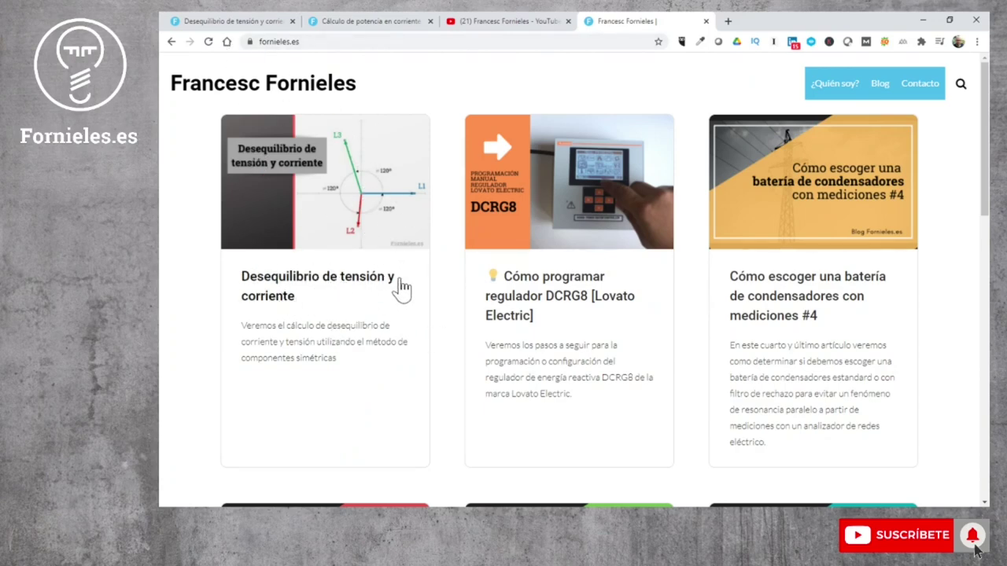
# Read through the 'Desequilibrio de tensión y corriente' article, then go to the YouTube channel page
pyautogui.click(242, 16)
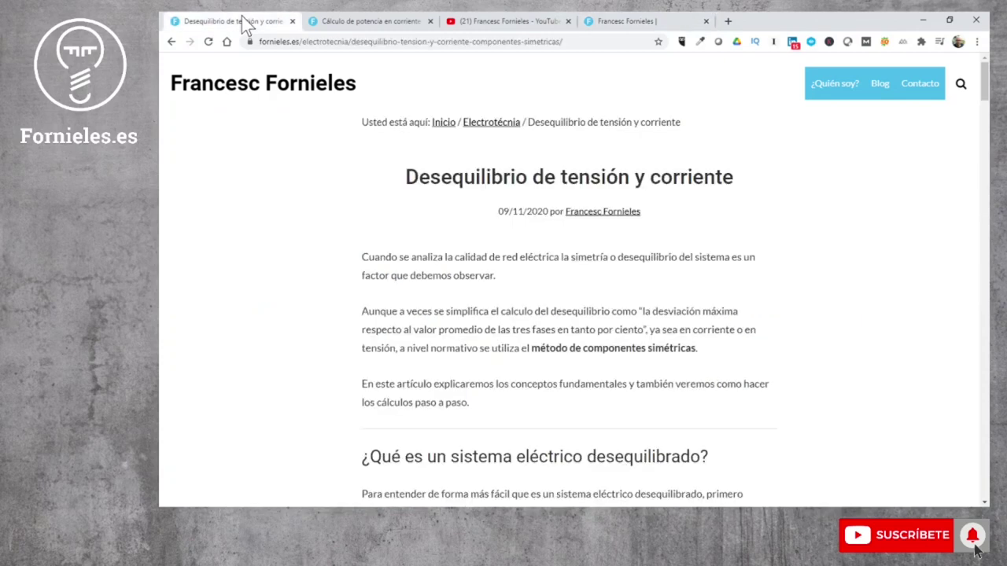
pyautogui.scroll(-10, 574, 283)
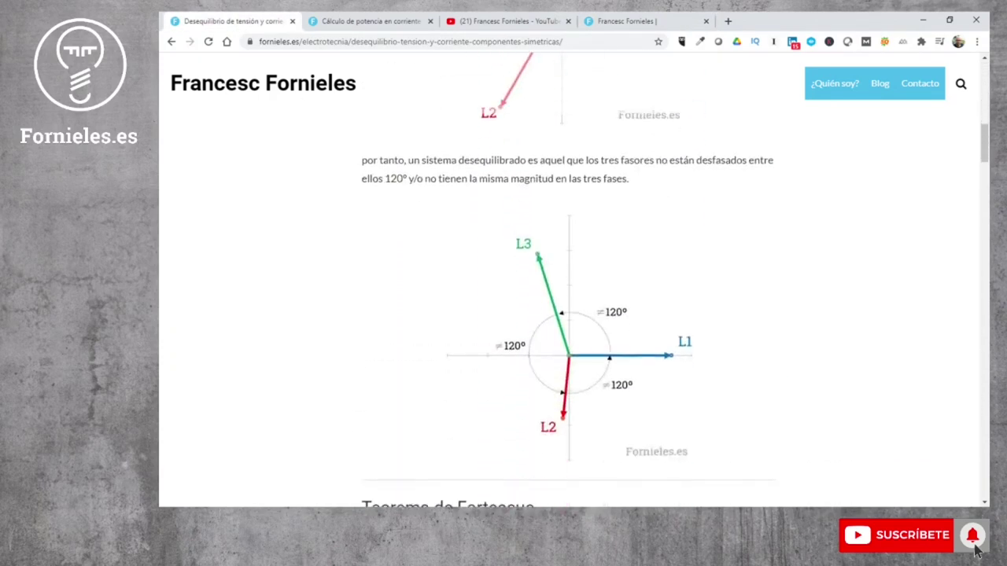
pyautogui.scroll(-2, 521, 313)
pyautogui.scroll(-4, 522, 313)
pyautogui.scroll(-4, 522, 313)
pyautogui.scroll(-2, 522, 313)
pyautogui.scroll(-2, 521, 313)
pyautogui.scroll(4, 522, 313)
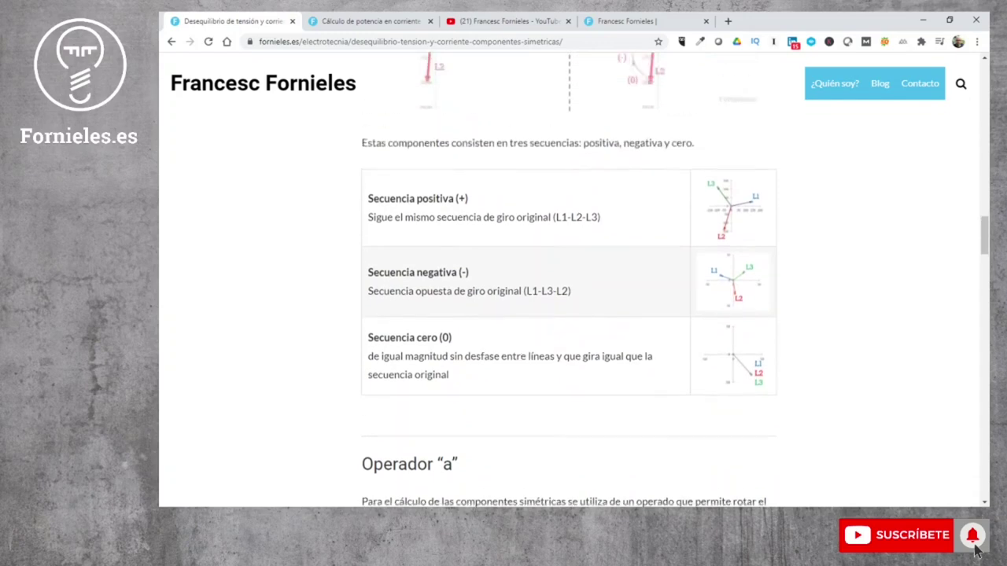
pyautogui.scroll(5, 517, 307)
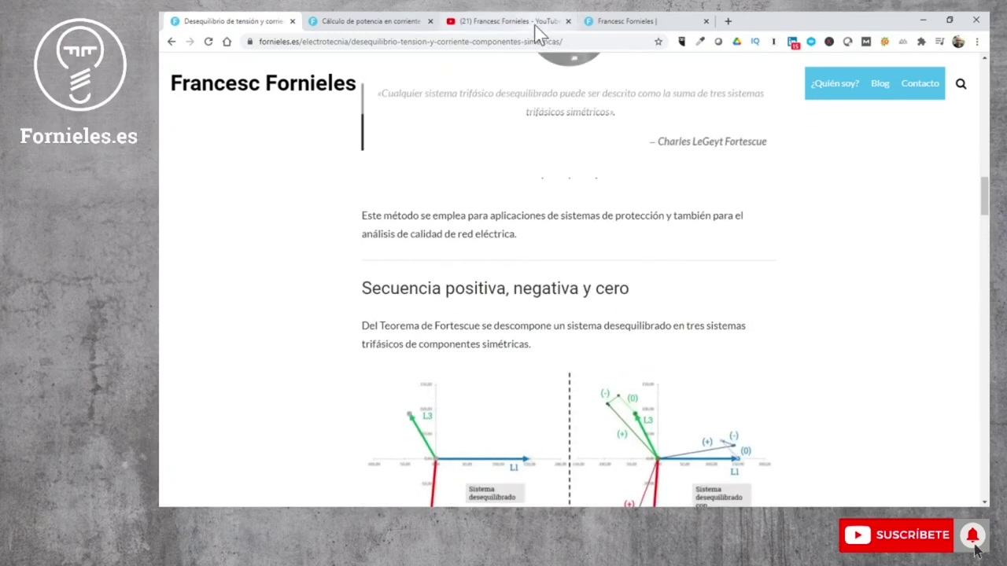
pyautogui.click(535, 25)
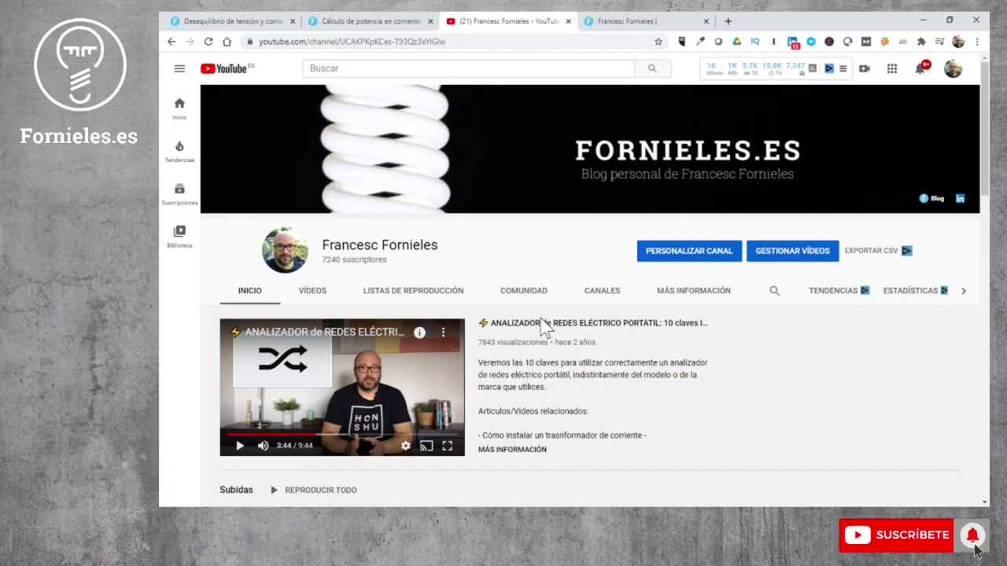
# Scroll the YouTube channel's uploads, then switch to the blank Libro1 Excel workbook
pyautogui.scroll(-3, 542, 327)
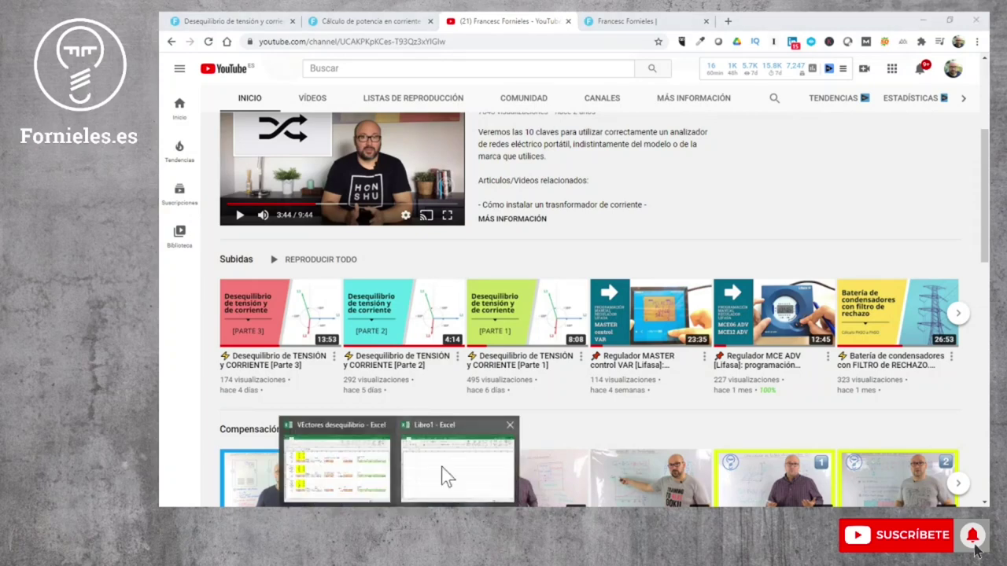
pyautogui.hotkey('alt', 'Tab')
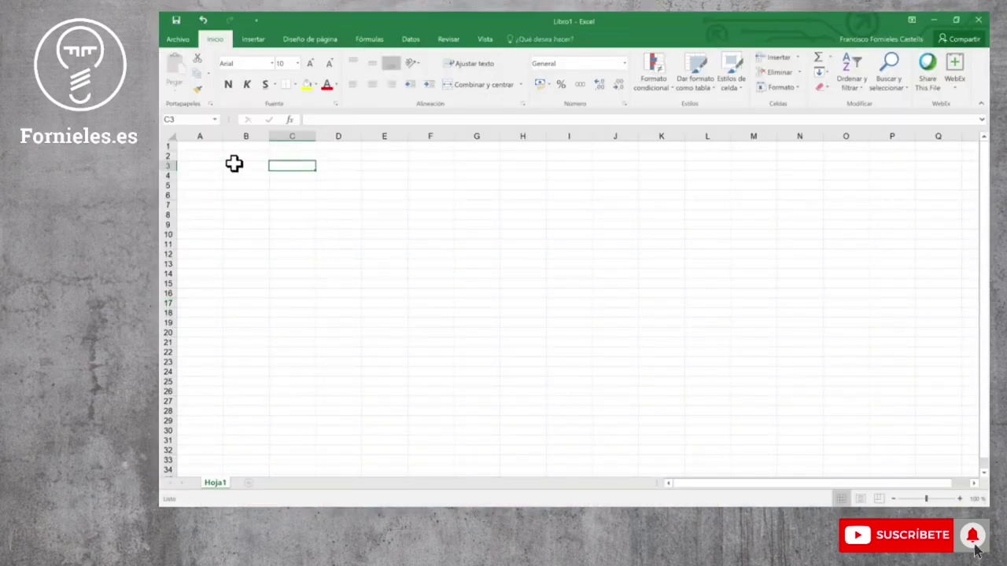
# Enter the title DESEQUILIBRIO in A1, bold and enlarged to size 12
pyautogui.click(218, 145)
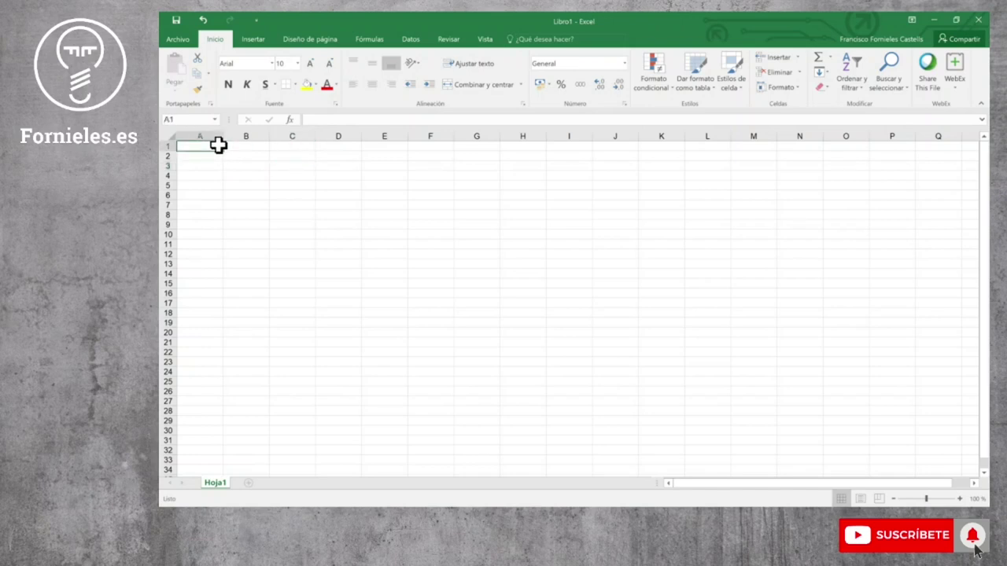
pyautogui.write('DESE')
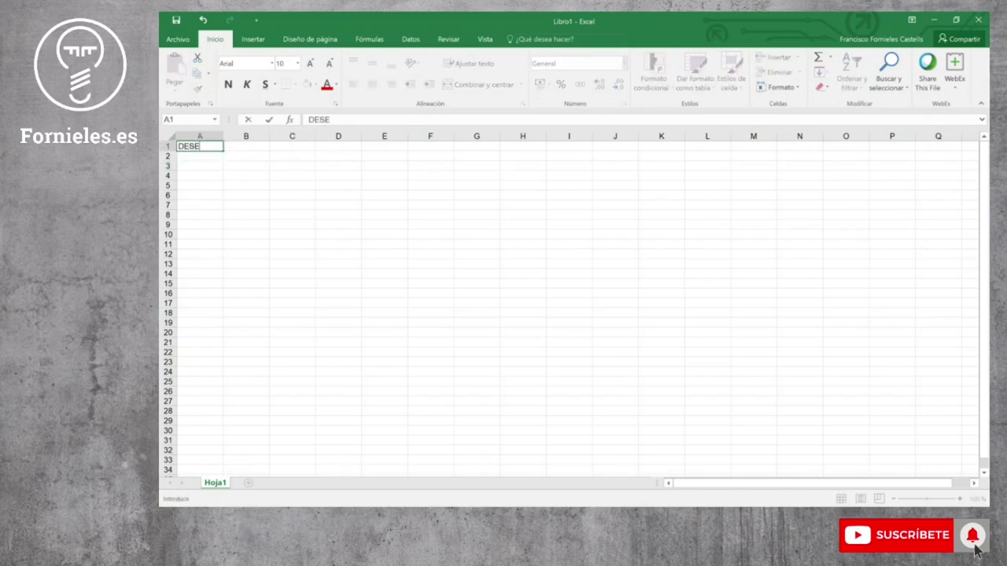
pyautogui.write('QUI')
pyautogui.write('LI')
pyautogui.write('BRIO')
pyautogui.press('Return')
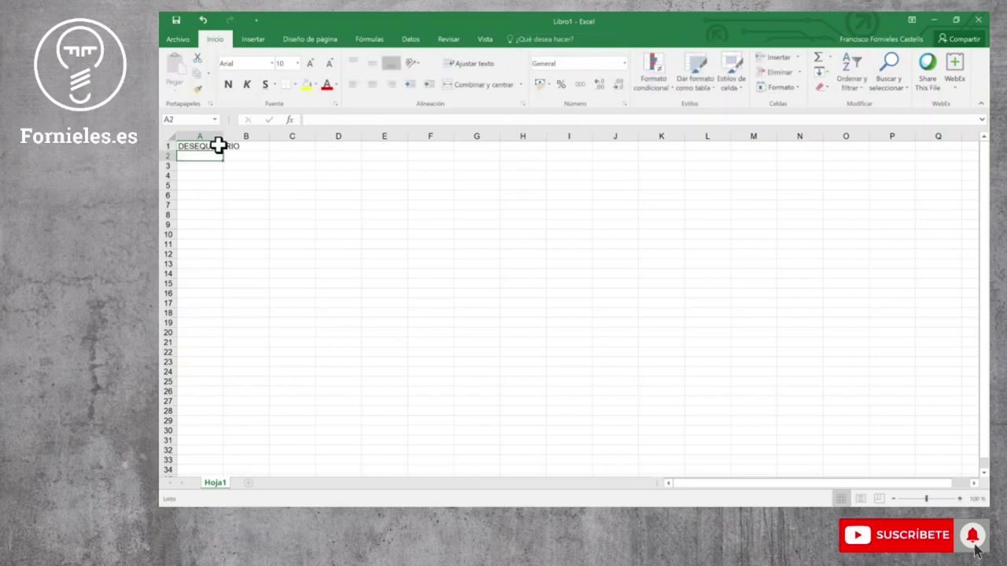
pyautogui.click(218, 146)
pyautogui.click(227, 84)
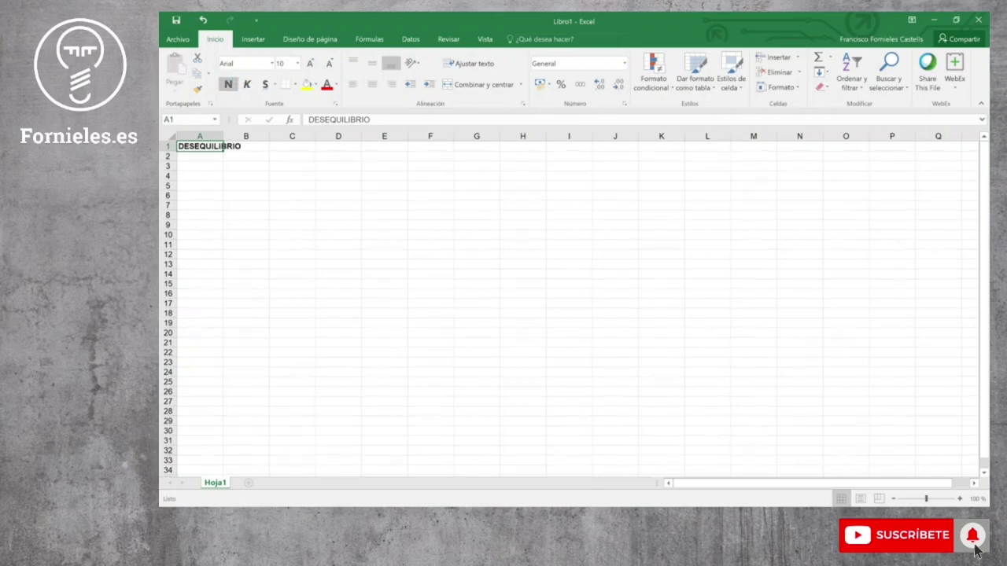
pyautogui.click(310, 63)
pyautogui.click(310, 63)
# Label A4 'Linea L1', correcting the misspelled 'Liniea'
pyautogui.click(193, 169)
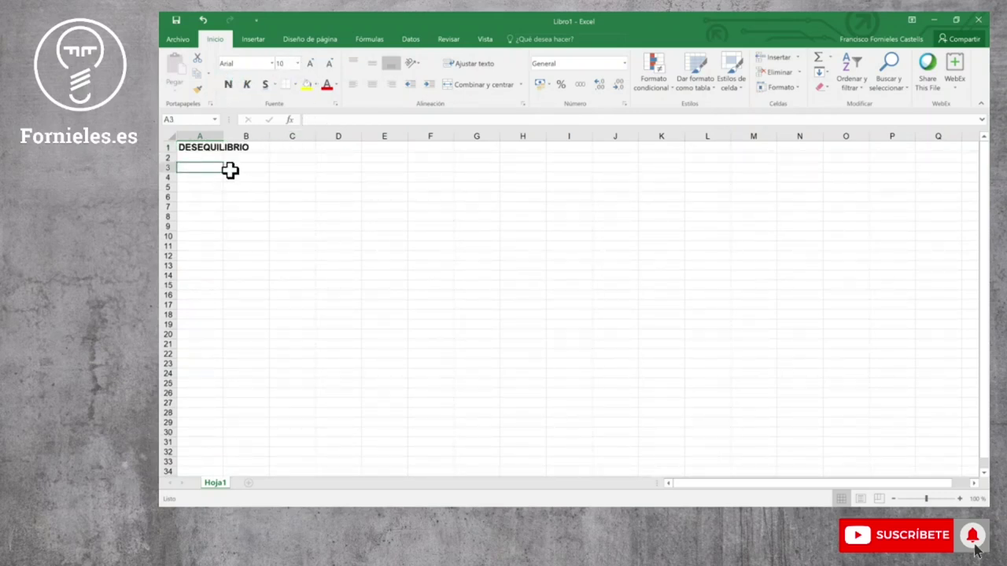
pyautogui.click(214, 177)
pyautogui.write('Liniea L1')
pyautogui.click(195, 177)
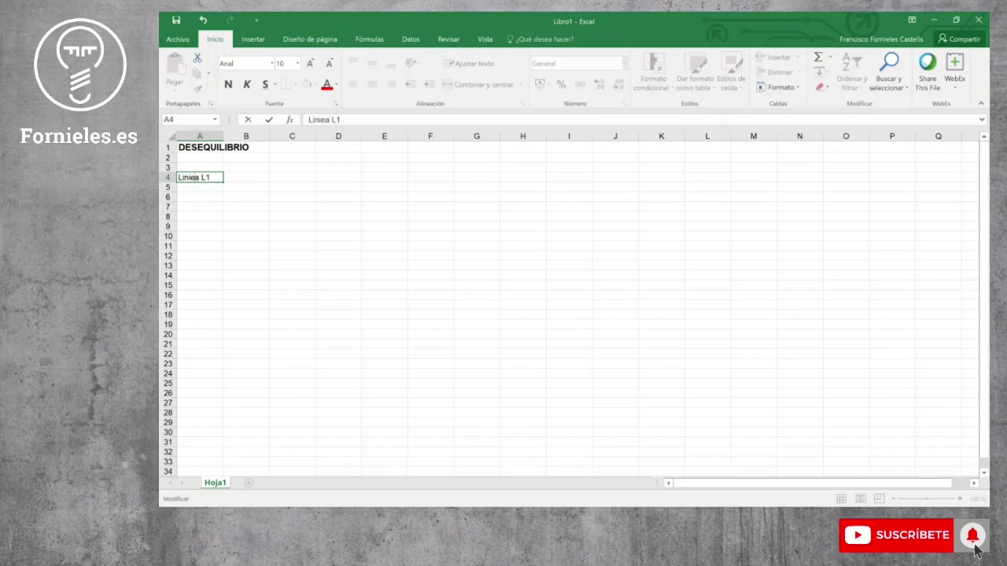
pyautogui.press('BackSpace')
pyautogui.press('BackSpace')
pyautogui.write('e')
pyautogui.click(250, 167)
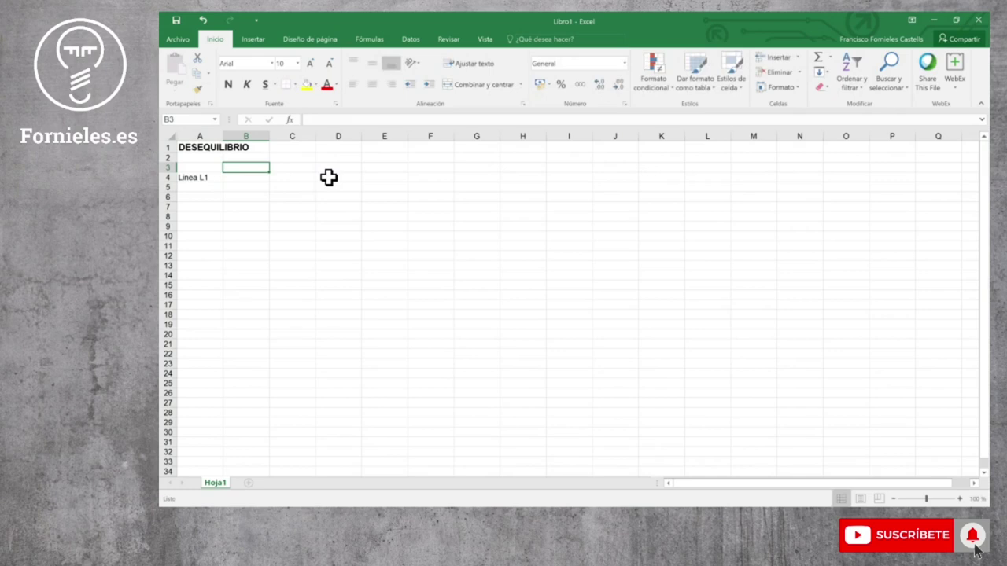
# Add the column headers Magnitudes in B3 and Ángulo in C3
pyautogui.write('Magnitudes')
pyautogui.click(299, 169)
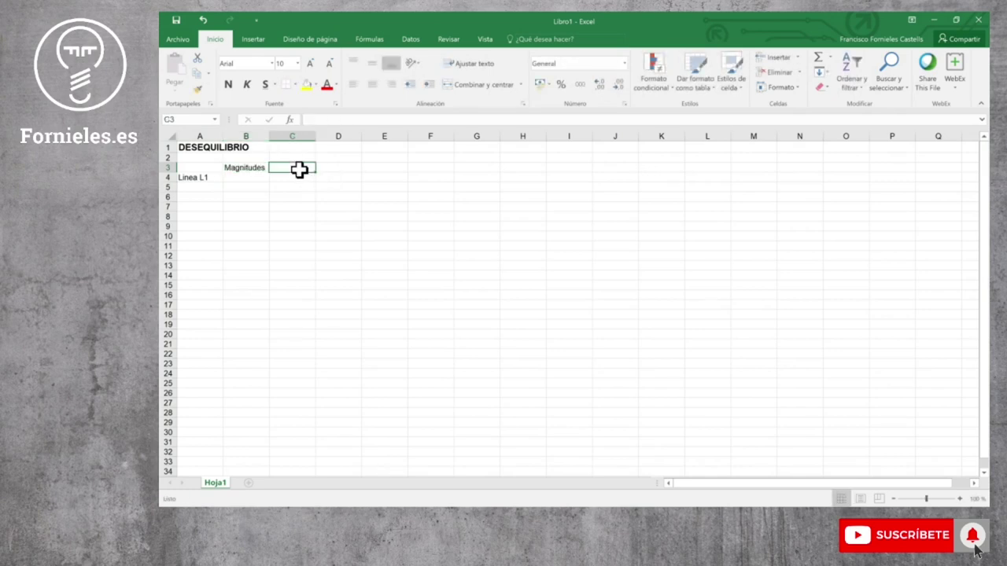
pyautogui.write('Ángulo')
pyautogui.click(247, 224)
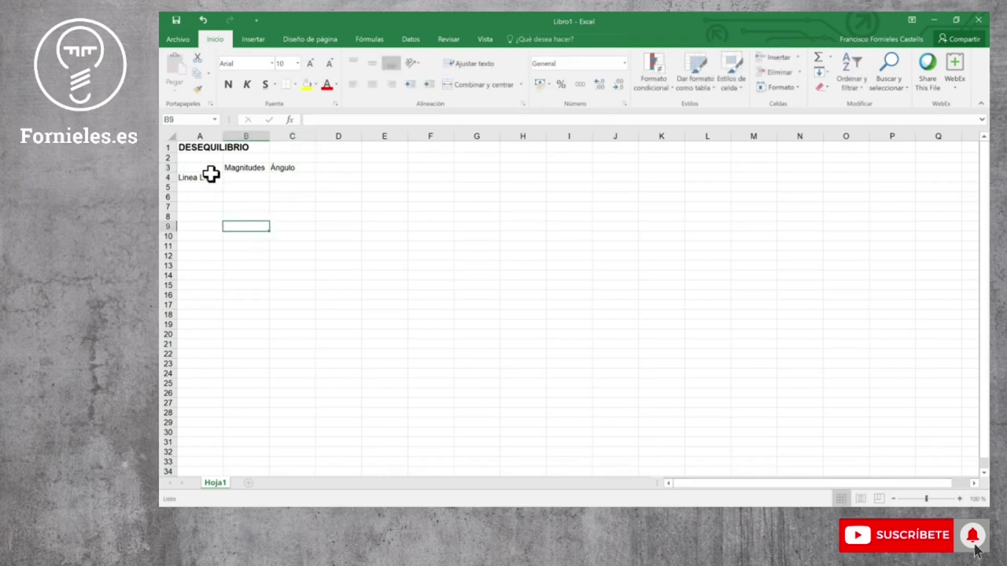
# Label A6 'Linea L2' and A8 'Linea L3'
pyautogui.click(198, 196)
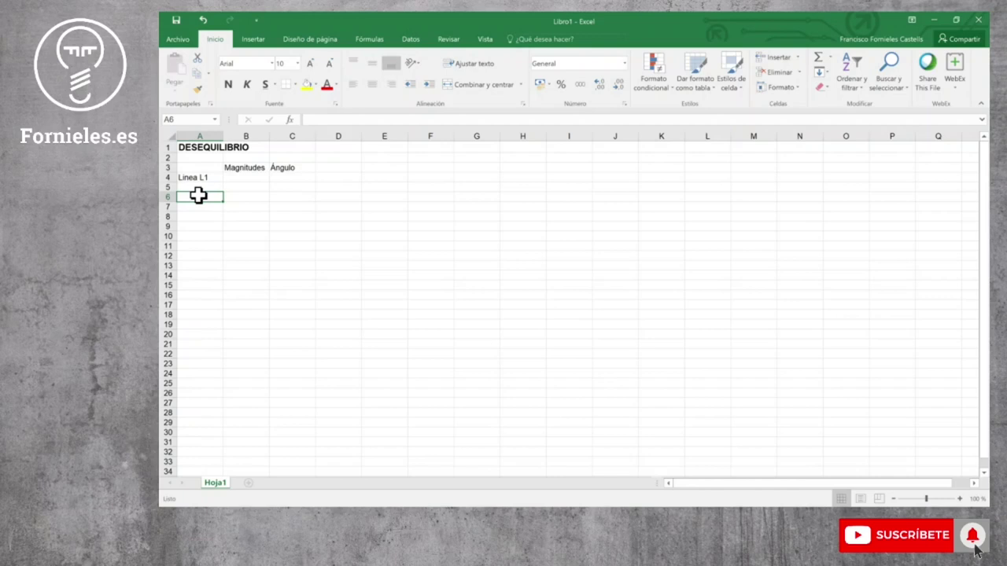
pyautogui.write('Linea L')
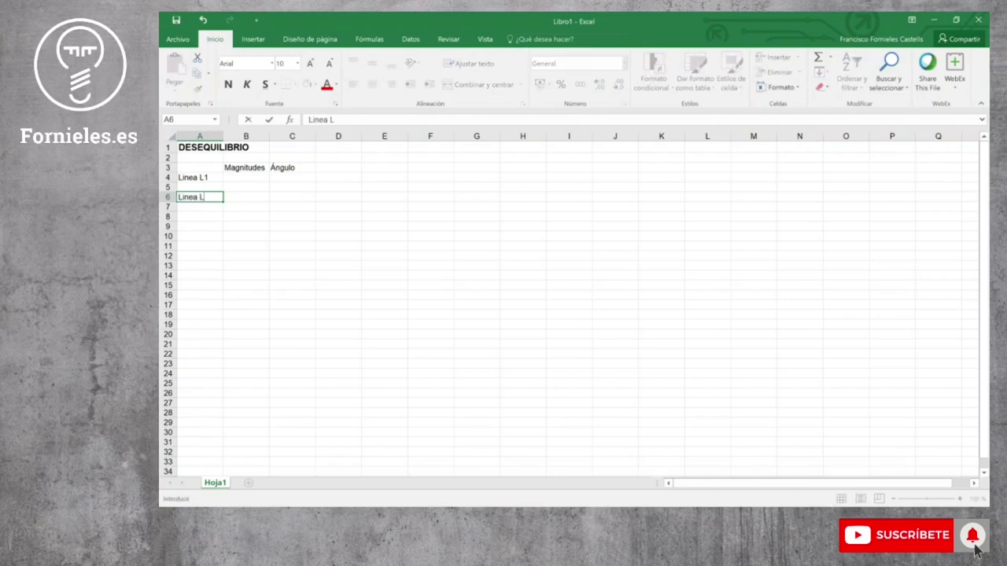
pyautogui.write('2')
pyautogui.click(197, 219)
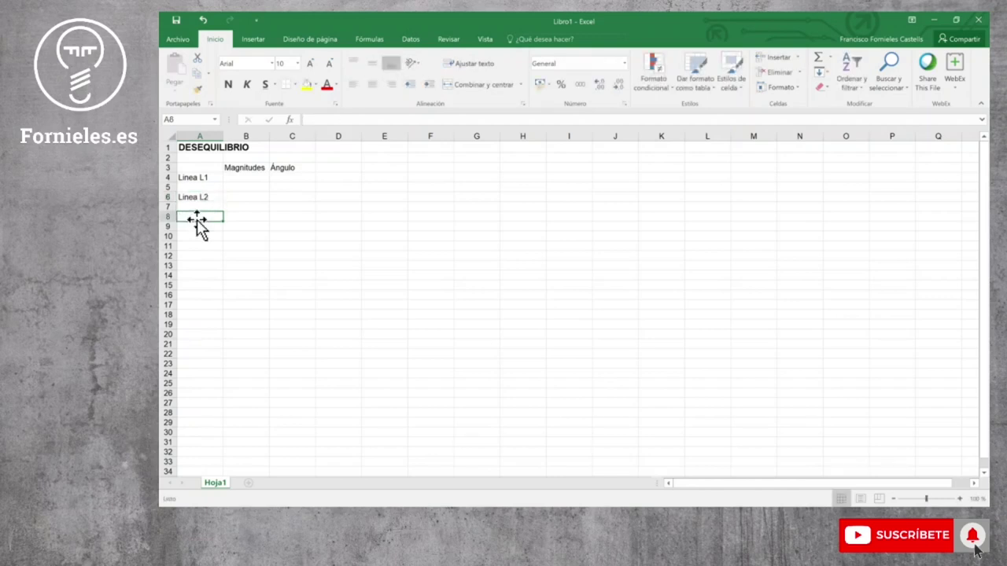
pyautogui.write('Linea L3')
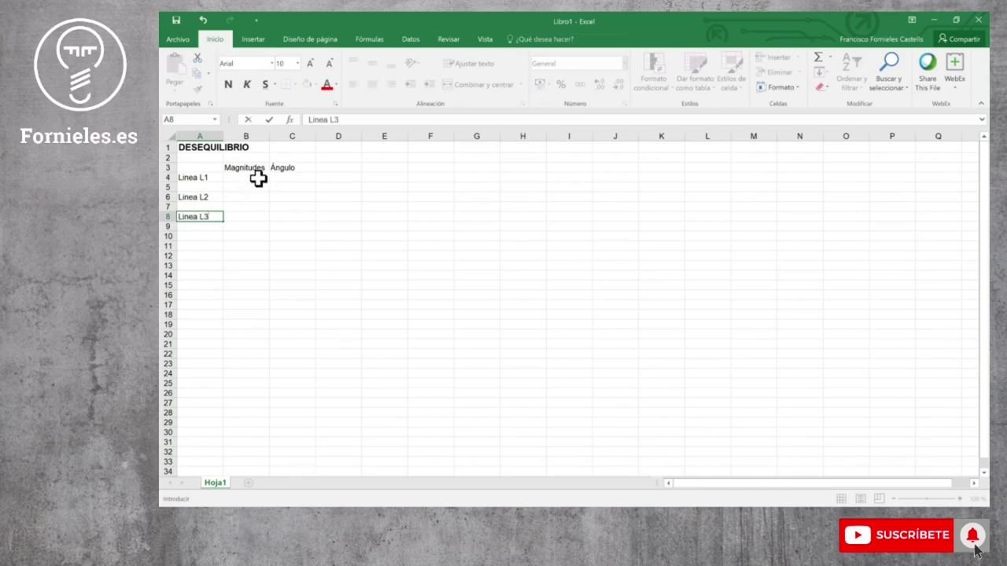
pyautogui.click(254, 178)
pyautogui.moveTo(254, 178); pyautogui.dragTo(283, 176)
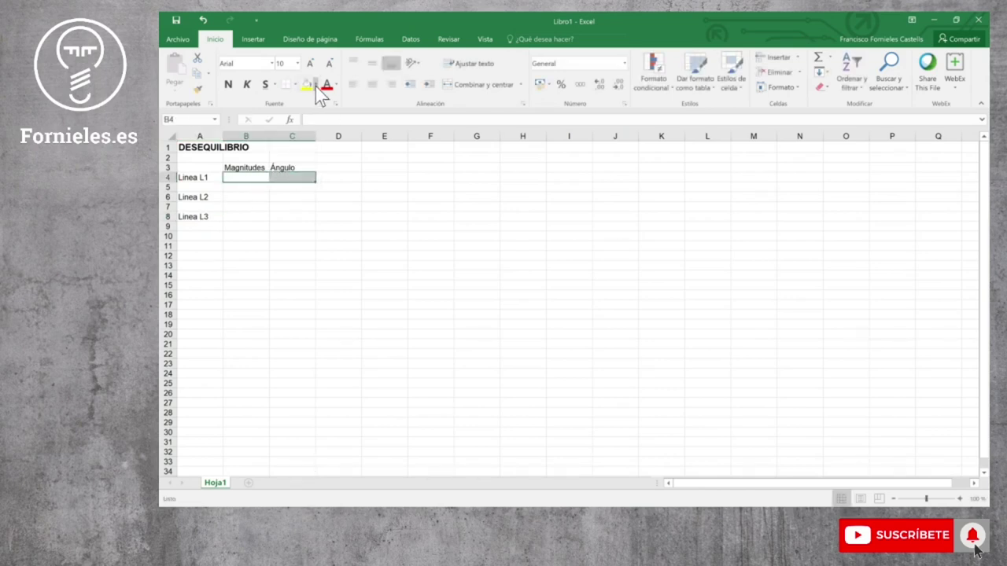
# Give the input cells B4:C4, B6:C6 and B8:C8 a light green fill
pyautogui.click(314, 85)
pyautogui.click(382, 108)
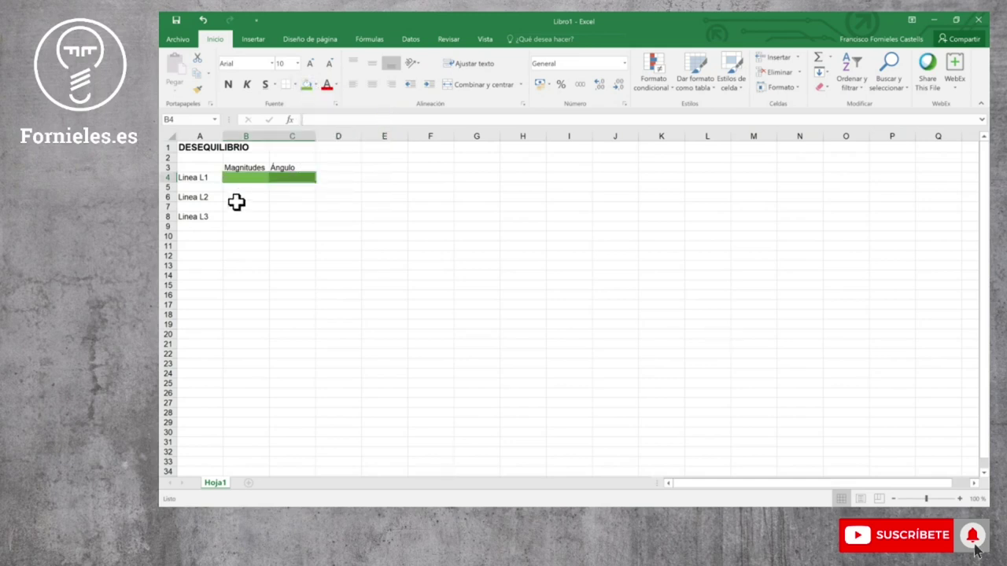
pyautogui.click(314, 85)
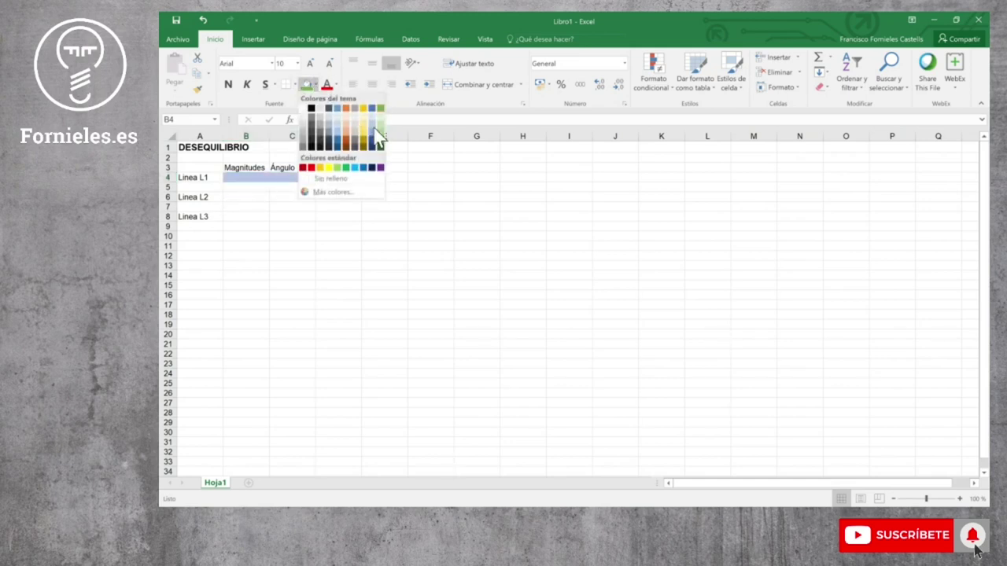
pyautogui.click(383, 124)
pyautogui.moveTo(247, 198)
pyautogui.mouseDown()
pyautogui.moveTo(283, 193)
pyautogui.moveTo(276, 215)
pyautogui.mouseUp()
pyautogui.click(306, 85)
pyautogui.click(306, 83)
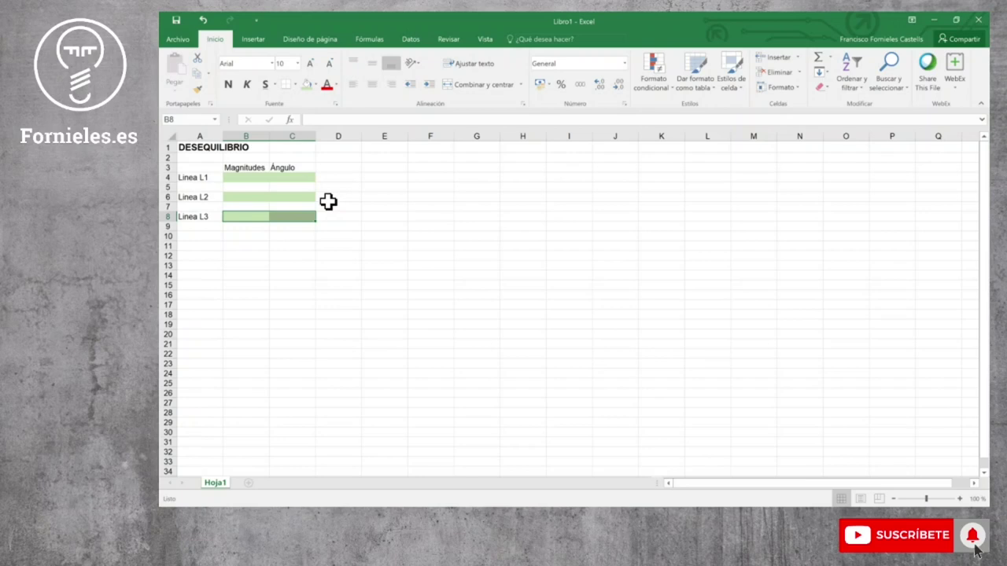
pyautogui.click(351, 178)
pyautogui.click(381, 168)
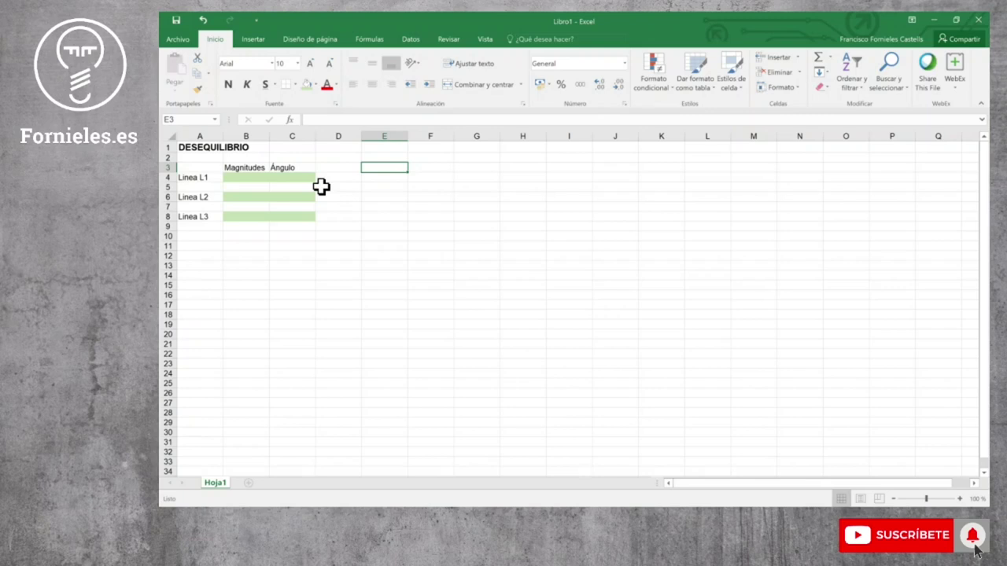
# Add X and Y headers in E3:F3 and Inicial/Final labels in D4:D5
pyautogui.write('X')
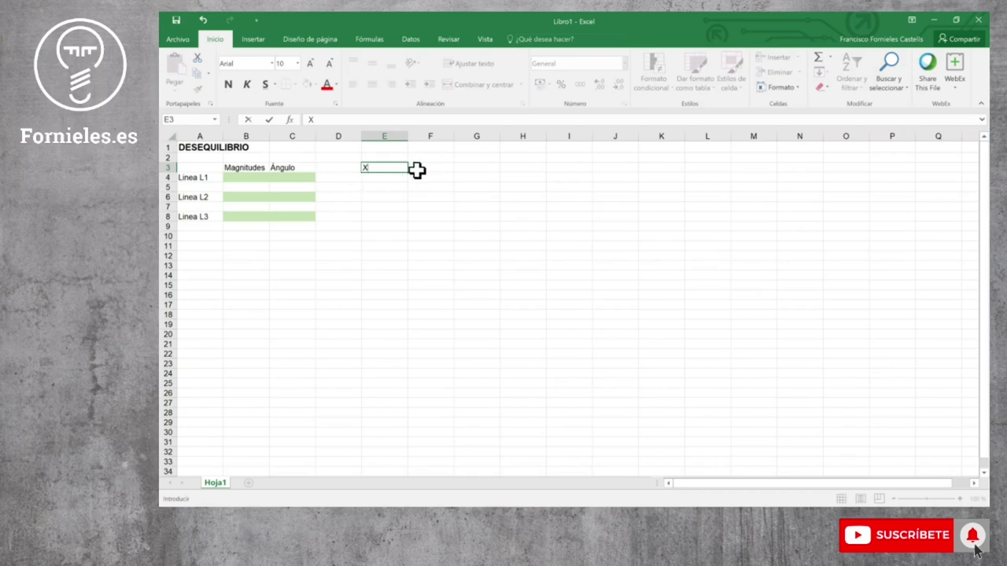
pyautogui.click(418, 169)
pyautogui.write('Y')
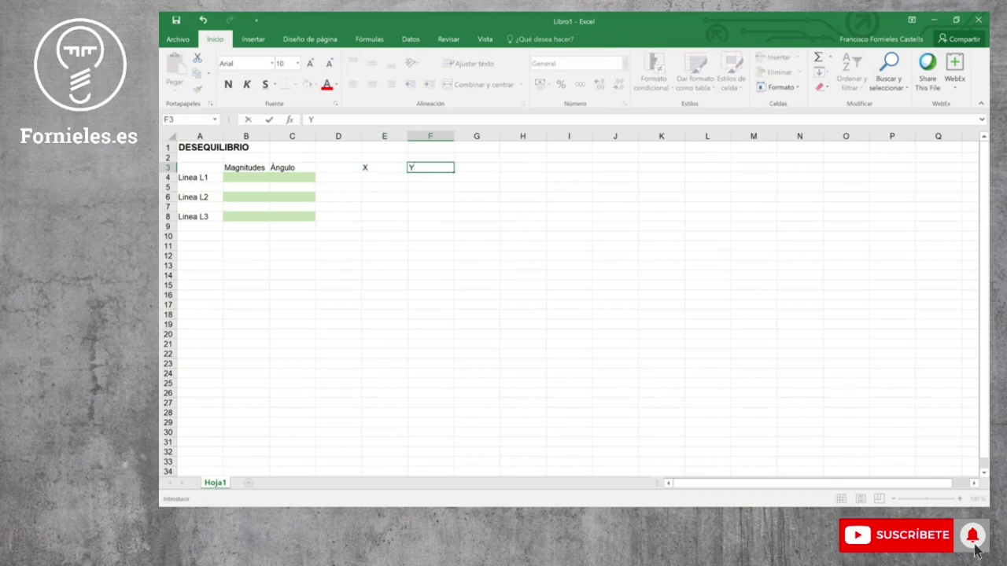
pyautogui.click(343, 179)
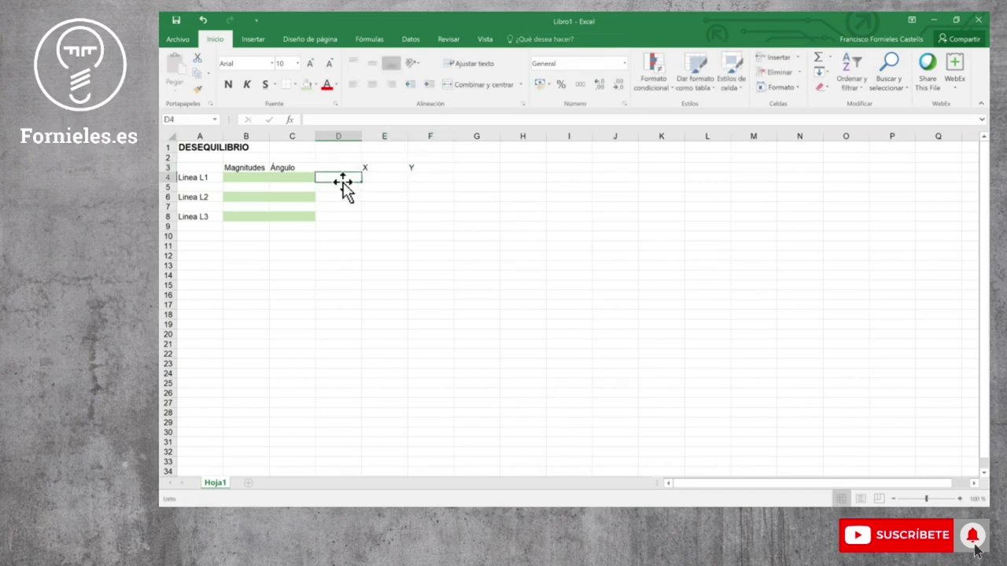
pyautogui.write('Inicial')
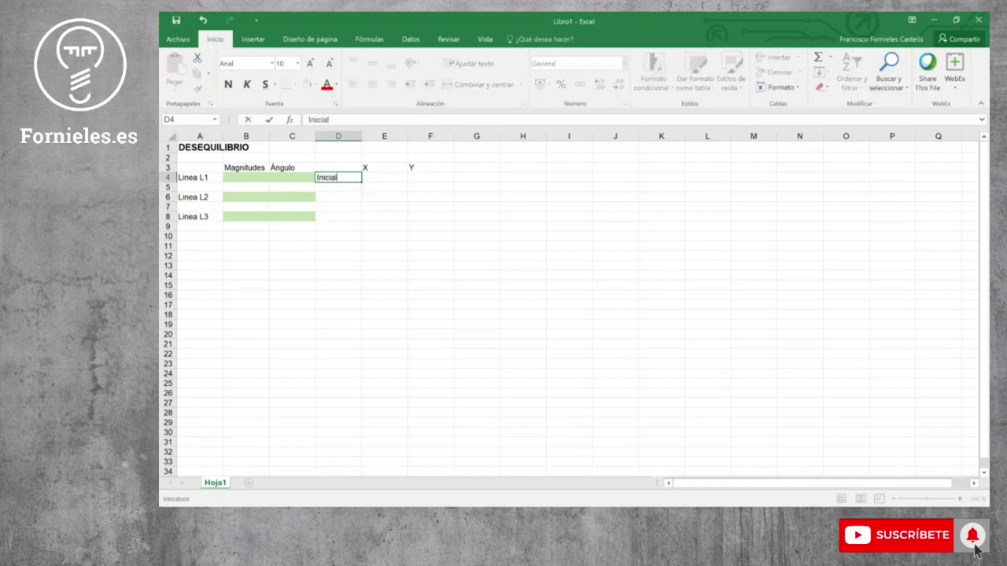
pyautogui.click(343, 187)
pyautogui.write('Final')
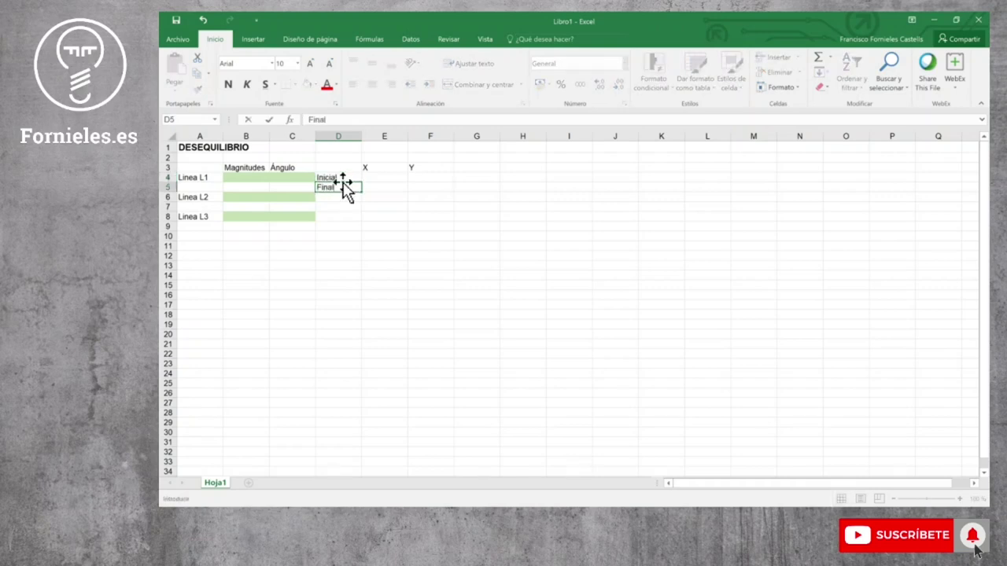
pyautogui.click(340, 178)
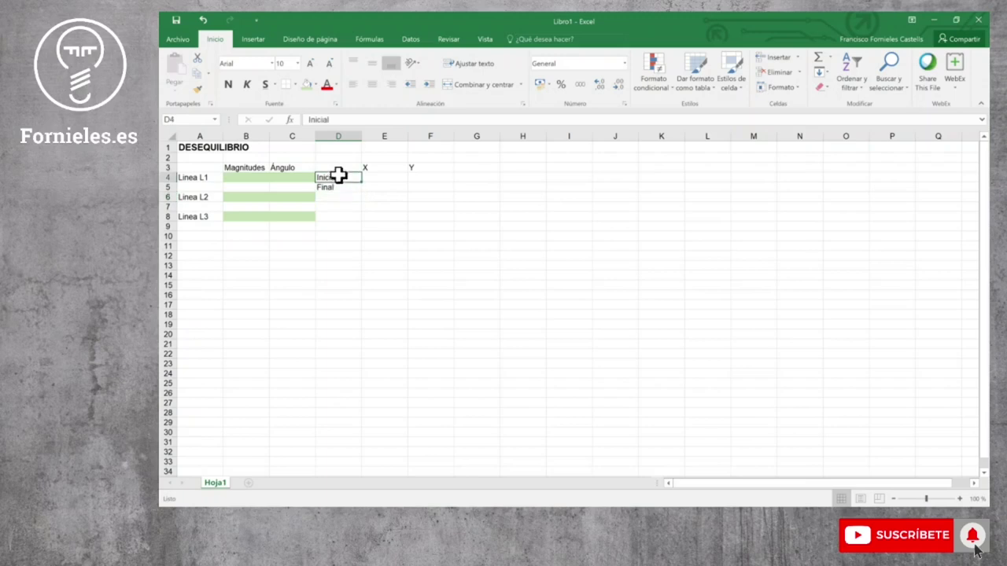
# Copy the Inicial/Final labels into D6:D7 and D8:D9
pyautogui.moveTo(338, 176); pyautogui.dragTo(338, 185)
pyautogui.hotkey('ctrl', 'c')
pyautogui.click(333, 198)
pyautogui.hotkey('ctrl', 'v')
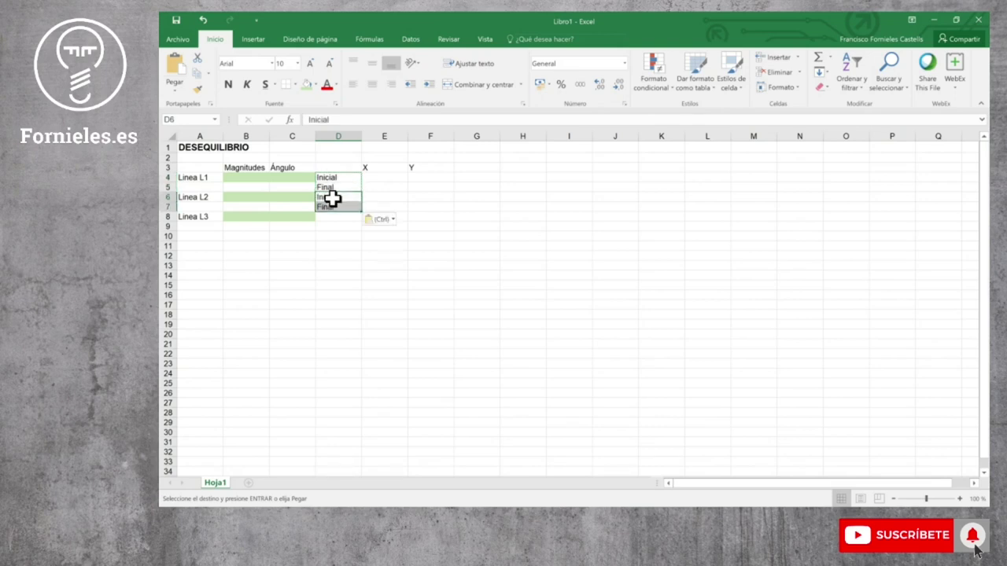
pyautogui.click(330, 217)
pyautogui.hotkey('ctrl', 'v')
pyautogui.click(340, 244)
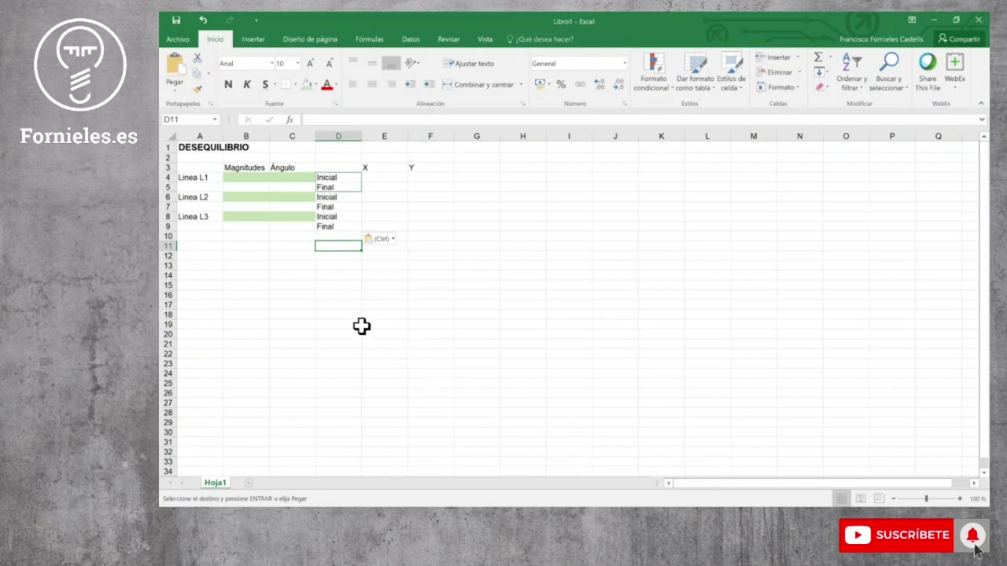
# Enter 0 in the Inicial X and Y cells E4, F4, E6, E8 and F8
pyautogui.click(395, 178)
pyautogui.write('0')
pyautogui.click(425, 177)
pyautogui.write('0')
pyautogui.click(381, 197)
pyautogui.write('0')
pyautogui.click(430, 197)
pyautogui.click(395, 217)
pyautogui.write('0')
pyautogui.click(427, 217)
pyautogui.write('0')
pyautogui.click(393, 229)
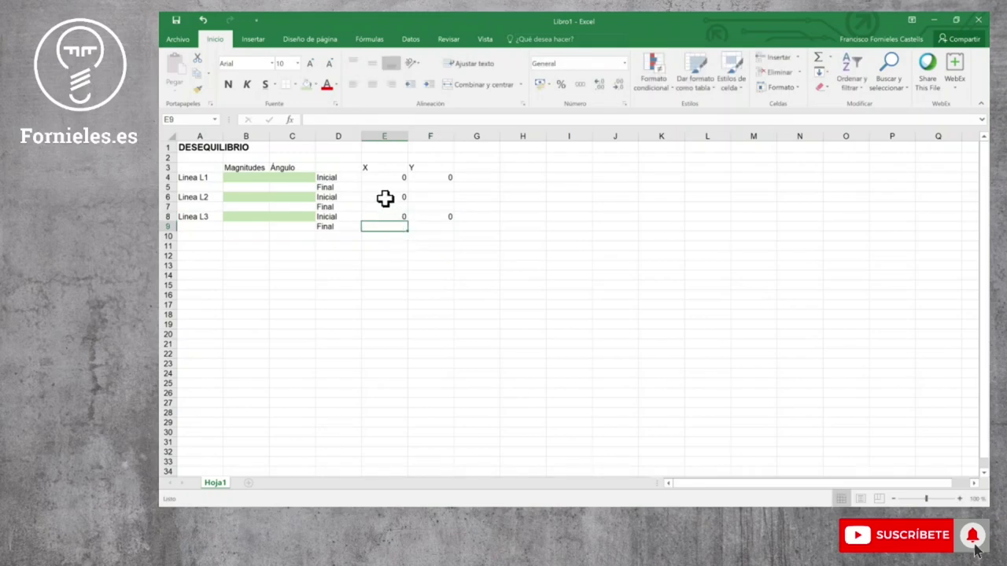
pyautogui.click(388, 187)
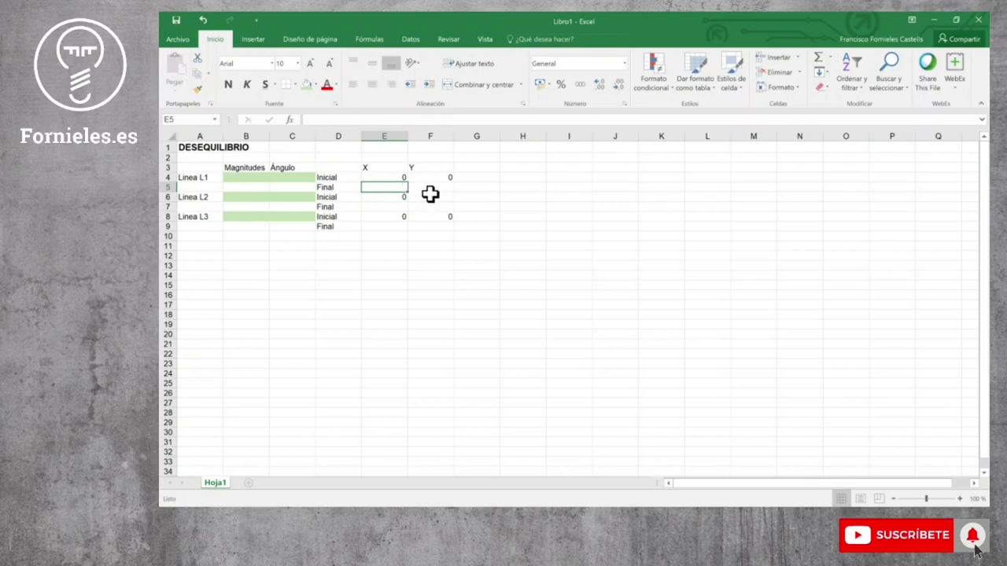
# Put 0 in F6, then give L1–L3 magnitude 150 with angles 0, 240 and 120
pyautogui.click(259, 179)
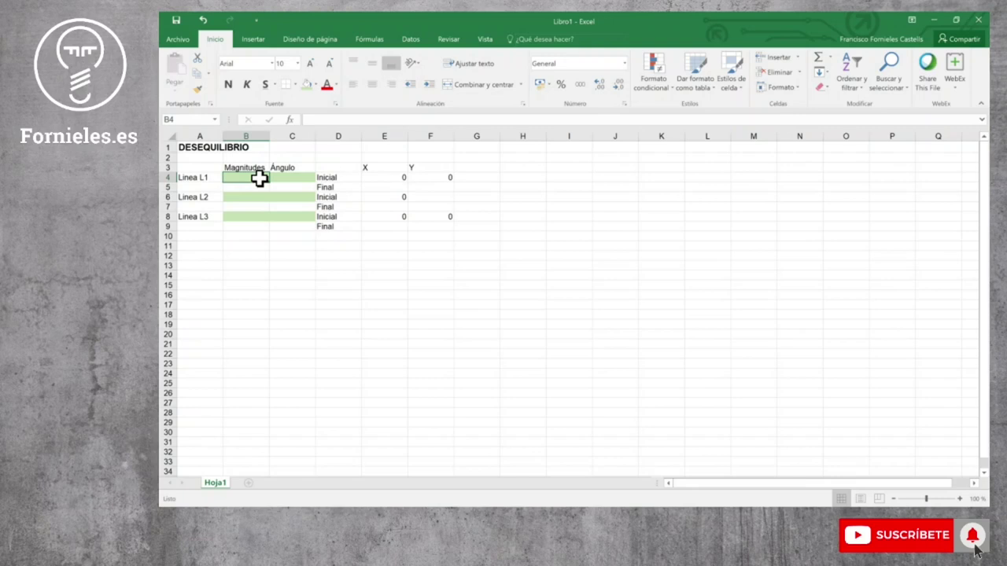
pyautogui.click(451, 196)
pyautogui.write('0')
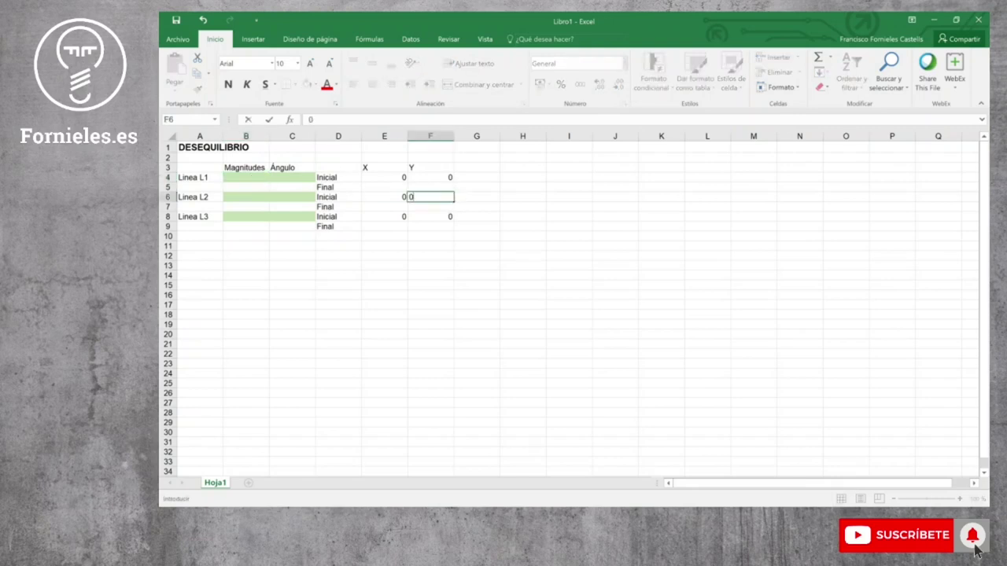
pyautogui.click(240, 179)
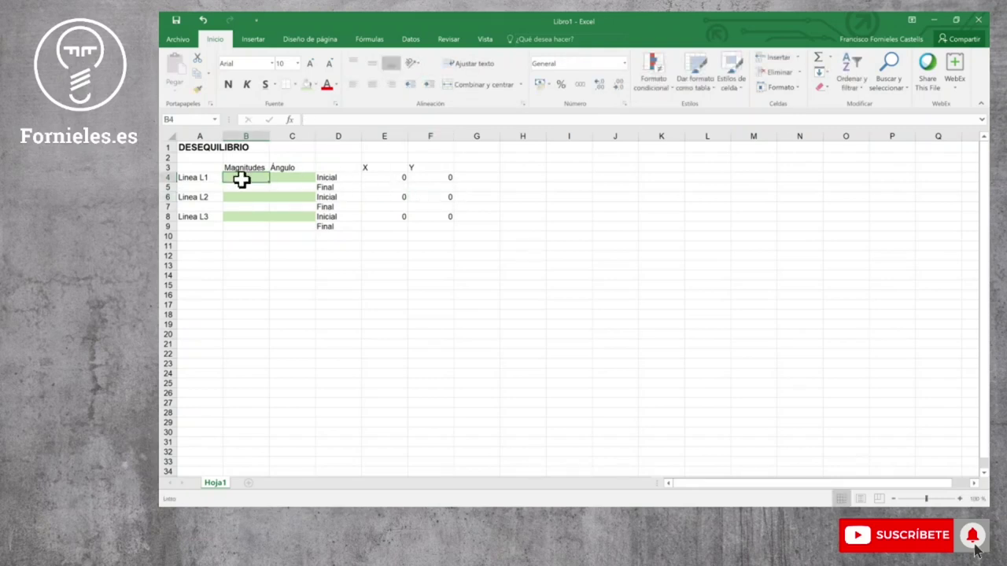
pyautogui.write('150')
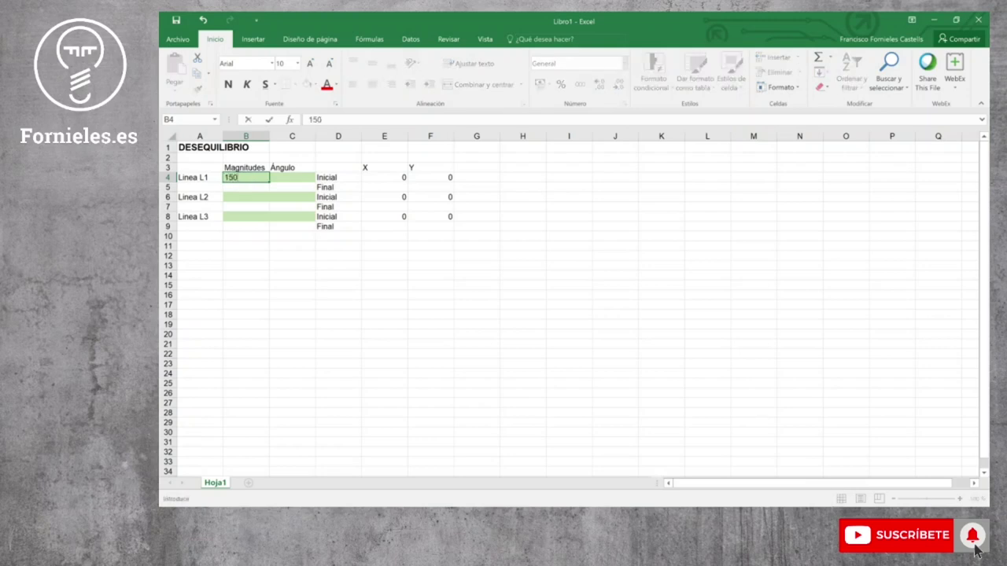
pyautogui.click(281, 178)
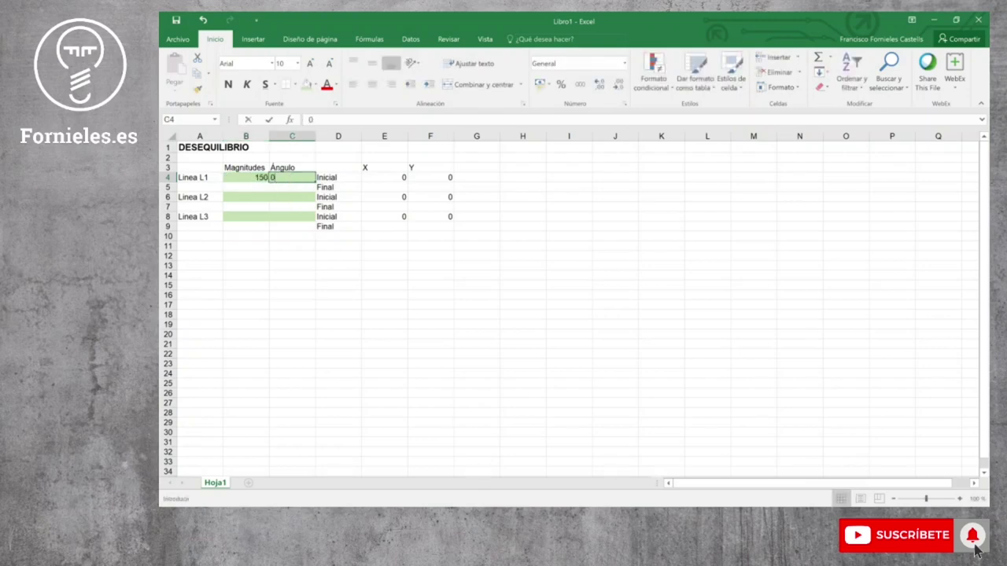
pyautogui.write('0')
pyautogui.click(235, 199)
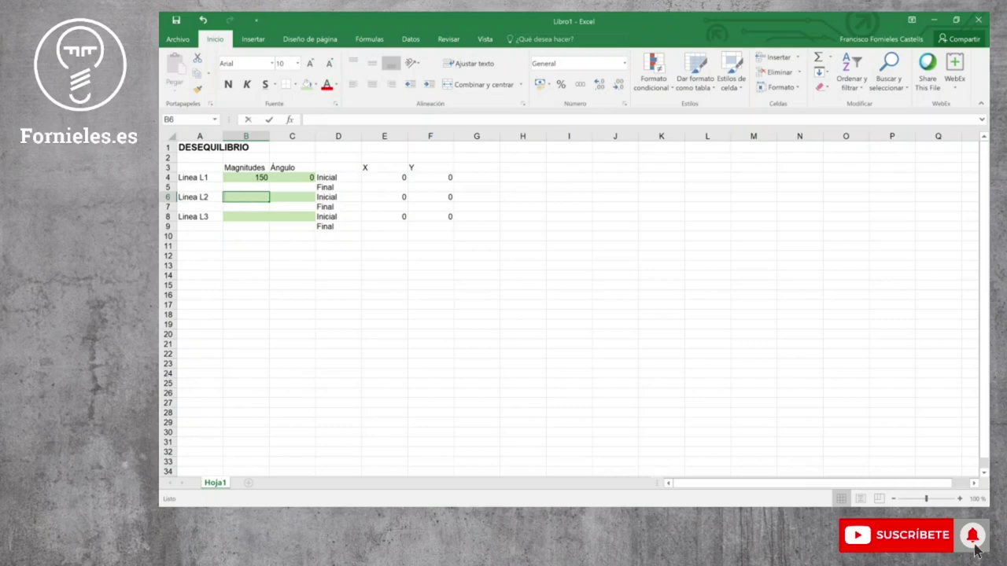
pyautogui.write('150')
pyautogui.click(287, 197)
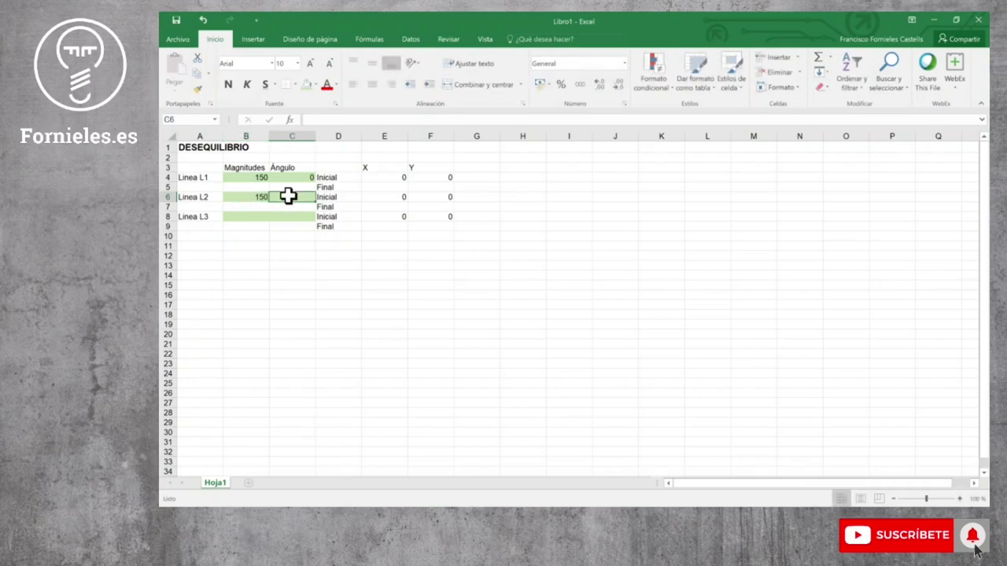
pyautogui.write('240')
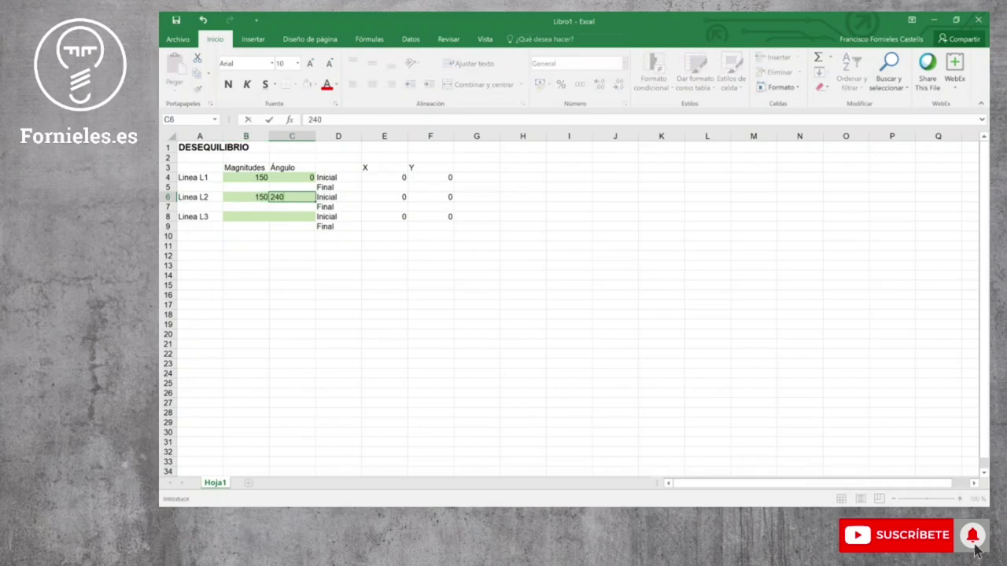
pyautogui.click(254, 216)
pyautogui.write('150')
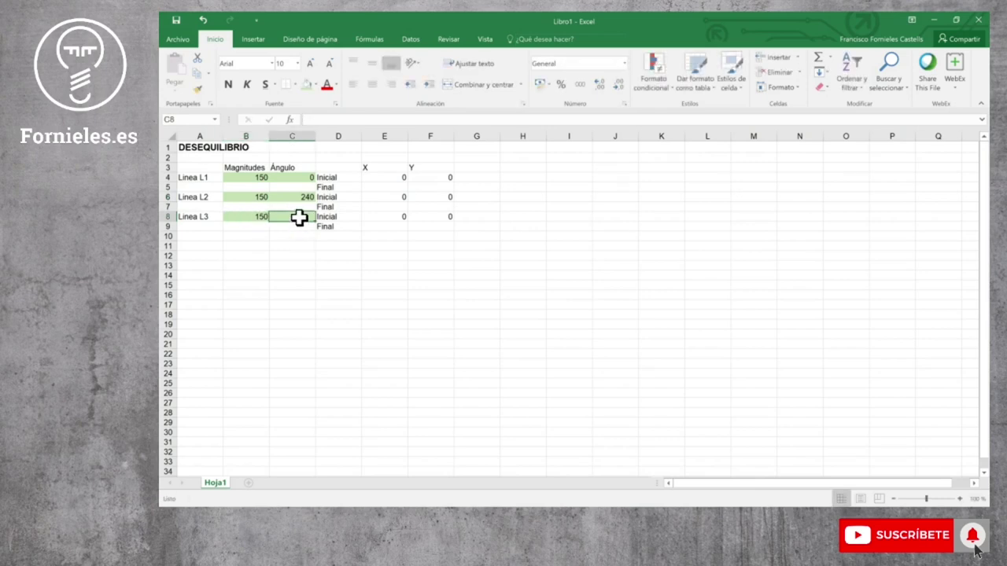
pyautogui.write('120')
pyautogui.press('Return')
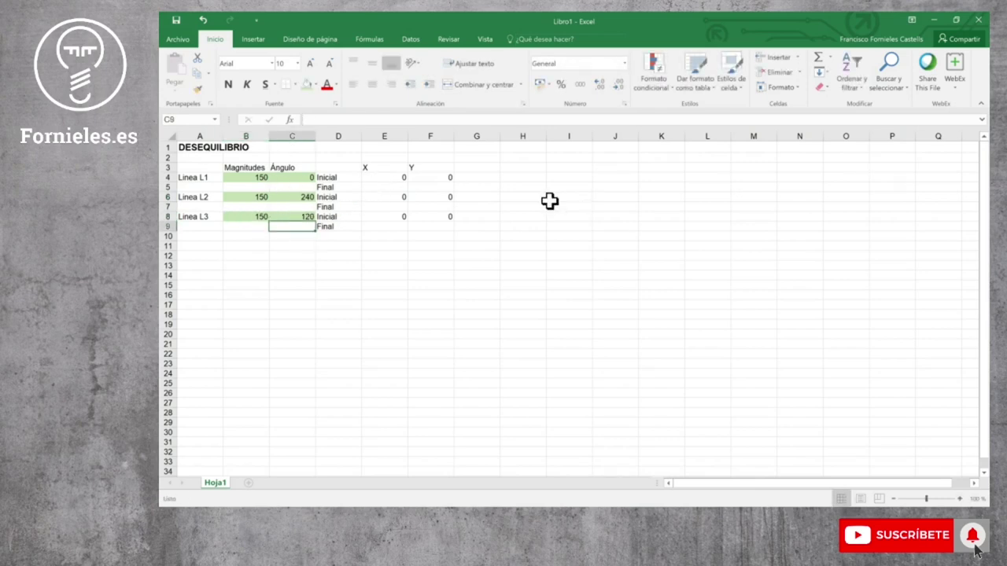
# Start L1's Final X formula in E5 with =B4
pyautogui.click(373, 187)
pyautogui.write('=')
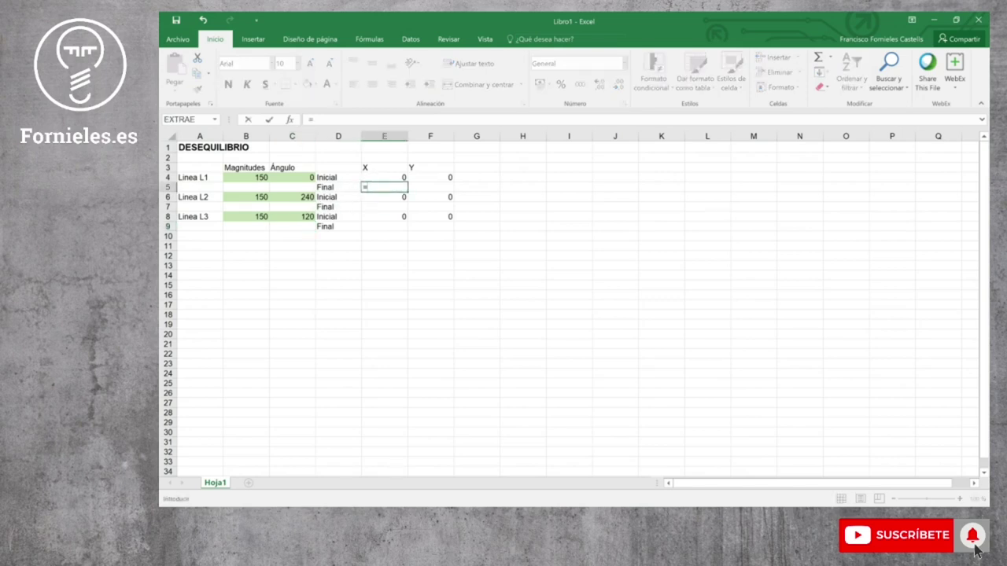
pyautogui.click(233, 177)
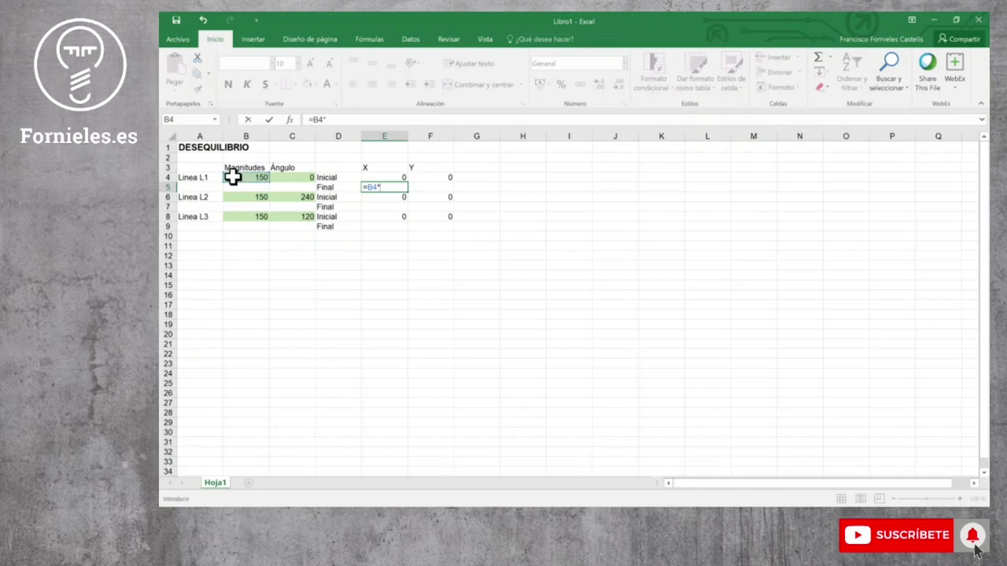
# Complete E5 as =B4*COS(RADIANES(C4)), giving 150
pyautogui.write('cos')
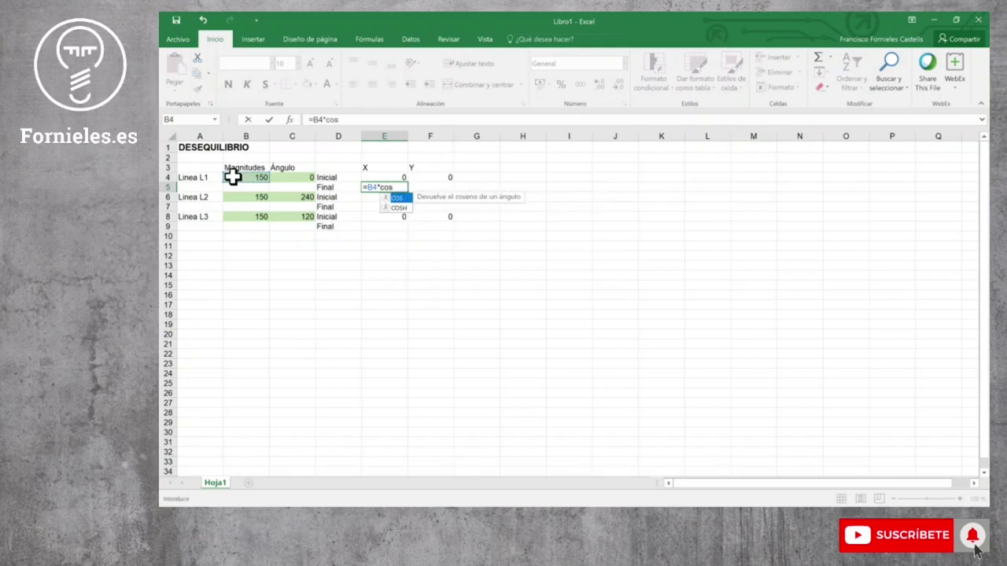
pyautogui.write('(')
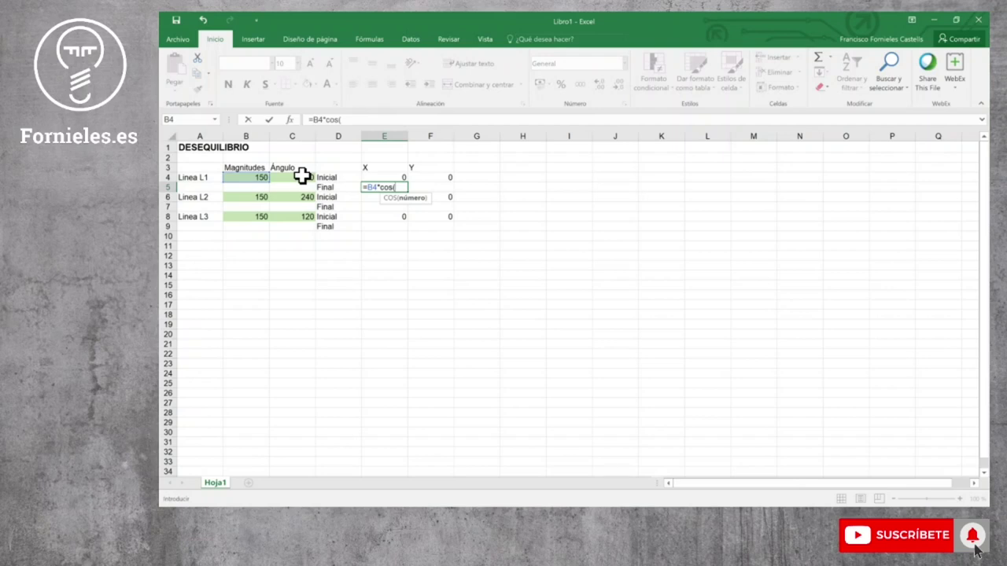
pyautogui.write('radianes')
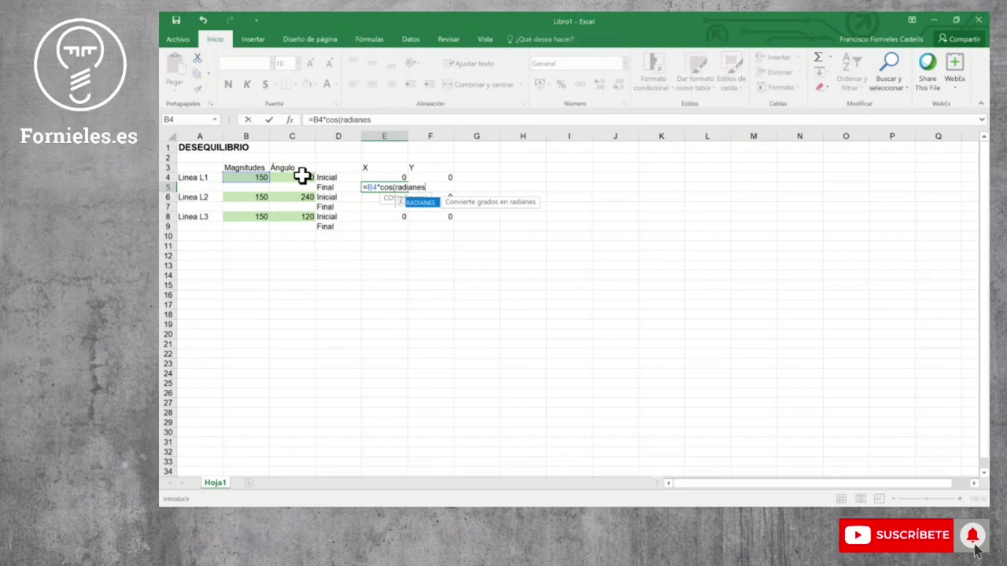
pyautogui.write('(')
pyautogui.click(303, 176)
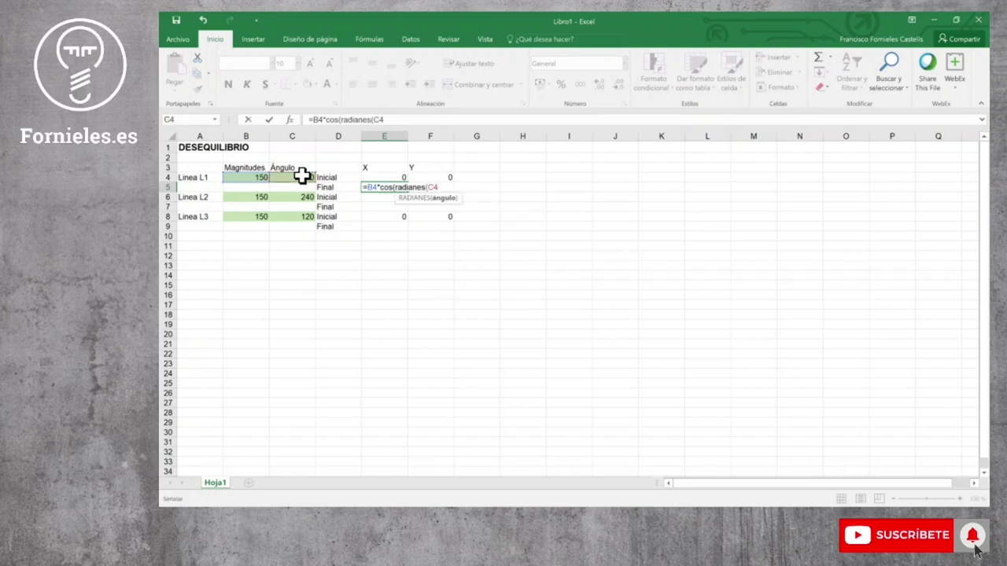
pyautogui.write('))')
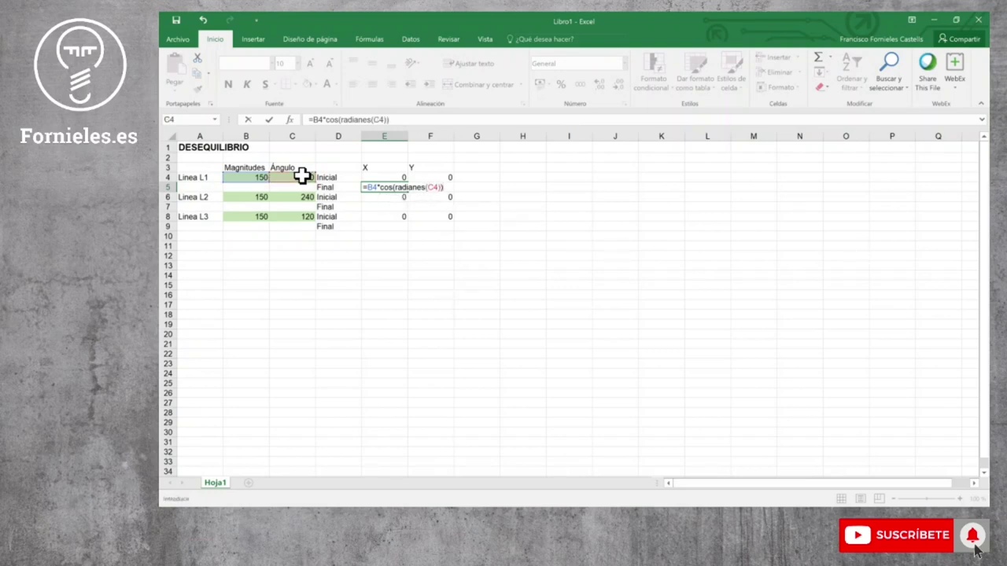
pyautogui.press('Return')
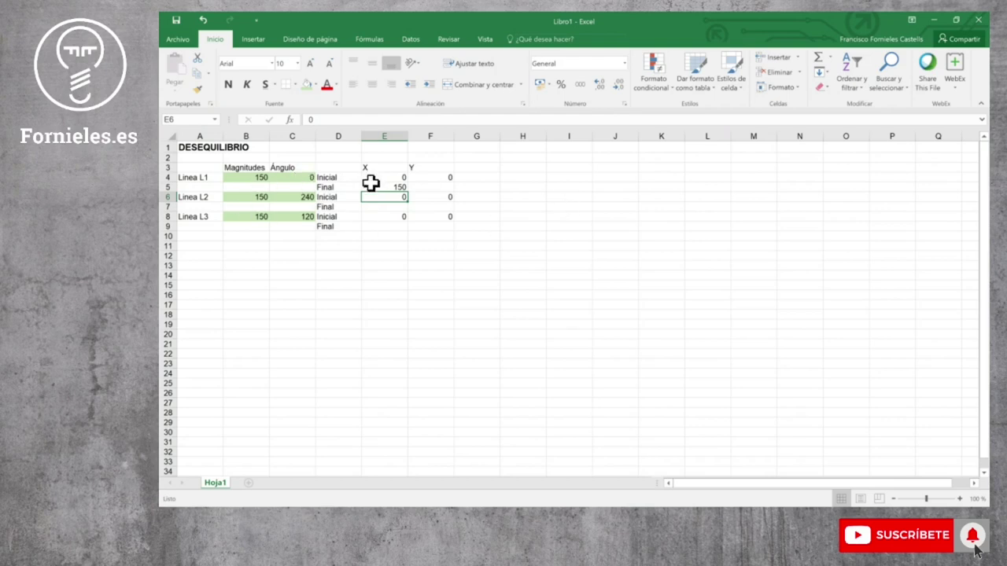
# Copy E5's formula text from the formula bar into F5
pyautogui.click(376, 186)
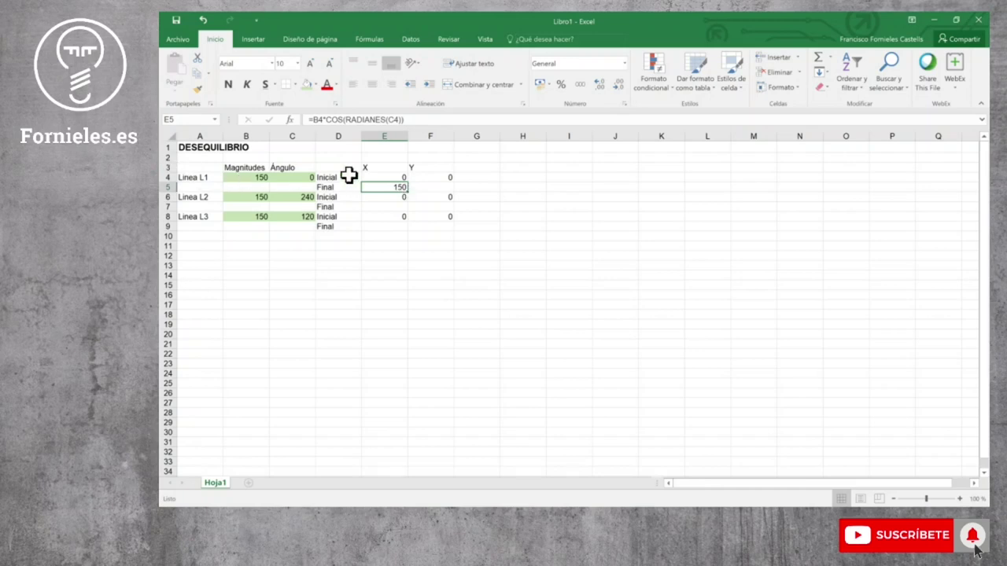
pyautogui.click(397, 120)
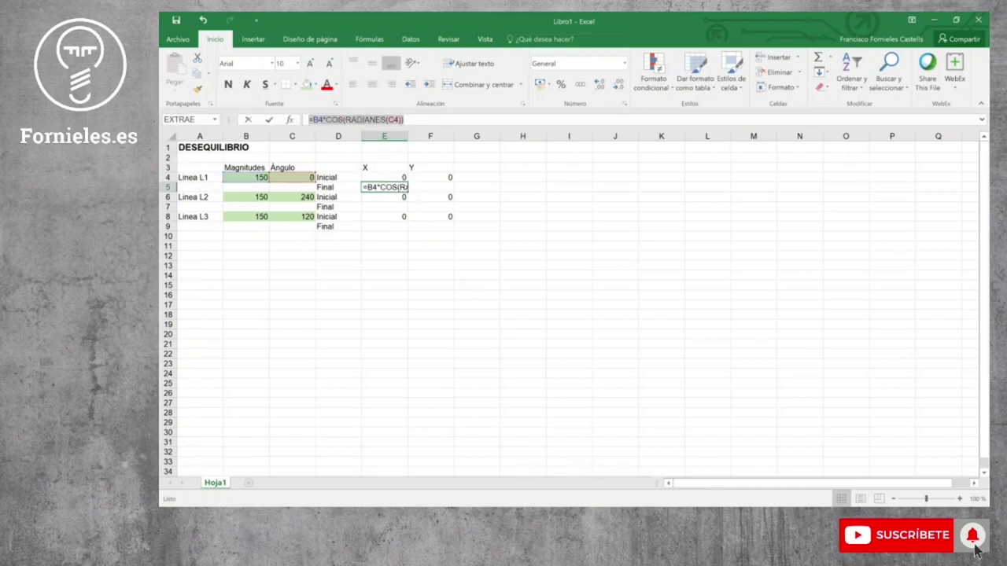
pyautogui.click(436, 189)
pyautogui.write('=B4*COS(RADIANES(C4))')
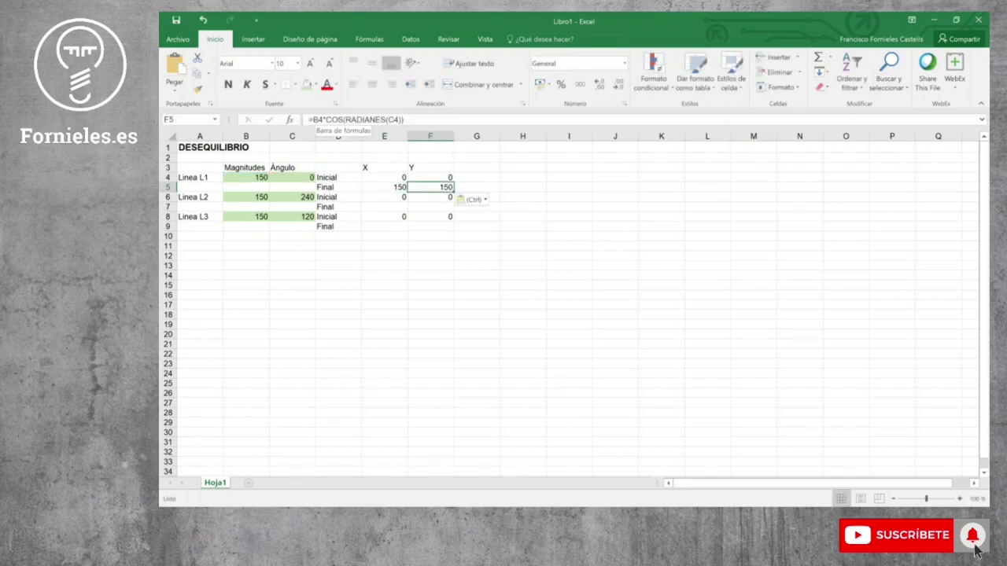
# Change F5's formula to use SENO instead of cosine, so it reads 0
pyautogui.click(330, 119)
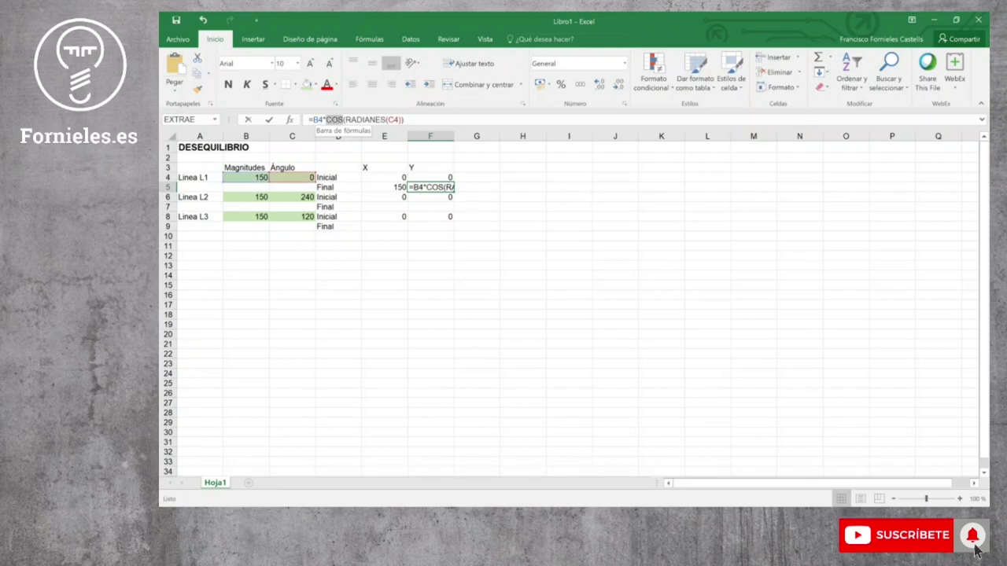
pyautogui.write('SENO')
pyautogui.click(340, 120)
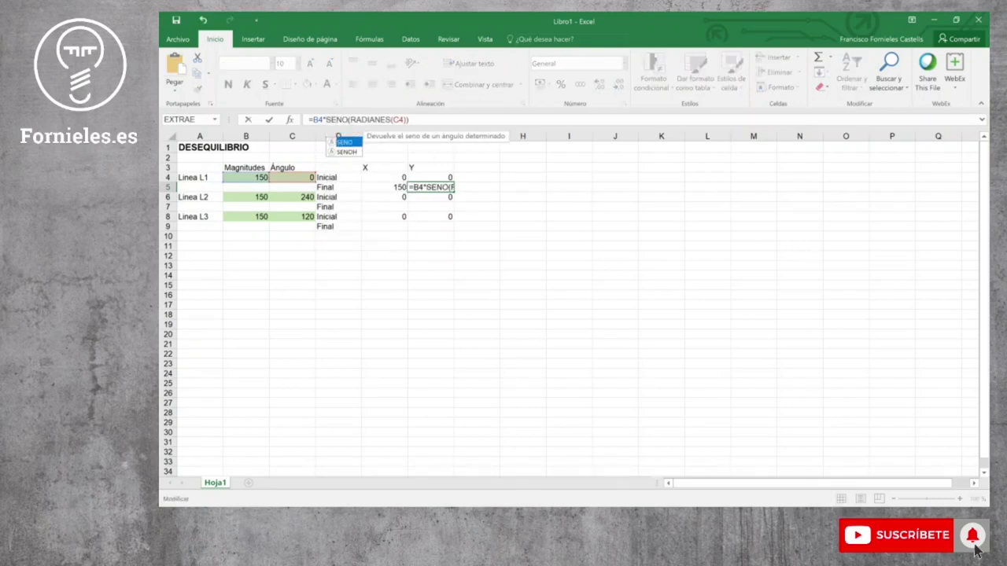
pyautogui.press('Return')
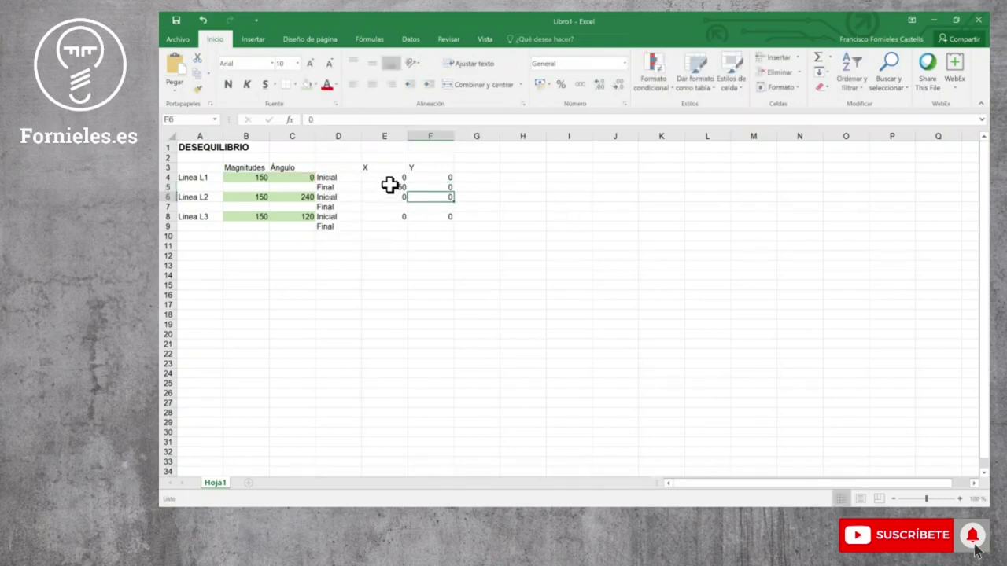
# Copy L1's Final X/Y formulas E5:F5 to the Final rows of L2 and L3
pyautogui.moveTo(389, 186); pyautogui.dragTo(418, 186)
pyautogui.hotkey('ctrl', 'c')
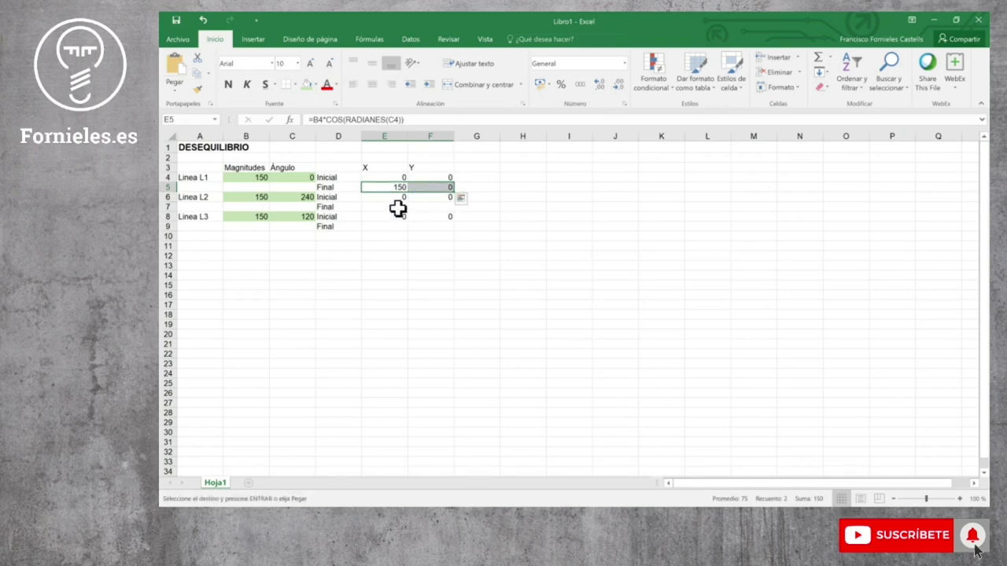
pyautogui.click(397, 207)
pyautogui.hotkey('ctrl', 'v')
pyautogui.click(386, 226)
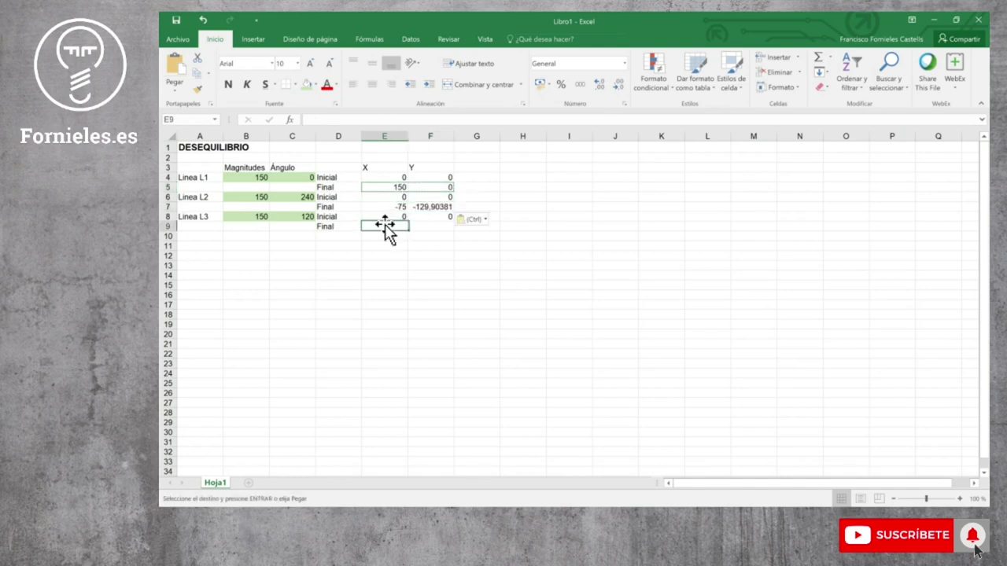
pyautogui.hotkey('ctrl', 'v')
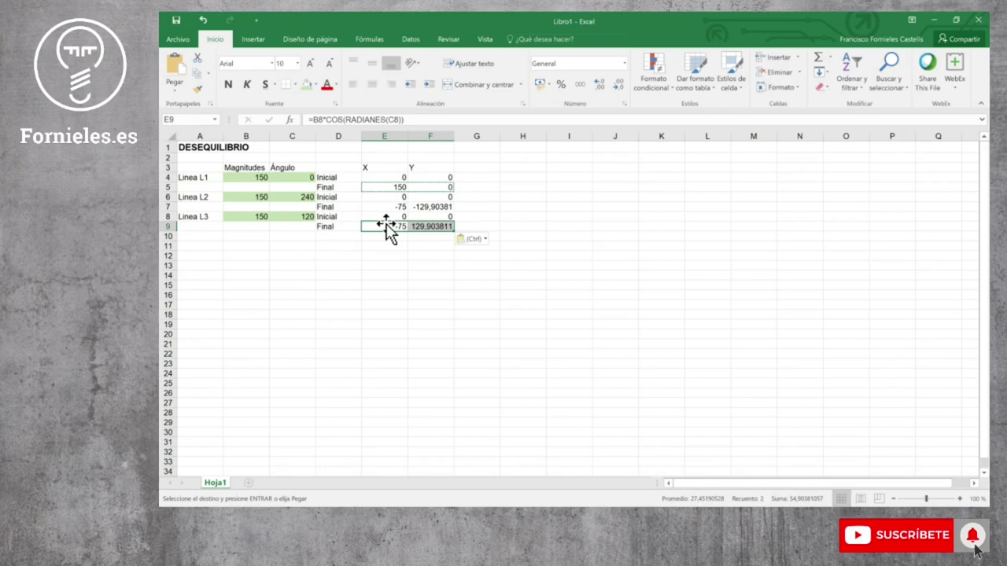
pyautogui.press('Escape')
# Check the copied cosine formulas in E7 and E9 reference rows 6 and 8
pyautogui.click(401, 207)
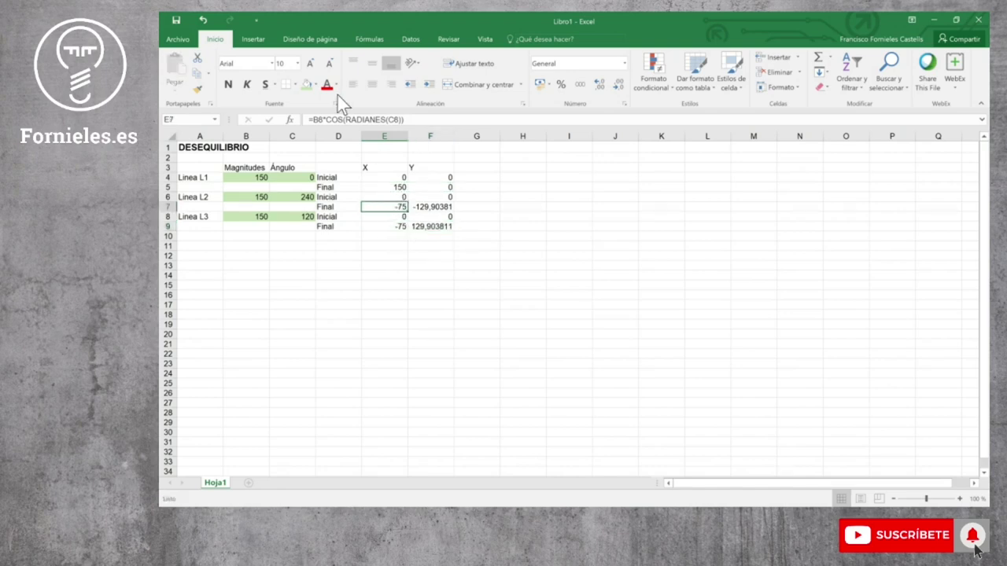
pyautogui.press('F2')
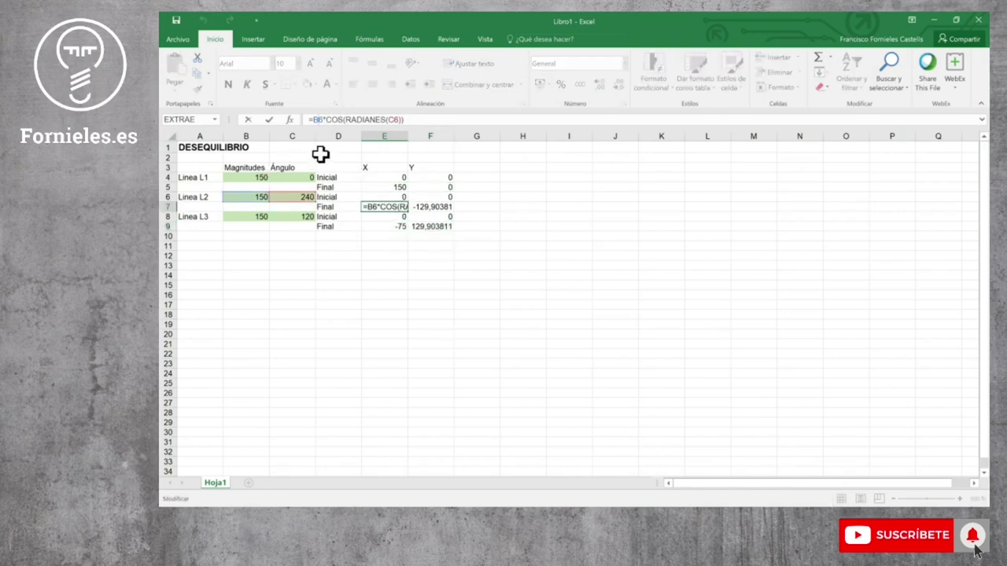
pyautogui.press('Return')
pyautogui.click(397, 226)
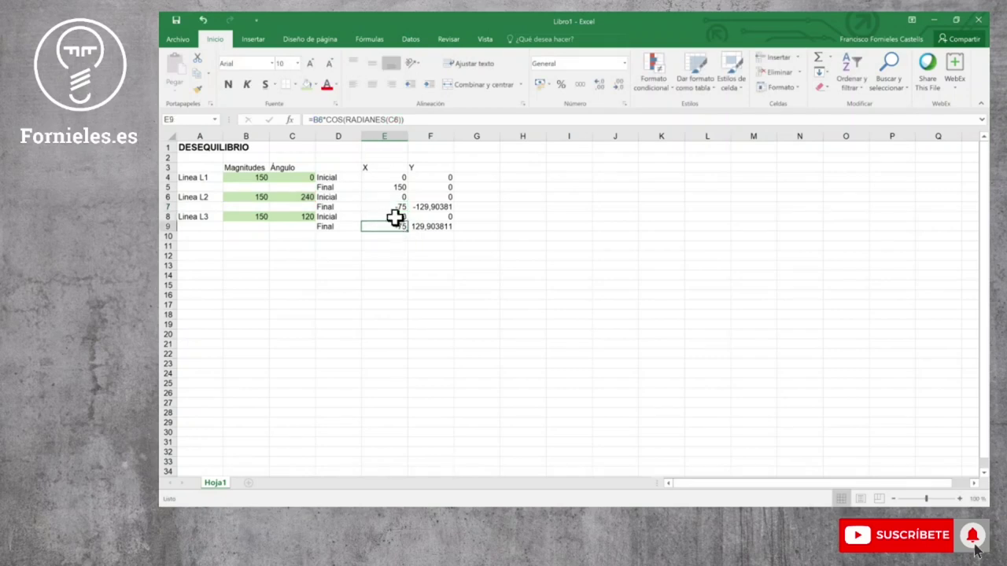
pyautogui.press('F2')
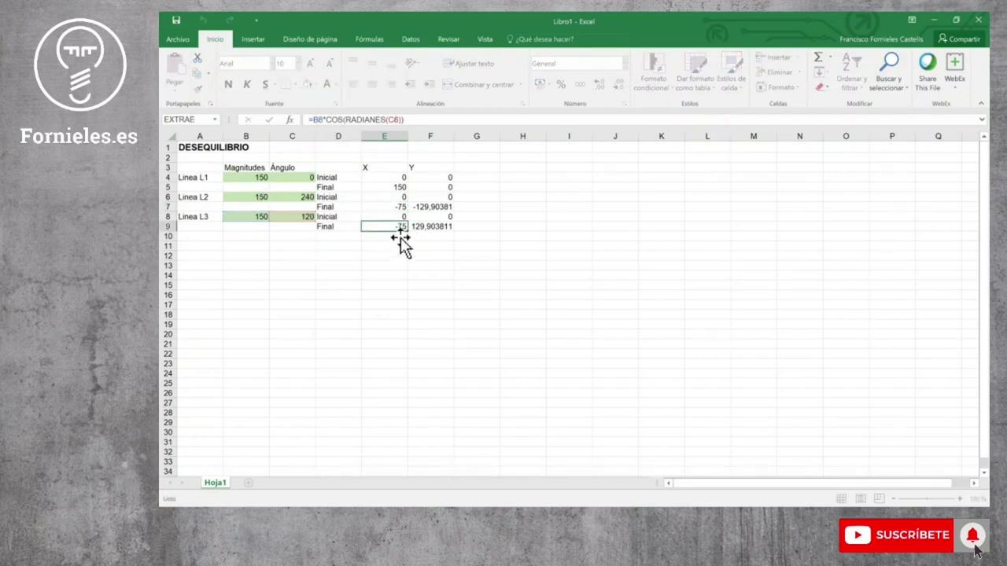
pyautogui.press('Escape')
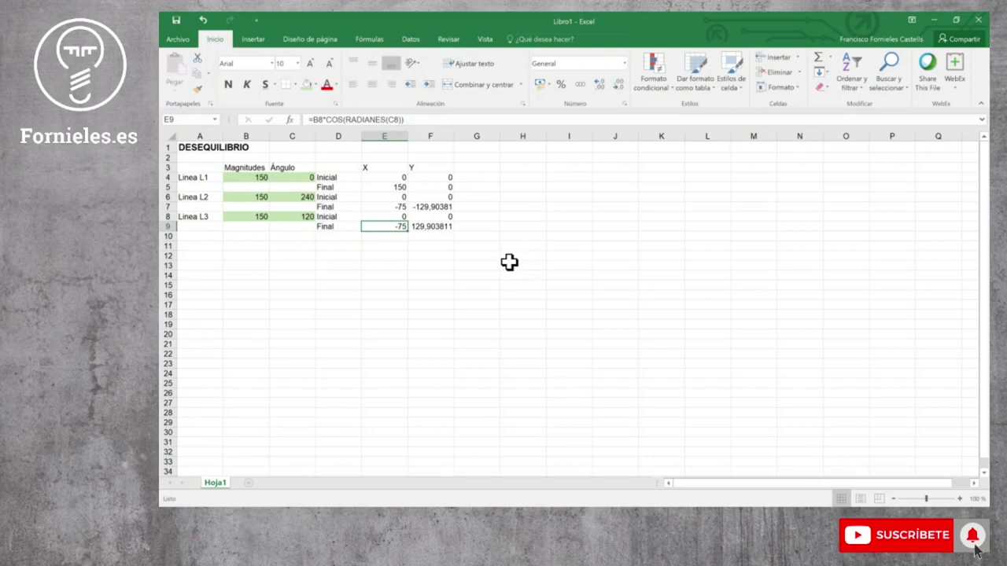
# Insert a scatter chart with straight lines and markers and place it below the table
pyautogui.click(255, 41)
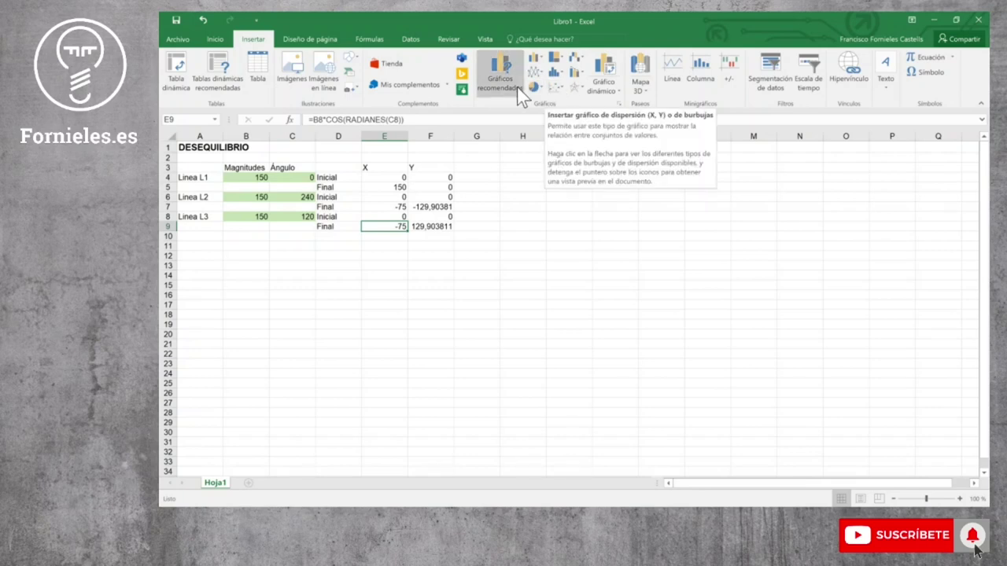
pyautogui.click(563, 86)
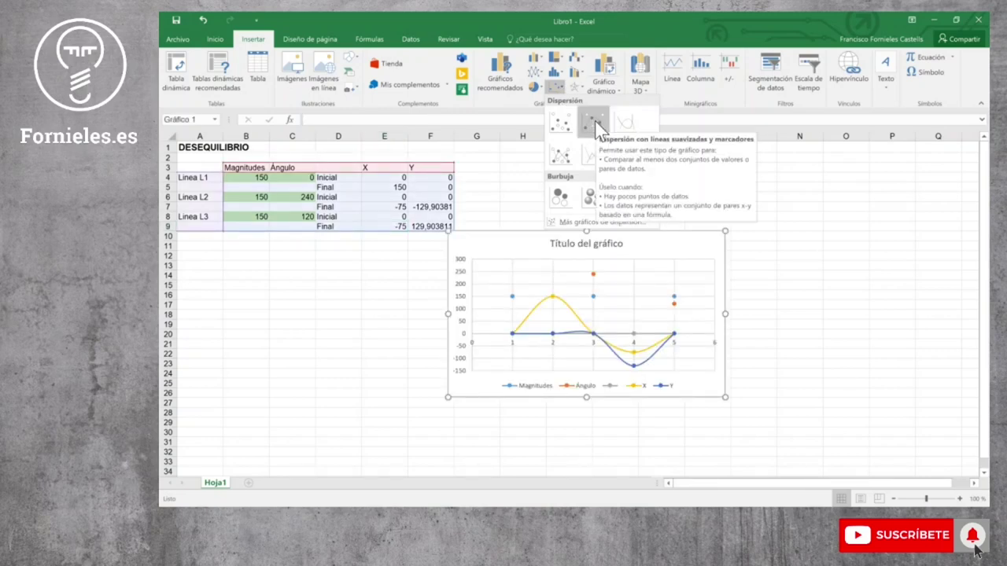
pyautogui.click(565, 154)
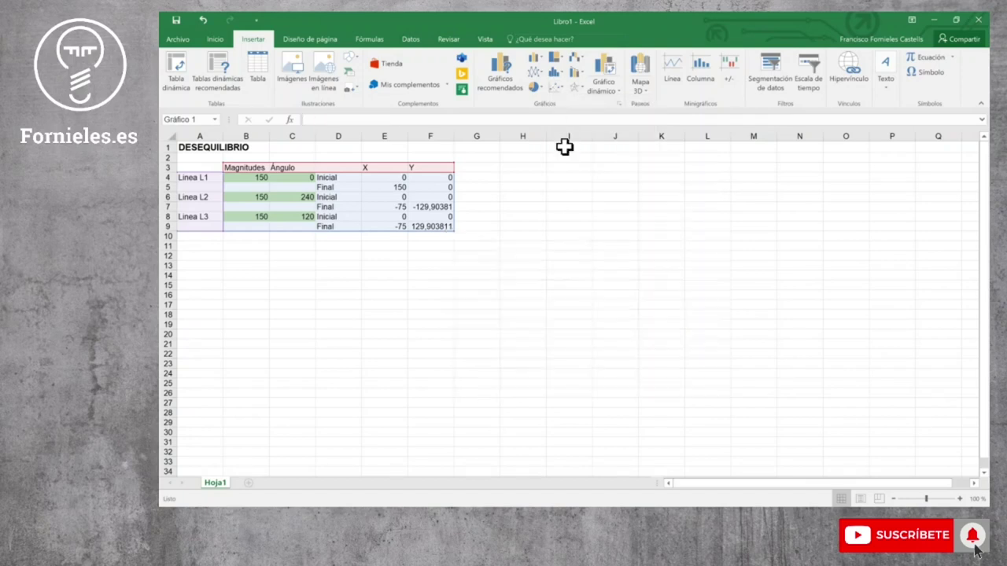
pyautogui.moveTo(643, 247)
pyautogui.mouseDown()
pyautogui.moveTo(646, 272)
pyautogui.moveTo(541, 247)
pyautogui.mouseUp()
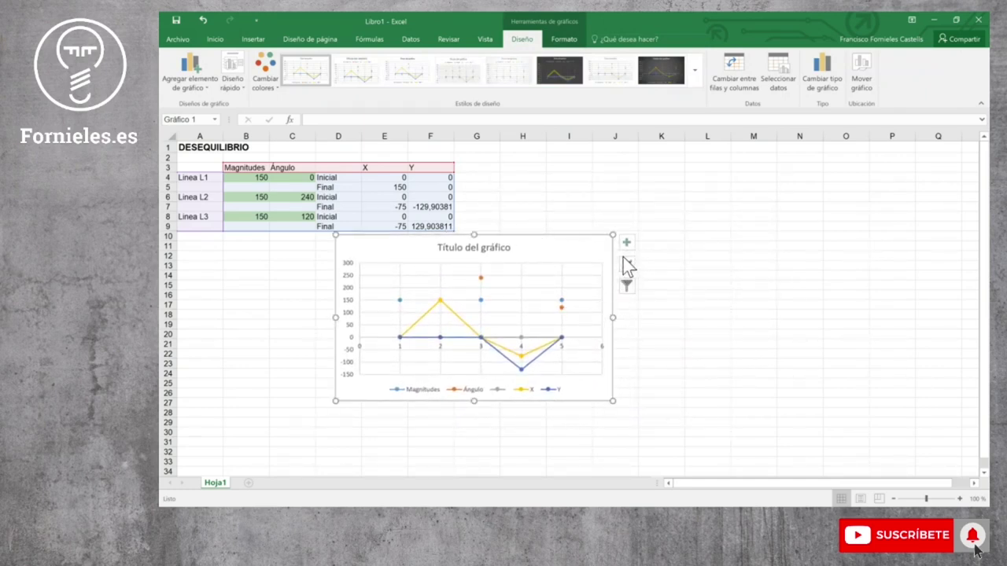
# Remove the Magnitudes, Ángulo, blank, X and Y series from the chart's data source
pyautogui.click(779, 68)
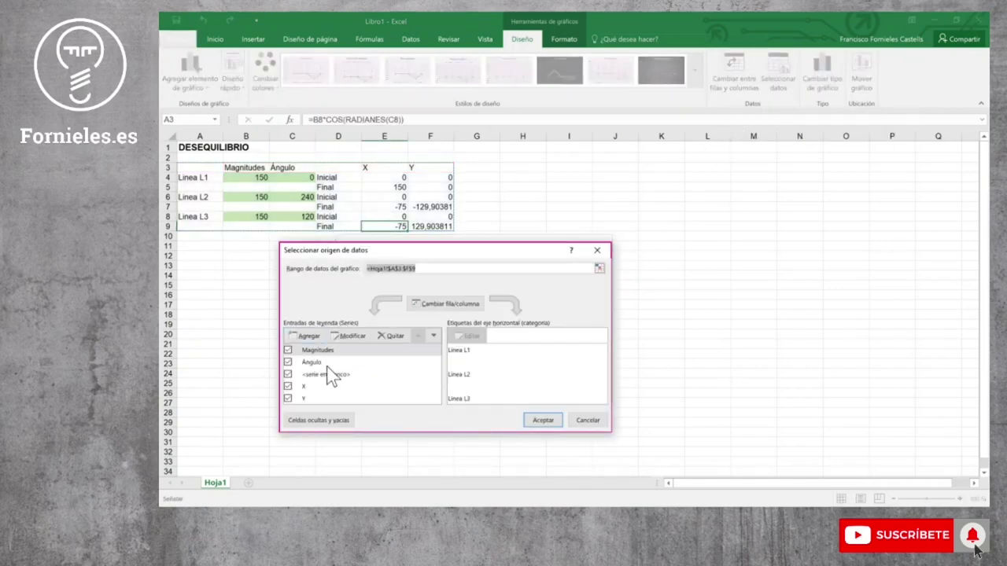
pyautogui.click(390, 336)
pyautogui.click(379, 339)
pyautogui.click(382, 338)
pyautogui.click(382, 338)
pyautogui.click(382, 339)
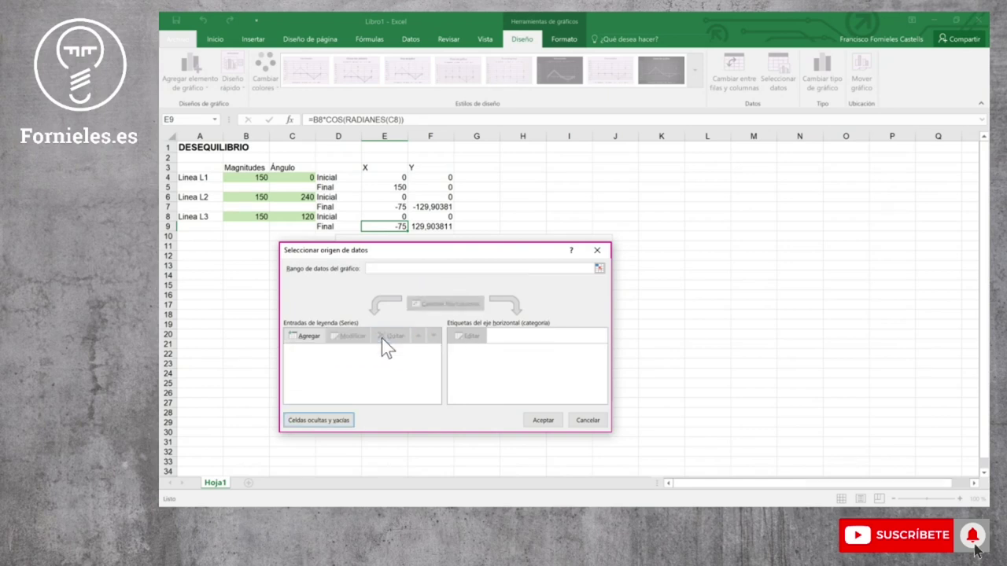
# Add series L1 with X values E4:E5 and Y values F4:F5, then move the chart right of the table
pyautogui.click(303, 335)
pyautogui.write('L1')
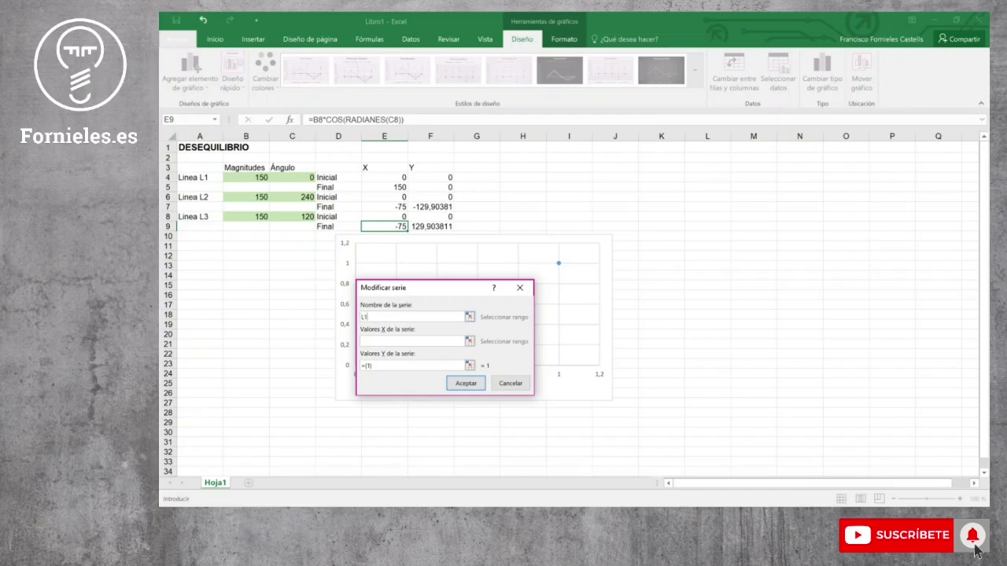
pyautogui.click(470, 340)
pyautogui.click(391, 179)
pyautogui.moveTo(392, 179); pyautogui.dragTo(396, 189)
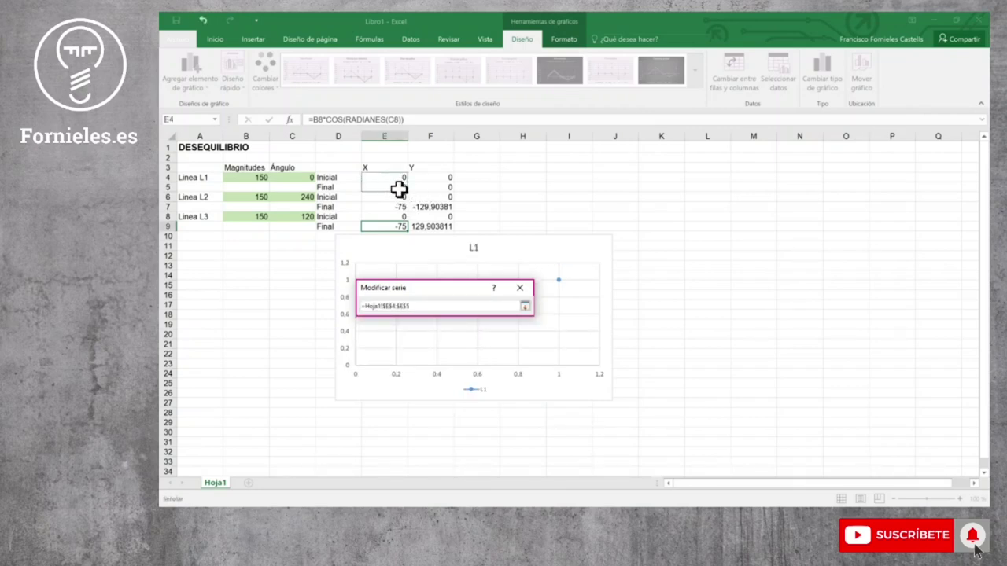
pyautogui.click(524, 307)
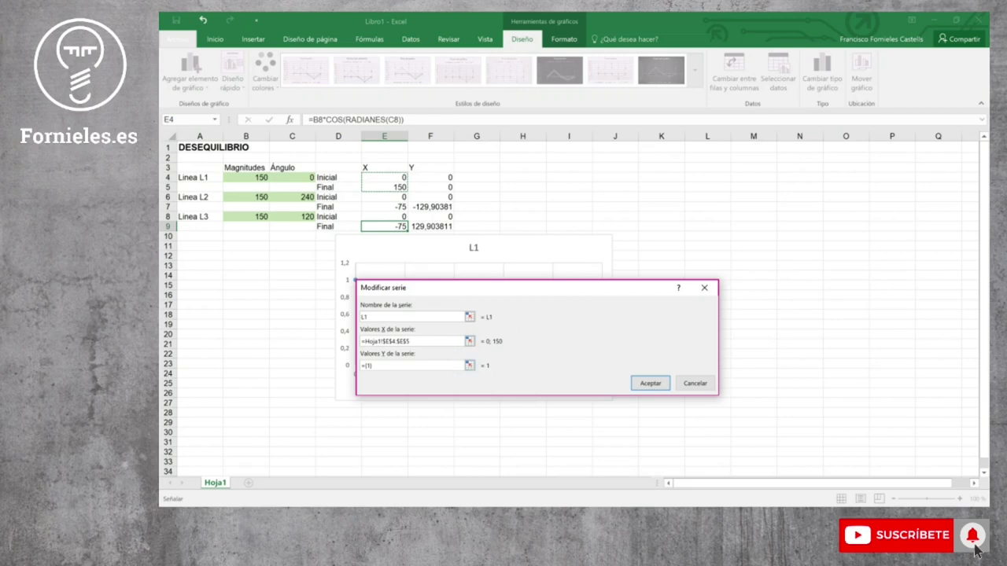
pyautogui.click(470, 366)
pyautogui.moveTo(443, 177); pyautogui.dragTo(443, 186)
pyautogui.click(710, 307)
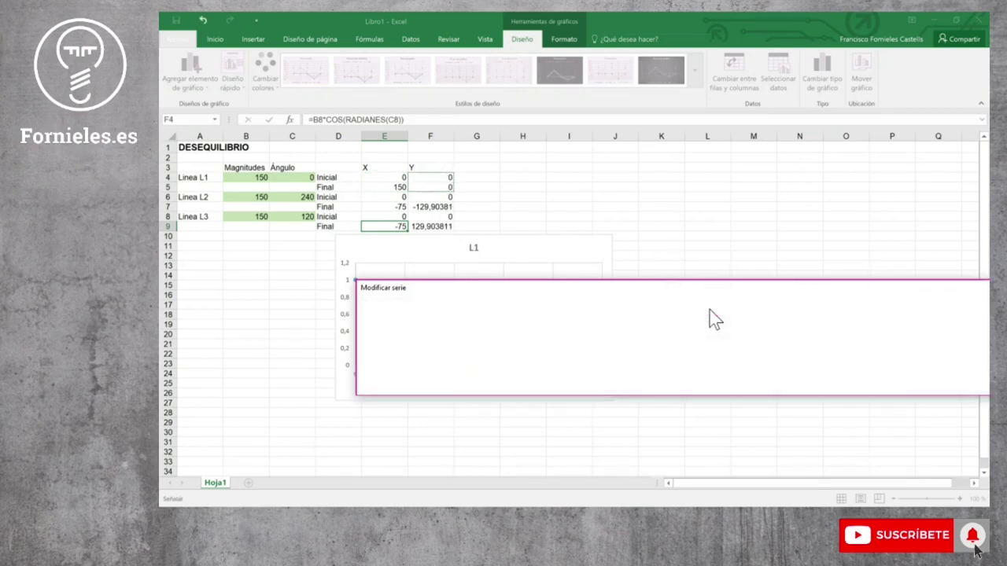
pyautogui.press('Return')
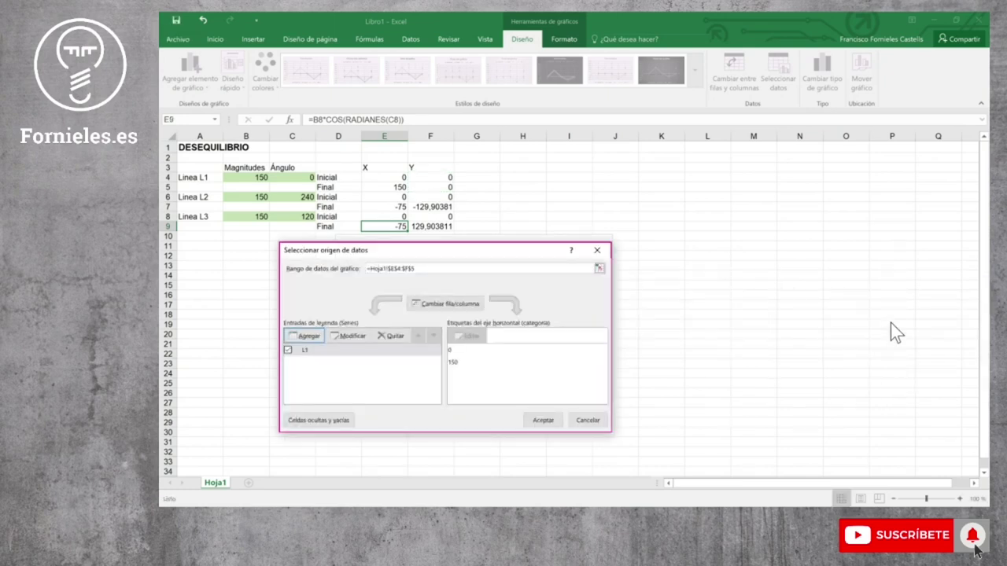
pyautogui.click(543, 420)
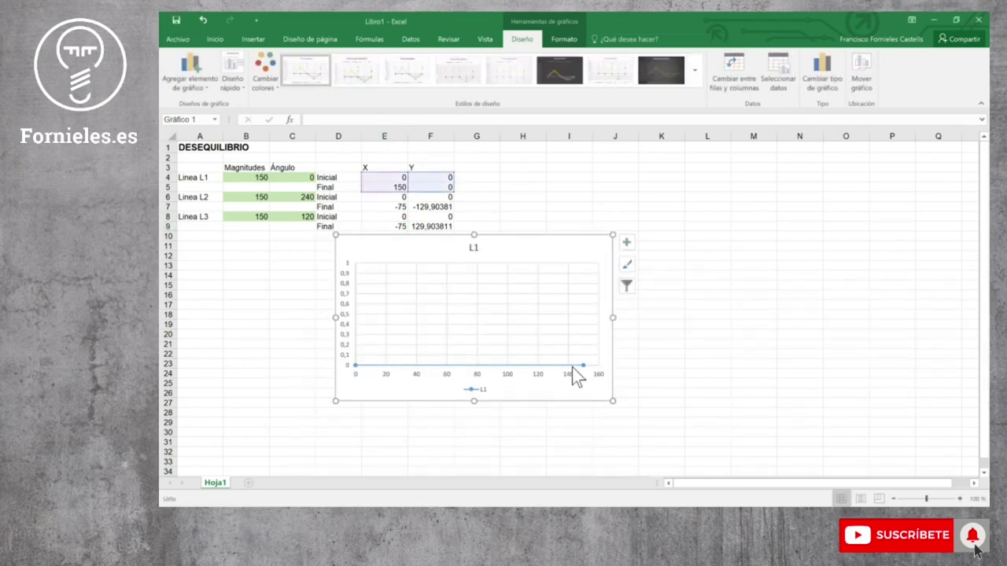
pyautogui.moveTo(509, 251)
pyautogui.mouseDown()
pyautogui.moveTo(643, 173)
pyautogui.moveTo(640, 182)
pyautogui.mouseUp()
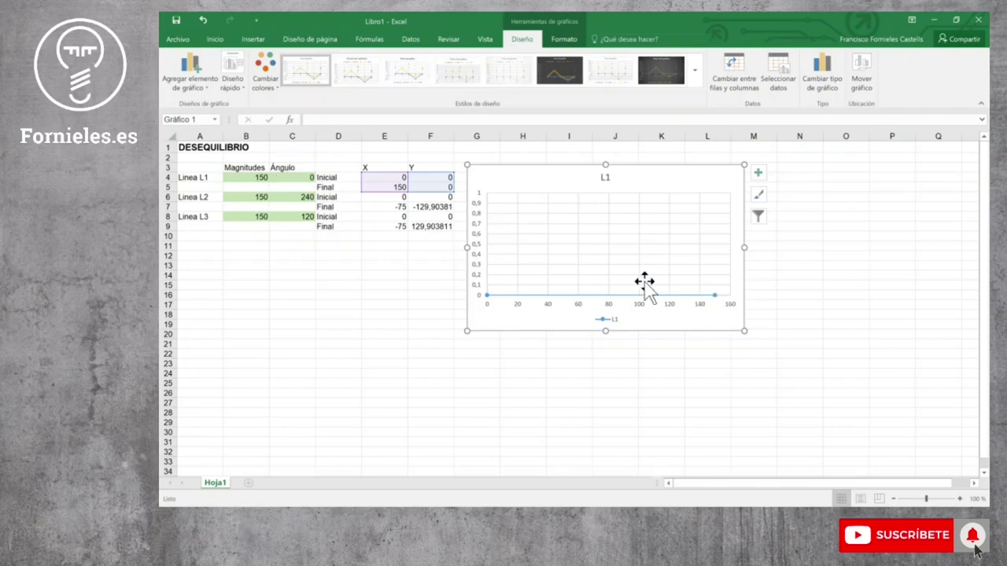
# Add chart series L2 with X values E6:E7 and Y values F6:F7
pyautogui.click(783, 71)
pyautogui.click(306, 336)
pyautogui.write('L2')
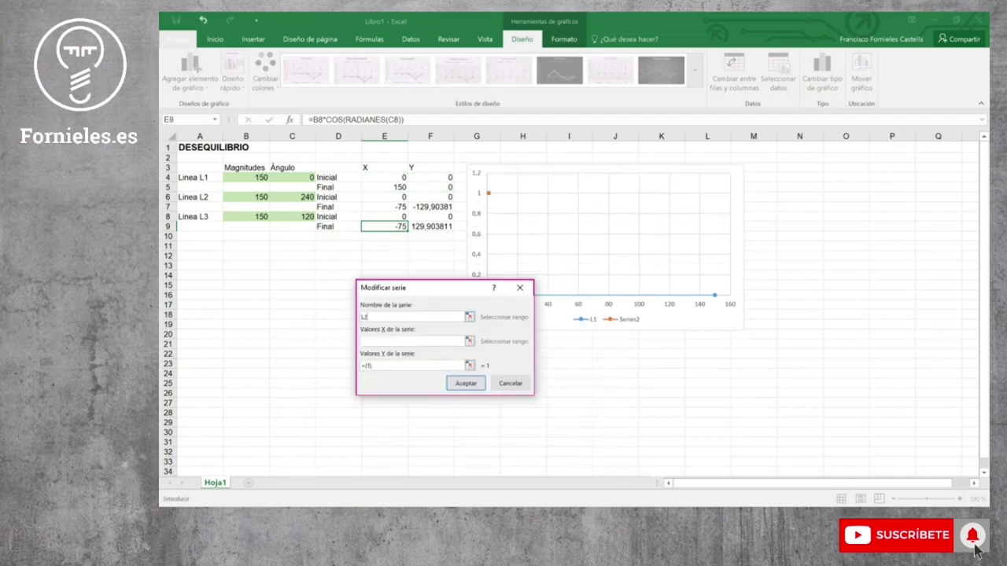
pyautogui.click(470, 342)
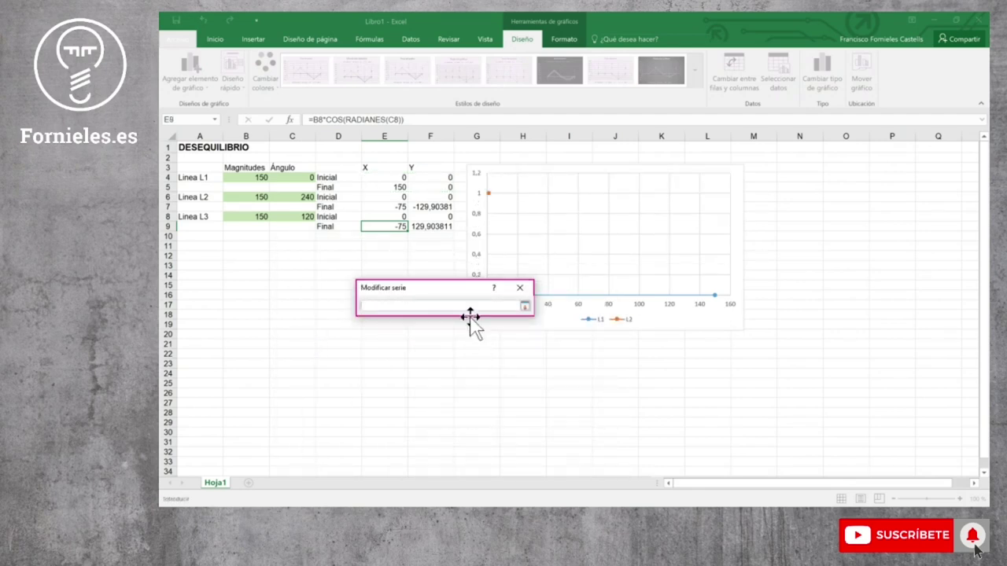
pyautogui.click(391, 195)
pyautogui.moveTo(392, 196); pyautogui.dragTo(391, 208)
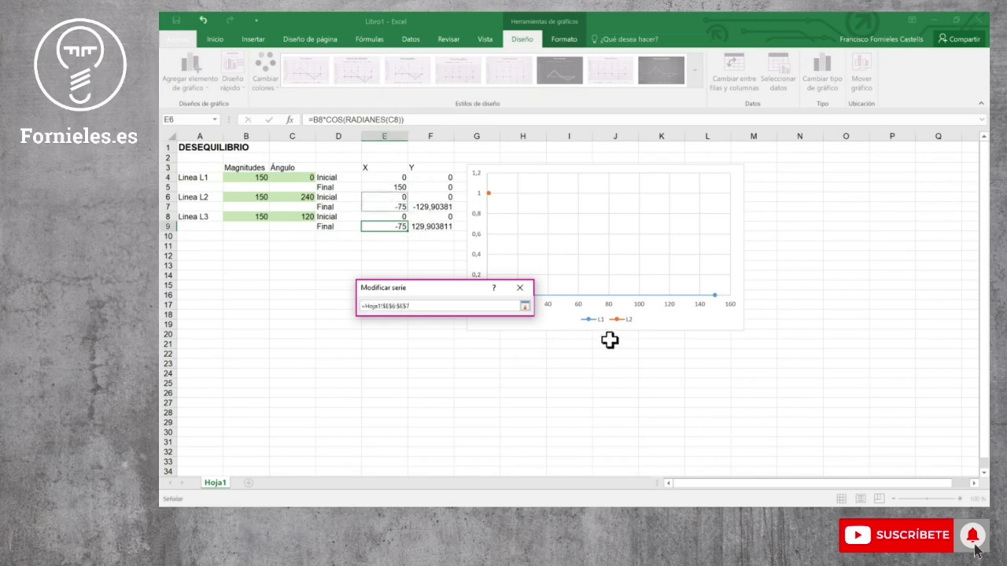
pyautogui.click(523, 309)
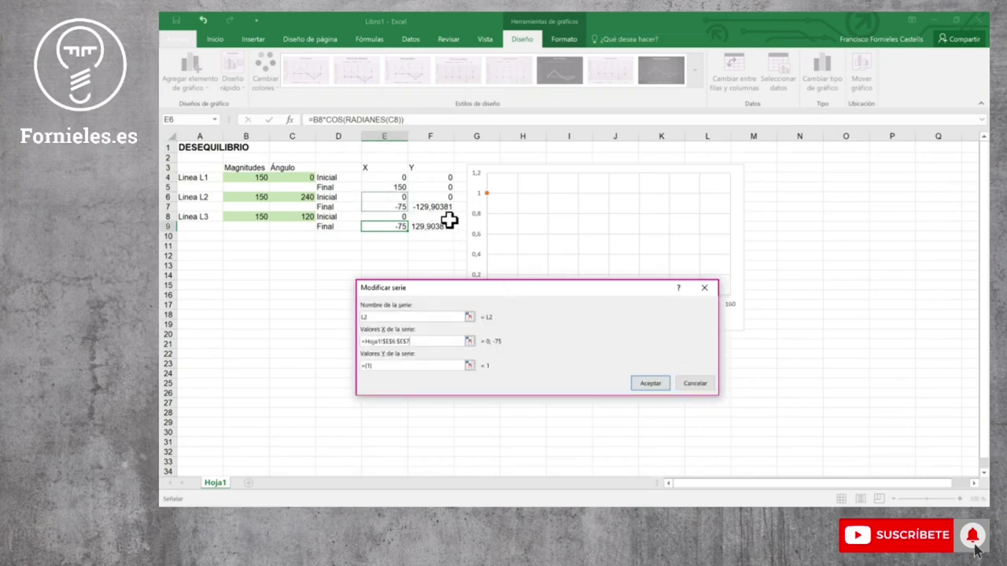
pyautogui.click(467, 364)
pyautogui.moveTo(434, 196); pyautogui.dragTo(433, 207)
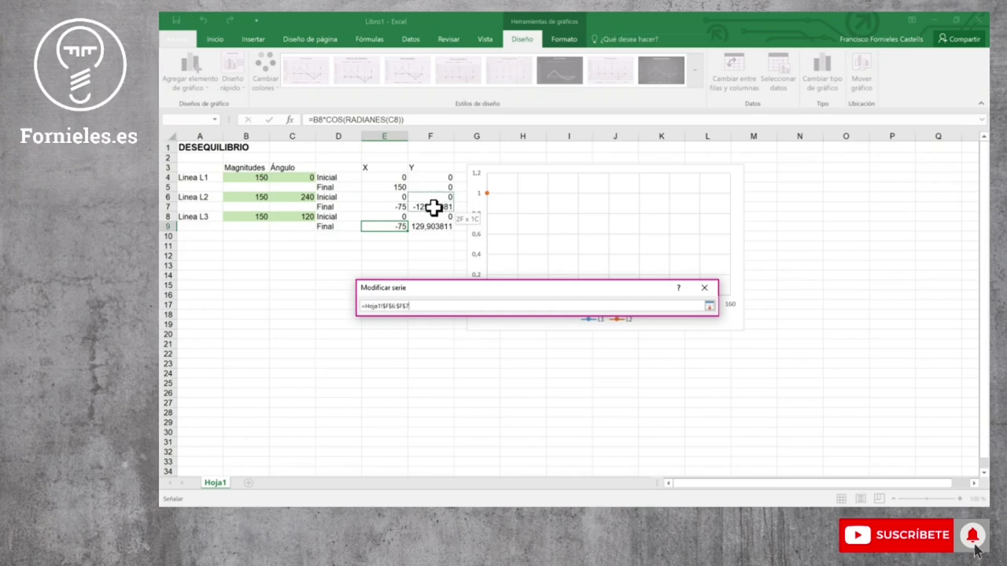
pyautogui.click(710, 307)
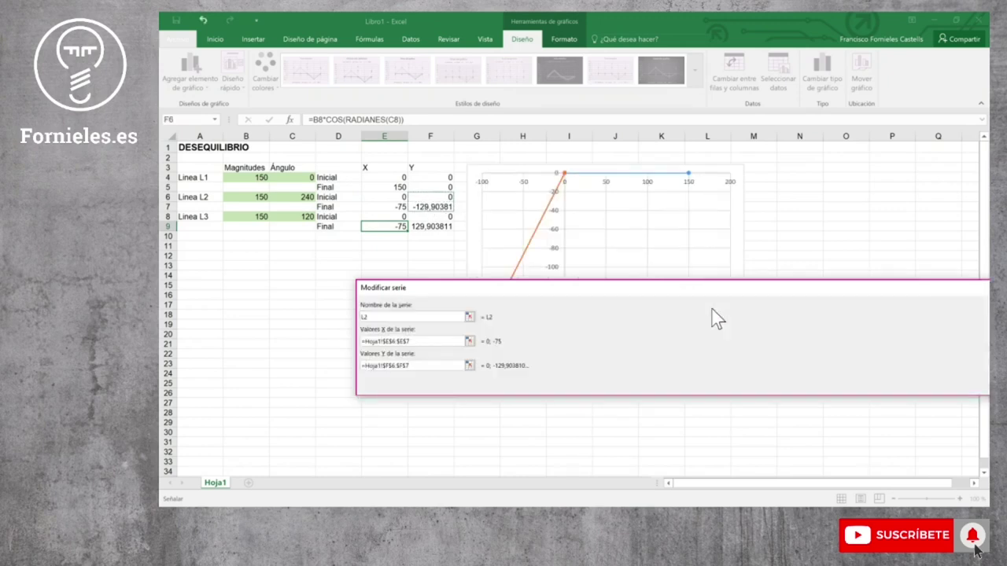
pyautogui.press('Return')
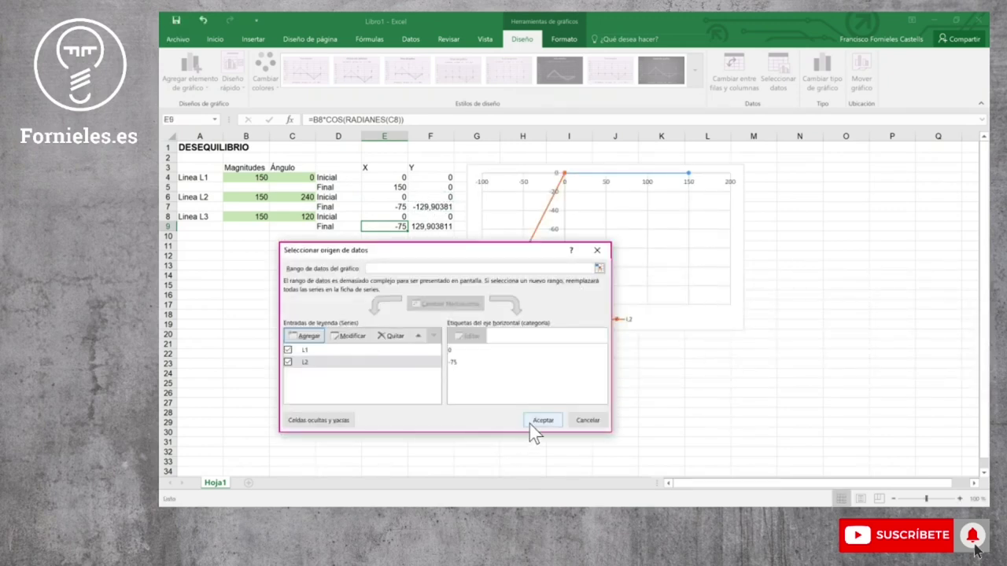
pyautogui.click(529, 424)
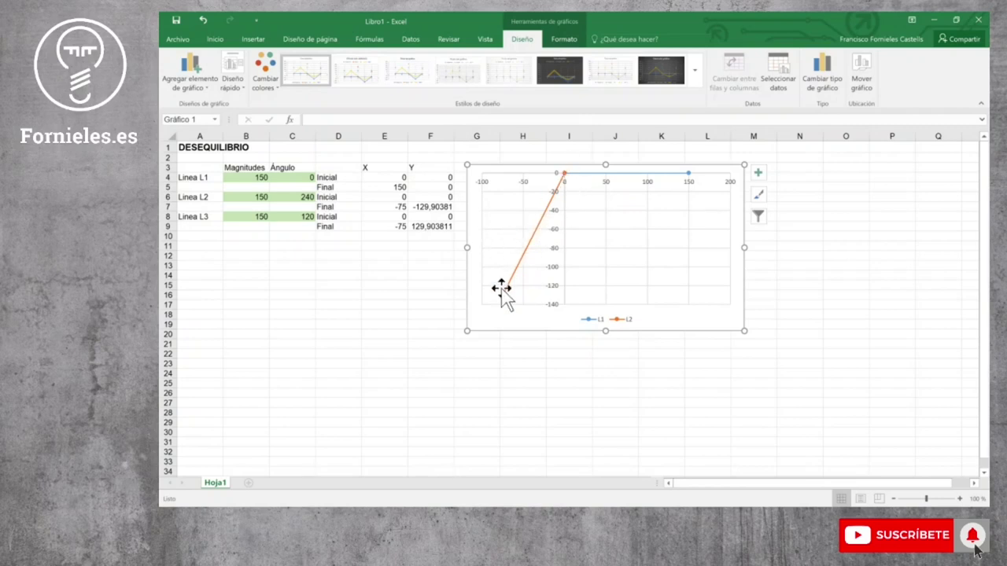
# Add series L3 plotting E8:E9 against F8:F9, then drag the chart taller
pyautogui.click(780, 74)
pyautogui.click(319, 334)
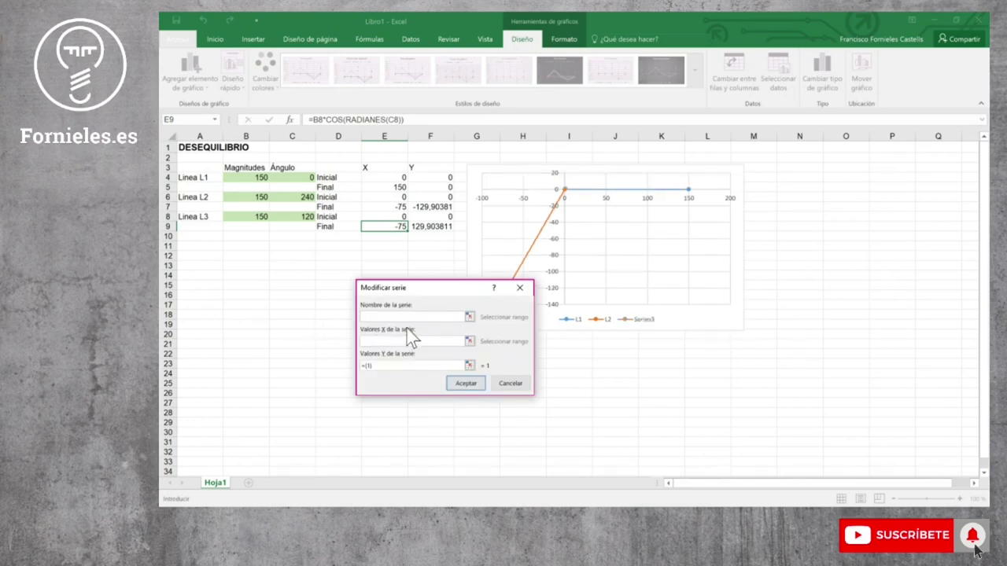
pyautogui.write('L1')
pyautogui.click(469, 342)
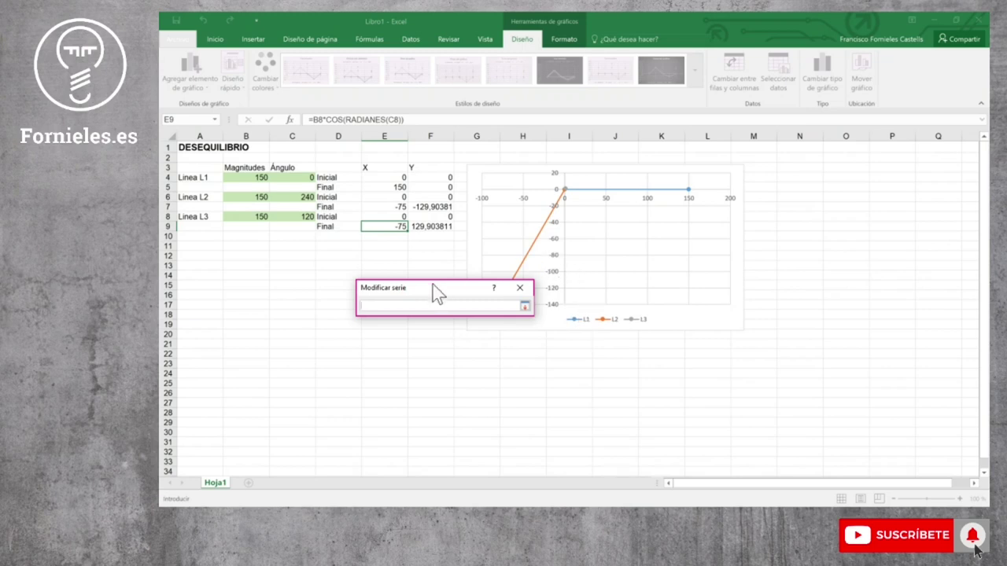
pyautogui.moveTo(397, 217); pyautogui.dragTo(396, 224)
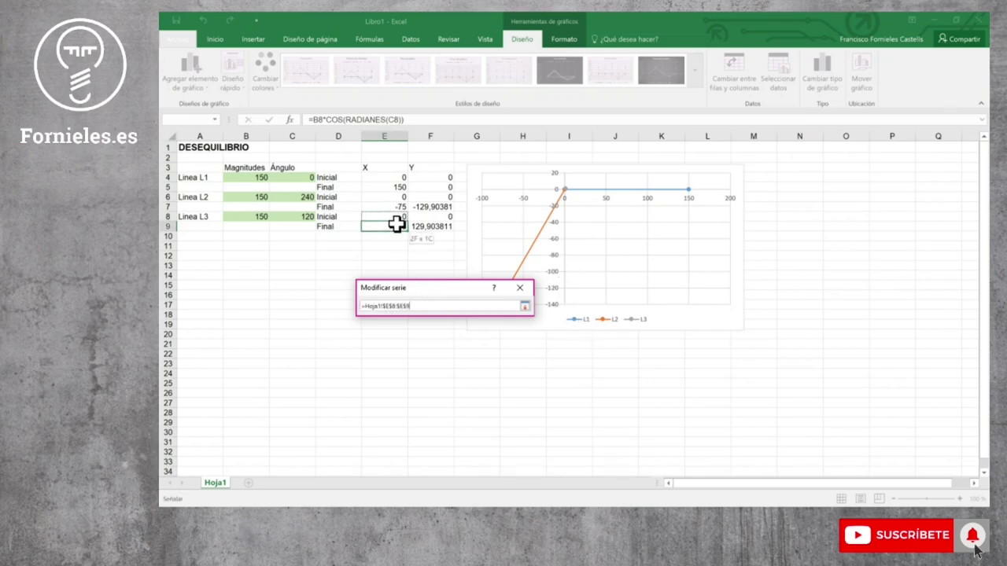
pyautogui.click(525, 306)
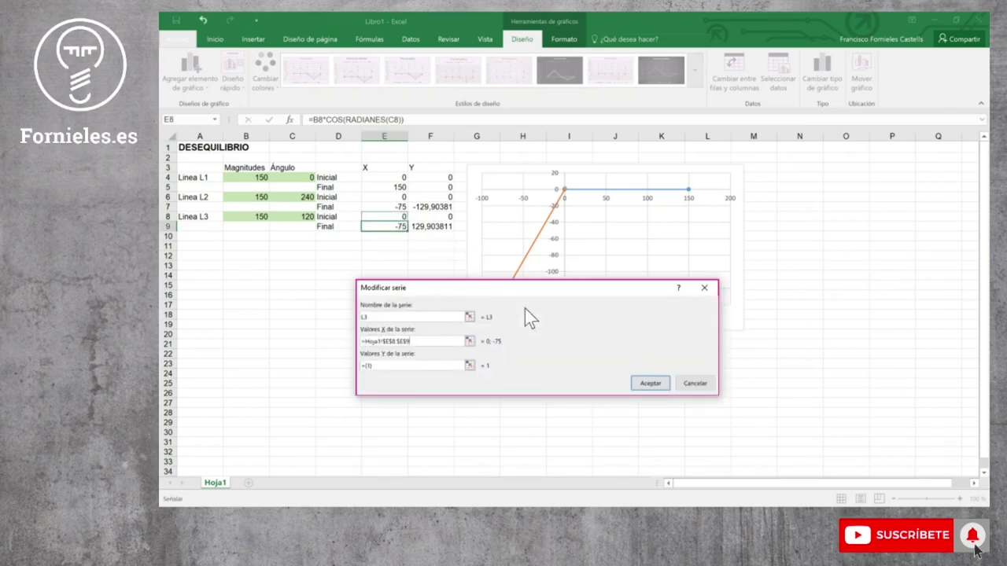
pyautogui.click(468, 367)
pyautogui.moveTo(442, 217); pyautogui.dragTo(443, 227)
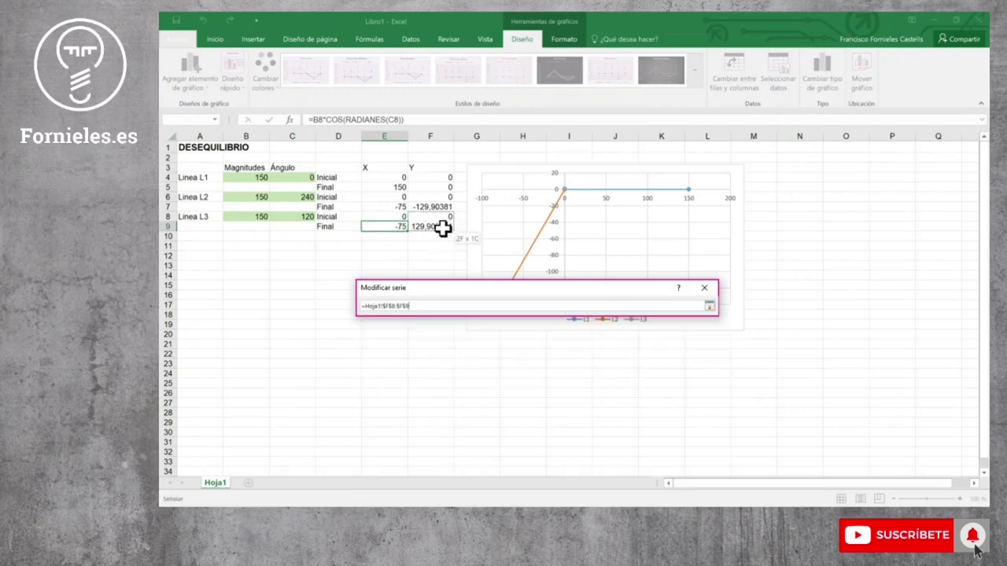
pyautogui.click(709, 306)
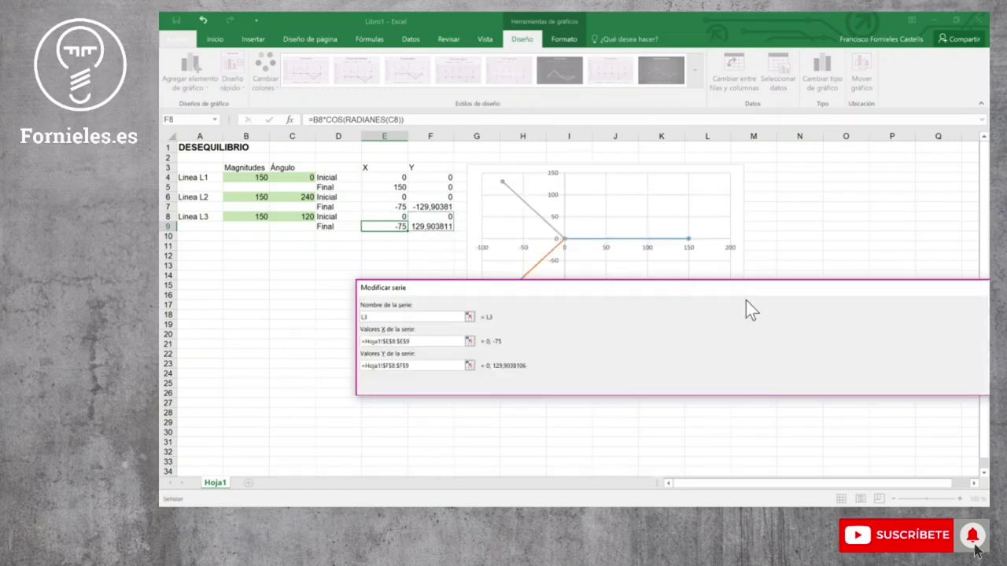
pyautogui.press('Return')
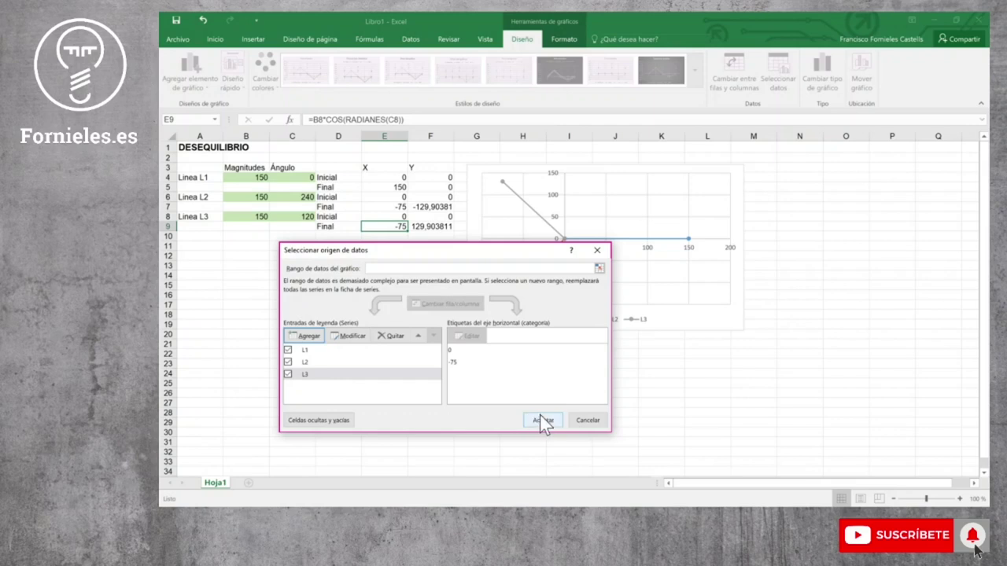
pyautogui.click(543, 420)
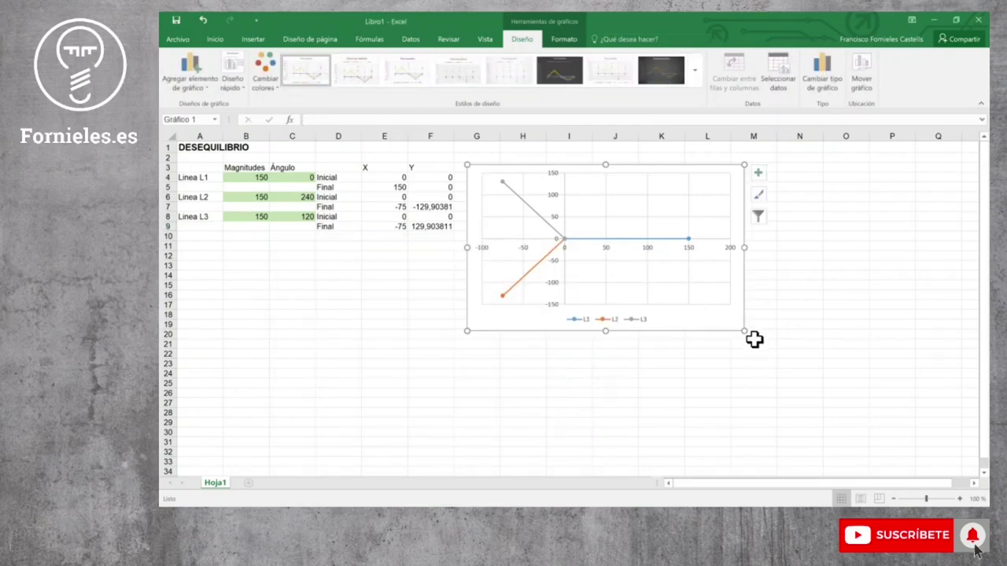
pyautogui.moveTo(745, 331); pyautogui.dragTo(721, 400)
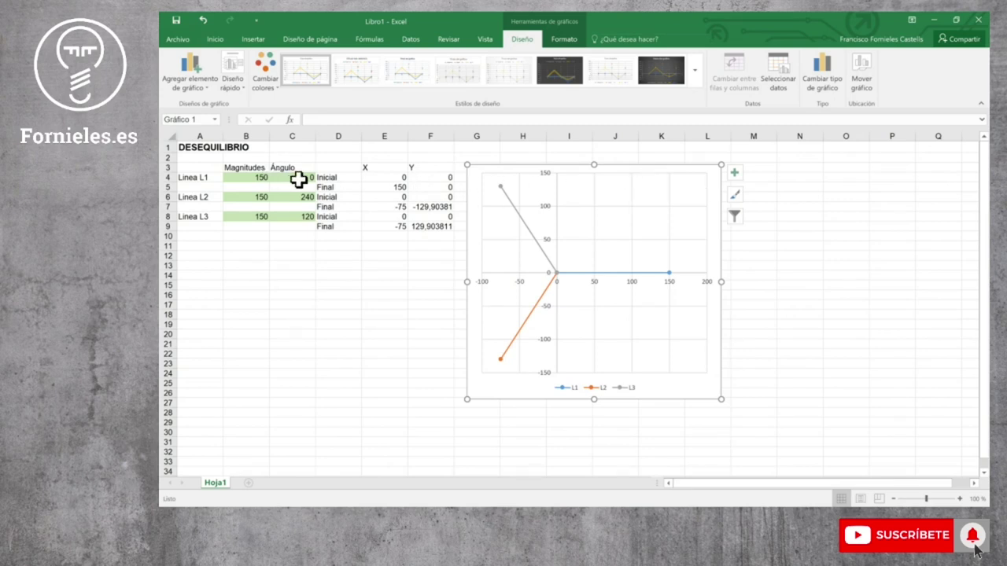
pyautogui.click(263, 178)
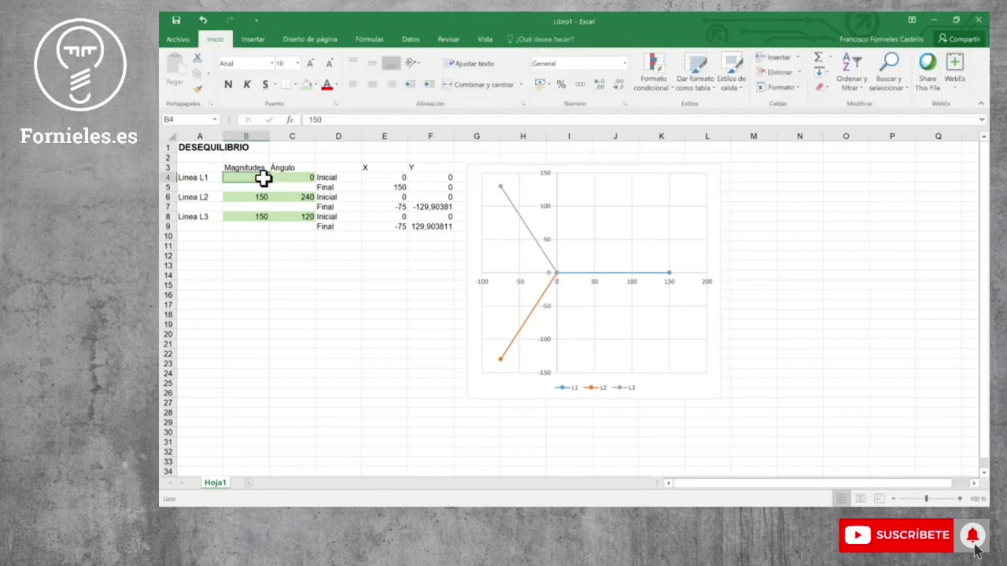
pyautogui.write('300')
pyautogui.press('Return')
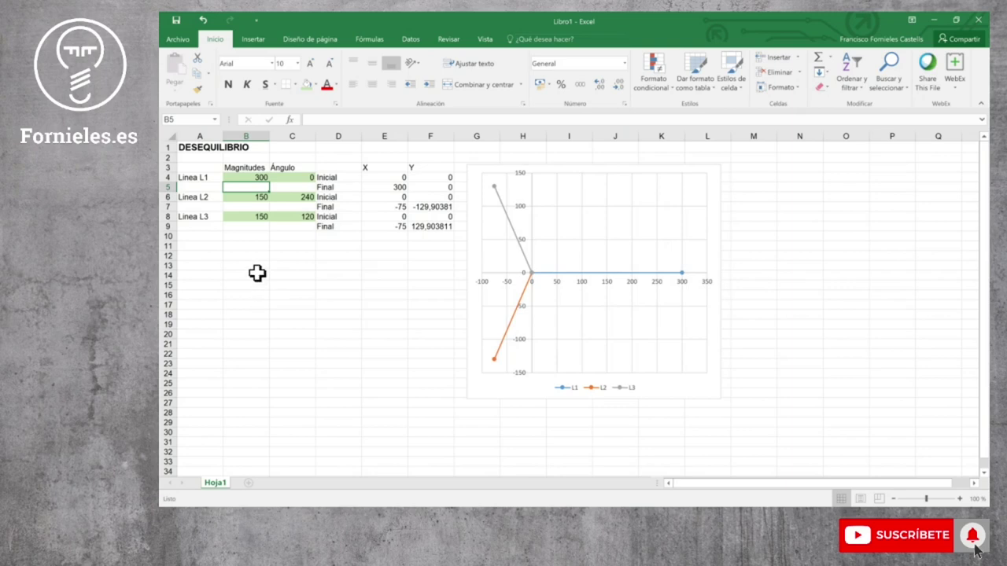
pyautogui.click(251, 197)
pyautogui.write('50')
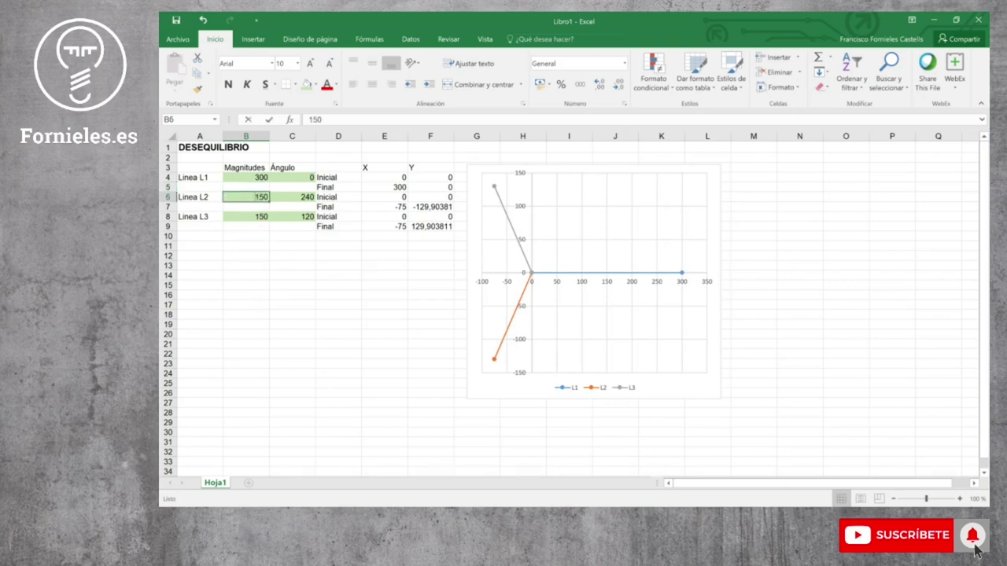
pyautogui.press('Return')
pyautogui.click(306, 197)
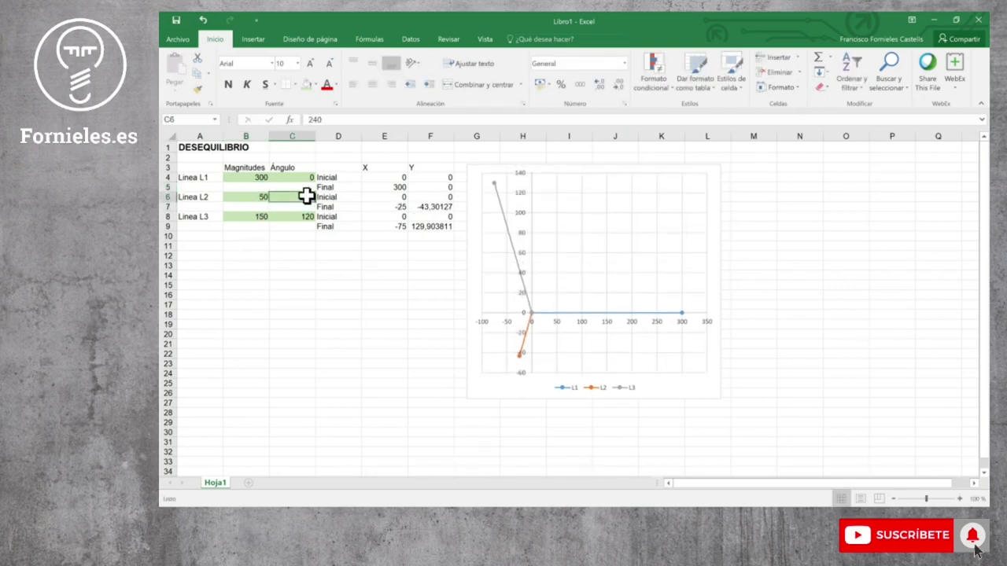
pyautogui.write('150')
pyautogui.press('Return')
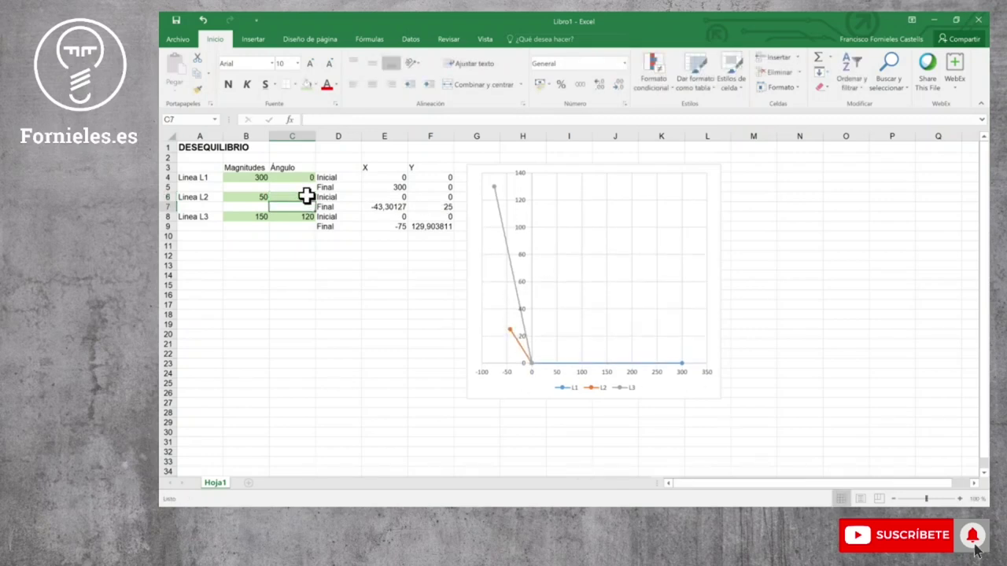
pyautogui.click(306, 196)
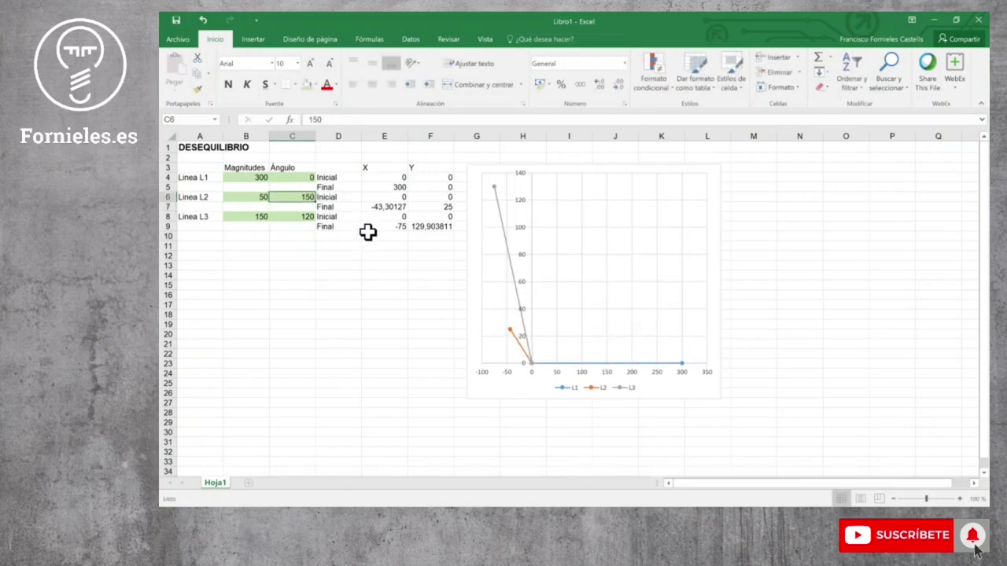
pyautogui.write('200')
pyautogui.press('Return')
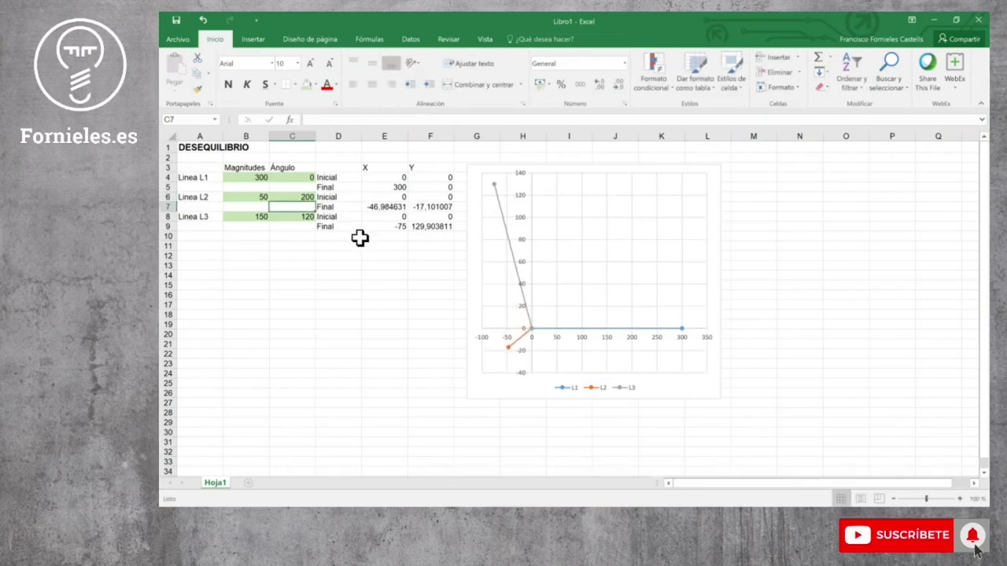
pyautogui.click(306, 198)
pyautogui.write('240')
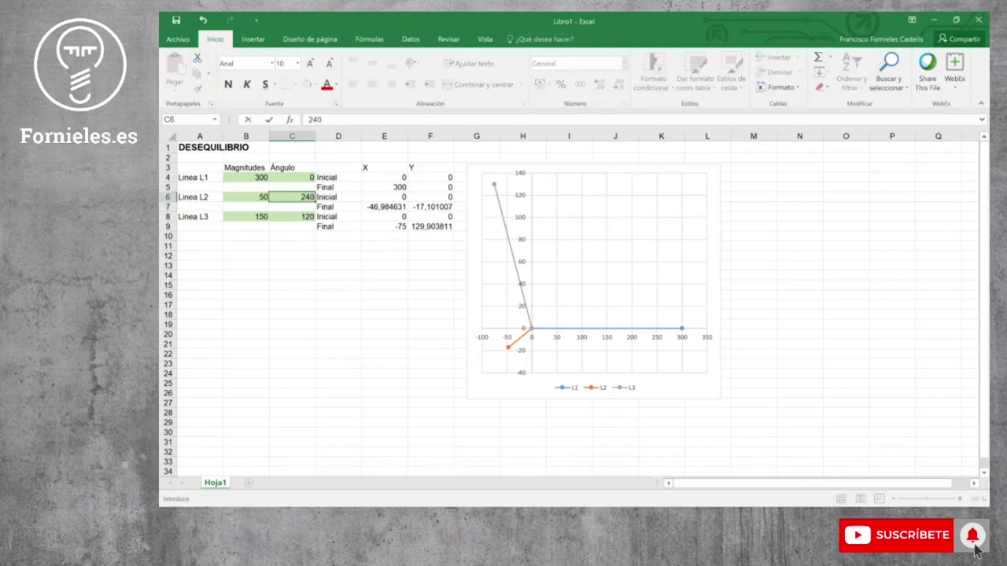
pyautogui.press('Return')
pyautogui.click(259, 197)
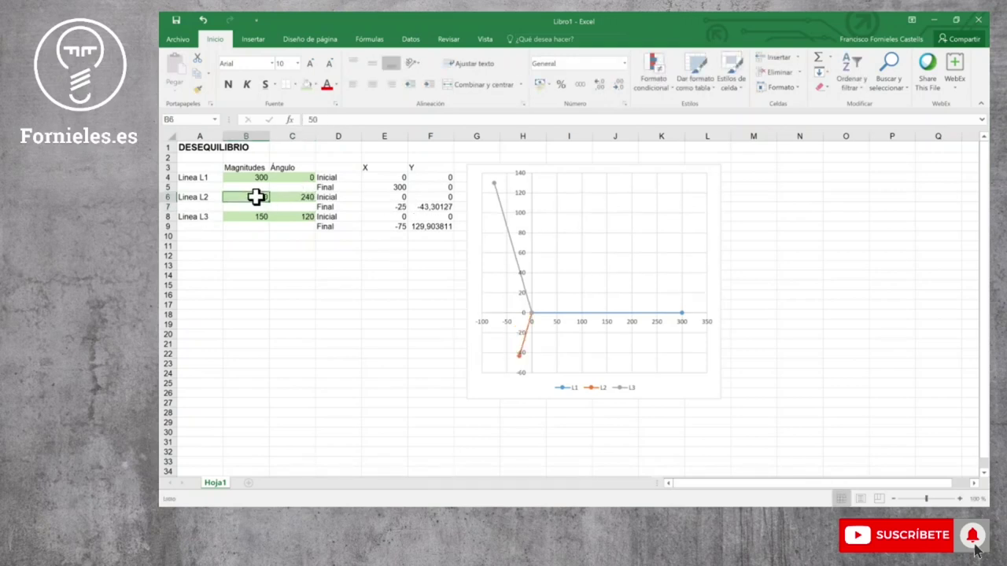
pyautogui.write('150')
pyautogui.click(251, 177)
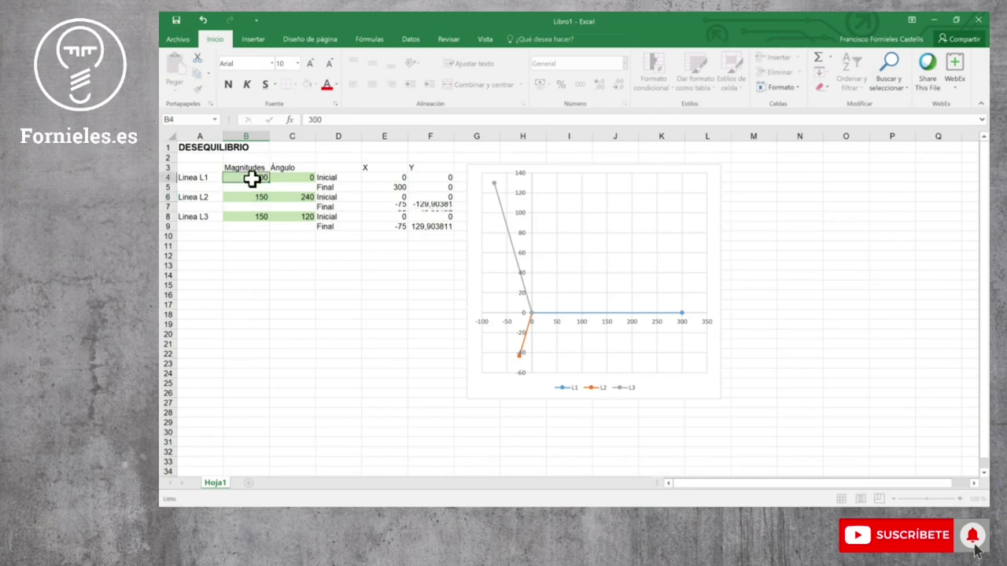
pyautogui.write('150')
pyautogui.press('Return')
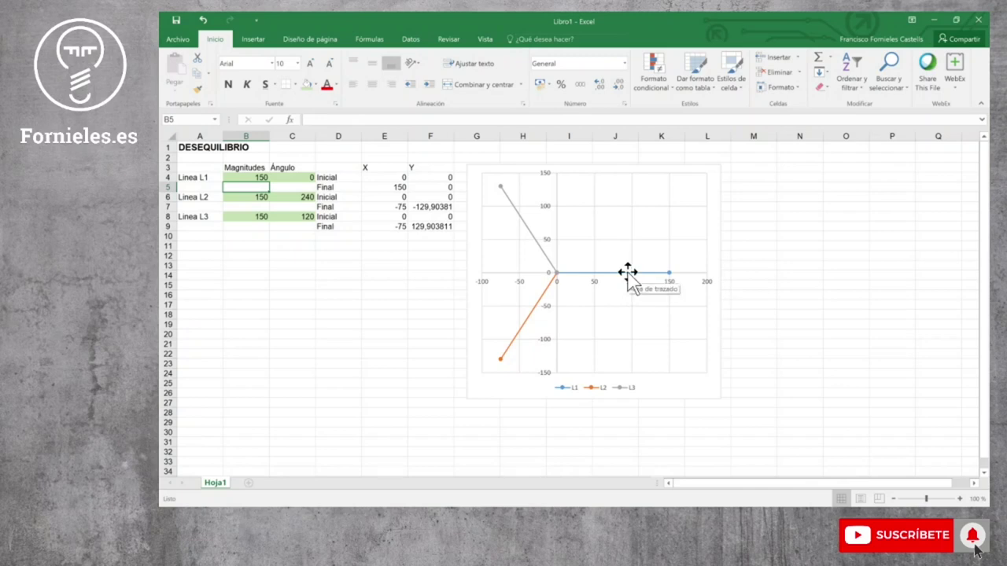
# Delete the L1/L2/L3 legend from the phasor chart
pyautogui.rightClick(669, 385)
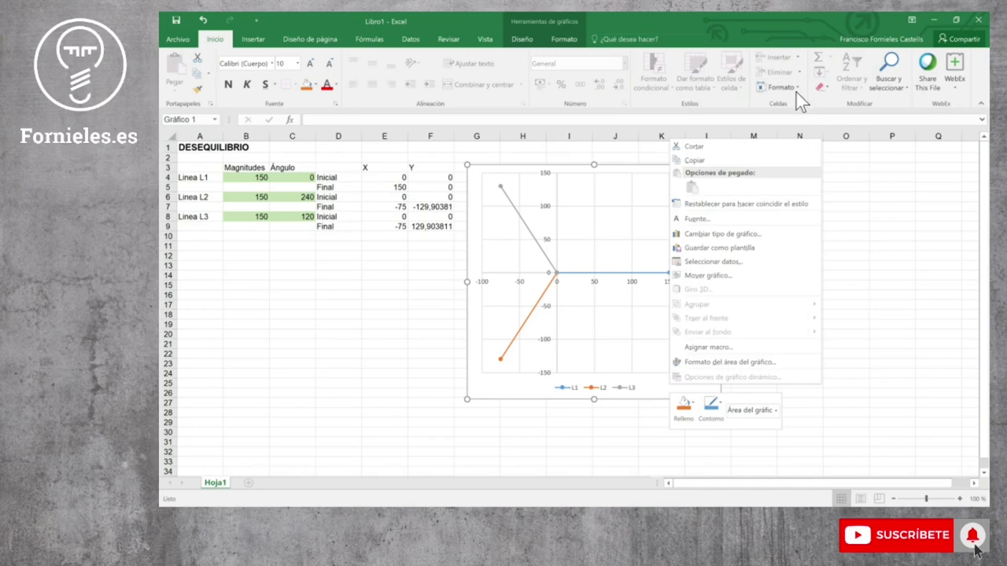
pyautogui.click(522, 39)
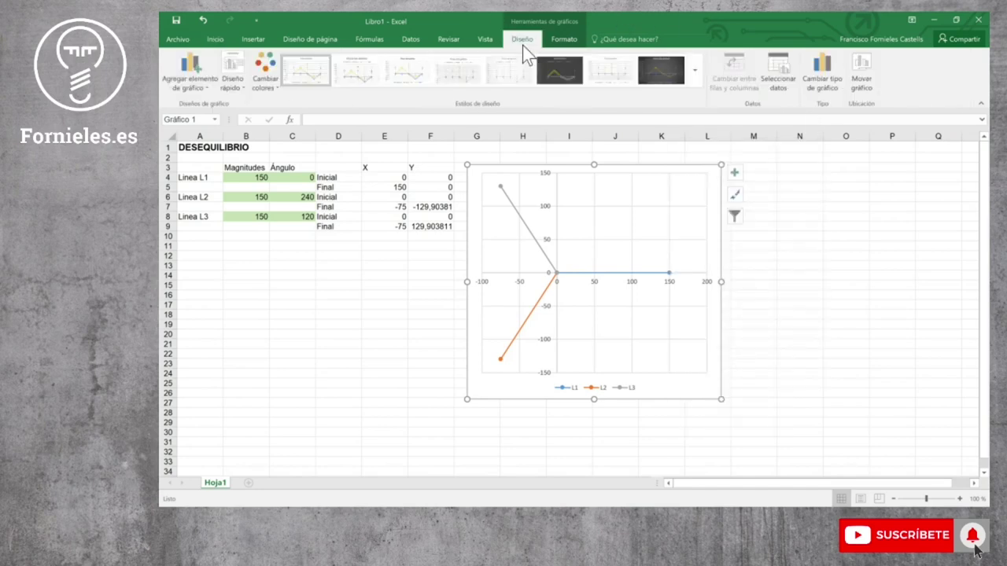
pyautogui.click(630, 386)
pyautogui.press('Delete')
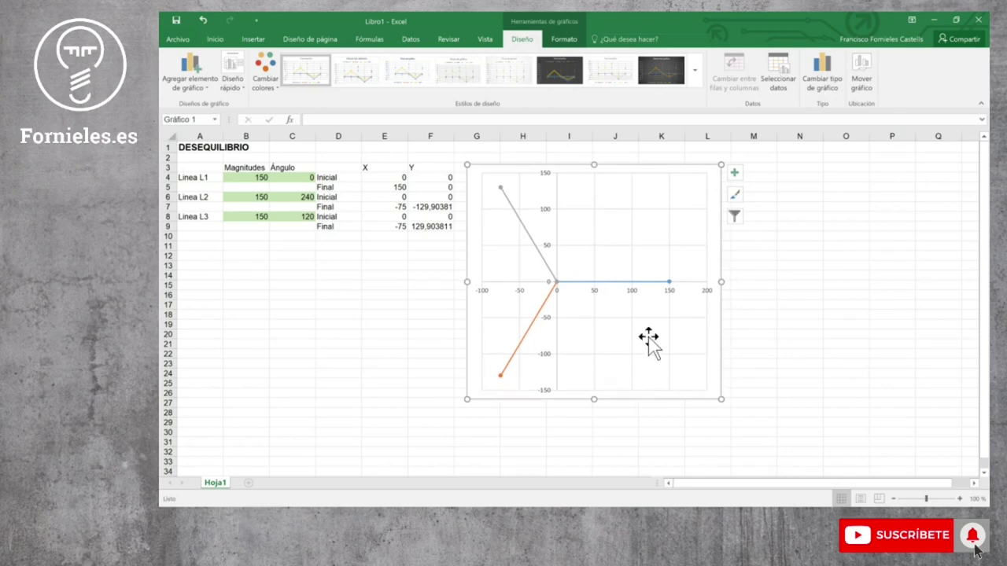
# Set the L1 series outline colour to red
pyautogui.click(650, 282)
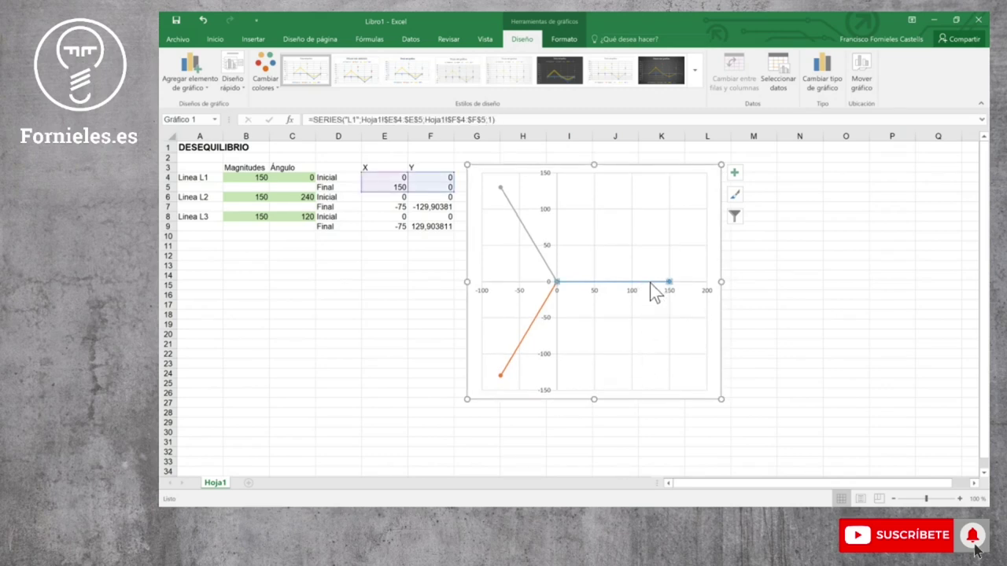
pyautogui.rightClick(650, 283)
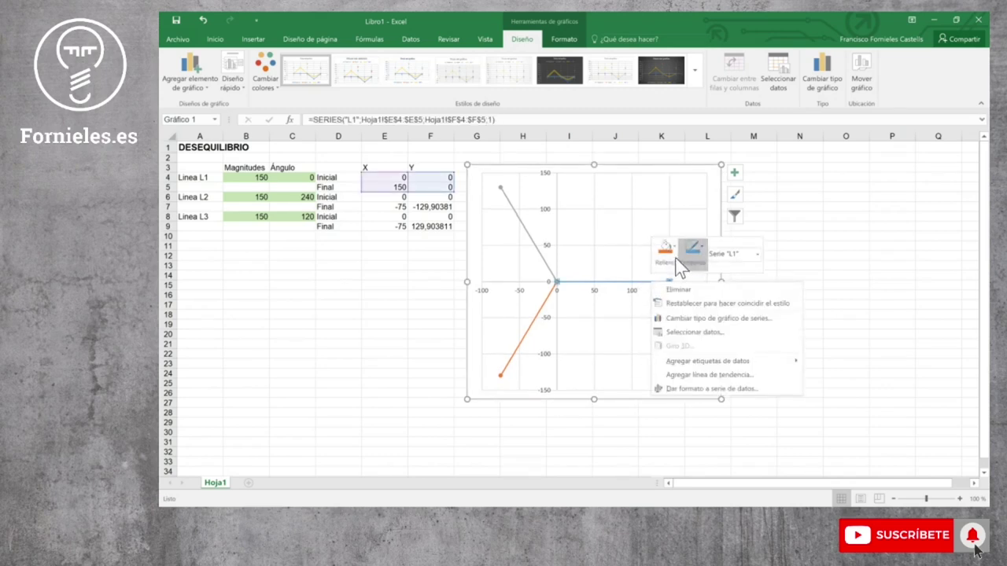
pyautogui.click(670, 255)
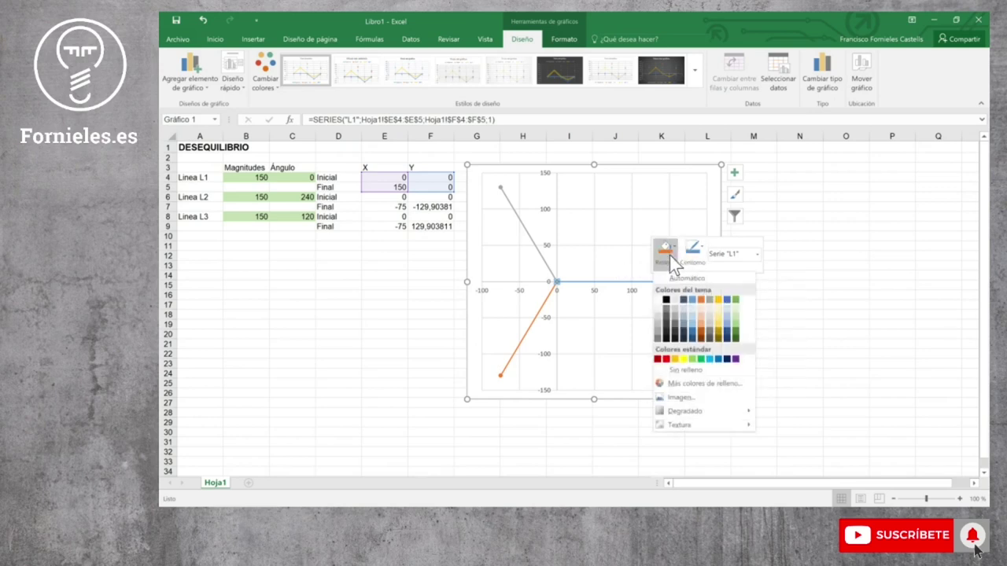
pyautogui.click(693, 251)
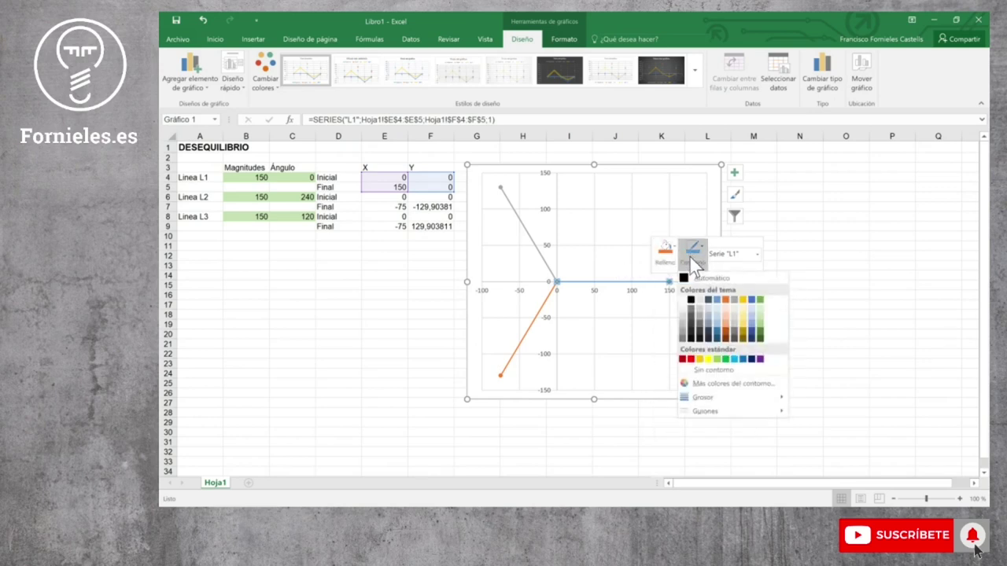
pyautogui.click(690, 359)
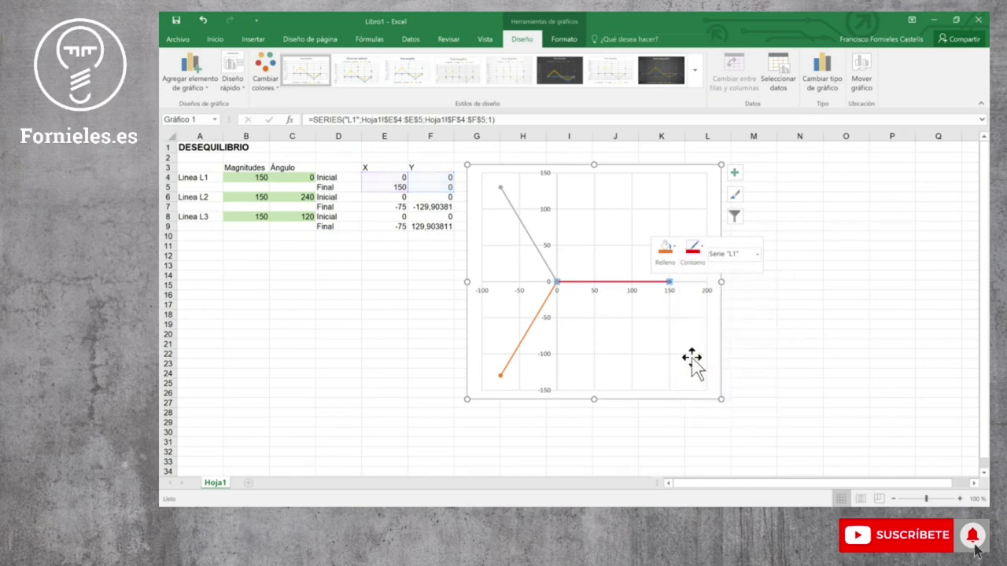
# Colour the L2 line blue and the L3 line green
pyautogui.click(545, 303)
pyautogui.rightClick(546, 303)
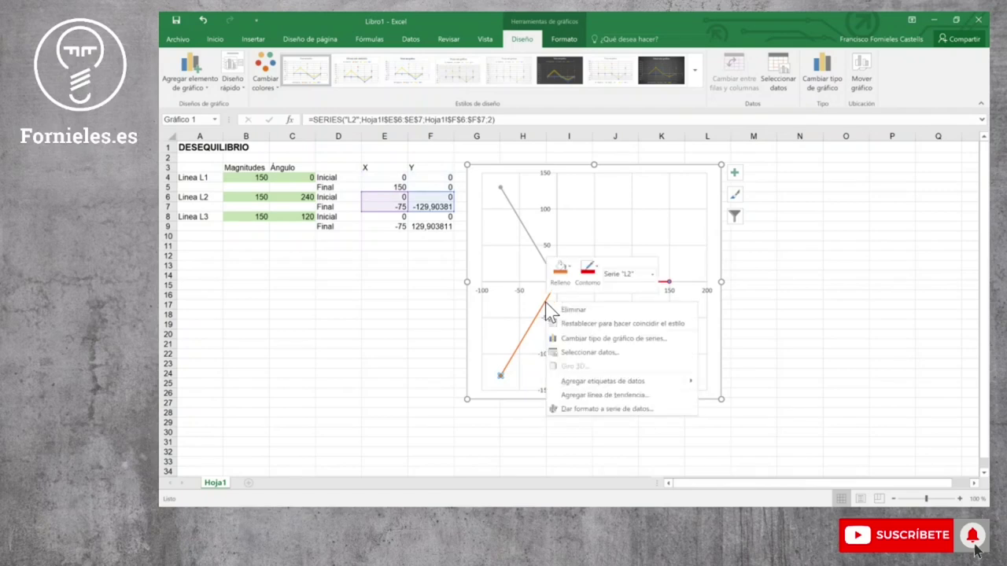
pyautogui.click(589, 275)
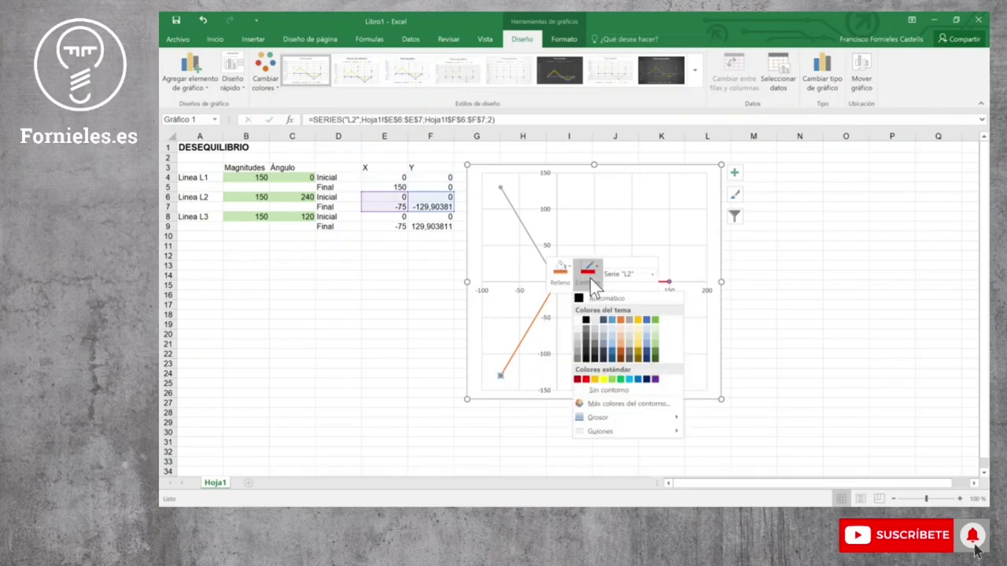
pyautogui.click(638, 380)
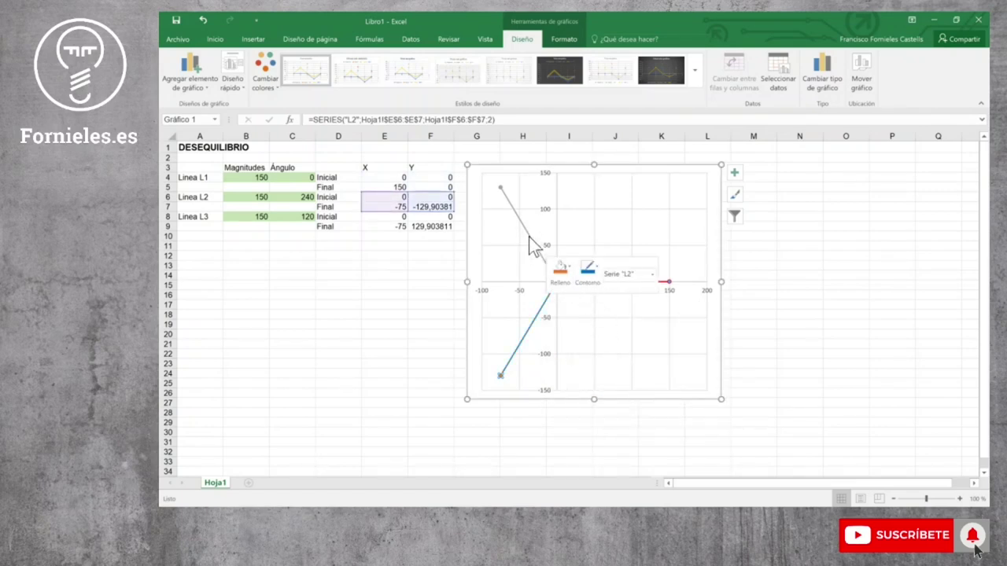
pyautogui.click(530, 236)
pyautogui.rightClick(530, 236)
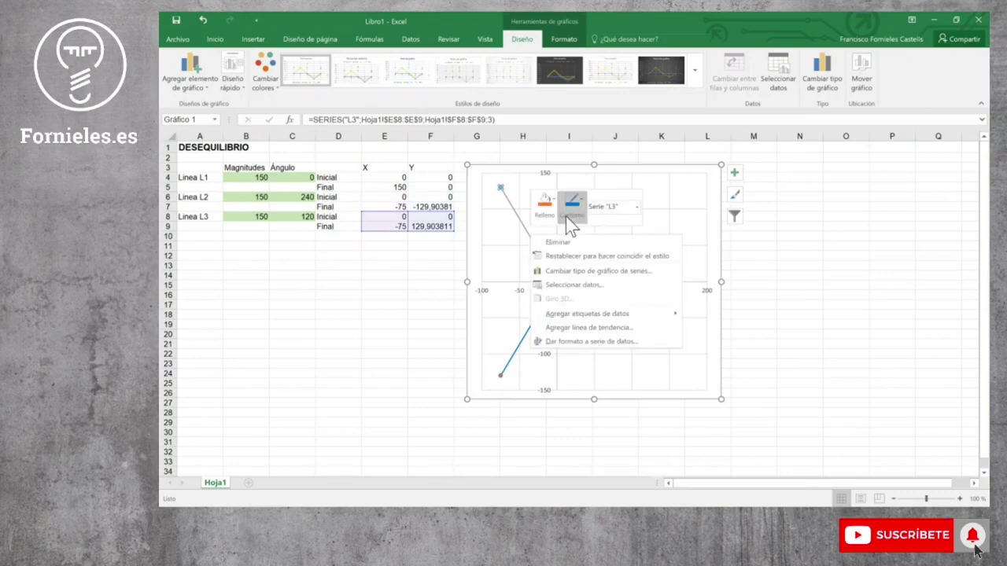
pyautogui.click(571, 203)
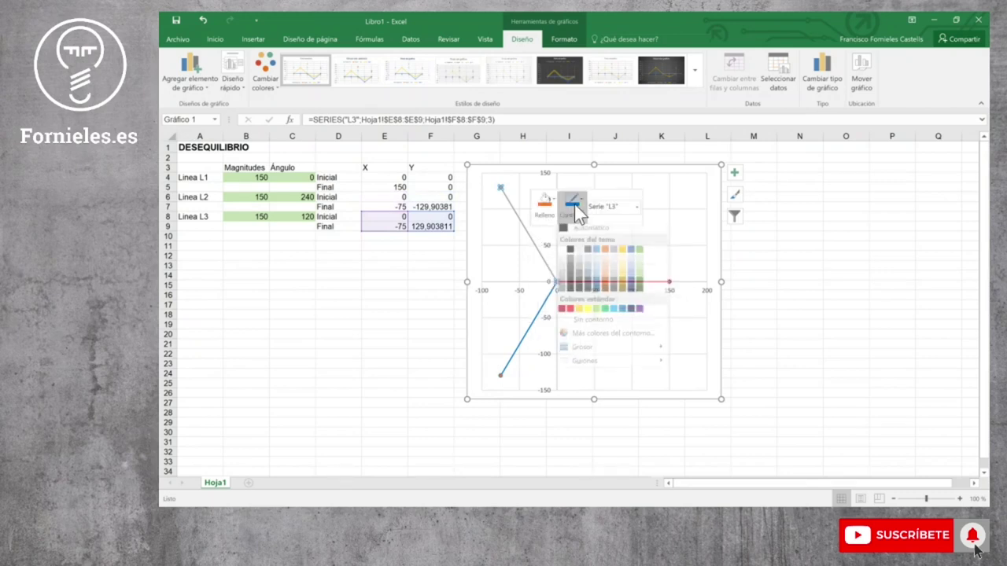
pyautogui.click(607, 312)
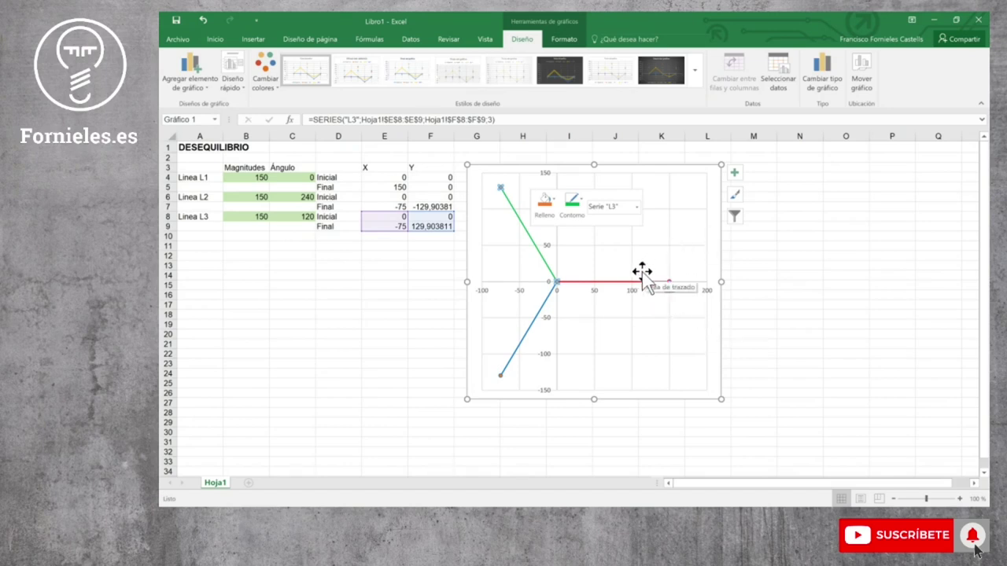
pyautogui.rightClick(636, 283)
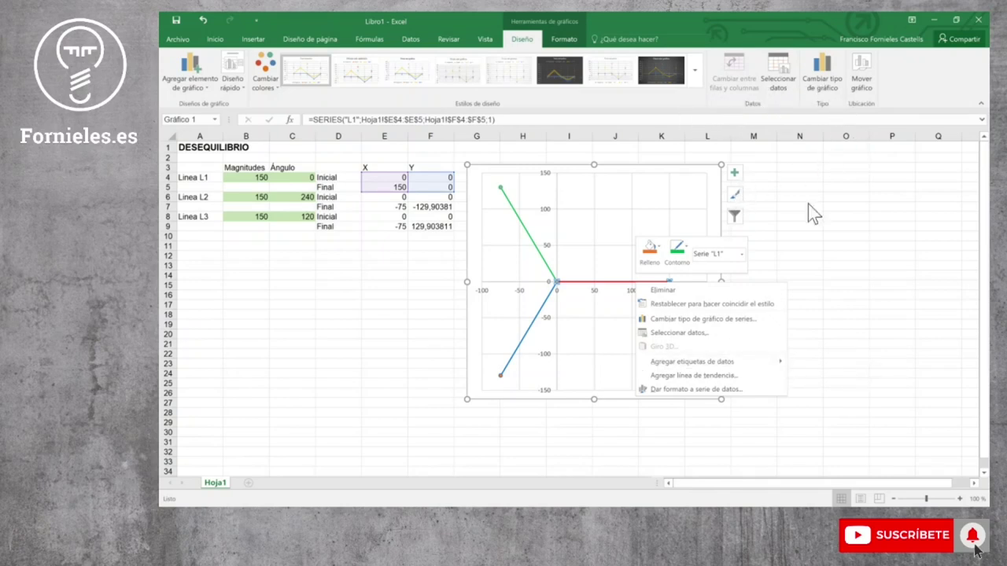
# Widen the red L1 line to 3 pt in Formato de serie de datos
pyautogui.click(624, 283)
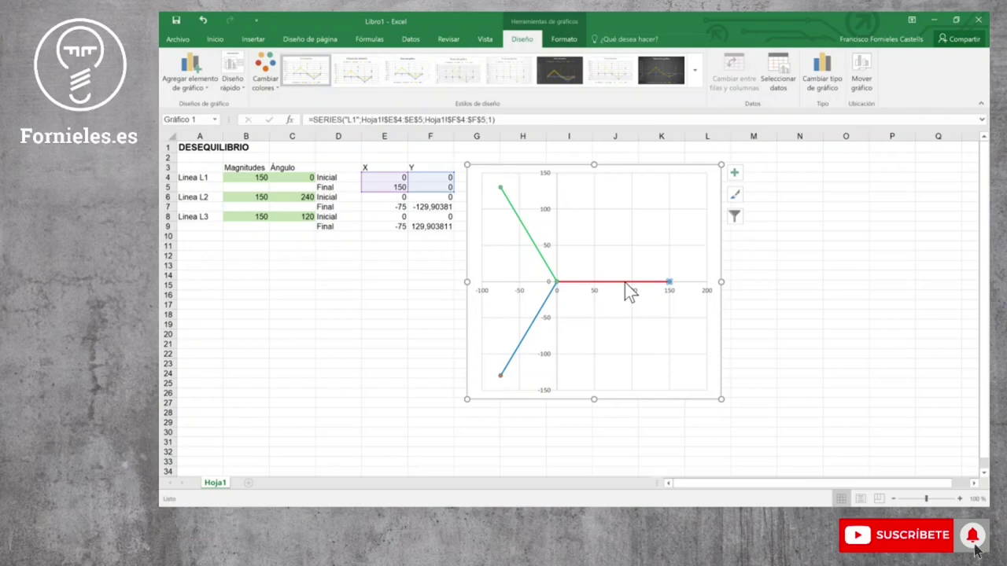
pyautogui.doubleClick(624, 283)
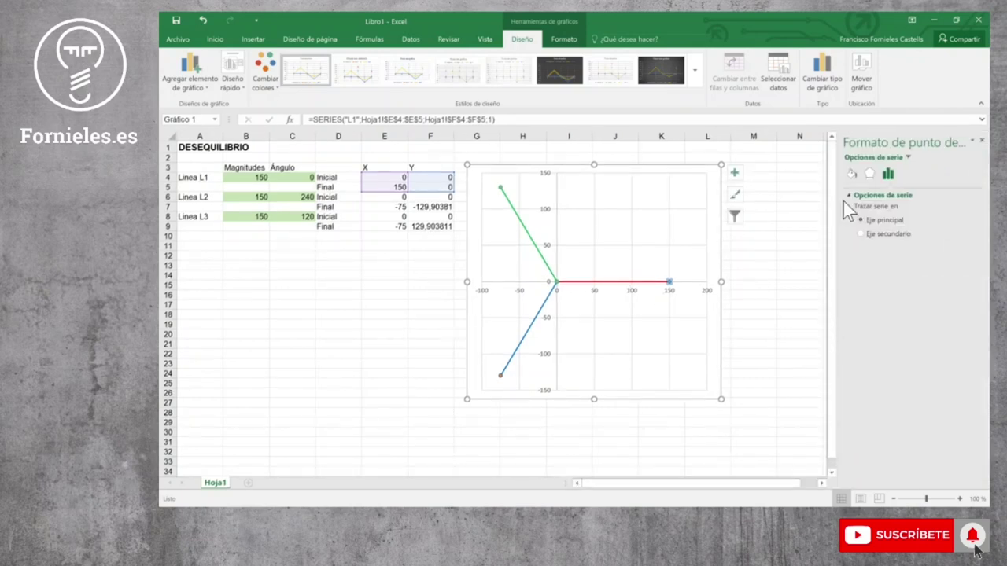
pyautogui.click(764, 334)
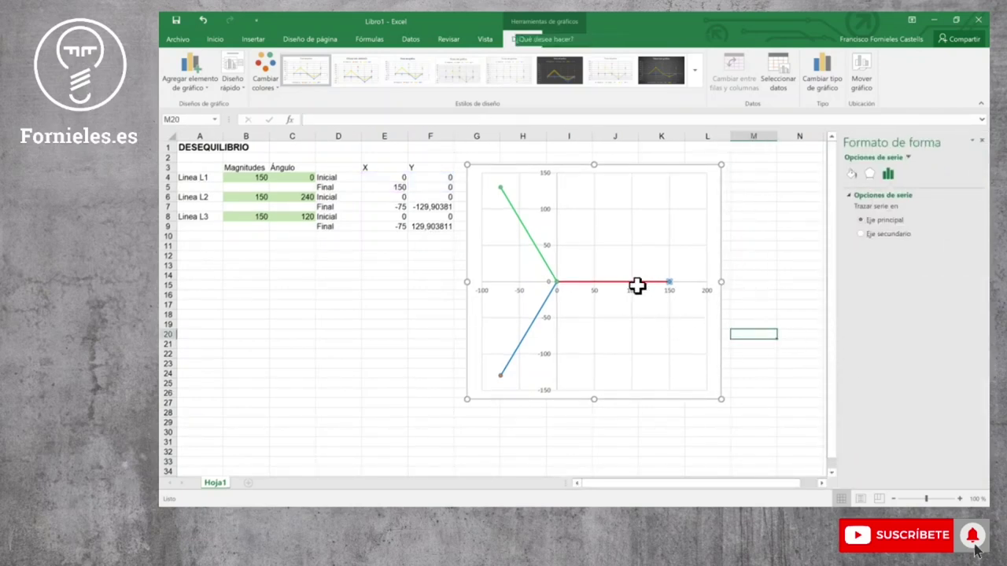
pyautogui.click(636, 283)
pyautogui.click(851, 174)
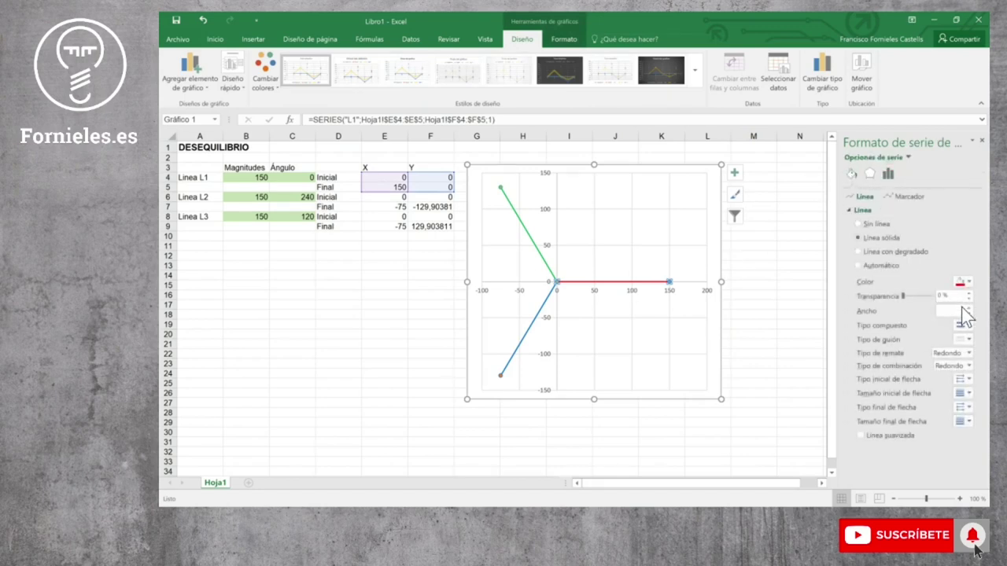
pyautogui.click(968, 309)
pyautogui.click(968, 308)
pyautogui.click(969, 308)
pyautogui.click(968, 308)
pyautogui.click(968, 309)
pyautogui.click(969, 308)
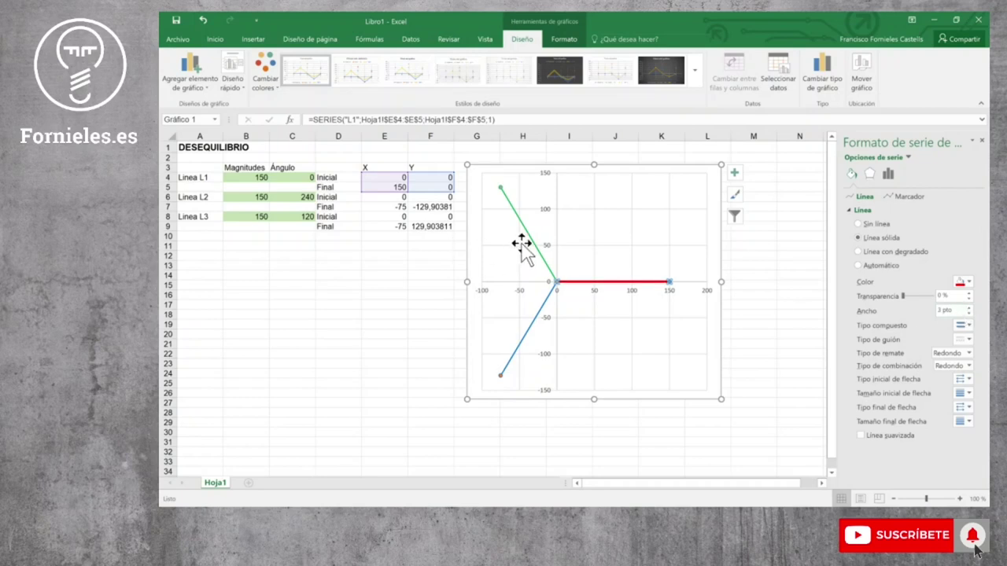
# Thicken the green L3 and blue L2 lines to 3 pt each
pyautogui.click(538, 248)
pyautogui.click(968, 309)
pyautogui.click(968, 308)
pyautogui.click(967, 309)
pyautogui.click(967, 308)
pyautogui.click(967, 308)
pyautogui.click(968, 309)
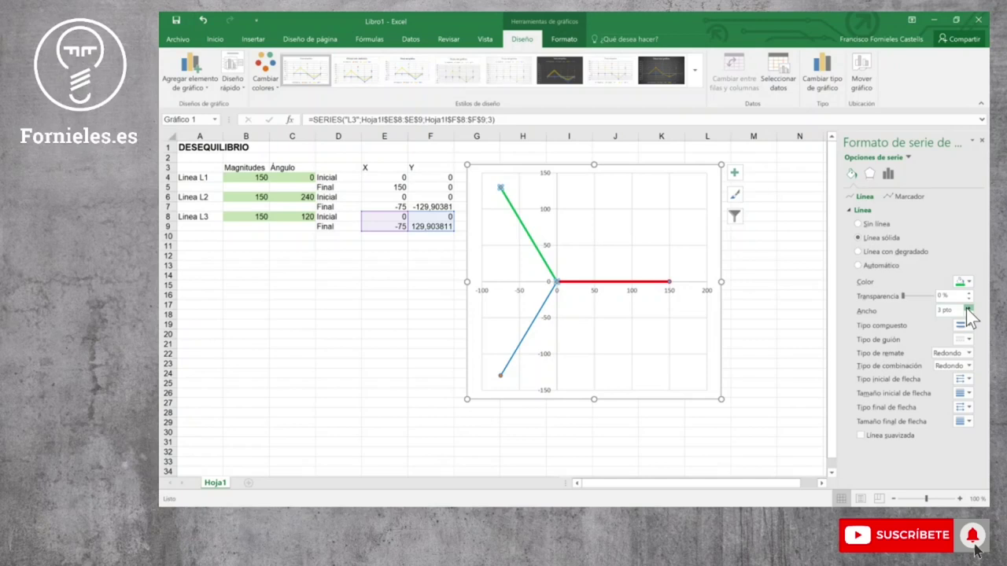
pyautogui.click(541, 316)
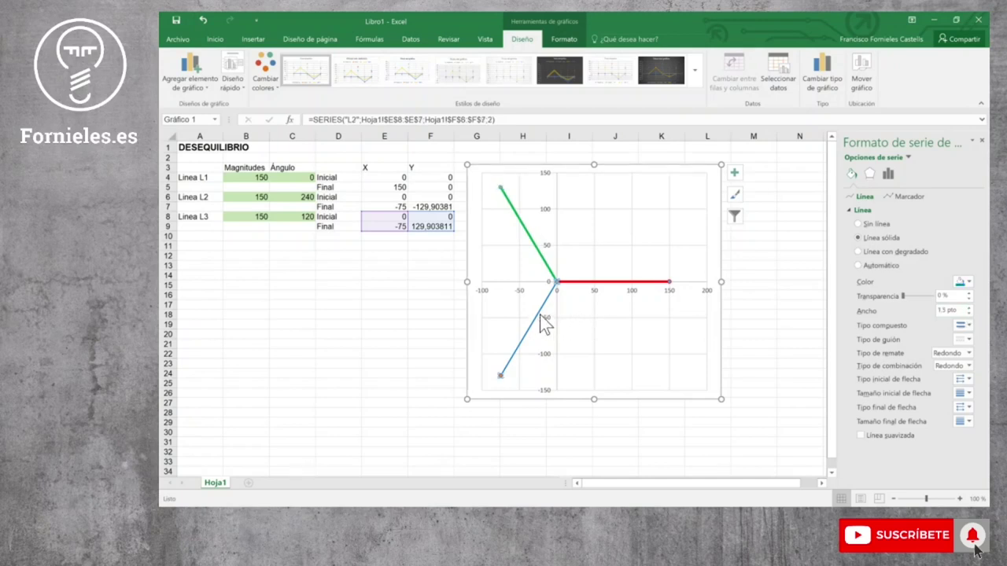
pyautogui.click(968, 308)
pyautogui.click(968, 308)
pyautogui.click(968, 308)
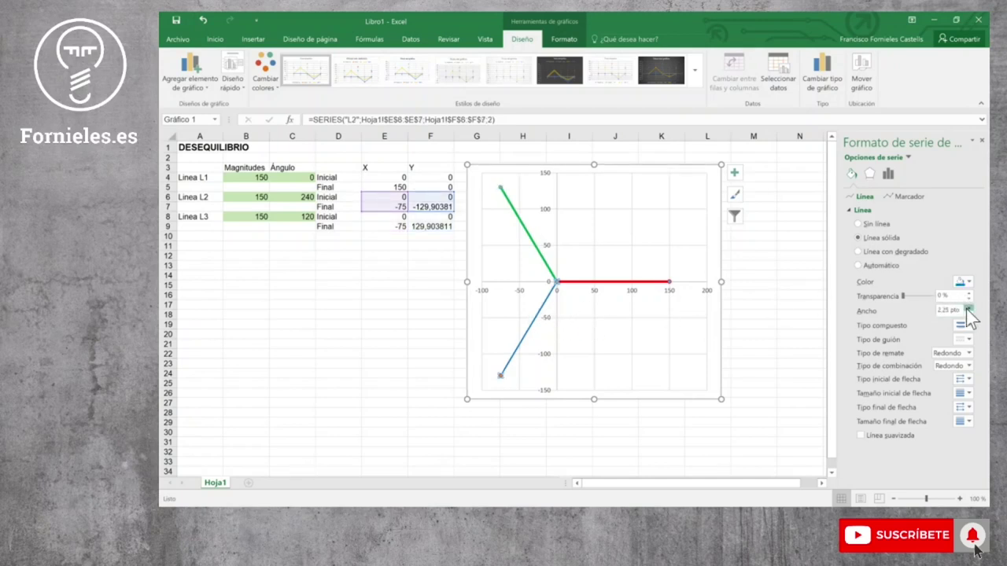
pyautogui.click(969, 309)
pyautogui.click(968, 308)
pyautogui.click(968, 308)
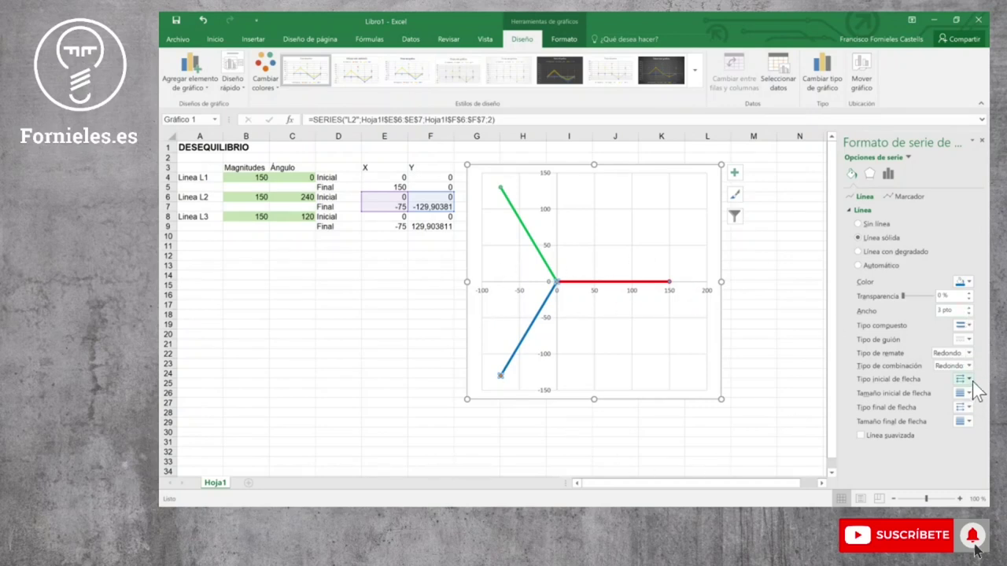
# Give the blue L2 line an arrowhead as its end type
pyautogui.click(970, 415)
pyautogui.click(964, 431)
pyautogui.click(602, 283)
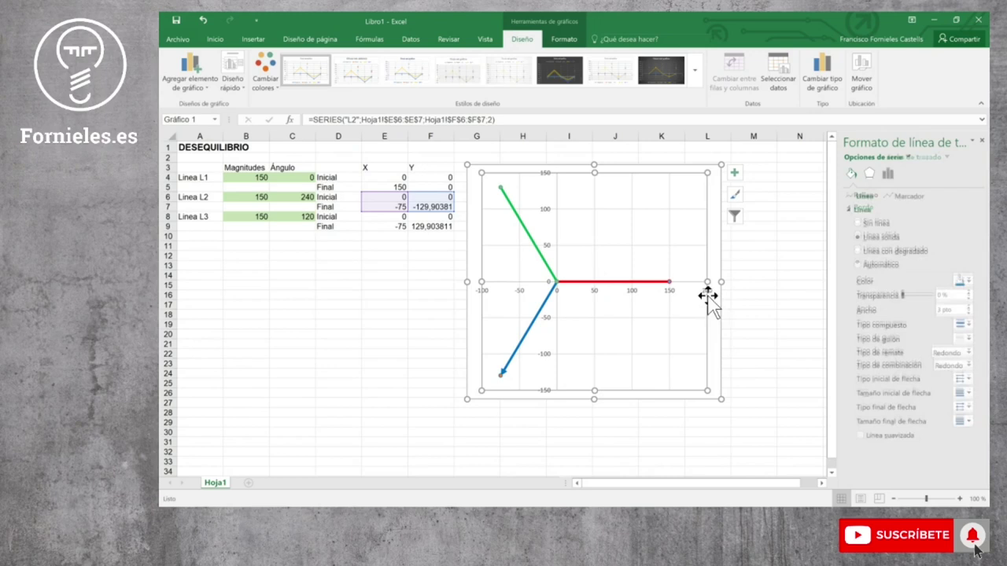
# Add end arrowheads to the red L1 and green L3 lines, then deselect the chart
pyautogui.click(639, 283)
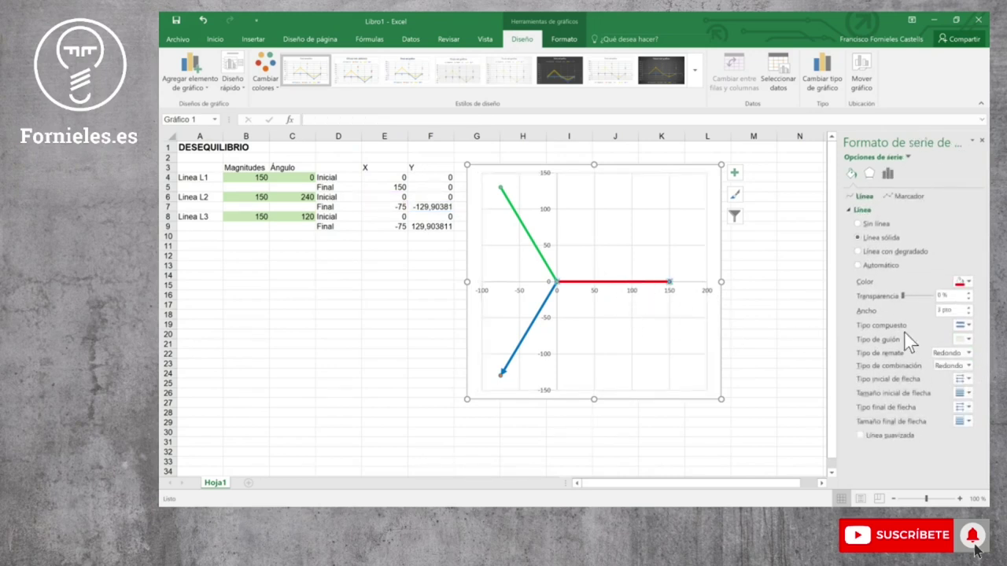
pyautogui.click(962, 408)
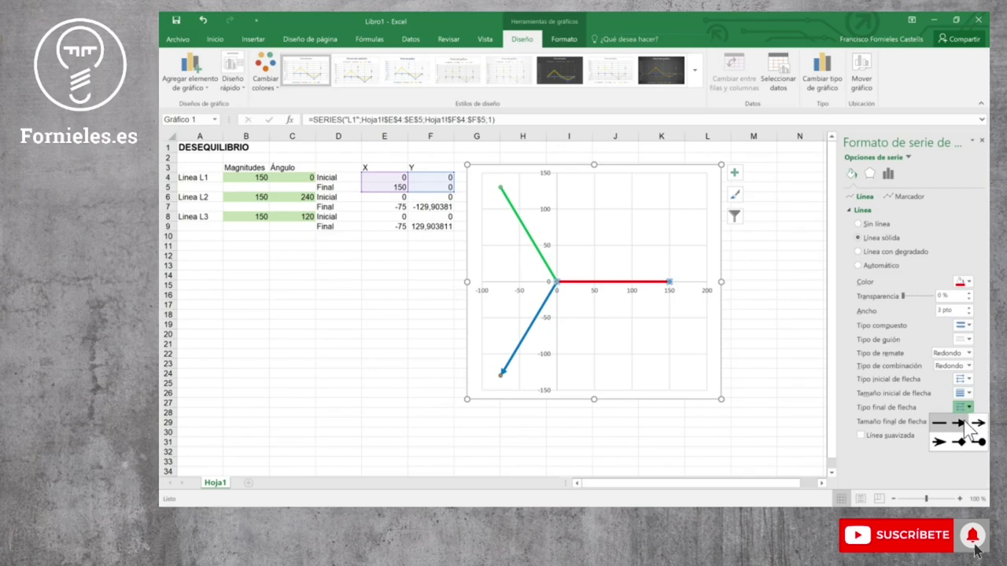
pyautogui.click(964, 422)
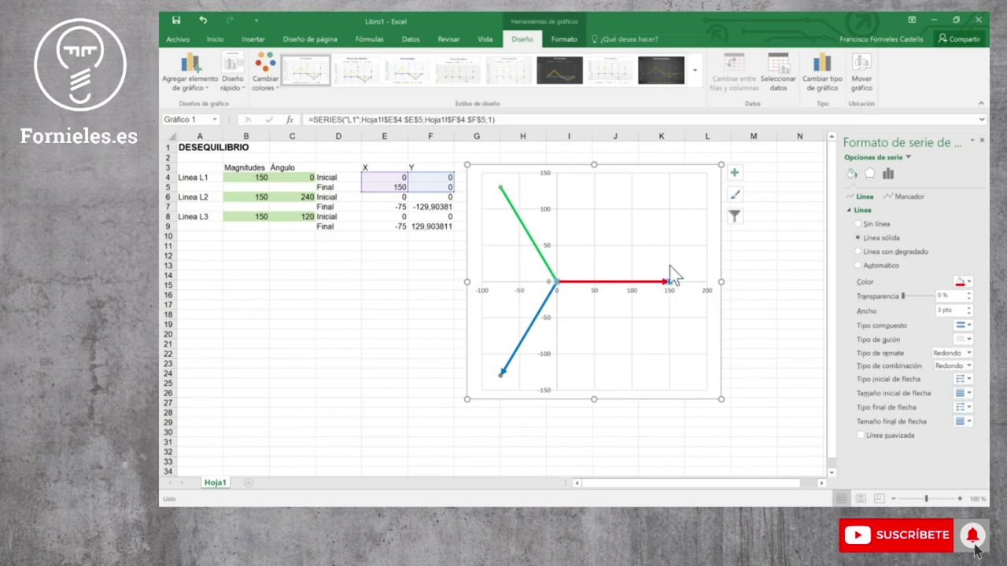
pyautogui.click(528, 233)
pyautogui.click(970, 409)
pyautogui.click(968, 425)
pyautogui.click(746, 426)
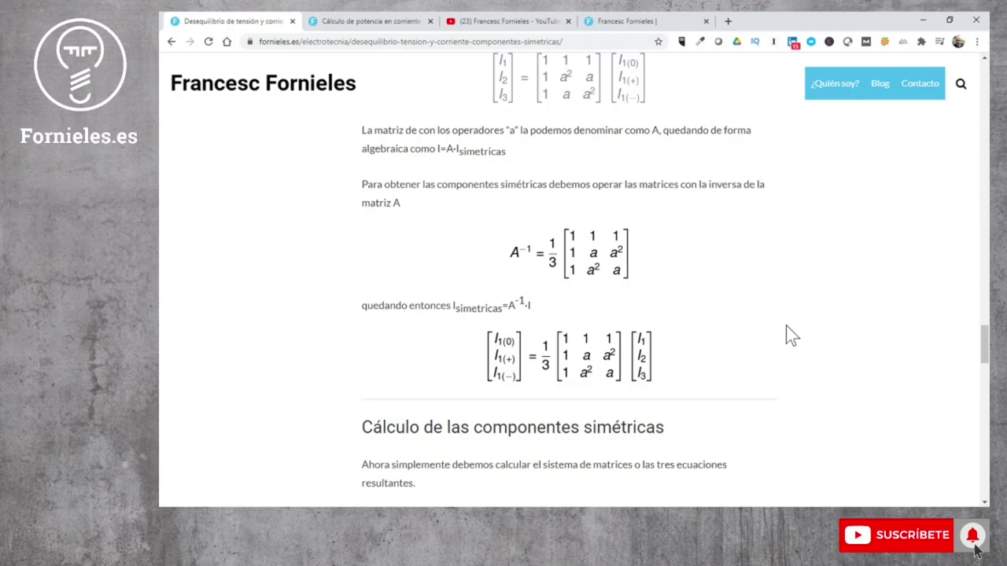
# Scroll the fornieles.es article to the I1(0), I1(+) and I1(−) sequence equations
pyautogui.scroll(8, 784, 323)
pyautogui.scroll(2, 784, 323)
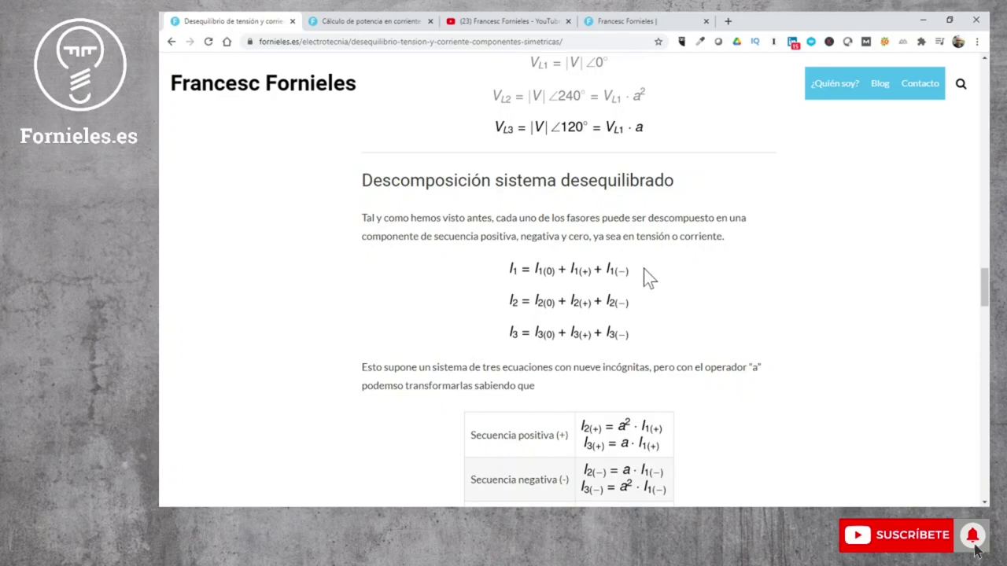
pyautogui.scroll(2, 647, 275)
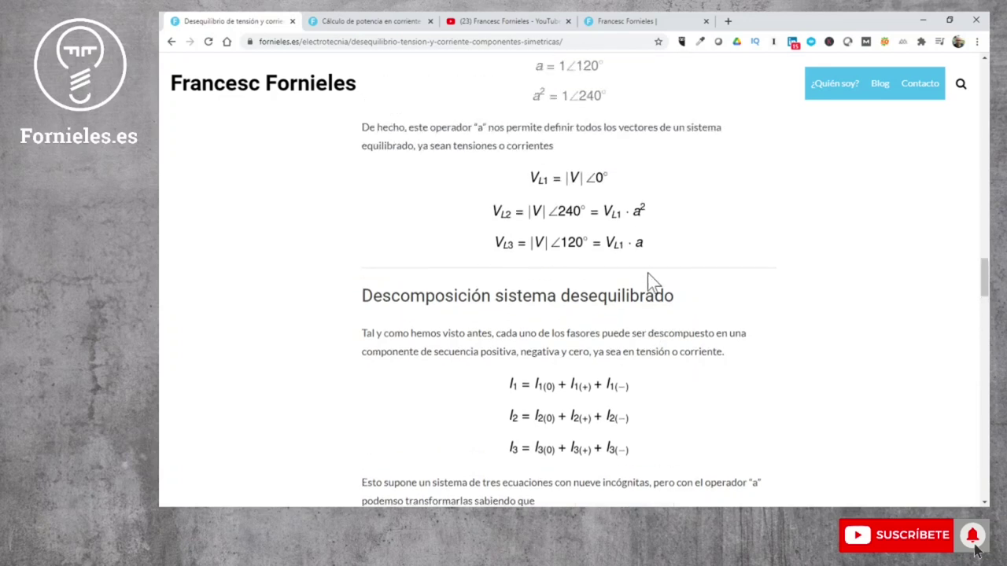
pyautogui.scroll(3, 647, 275)
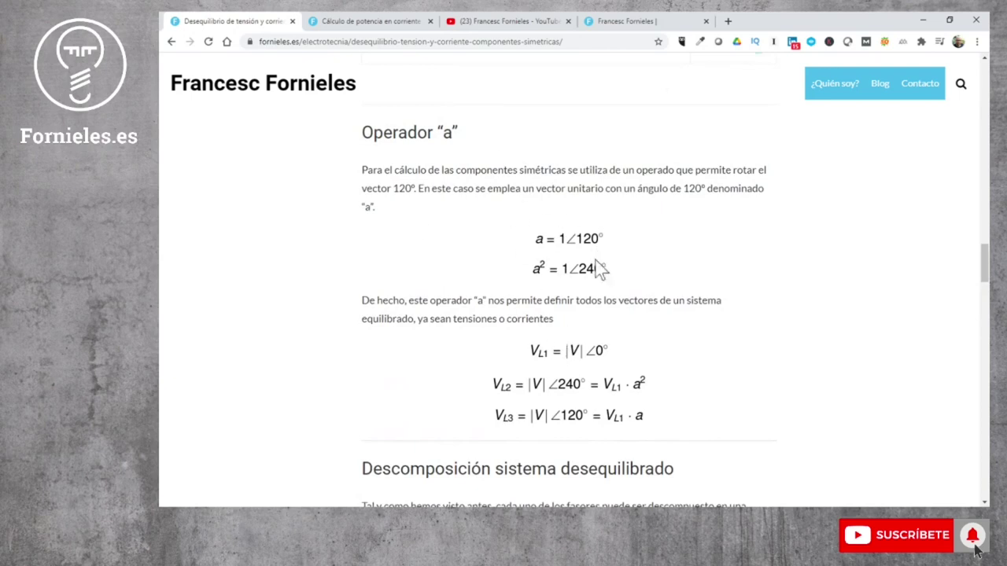
pyautogui.scroll(-1, 702, 350)
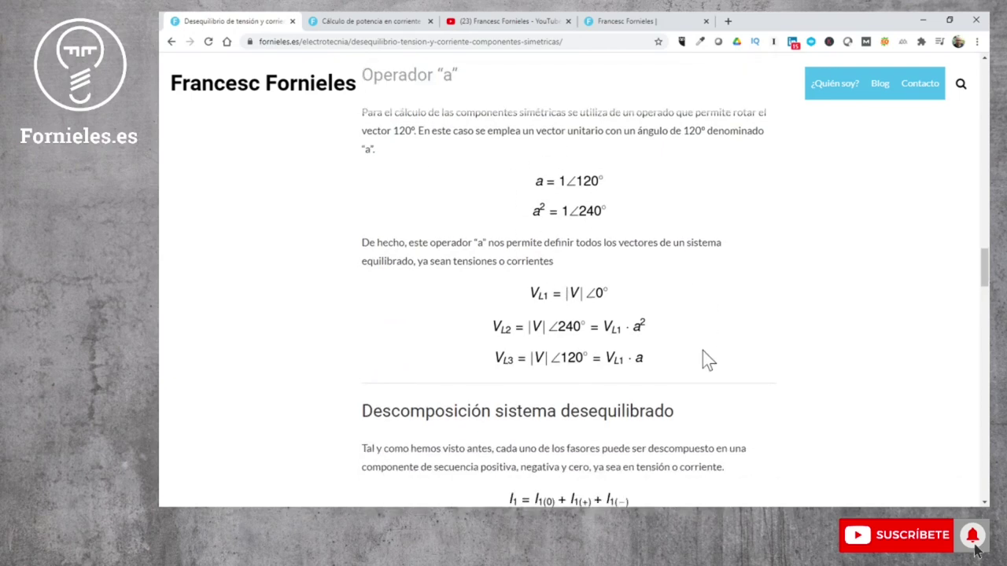
pyautogui.scroll(-2, 704, 354)
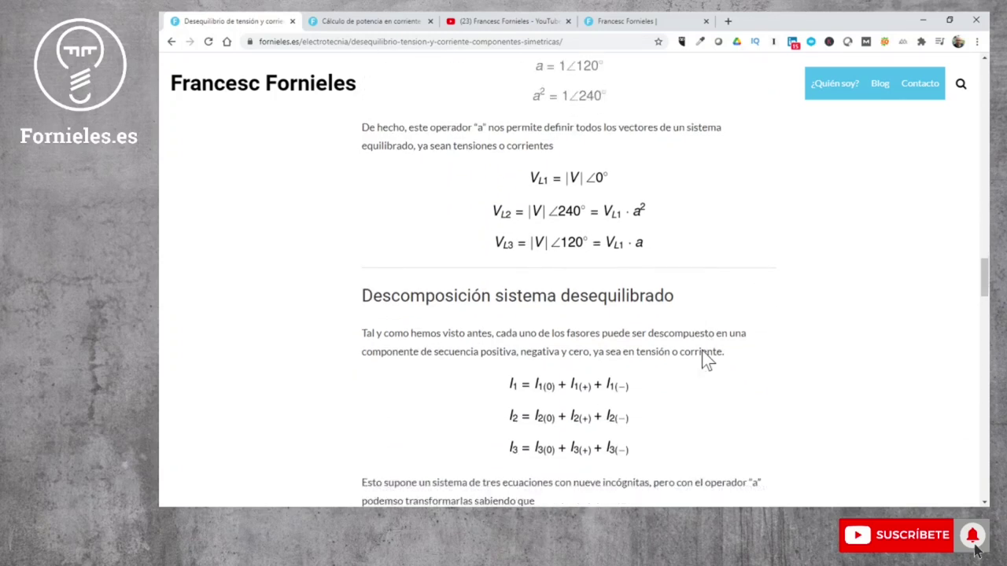
pyautogui.scroll(-2, 704, 354)
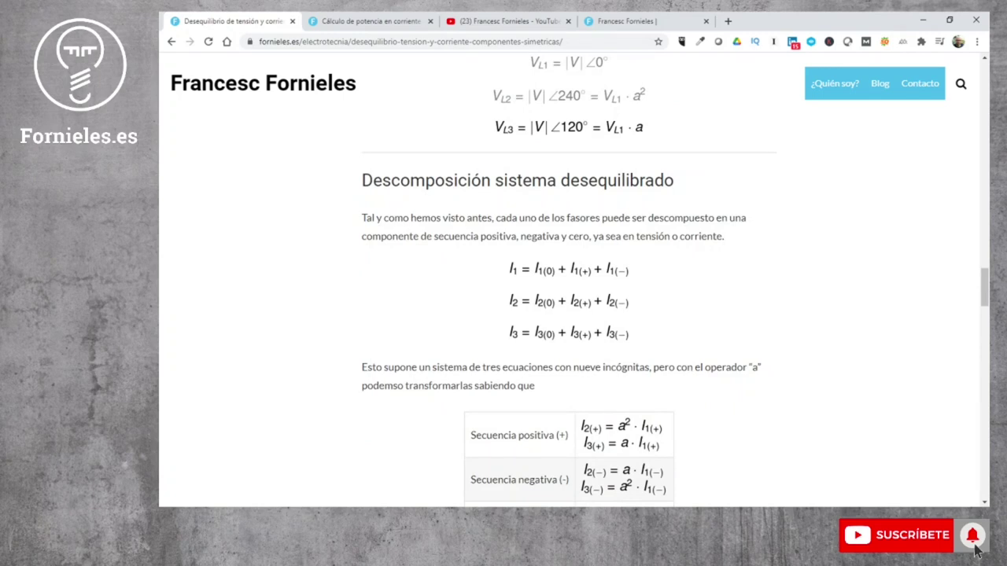
pyautogui.scroll(-3, 702, 350)
pyautogui.scroll(-2, 702, 350)
pyautogui.scroll(-1, 702, 350)
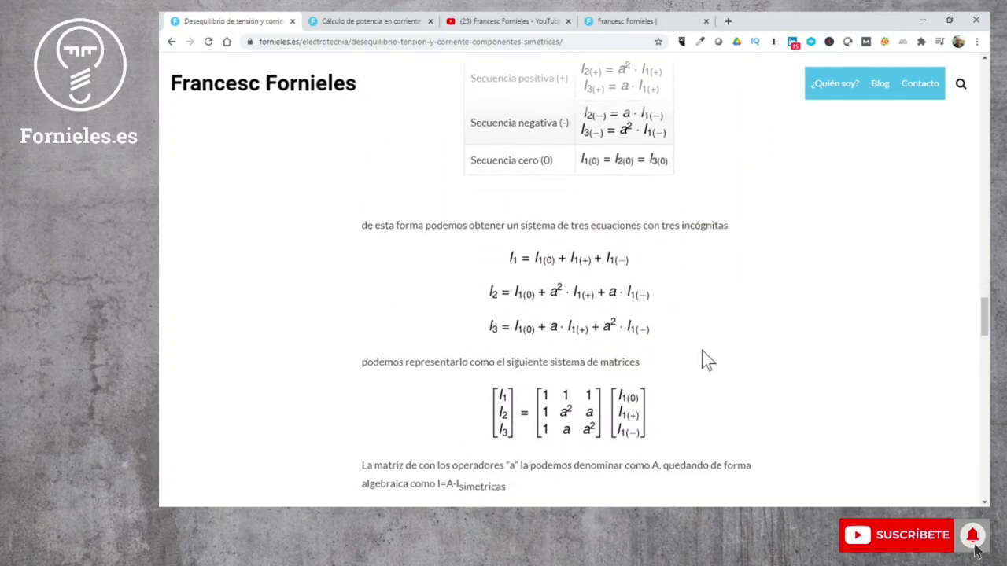
pyautogui.scroll(-1, 701, 350)
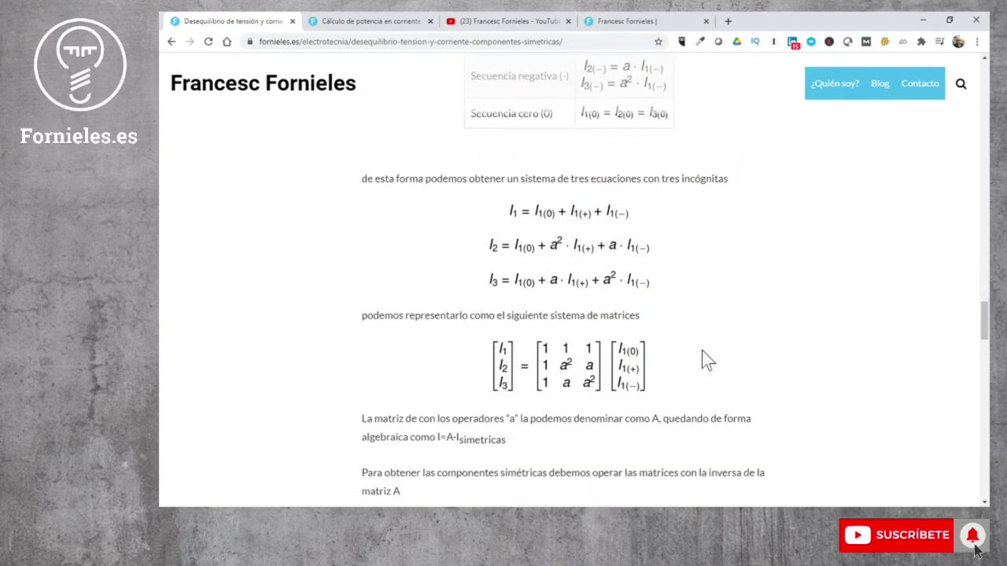
pyautogui.scroll(-1, 702, 350)
pyautogui.scroll(-2, 701, 350)
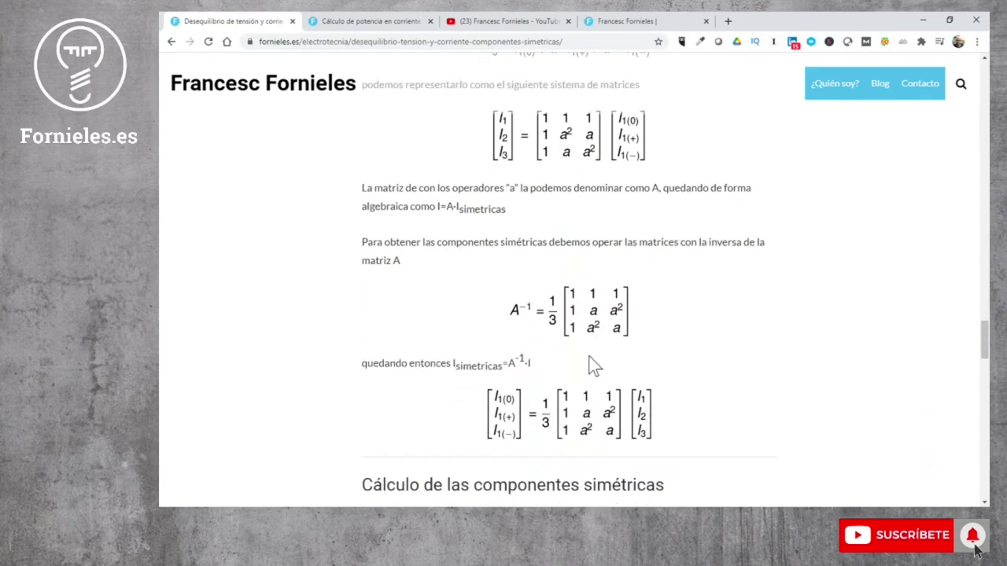
pyautogui.scroll(-2, 751, 364)
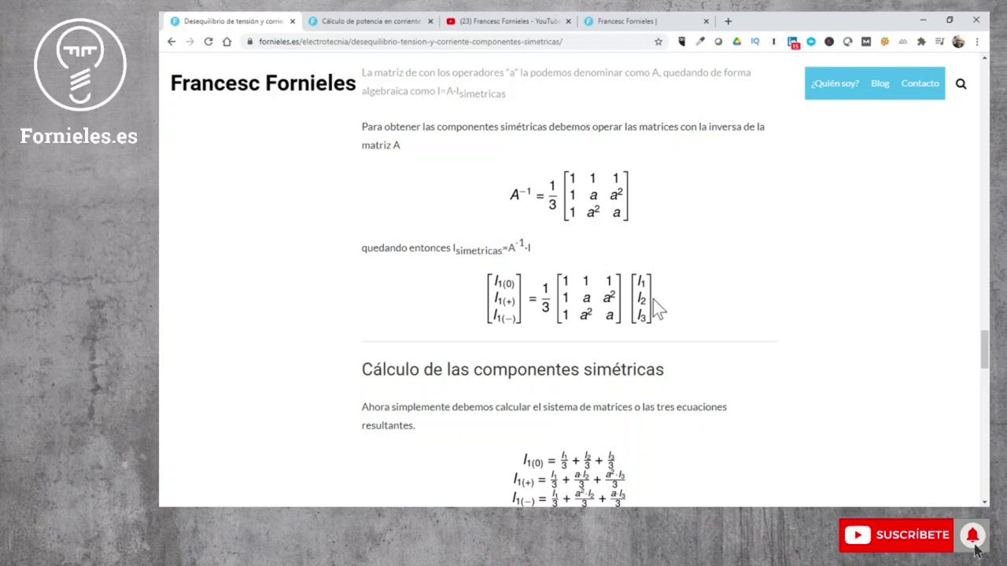
pyautogui.scroll(-3, 668, 313)
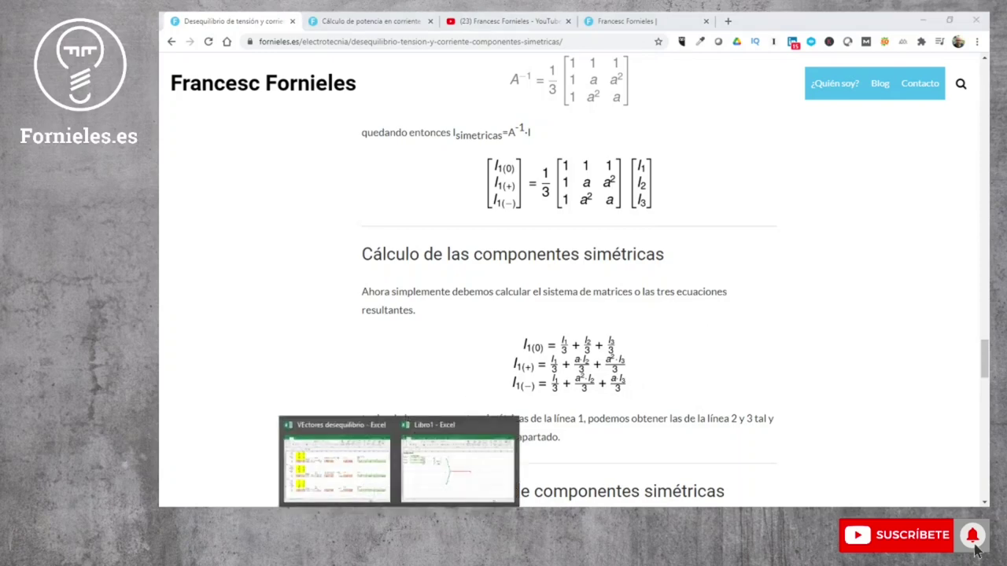
pyautogui.click(460, 496)
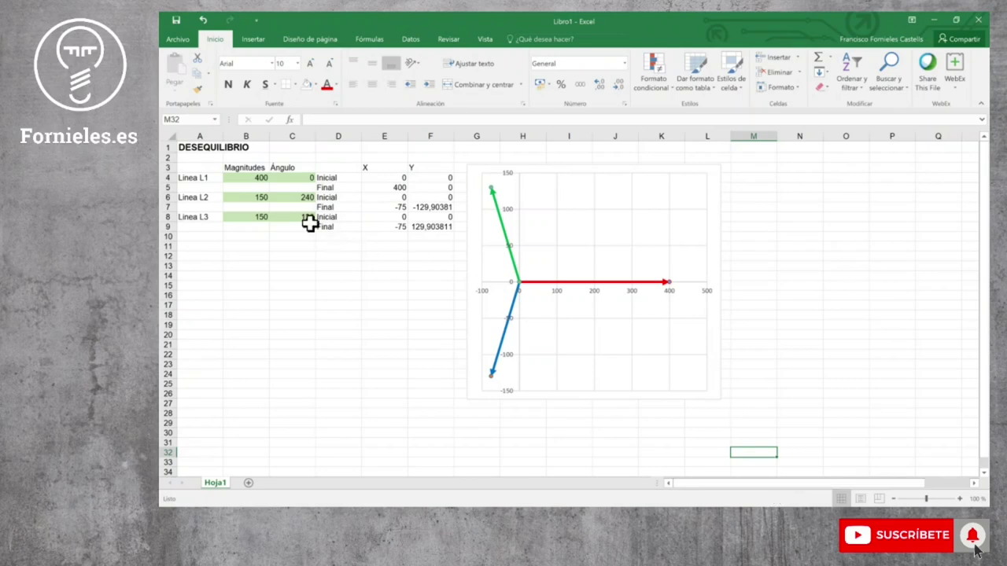
# Copy the phasor table A3:F9 and paste it starting at O3
pyautogui.click(192, 166)
pyautogui.moveTo(192, 165); pyautogui.dragTo(447, 227)
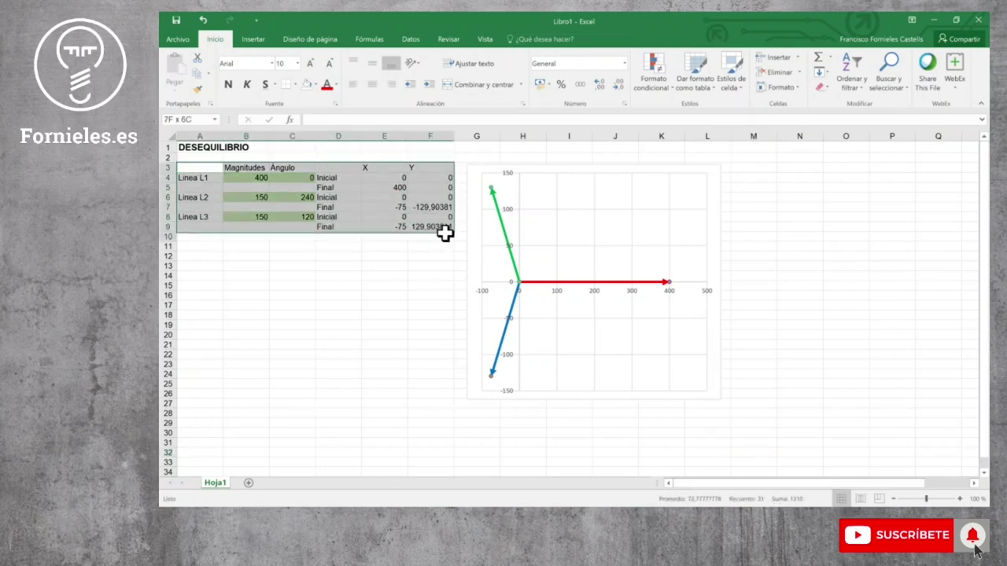
pyautogui.hotkey('ctrl', 'c')
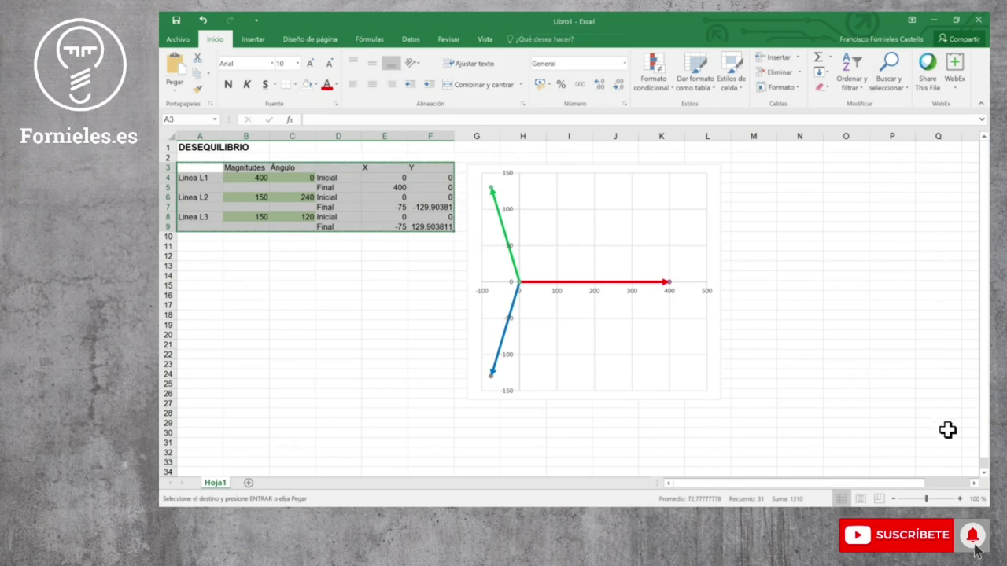
pyautogui.click(974, 483)
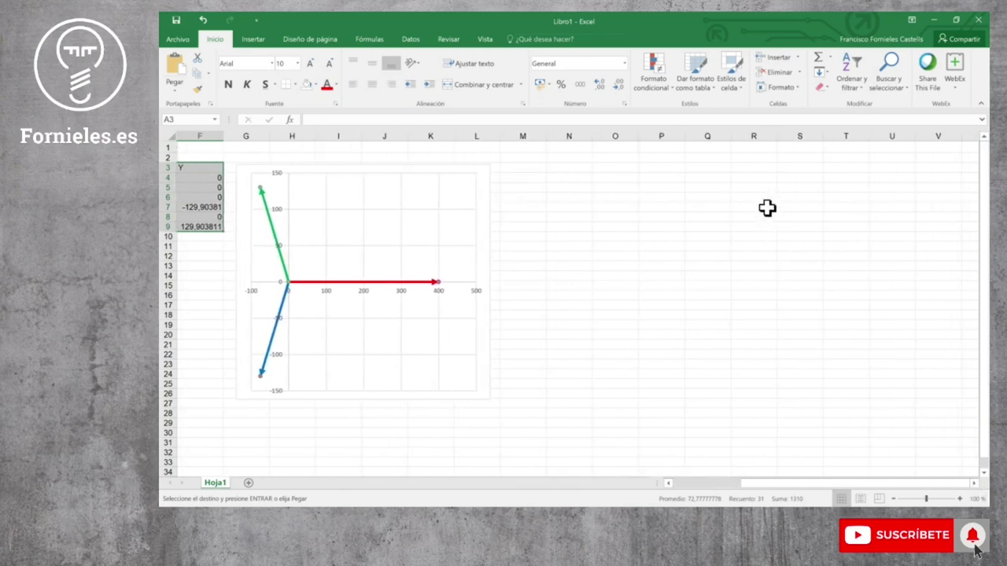
pyautogui.click(751, 168)
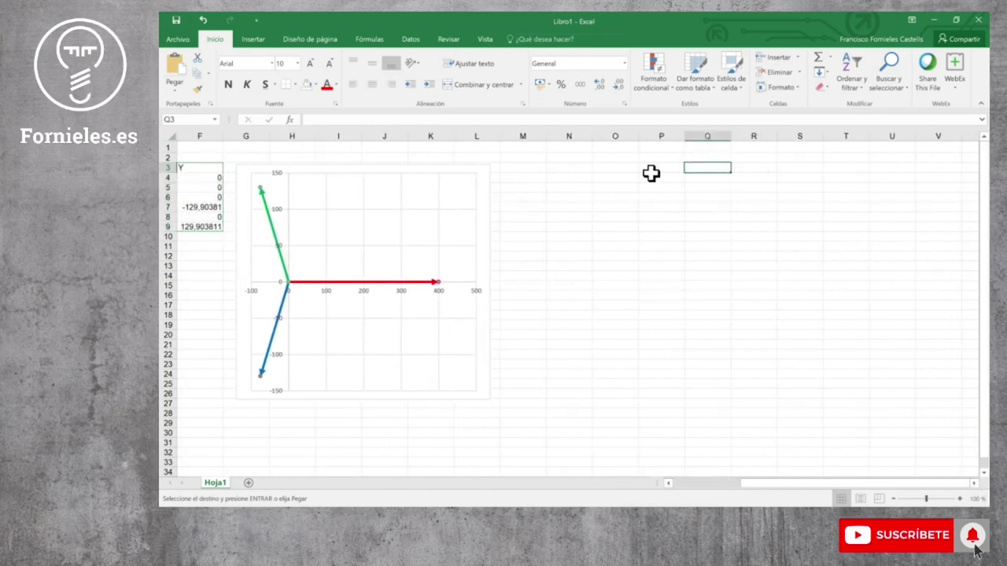
pyautogui.click(626, 166)
pyautogui.hotkey('ctrl', 'v')
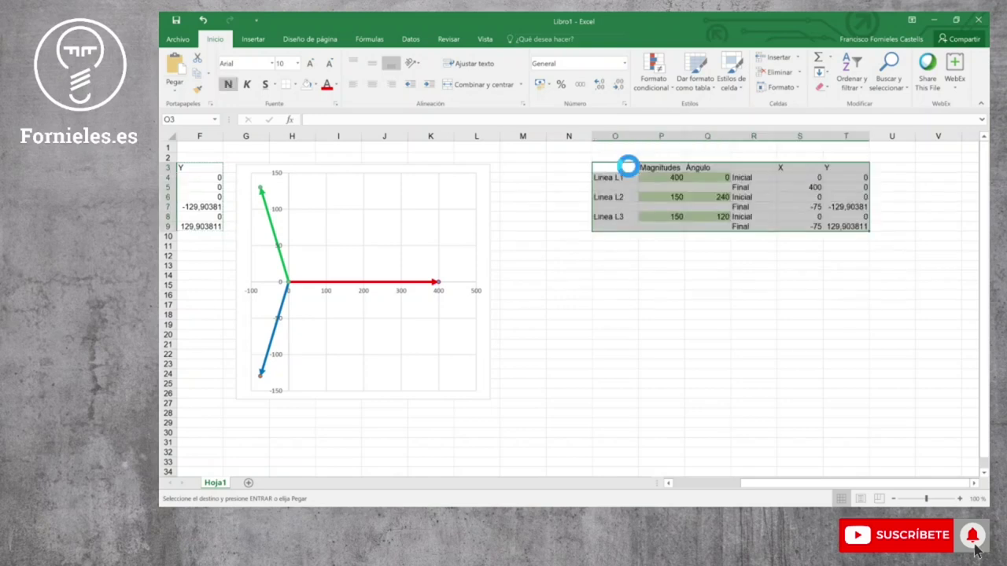
# Add the bold heading 'Cero' in cell O1
pyautogui.click(622, 149)
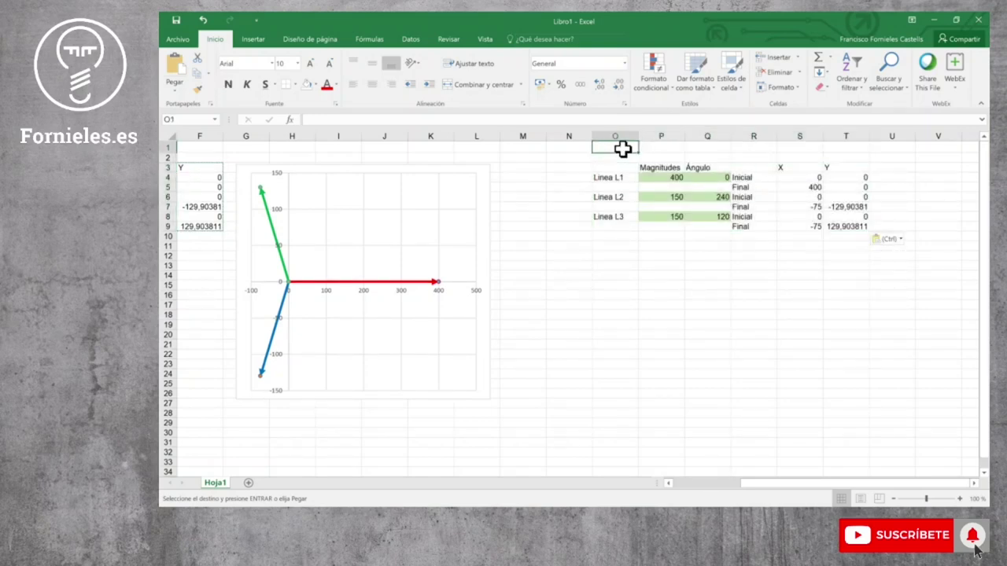
pyautogui.write('CE')
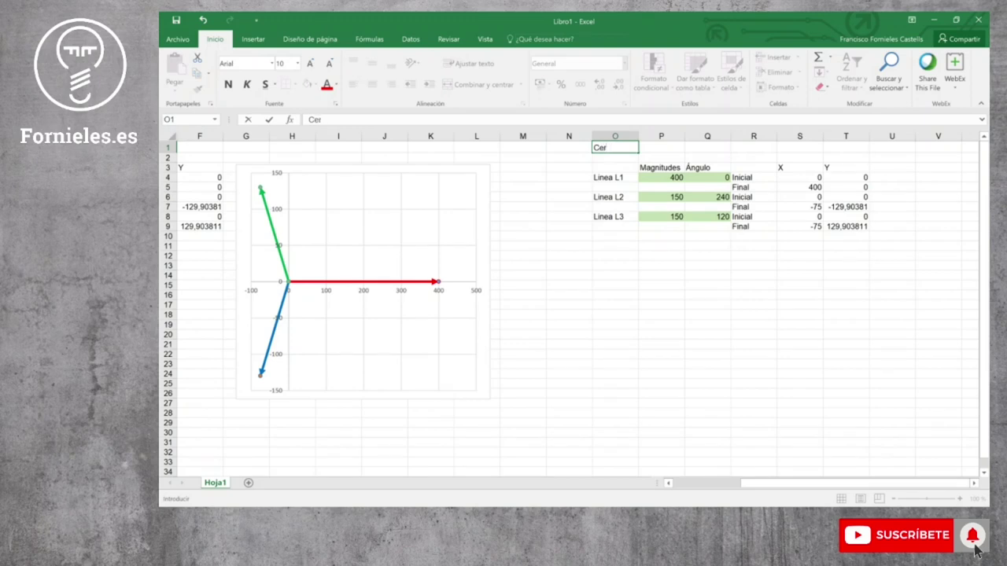
pyautogui.click(609, 247)
pyautogui.click(619, 147)
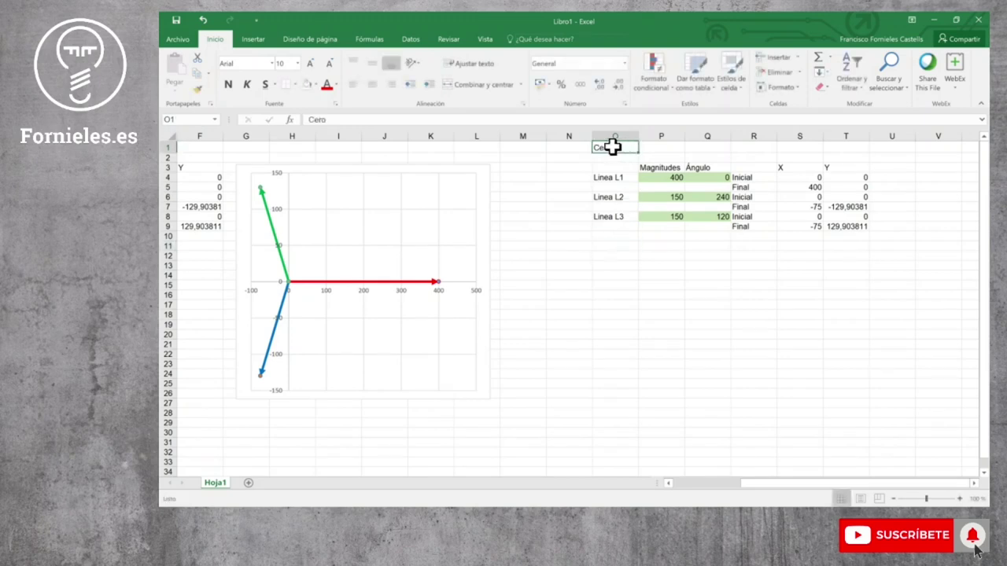
pyautogui.click(229, 85)
pyautogui.click(629, 261)
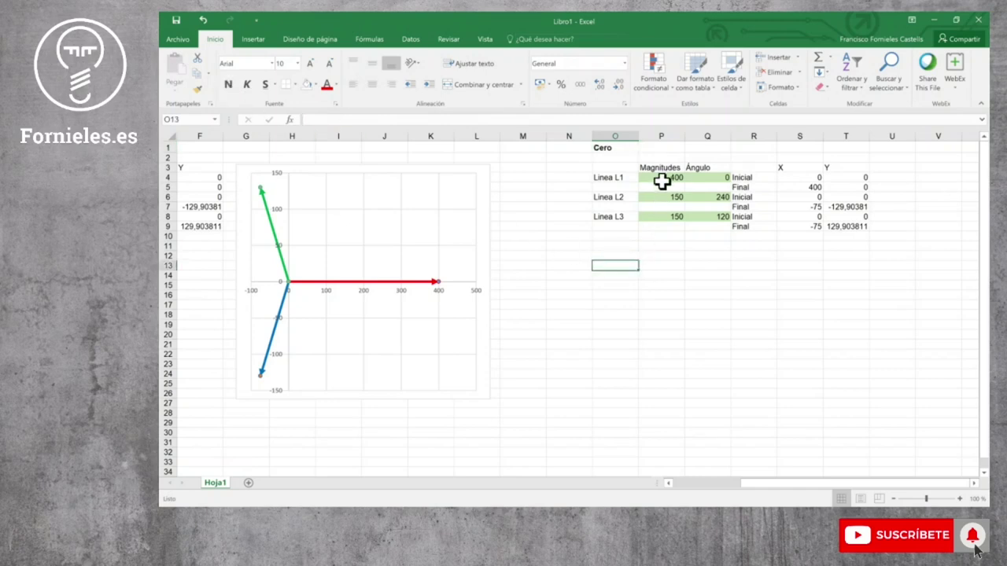
pyautogui.click(664, 178)
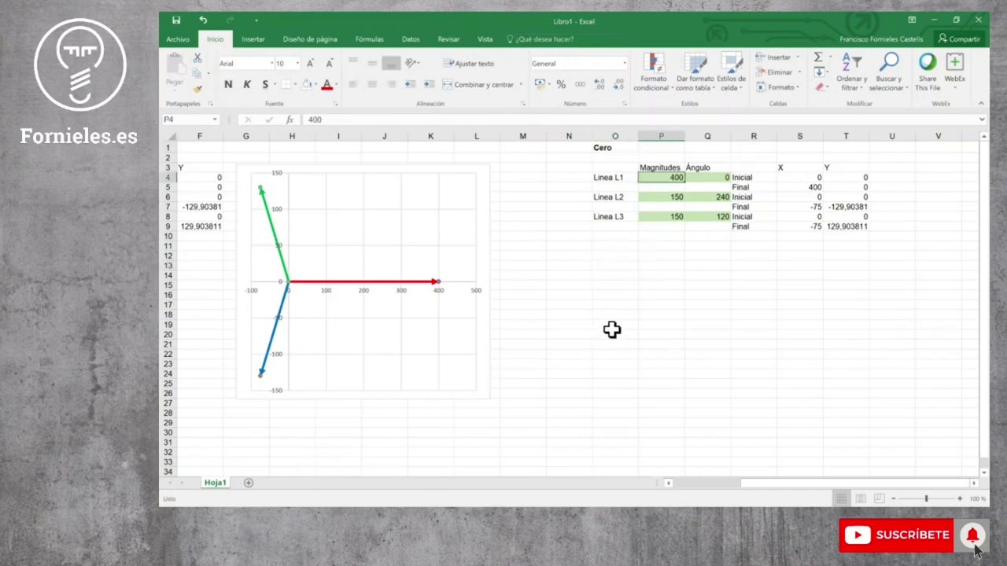
# Enter =B4/3 in P4 for the Cero L1 magnitude
pyautogui.write('=')
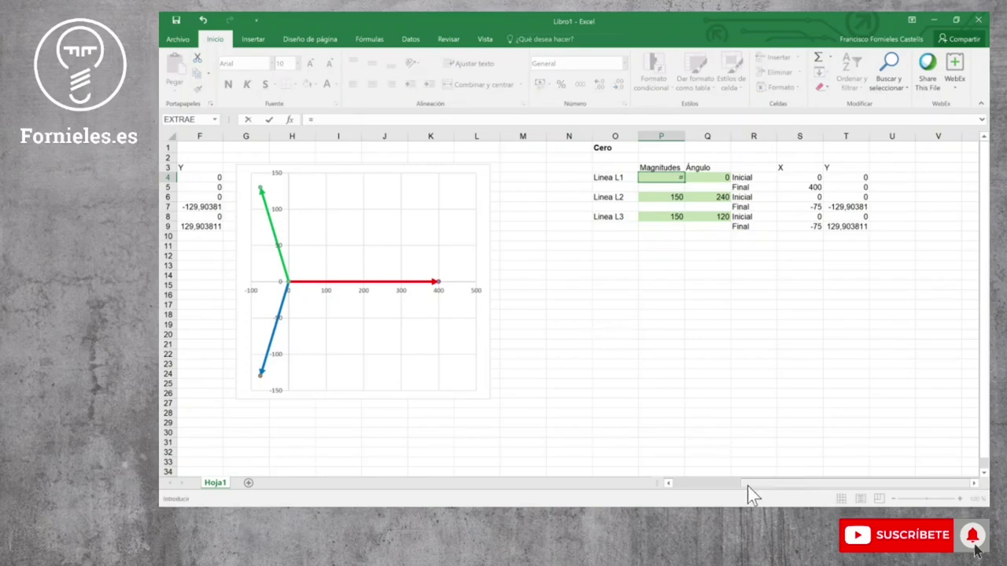
pyautogui.moveTo(769, 494); pyautogui.dragTo(703, 494)
pyautogui.click(245, 178)
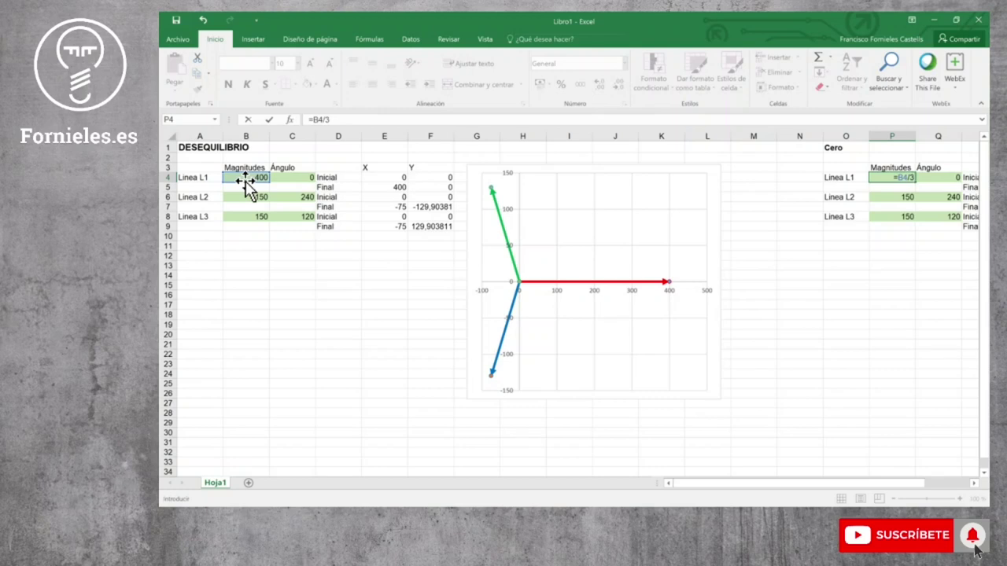
pyautogui.press('Return')
# Enter =B6/3 in P6 and =B8/3 in P8 for the L2 and L3 magnitudes
pyautogui.click(905, 198)
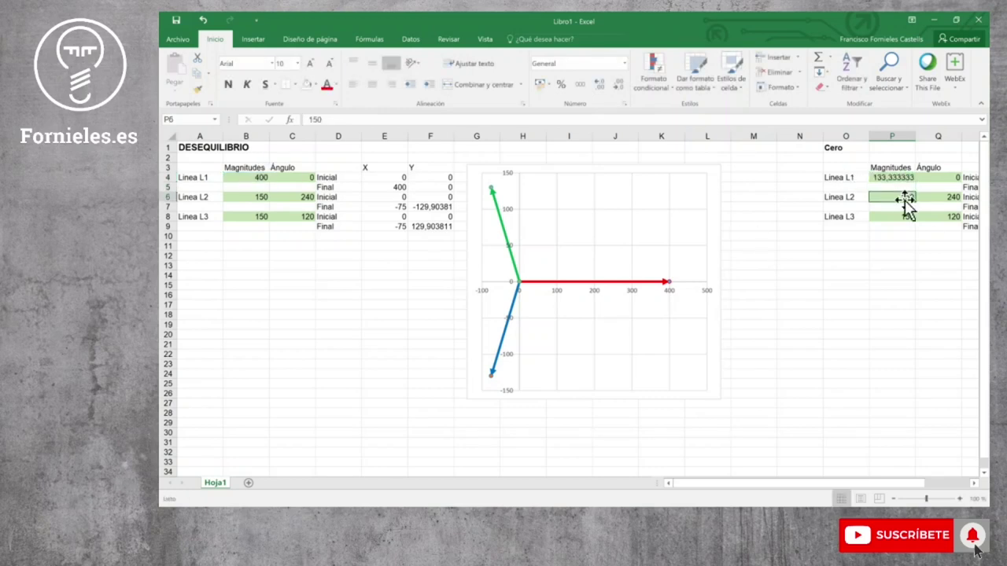
pyautogui.write('=')
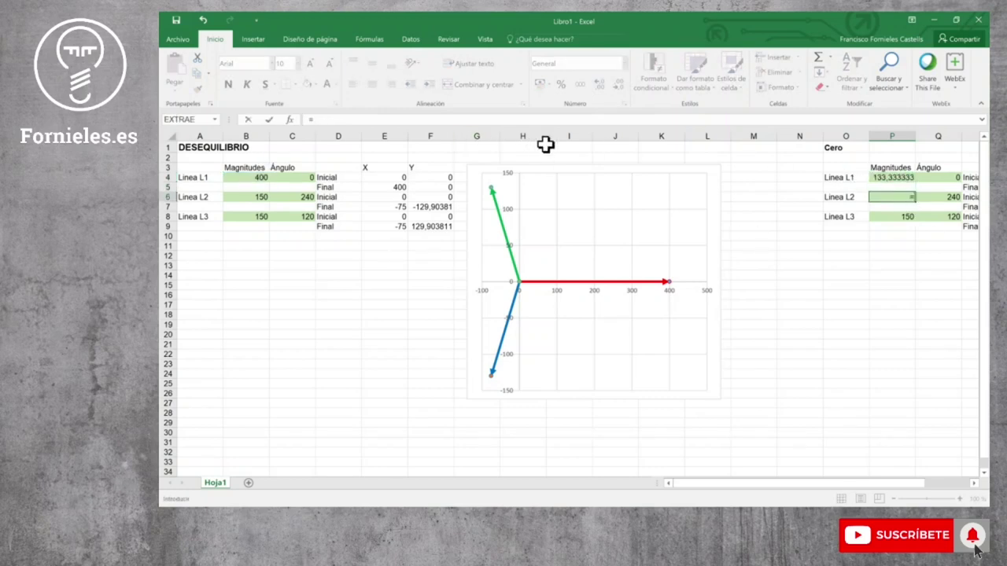
pyautogui.click(235, 198)
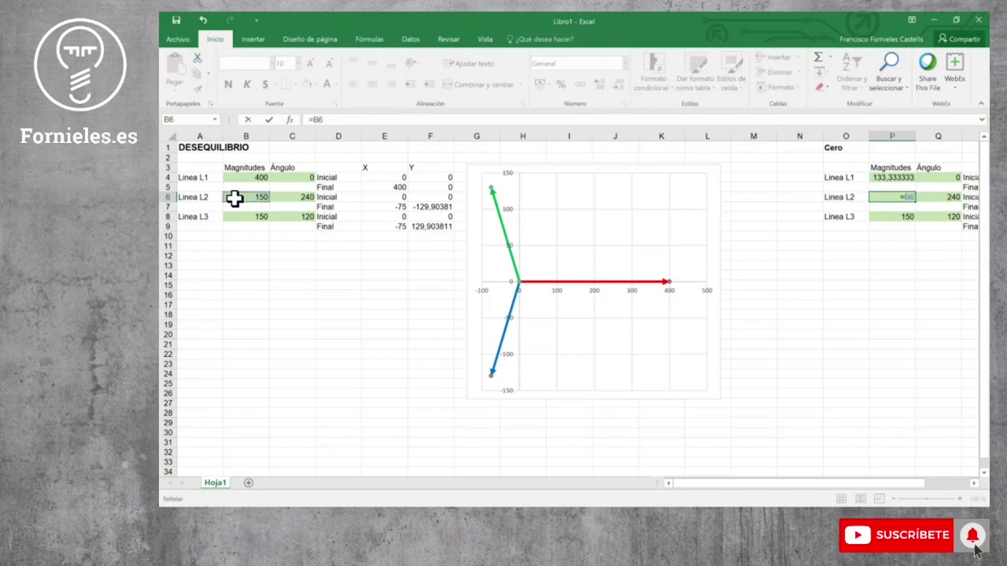
pyautogui.write('/3')
pyautogui.press('Return')
pyautogui.click(890, 215)
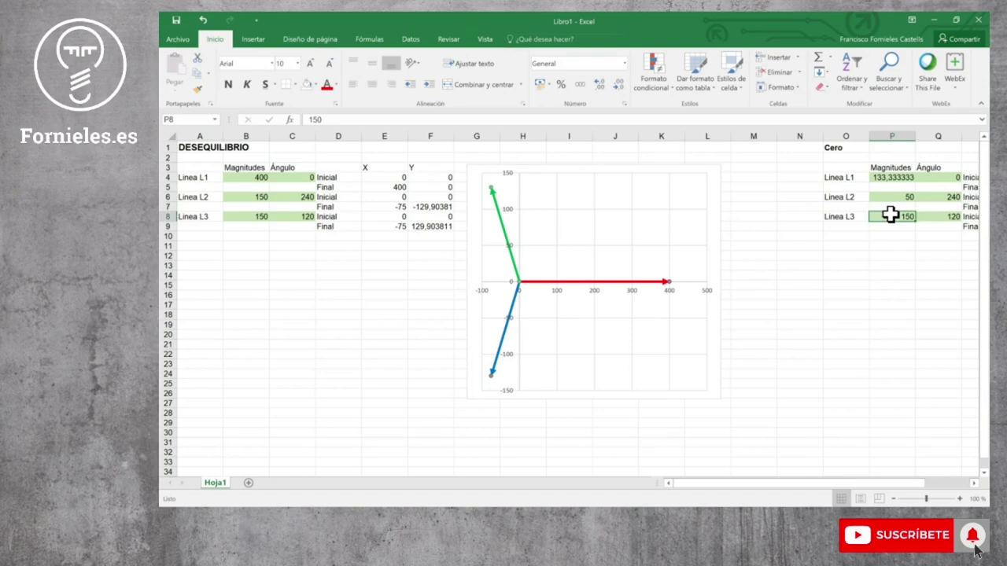
pyautogui.write('=')
pyautogui.click(250, 218)
pyautogui.write('3')
pyautogui.press('Return')
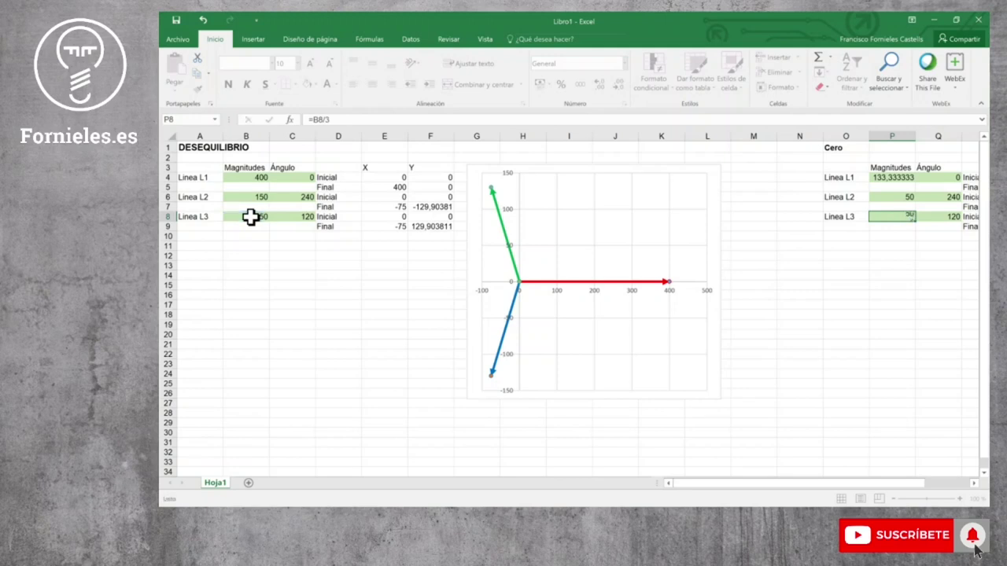
# Change the DESEQUILIBRIO L1 magnitude in B4 to 150
pyautogui.click(241, 176)
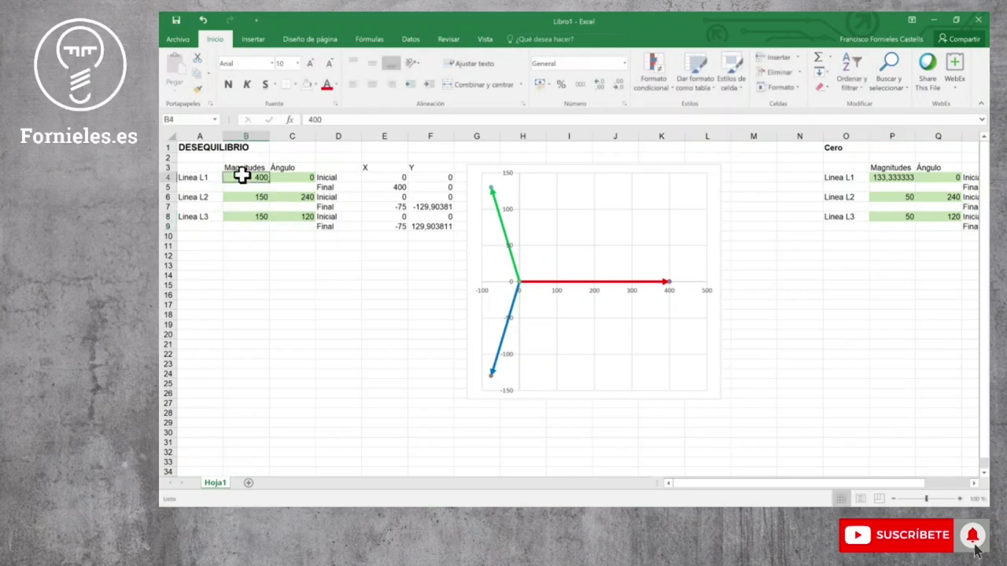
pyautogui.write('15')
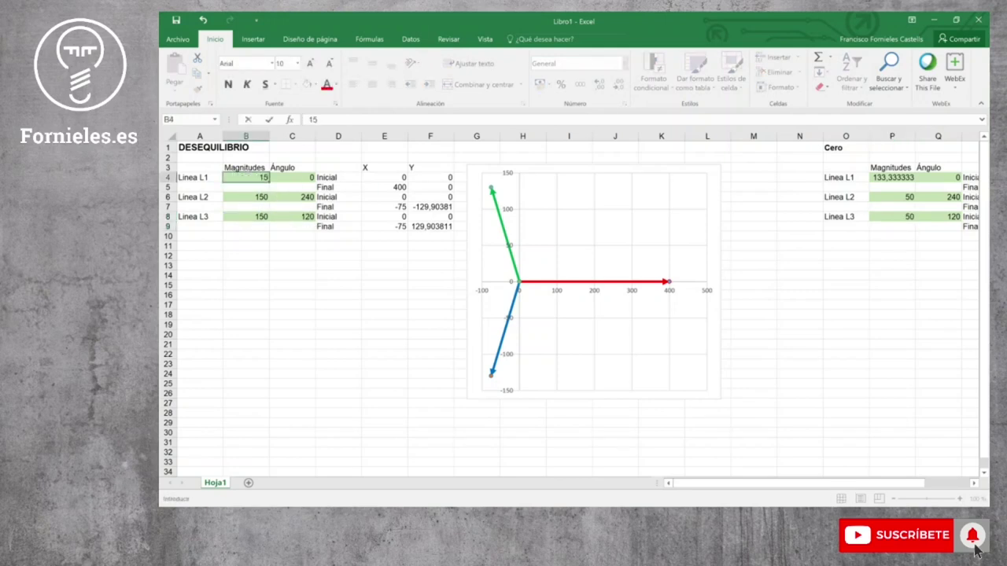
pyautogui.press('Return')
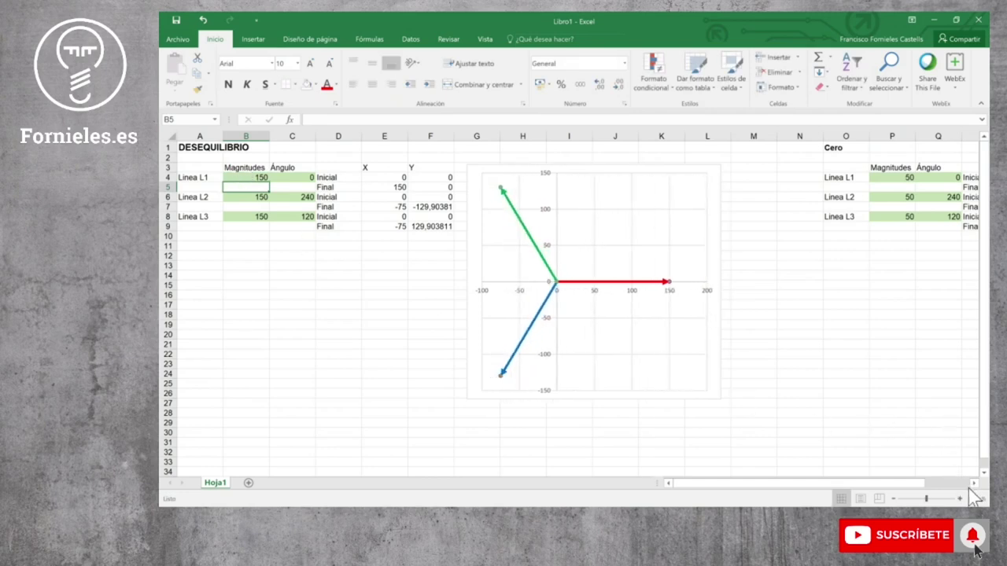
pyautogui.click(974, 483)
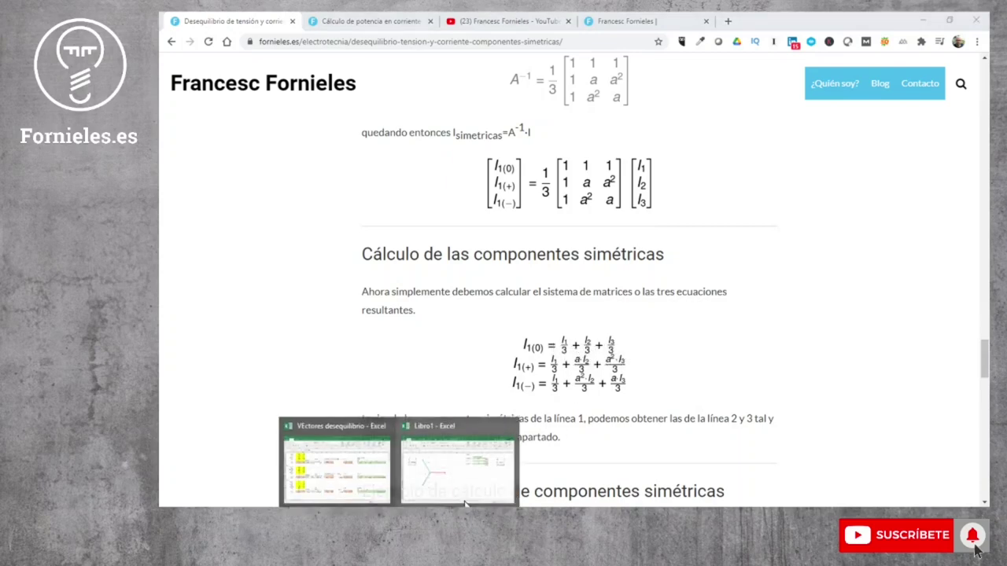
# Link the Cero L1 angle Q4 to C4 with =C4
pyautogui.click(457, 439)
pyautogui.click(751, 175)
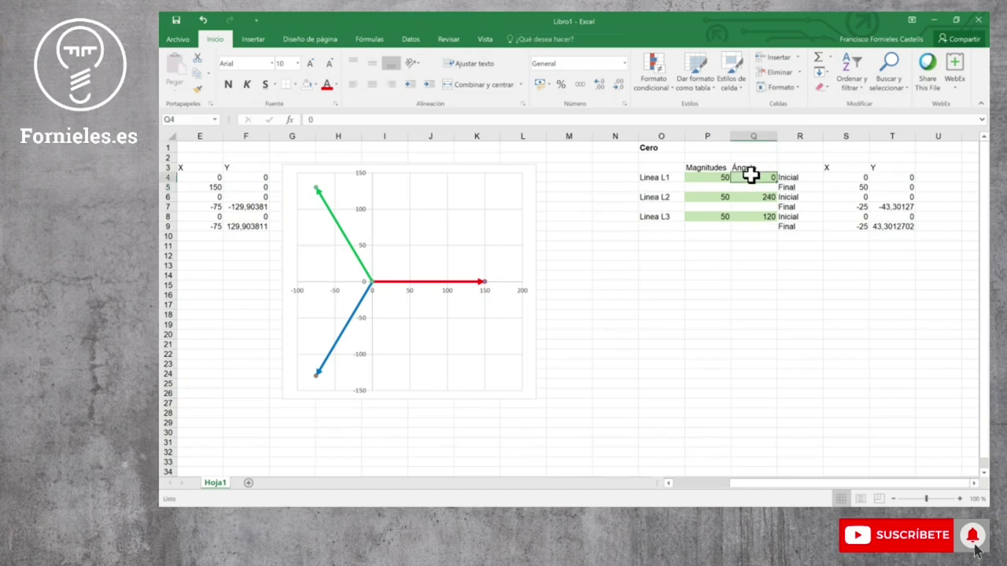
pyautogui.write('=')
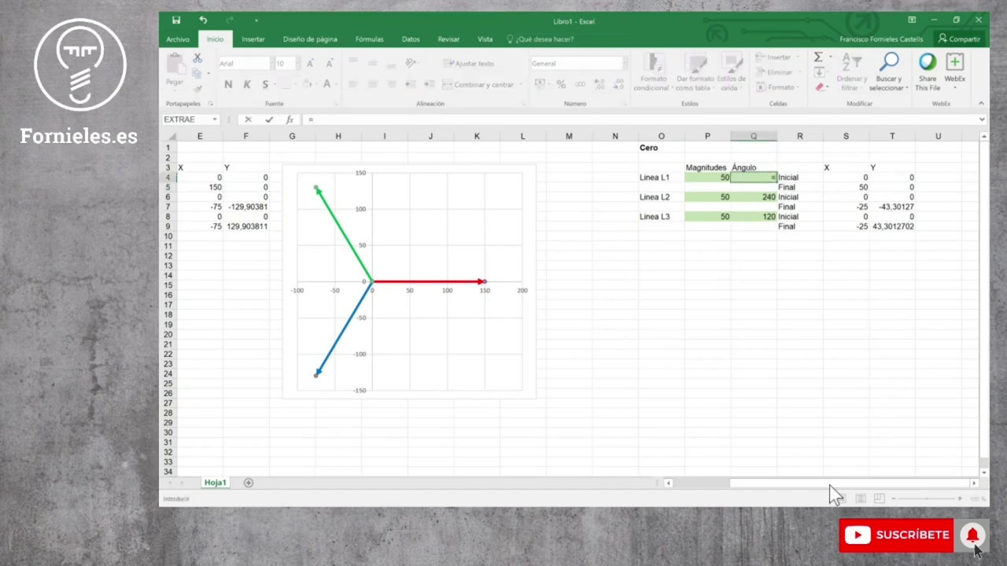
pyautogui.moveTo(810, 485); pyautogui.dragTo(752, 486)
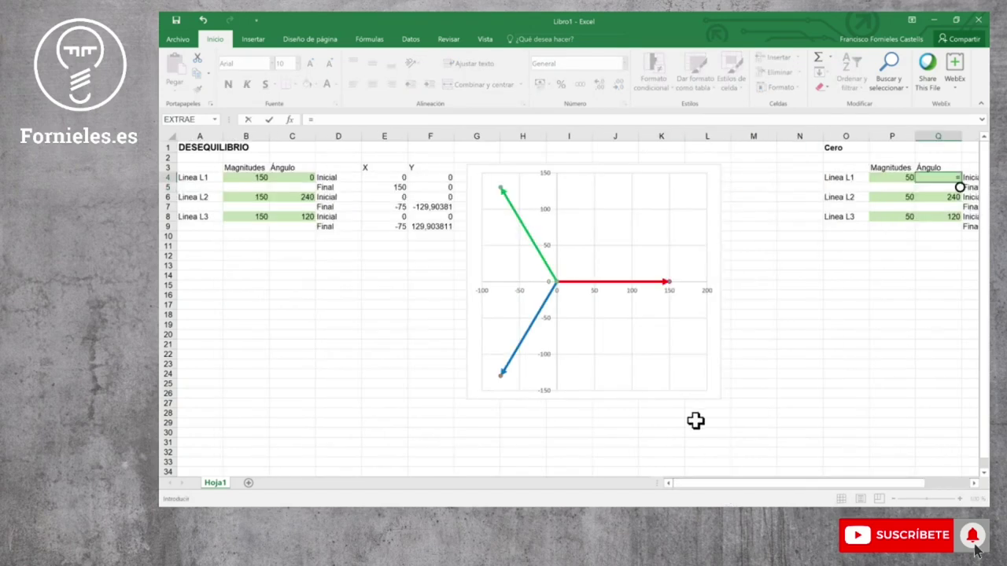
pyautogui.click(301, 179)
pyautogui.press('Return')
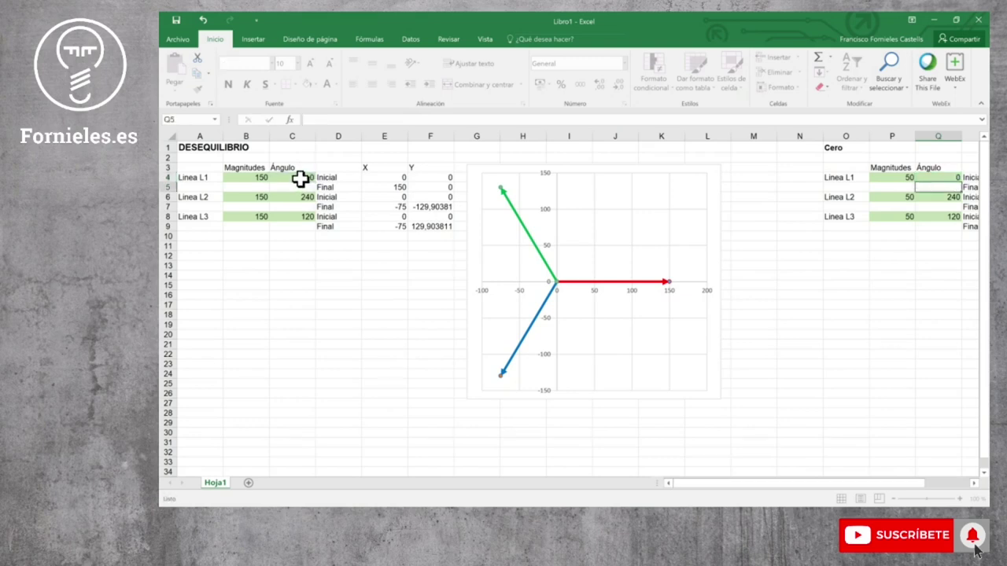
# Link Q6 and Q8 to the L2 and L3 angles with =C6 and =C8
pyautogui.press('Down')
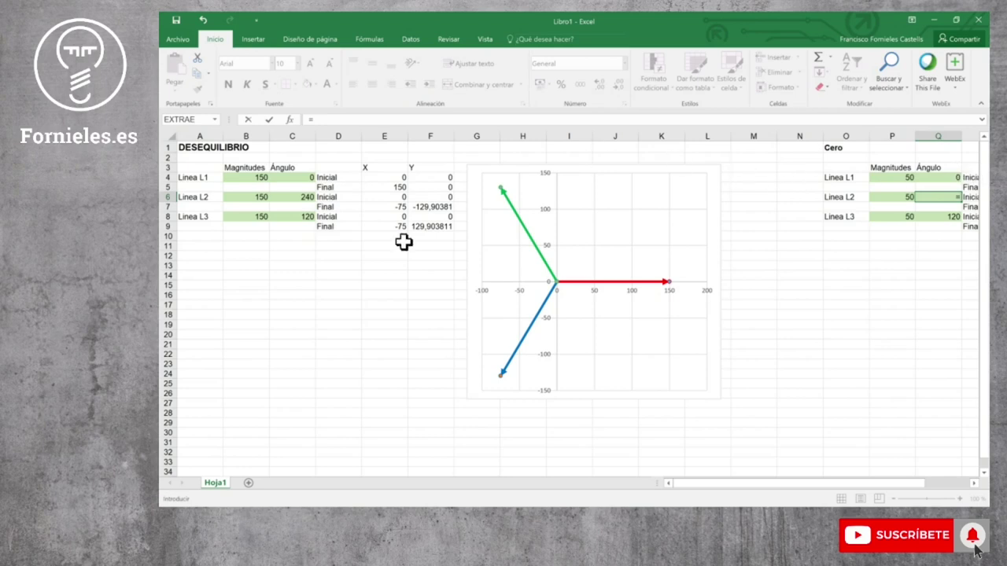
pyautogui.write('=')
pyautogui.click(301, 199)
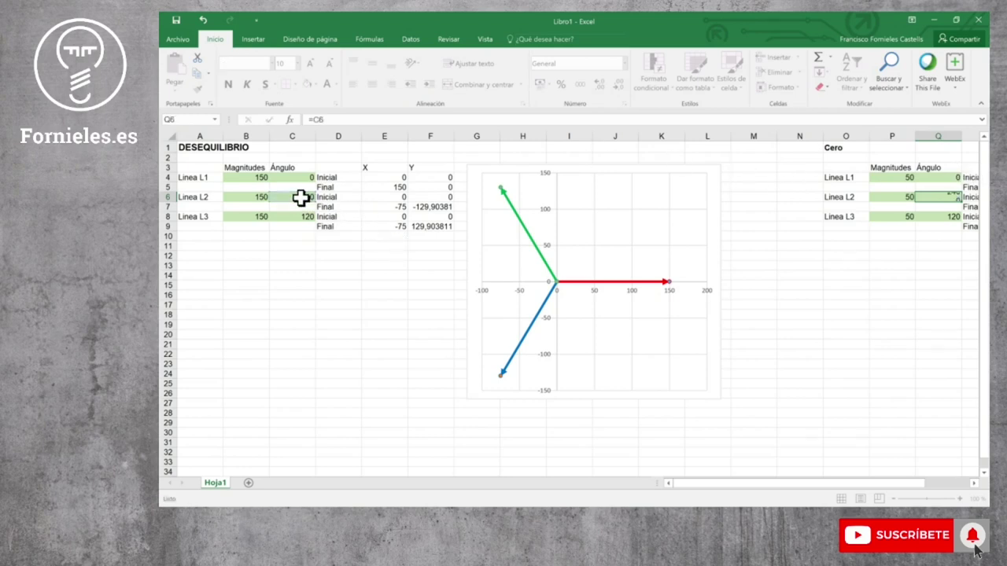
pyautogui.press('Return')
pyautogui.click(934, 216)
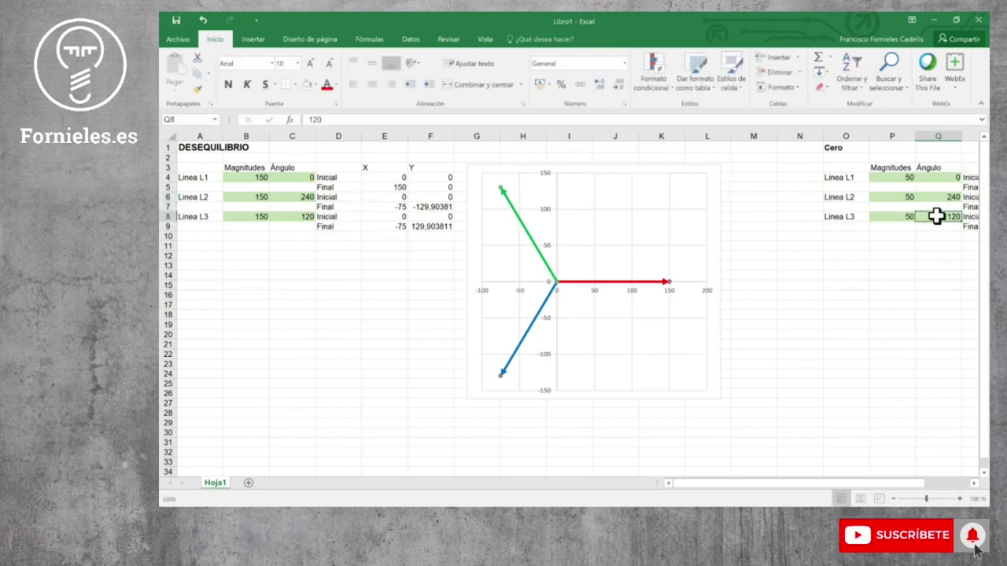
pyautogui.write('=')
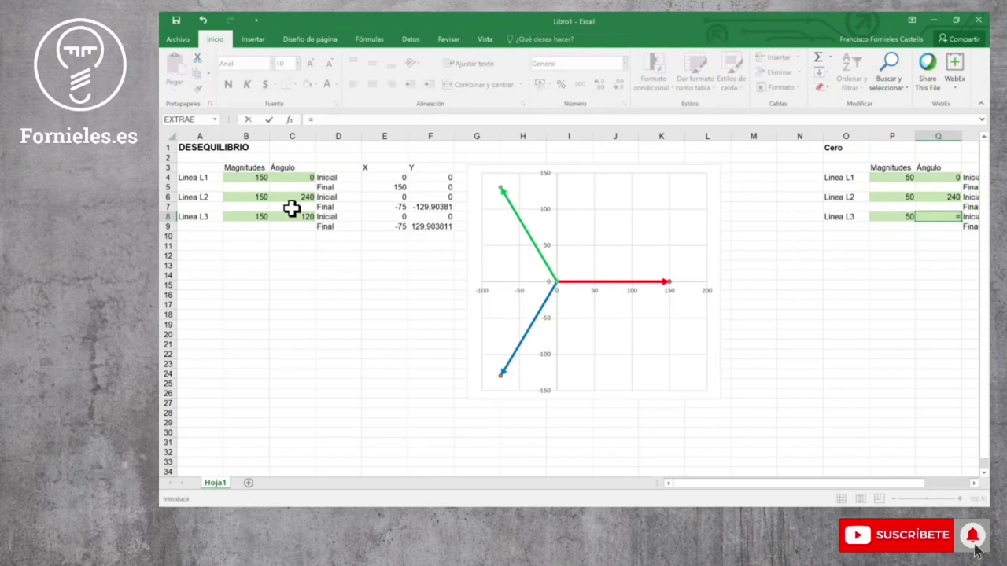
pyautogui.click(292, 219)
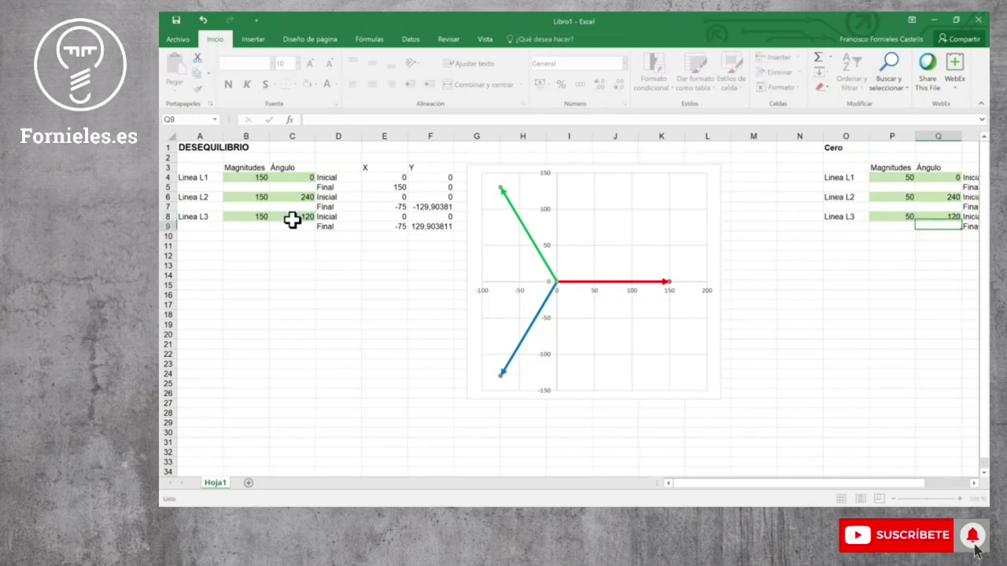
pyautogui.press('Return')
pyautogui.click(974, 482)
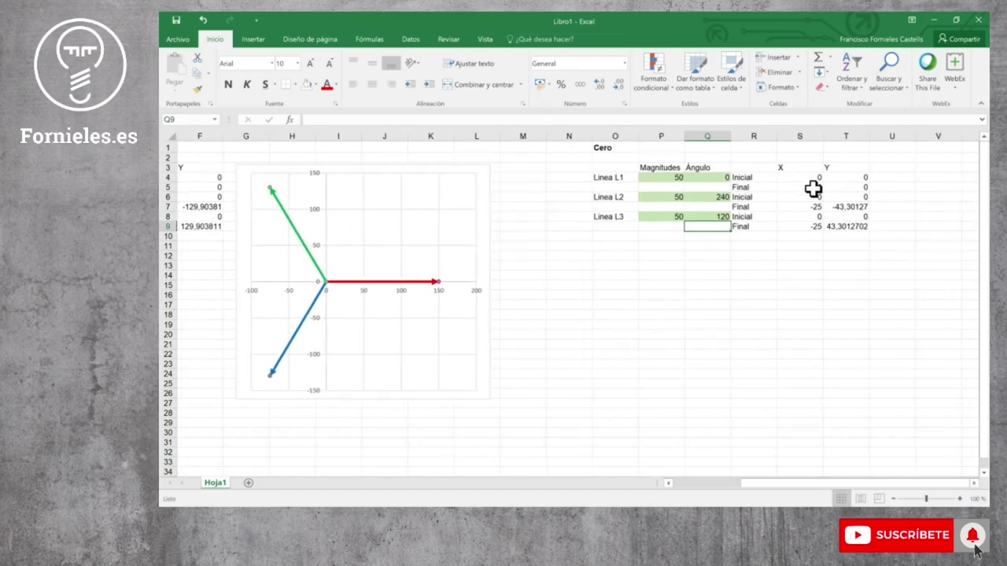
# Label cell R10 below the Cero table's last row as Suma
pyautogui.click(813, 189)
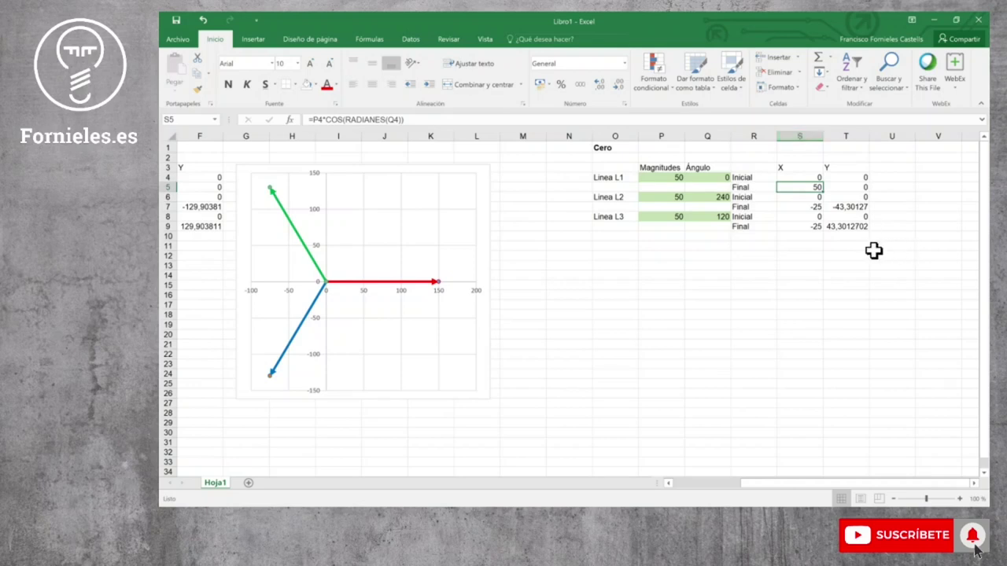
pyautogui.click(760, 236)
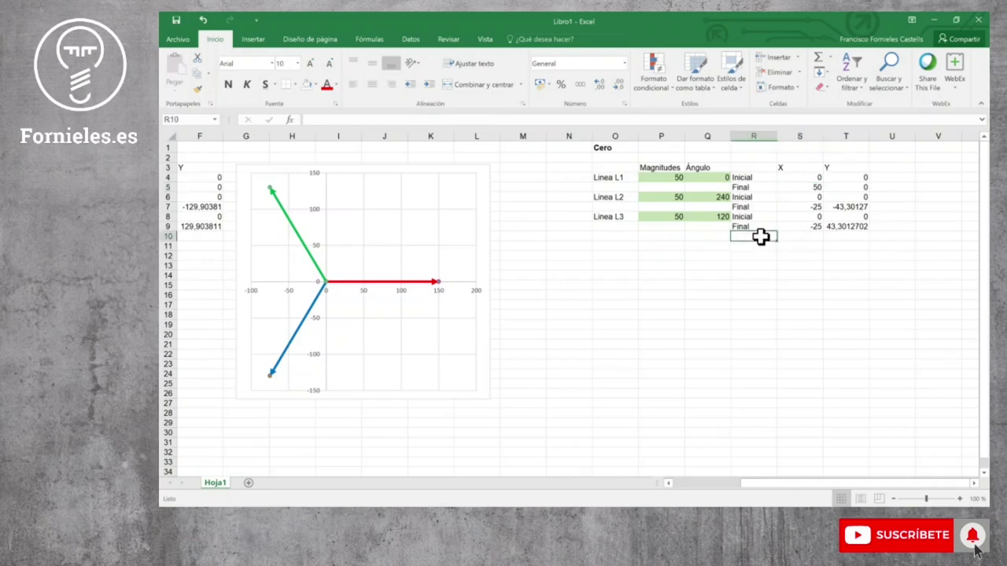
pyautogui.write('SUm')
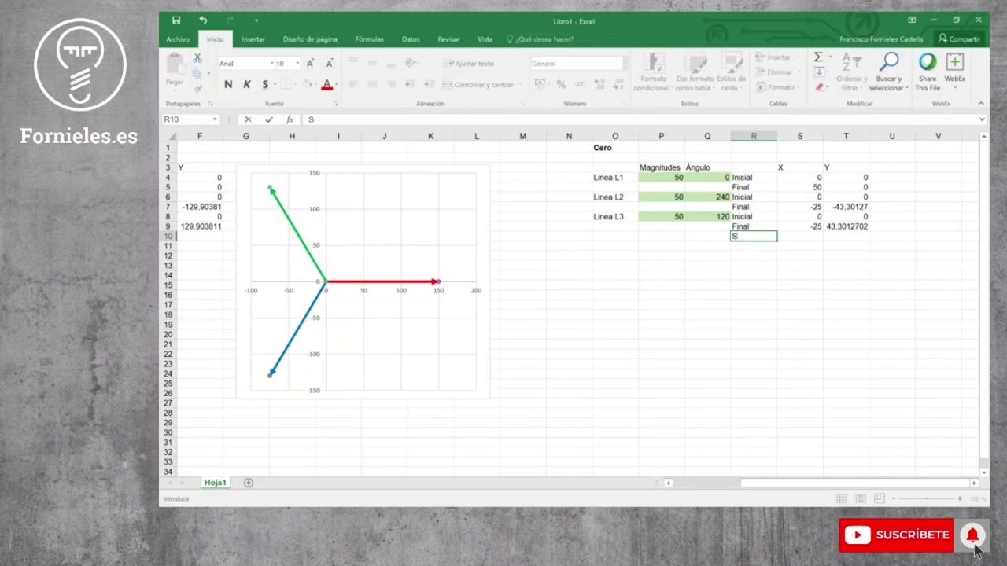
pyautogui.click(814, 236)
# AutoSum the X column S4:S9 into S10 and Y column T4:T9 into T10, both 0
pyautogui.write('=')
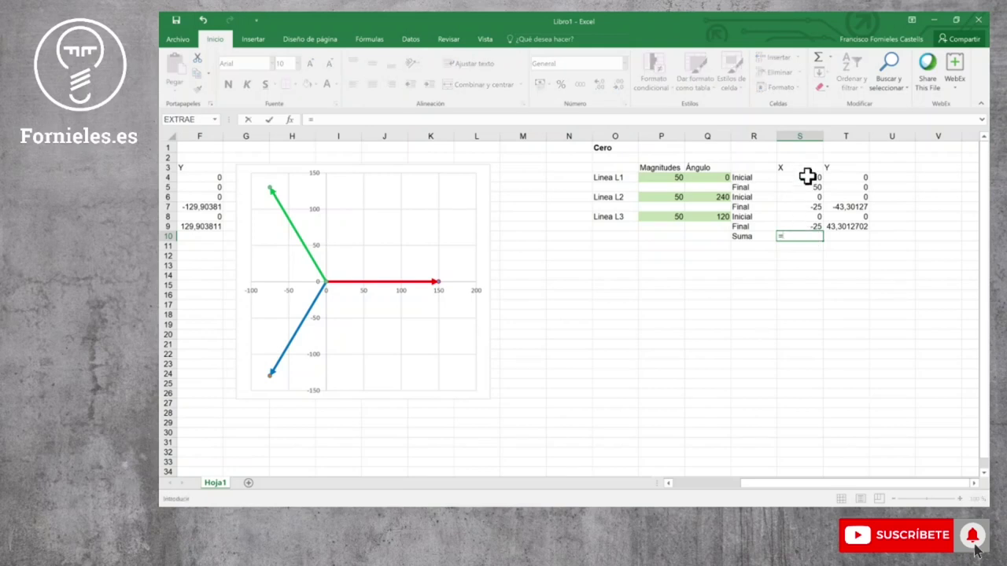
pyautogui.press('Escape')
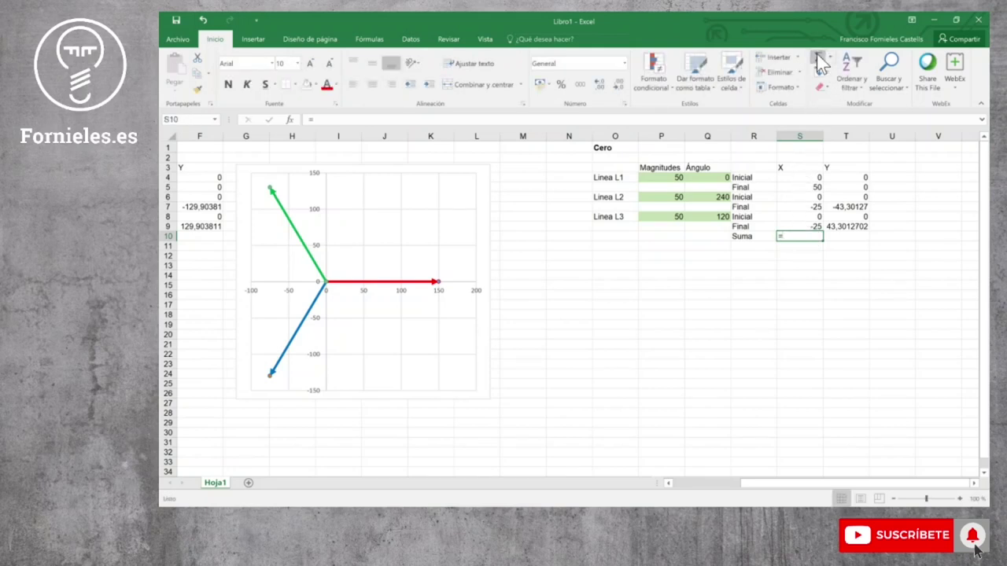
pyautogui.click(818, 61)
pyautogui.press('Return')
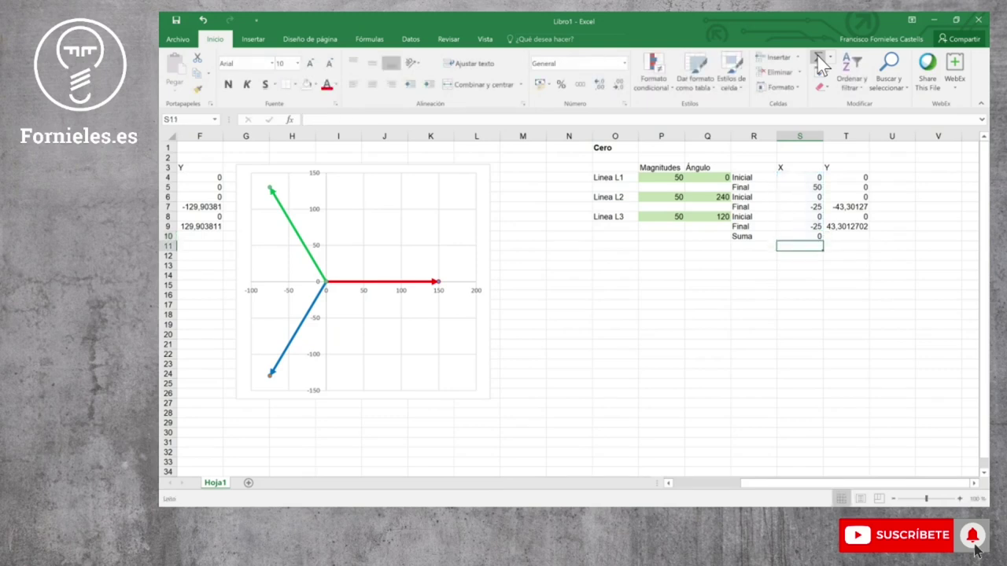
pyautogui.click(845, 237)
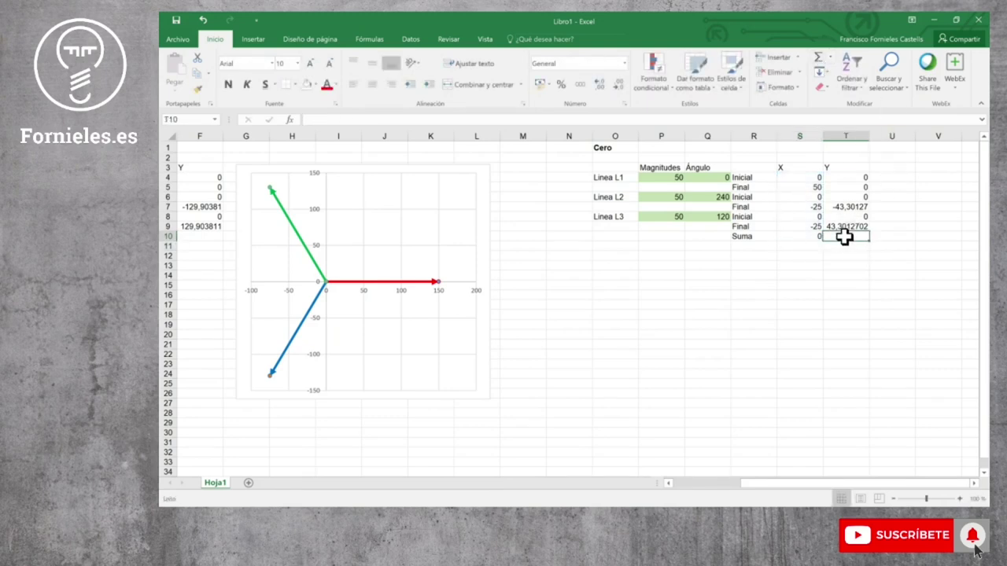
pyautogui.write('=')
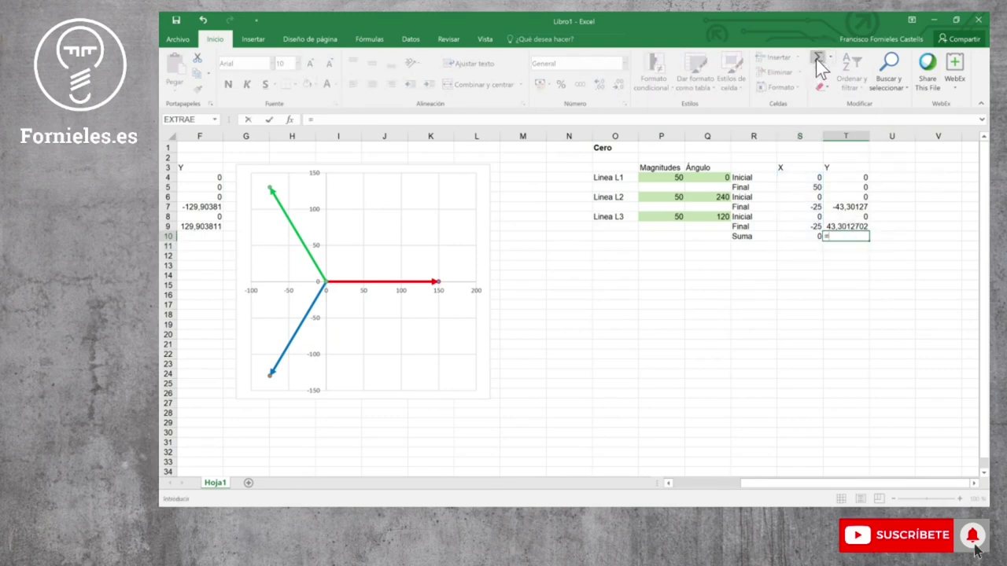
pyautogui.click(816, 58)
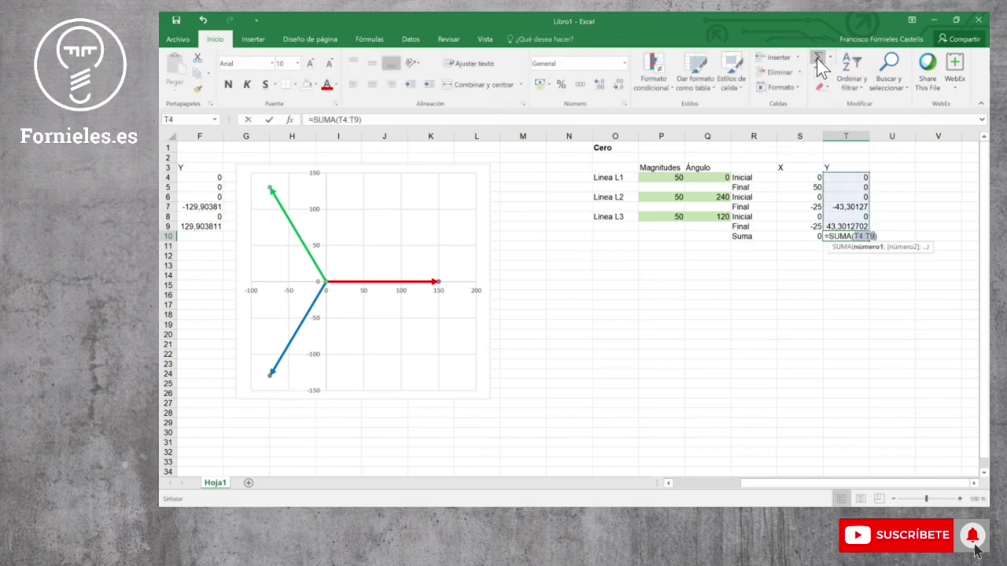
pyautogui.press('Return')
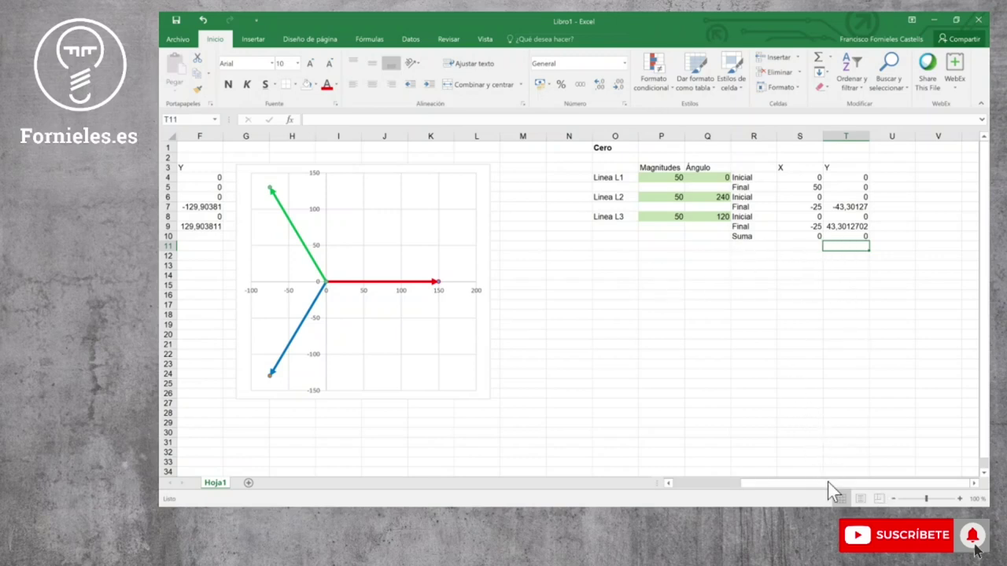
pyautogui.moveTo(828, 485); pyautogui.dragTo(715, 477)
# Test the chart by setting Linea L1 to magnitude 400 in B4 and angle 50 in C4
pyautogui.click(260, 177)
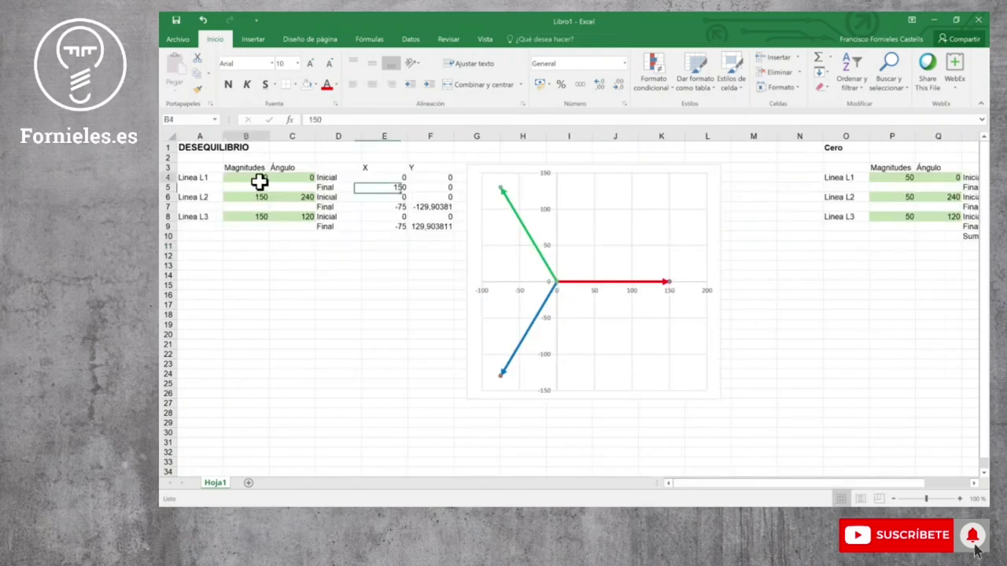
pyautogui.write('400')
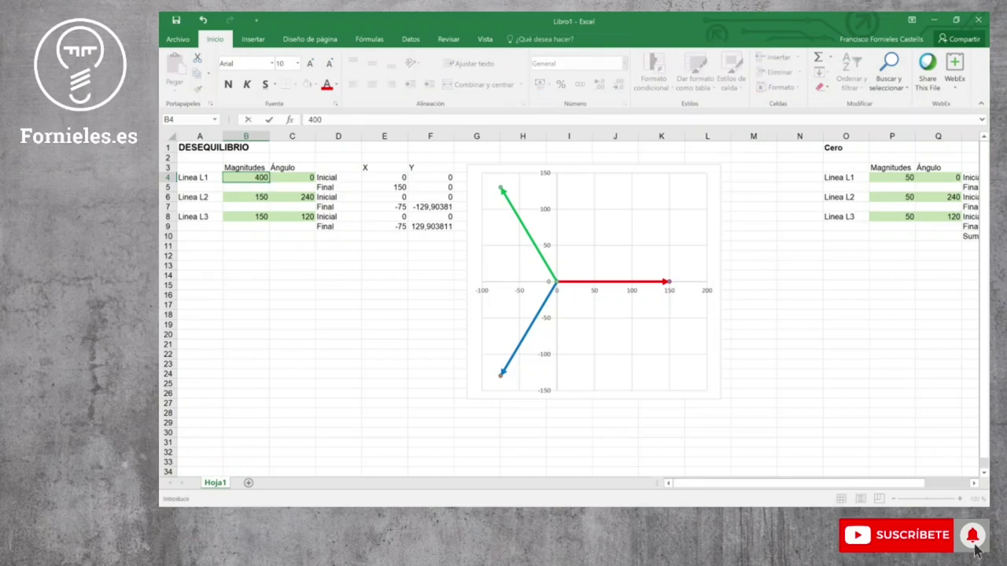
pyautogui.press('Return')
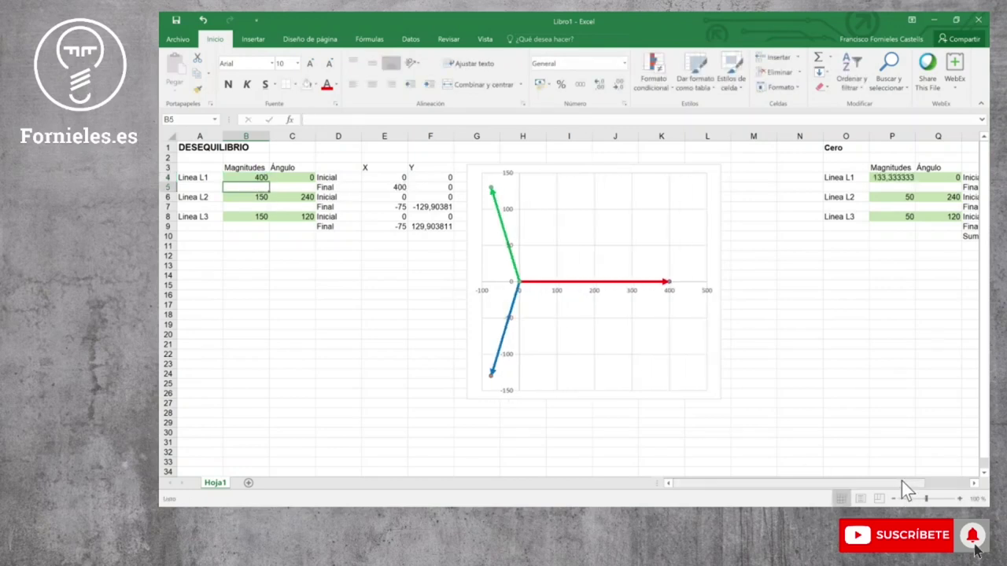
pyautogui.click(309, 178)
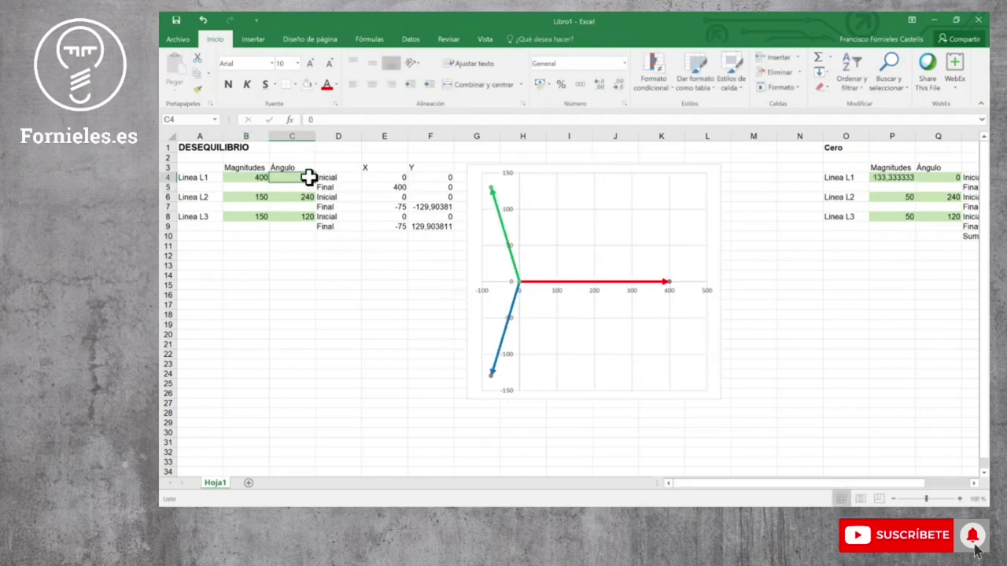
pyautogui.write('50')
pyautogui.press('Return')
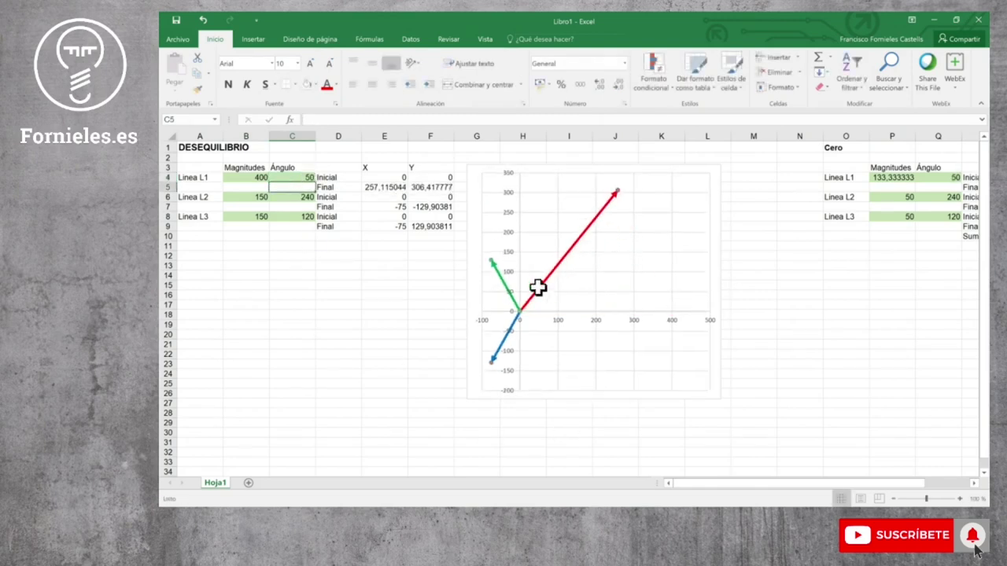
pyautogui.moveTo(884, 484); pyautogui.dragTo(937, 481)
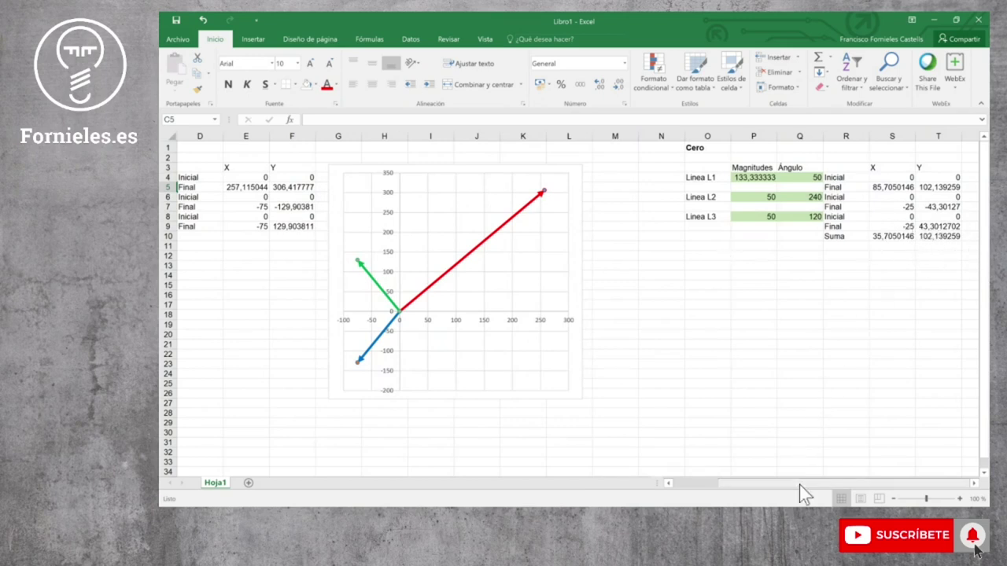
pyautogui.moveTo(800, 484); pyautogui.dragTo(716, 485)
# Restore Linea L1 to magnitude 150 and angle 0, and scroll to the Cero table
pyautogui.click(254, 177)
pyautogui.write('150')
pyautogui.click(307, 179)
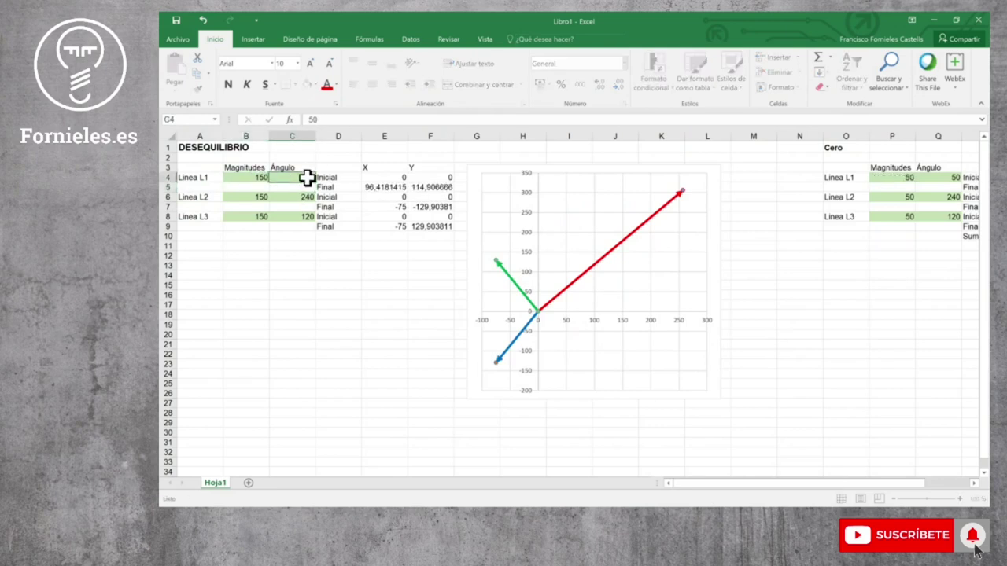
pyautogui.press('Delete')
pyautogui.press('Return')
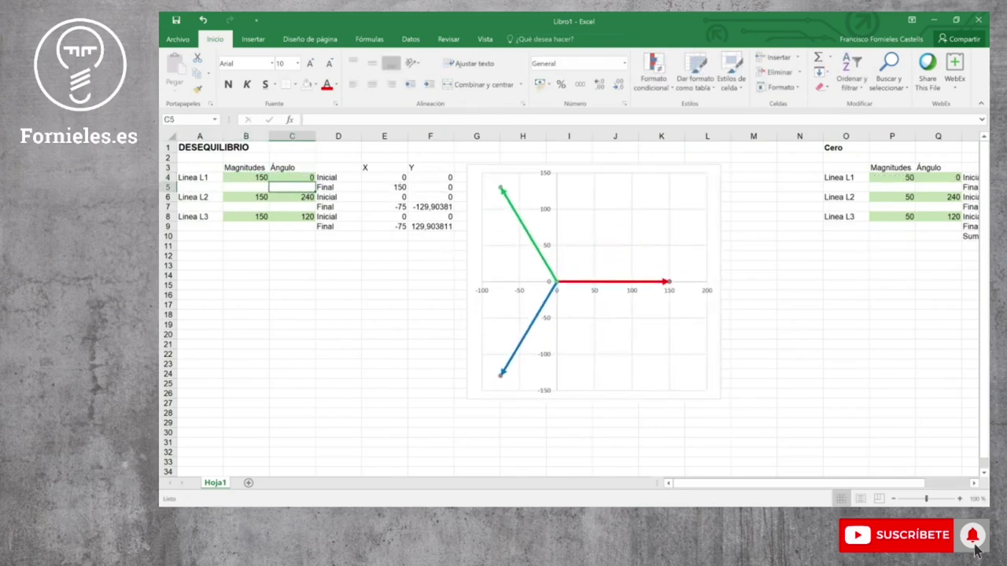
pyautogui.click(974, 484)
pyautogui.click(974, 483)
pyautogui.click(975, 484)
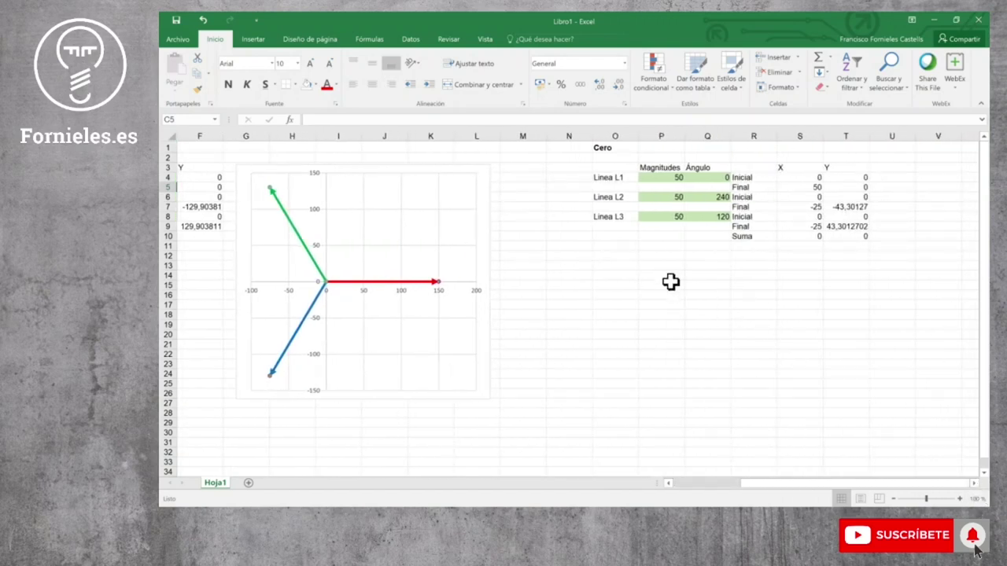
# Copy the Cero table O1:T10 to O17 and begin retitling the copy Positiva/Directa
pyautogui.moveTo(610, 148); pyautogui.dragTo(832, 232)
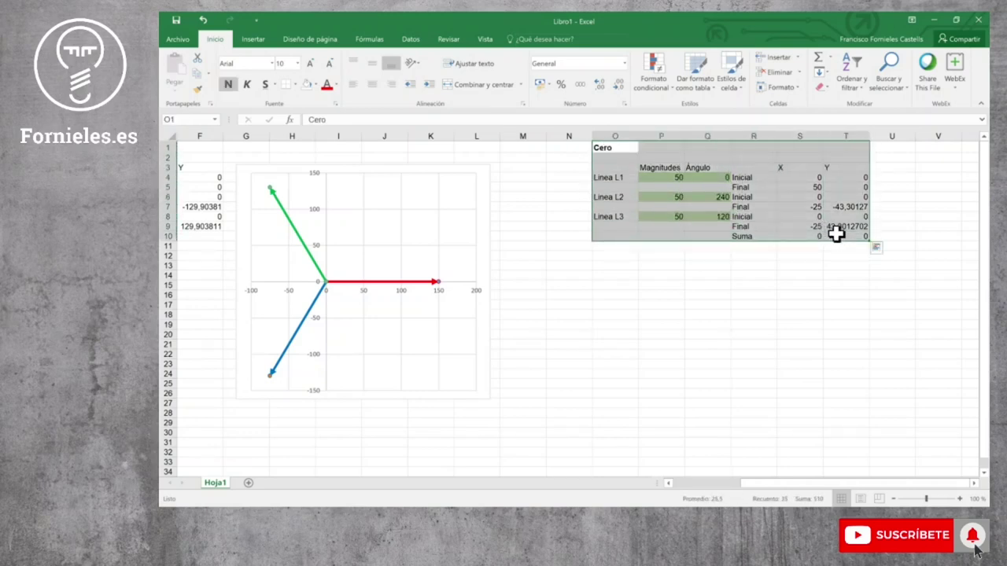
pyautogui.hotkey('ctrl', 'c')
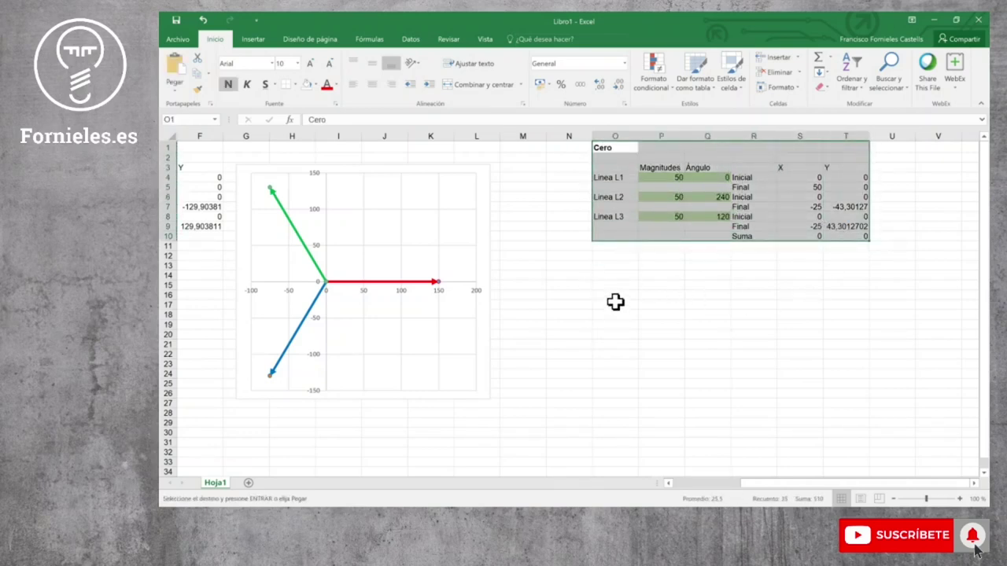
pyautogui.click(616, 304)
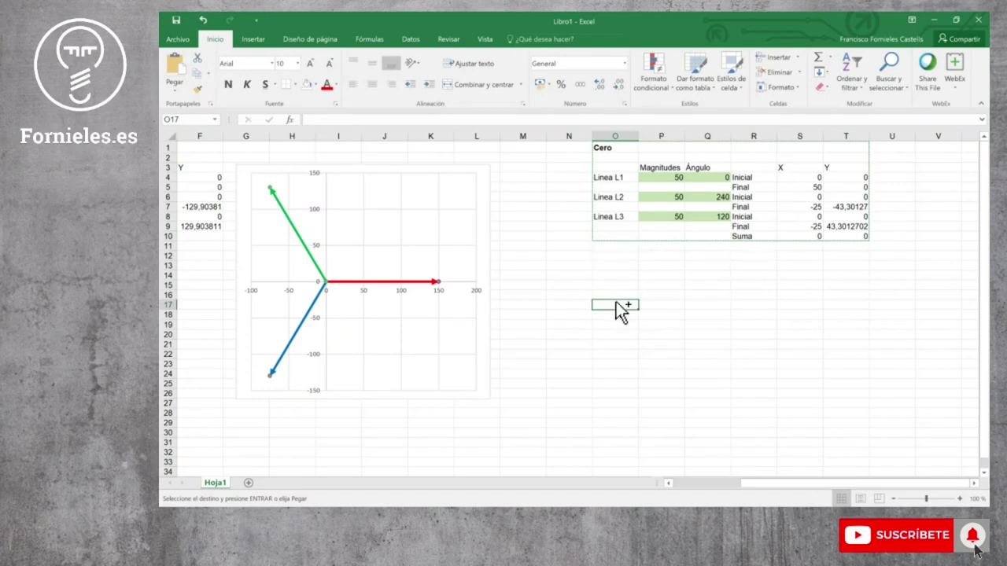
pyautogui.hotkey('ctrl', 'v')
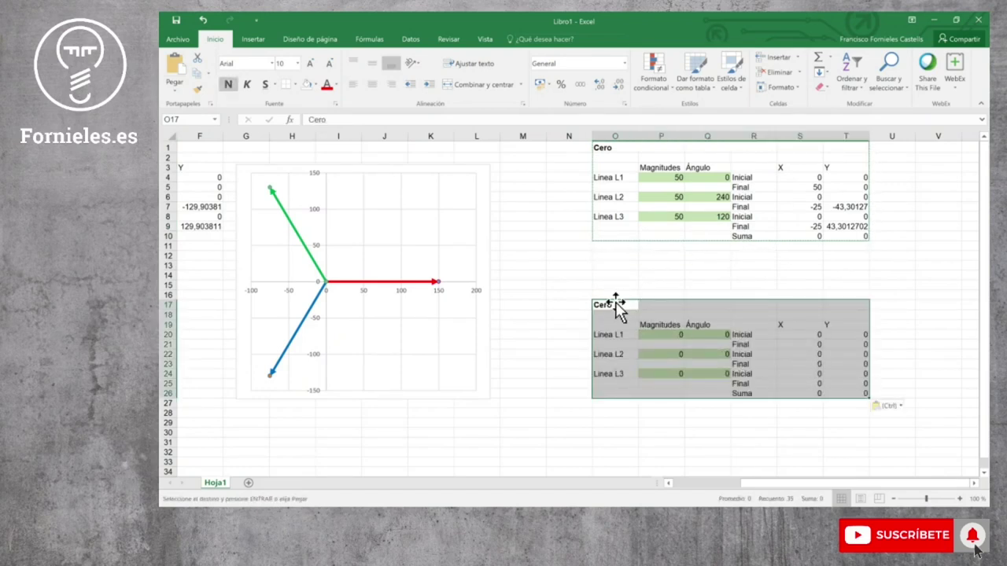
pyautogui.doubleClick(603, 309)
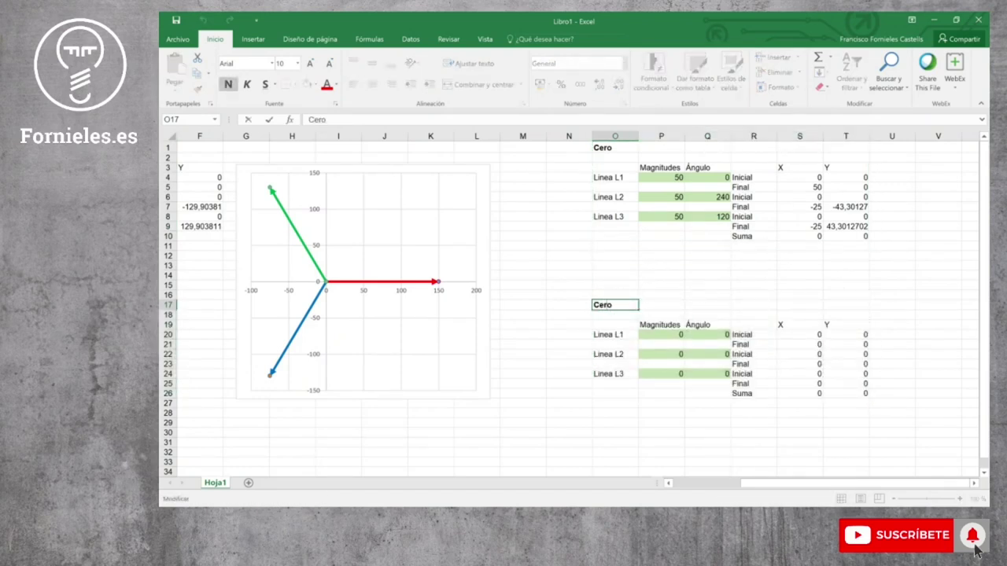
pyautogui.write('Positiva/Directa')
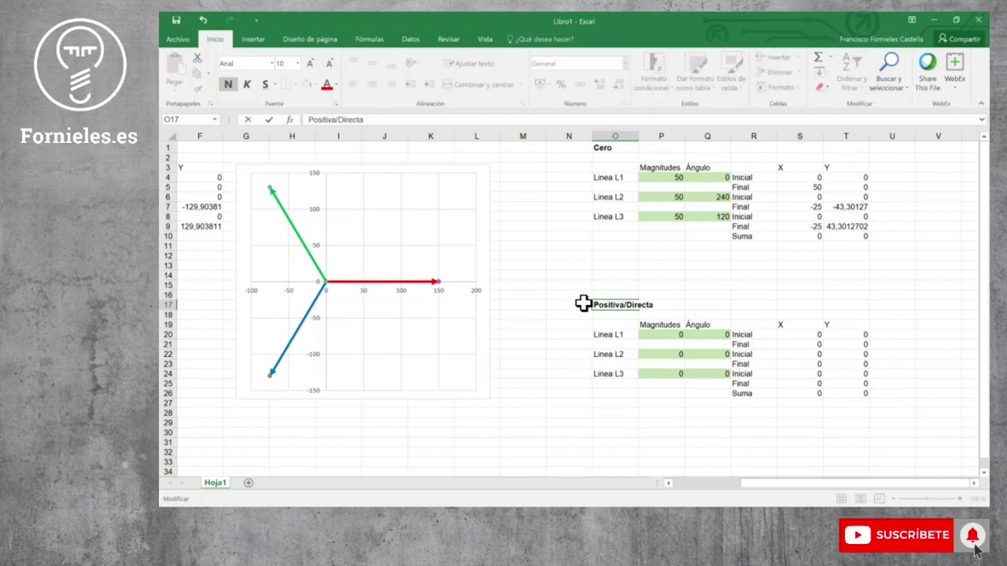
# Set the Positiva/Directa L1 magnitude in P20 to =B4/3
pyautogui.click(688, 443)
pyautogui.click(661, 332)
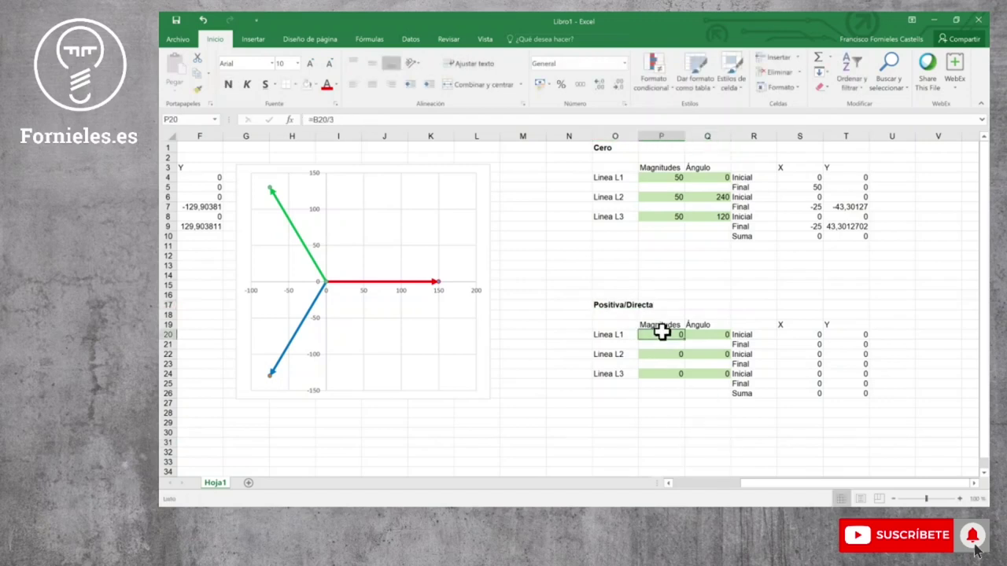
pyautogui.write('=')
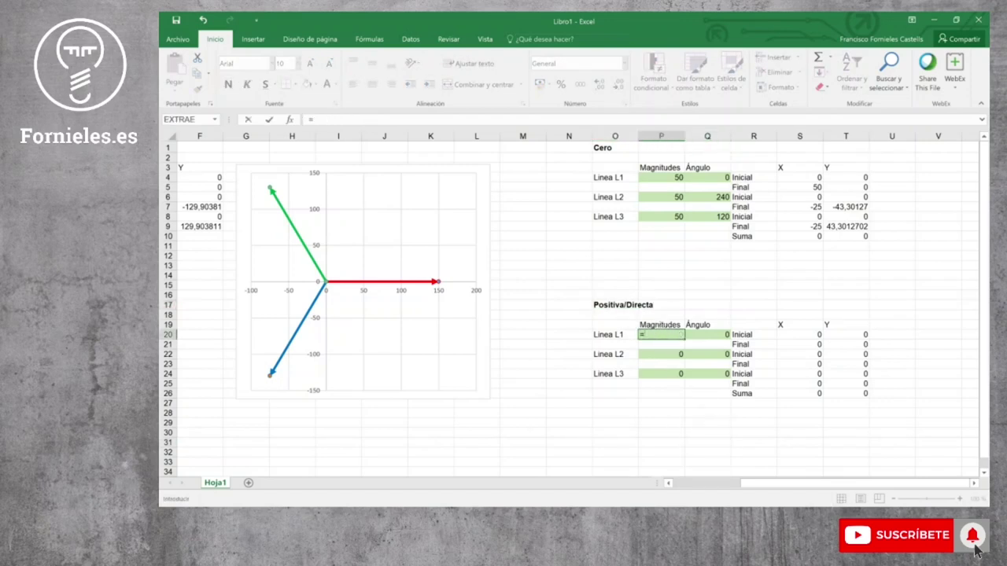
pyautogui.moveTo(795, 483); pyautogui.dragTo(733, 488)
pyautogui.click(251, 179)
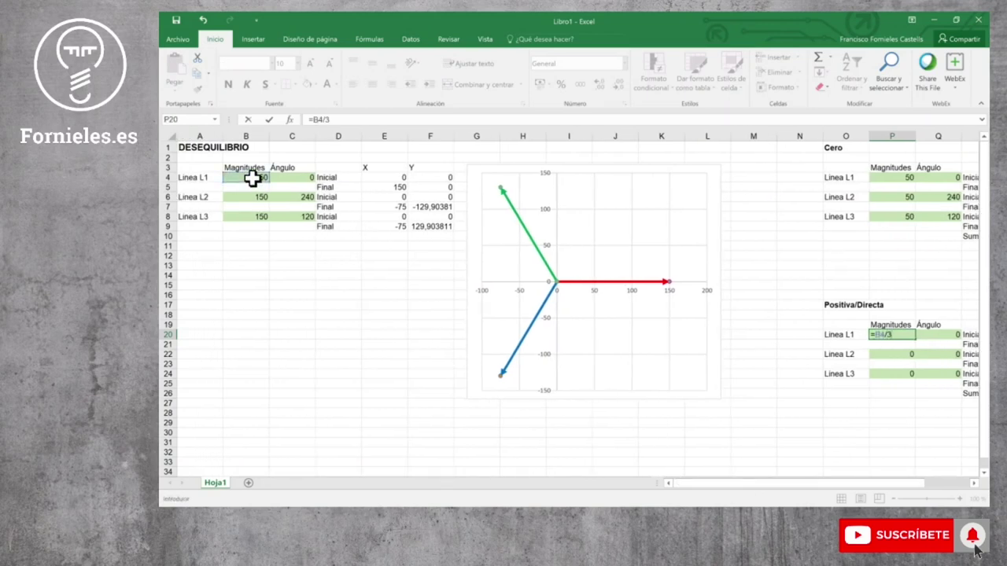
pyautogui.press('Return')
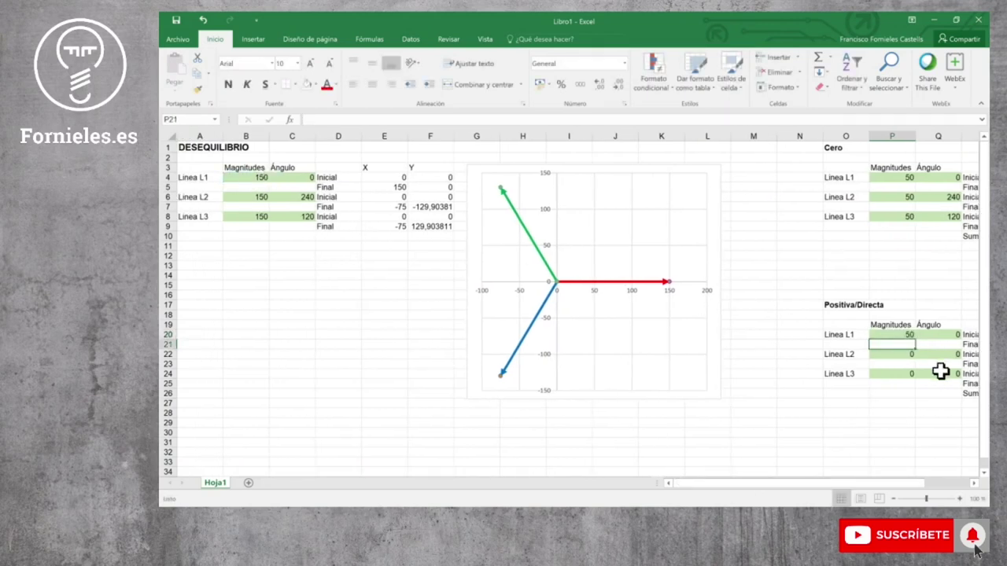
# Set the L2 and L3 magnitudes in P22 and P24 to B6/3 and B8/3, showing 50
pyautogui.click(906, 354)
pyautogui.write('=')
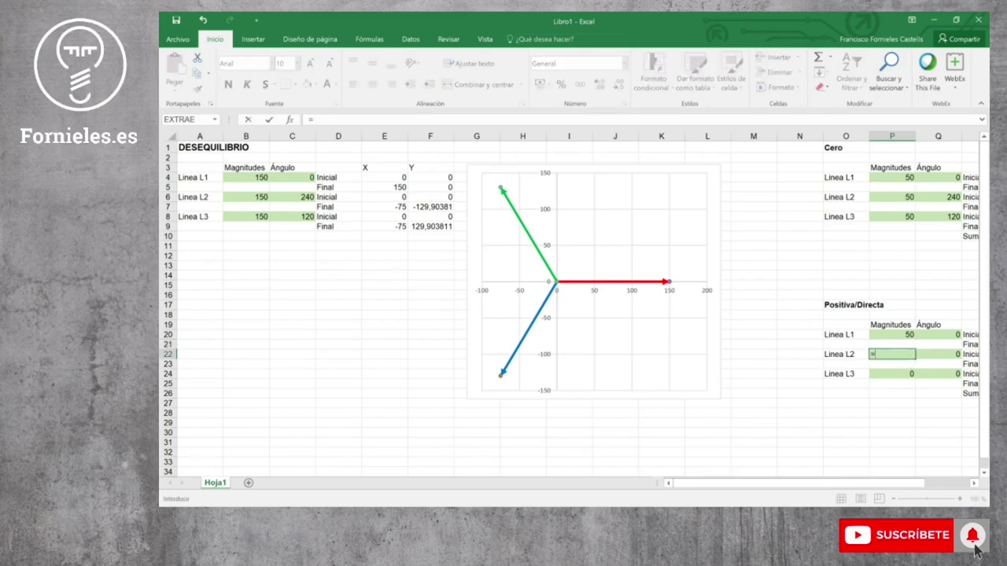
pyautogui.click(239, 198)
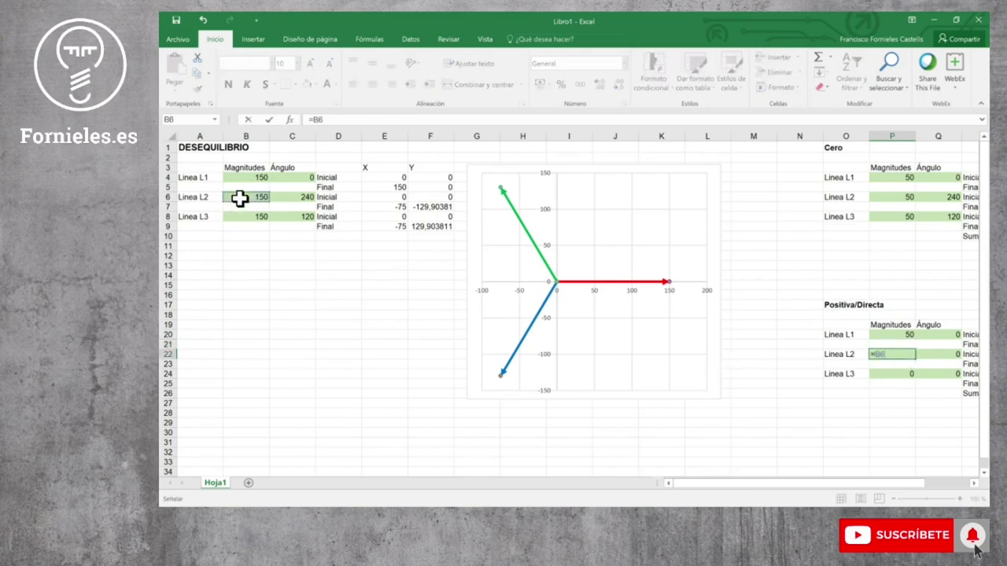
pyautogui.press('Return')
pyautogui.click(906, 373)
pyautogui.write('=')
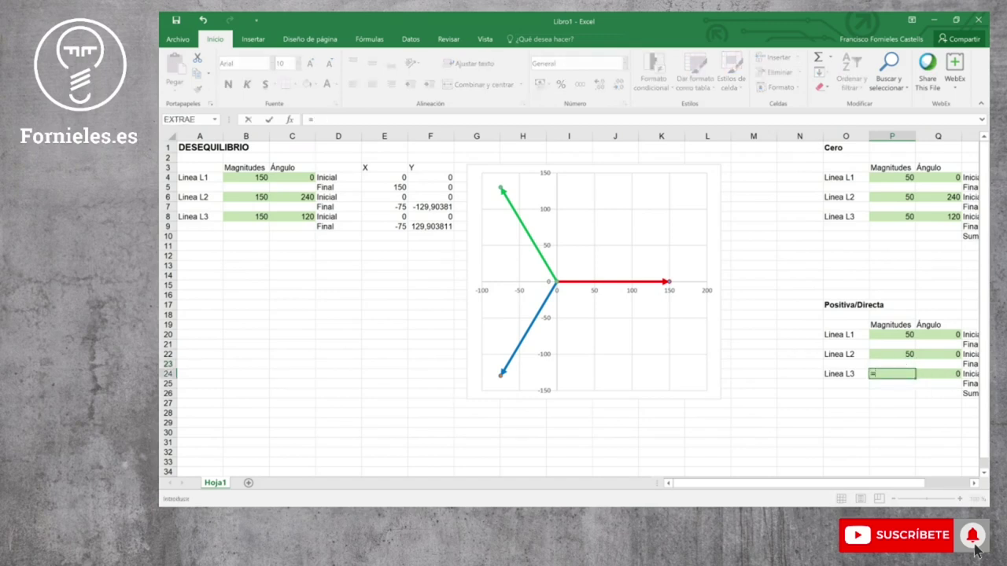
pyautogui.click(259, 216)
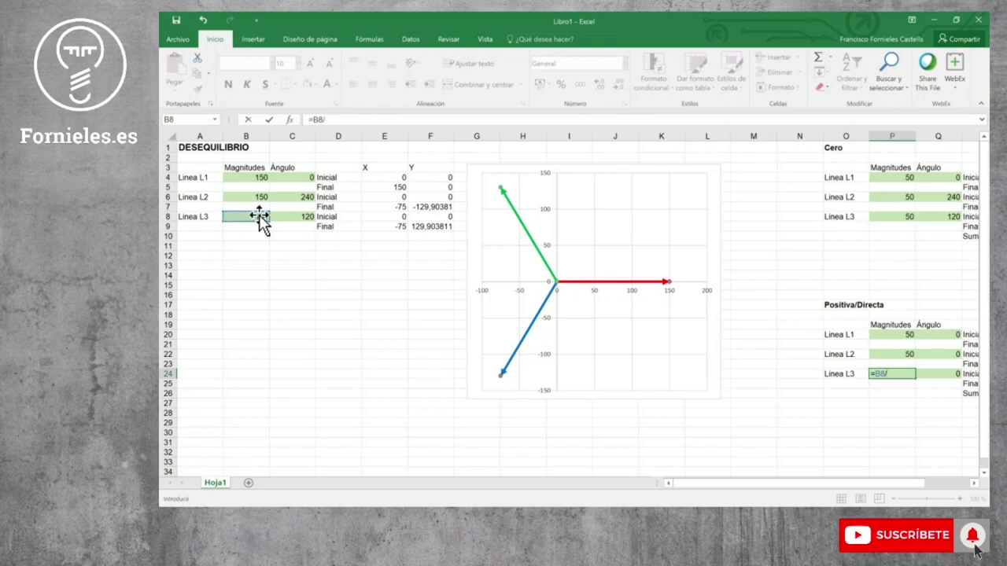
pyautogui.press('Return')
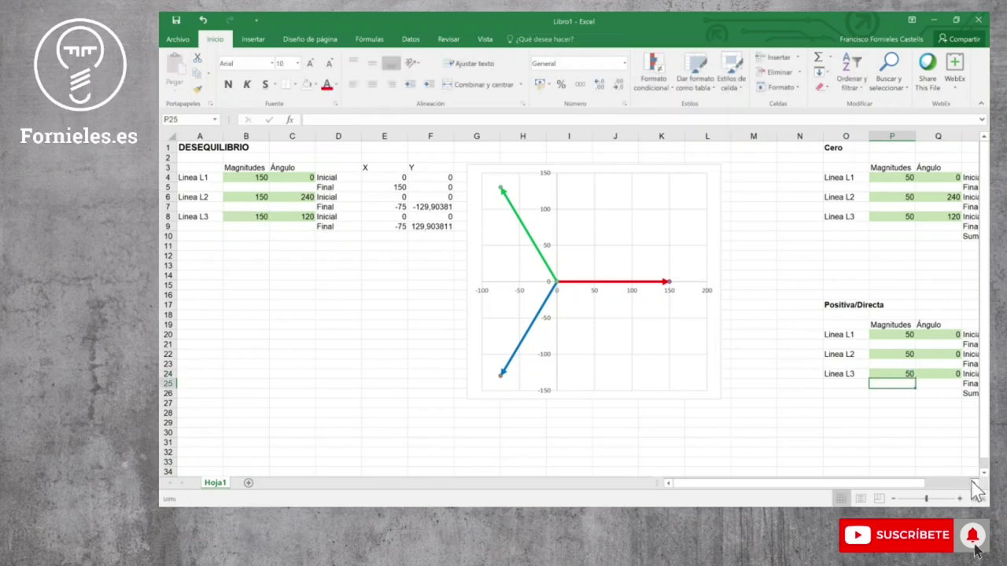
pyautogui.click(974, 483)
pyautogui.click(973, 483)
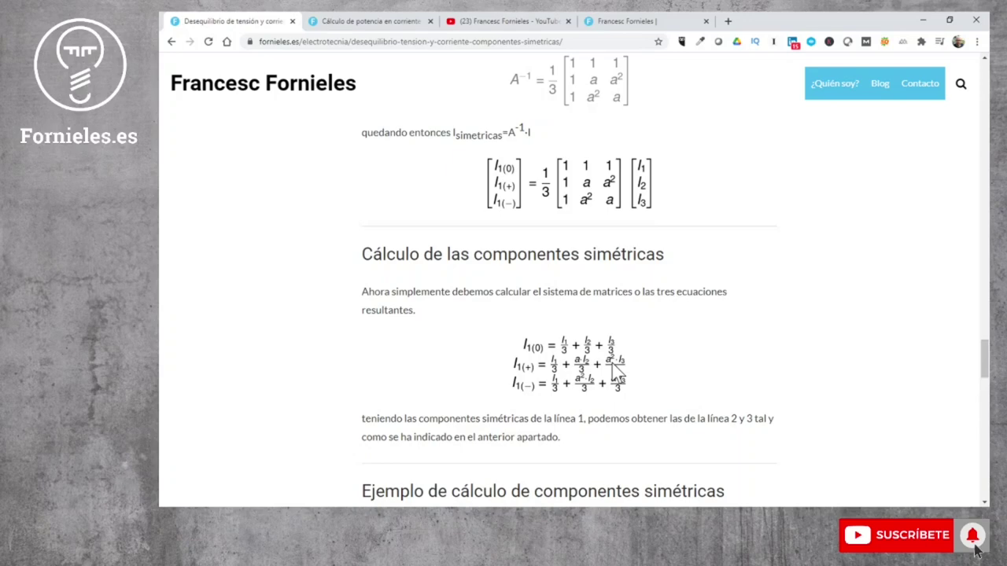
# Scroll the fornieles.es article up to the operator a section and back to the symmetrical components formulas
pyautogui.scroll(5, 617, 369)
pyautogui.scroll(5, 611, 363)
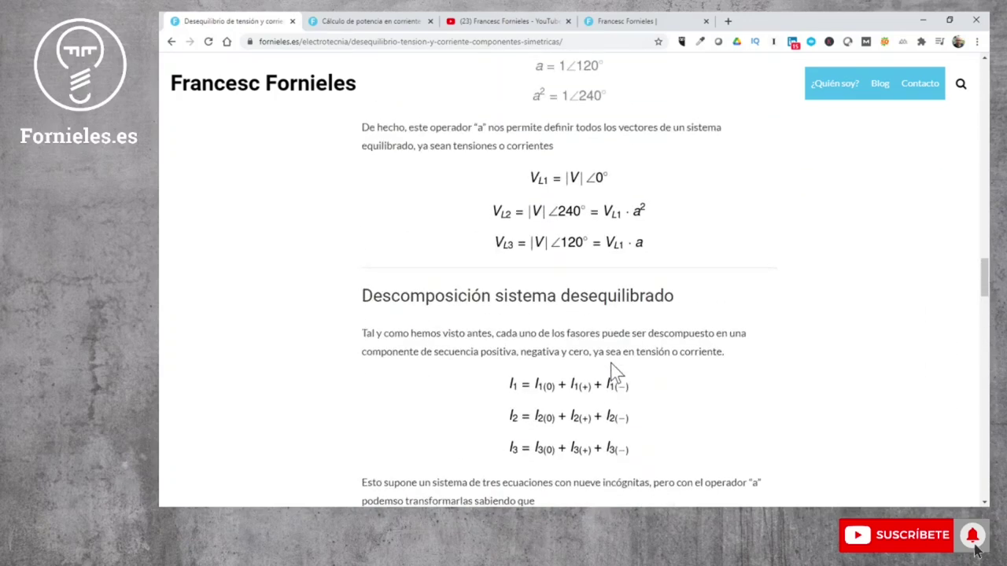
pyautogui.scroll(2, 631, 212)
pyautogui.scroll(1, 631, 212)
pyautogui.scroll(2, 614, 362)
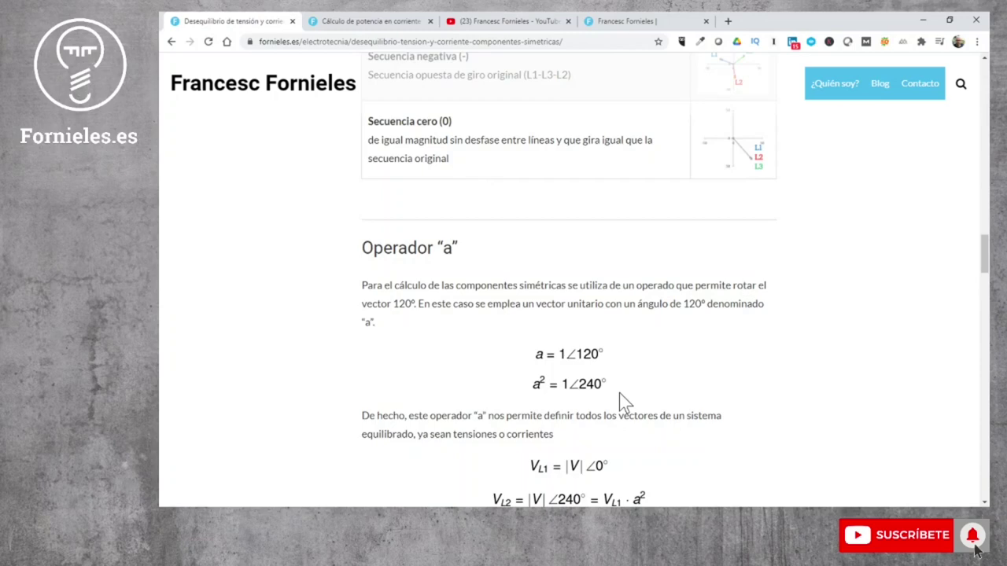
pyautogui.scroll(-4, 619, 393)
pyautogui.scroll(-2, 619, 393)
pyautogui.scroll(-5, 619, 393)
pyautogui.scroll(-3, 619, 395)
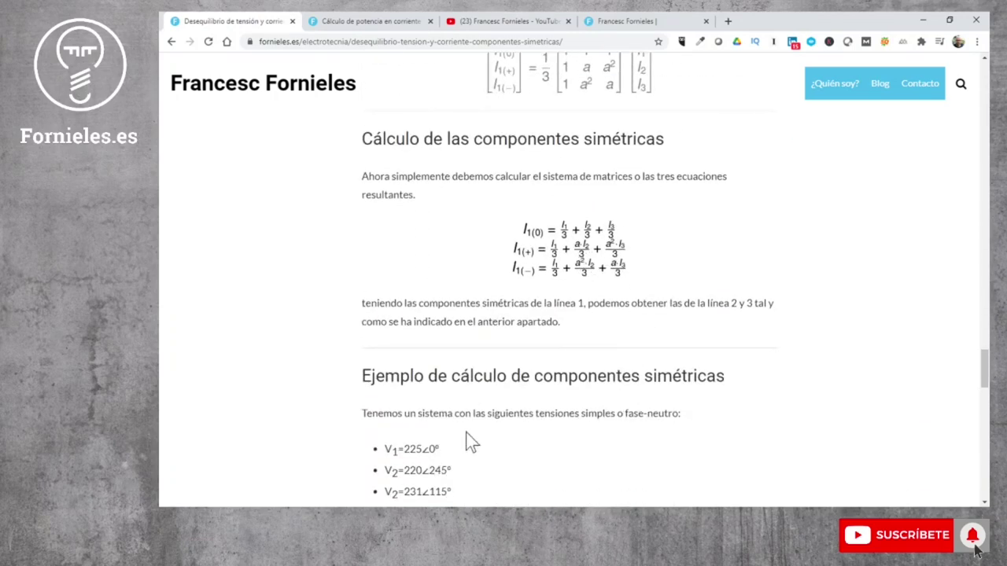
pyautogui.click(399, 515)
# Link the Positiva/Directa L1 angle in Q20 to C4 with =C4
pyautogui.click(503, 494)
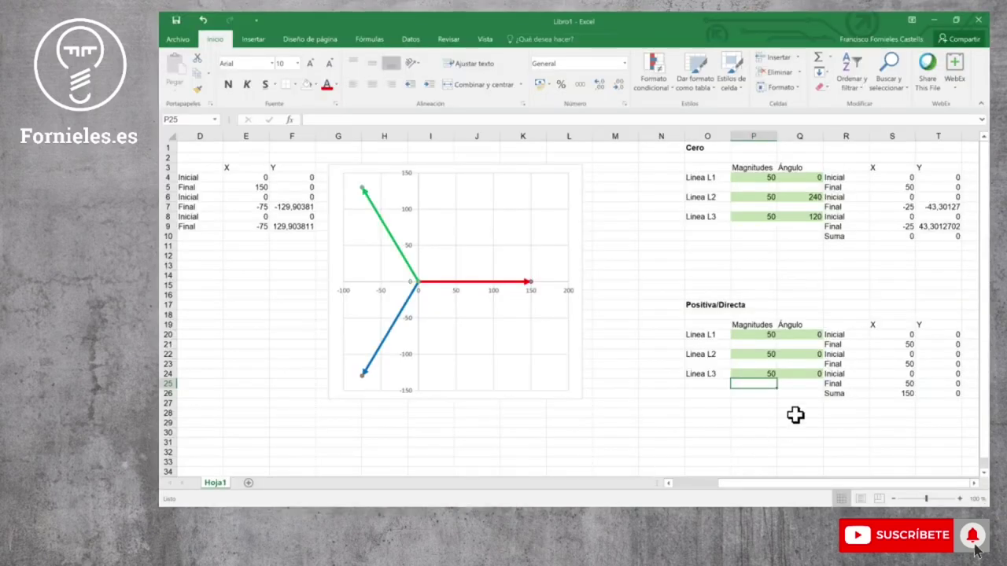
pyautogui.click(810, 334)
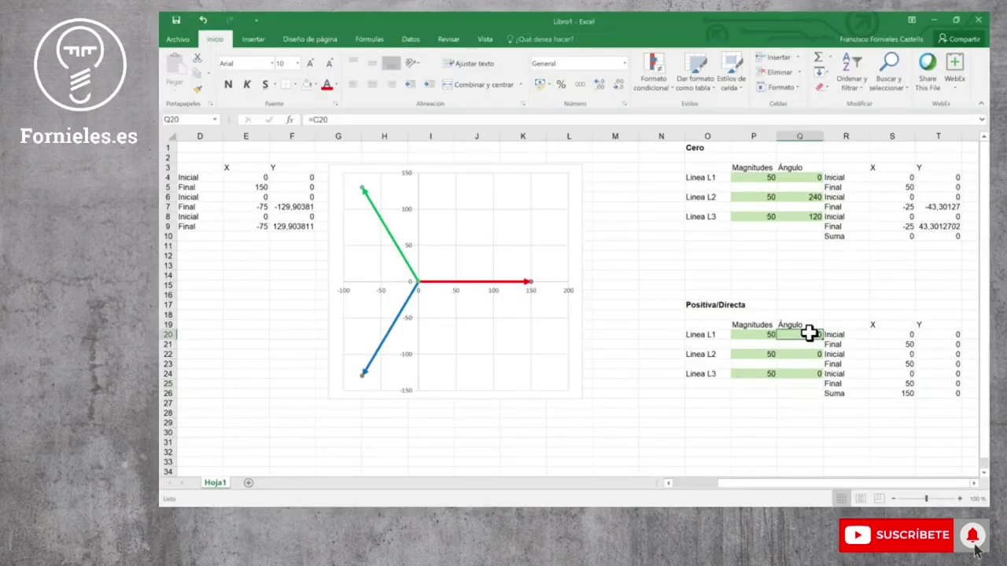
pyautogui.write('=')
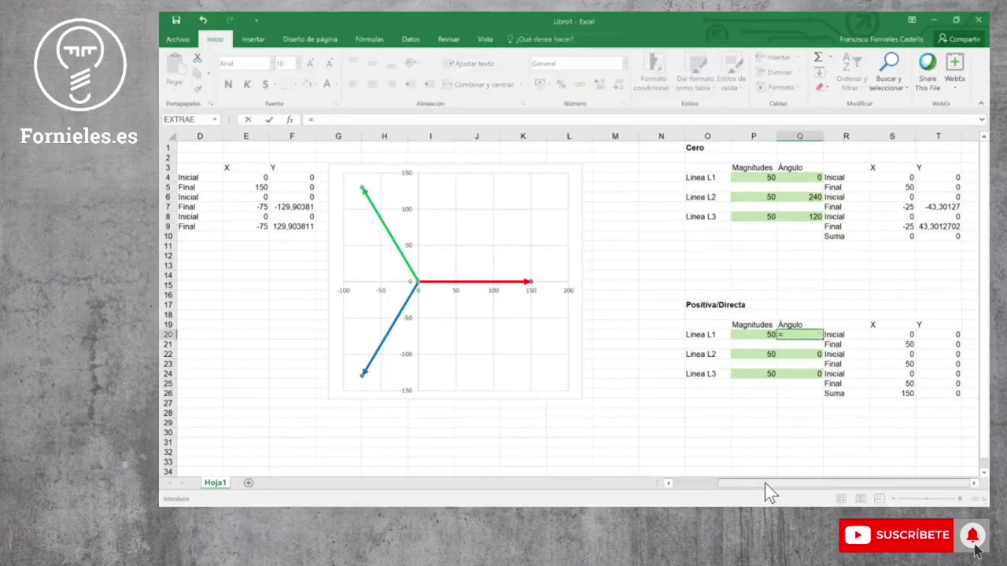
pyautogui.moveTo(764, 483); pyautogui.dragTo(713, 458)
pyautogui.click(300, 179)
pyautogui.press('Return')
# Set the L2 angle Q22 to =C6+120 and L3 angle Q24 to =C8+240, both showing 360
pyautogui.click(952, 355)
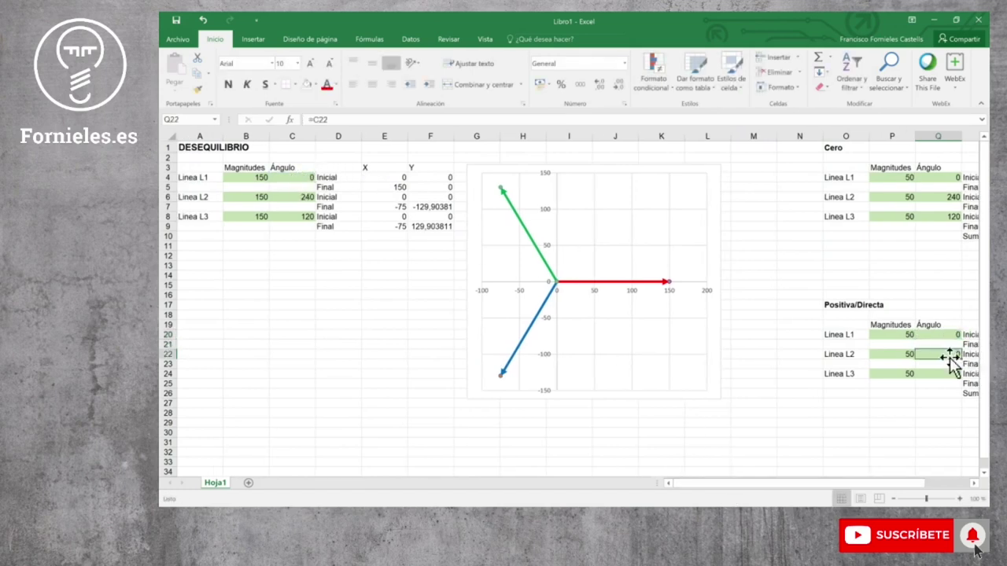
pyautogui.write('=')
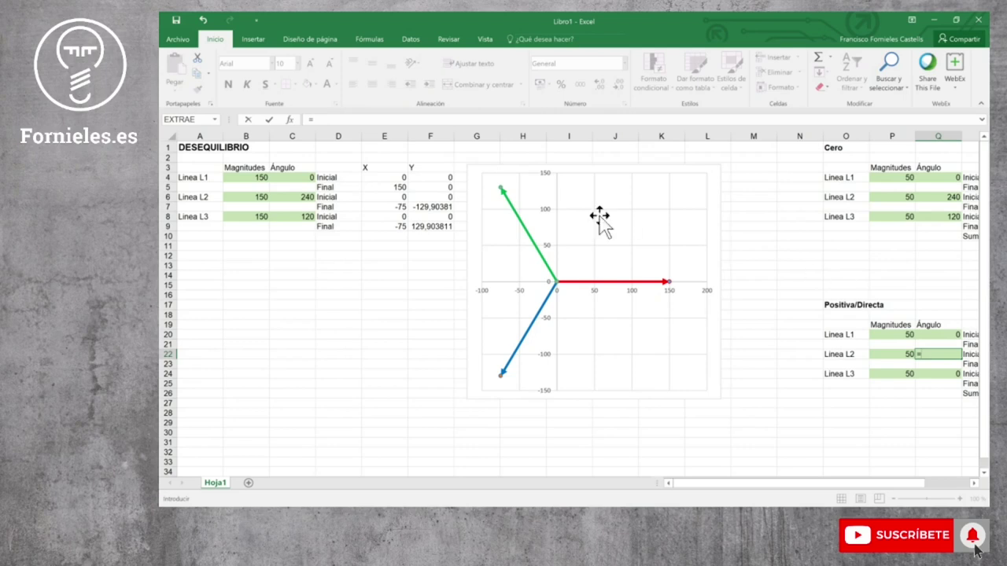
pyautogui.click(305, 197)
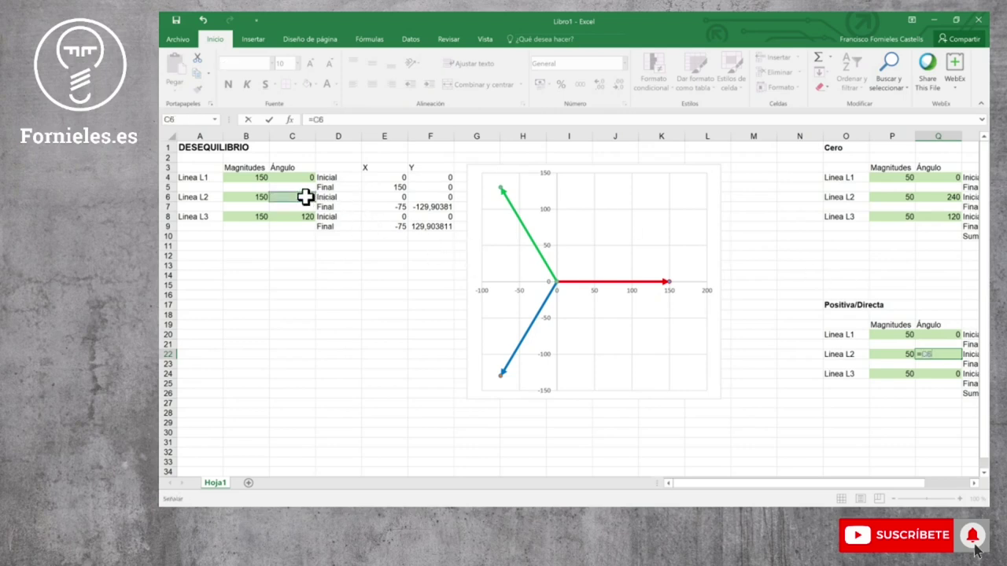
pyautogui.press('F2')
pyautogui.write('+120')
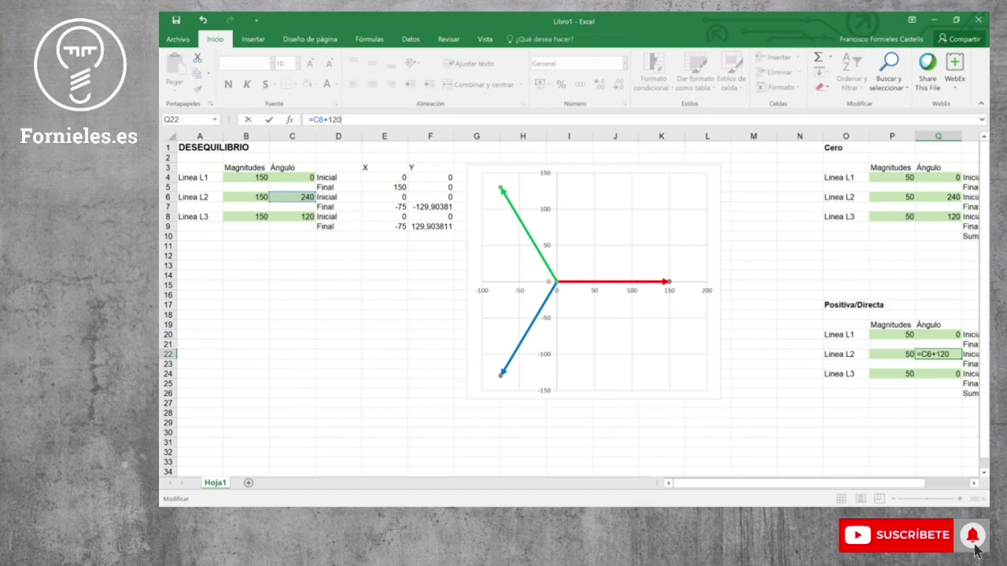
pyautogui.press('Return')
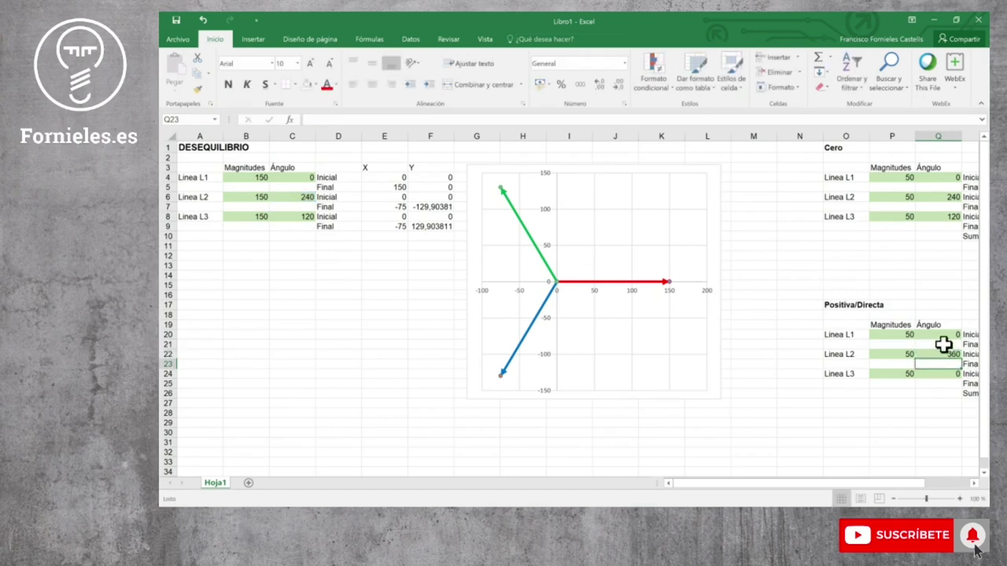
pyautogui.click(947, 374)
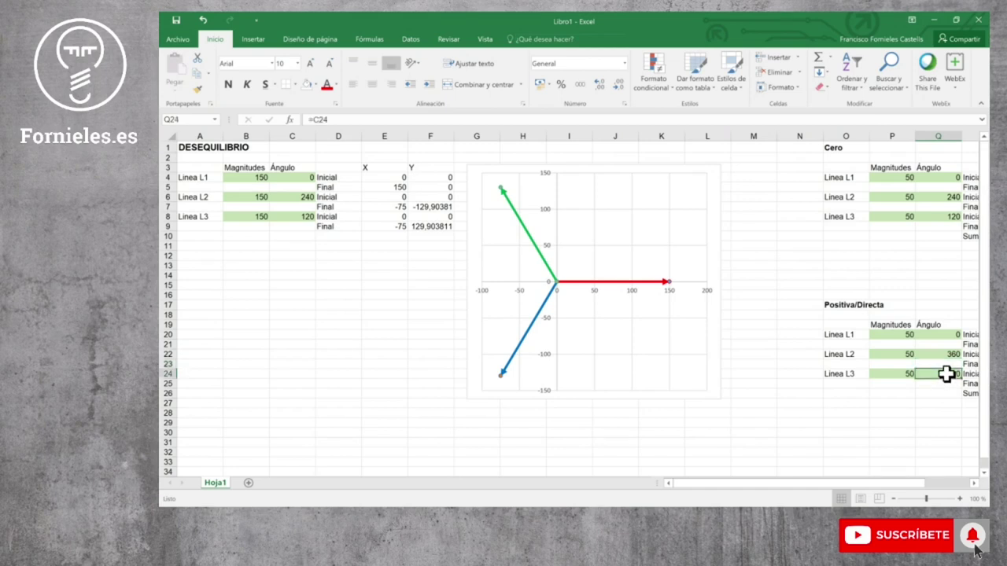
pyautogui.write('=')
pyautogui.click(302, 217)
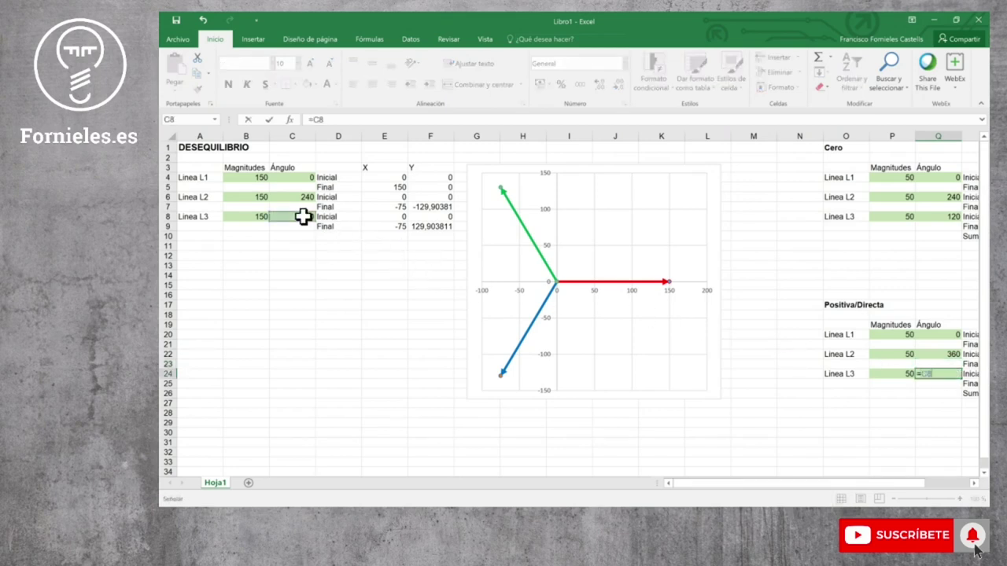
pyautogui.write('+240')
pyautogui.press('Return')
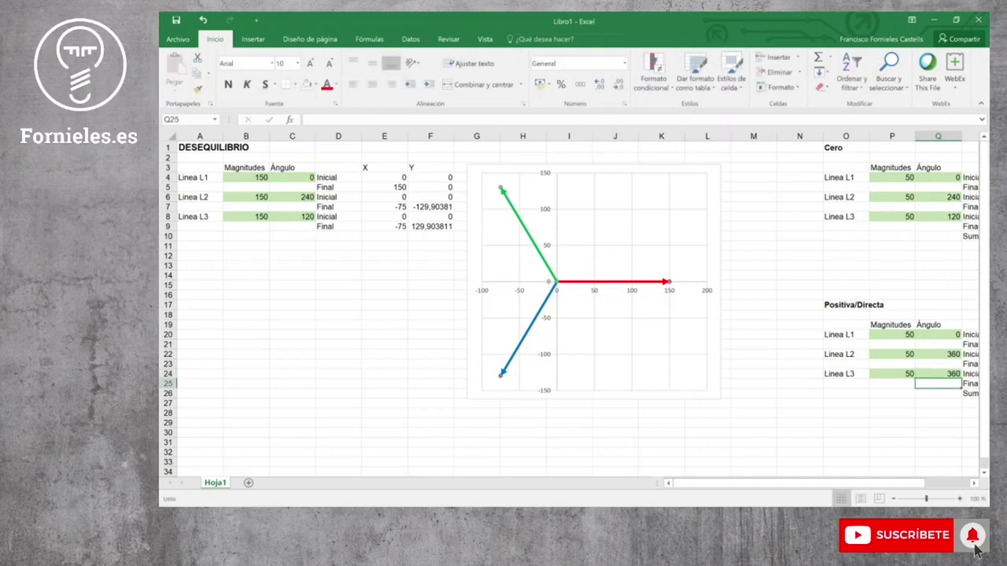
pyautogui.click(975, 484)
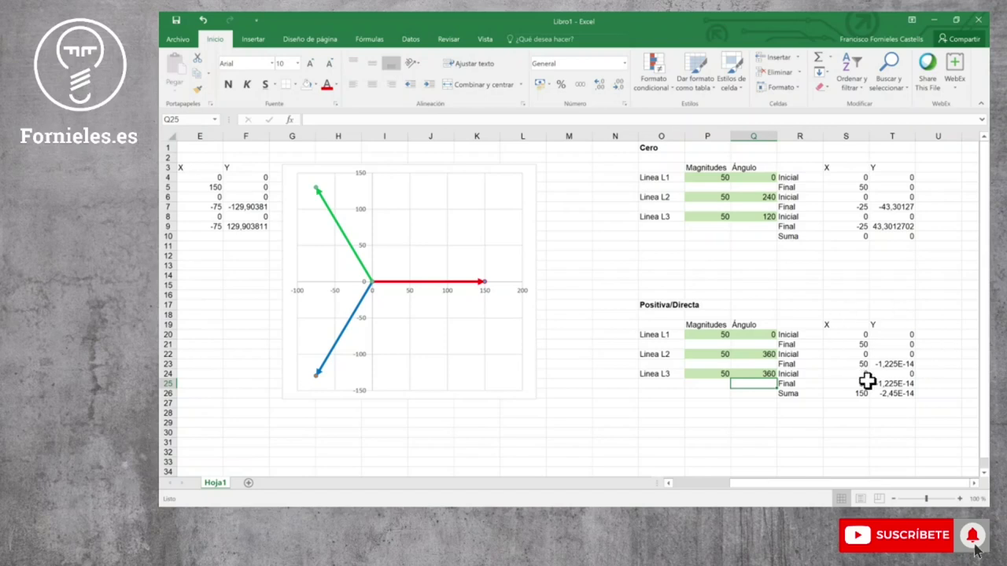
pyautogui.moveTo(848, 485); pyautogui.dragTo(787, 485)
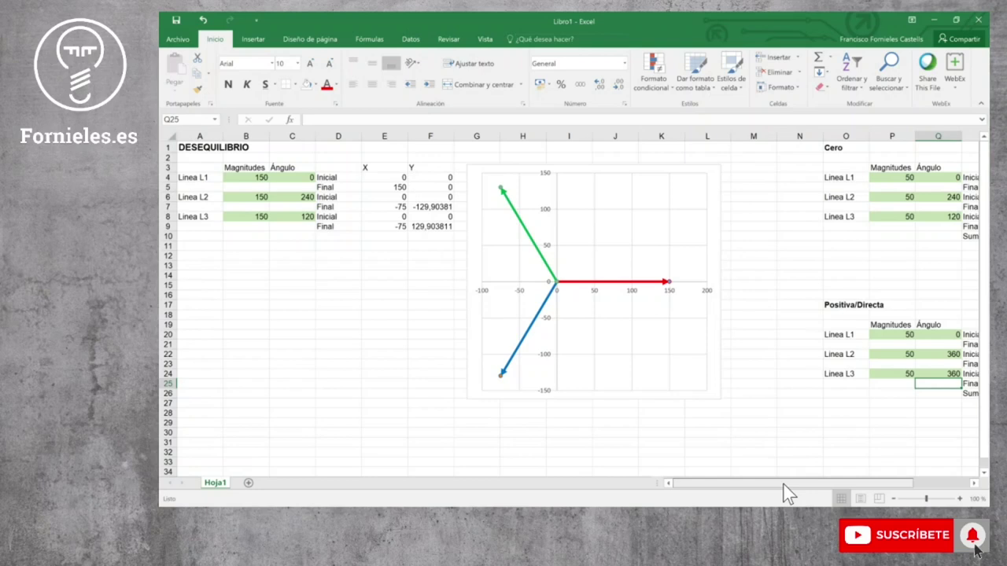
pyautogui.moveTo(783, 485); pyautogui.dragTo(919, 485)
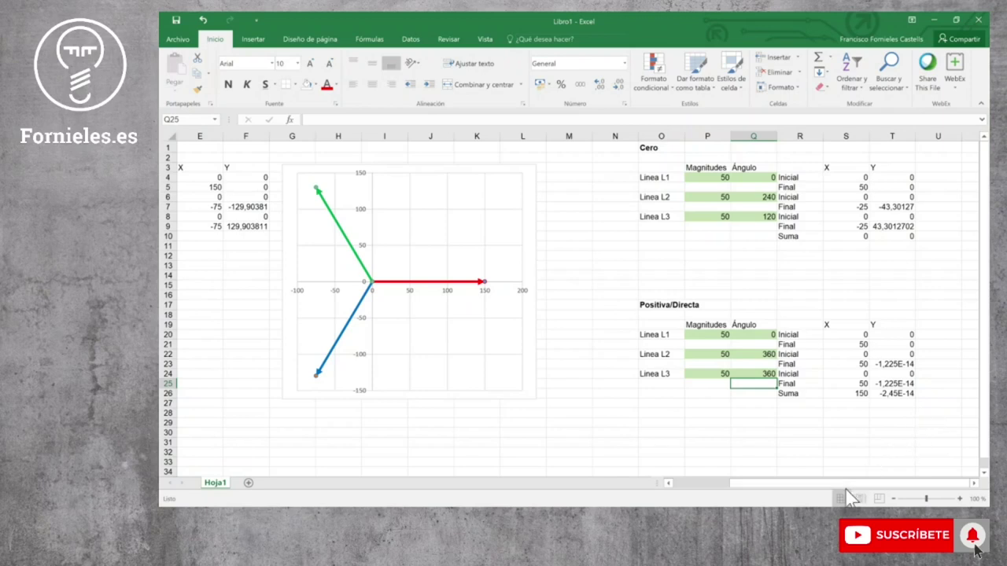
pyautogui.moveTo(814, 486); pyautogui.dragTo(755, 492)
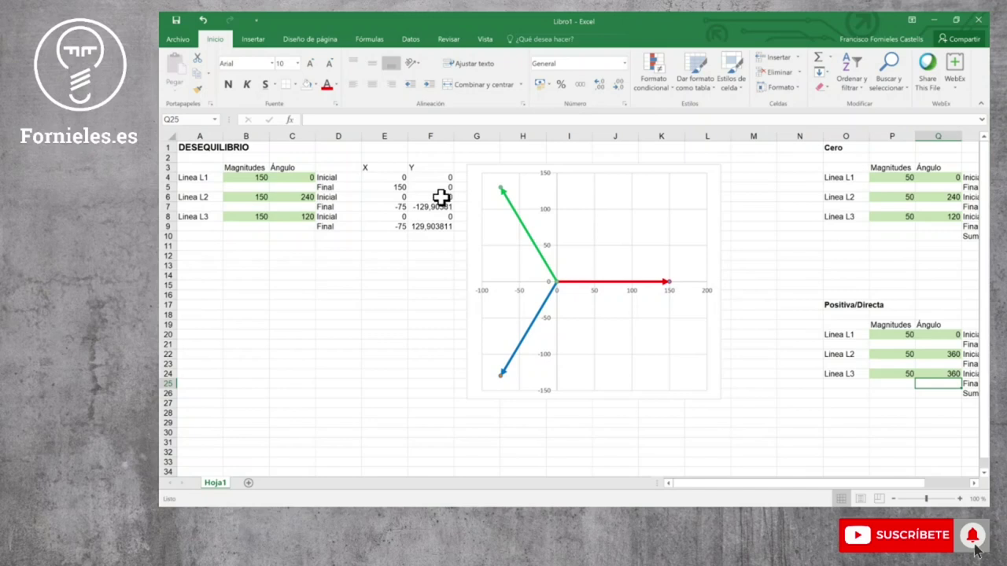
pyautogui.moveTo(922, 485); pyautogui.dragTo(948, 484)
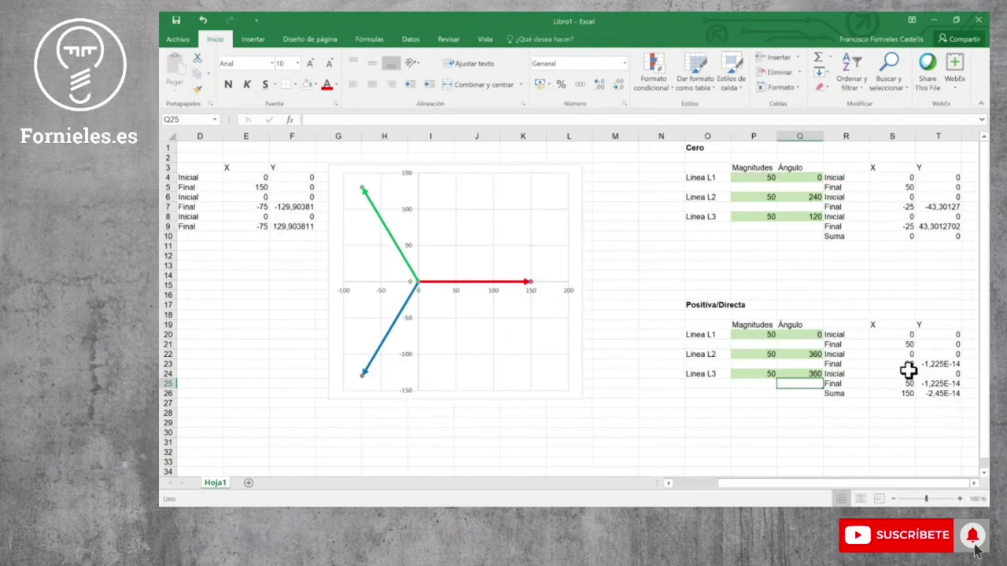
pyautogui.click(944, 363)
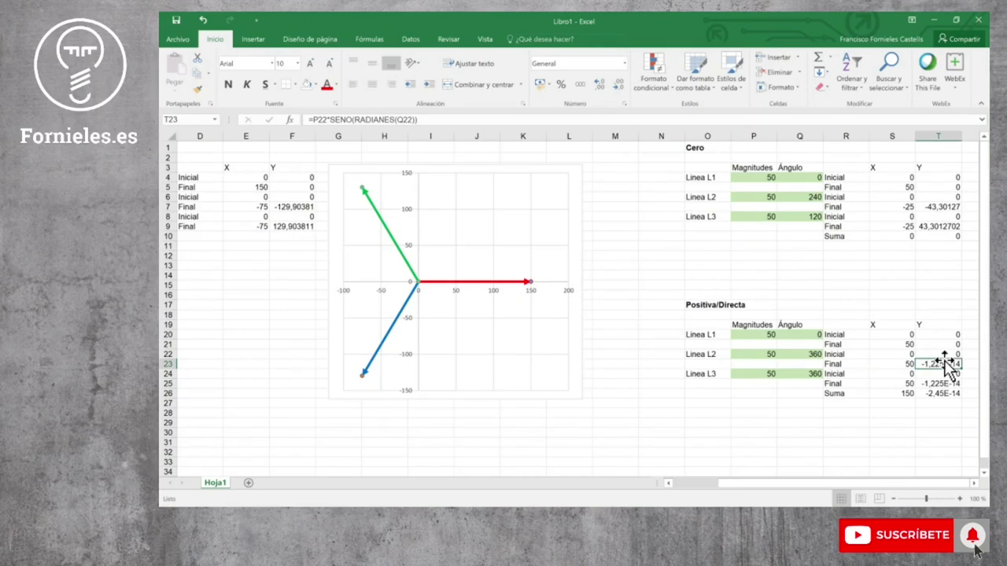
pyautogui.click(806, 354)
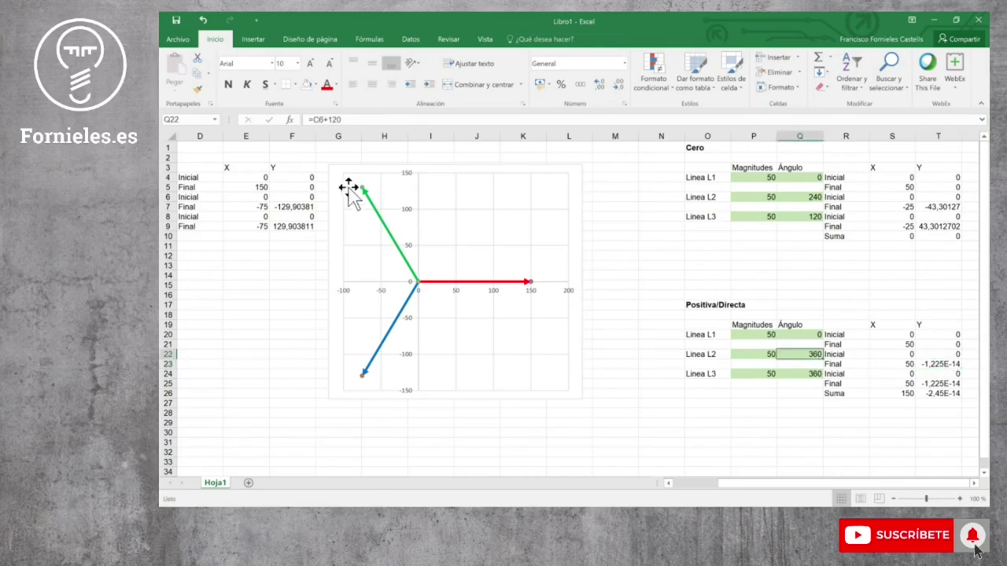
pyautogui.click(340, 120)
pyautogui.press('Return')
pyautogui.click(857, 413)
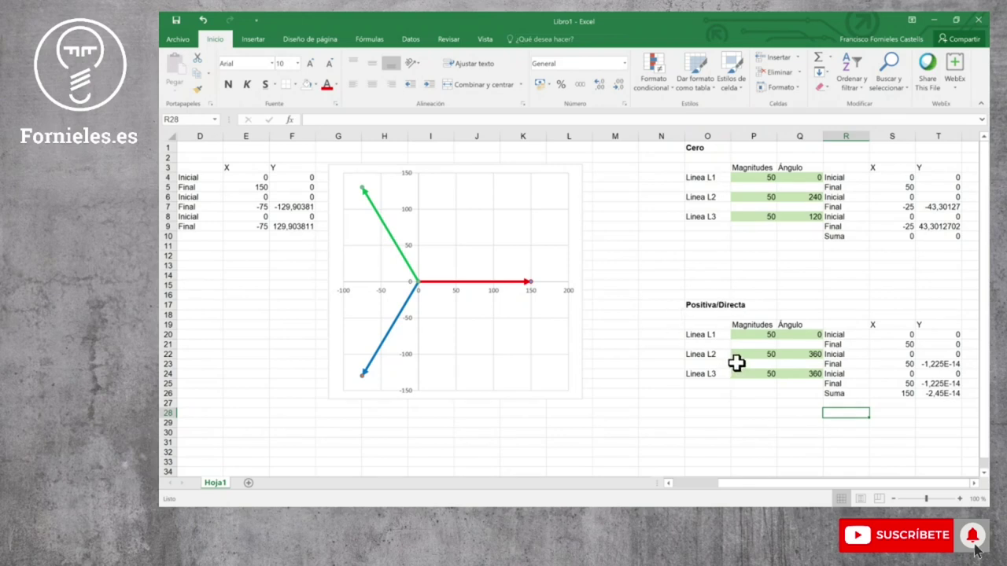
pyautogui.moveTo(765, 483); pyautogui.dragTo(692, 477)
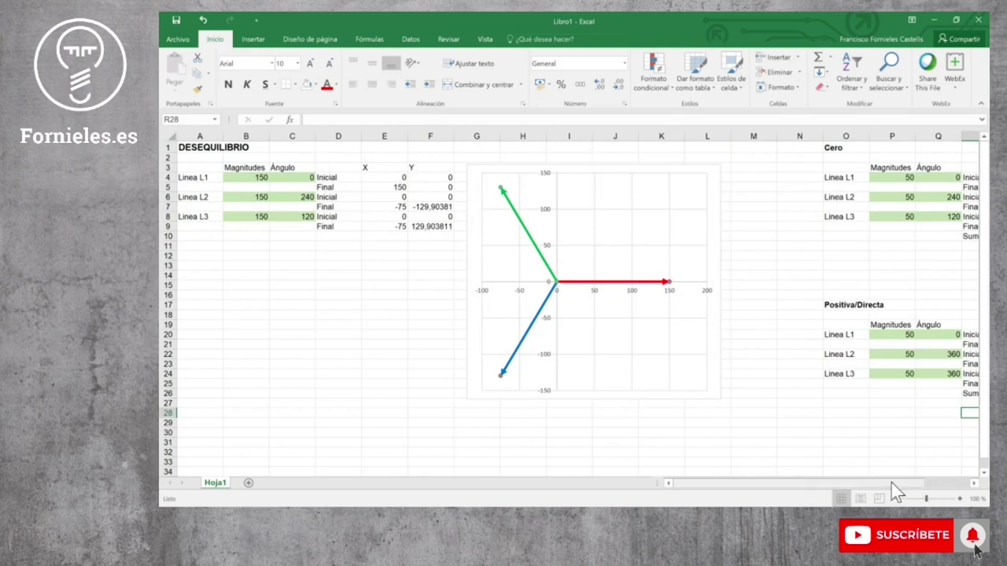
pyautogui.moveTo(881, 482); pyautogui.dragTo(931, 477)
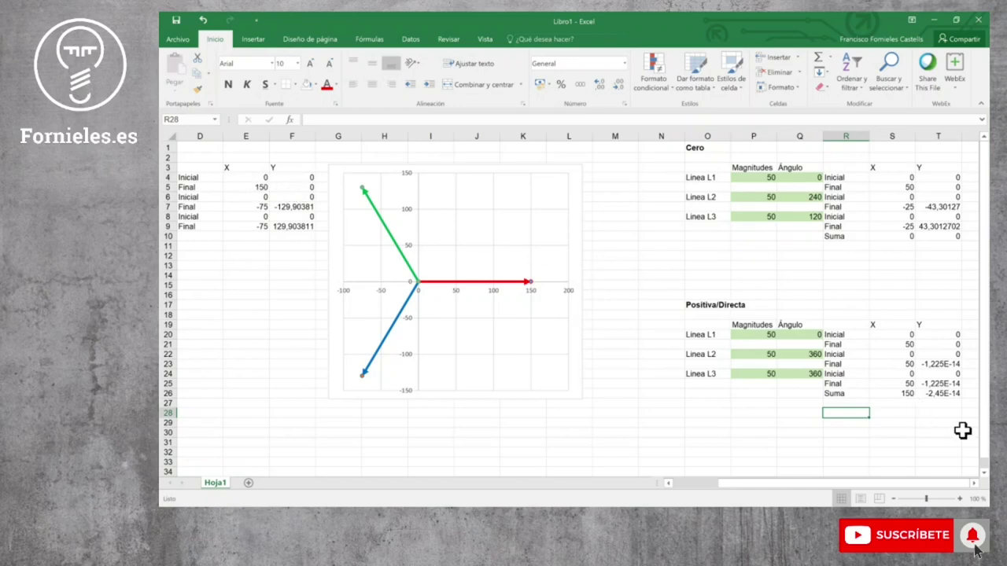
pyautogui.scroll(-1, 963, 430)
pyautogui.scroll(-1, 963, 430)
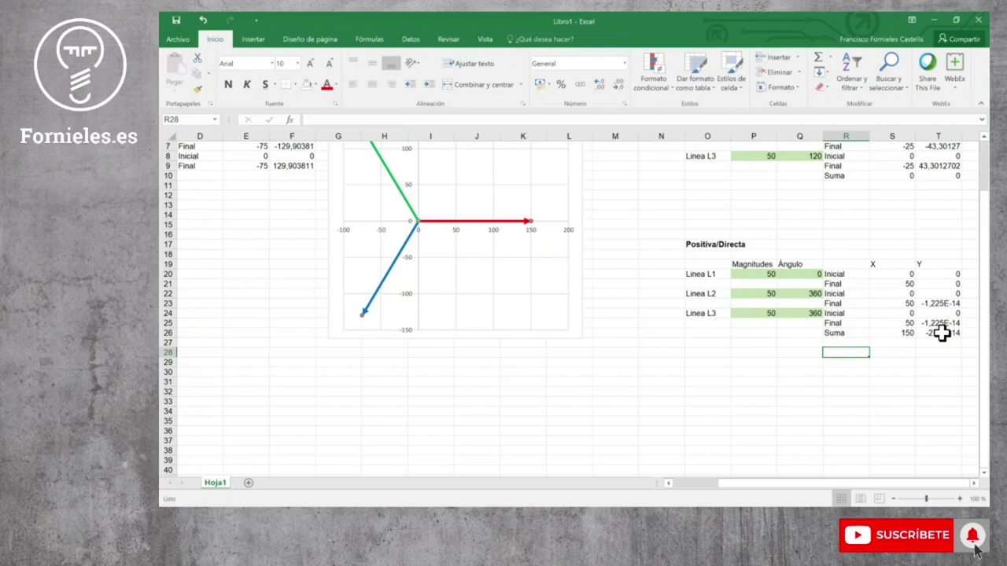
pyautogui.moveTo(941, 333)
pyautogui.mouseDown()
pyautogui.moveTo(873, 259)
pyautogui.moveTo(707, 248)
pyautogui.mouseUp()
# Paste a copy of the Positiva/Directa table O17:T26 starting at O30
pyautogui.hotkey('ctrl', 'c')
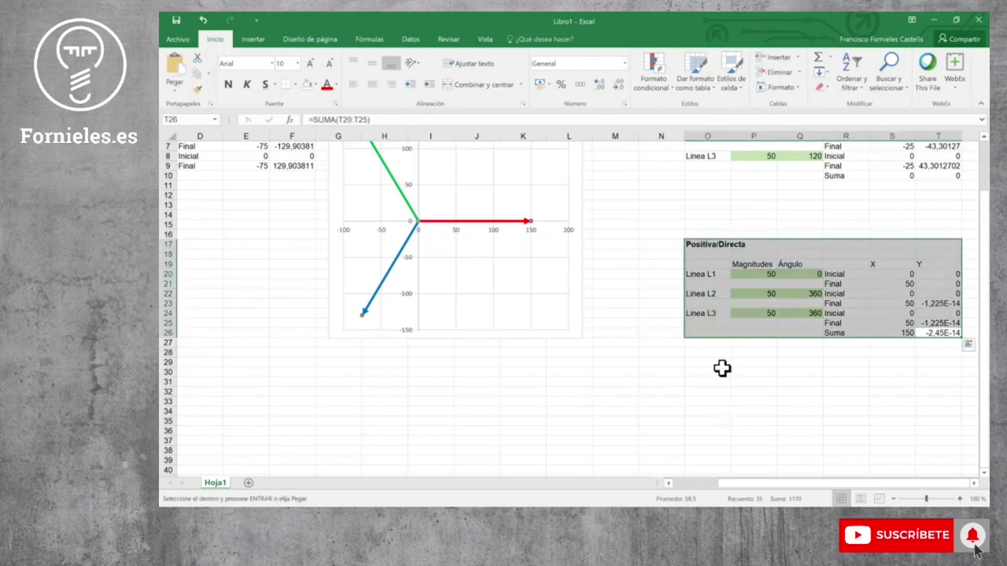
pyautogui.click(714, 375)
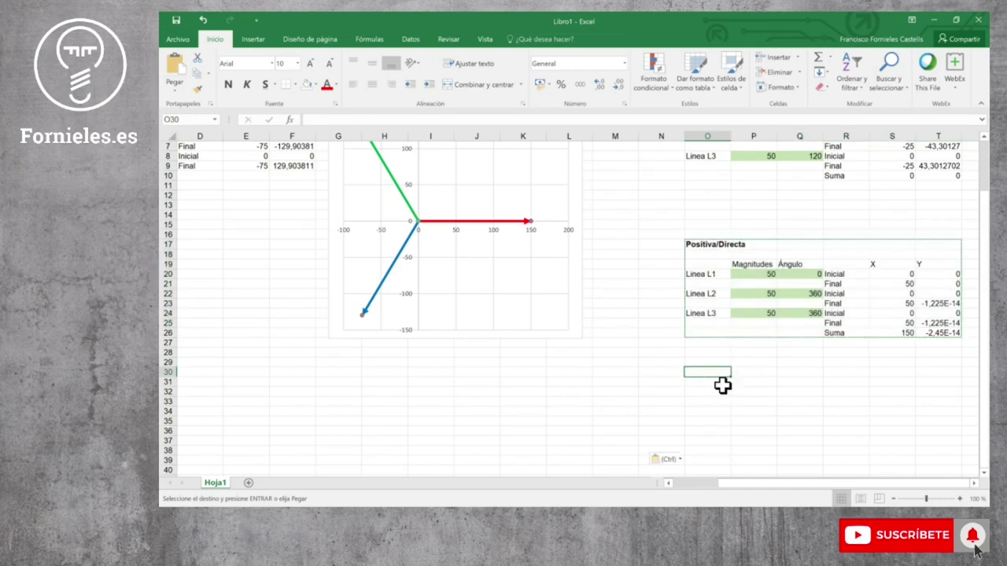
pyautogui.hotkey('ctrl', 'v')
pyautogui.press('Escape')
# Re-enter the SUMA formulas in S26 and T26 of the Positiva/Directa table
pyautogui.click(892, 333)
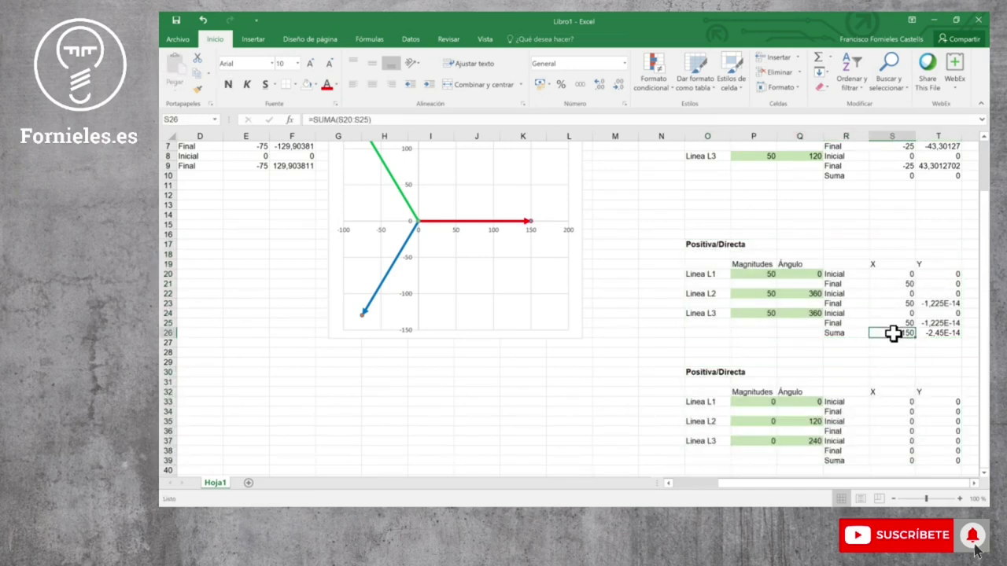
pyautogui.press('F2')
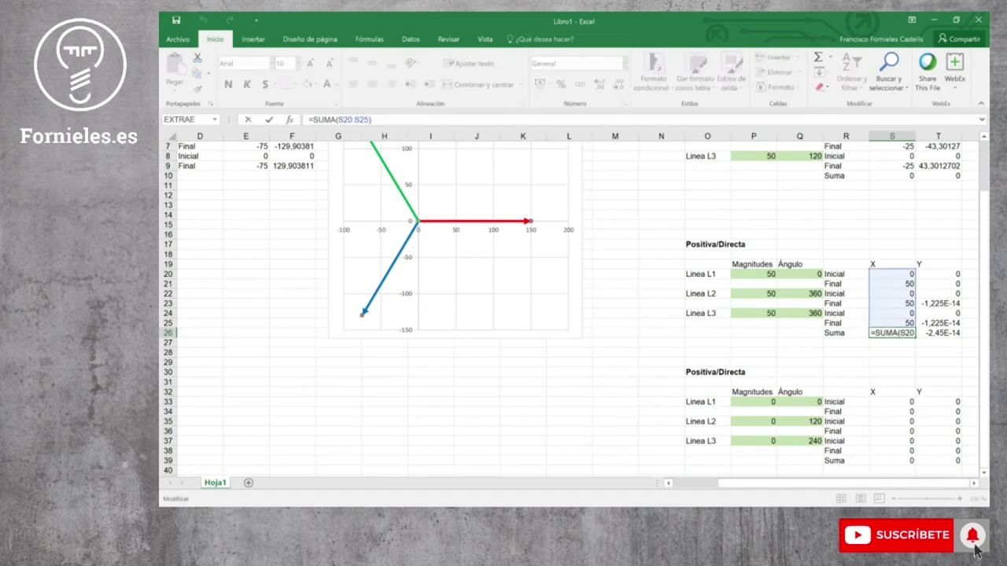
pyautogui.press('Return')
pyautogui.click(955, 333)
pyautogui.press('F2')
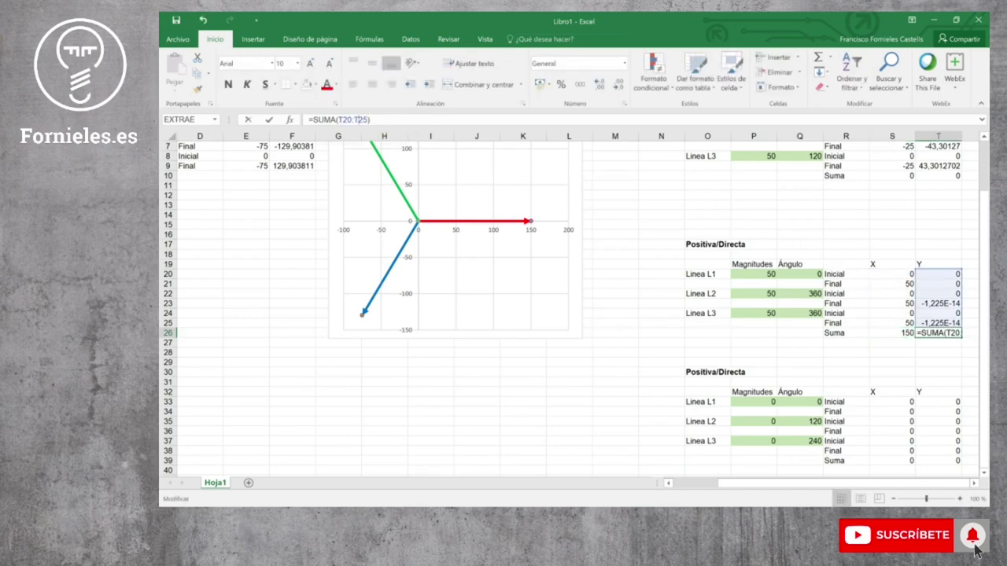
pyautogui.hotkey('ctrl', 'Return')
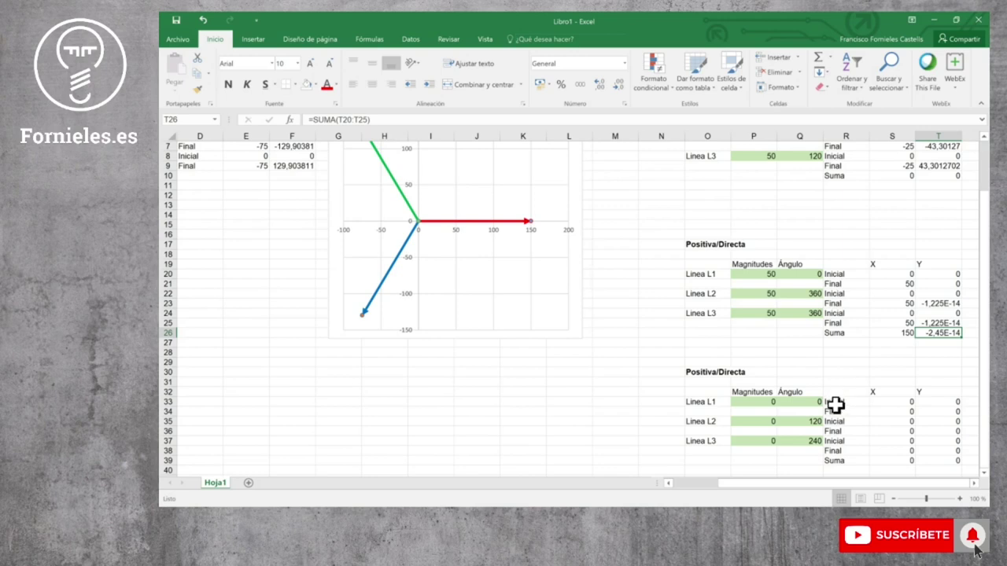
pyautogui.click(748, 401)
# Set the copied table's L1 magnitude in P33 to =B4/3, showing 50
pyautogui.write('=')
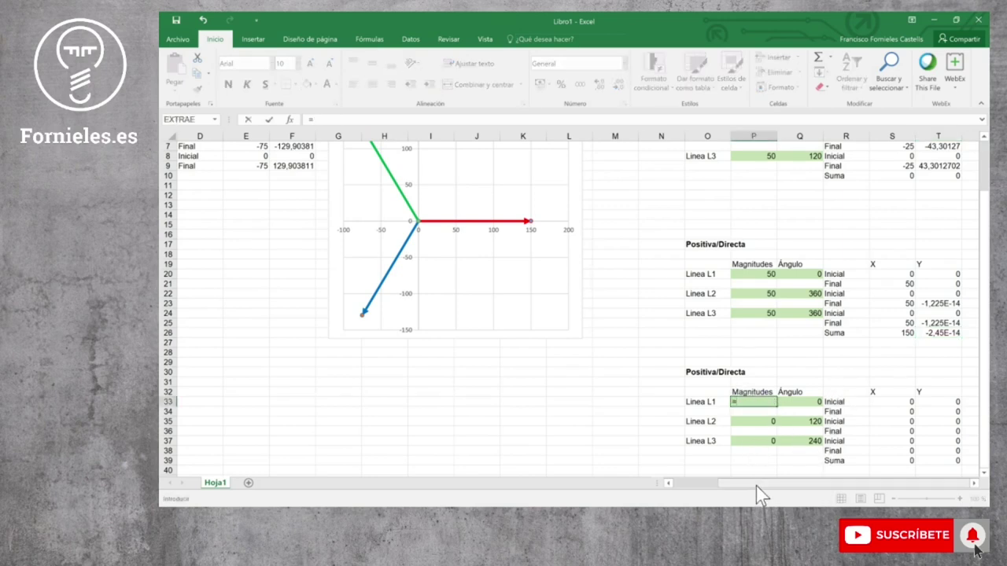
pyautogui.moveTo(756, 486); pyautogui.dragTo(647, 476)
pyautogui.scroll(2, 462, 286)
pyautogui.click(256, 180)
pyautogui.write('/3')
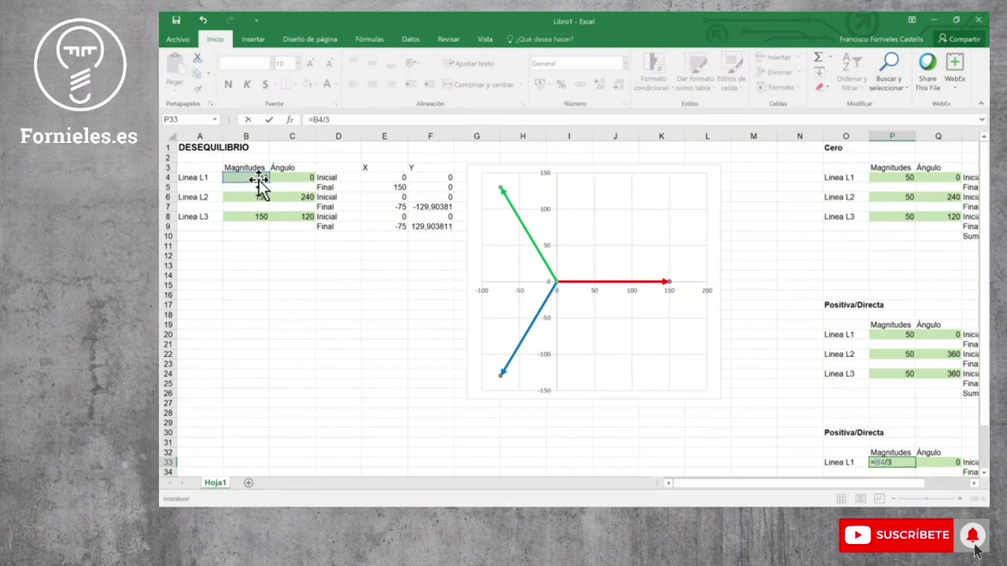
pyautogui.press('Return')
# Set the L2 and L3 magnitudes in P35 and P37 to one third of B6 and B8, both 50
pyautogui.scroll(-3, 881, 377)
pyautogui.click(894, 392)
pyautogui.write('=')
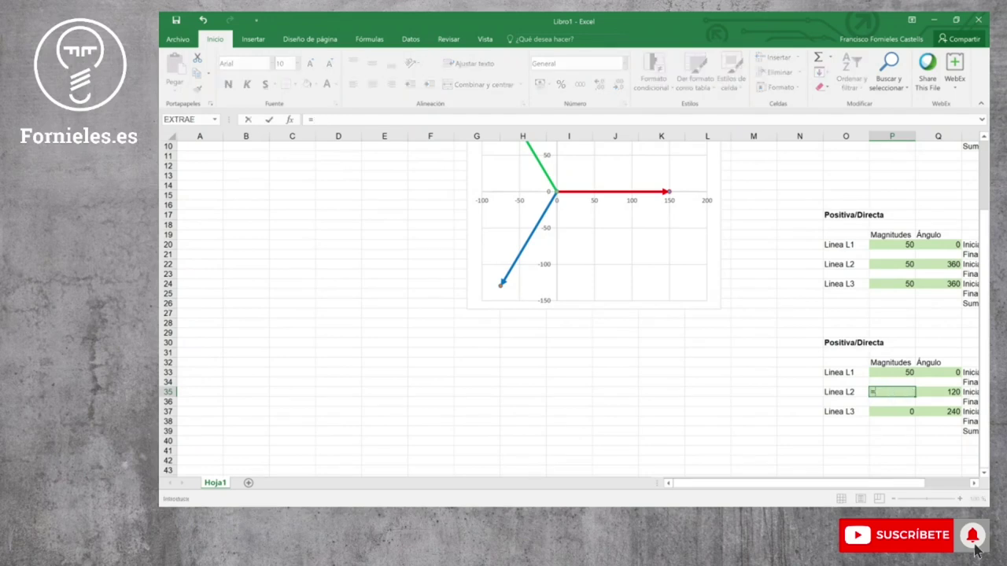
pyautogui.scroll(3, 893, 392)
pyautogui.click(256, 198)
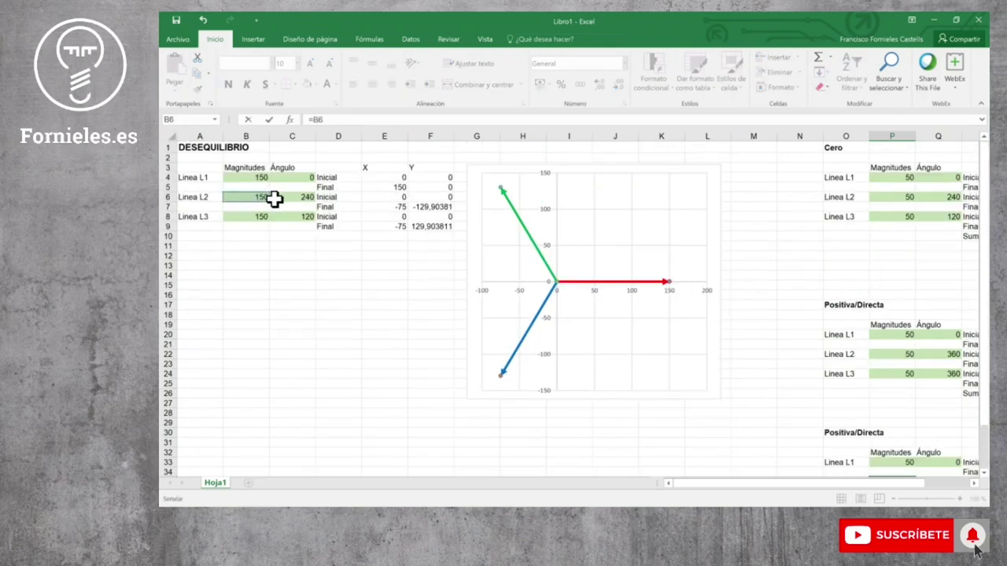
pyautogui.write('/3')
pyautogui.press('Return')
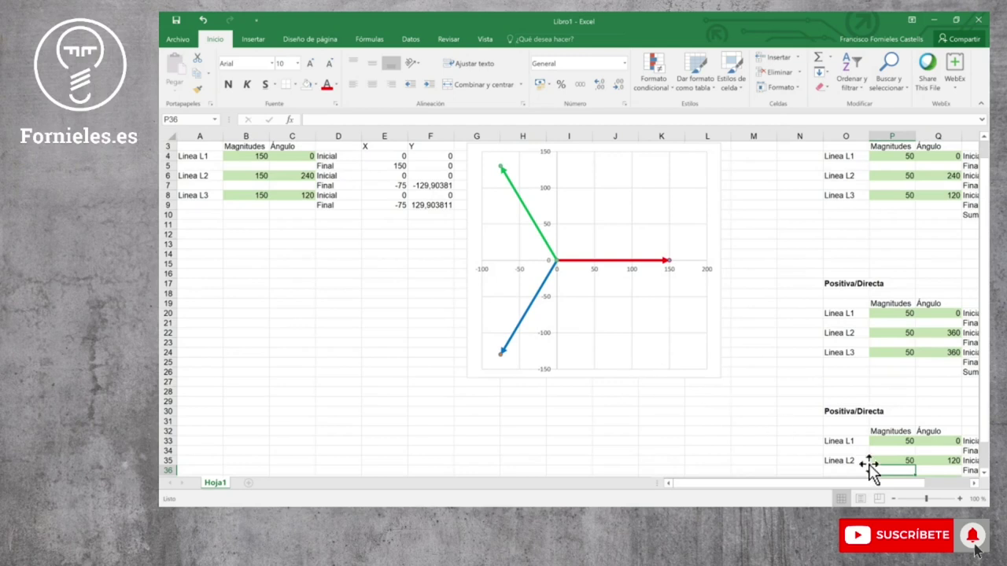
pyautogui.scroll(-2, 955, 470)
pyautogui.click(897, 422)
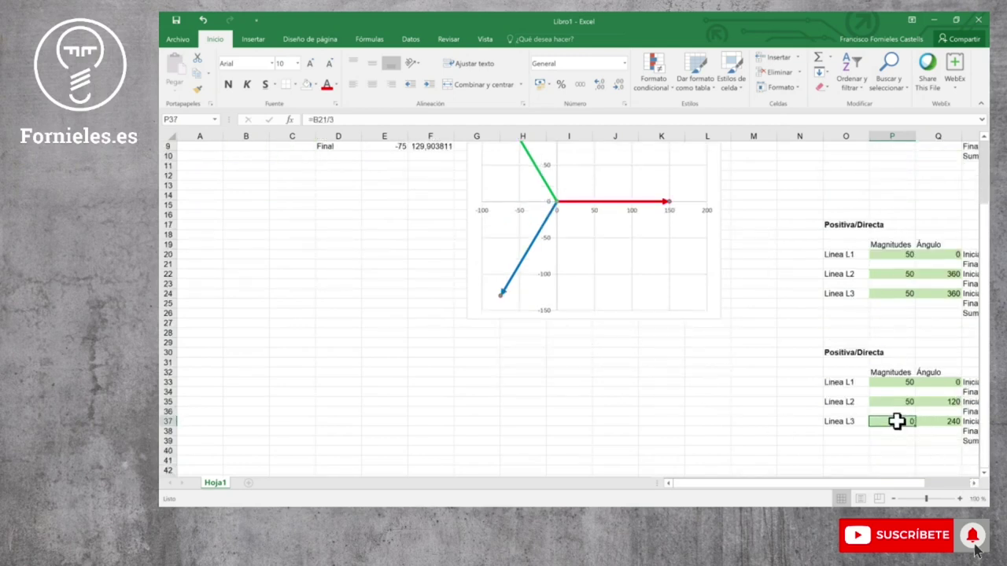
pyautogui.write('=')
pyautogui.scroll(3, 551, 299)
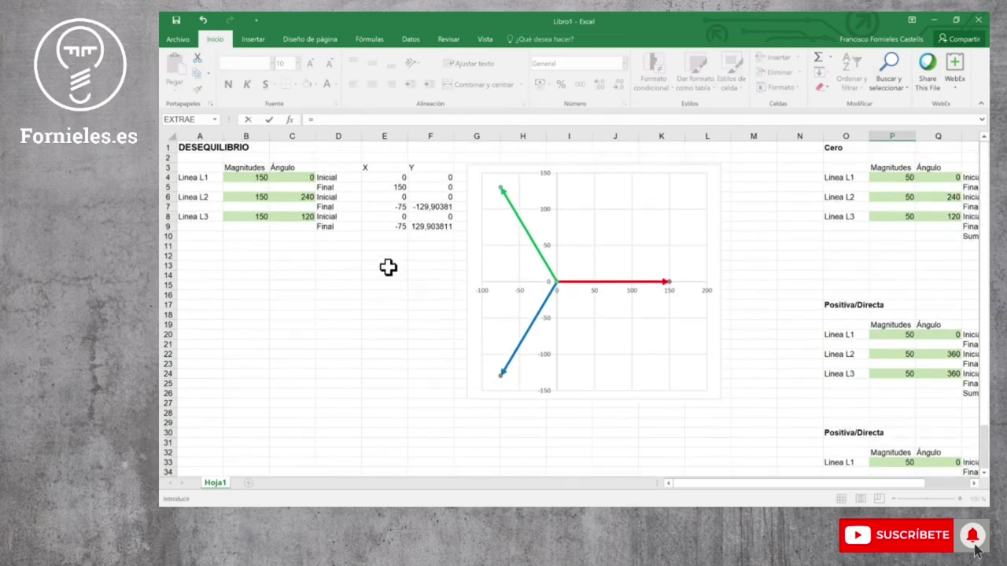
pyautogui.click(244, 218)
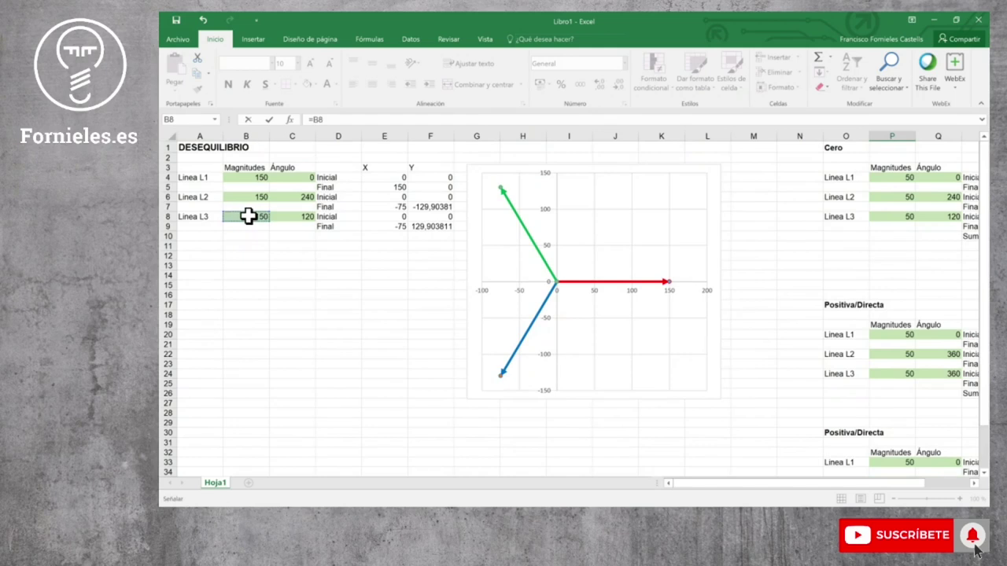
pyautogui.press('Return')
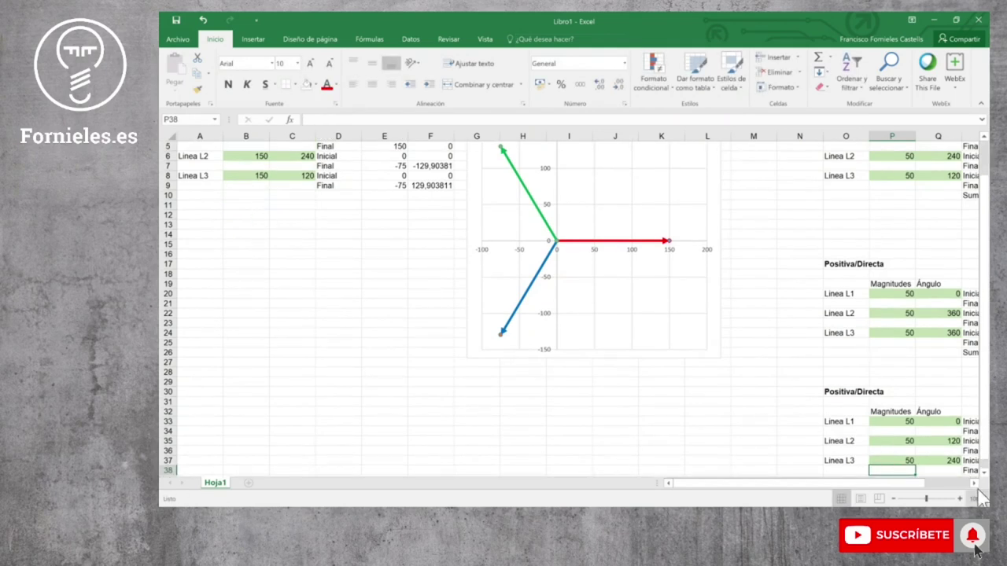
pyautogui.hscroll(2, 976, 494)
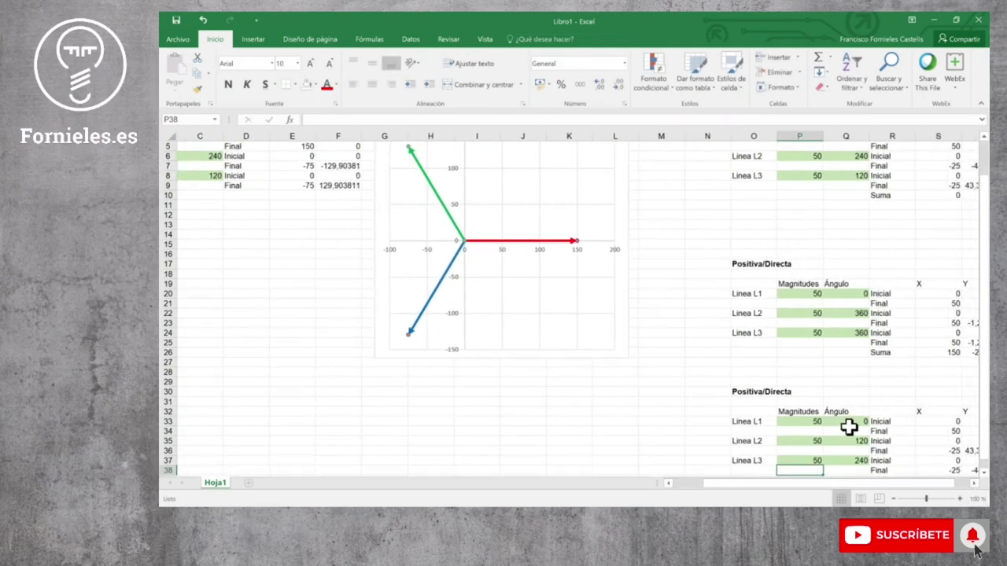
# Link the lower table's L1 angle in Q33 to C4 with =C4, showing 0
pyautogui.click(853, 425)
pyautogui.write('=')
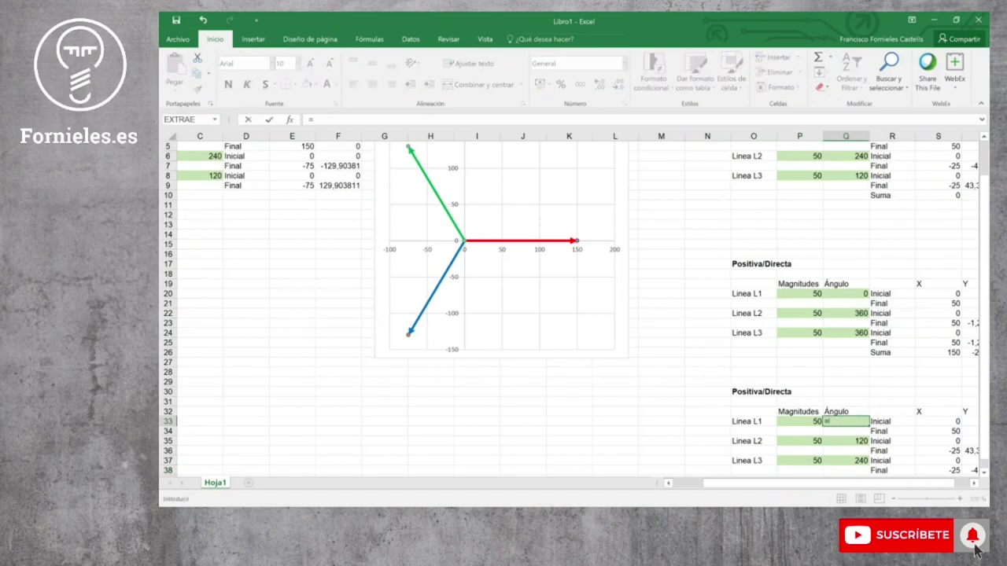
pyautogui.moveTo(869, 482); pyautogui.dragTo(814, 483)
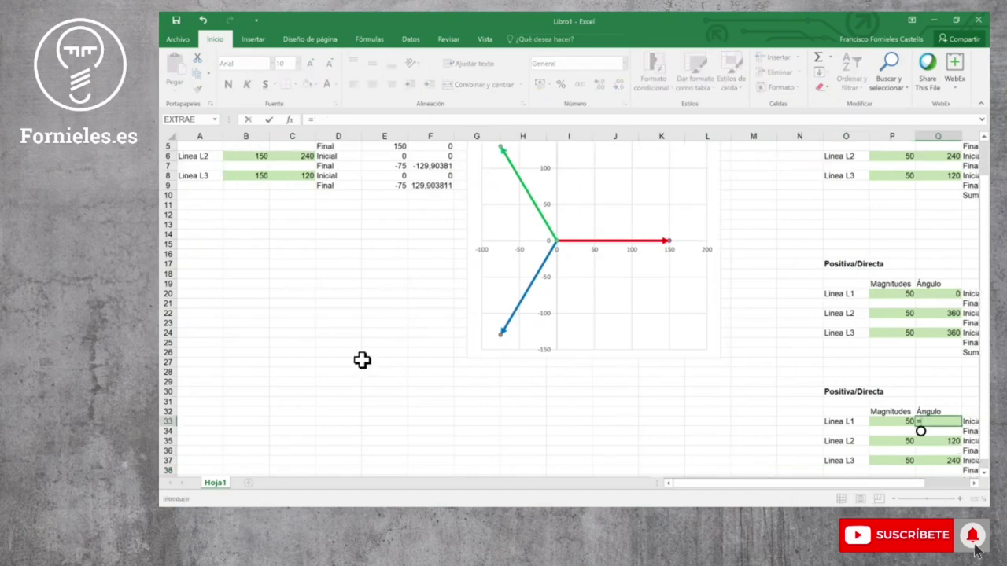
pyautogui.scroll(2, 572, 397)
pyautogui.click(299, 179)
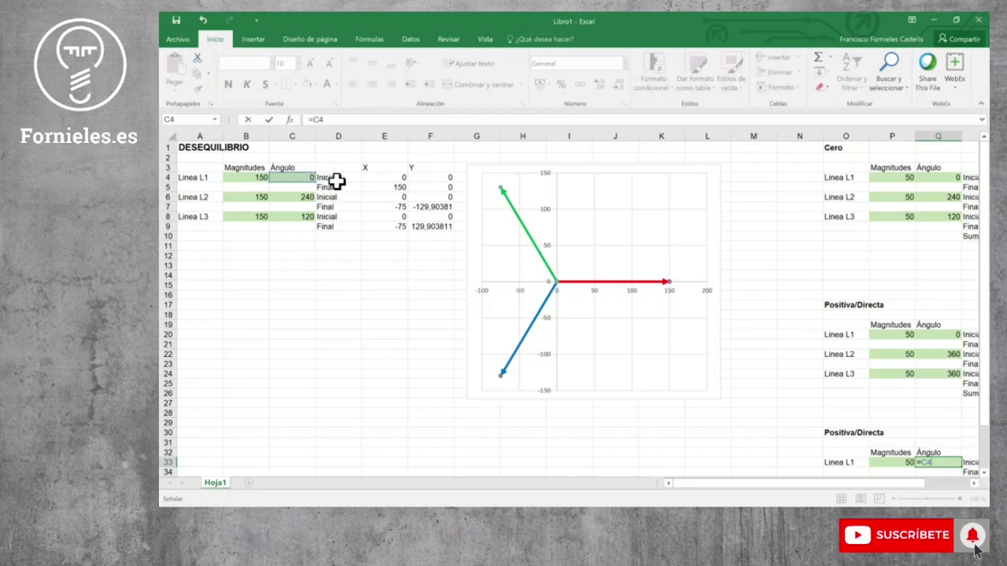
pyautogui.press('Return')
# Set the L2 angle in Q35 to =C6+240, showing 480
pyautogui.scroll(-4, 899, 339)
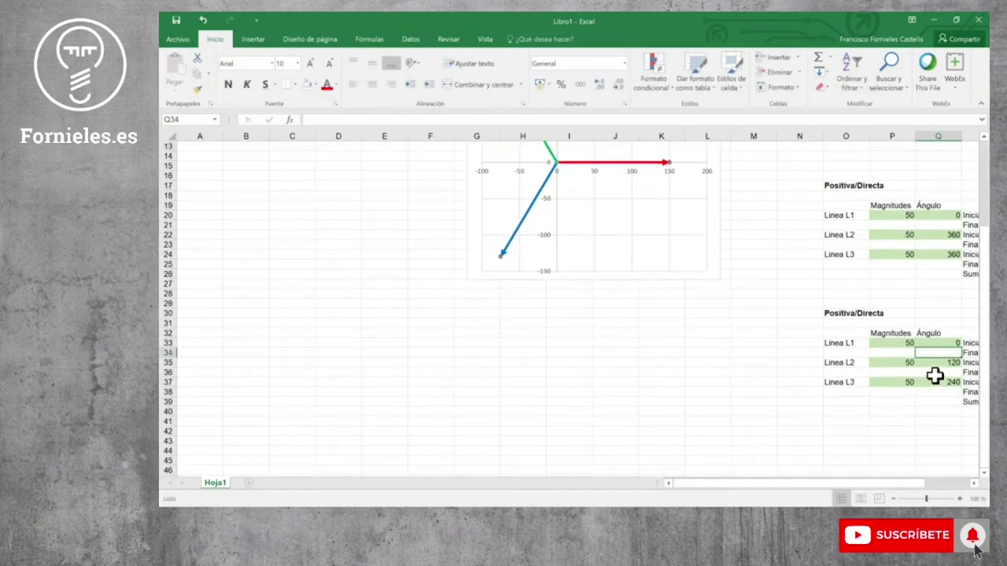
pyautogui.click(941, 366)
pyautogui.write('=')
pyautogui.click(292, 205)
pyautogui.write('+120')
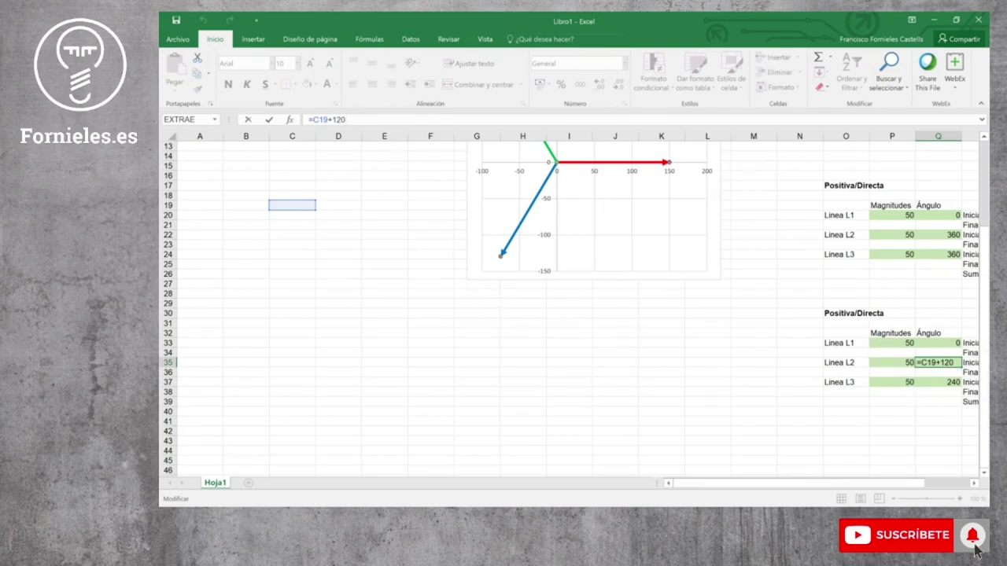
pyautogui.press('Escape')
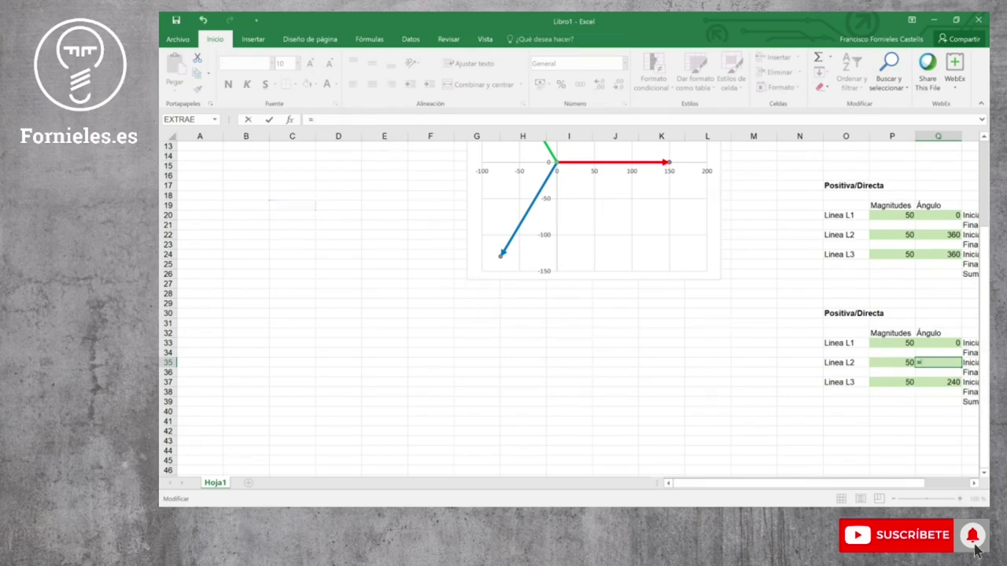
pyautogui.scroll(4, 272, 315)
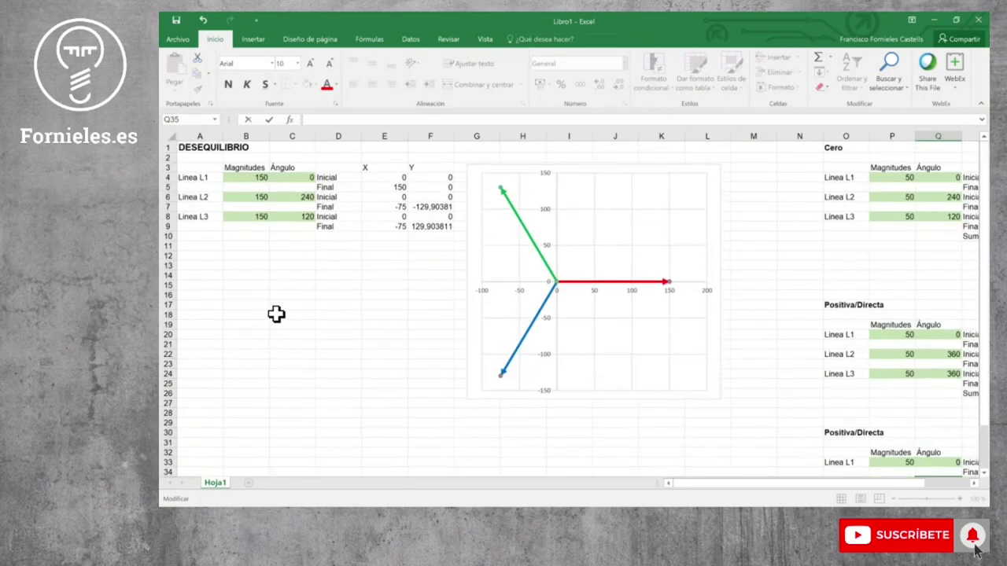
pyautogui.click(299, 197)
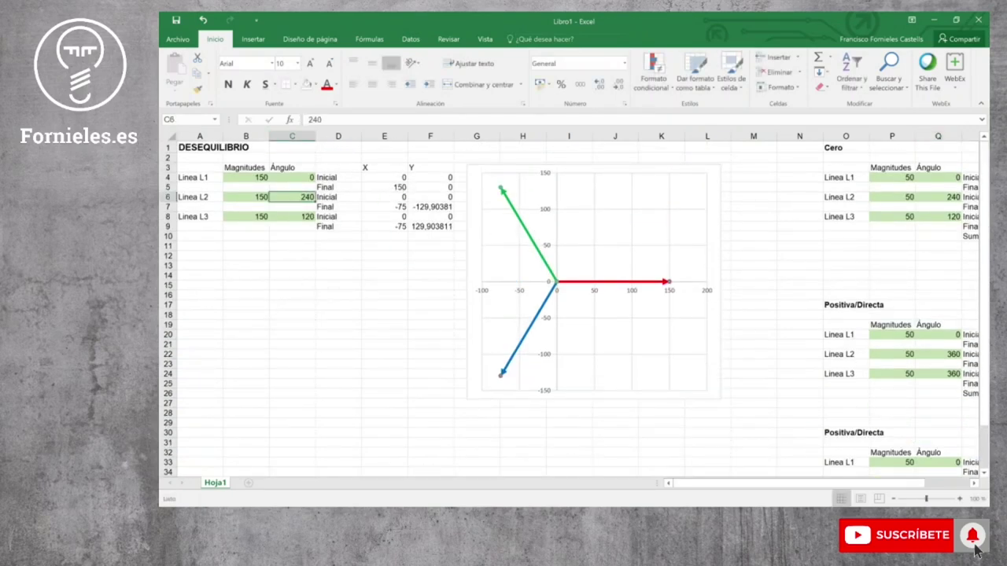
pyautogui.scroll(-3, 572, 276)
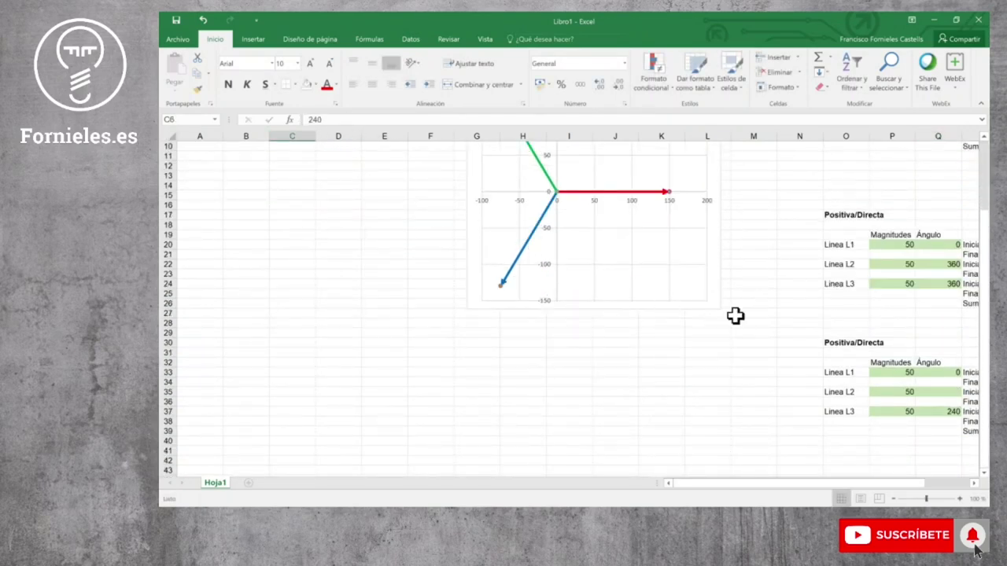
pyautogui.click(930, 392)
pyautogui.write('=')
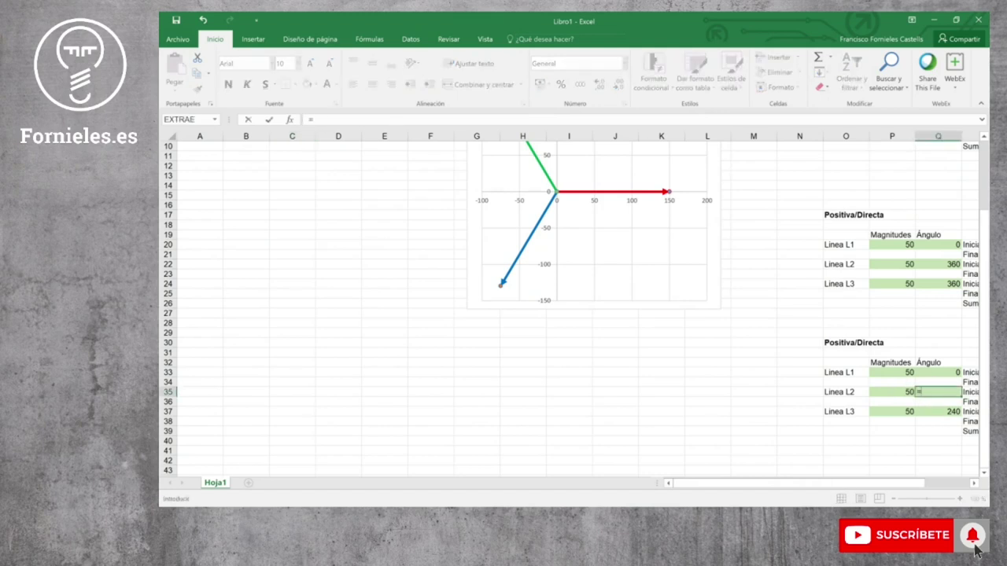
pyautogui.scroll(3, 276, 386)
pyautogui.click(305, 198)
pyautogui.write('+24')
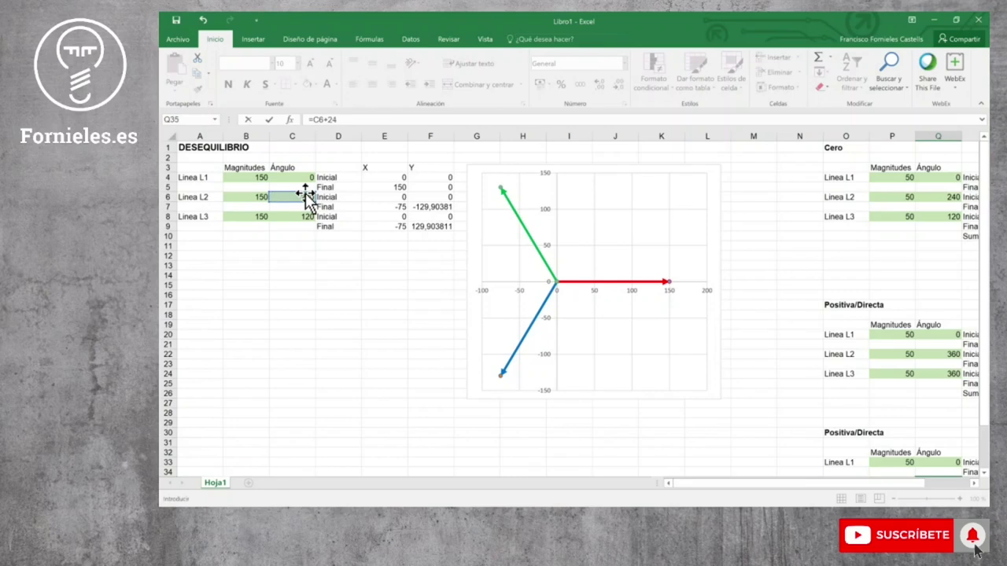
pyautogui.press('Return')
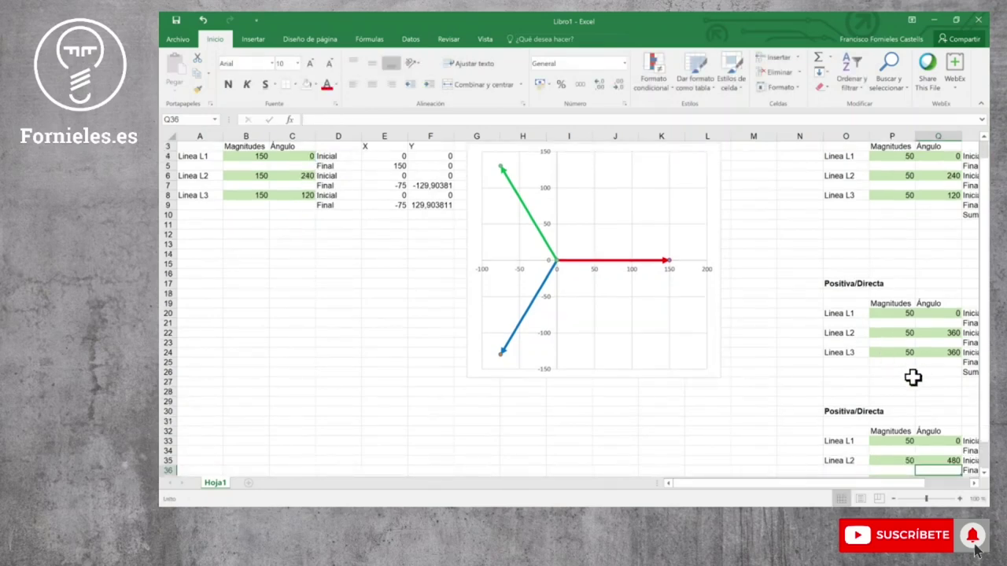
# Set the L3 angle in Q37 to =C8+120, showing 240
pyautogui.scroll(-2, 936, 393)
pyautogui.click(951, 423)
pyautogui.write('=')
pyautogui.scroll(3, 288, 286)
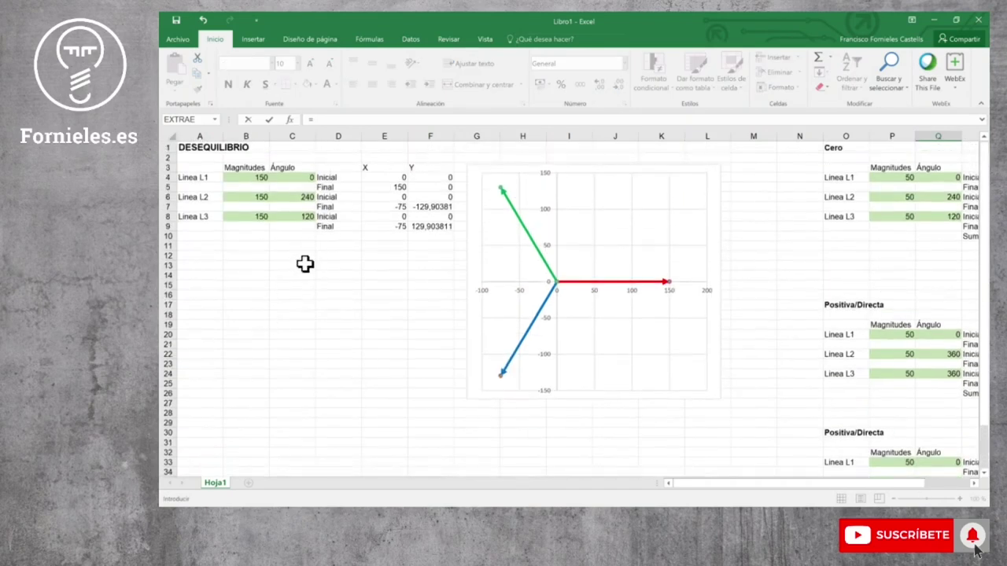
pyautogui.click(306, 216)
pyautogui.write('+120')
pyautogui.press('Return')
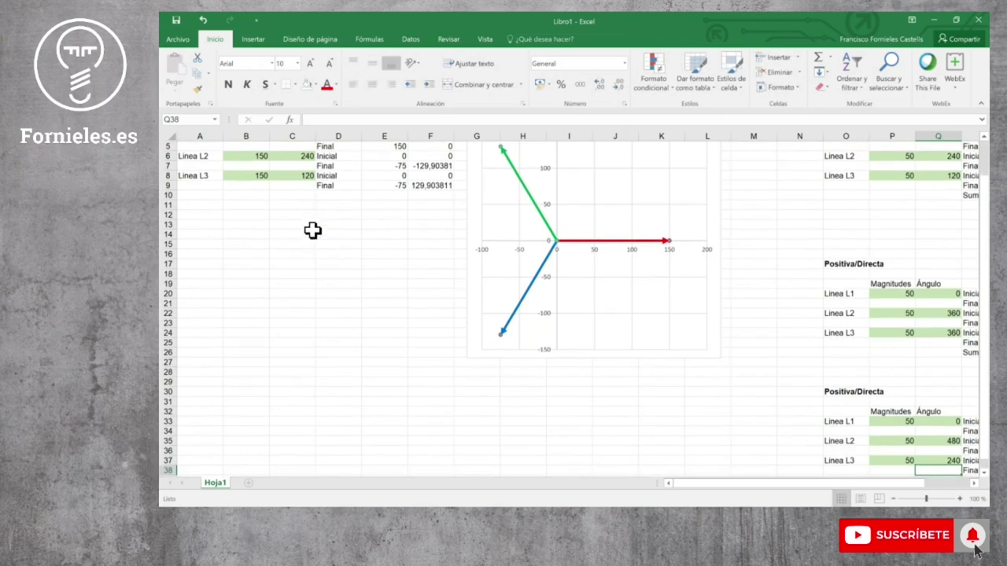
pyautogui.click(974, 482)
pyautogui.click(974, 482)
pyautogui.click(974, 483)
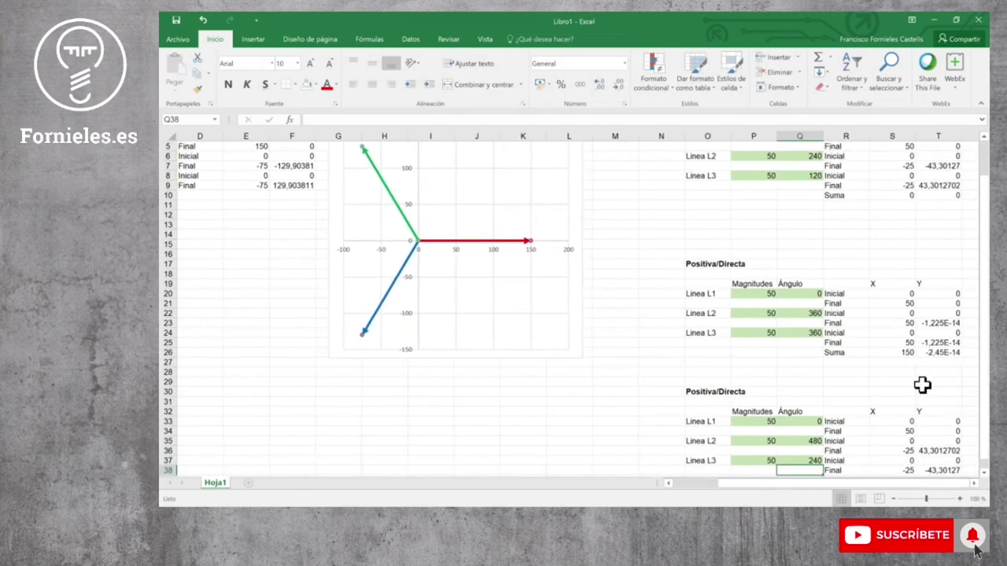
# Enter a new title in cell O30 of the lower table, typed as 'Megatova/Inversa'
pyautogui.scroll(-2, 936, 405)
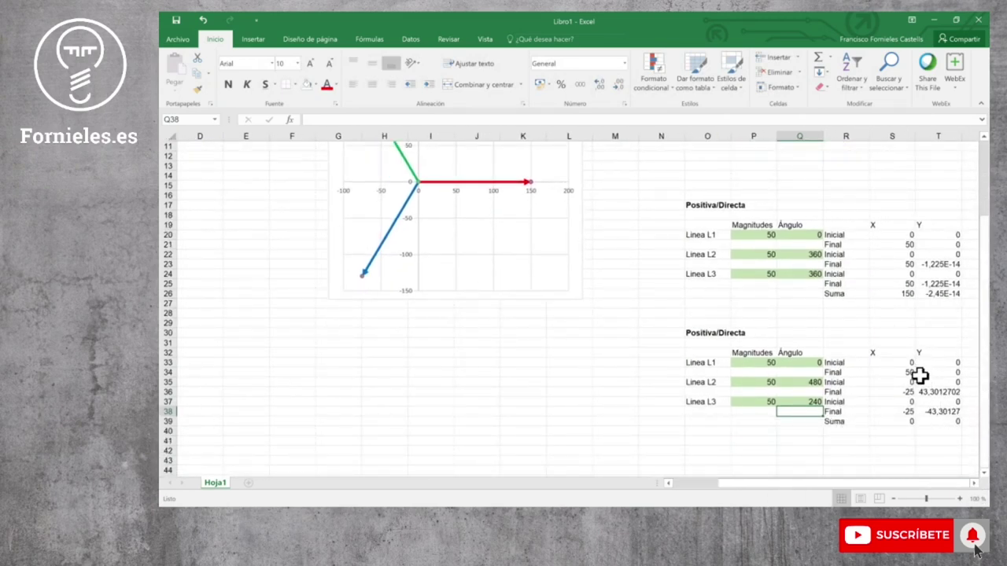
pyautogui.click(693, 332)
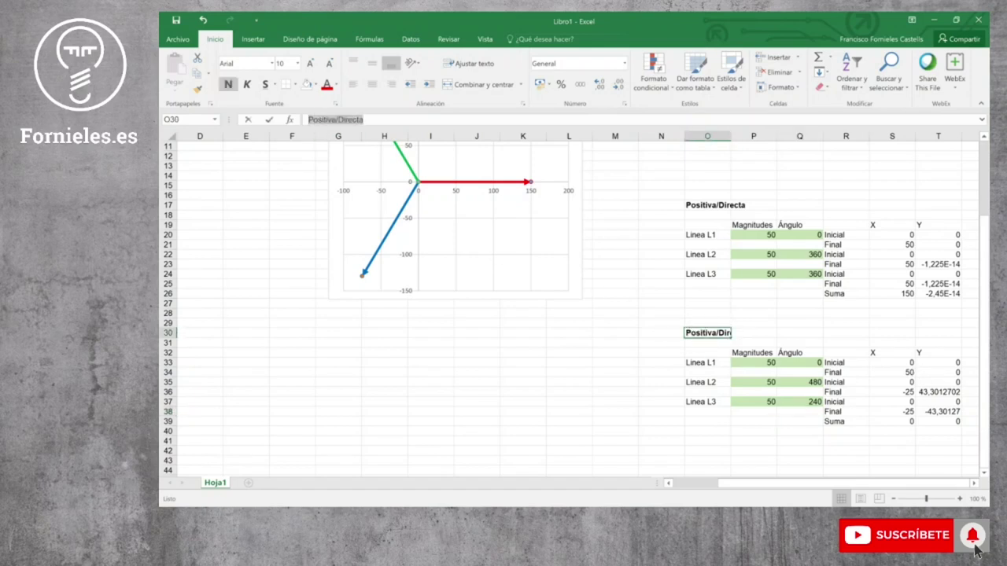
pyautogui.write('N')
pyautogui.press('BackSpace')
pyautogui.write('Megatova')
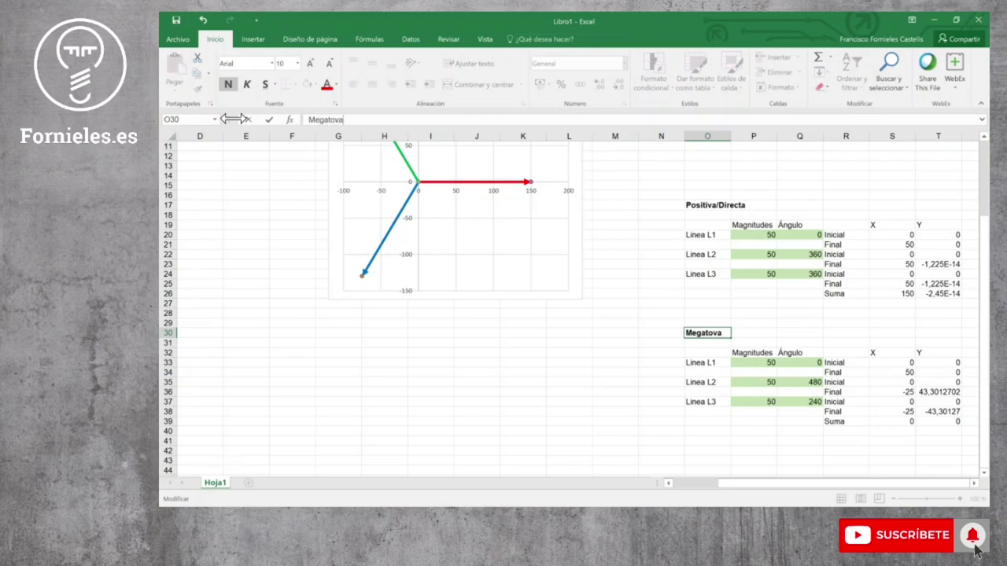
pyautogui.write('/Inversa')
pyautogui.press('Return')
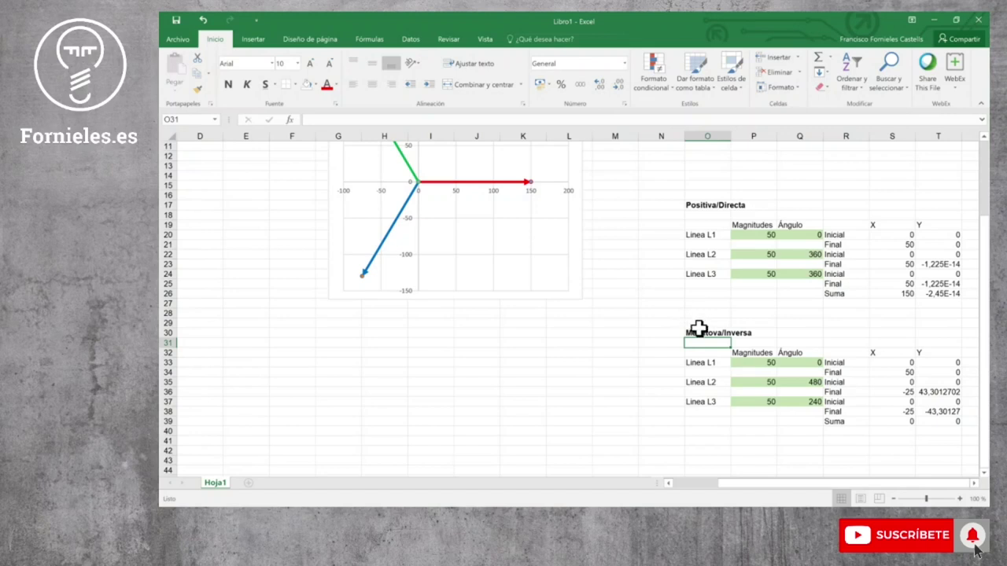
# Correct 'Megatova' to 'Negativa' in the formula bar so O30 reads 'Negativa/Inversa'
pyautogui.click(702, 333)
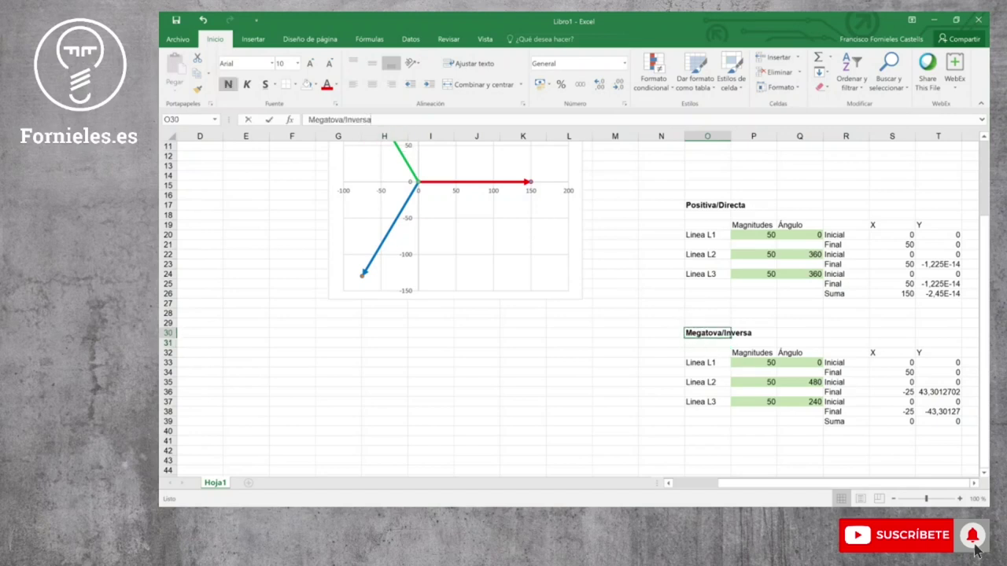
pyautogui.doubleClick(325, 119)
pyautogui.write('NEgativa')
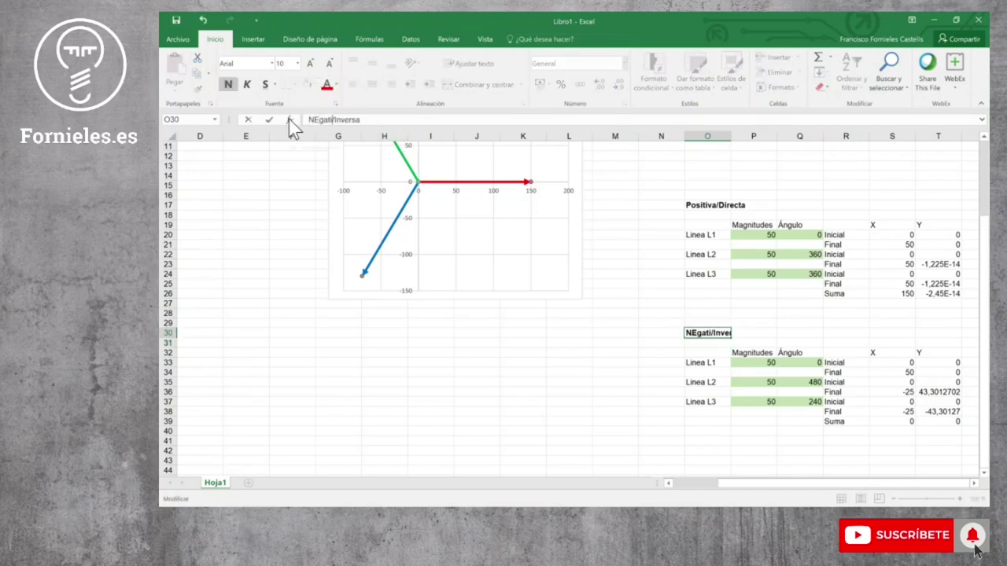
pyautogui.press('BackSpace')
pyautogui.press('BackSpace')
pyautogui.press('BackSpace')
pyautogui.press('BackSpace')
pyautogui.press('BackSpace')
pyautogui.press('BackSpace')
pyautogui.write('egativa')
pyautogui.press('Return')
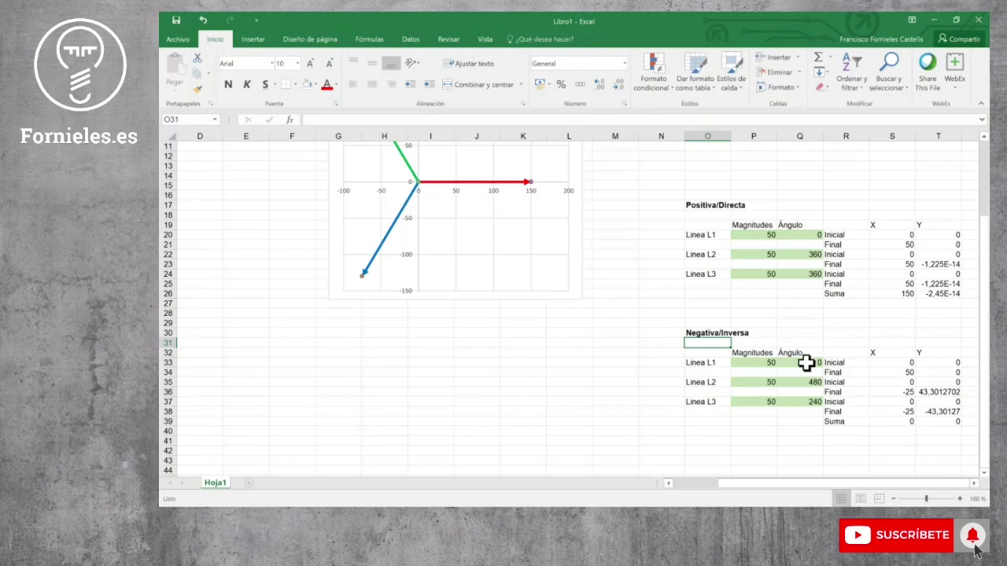
pyautogui.scroll(4, 806, 362)
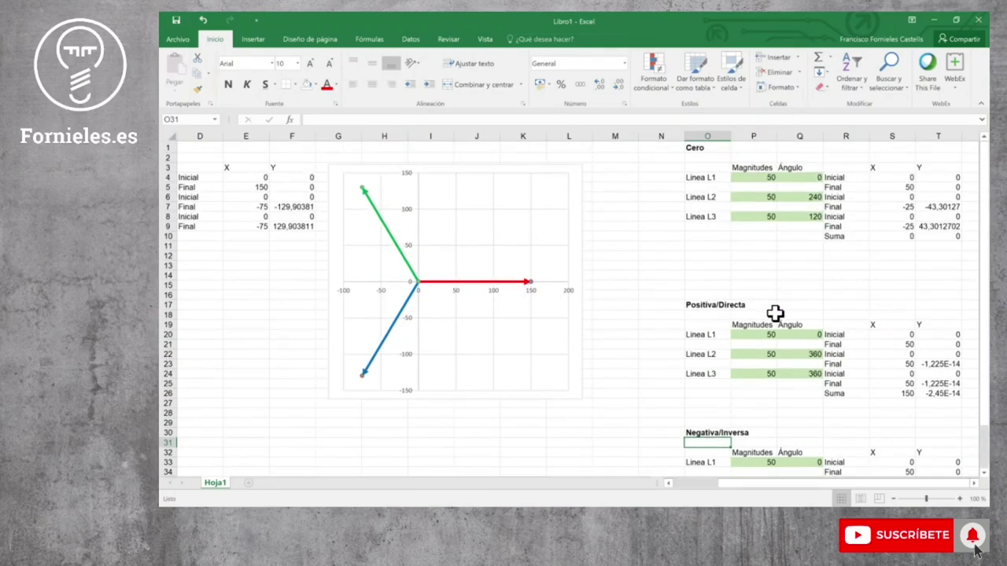
pyautogui.scroll(-2, 769, 360)
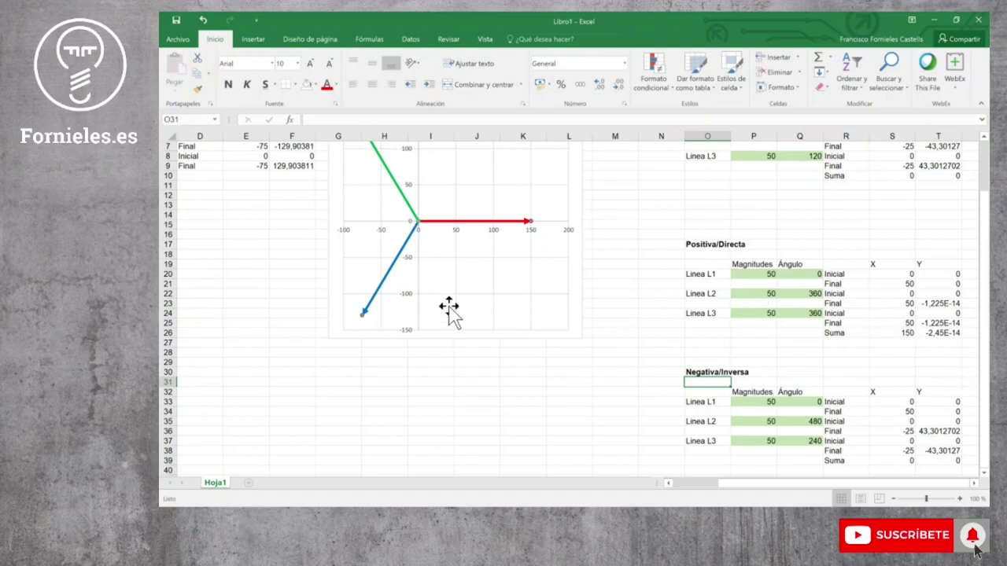
# Begin adding a new series to the phasor chart via Seleccionar datos, then close the series editor unsaved
pyautogui.rightClick(579, 198)
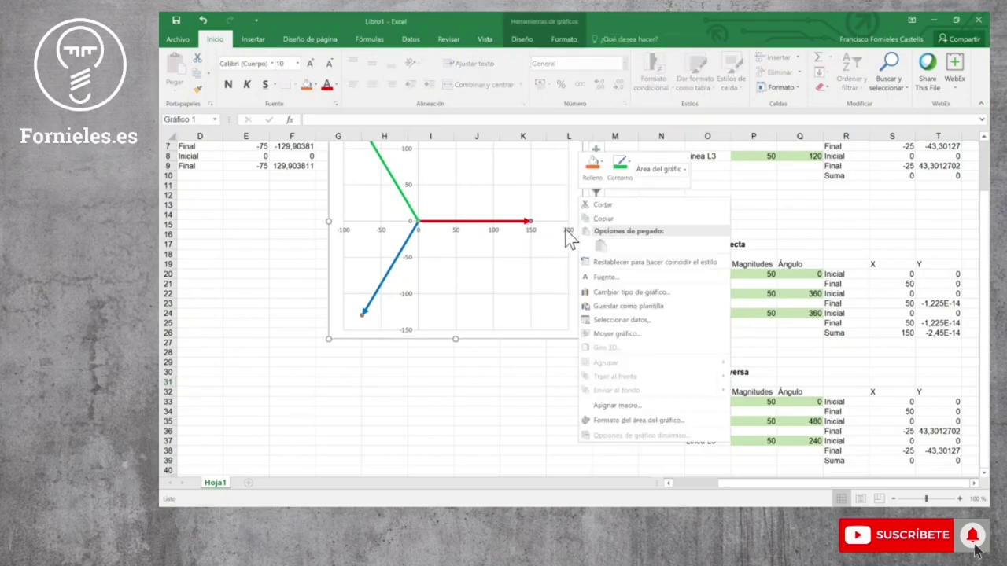
pyautogui.click(520, 39)
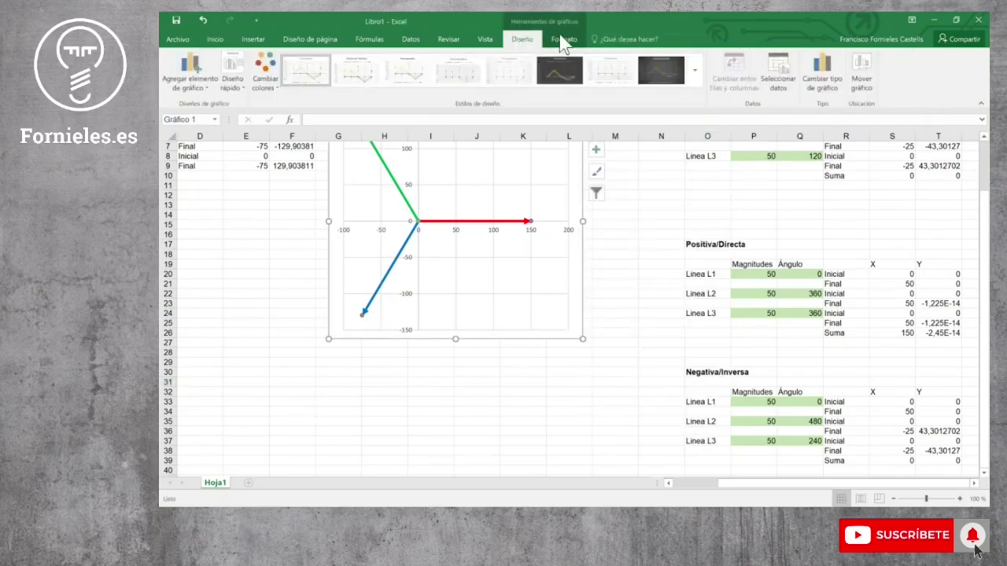
pyautogui.click(772, 69)
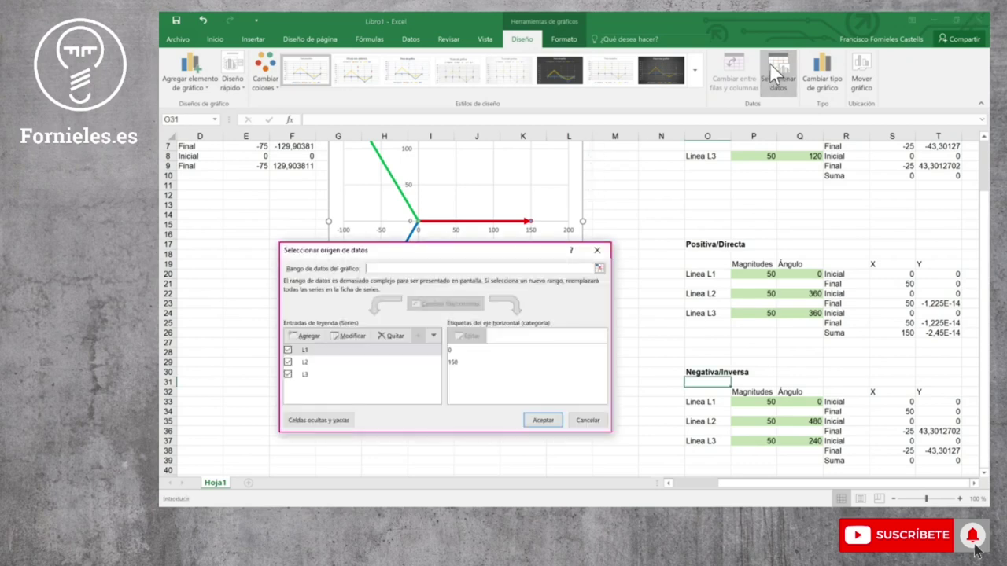
pyautogui.click(307, 335)
pyautogui.write('(+)')
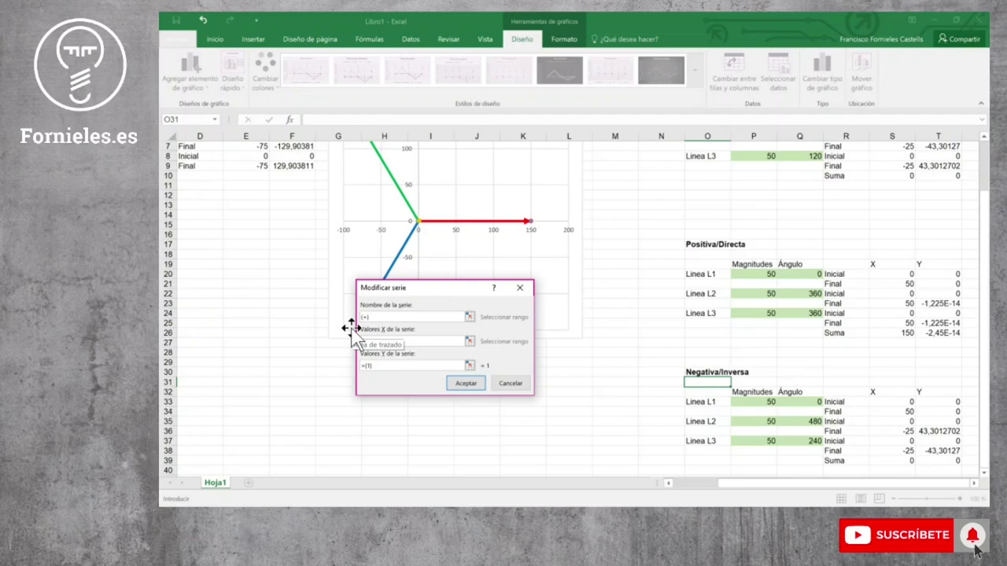
pyautogui.press('Left')
pyautogui.press('Left')
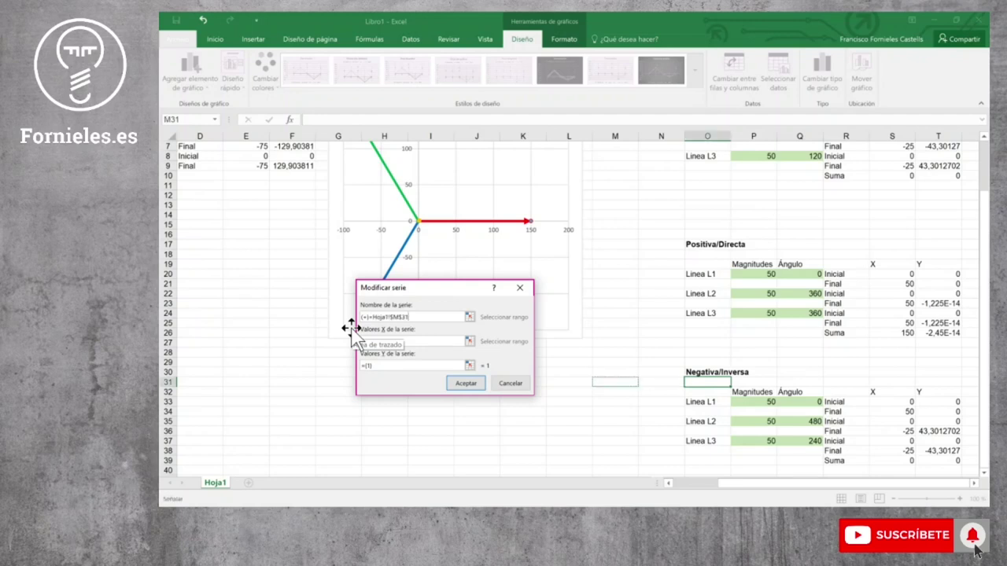
pyautogui.press('BackSpace')
pyautogui.press('BackSpace')
pyautogui.press('BackSpace')
pyautogui.press('BackSpace')
pyautogui.press('BackSpace')
pyautogui.press('BackSpace')
pyautogui.press('BackSpace')
pyautogui.press('BackSpace')
pyautogui.press('BackSpace')
pyautogui.press('BackSpace')
pyautogui.write('Li')
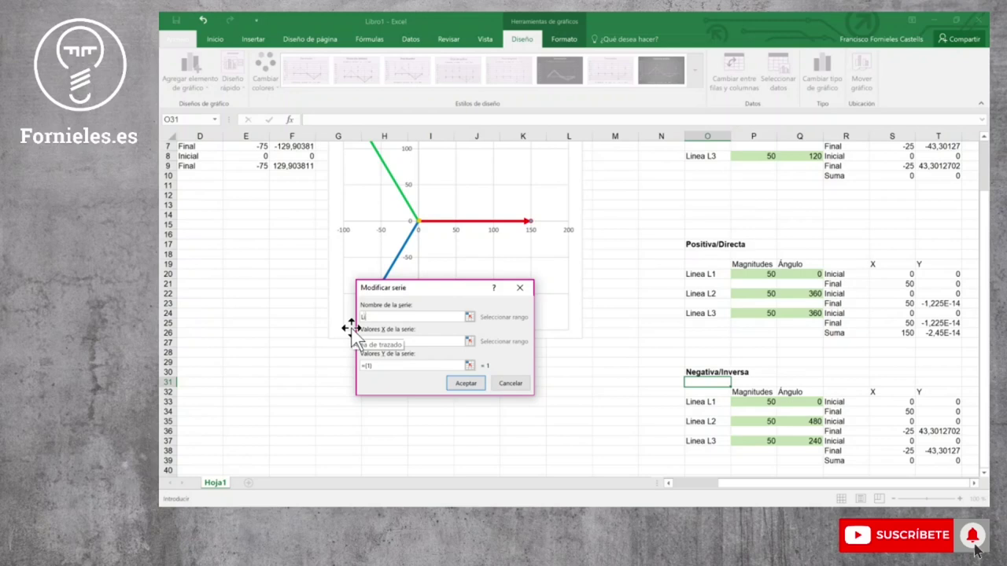
pyautogui.write('ne')
pyautogui.click(529, 383)
# Cancel the data source dialog and label R27:R28 'Inicial' and 'Final'
pyautogui.click(598, 429)
pyautogui.scroll(-3, 802, 417)
pyautogui.scroll(2, 850, 353)
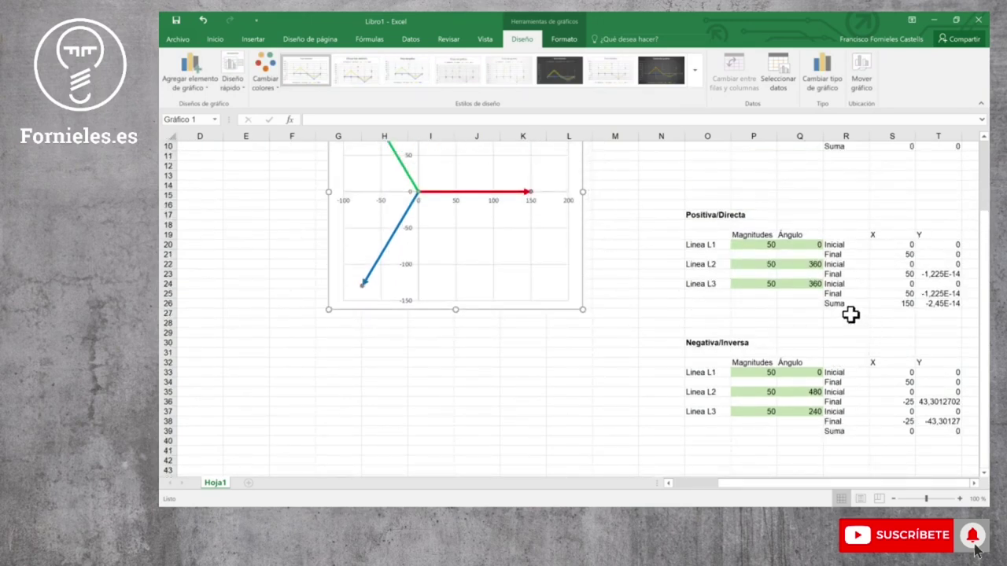
pyautogui.click(850, 315)
pyautogui.write('Inicial')
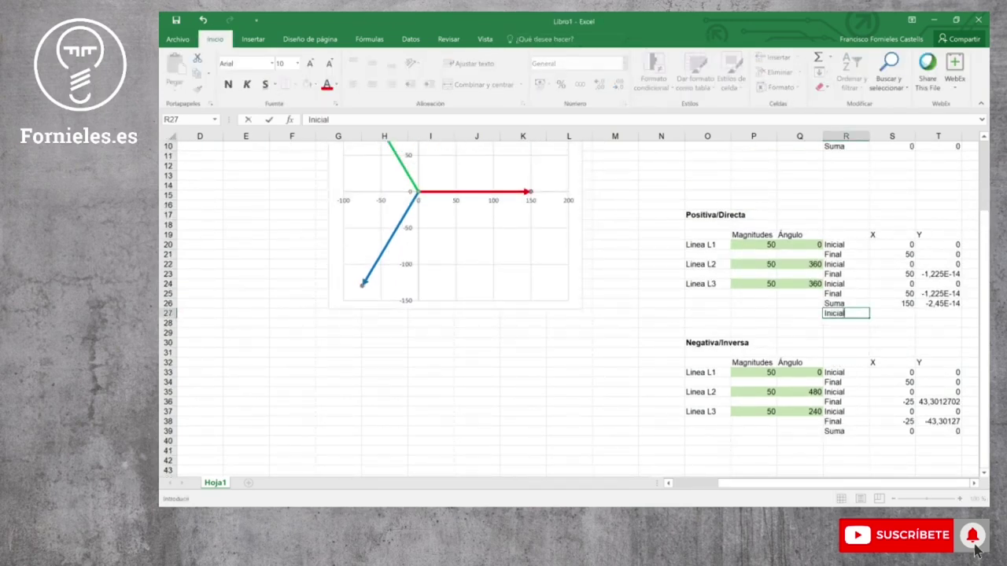
pyautogui.click(848, 322)
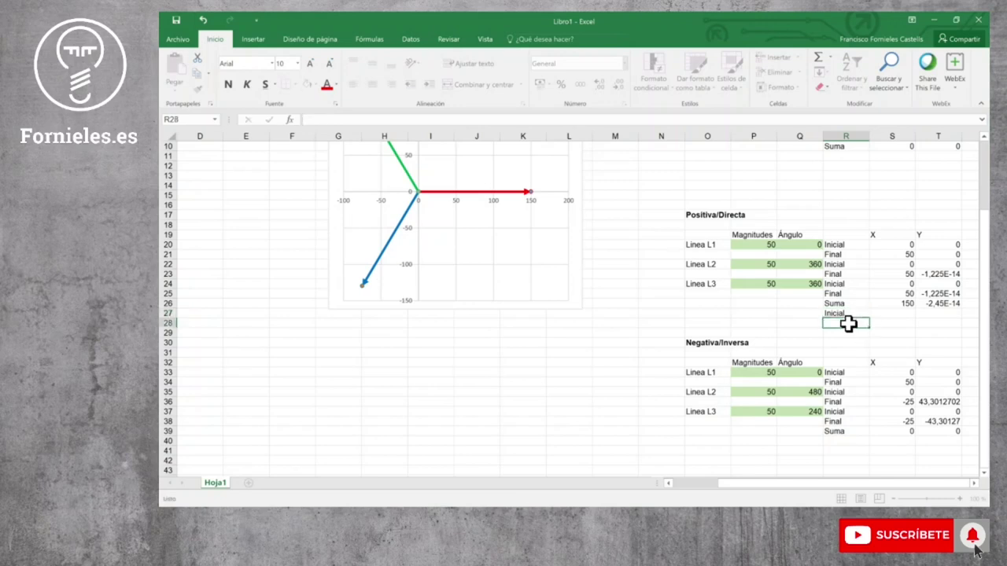
pyautogui.write('Final')
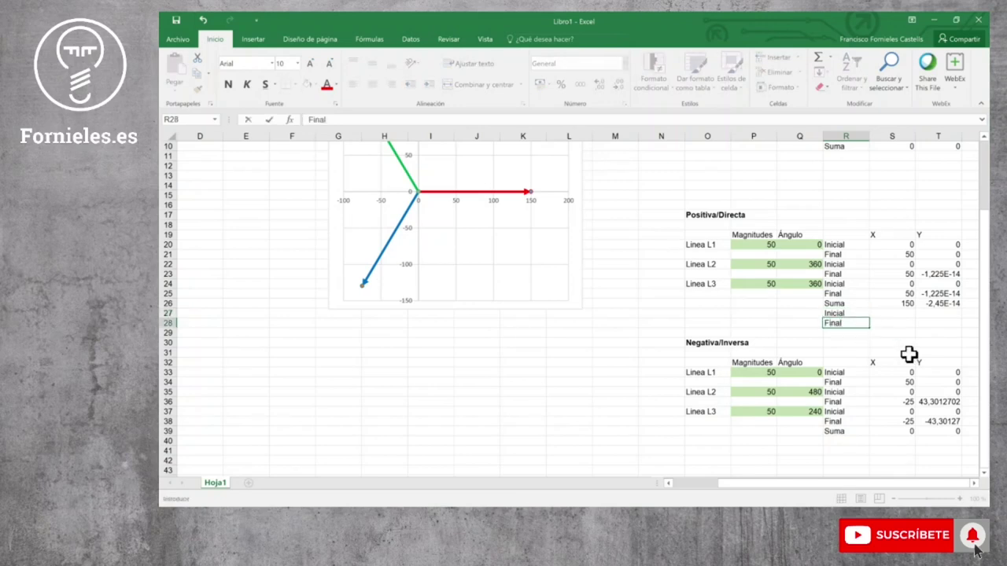
# Enter 0 and 0 in S27:T27, and =S26 and =T26 in S28:T28
pyautogui.click(894, 313)
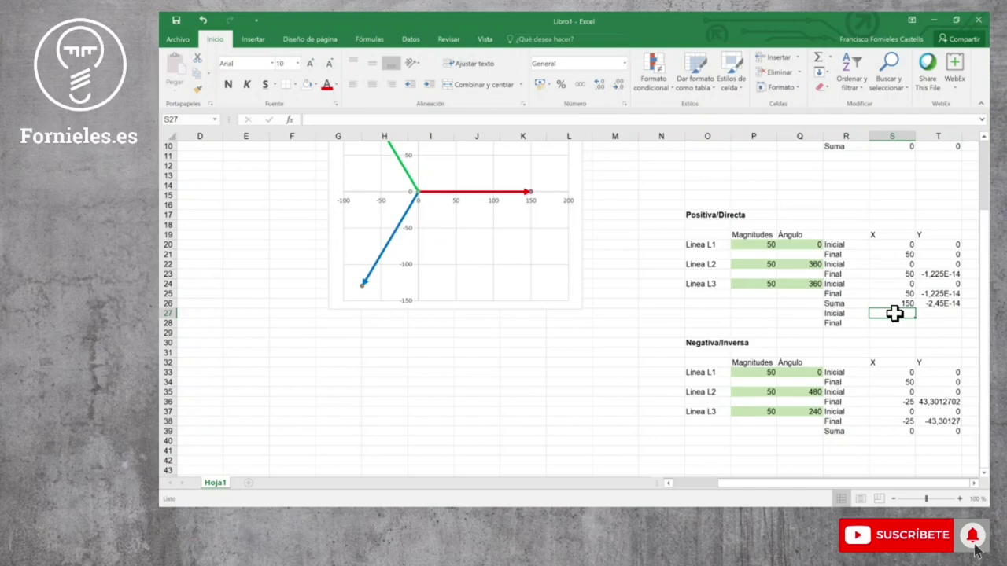
pyautogui.write('0')
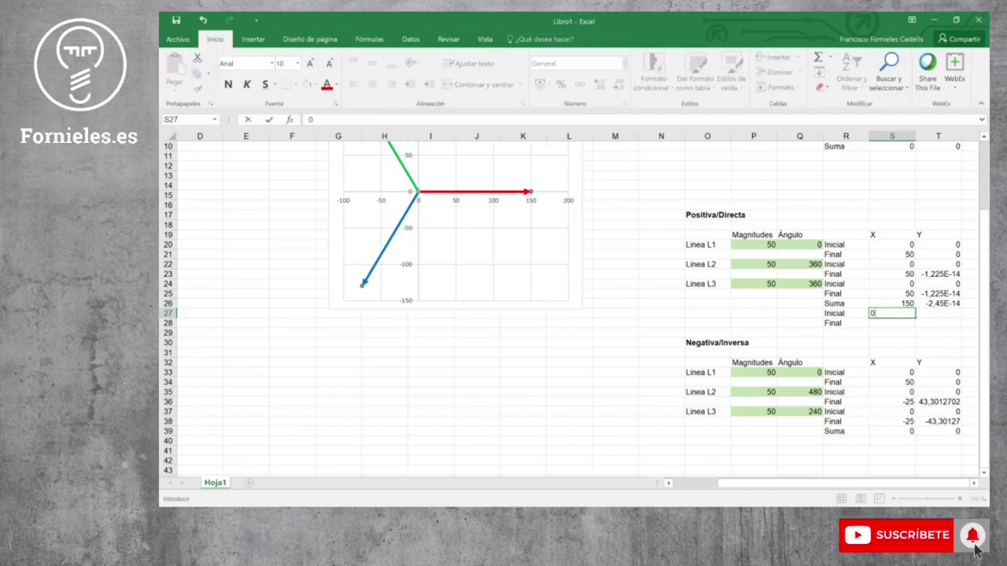
pyautogui.press('Tab')
pyautogui.write('0')
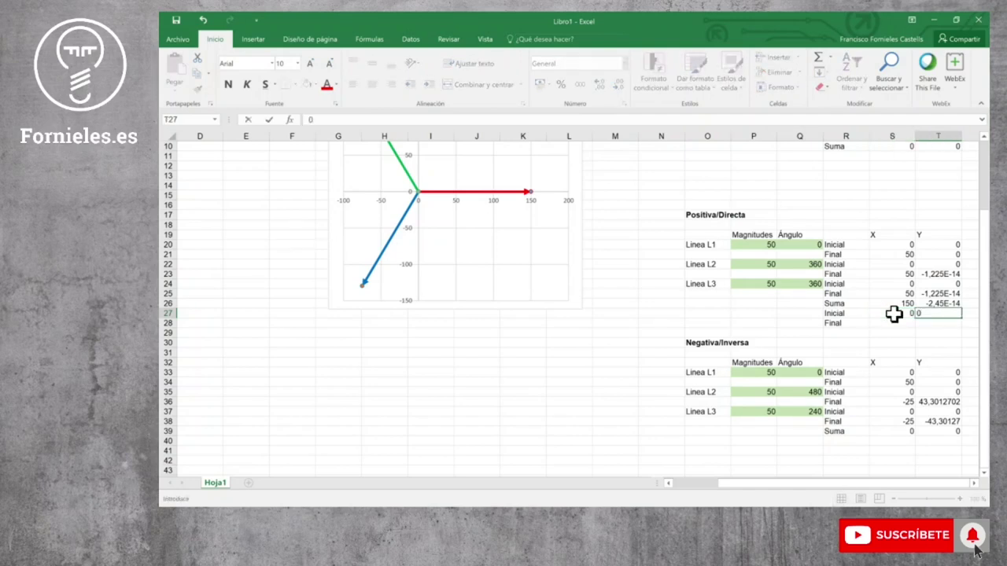
pyautogui.press('Return')
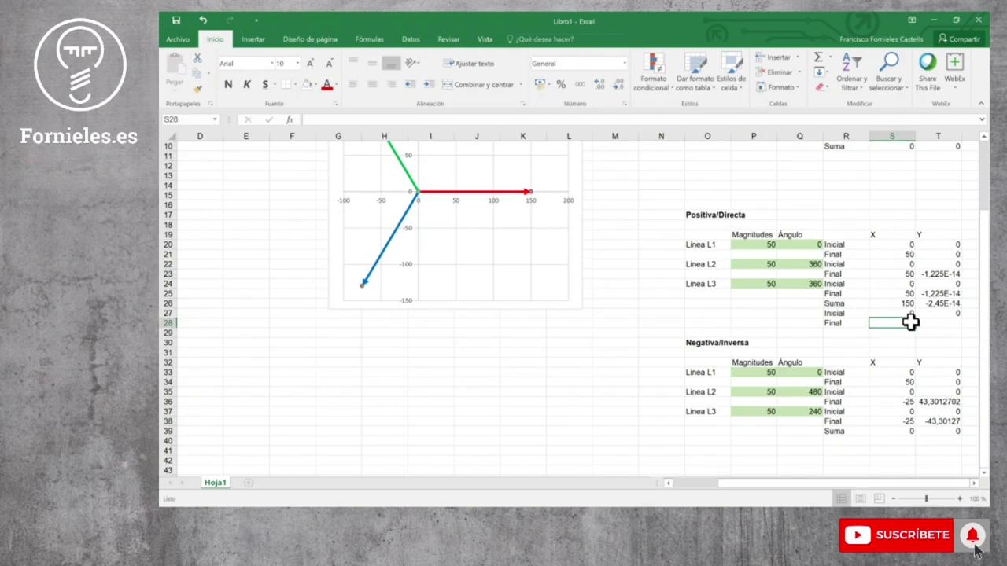
pyautogui.write('=')
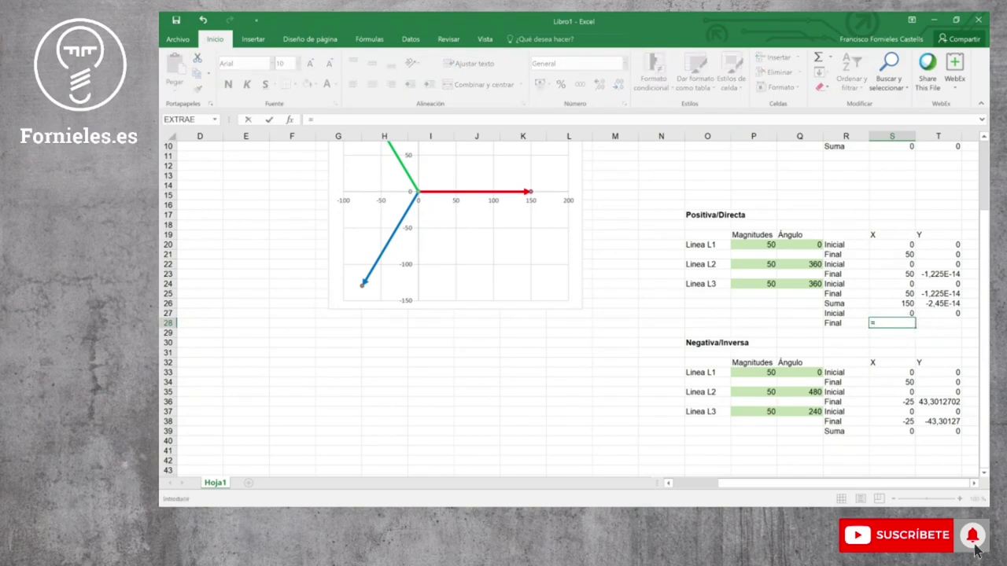
pyautogui.click(905, 303)
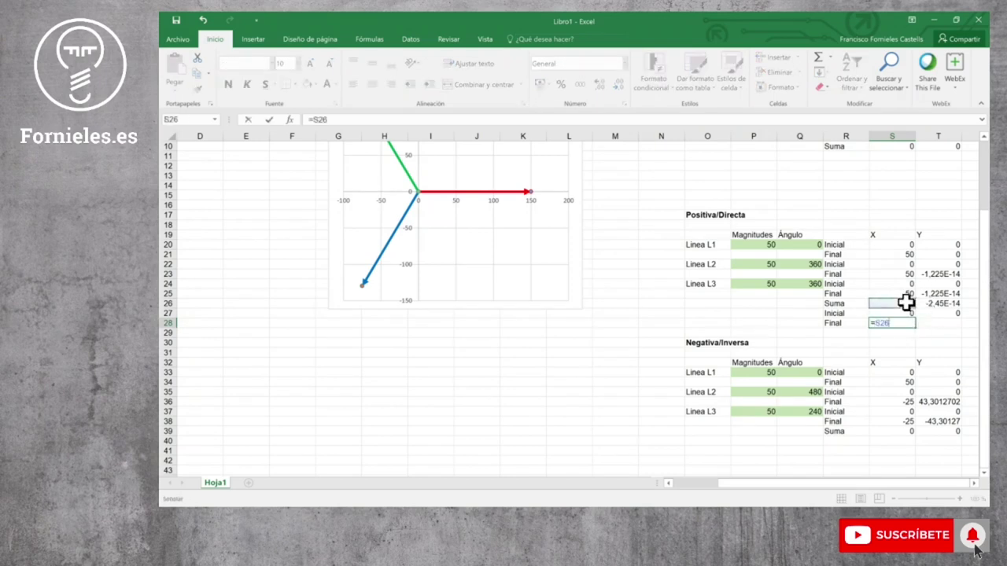
pyautogui.press('Return')
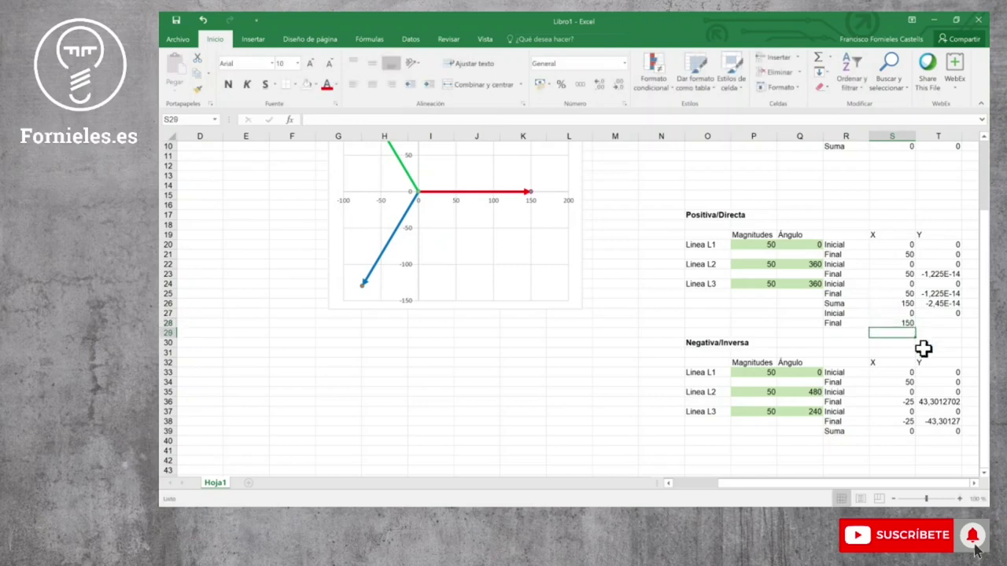
pyautogui.click(943, 323)
pyautogui.write('=')
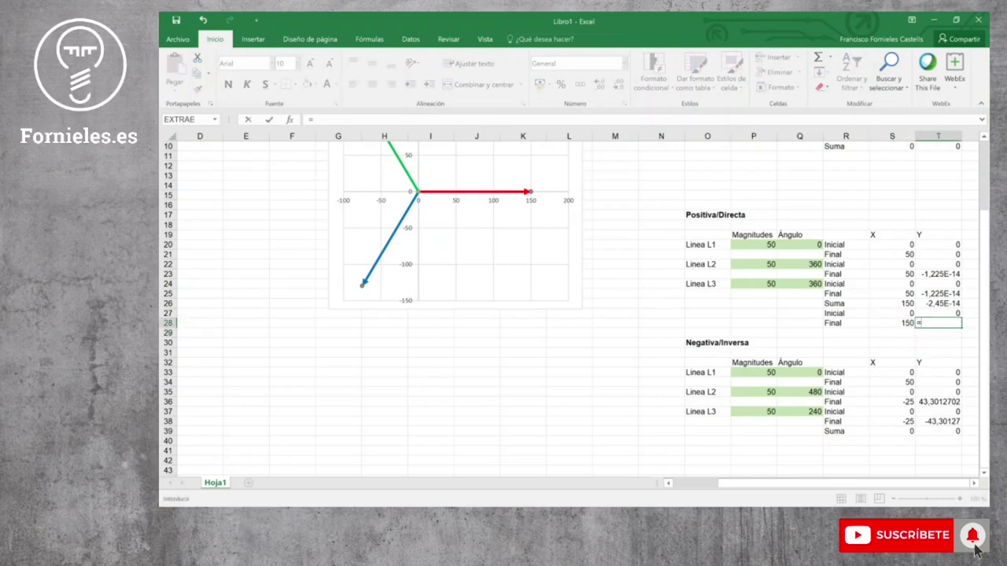
pyautogui.click(939, 303)
pyautogui.press('Return')
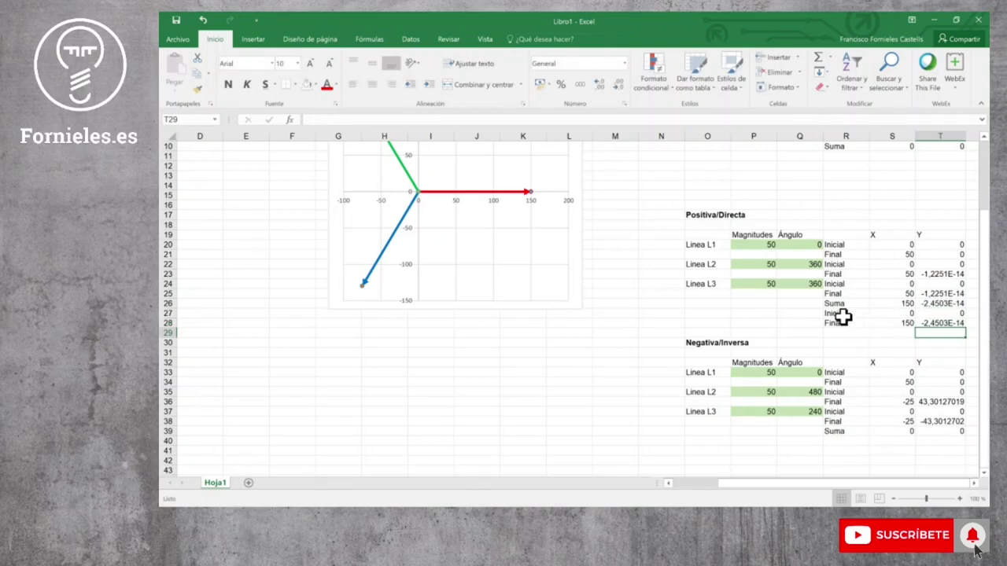
pyautogui.click(842, 441)
# Label R40:R41 'Inicial' and 'Final' below the Negativa/Inversa table
pyautogui.write('inicial')
pyautogui.press('BackSpace')
pyautogui.press('BackSpace')
pyautogui.press('BackSpace')
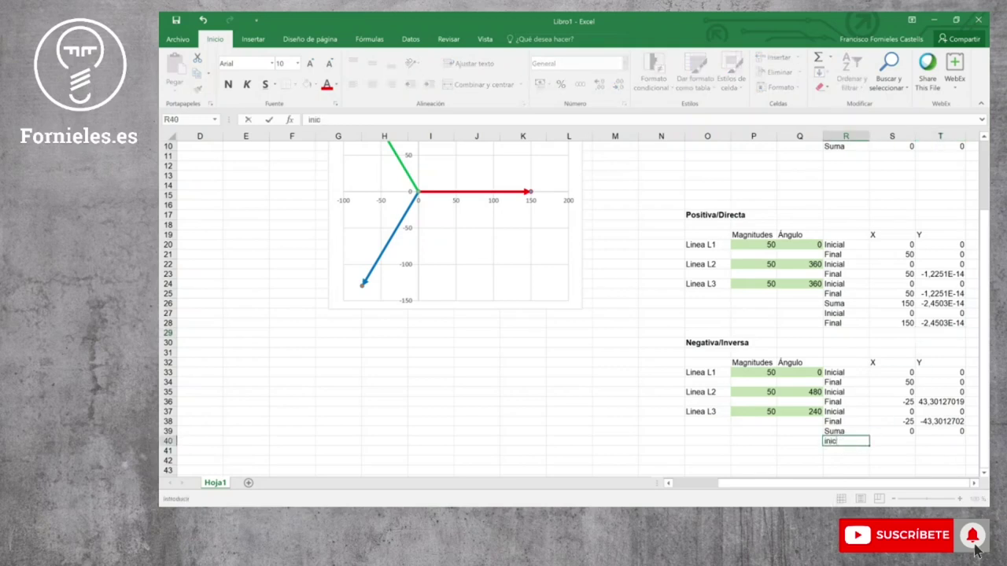
pyautogui.write('ial')
pyautogui.press('BackSpace')
pyautogui.press('BackSpace')
pyautogui.press('BackSpace')
pyautogui.write('cia')
pyautogui.write('ial')
pyautogui.press('Return')
pyautogui.write('Final')
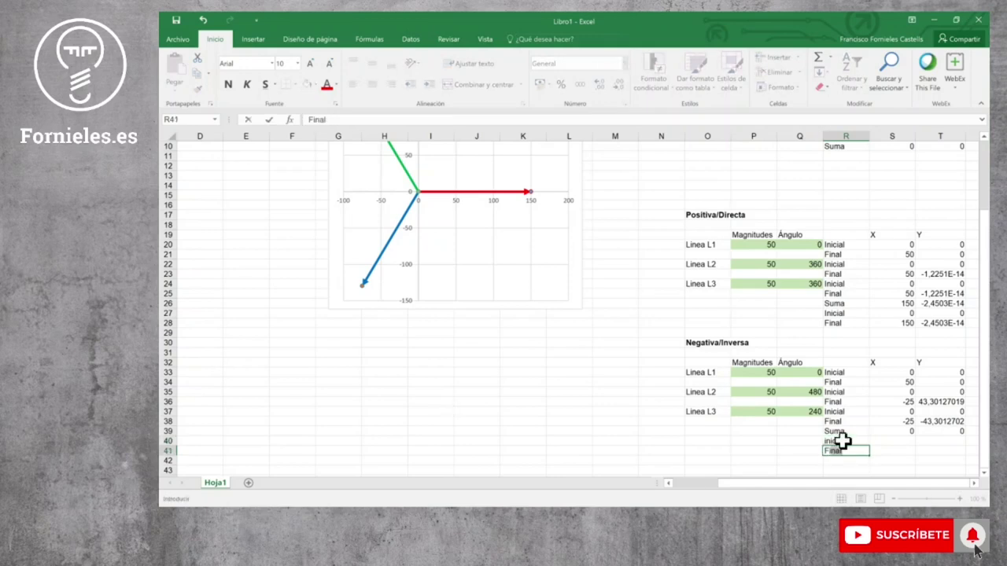
pyautogui.press('Return')
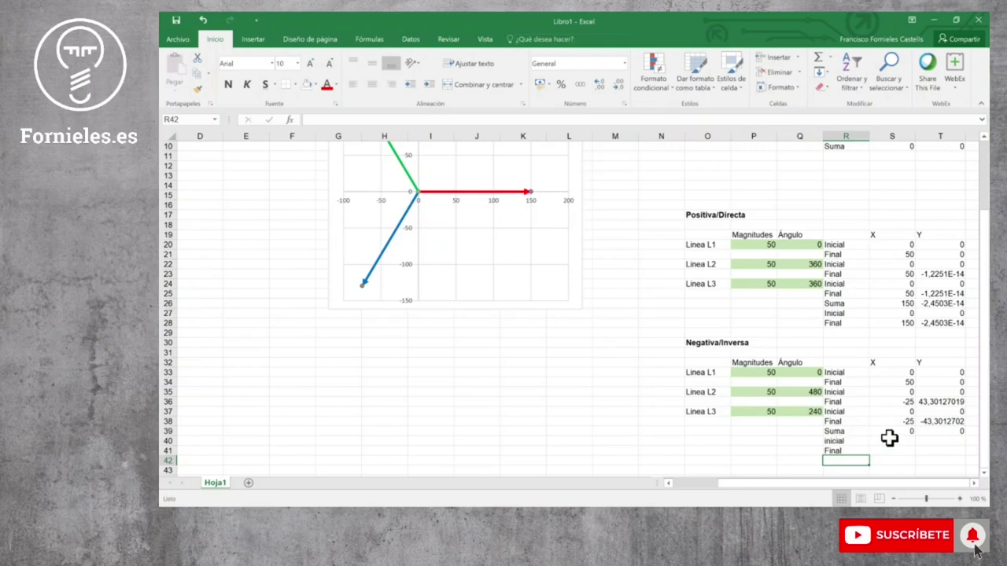
# Set S40 to =S28 and copy it across into T40
pyautogui.click(889, 441)
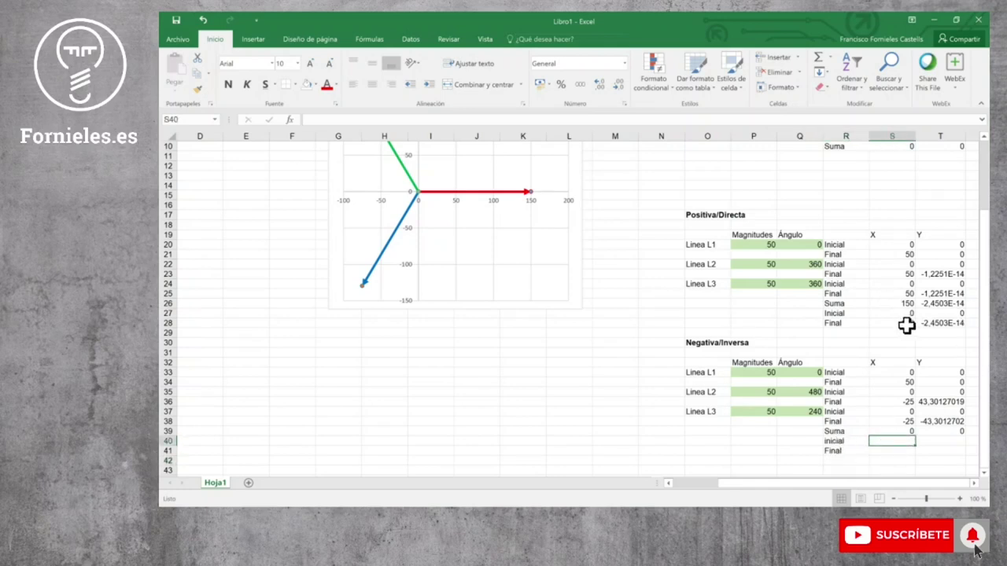
pyautogui.write('=')
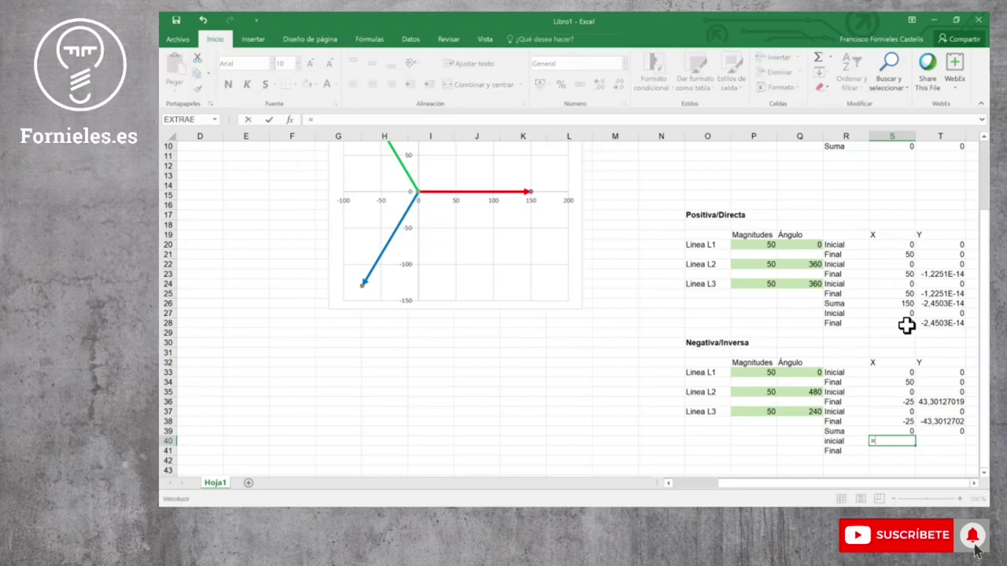
pyautogui.click(905, 323)
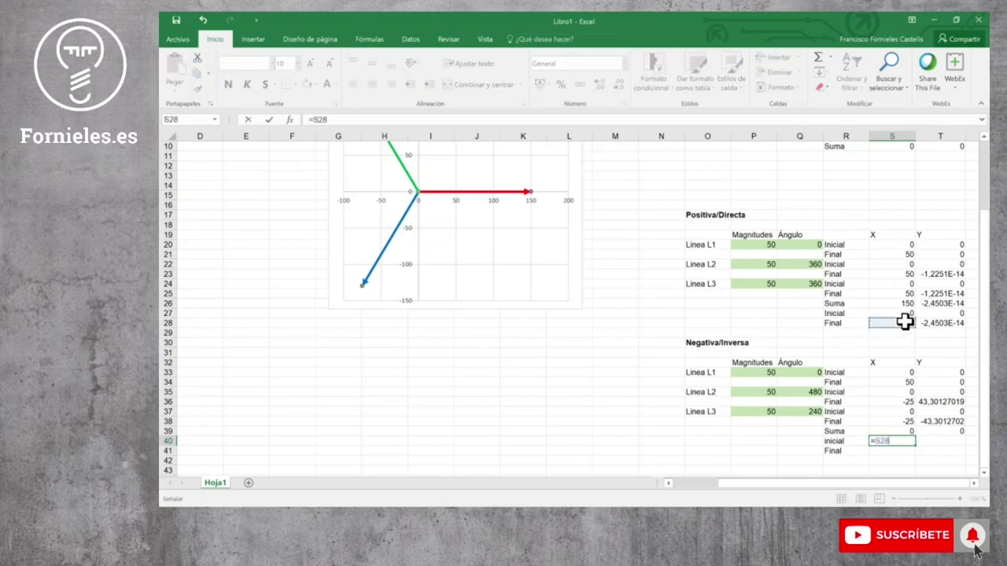
pyautogui.press('Return')
pyautogui.click(911, 441)
pyautogui.moveTo(920, 444); pyautogui.dragTo(954, 442)
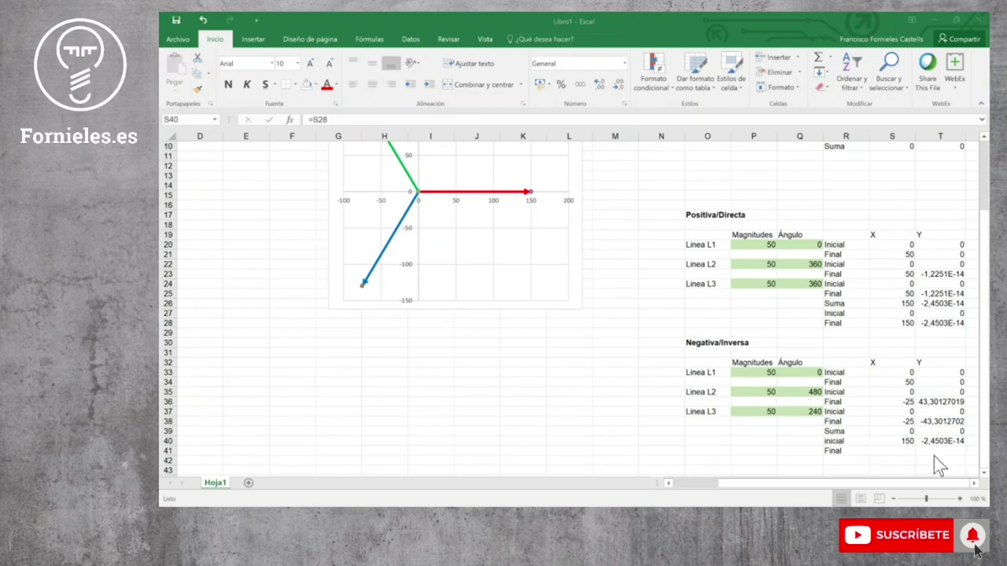
pyautogui.click(912, 454)
# Enter =S39+S40 in S41 and =T39+T40 in T41
pyautogui.click(910, 451)
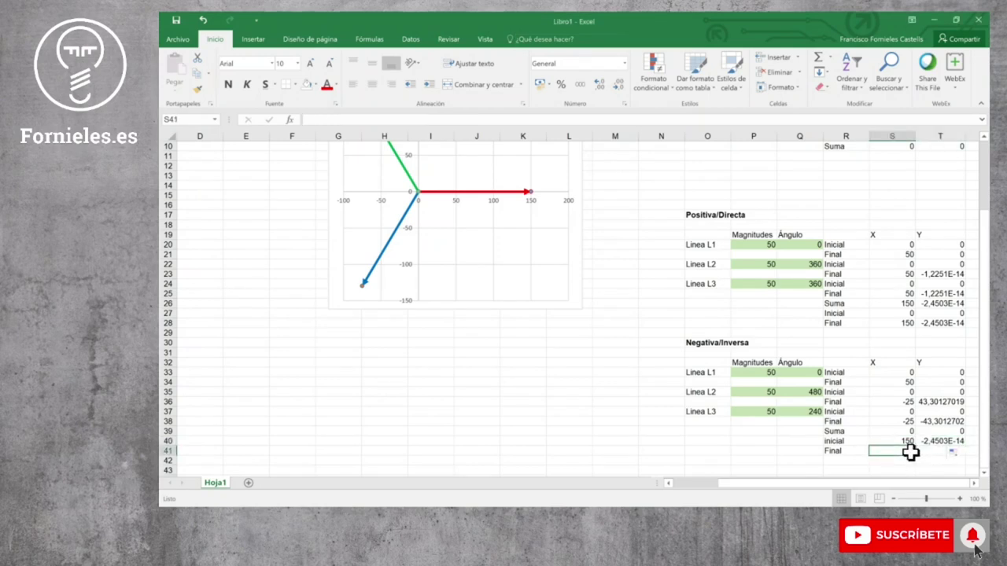
pyautogui.write('=')
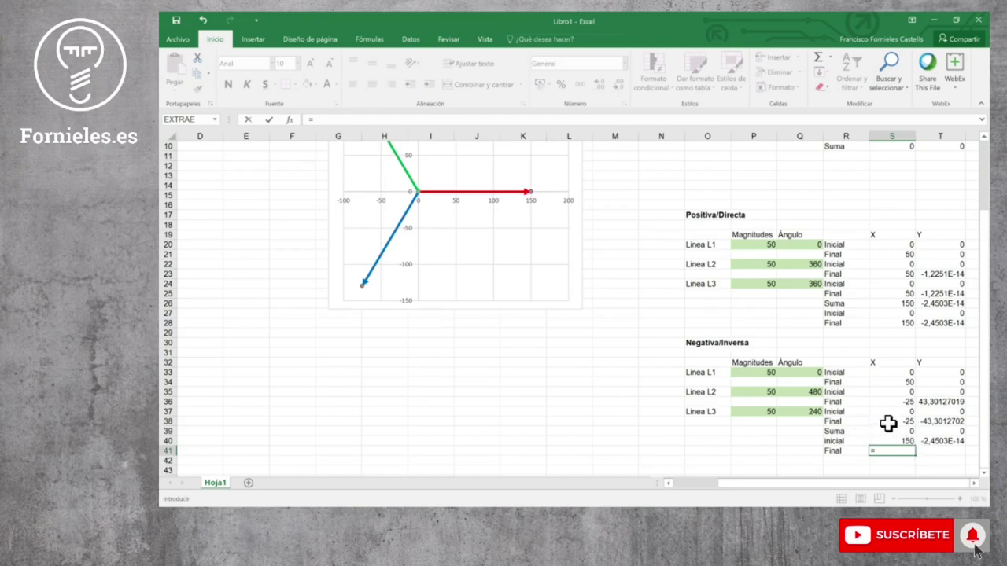
pyautogui.click(906, 431)
pyautogui.write('+')
pyautogui.click(897, 442)
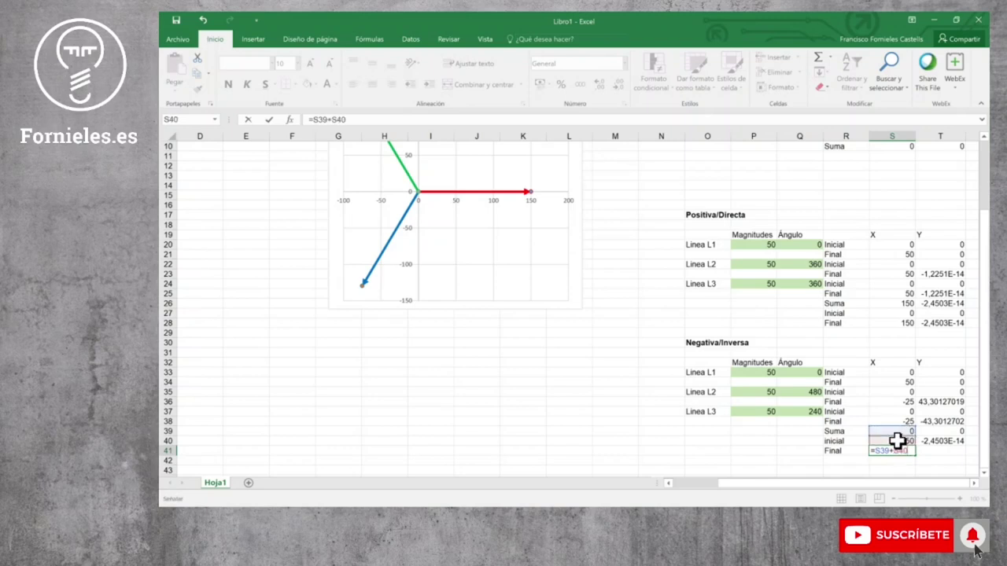
pyautogui.press('Return')
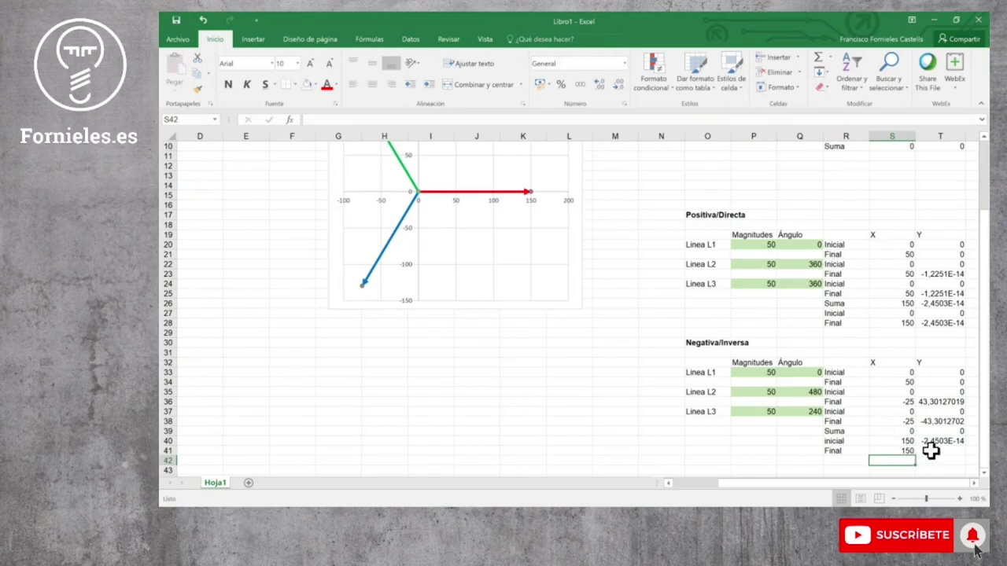
pyautogui.click(931, 450)
pyautogui.write('=')
pyautogui.click(938, 431)
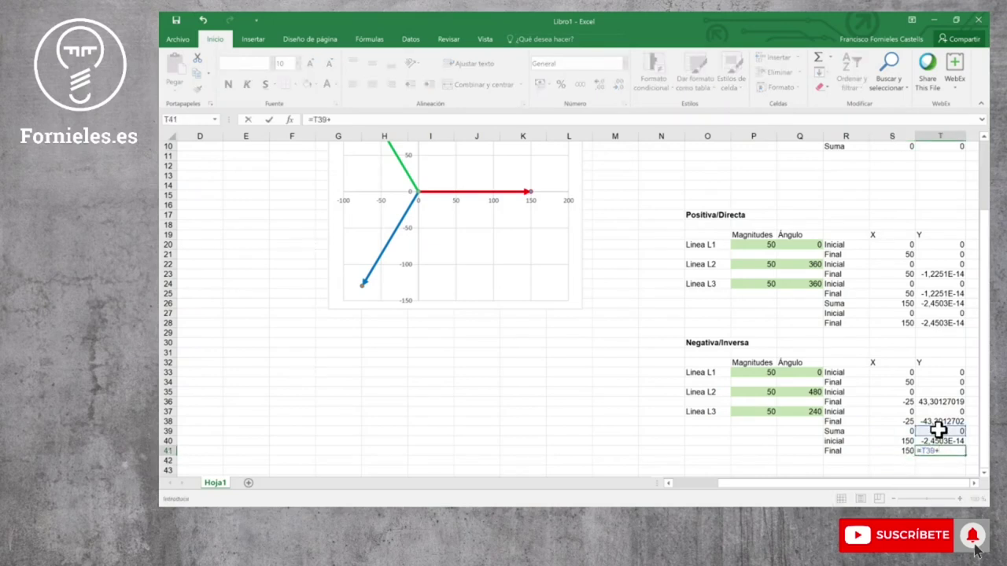
pyautogui.click(936, 441)
pyautogui.press('Return')
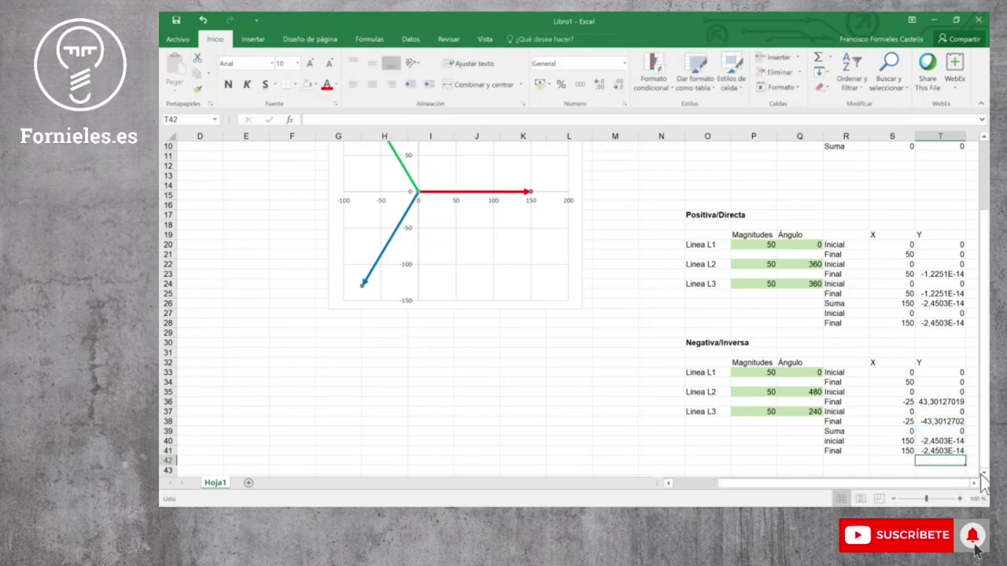
pyautogui.scroll(3, 978, 458)
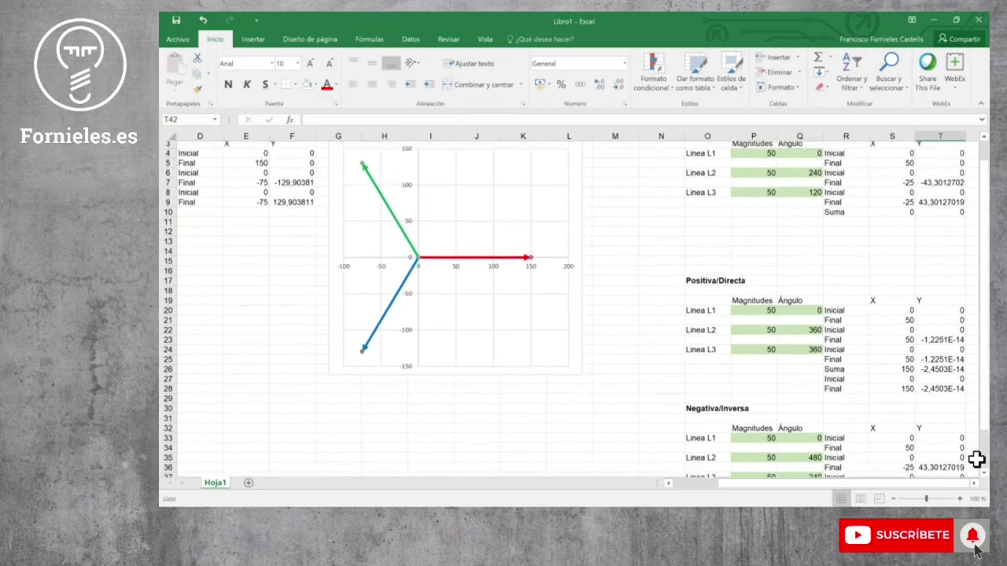
# Label R11:R12 'Inicial' and 'Final' in the Cero table
pyautogui.click(855, 244)
pyautogui.write('Inicial')
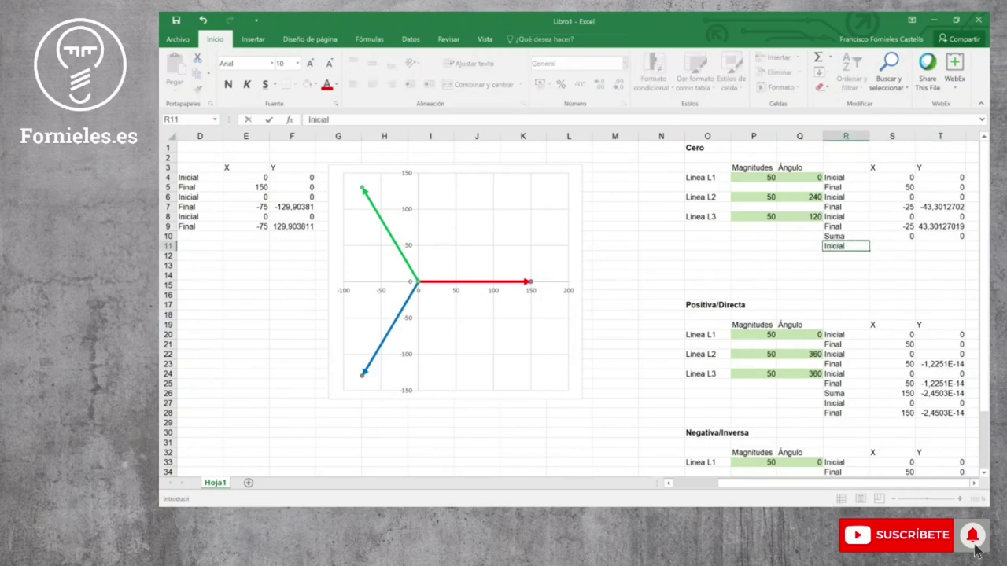
pyautogui.press('Return')
pyautogui.write('Final')
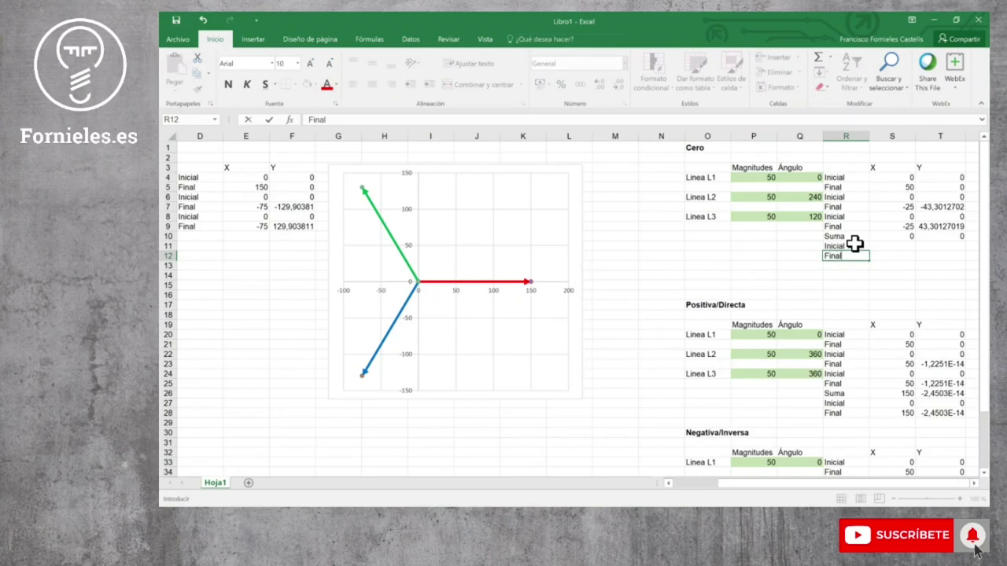
pyautogui.press('Return')
# Set S11 to =S41 and copy it across into T11
pyautogui.click(891, 247)
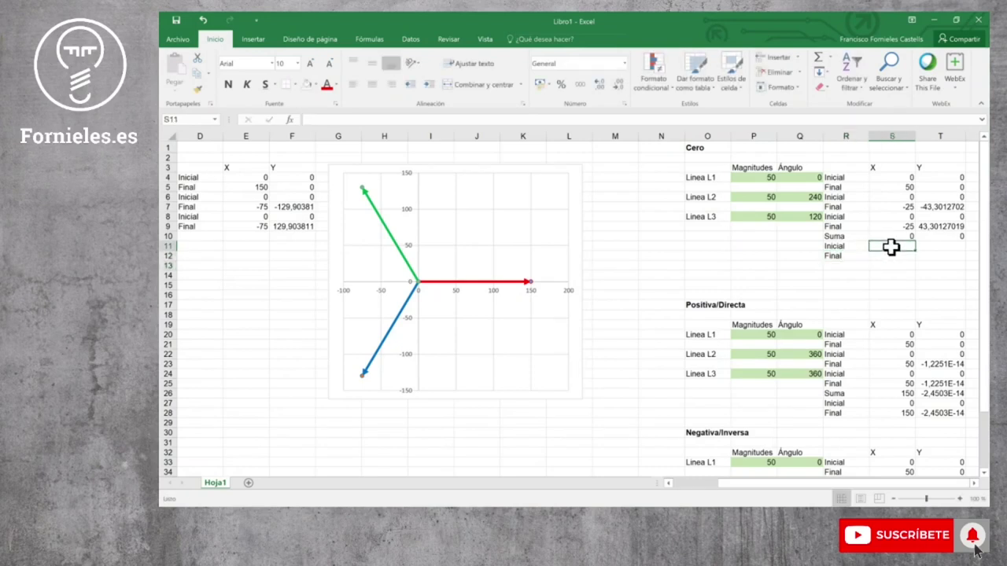
pyautogui.write('=')
pyautogui.scroll(-3, 917, 294)
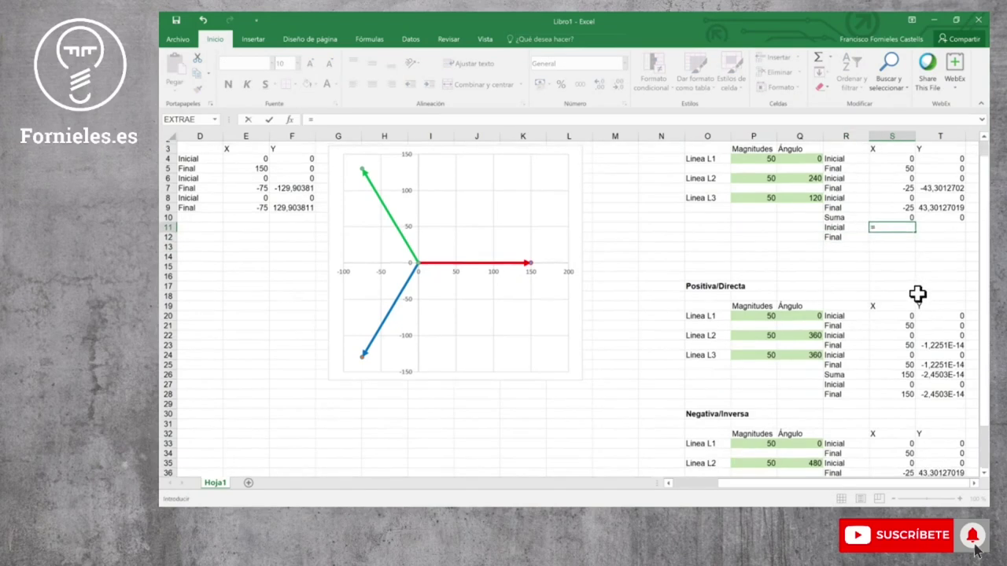
pyautogui.scroll(-1, 913, 331)
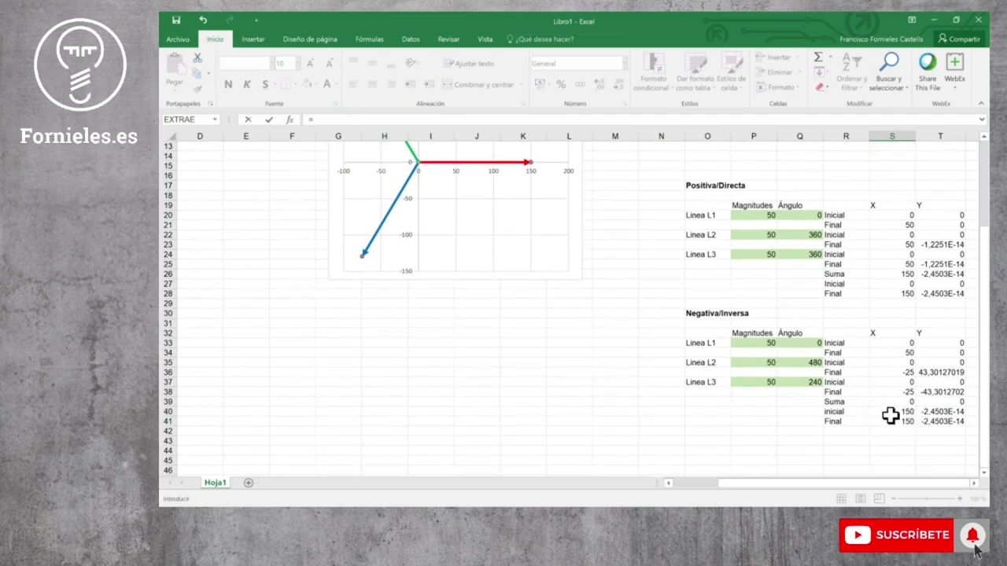
pyautogui.click(895, 422)
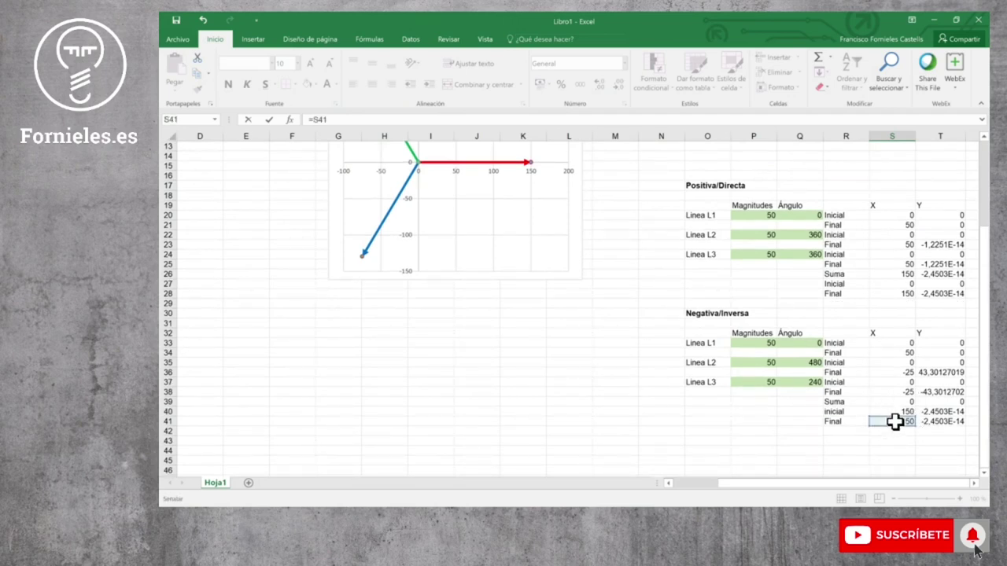
pyautogui.hotkey('ctrl', 'Return')
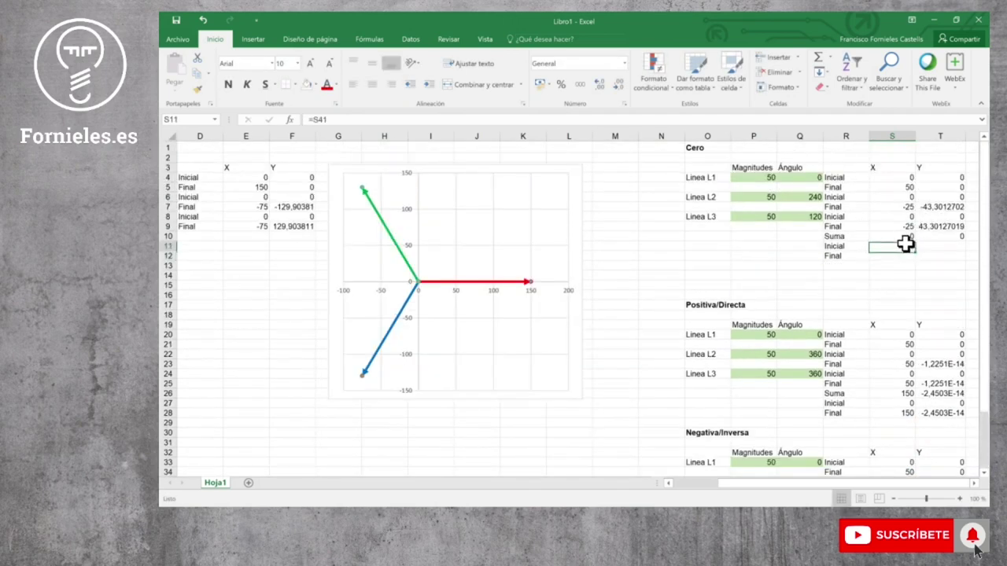
pyautogui.moveTo(915, 250); pyautogui.dragTo(963, 248)
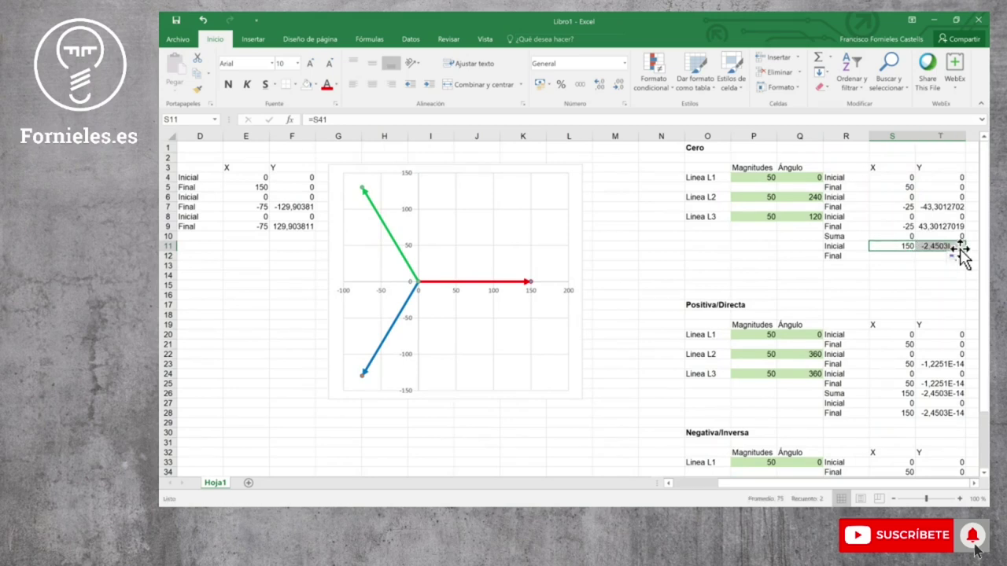
# Set S12 to =S10+S11 and copy it across into T12
pyautogui.click(906, 256)
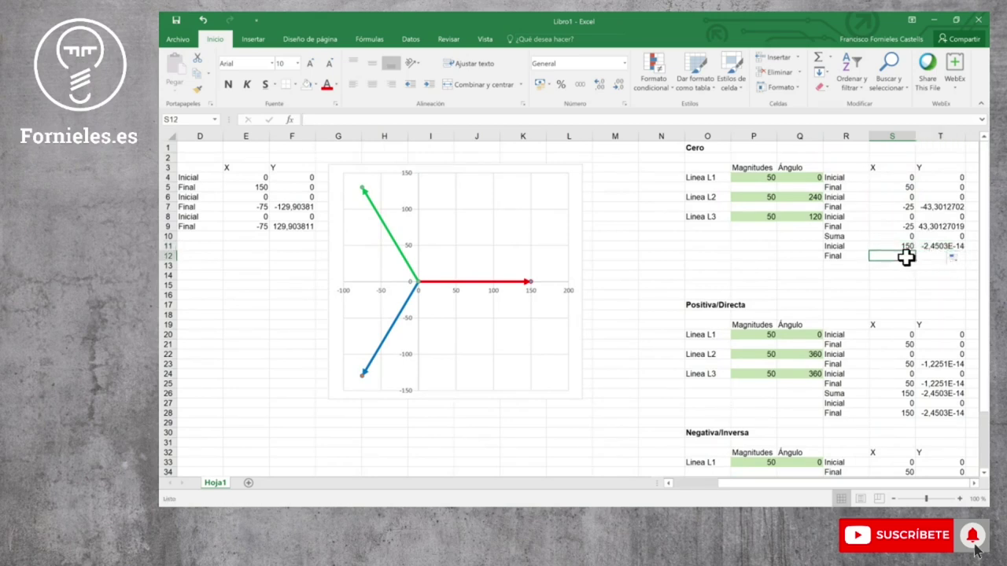
pyautogui.write('=')
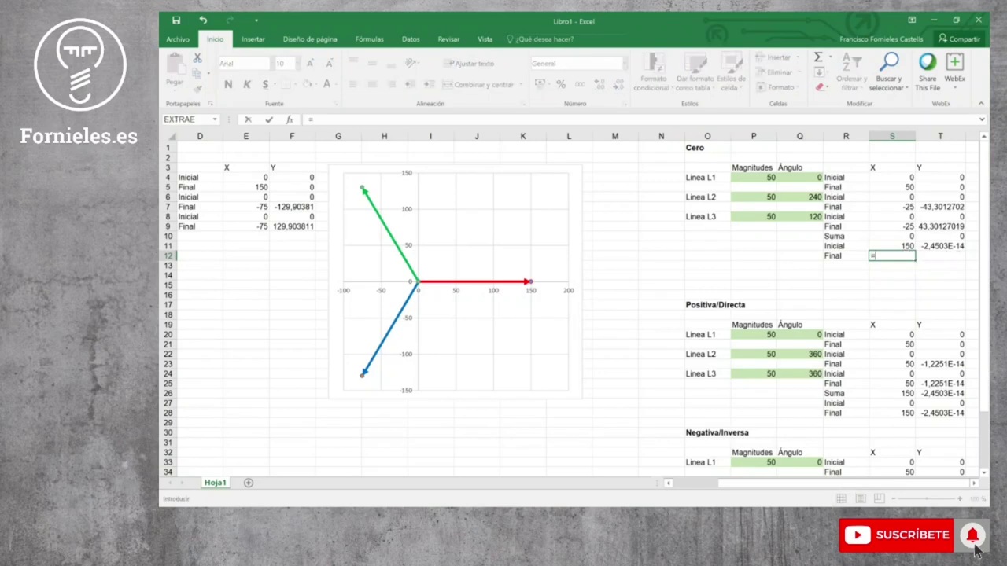
pyautogui.click(885, 247)
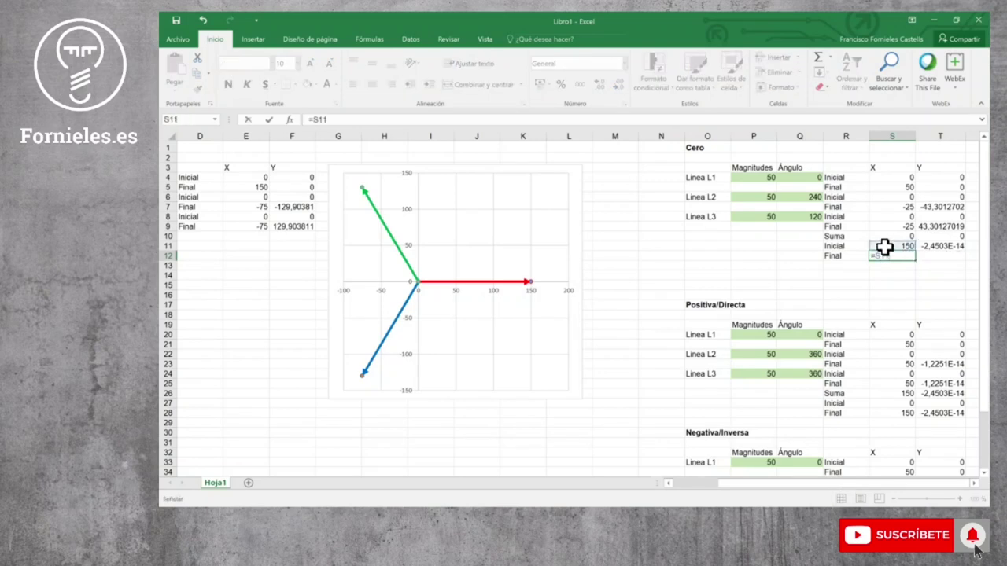
pyautogui.click(897, 235)
pyautogui.write('0+')
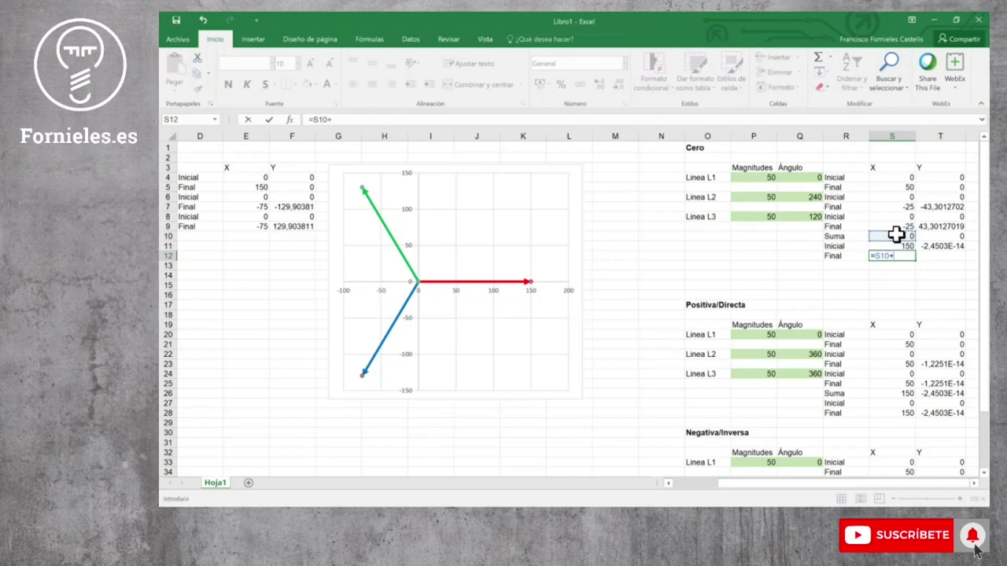
pyautogui.click(899, 247)
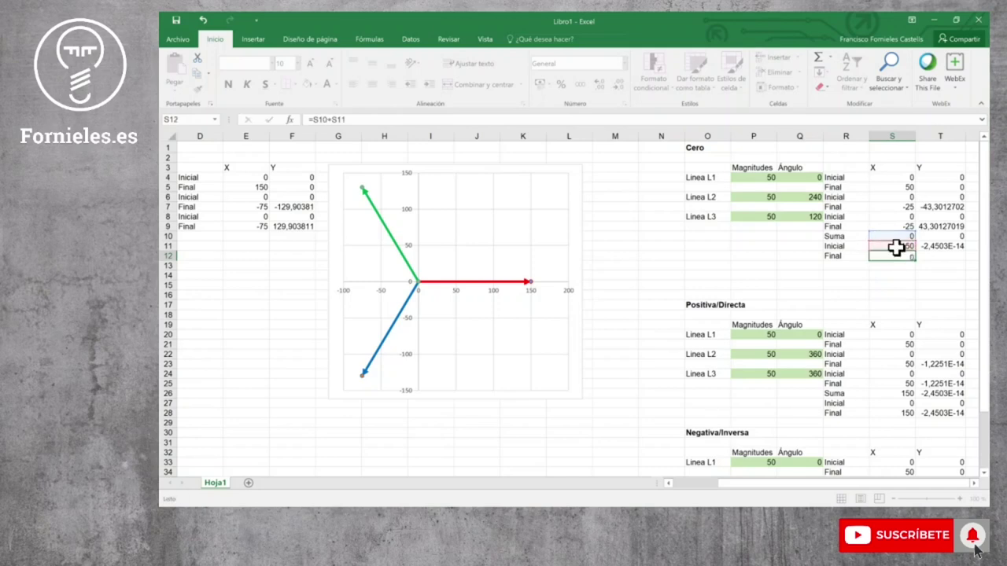
pyautogui.press('Return')
pyautogui.click(905, 255)
pyautogui.moveTo(916, 261); pyautogui.dragTo(950, 257)
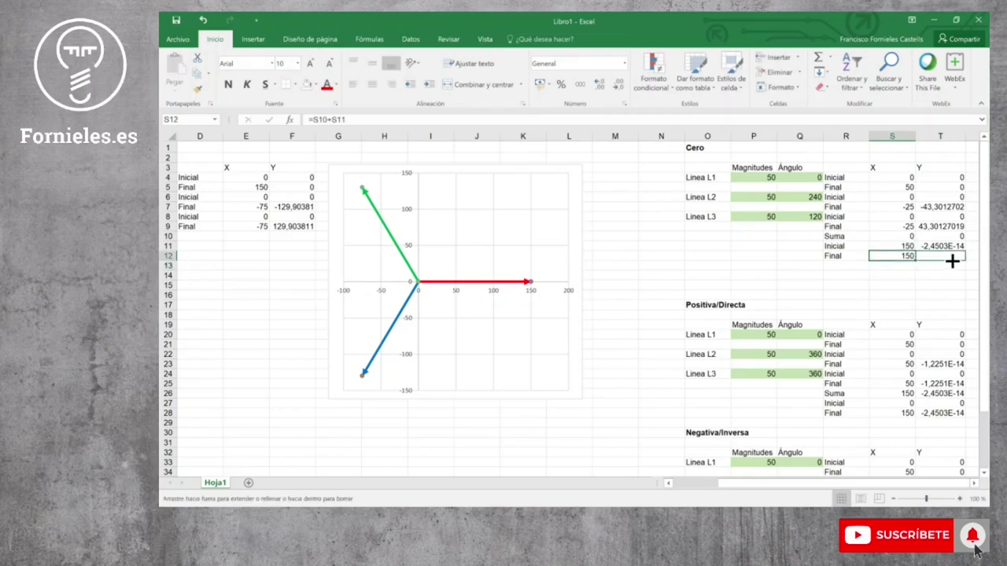
pyautogui.click(896, 275)
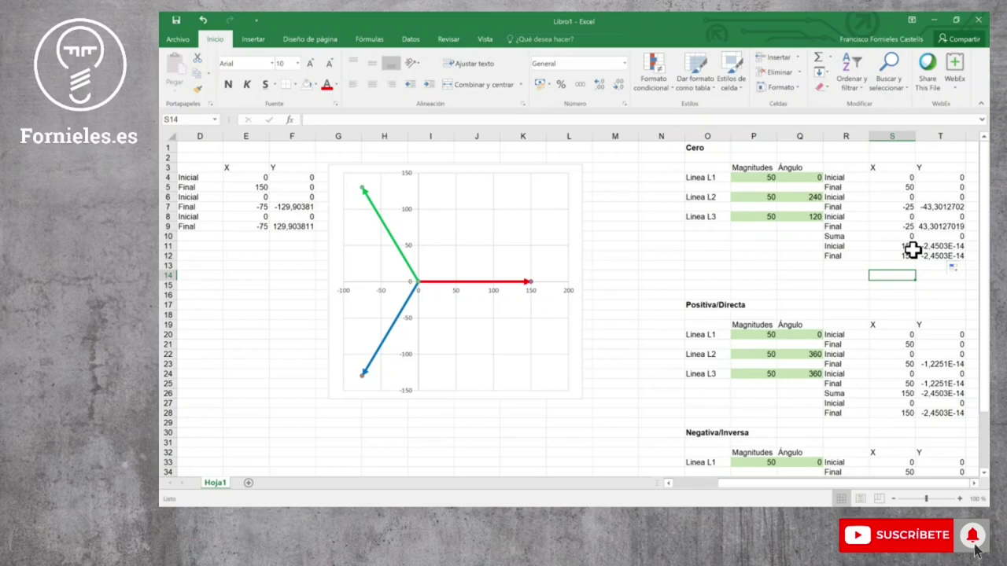
pyautogui.click(574, 393)
pyautogui.rightClick(575, 393)
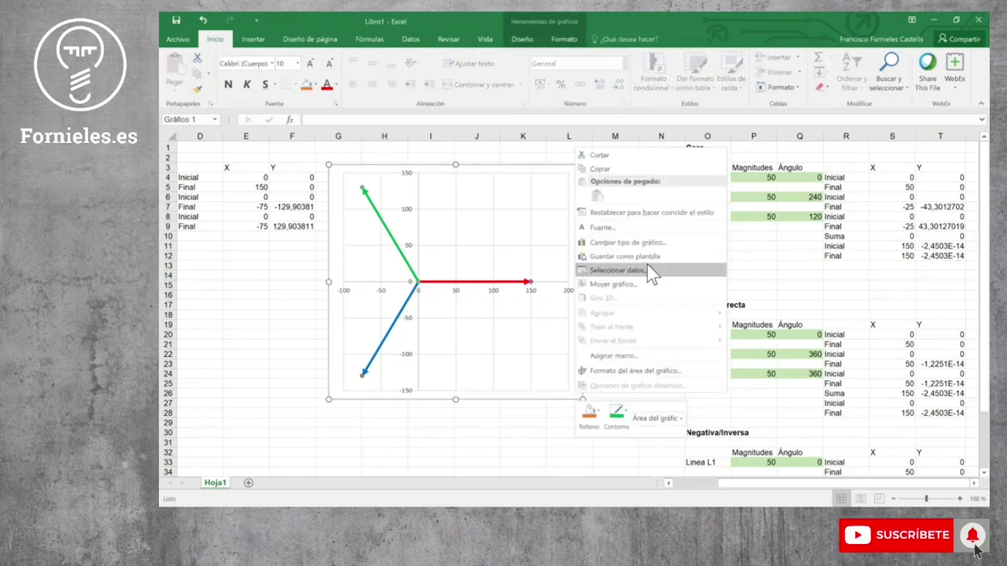
# Set L1 to 250 at 20° and L2 to 100 at 255° in the DESEQUILIBRIO inputs
pyautogui.moveTo(744, 485); pyautogui.dragTo(683, 485)
pyautogui.click(261, 181)
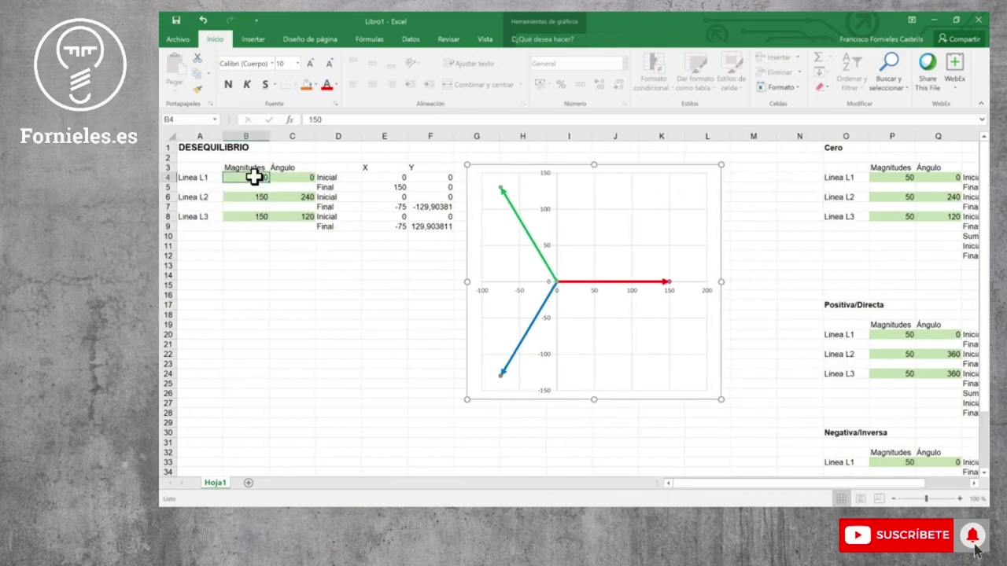
pyautogui.write('25')
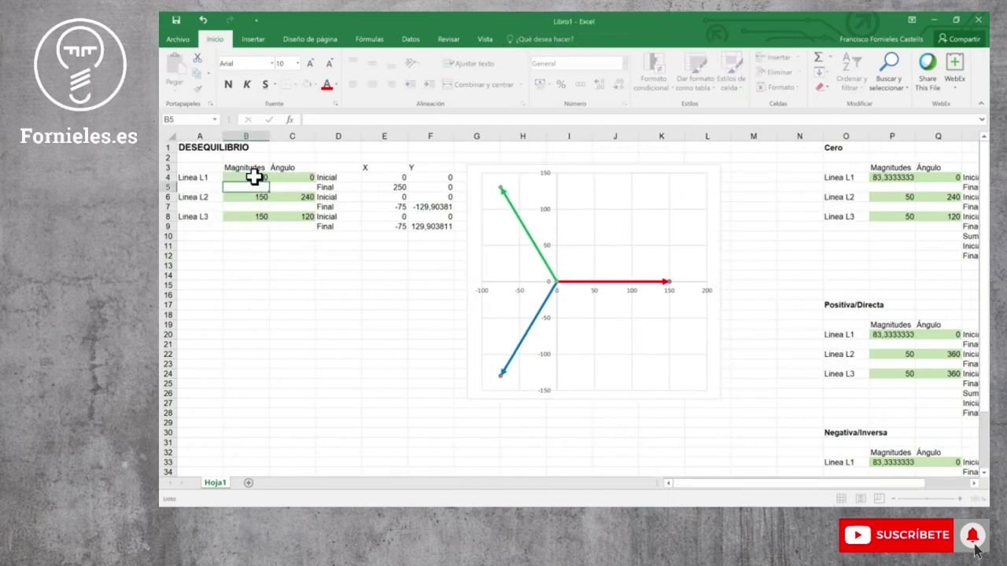
pyautogui.click(275, 180)
pyautogui.write('20')
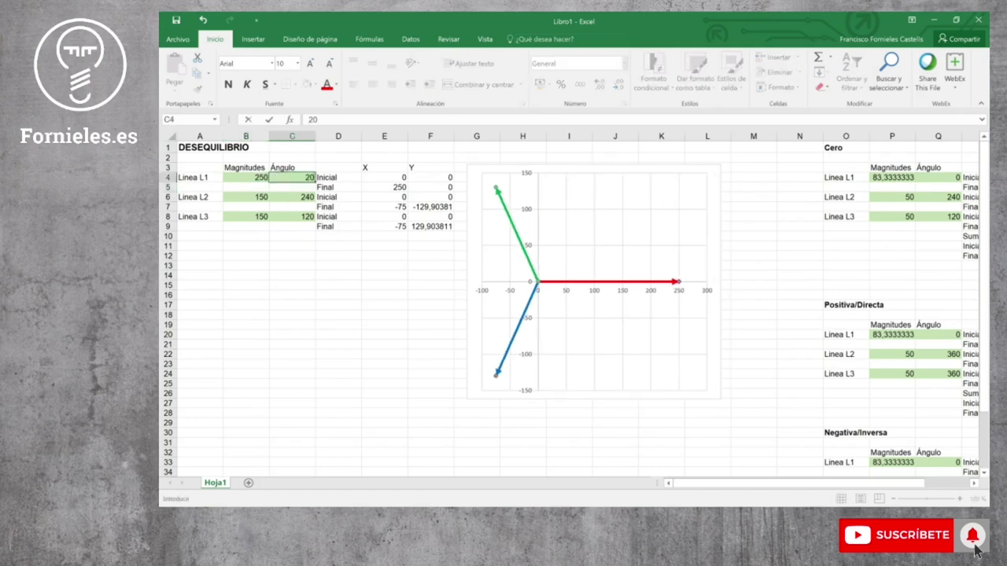
pyautogui.press('Return')
pyautogui.click(301, 197)
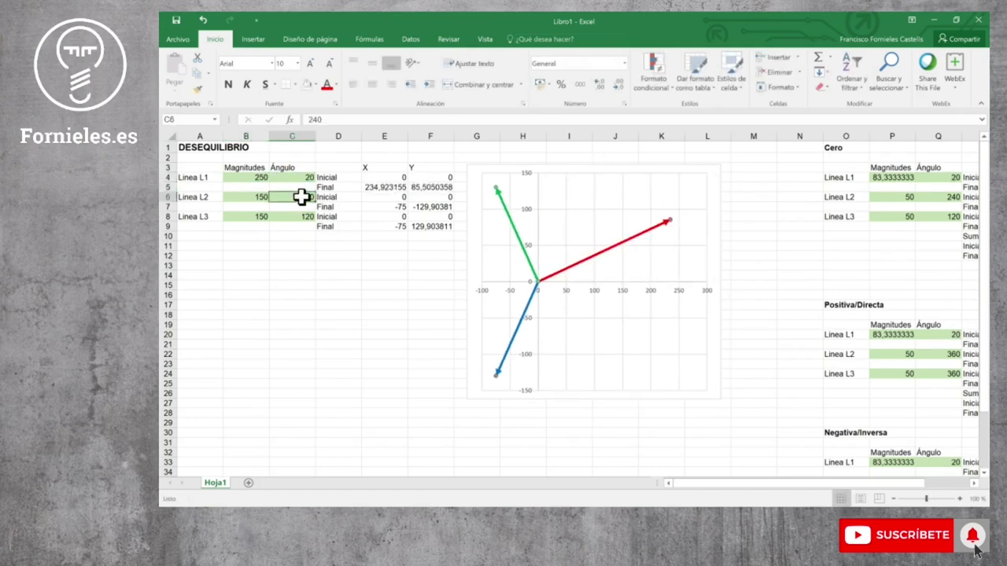
pyautogui.write('255')
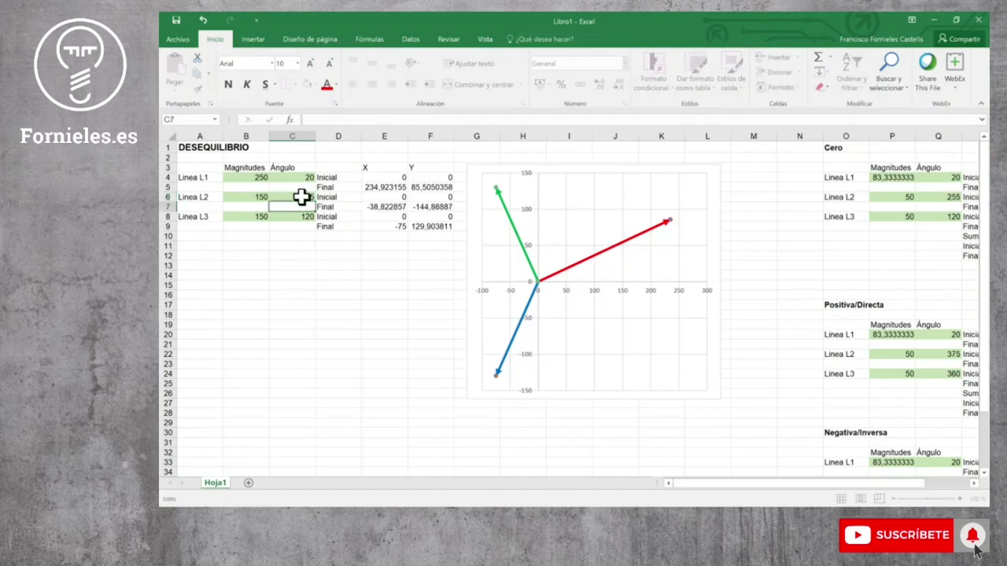
pyautogui.click(265, 197)
pyautogui.write('100')
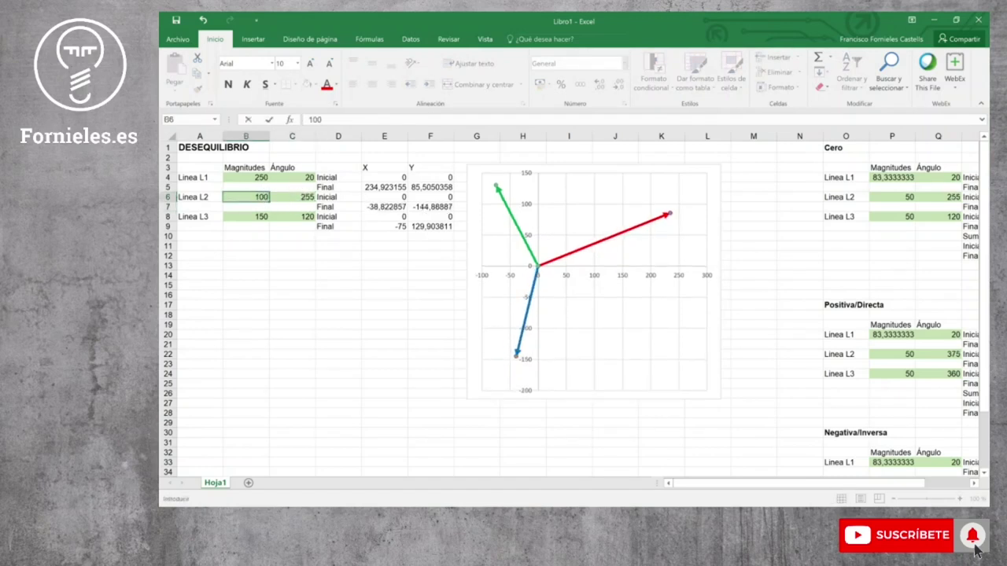
pyautogui.press('Return')
# Set the L3 angle in C8 to 110°
pyautogui.click(260, 216)
pyautogui.click(306, 217)
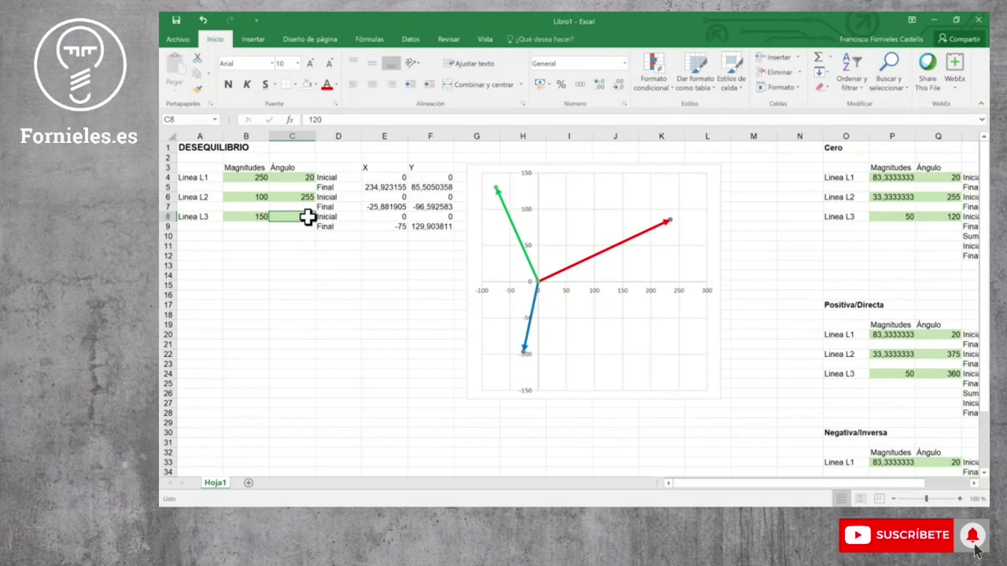
pyautogui.write('135')
pyautogui.press('Return')
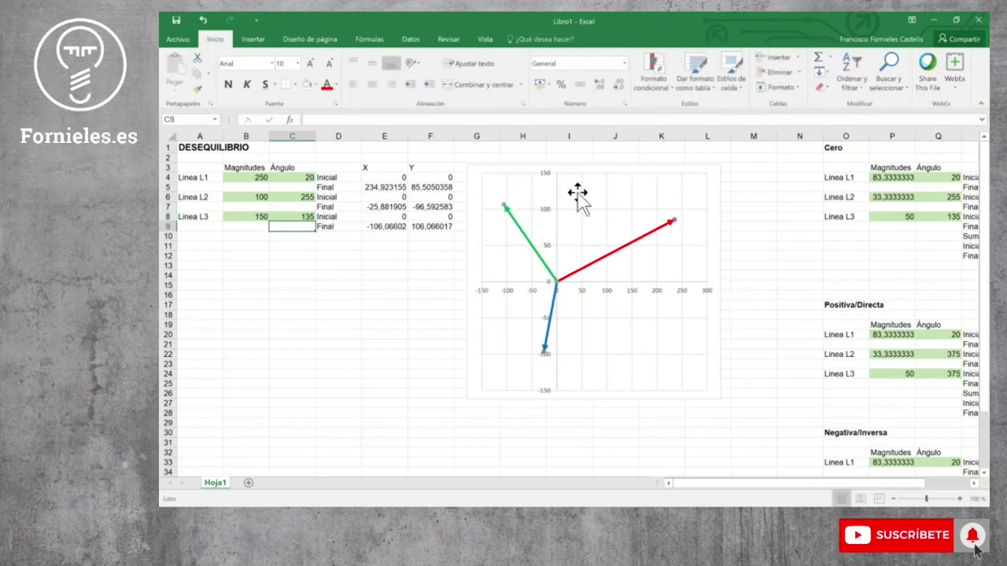
pyautogui.click(291, 217)
pyautogui.write('11')
pyautogui.press('Return')
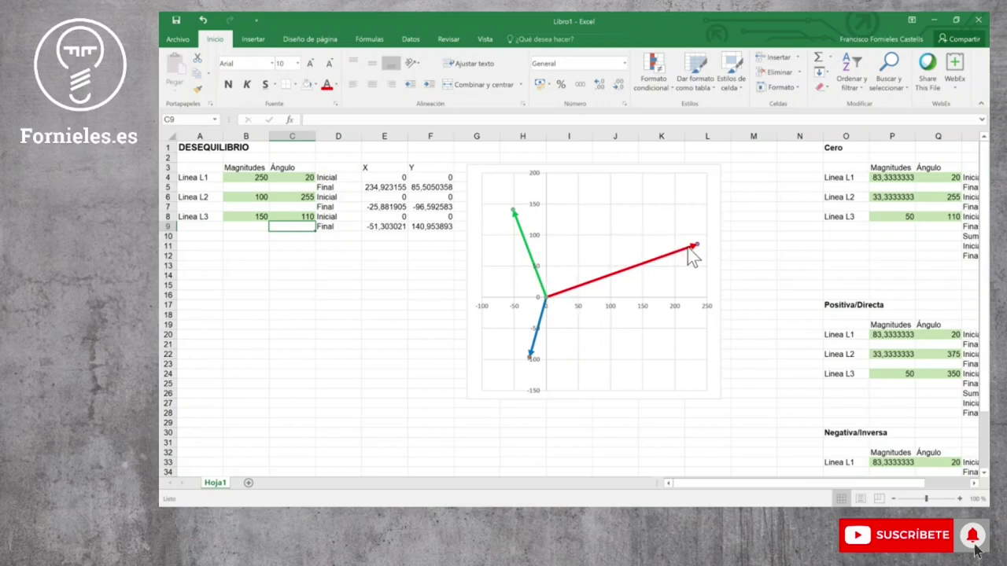
pyautogui.moveTo(692, 250)
pyautogui.click(711, 177)
# Add a chart series named 'positiva L1' with X values S27:S28
pyautogui.rightClick(711, 176)
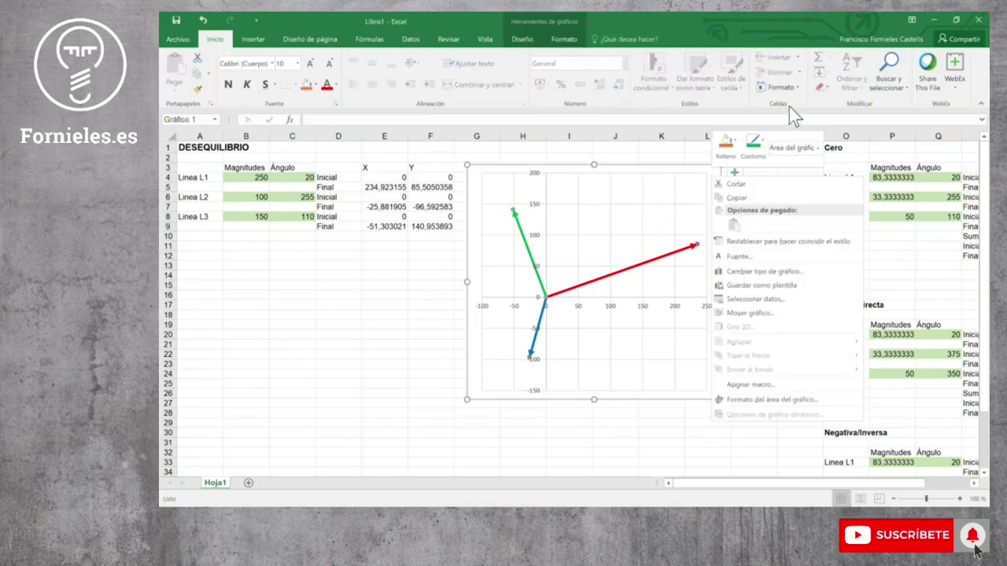
pyautogui.click(522, 39)
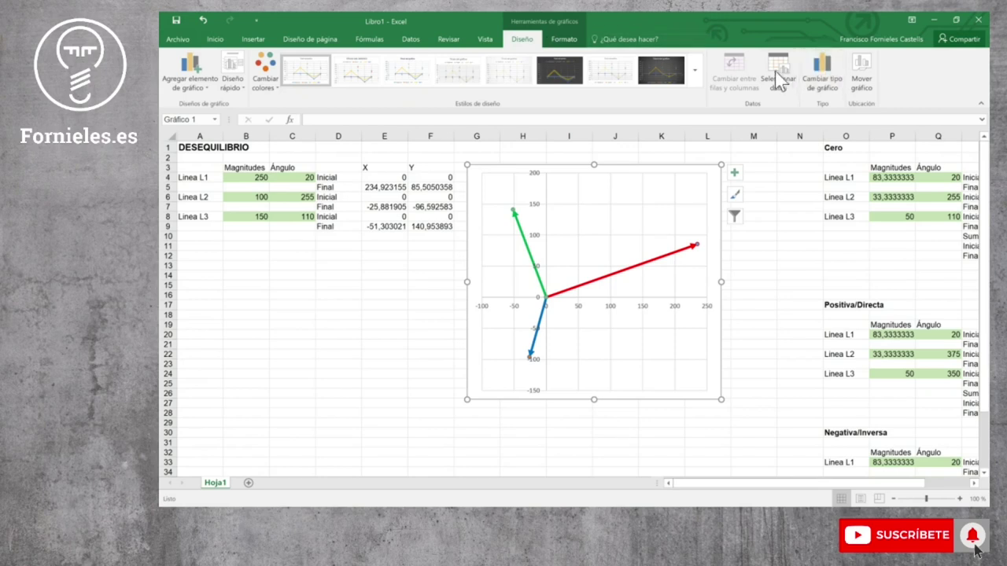
pyautogui.click(776, 75)
pyautogui.click(314, 335)
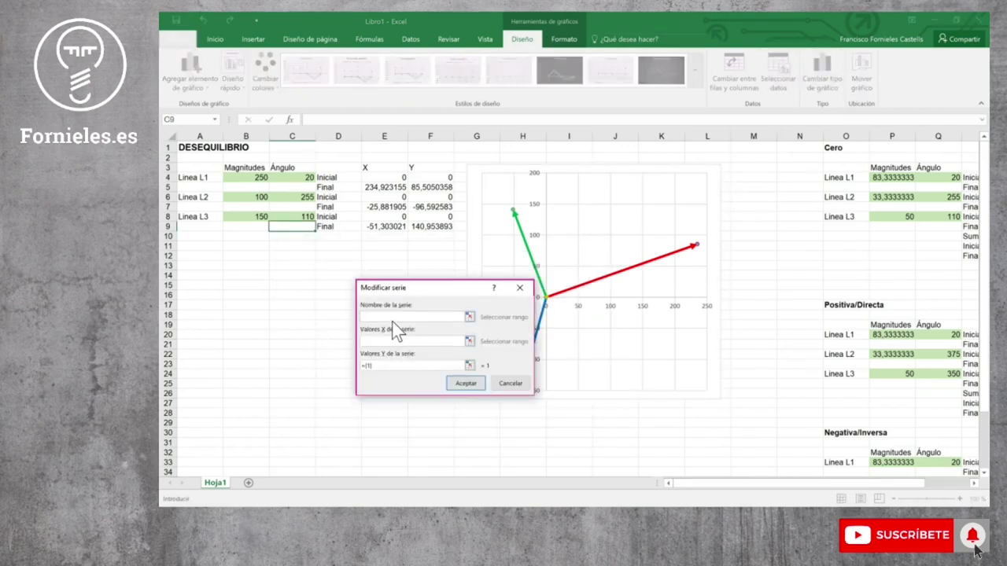
pyautogui.write('positiva L1')
pyautogui.click(469, 340)
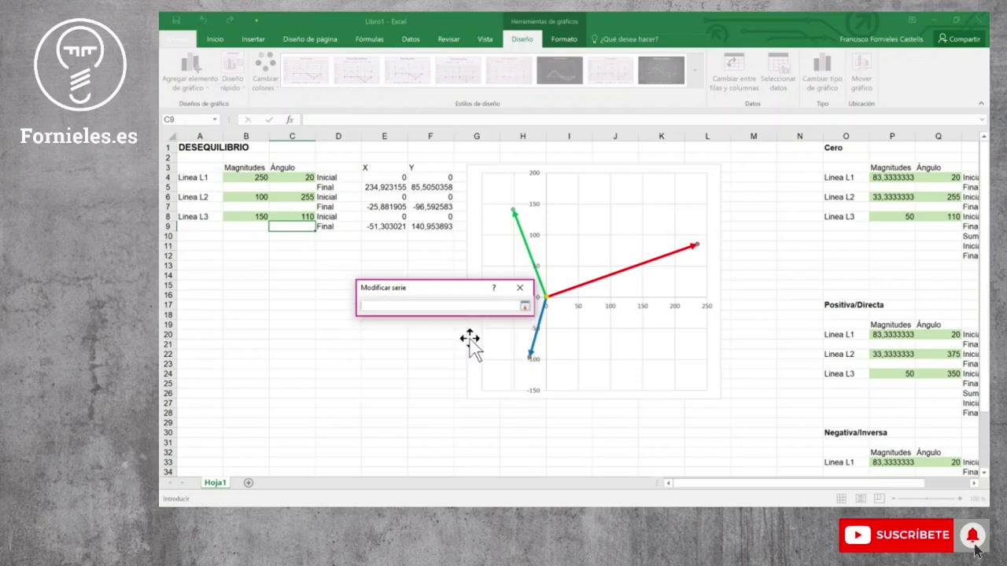
pyautogui.click(974, 483)
pyautogui.click(973, 483)
pyautogui.click(974, 483)
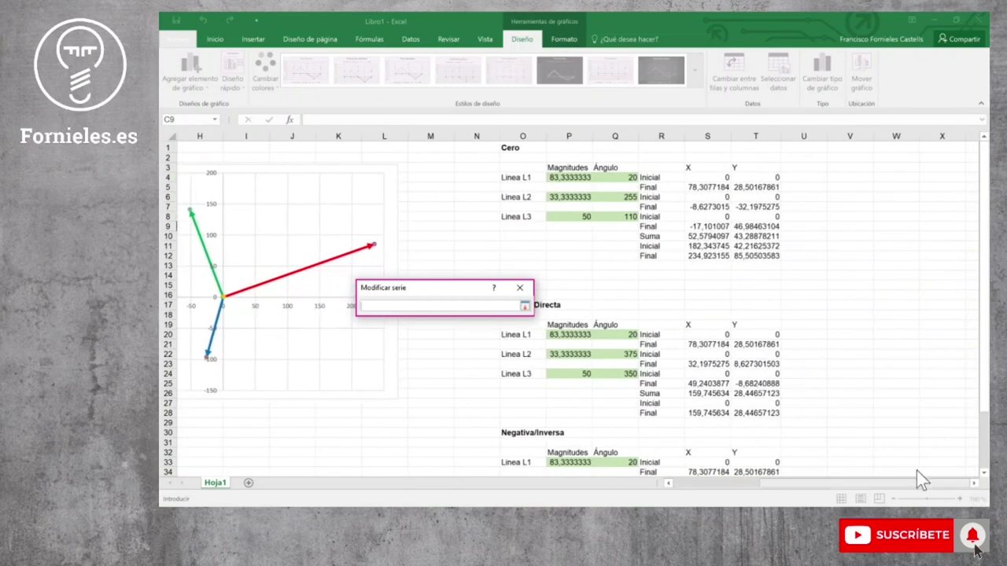
pyautogui.moveTo(724, 402); pyautogui.dragTo(725, 415)
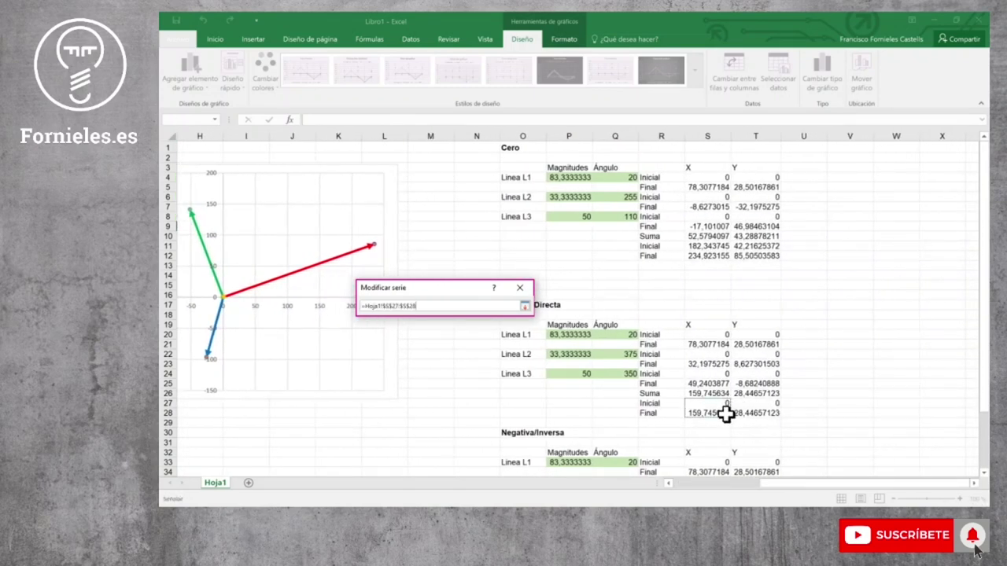
pyautogui.click(525, 306)
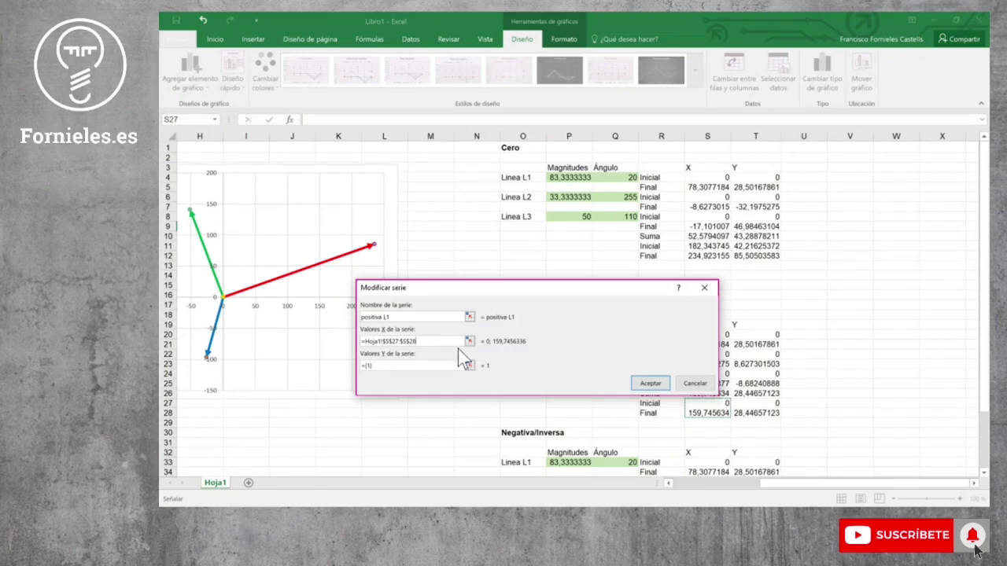
# Set the positiva L1 Y values to T27:T28 and apply the data changes
pyautogui.click(471, 368)
pyautogui.moveTo(759, 404); pyautogui.dragTo(761, 416)
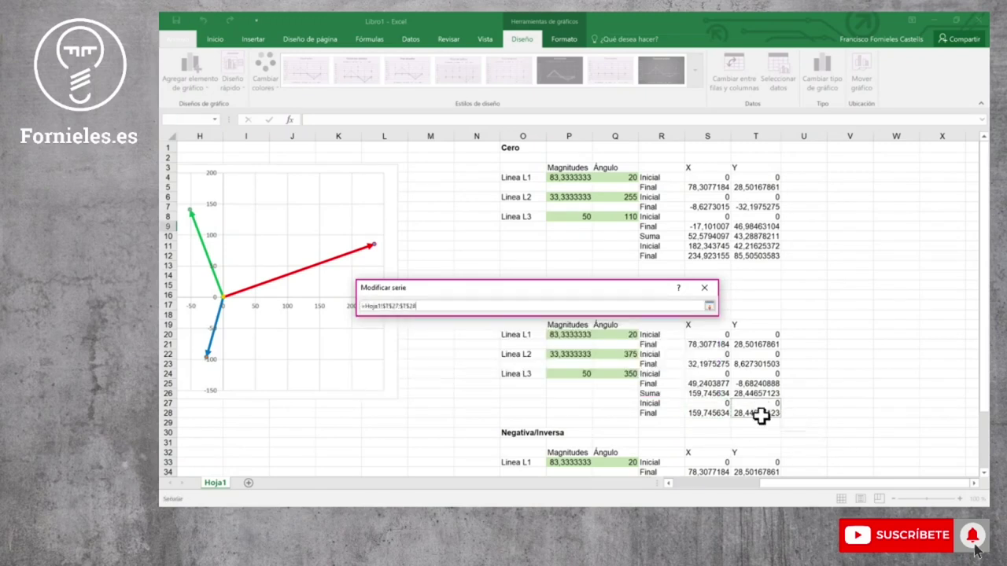
pyautogui.click(711, 306)
pyautogui.press('Return')
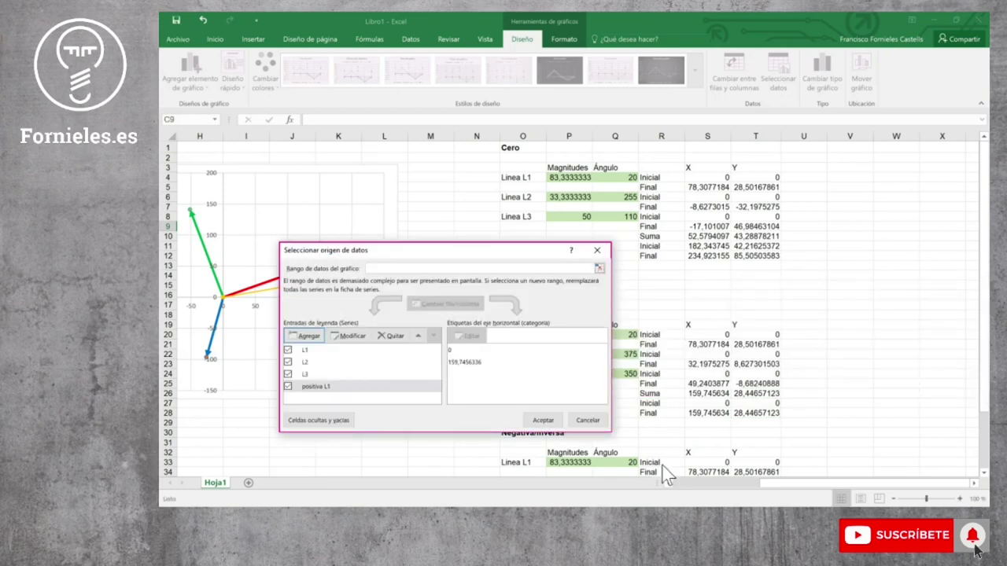
pyautogui.click(542, 420)
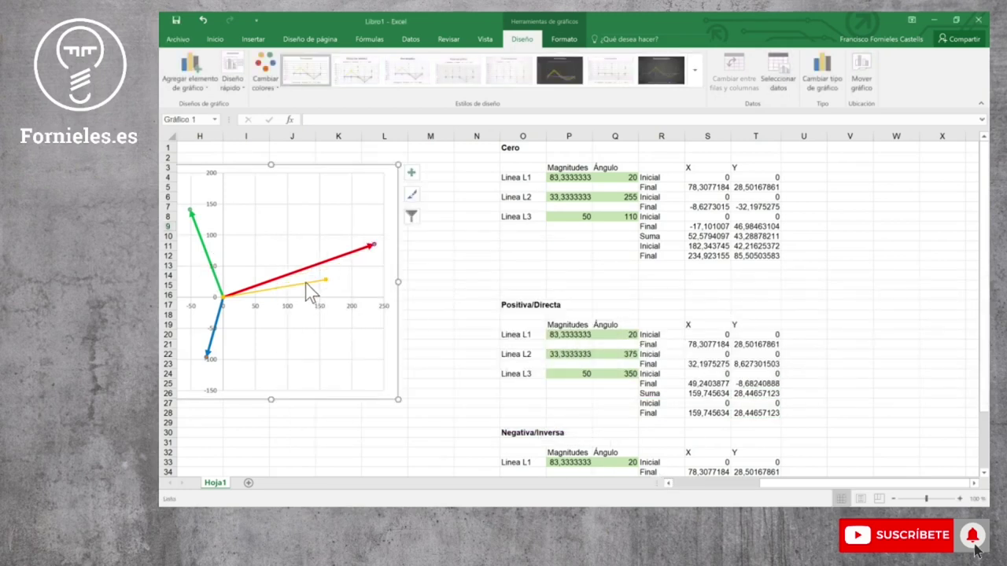
# Colour the positiva L1 series line dark red
pyautogui.moveTo(298, 286)
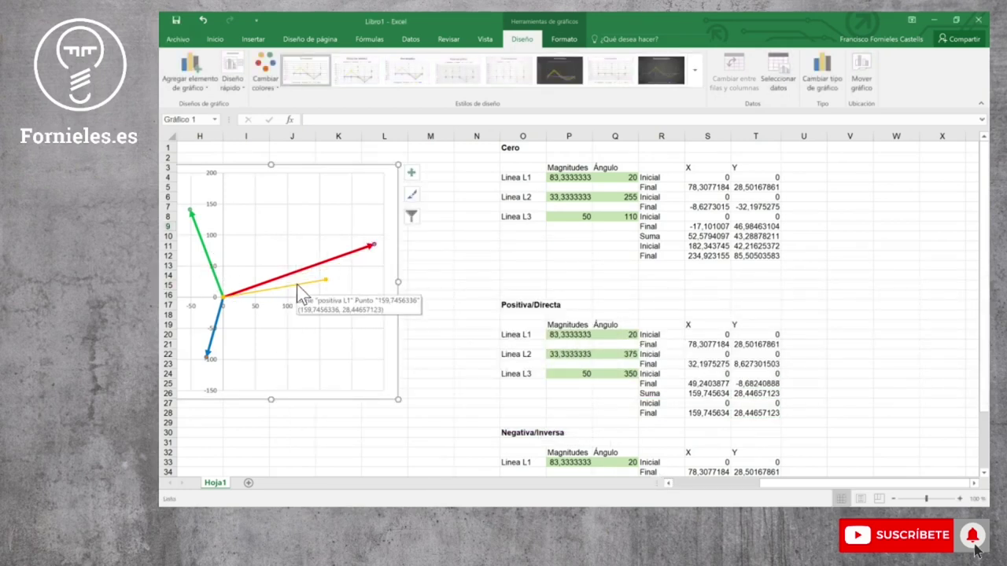
pyautogui.click(297, 287)
pyautogui.rightClick(297, 287)
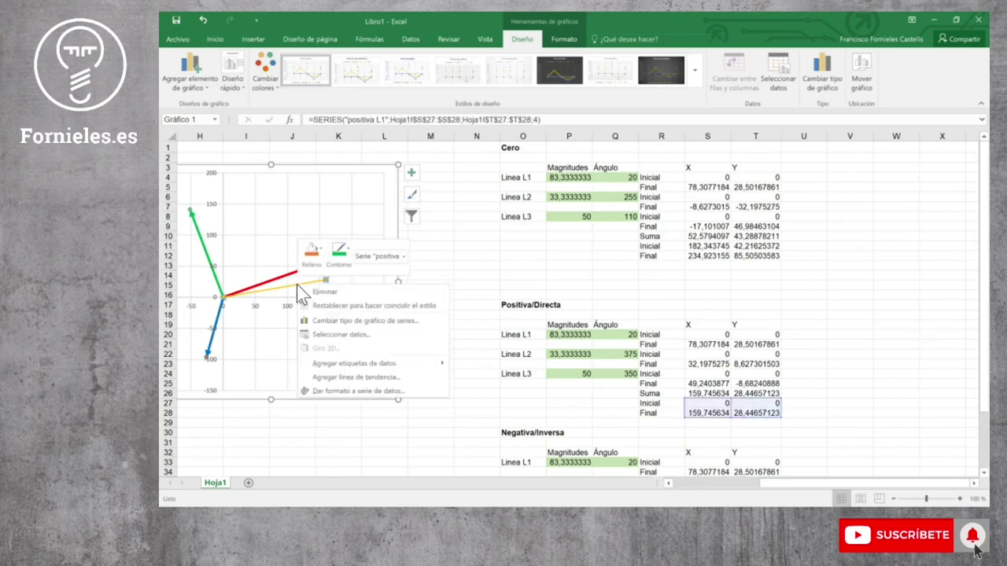
pyautogui.click(347, 265)
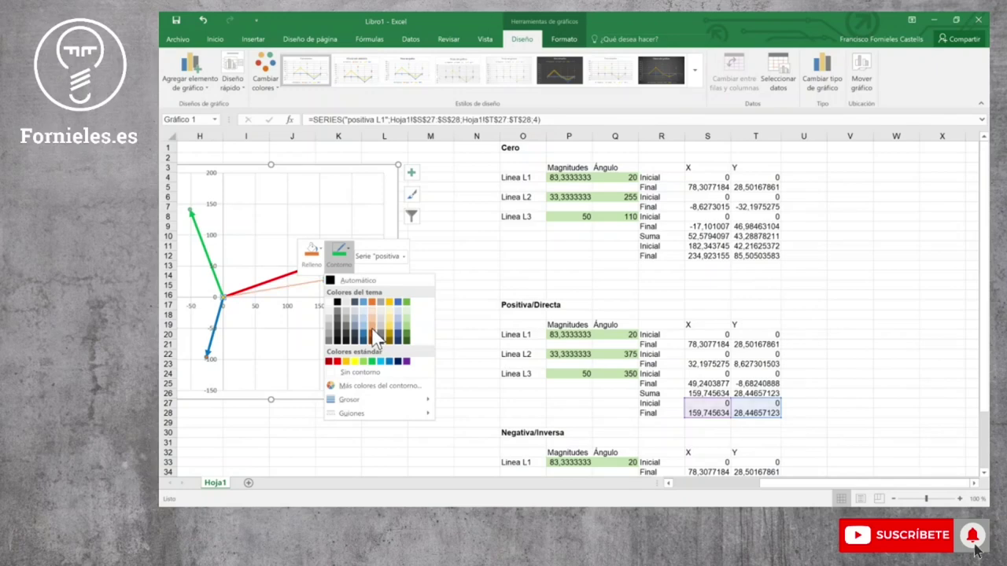
pyautogui.click(371, 385)
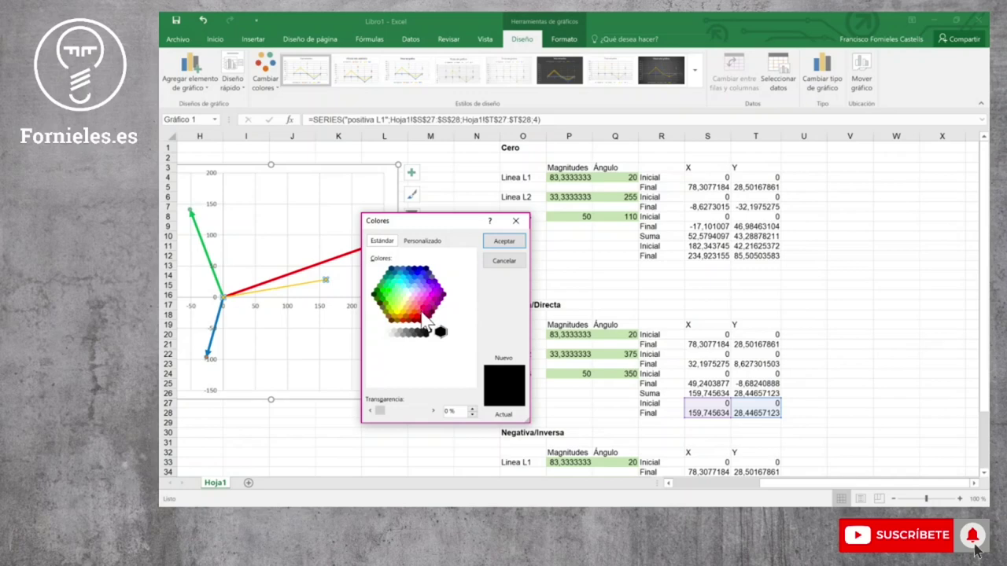
pyautogui.click(426, 319)
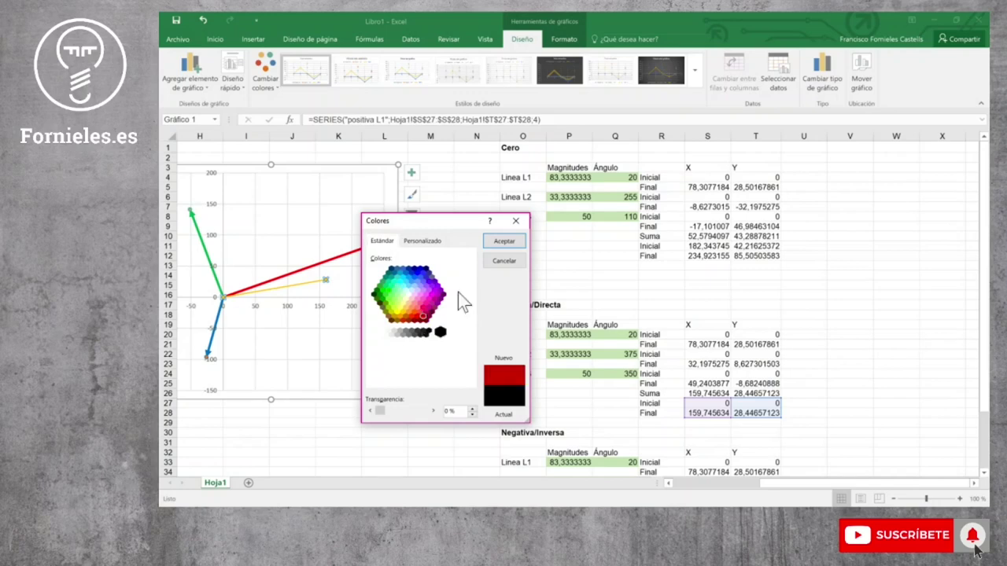
pyautogui.click(492, 242)
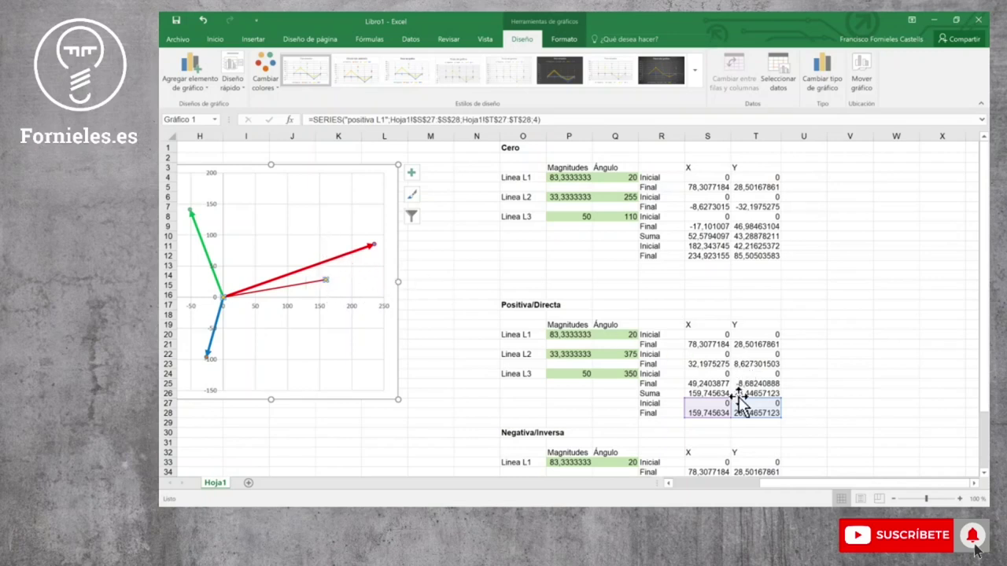
# Add a 'Negativa L1' chart series with X values S40:S41 and Y values T40:T41
pyautogui.click(775, 73)
pyautogui.click(350, 336)
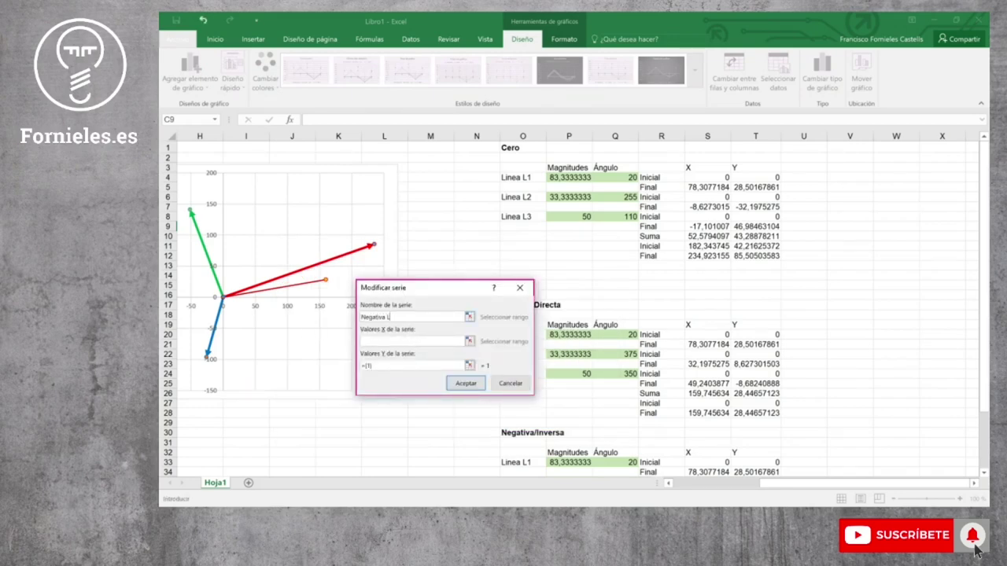
pyautogui.click(469, 341)
pyautogui.scroll(-4, 731, 367)
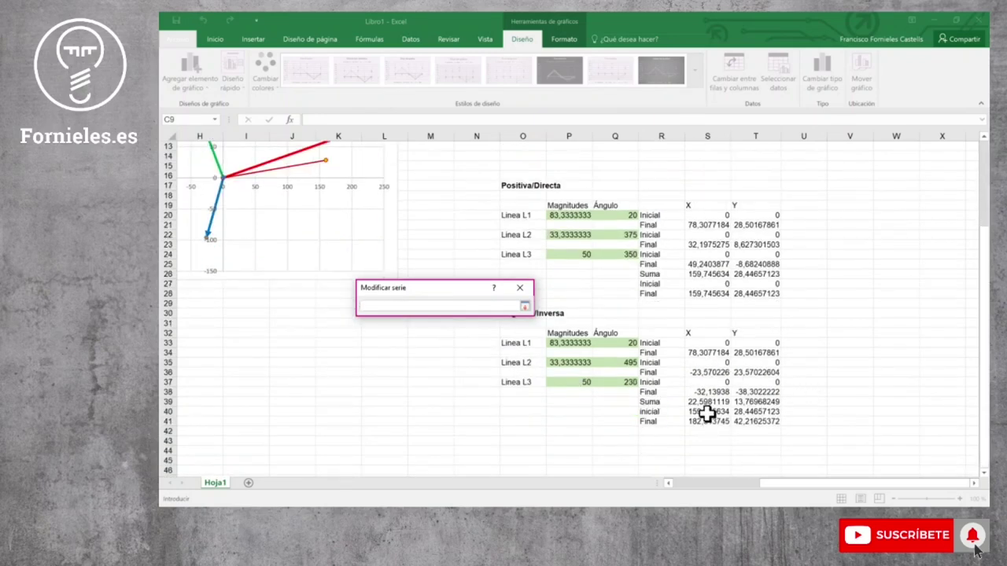
pyautogui.moveTo(710, 416); pyautogui.dragTo(709, 421)
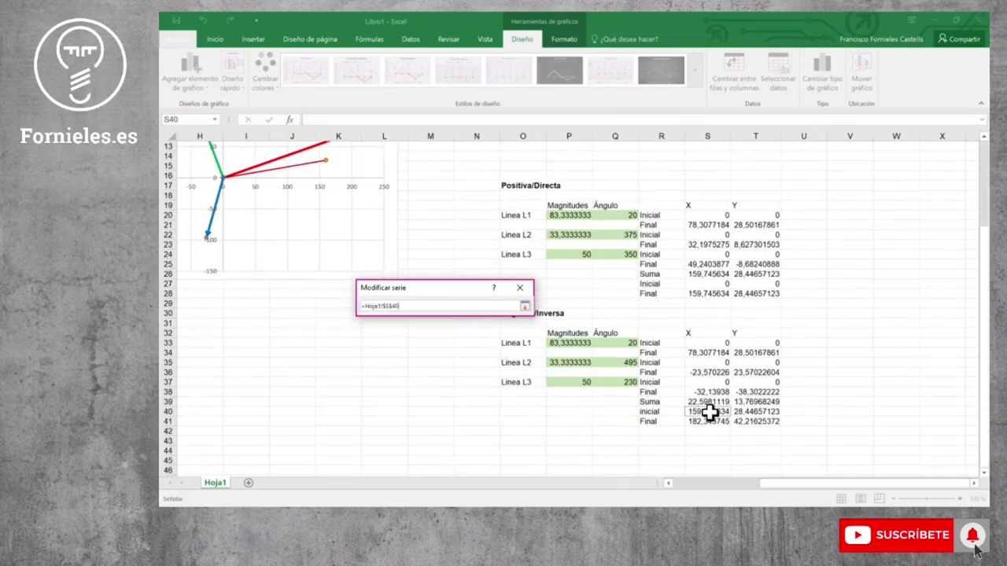
pyautogui.click(525, 308)
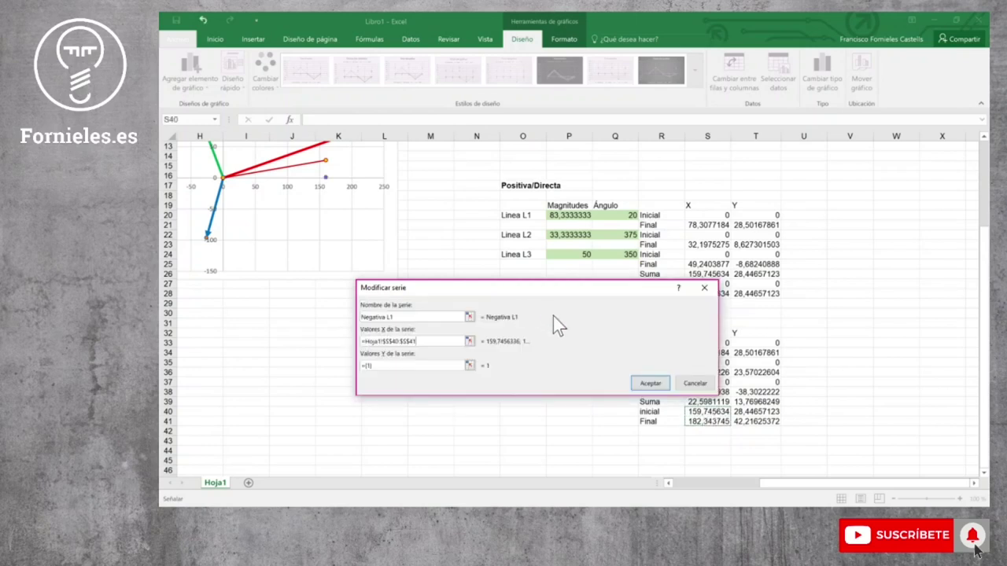
pyautogui.click(469, 366)
pyautogui.moveTo(748, 412); pyautogui.dragTo(748, 422)
pyautogui.click(708, 306)
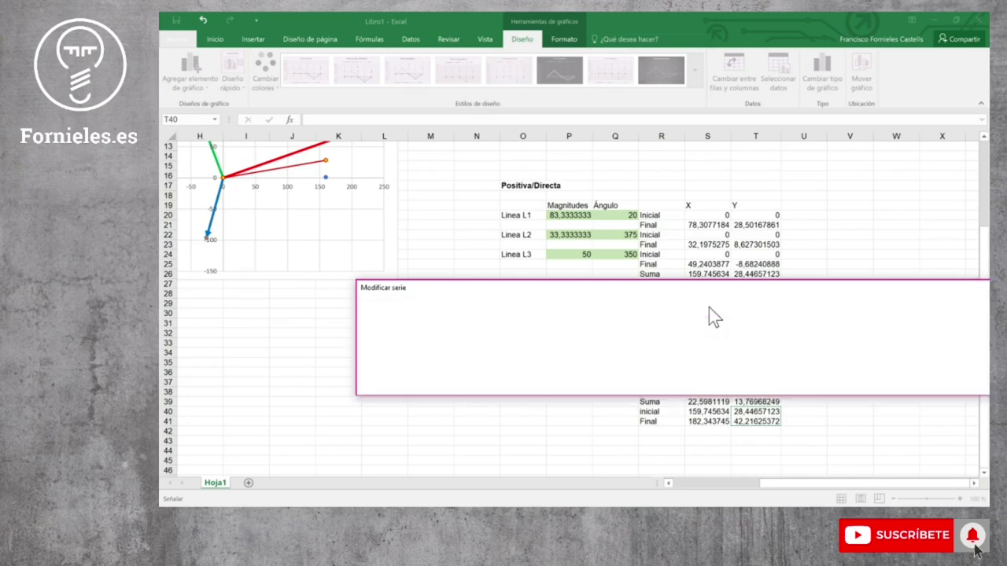
pyautogui.press('Return')
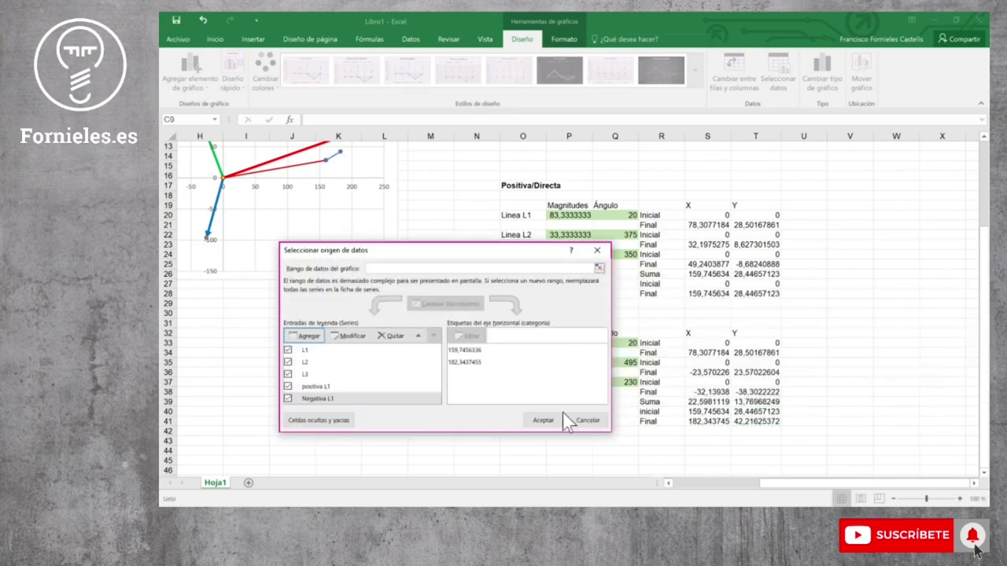
pyautogui.click(550, 420)
pyautogui.scroll(3, 307, 236)
# Colour the Negativa L1 line magenta using a custom outline colour
pyautogui.click(329, 247)
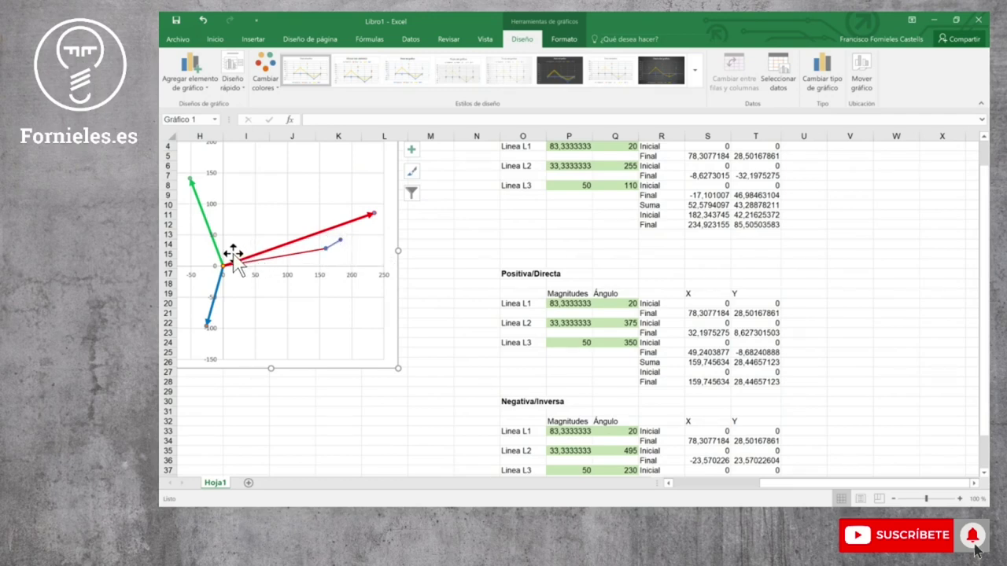
pyautogui.click(330, 247)
pyautogui.rightClick(331, 246)
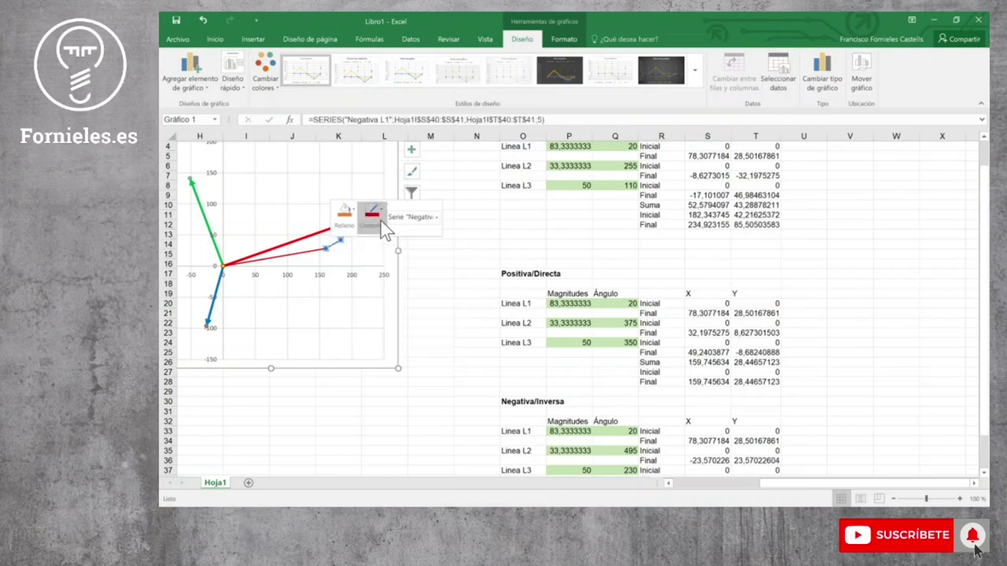
pyautogui.click(371, 211)
pyautogui.click(421, 378)
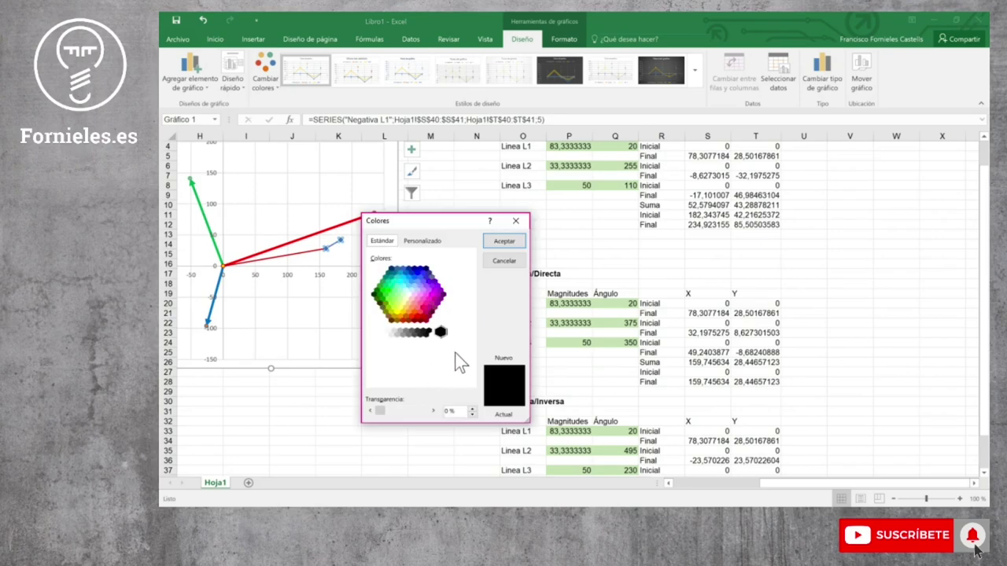
pyautogui.click(425, 311)
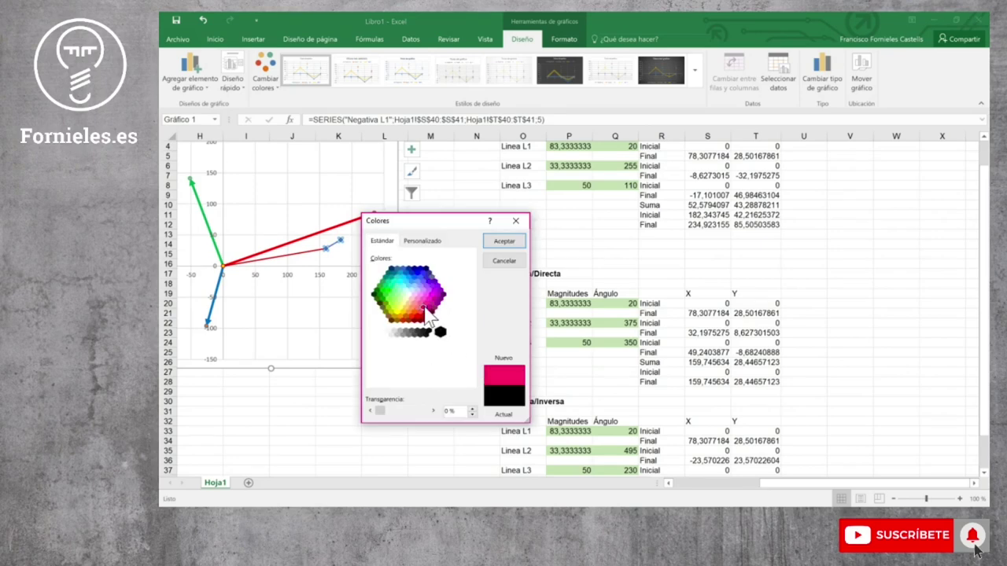
pyautogui.click(504, 241)
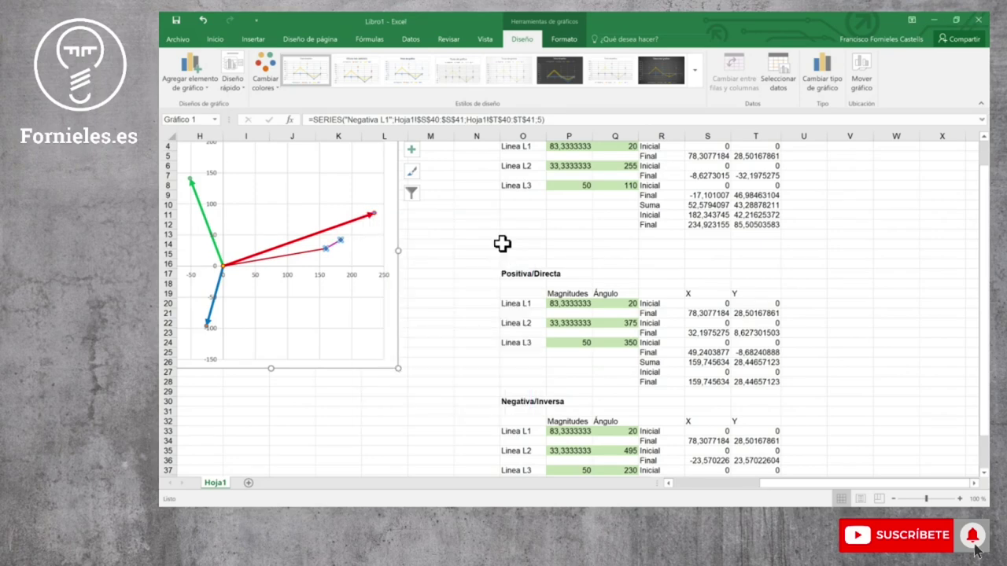
pyautogui.click(428, 361)
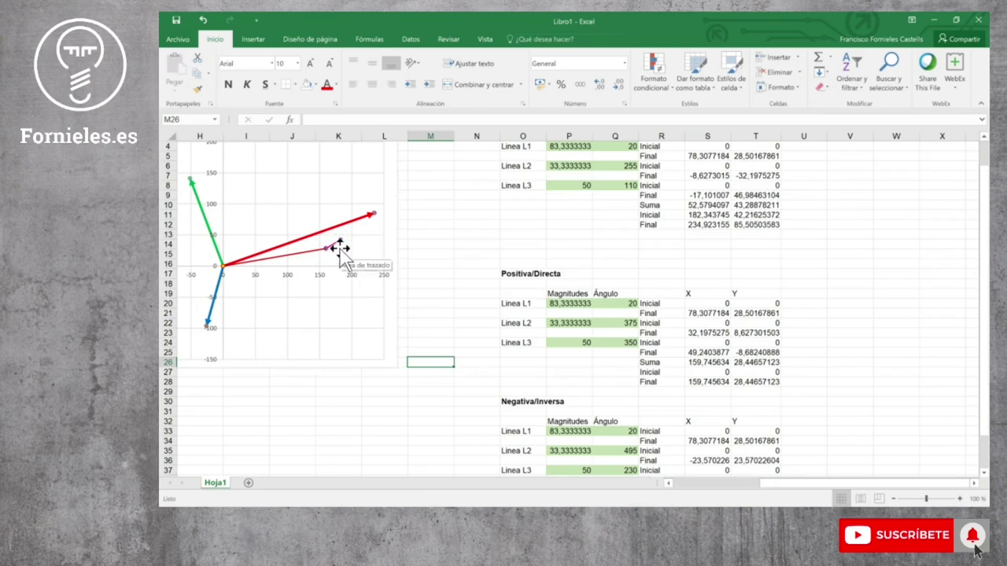
pyautogui.click(389, 247)
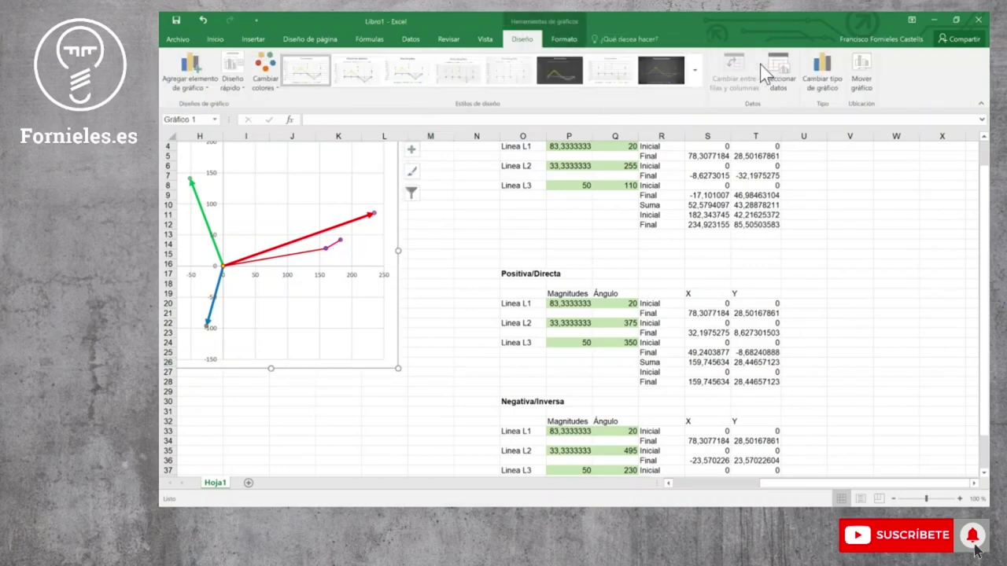
# Try adding a 'Cero L' series from S11:S12 and T11:T12, discarding the faulty empty entry
pyautogui.click(771, 67)
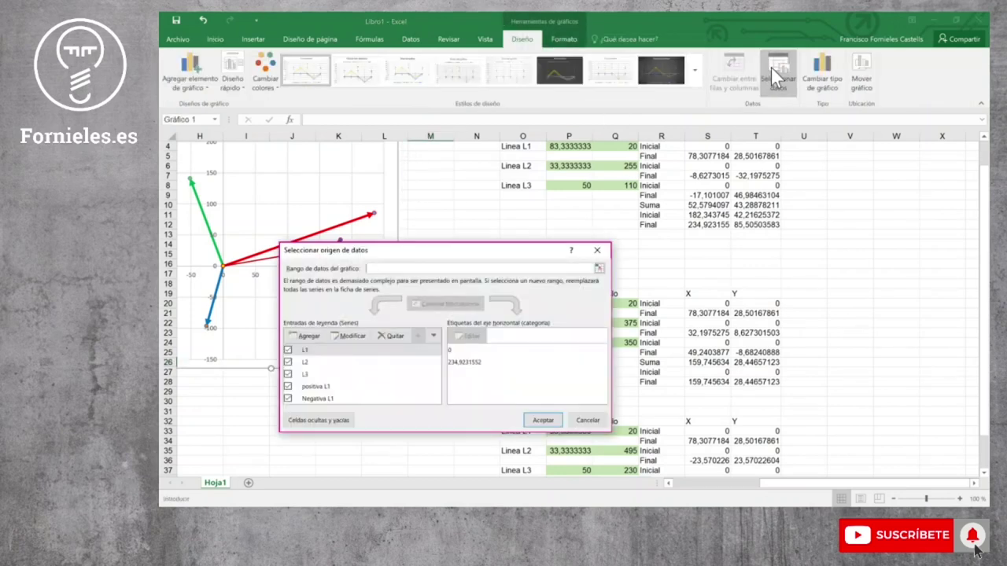
pyautogui.click(308, 335)
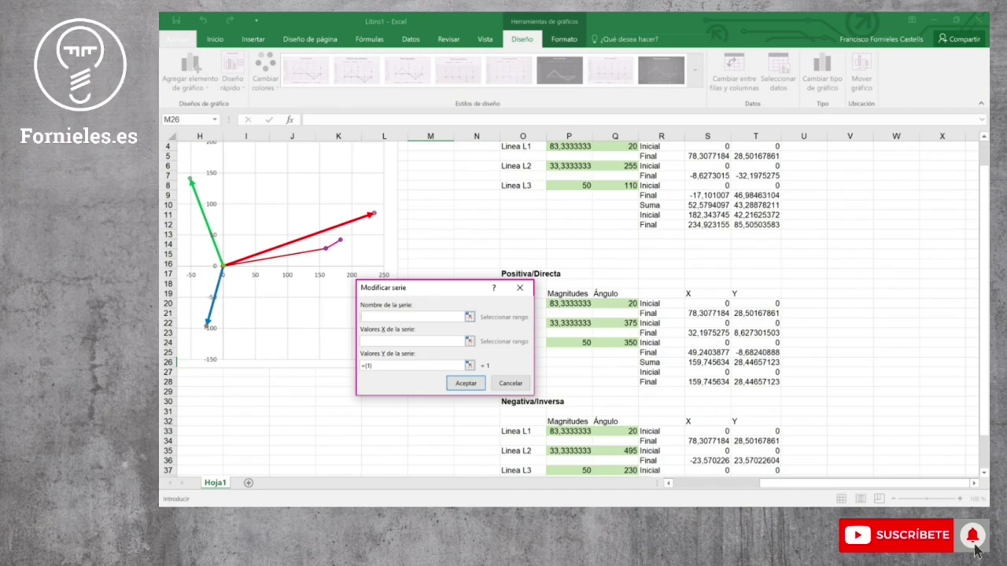
pyautogui.write('Cero L1')
pyautogui.click(470, 341)
pyautogui.moveTo(713, 215); pyautogui.dragTo(716, 226)
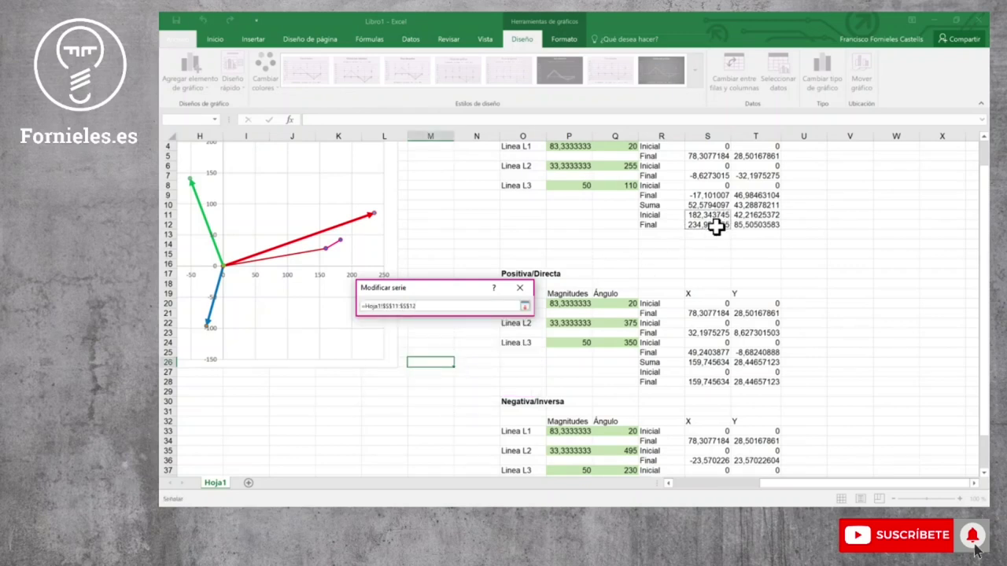
pyautogui.click(523, 306)
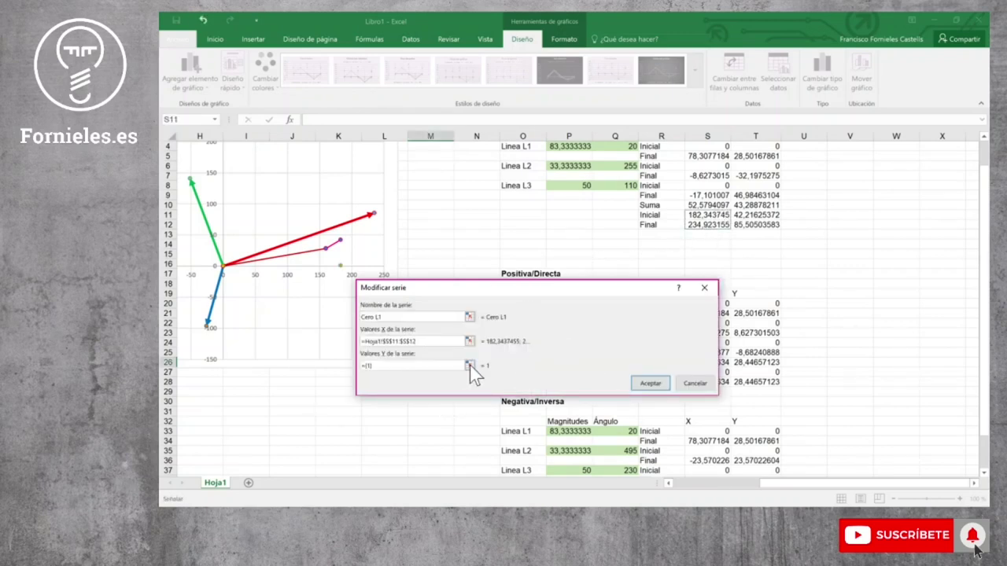
pyautogui.click(470, 365)
pyautogui.moveTo(756, 216); pyautogui.dragTo(756, 226)
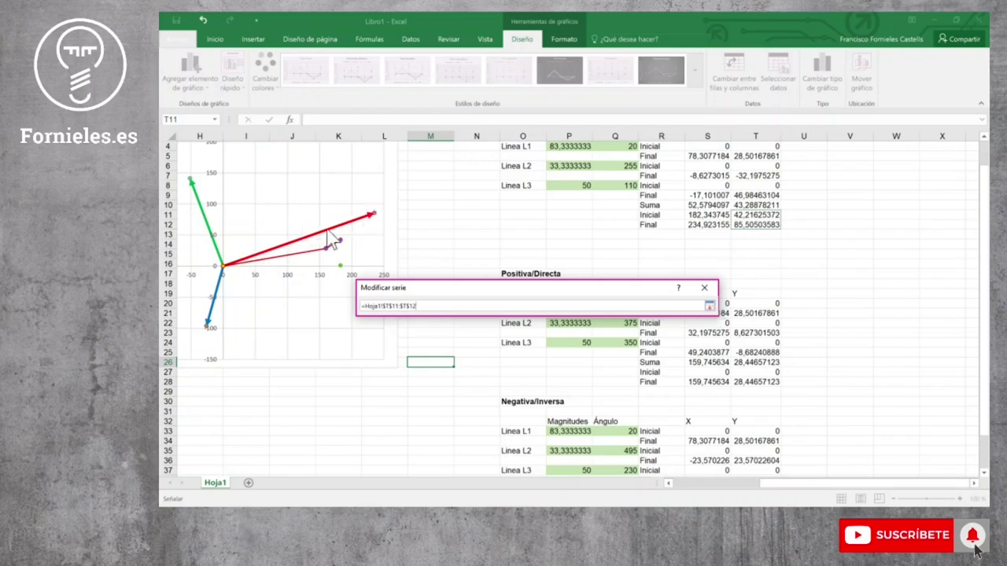
pyautogui.click(710, 307)
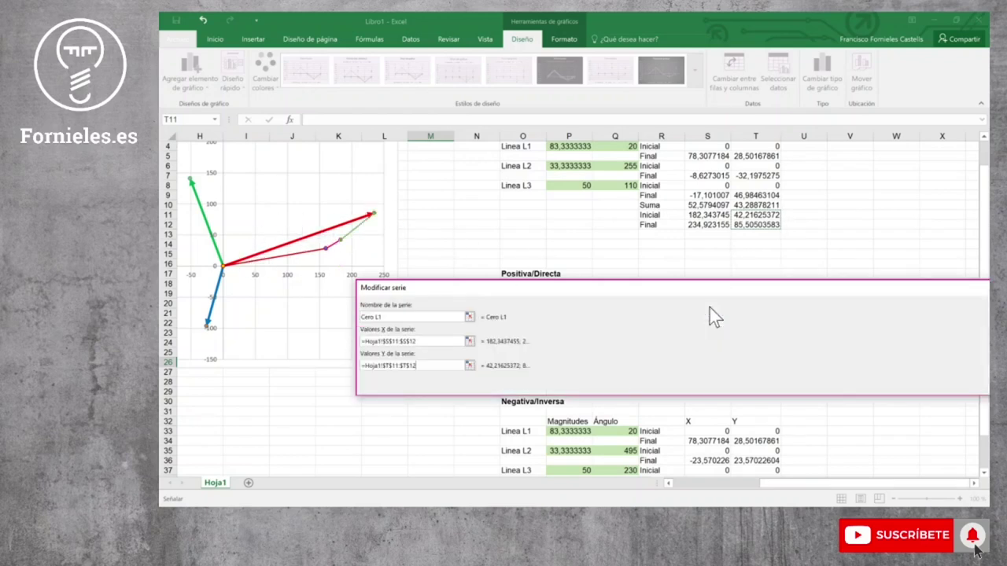
pyautogui.press('Return')
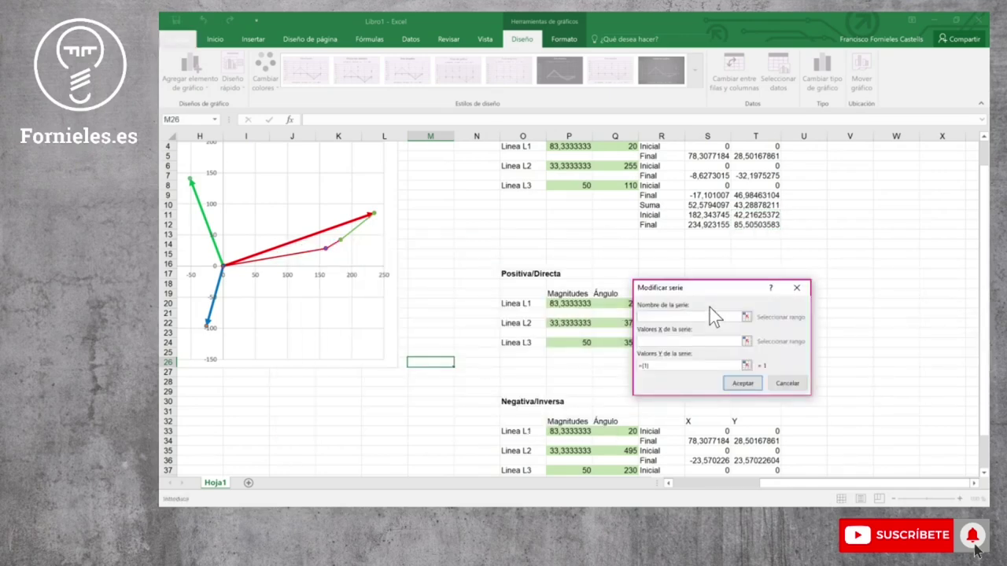
pyautogui.click(792, 387)
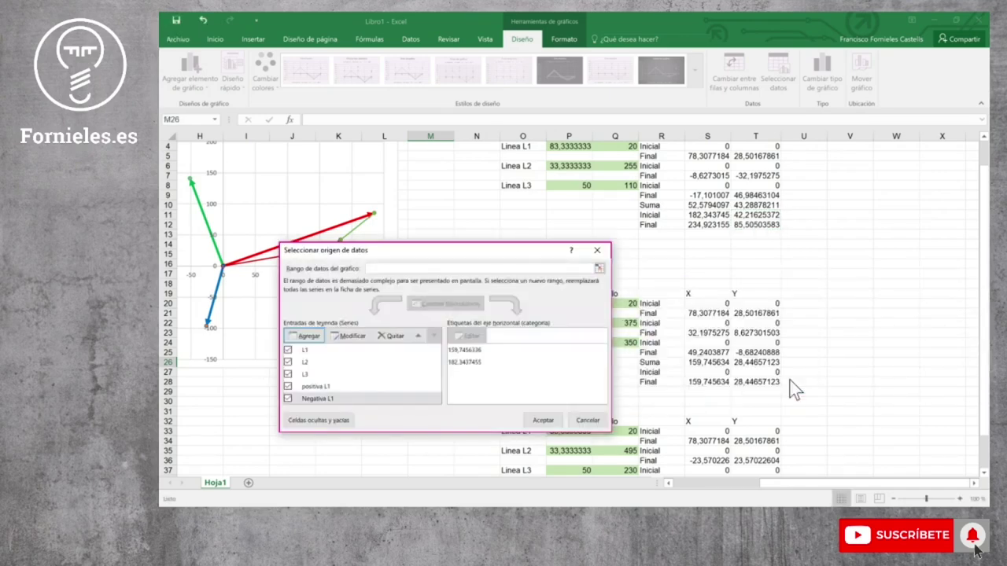
pyautogui.click(542, 422)
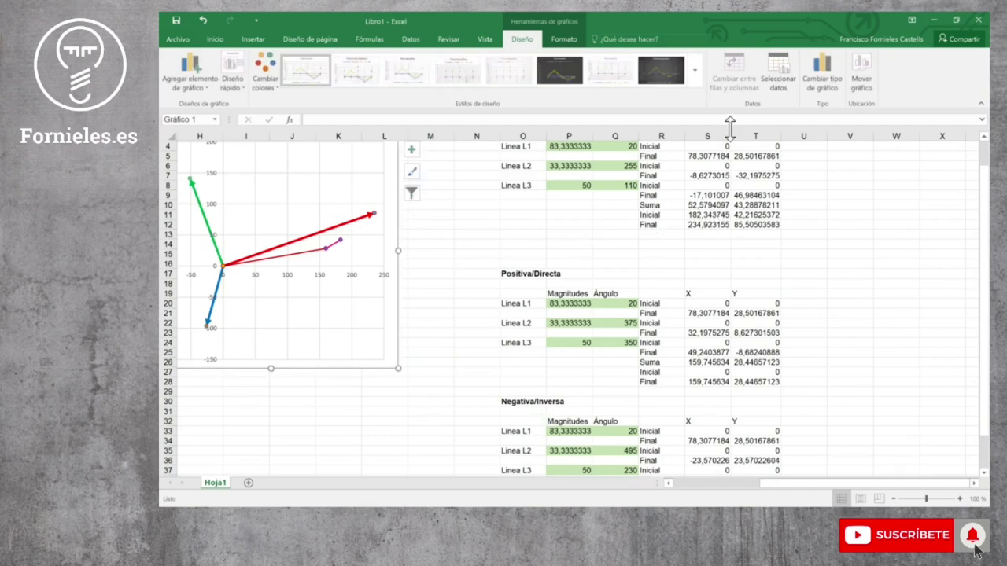
# Add the 'Cero L1' series with X values S11:S12 and Y values T11:T12
pyautogui.click(777, 75)
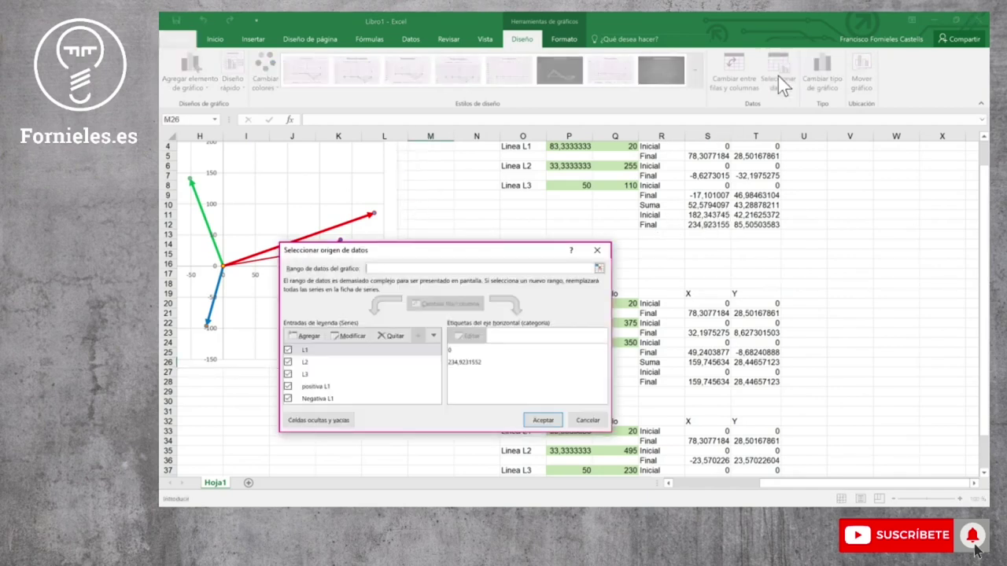
pyautogui.click(310, 336)
pyautogui.write('Cero L1')
pyautogui.click(469, 340)
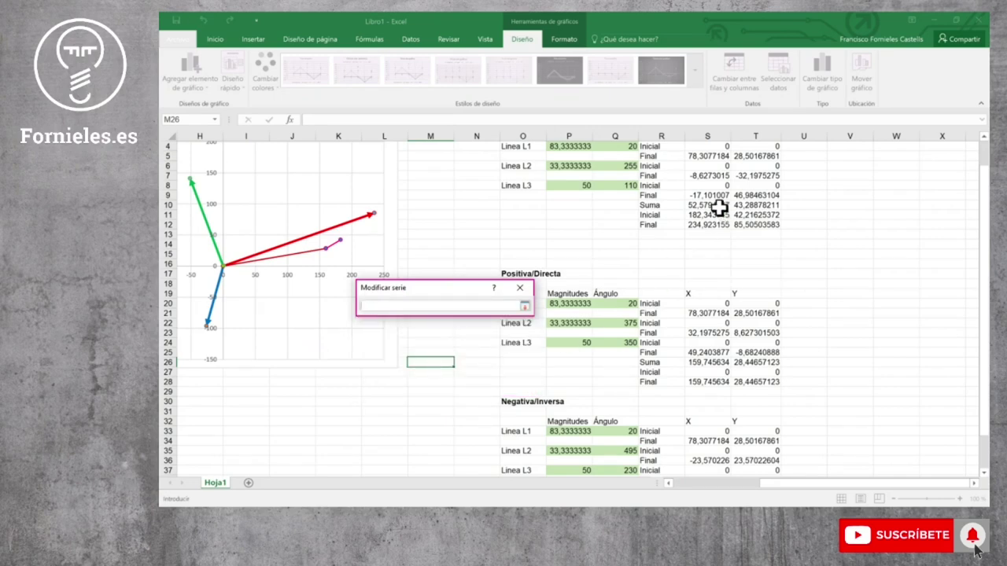
pyautogui.moveTo(711, 214); pyautogui.dragTo(713, 225)
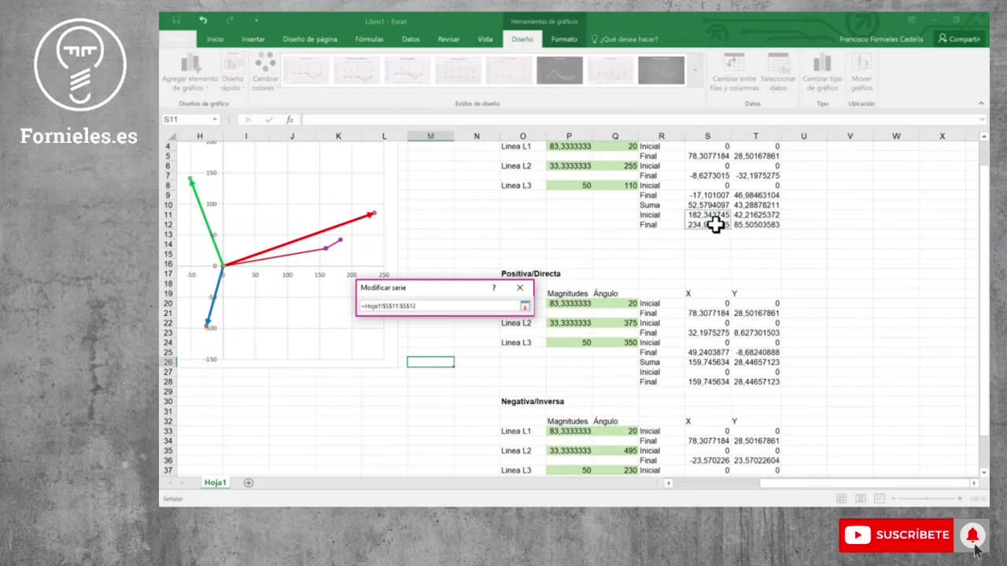
pyautogui.press('Return')
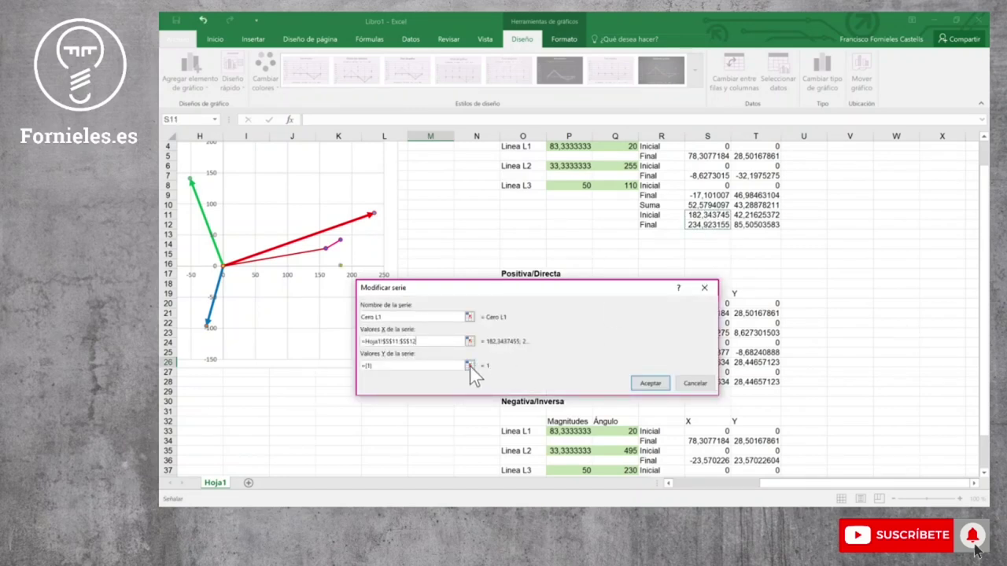
pyautogui.click(470, 366)
pyautogui.moveTo(756, 214); pyautogui.dragTo(757, 224)
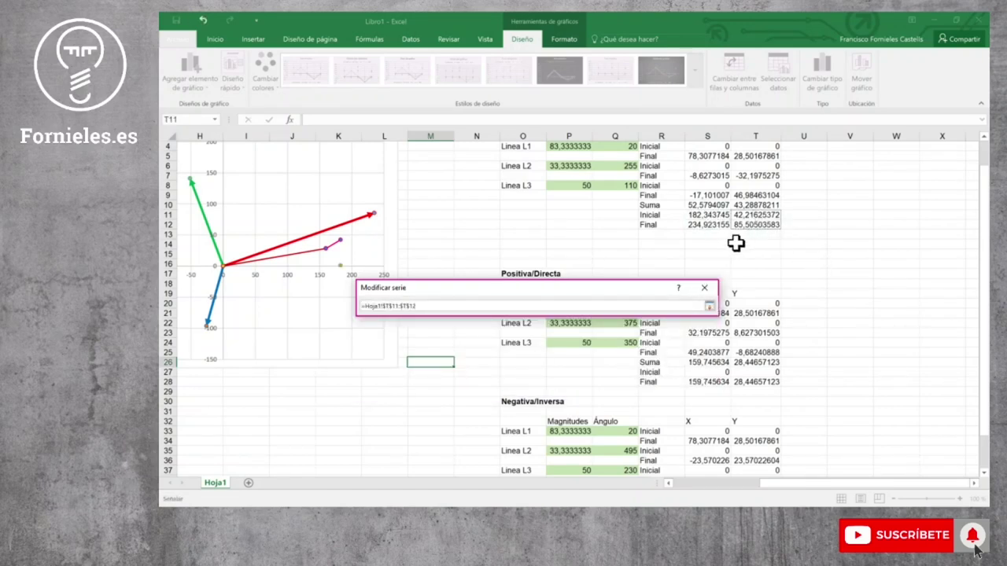
pyautogui.press('Return')
pyautogui.press('Return')
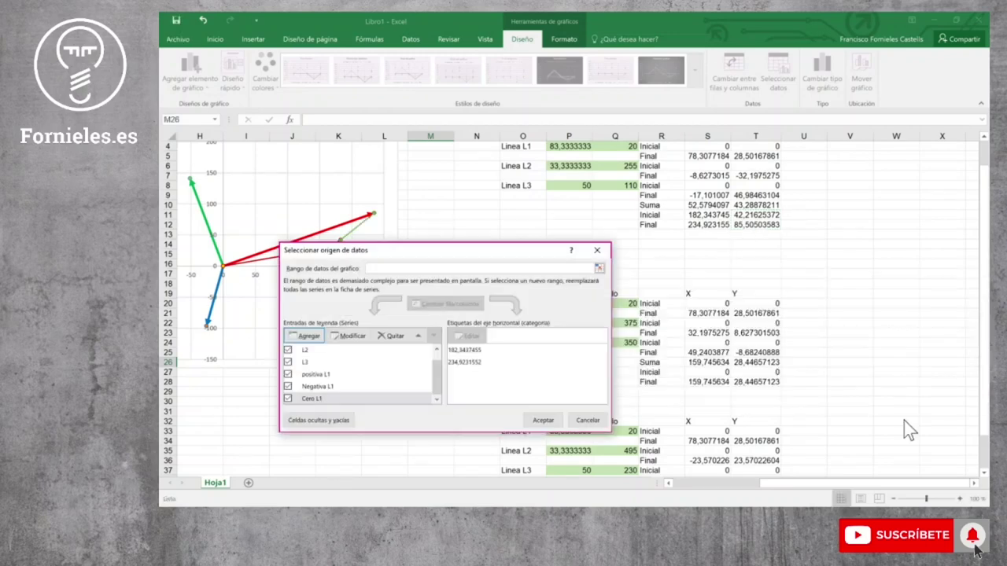
pyautogui.click(536, 422)
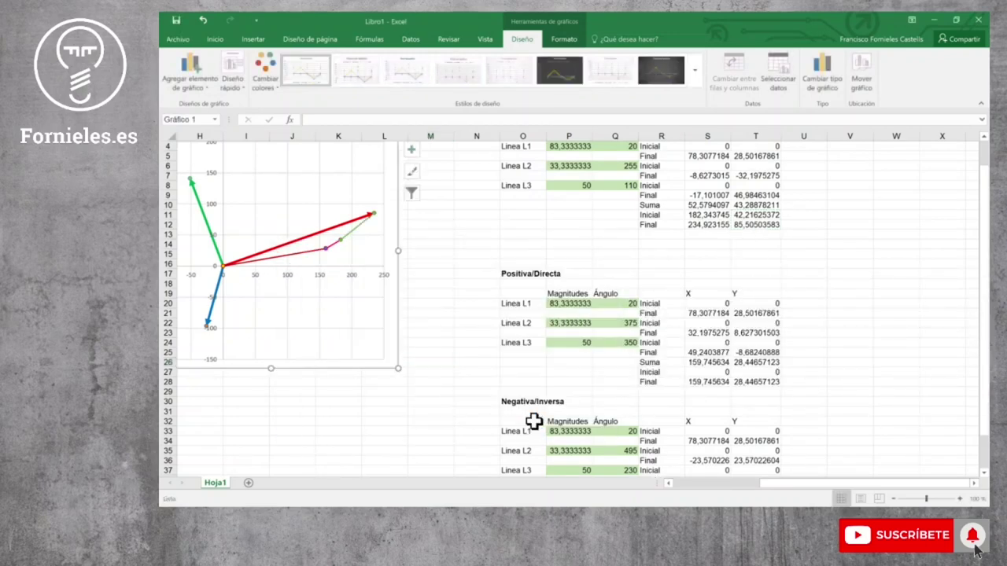
# Give the Cero L1 line a pink outline colour from the full colour picker
pyautogui.click(353, 231)
pyautogui.rightClick(353, 231)
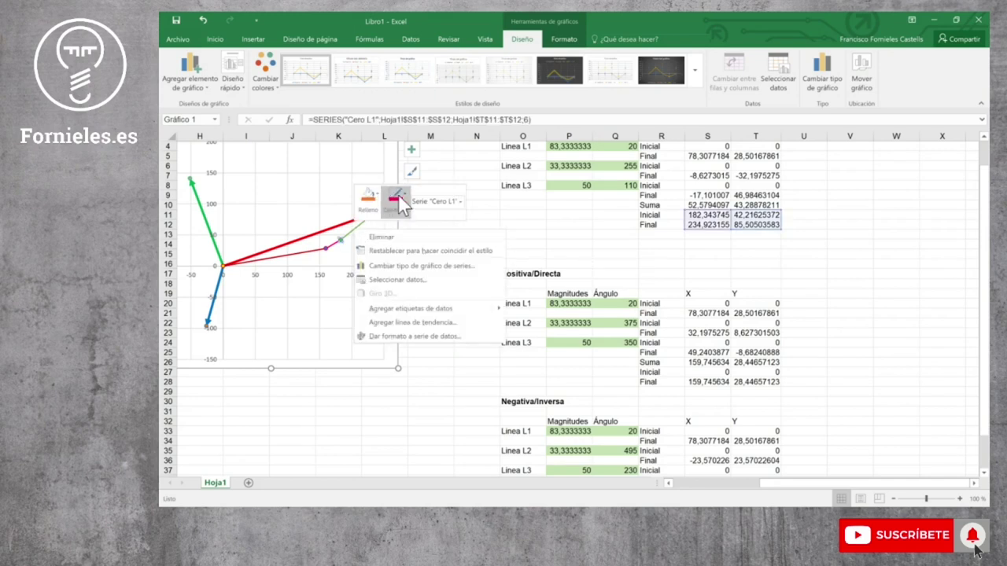
pyautogui.click(395, 198)
pyautogui.click(425, 349)
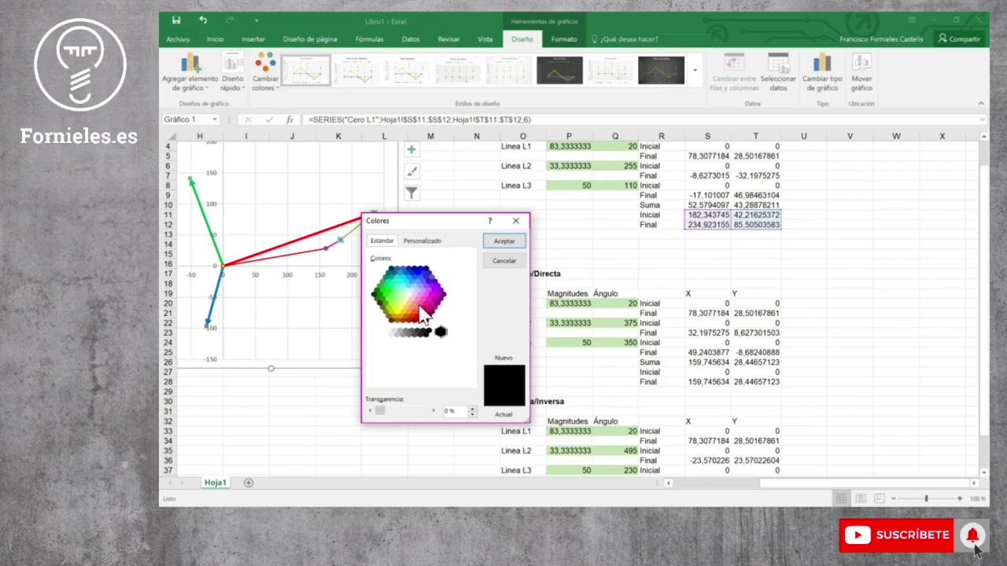
pyautogui.click(425, 311)
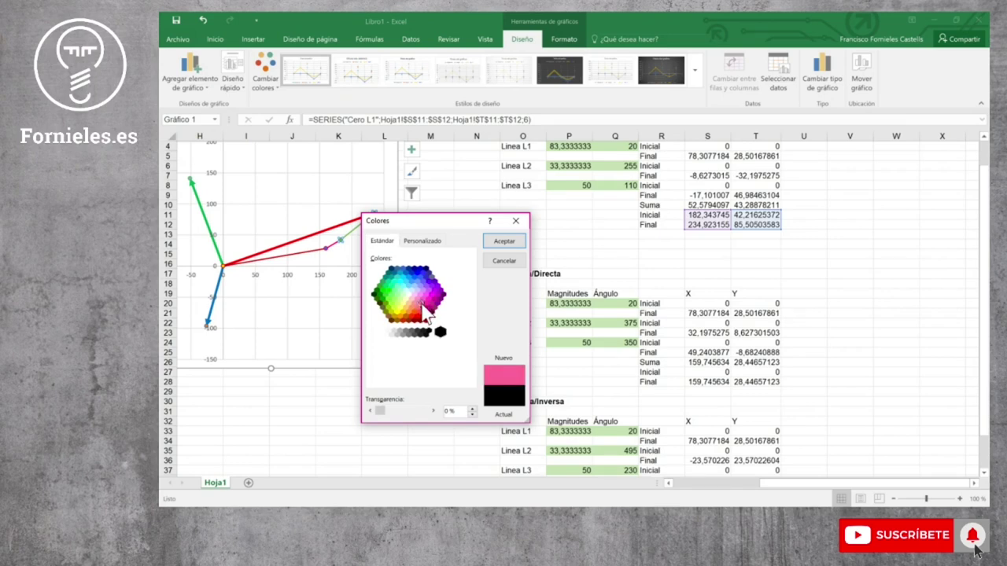
pyautogui.click(495, 244)
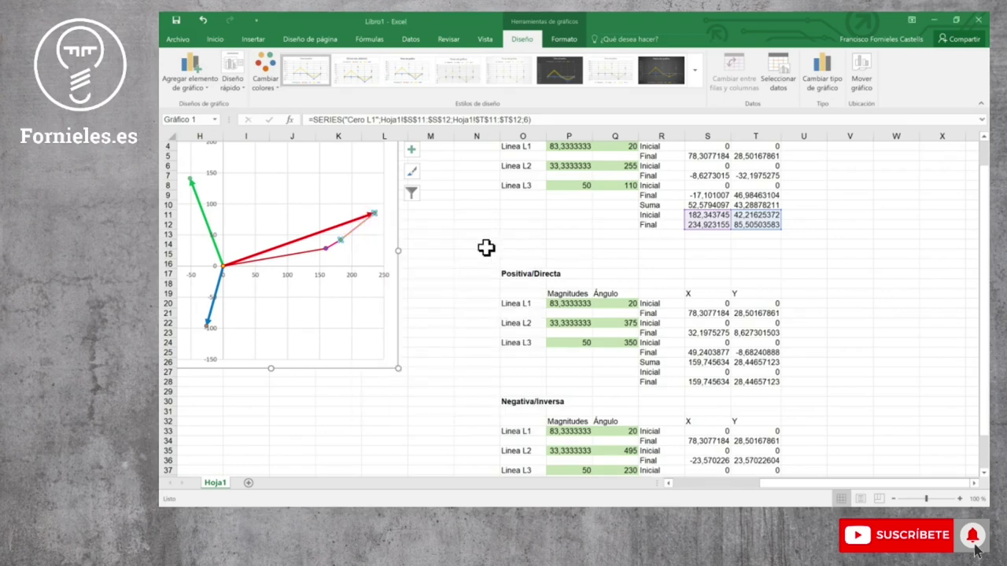
pyautogui.click(425, 333)
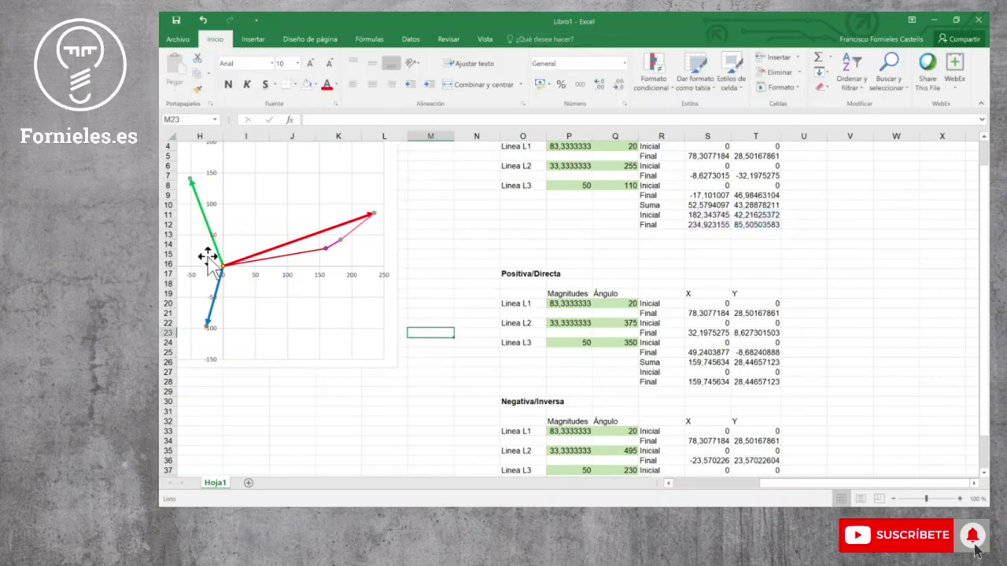
pyautogui.moveTo(223, 267)
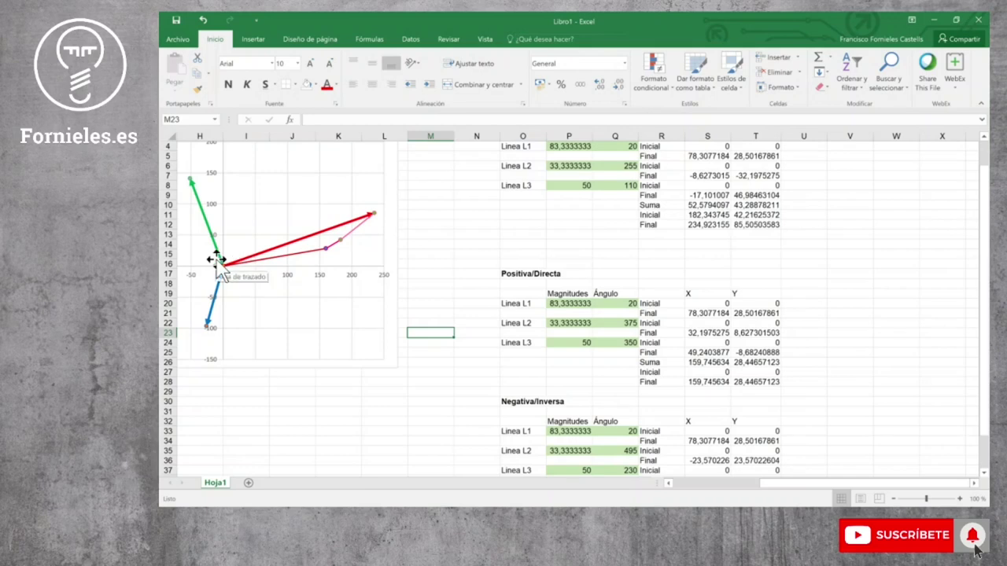
pyautogui.moveTo(368, 218)
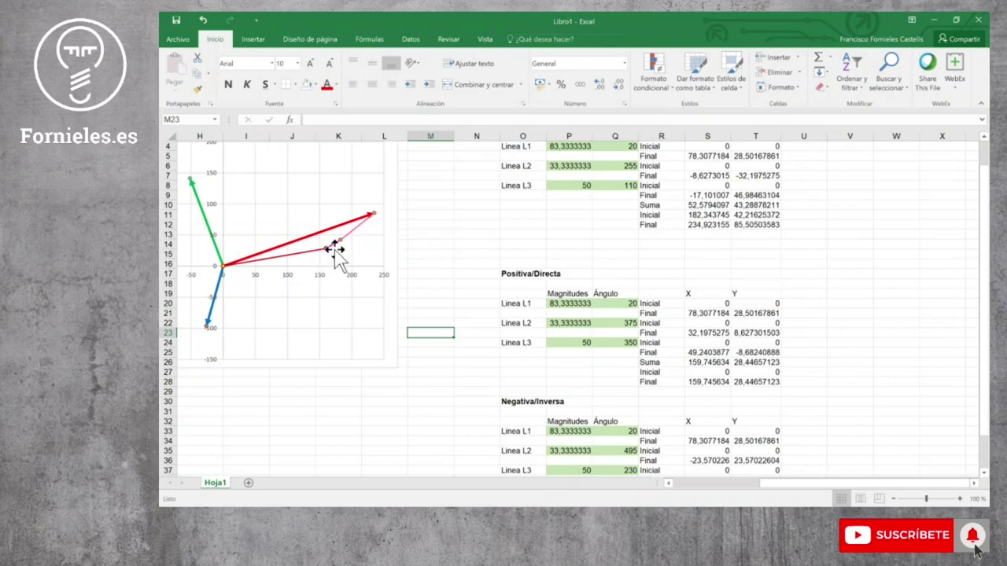
pyautogui.moveTo(341, 241)
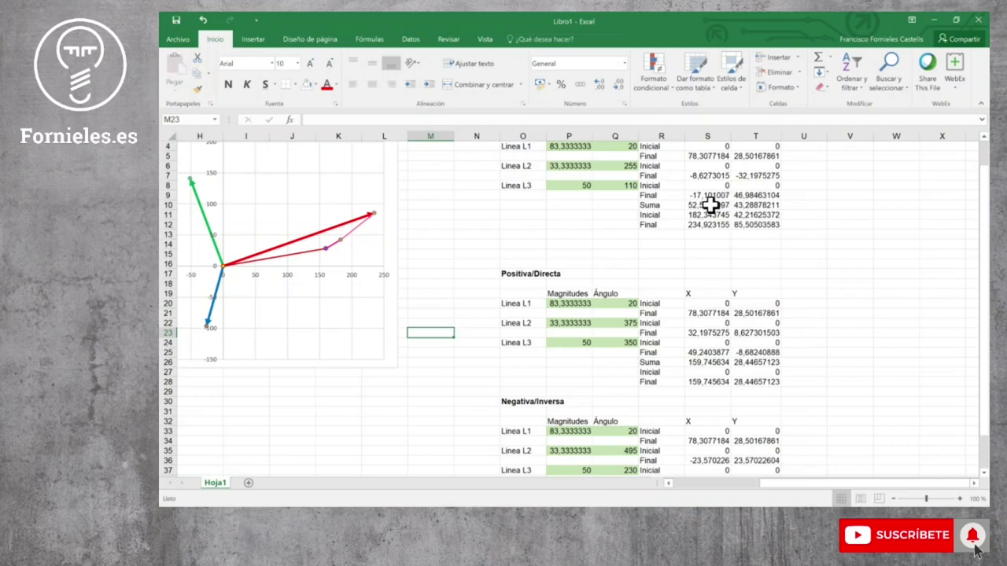
# Fill the Suma rows R10:T10, R26:T26 and R39:T39 green
pyautogui.moveTo(700, 205); pyautogui.dragTo(751, 204)
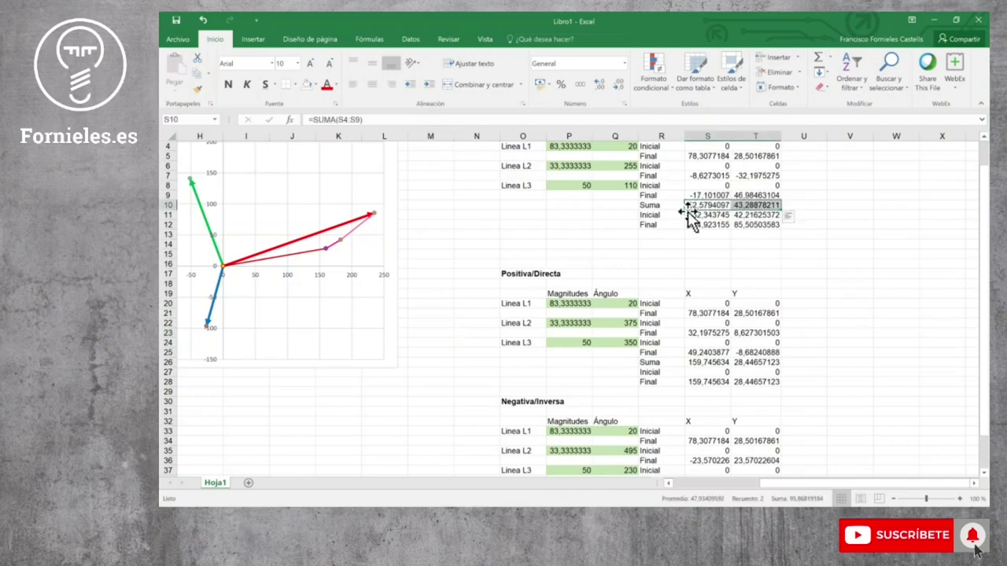
pyautogui.moveTo(651, 205); pyautogui.dragTo(778, 204)
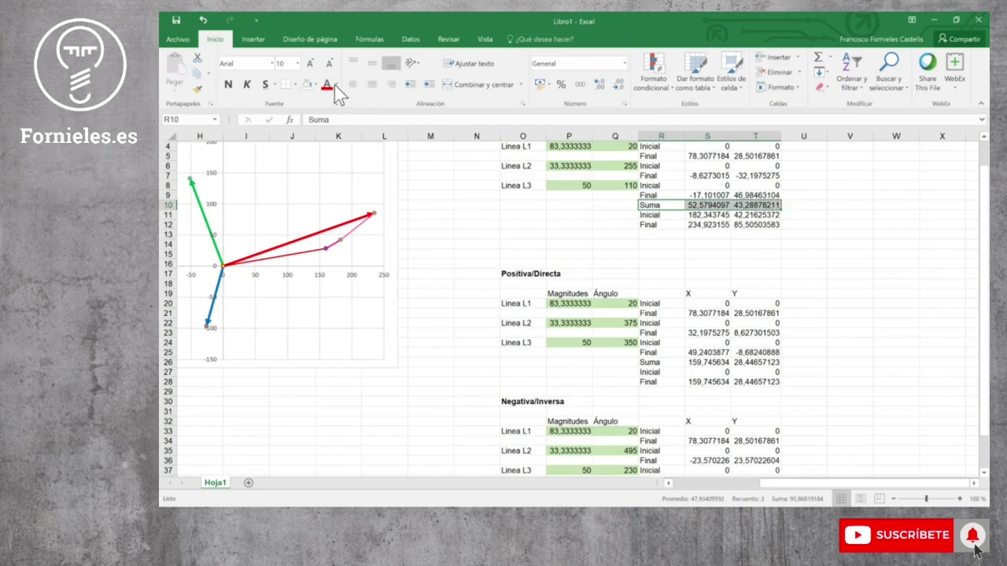
pyautogui.click(316, 85)
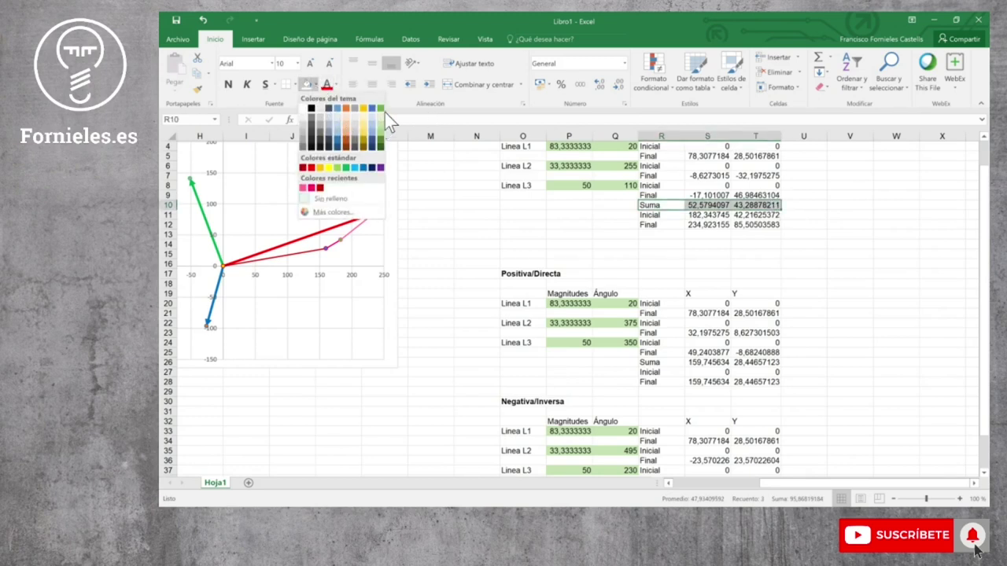
pyautogui.click(381, 110)
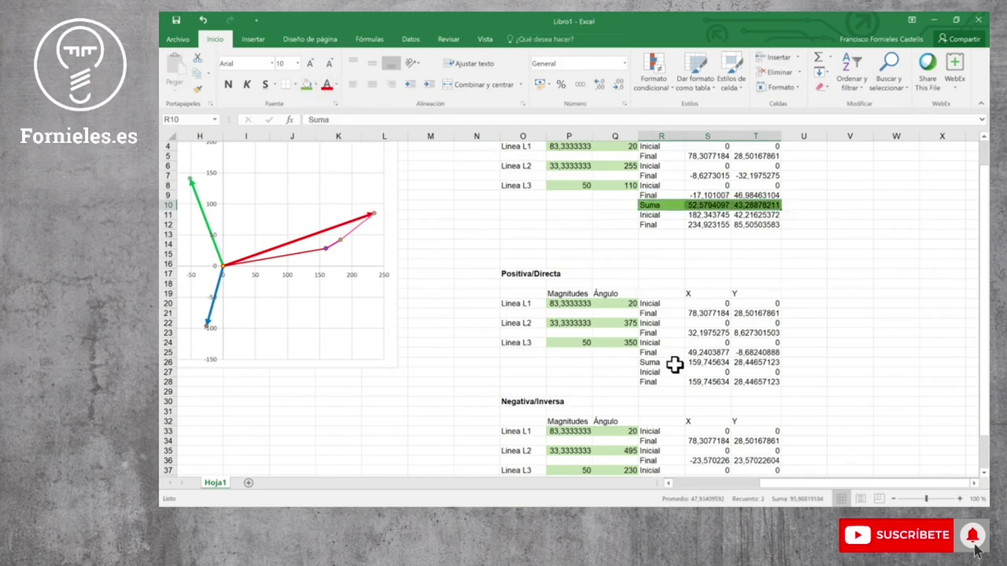
pyautogui.moveTo(650, 362); pyautogui.dragTo(755, 362)
pyautogui.click(307, 86)
pyautogui.scroll(-2, 674, 348)
pyautogui.moveTo(669, 432); pyautogui.dragTo(754, 432)
pyautogui.click(306, 85)
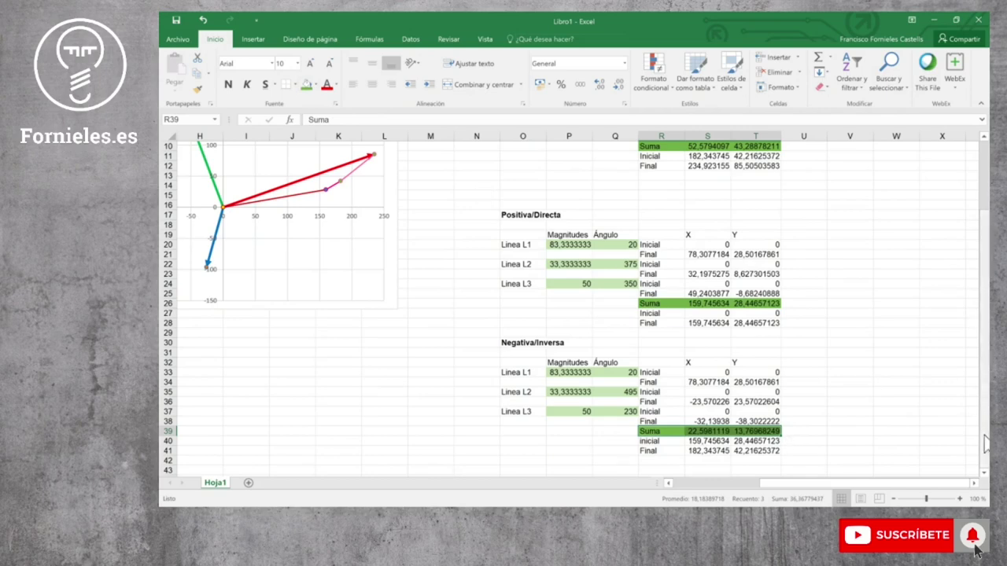
pyautogui.scroll(3, 947, 434)
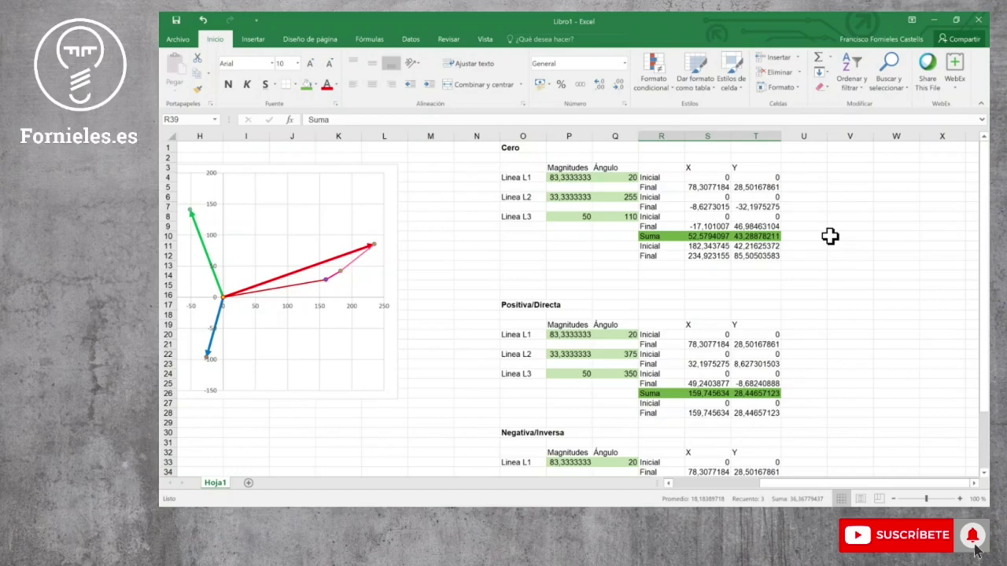
pyautogui.click(826, 226)
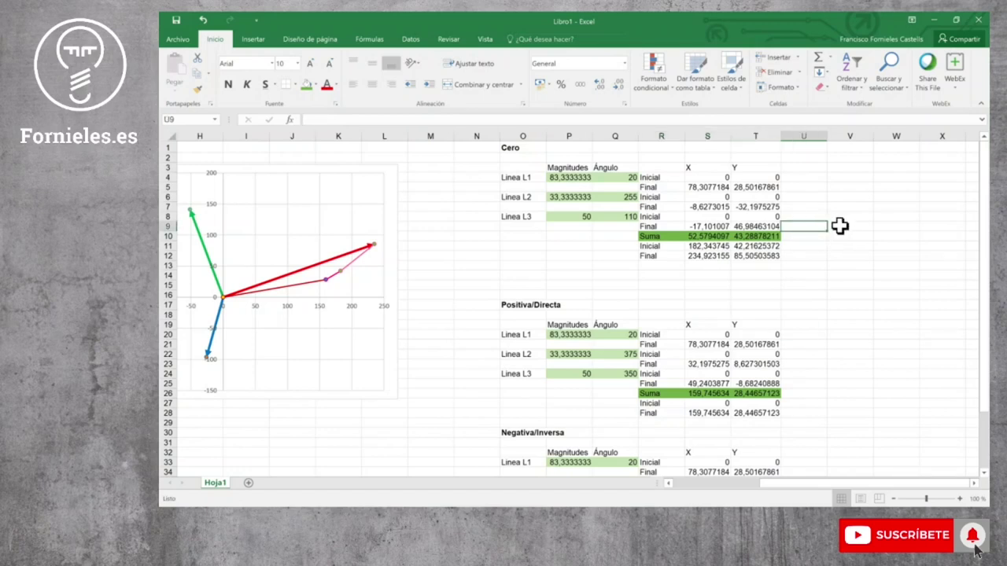
# Label U9 'Compleja' and enter =COMPLEJO(S10;T10) in U10
pyautogui.write('Compleja')
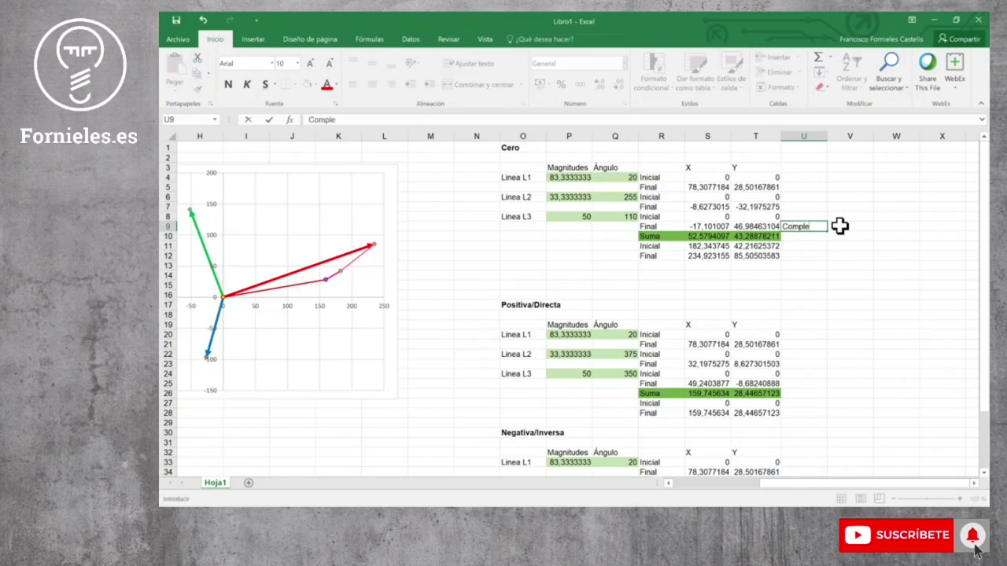
pyautogui.press('Return')
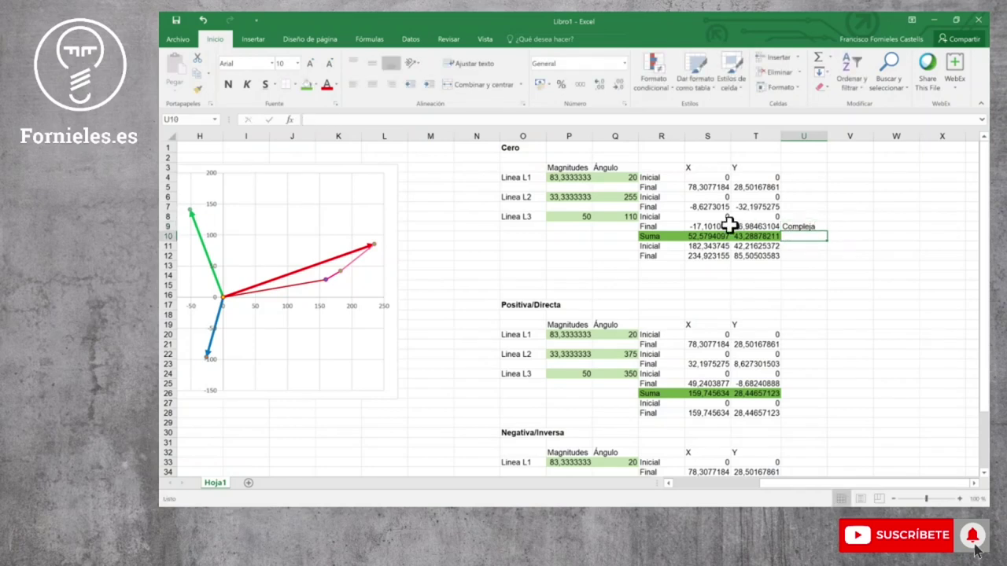
pyautogui.write('=')
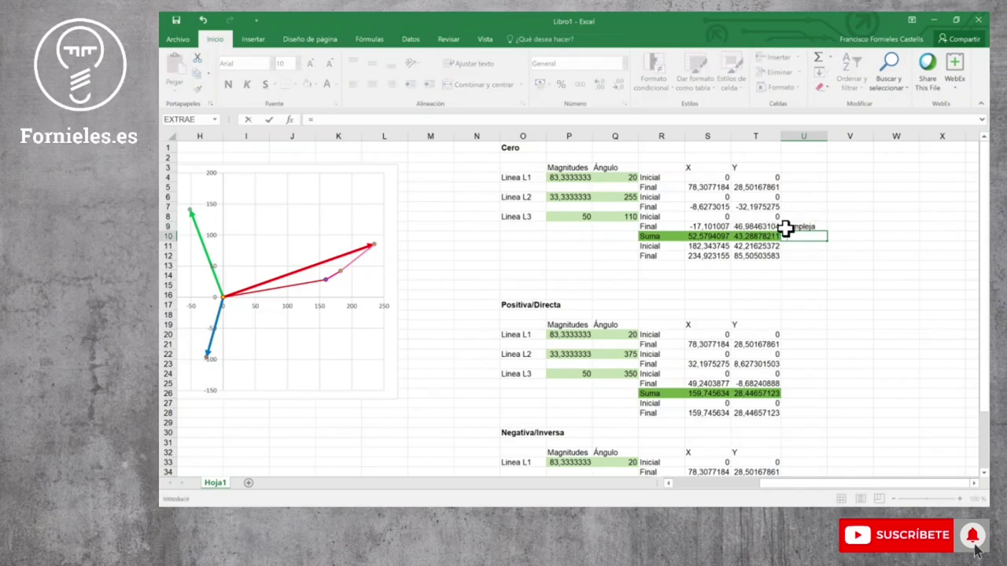
pyautogui.write('comple')
pyautogui.write('jo(')
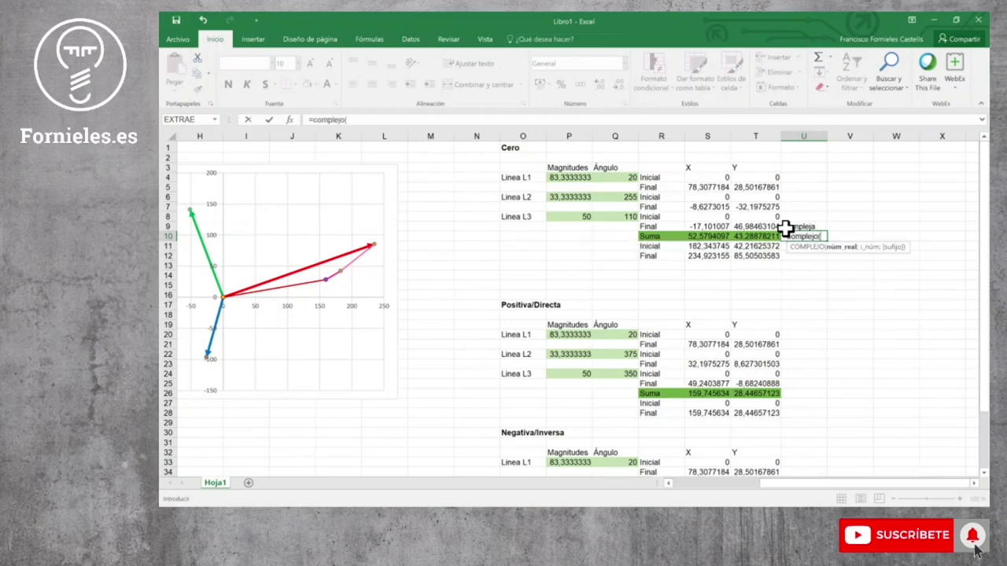
pyautogui.click(708, 236)
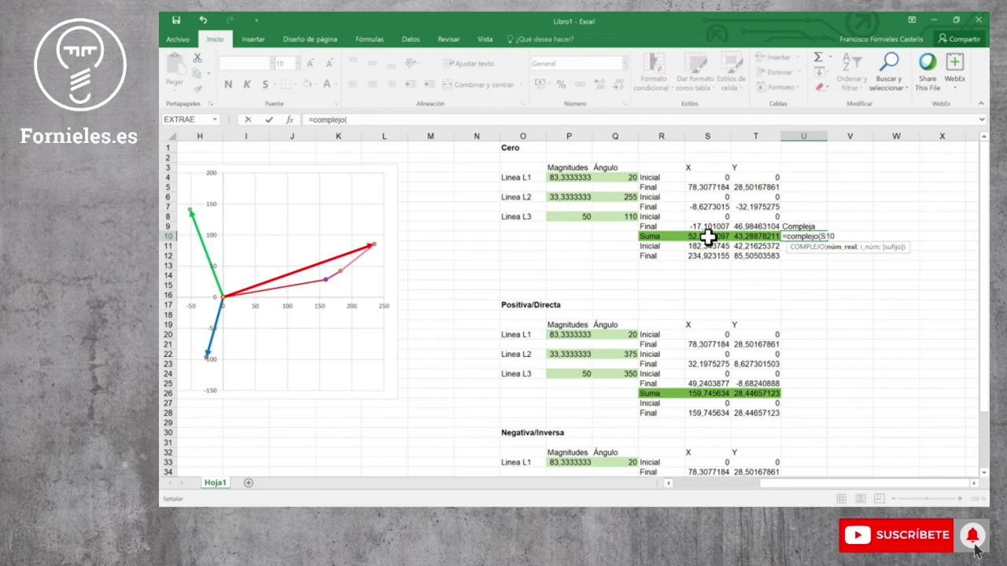
pyautogui.write(';')
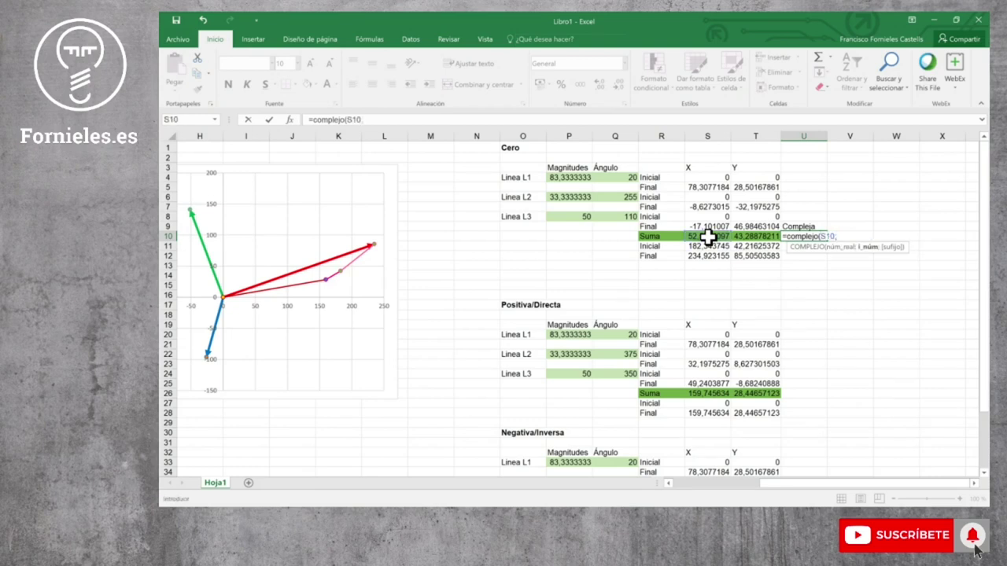
pyautogui.click(746, 236)
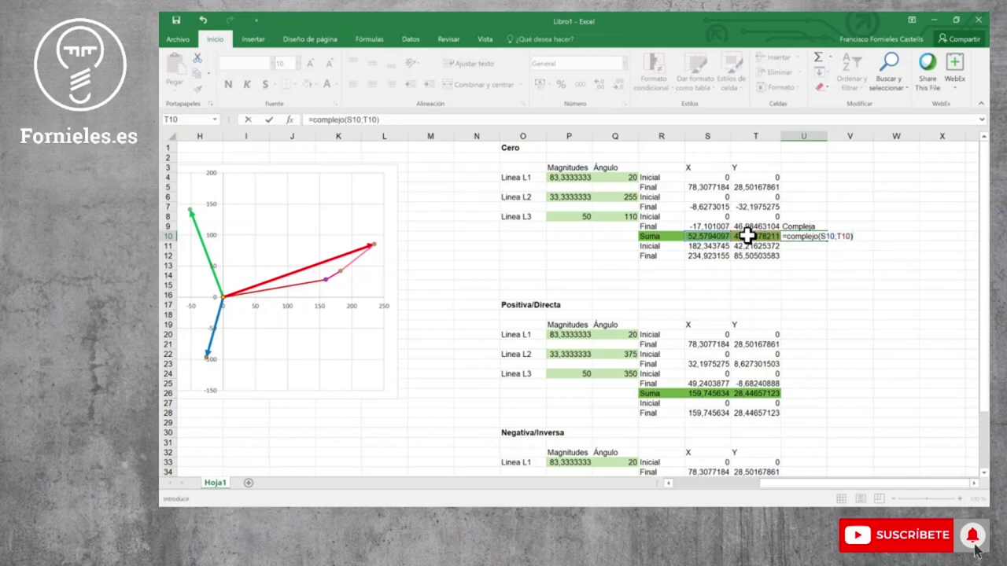
pyautogui.press('Return')
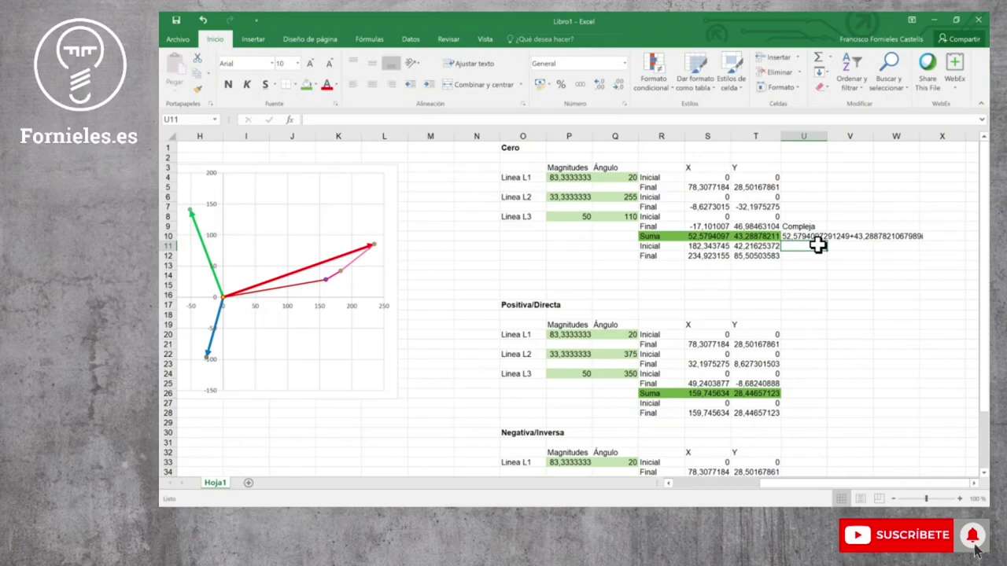
# Label U11 'Polar' and put the modulus =IM.ABS(U10), 68,1066295, in U12
pyautogui.write('Polar')
pyautogui.press('Return')
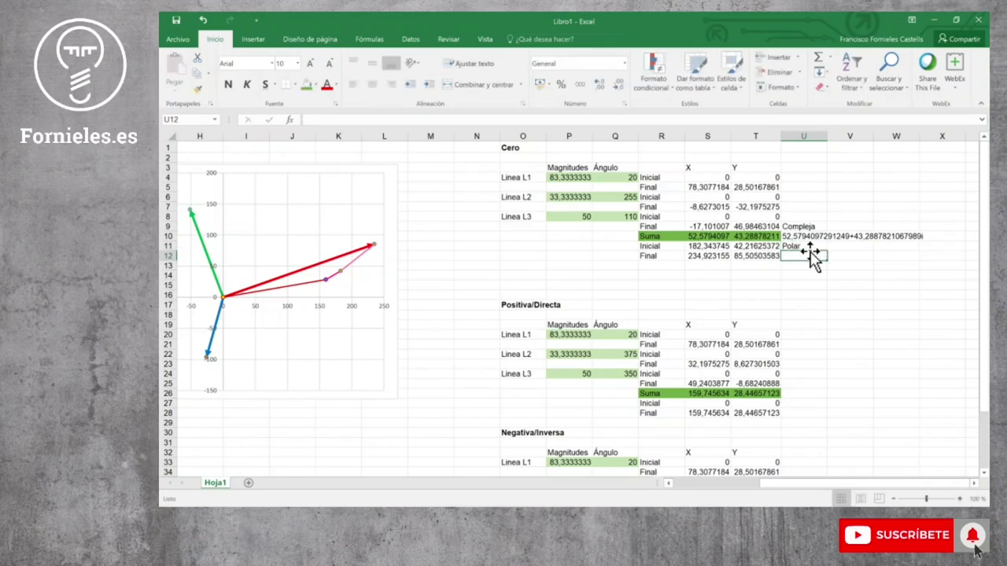
pyautogui.write('=')
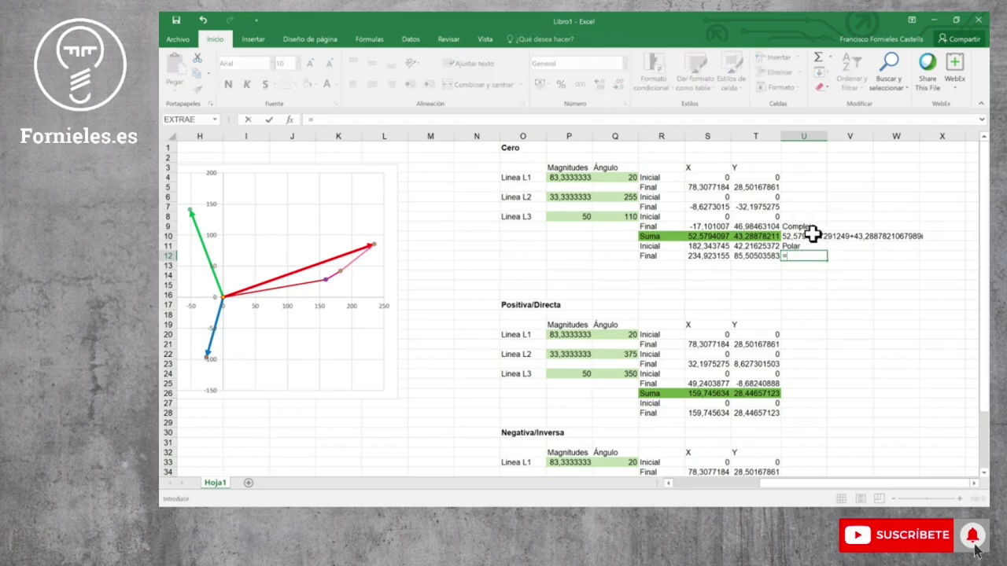
pyautogui.write('im')
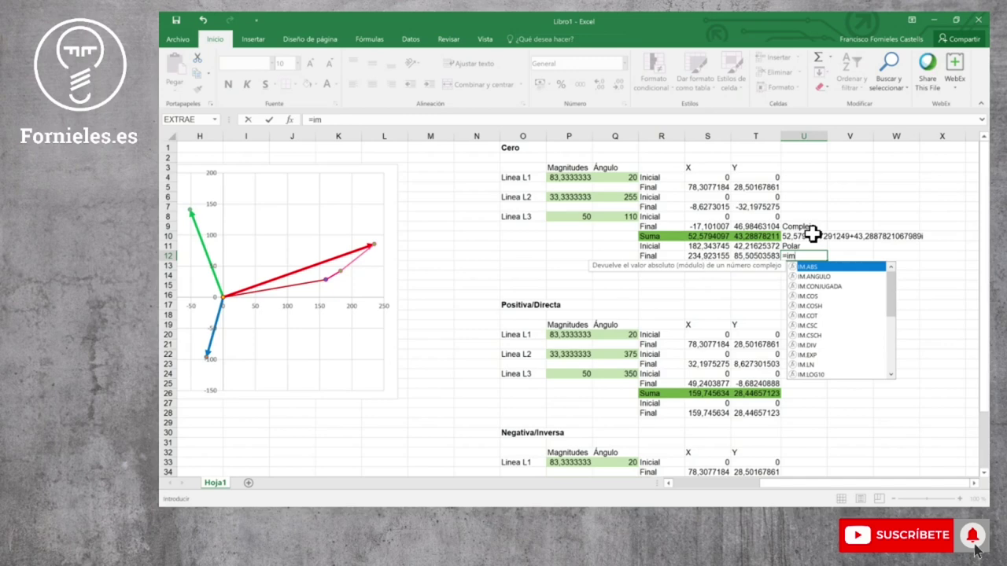
pyautogui.write('.abs')
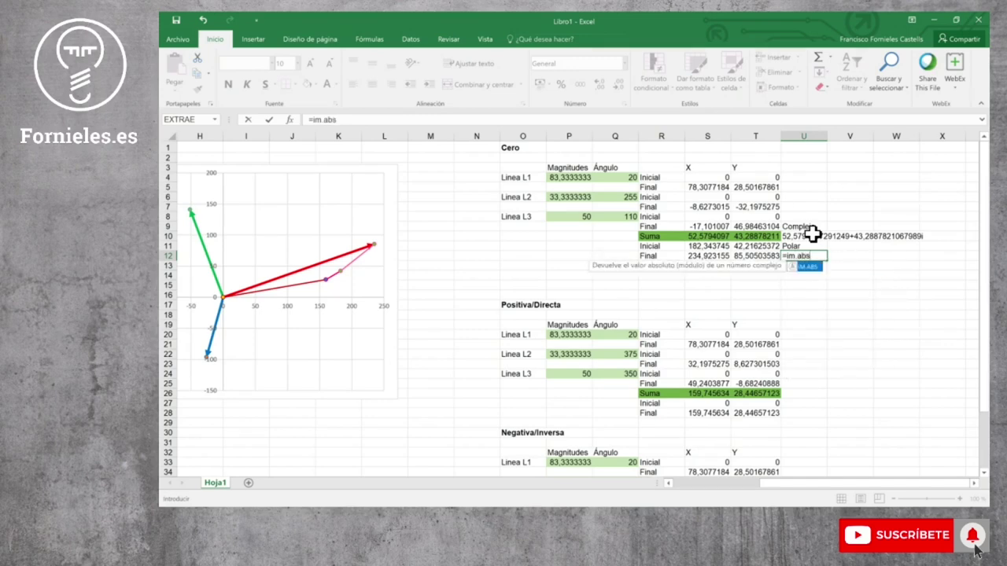
pyautogui.write('(')
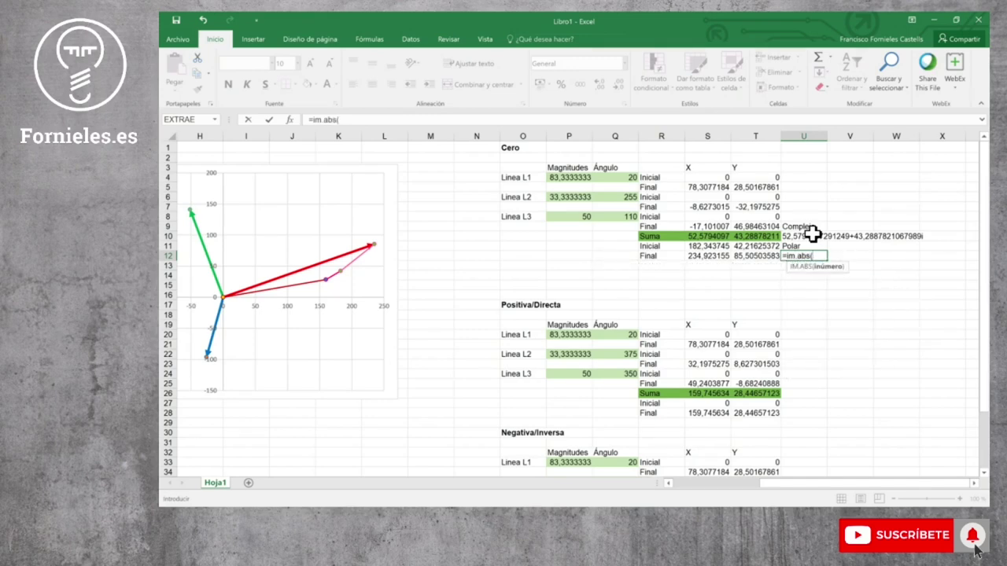
pyautogui.click(800, 236)
pyautogui.write(')')
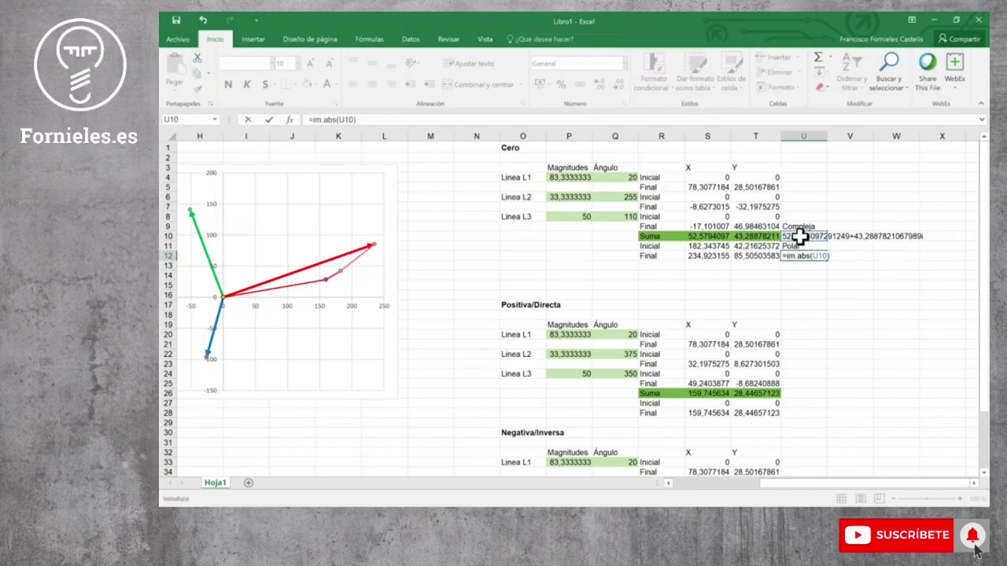
pyautogui.press('Return')
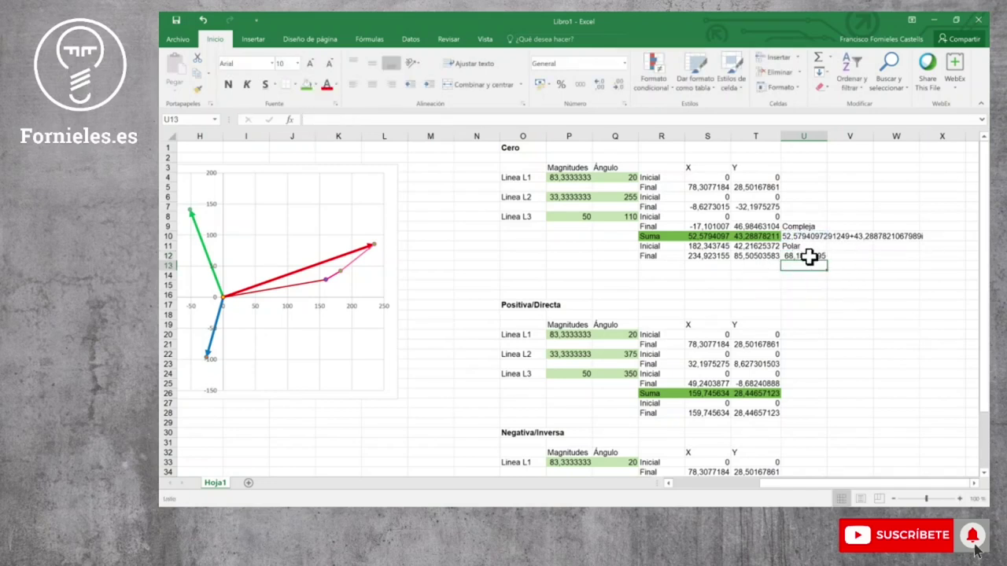
# Enter the angle =GRADOS(IM.ANGULO(U10)) in V12, giving 39,4647266 degrees
pyautogui.click(850, 254)
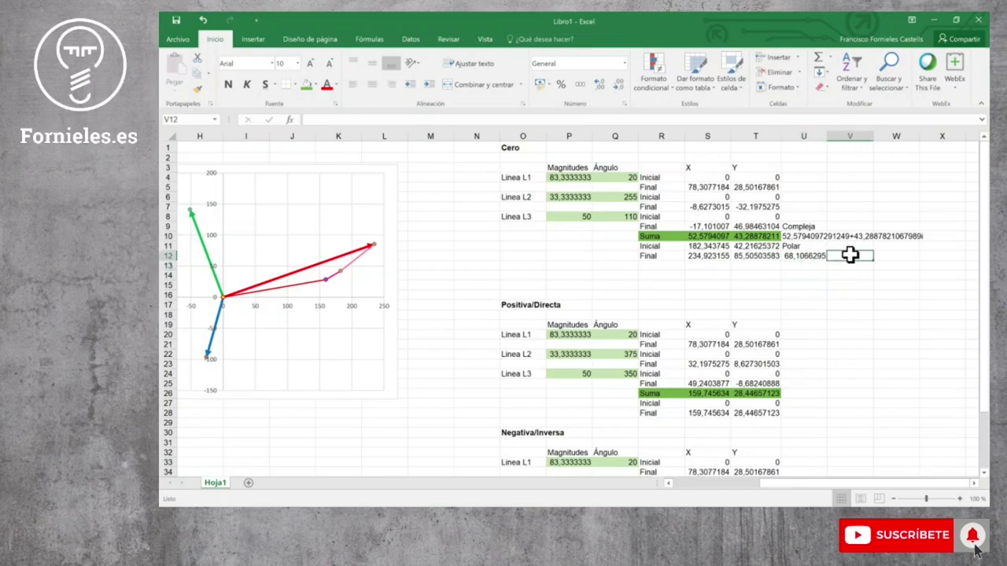
pyautogui.write('=')
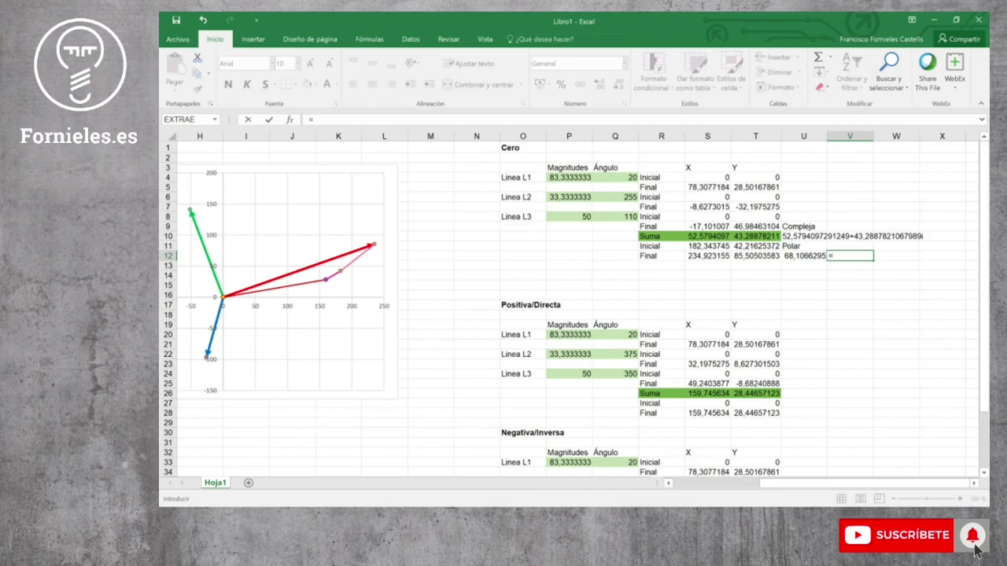
pyautogui.write('im.')
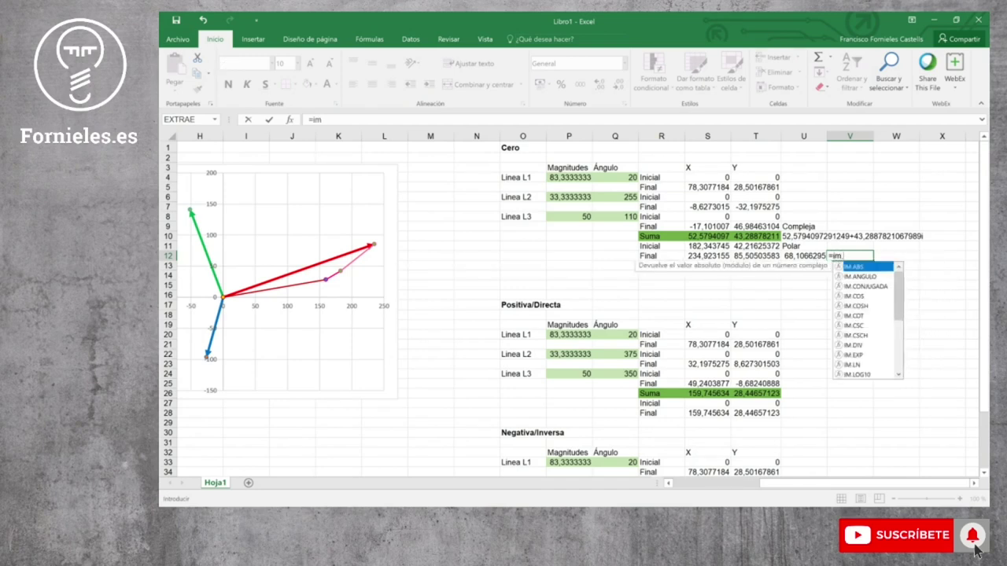
pyautogui.write('angulo')
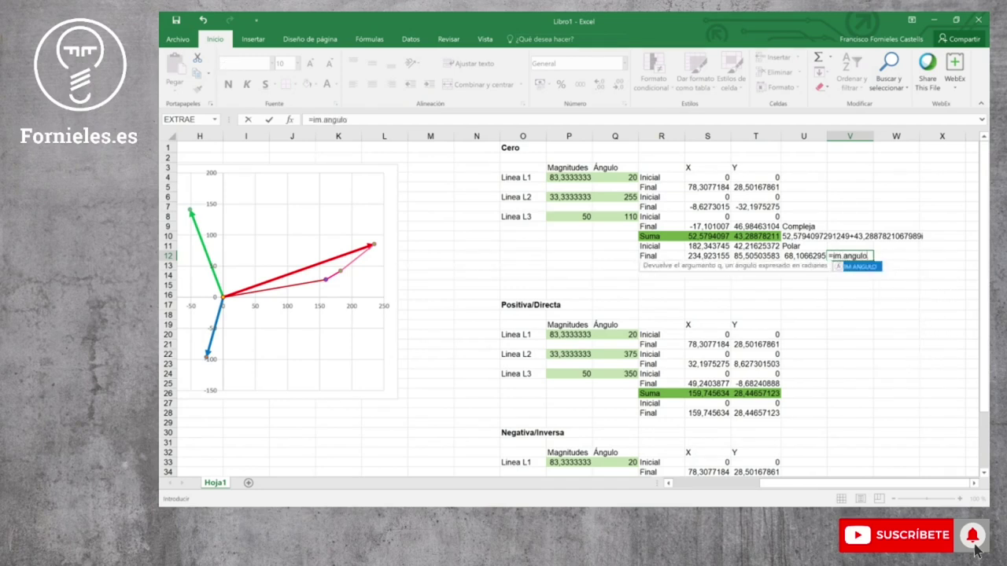
pyautogui.write('(')
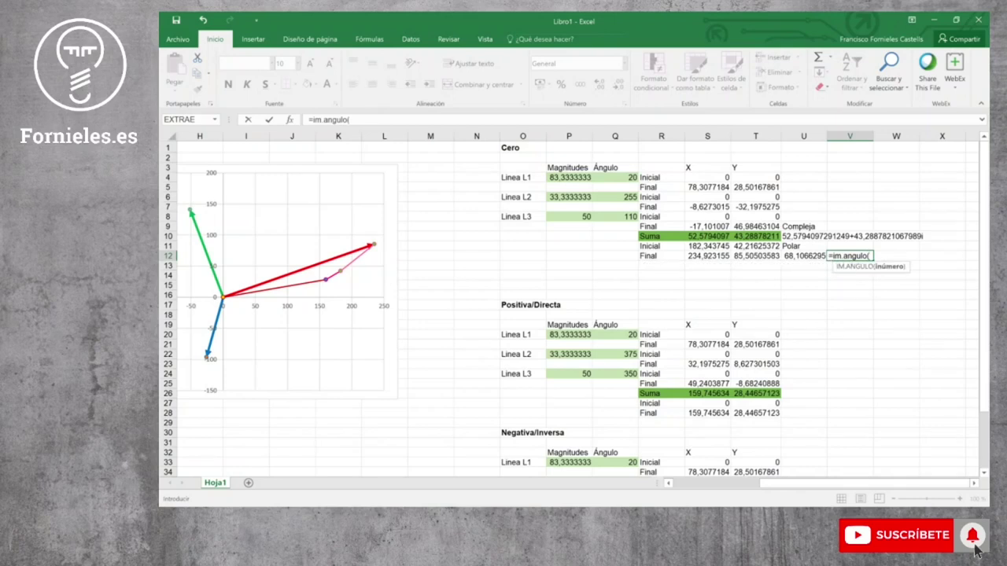
pyautogui.click(812, 235)
pyautogui.write(')')
pyautogui.press('Return')
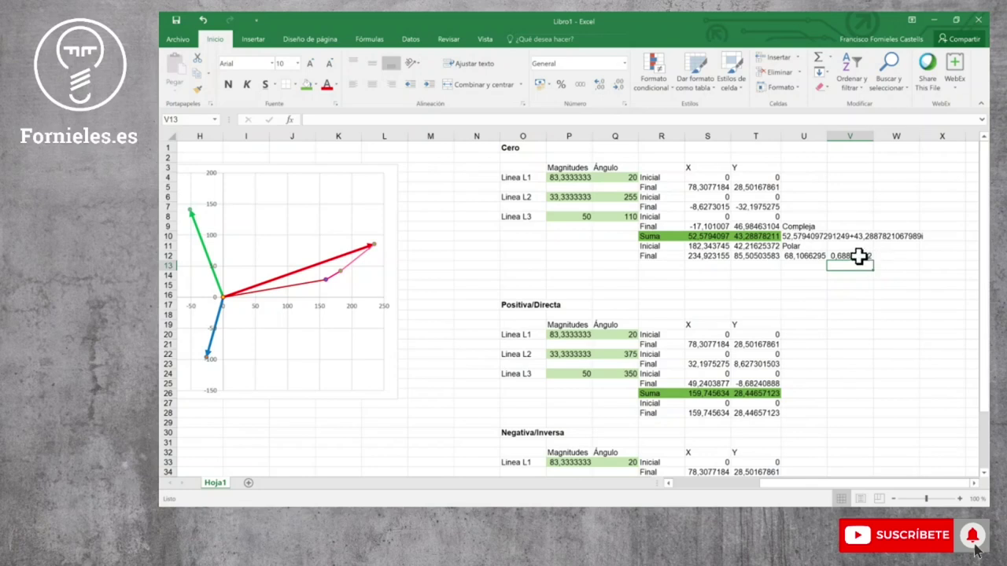
pyautogui.click(859, 257)
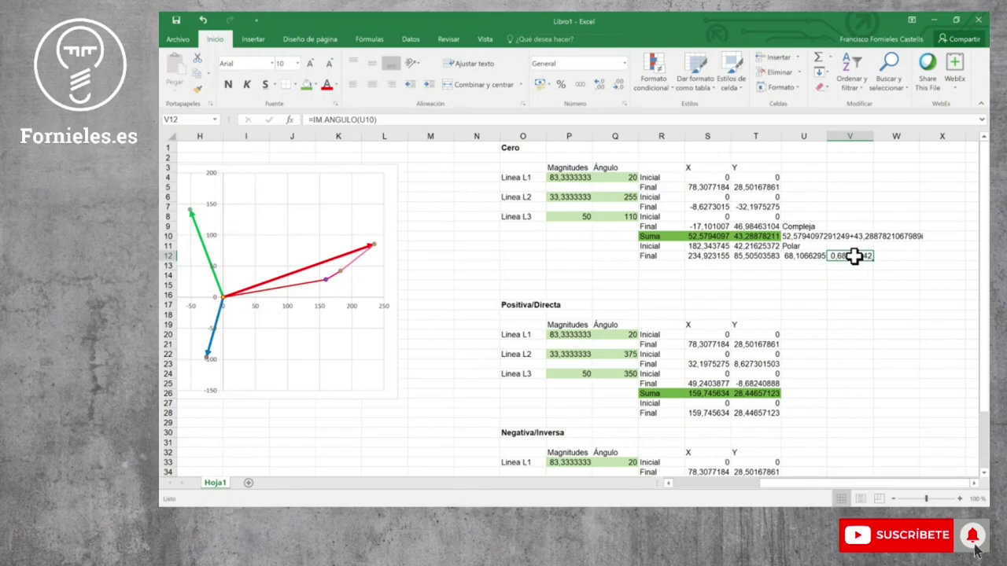
pyautogui.press('F2')
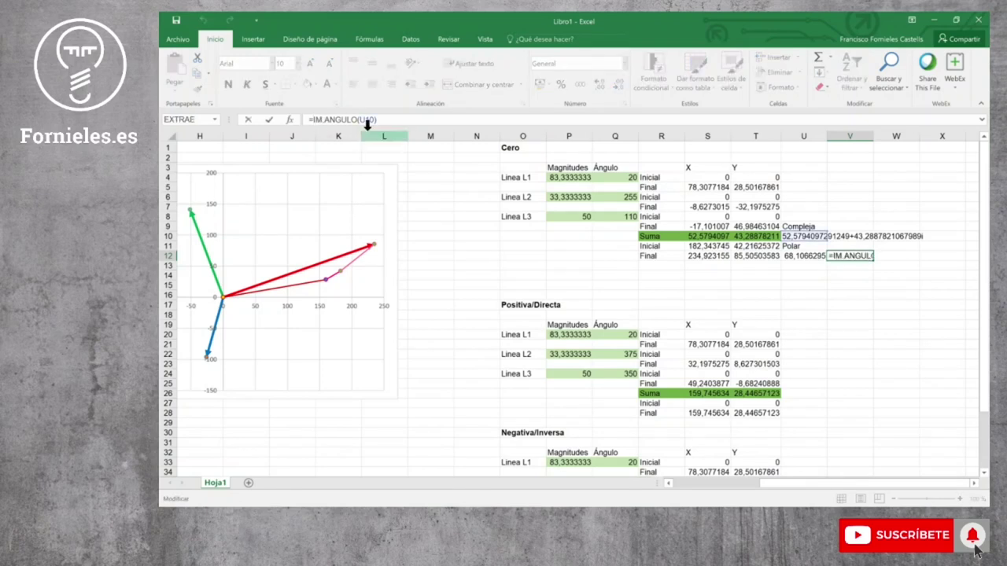
pyautogui.write('grados')
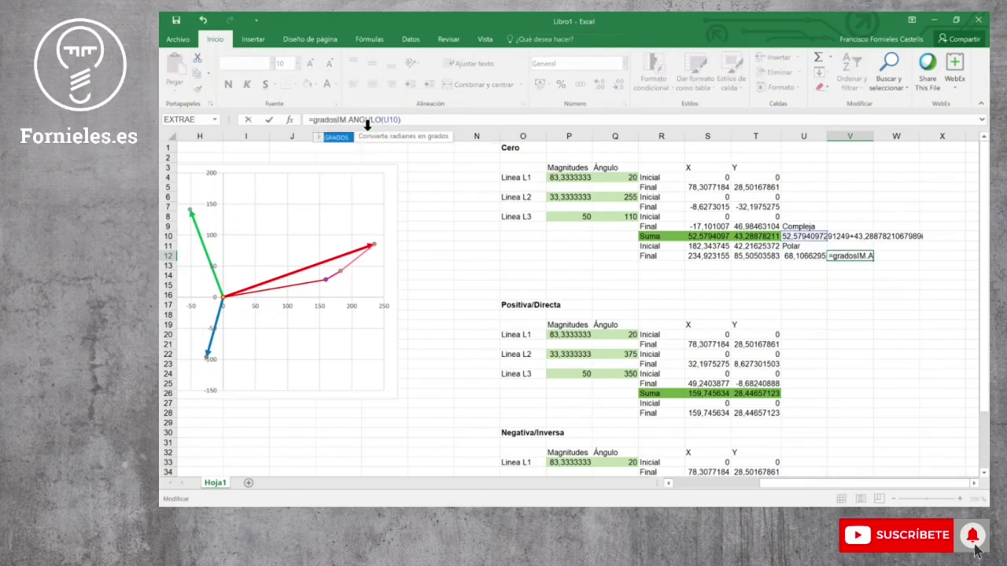
pyautogui.write('(')
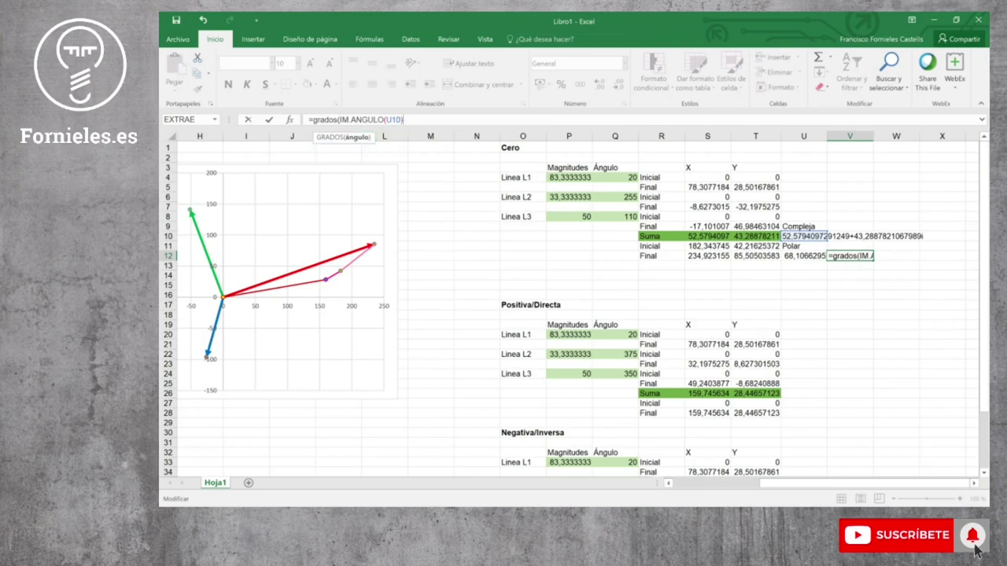
pyautogui.write(')')
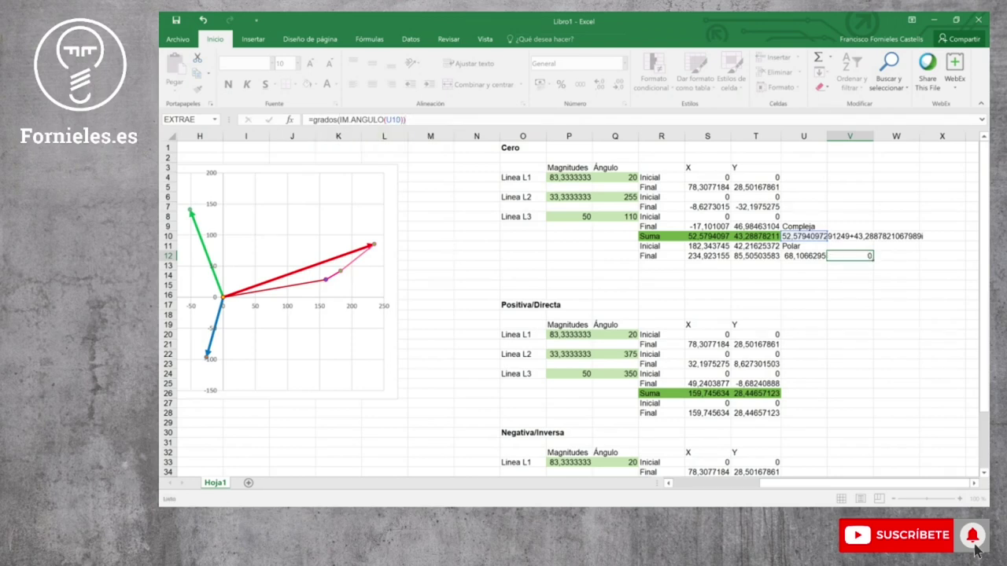
pyautogui.press('Return')
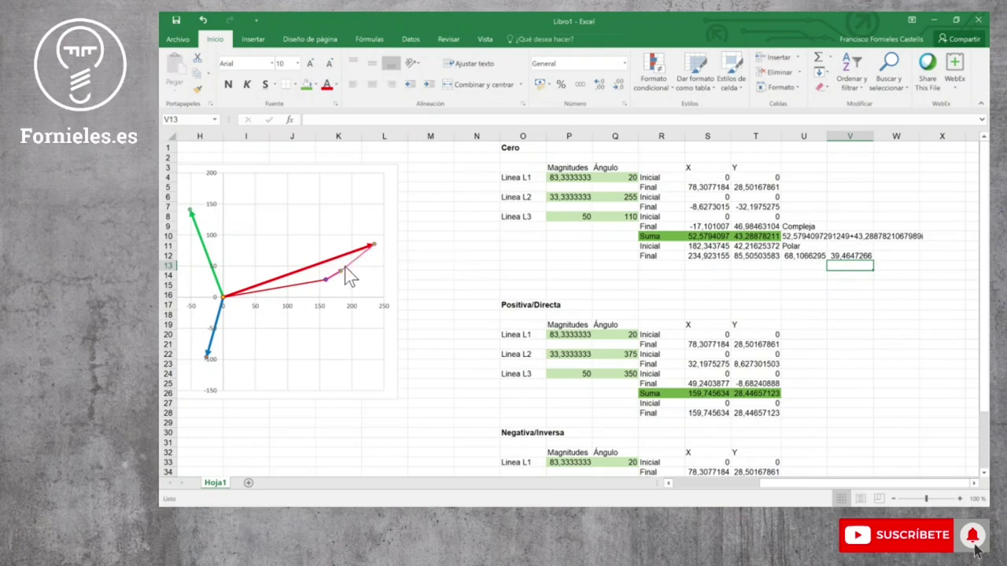
# Shade U12:V12 green and copy the U9:V12 Compleja/Polar block
pyautogui.moveTo(803, 256); pyautogui.dragTo(853, 256)
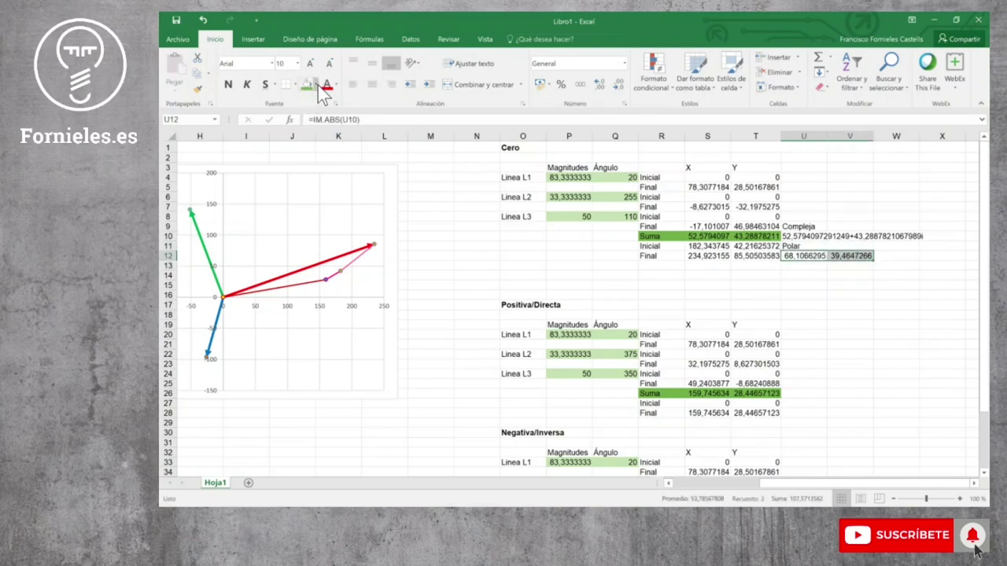
pyautogui.click(315, 85)
pyautogui.click(385, 140)
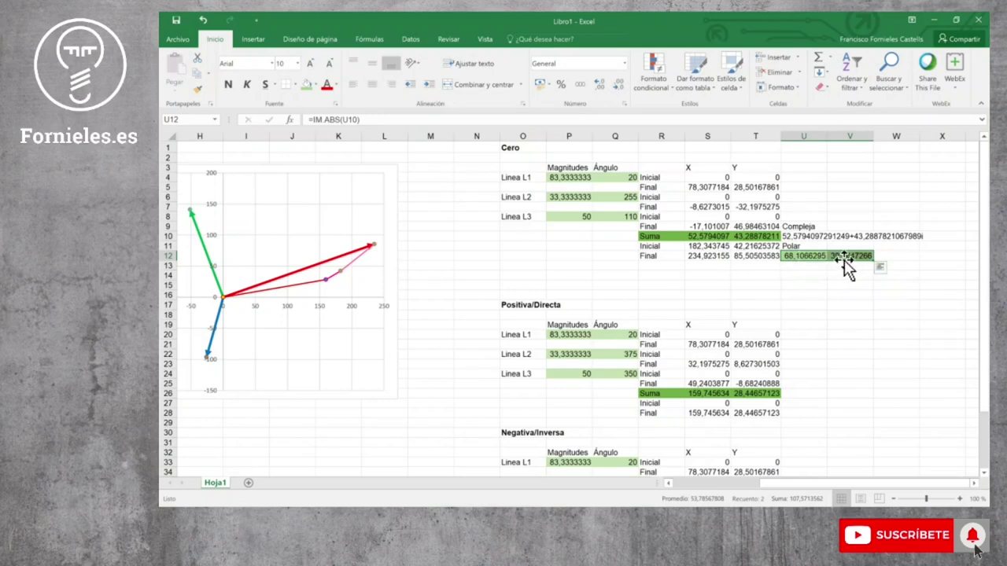
pyautogui.click(843, 266)
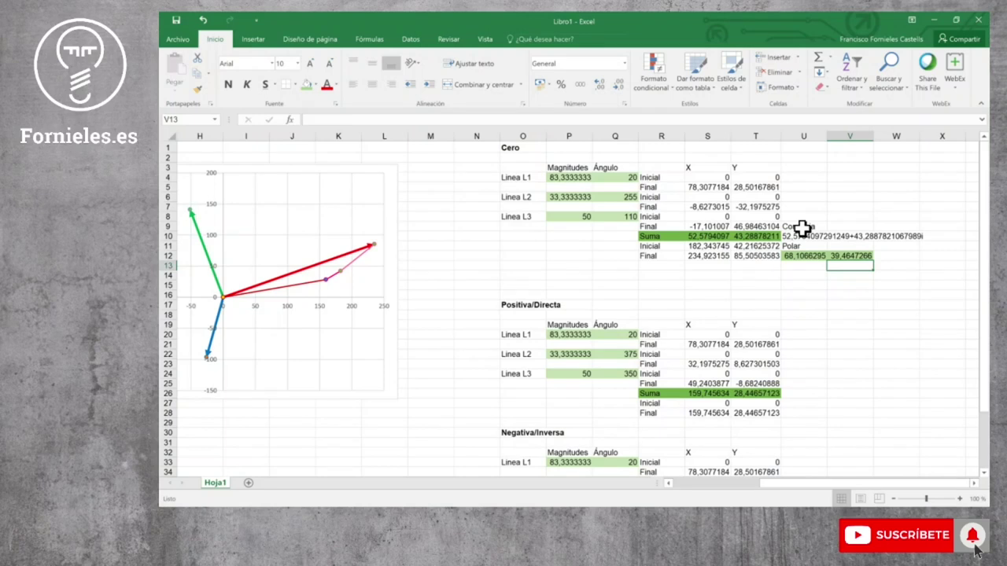
pyautogui.moveTo(802, 228); pyautogui.dragTo(848, 255)
pyautogui.hotkey('ctrl', 'c')
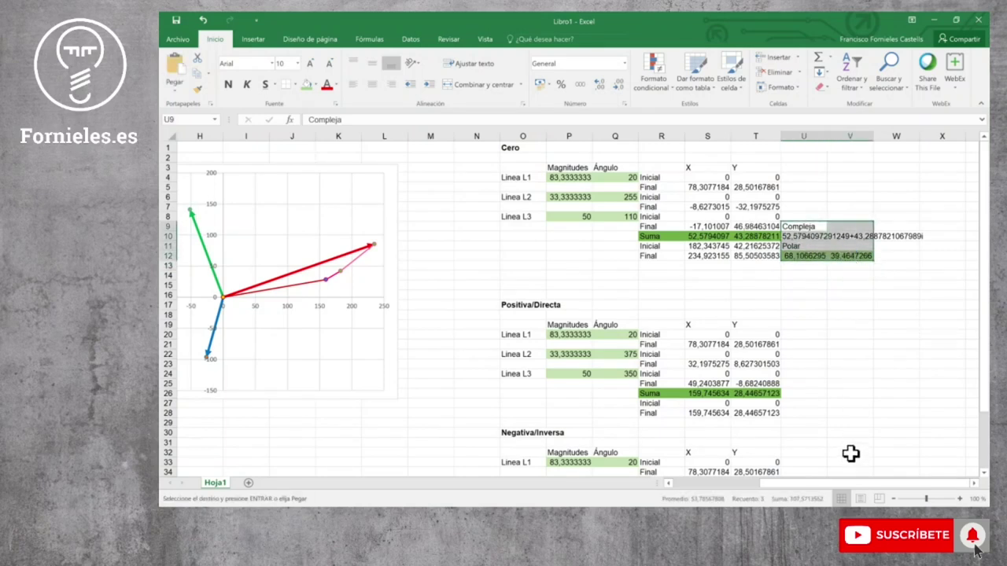
# Paste the Compleja/Polar block at U25 and U38 for Positiva/Directa and Negativa/Inversa
pyautogui.click(806, 384)
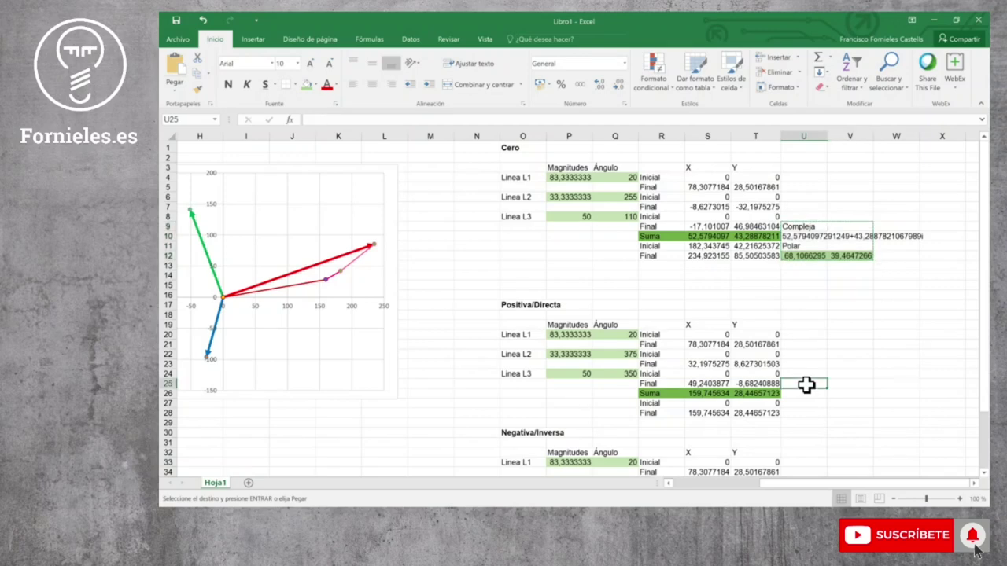
pyautogui.hotkey('ctrl', 'v')
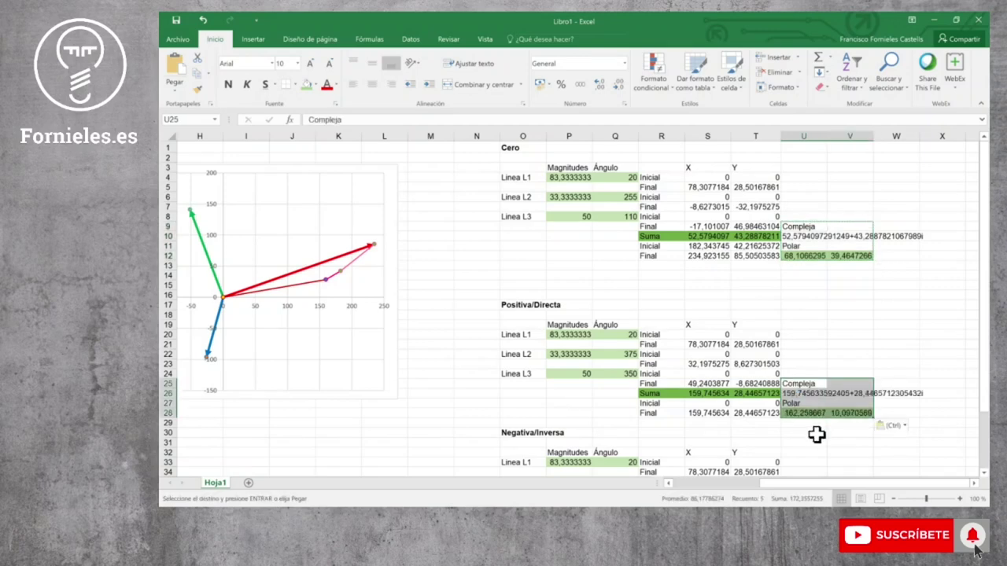
pyautogui.scroll(-5, 816, 435)
pyautogui.click(802, 364)
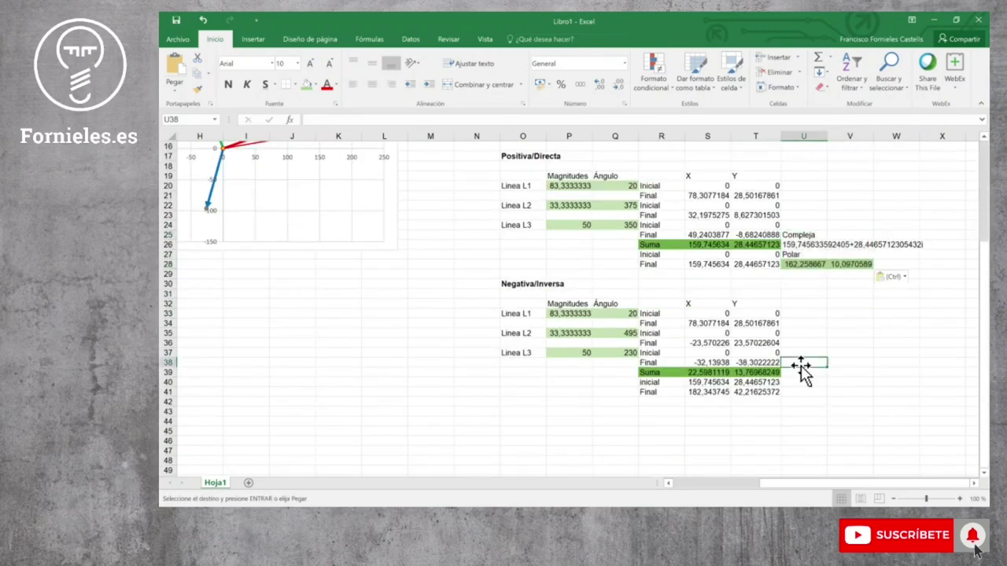
pyautogui.hotkey('ctrl', 'v')
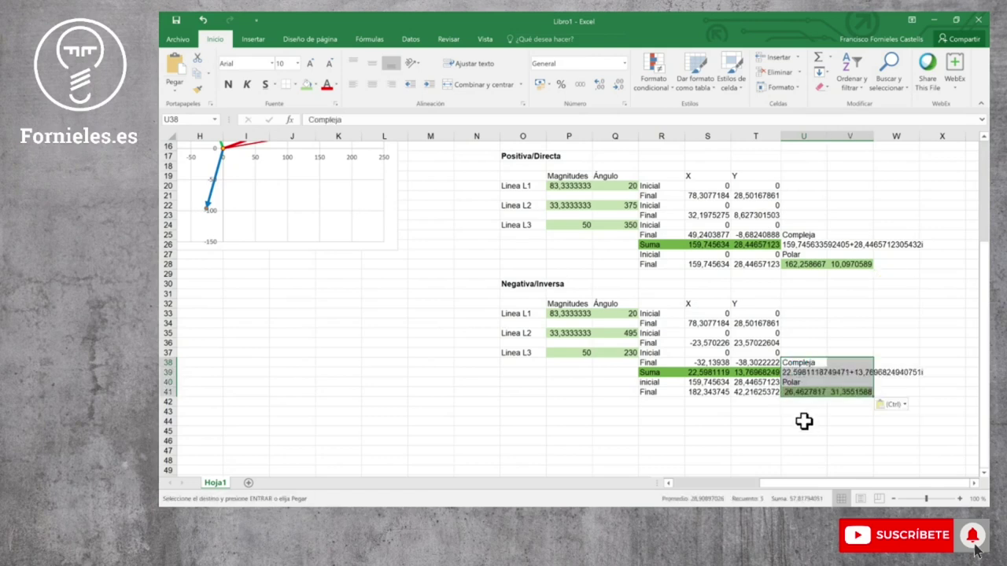
pyautogui.click(802, 419)
pyautogui.scroll(2, 885, 290)
pyautogui.scroll(1, 886, 290)
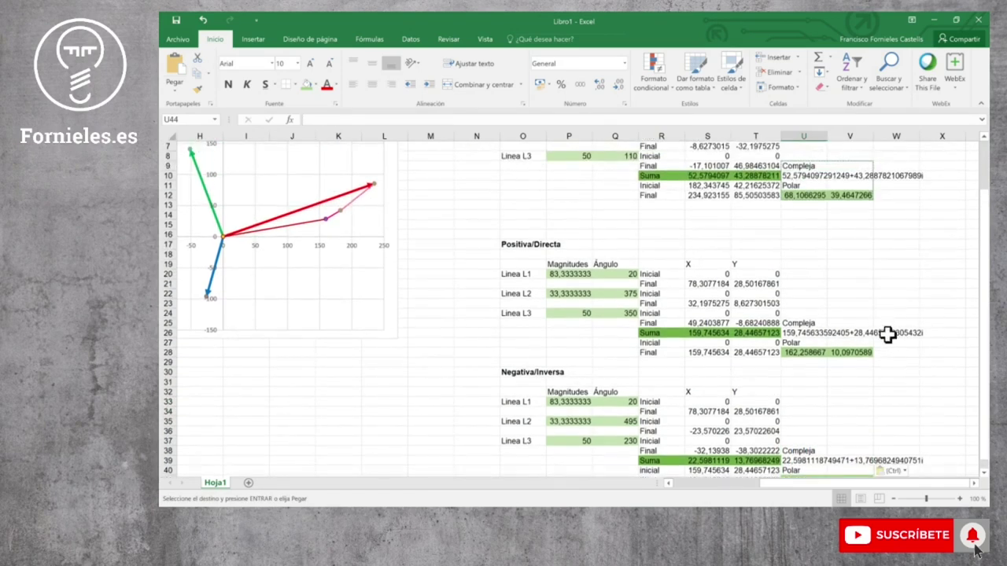
# Recommit the COMPLEJO formula in U26 so Positiva/Directa reads 162,258667 at 10,0970589°
pyautogui.click(798, 332)
pyautogui.click(380, 119)
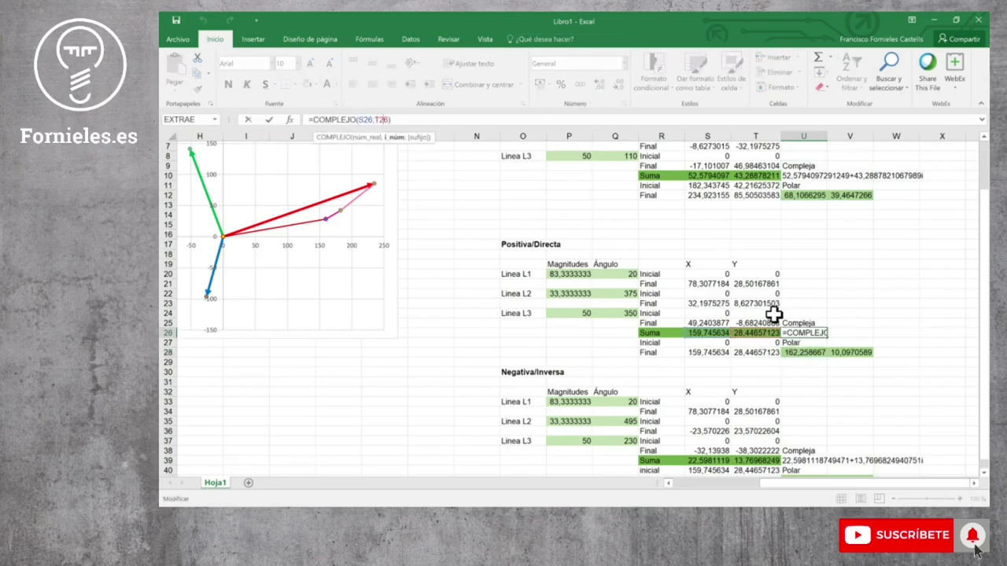
pyautogui.hotkey('ctrl', 'Return')
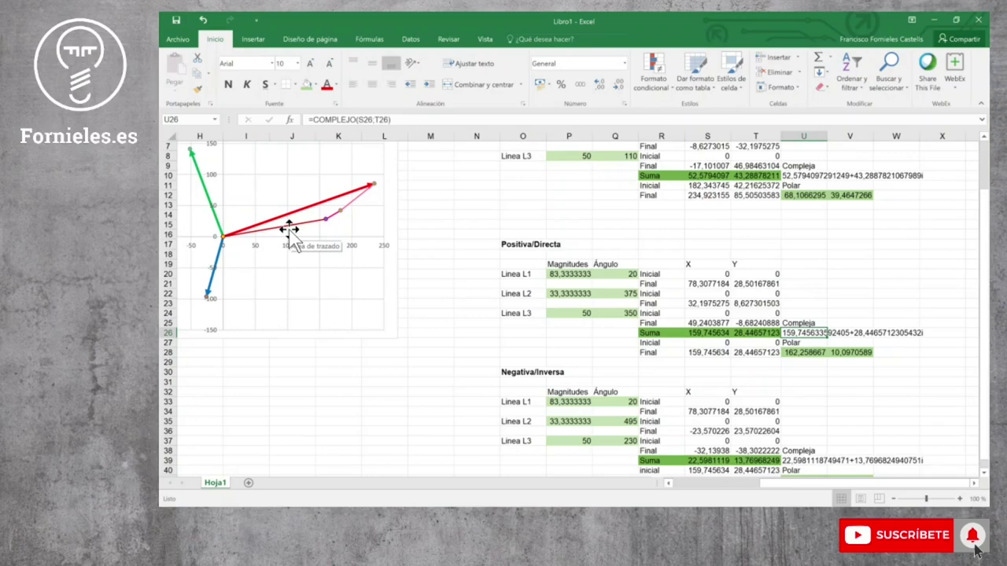
pyautogui.click(841, 356)
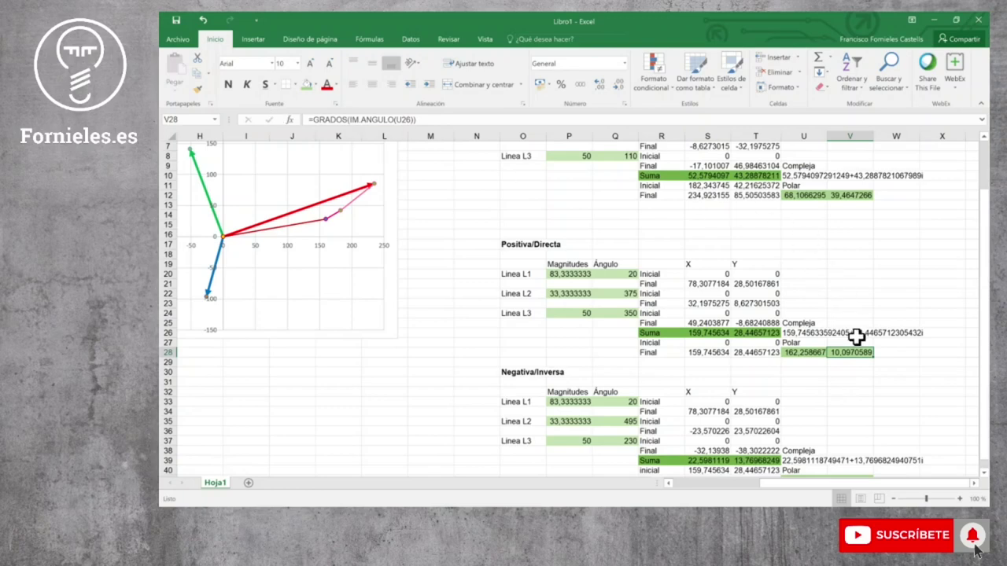
pyautogui.scroll(-3, 881, 423)
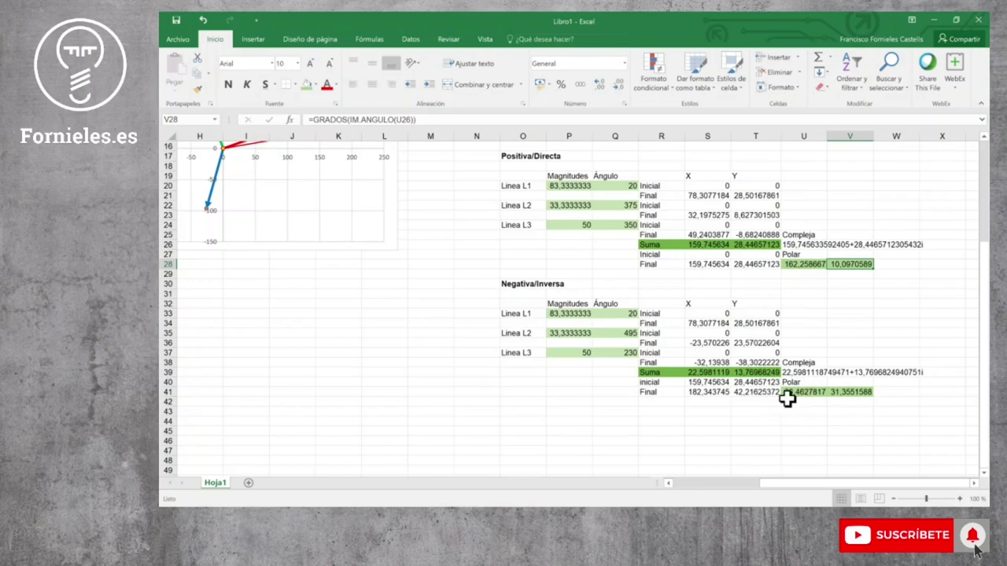
pyautogui.scroll(3, 480, 359)
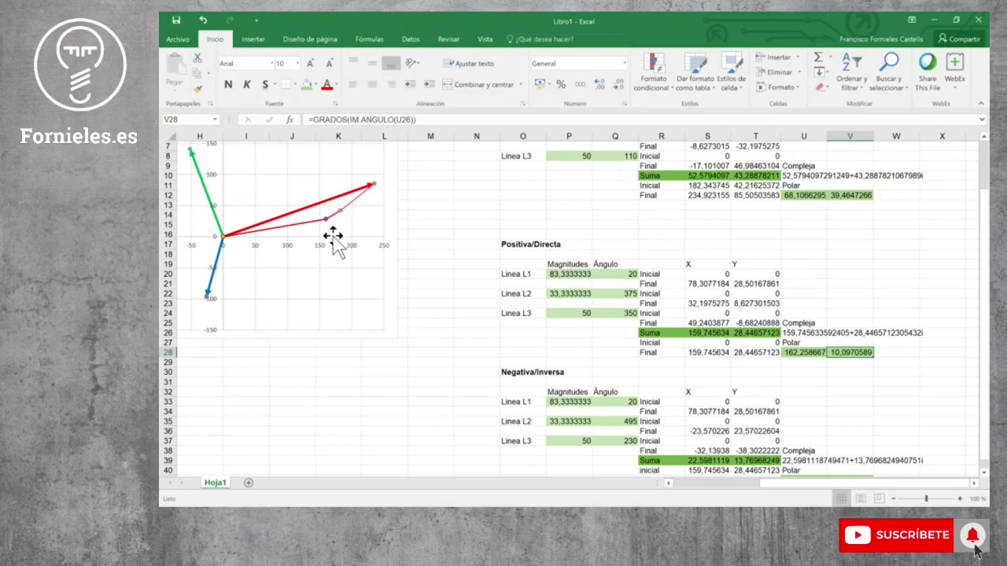
pyautogui.scroll(-3, 870, 375)
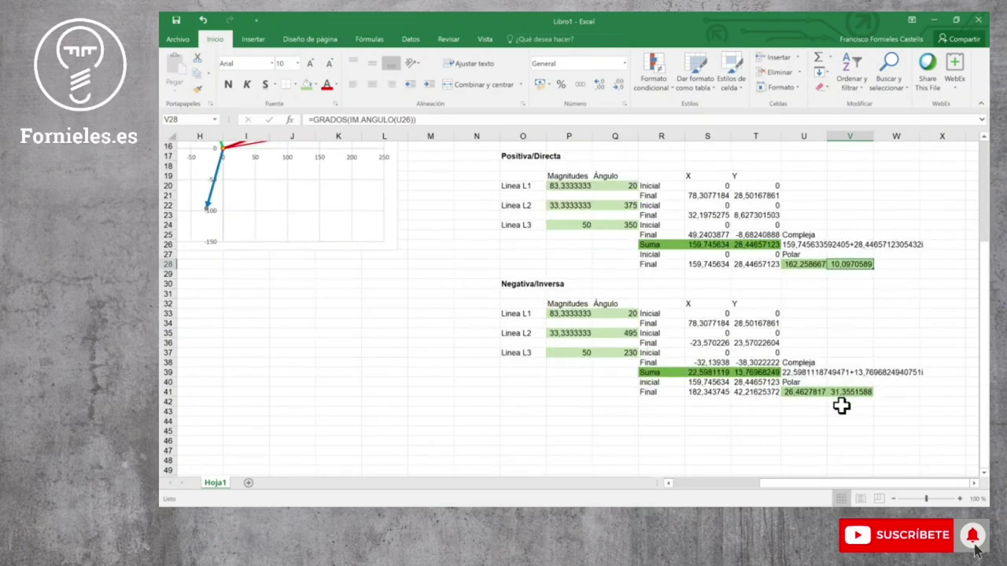
pyautogui.scroll(3, 840, 398)
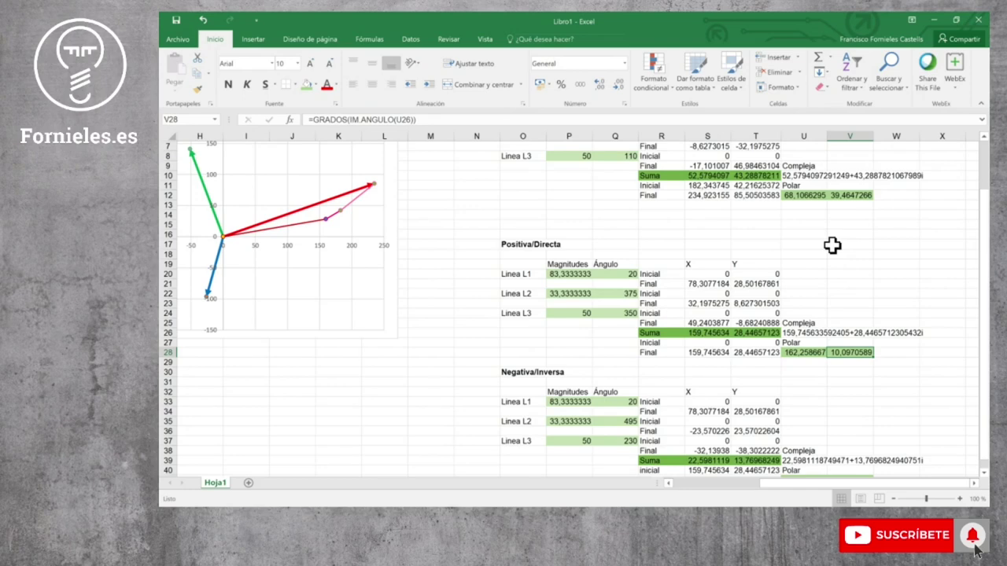
pyautogui.scroll(2, 832, 245)
pyautogui.click(819, 215)
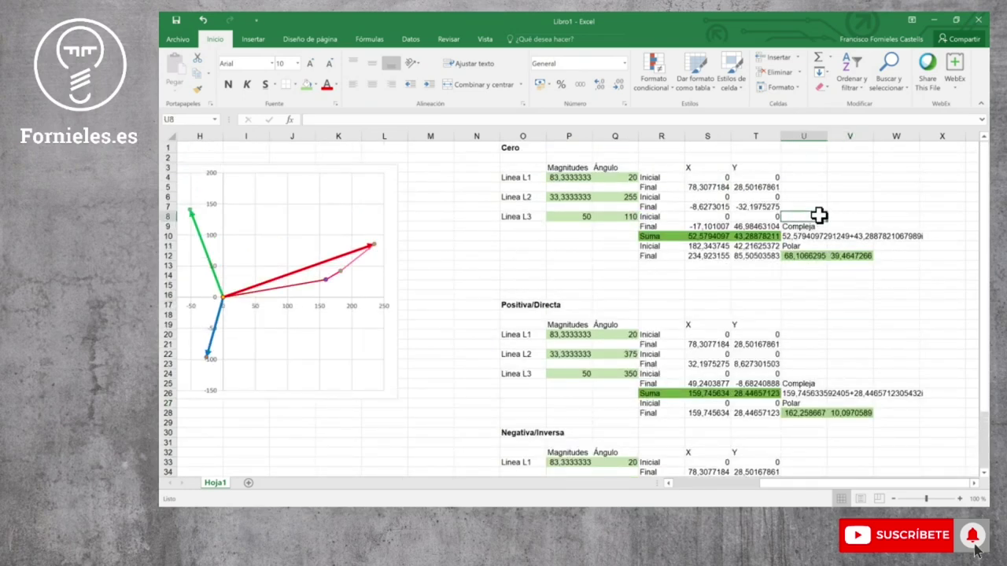
# Label U8 'Linea 1' and X8 'Linea 2'
pyautogui.write('Linea 1')
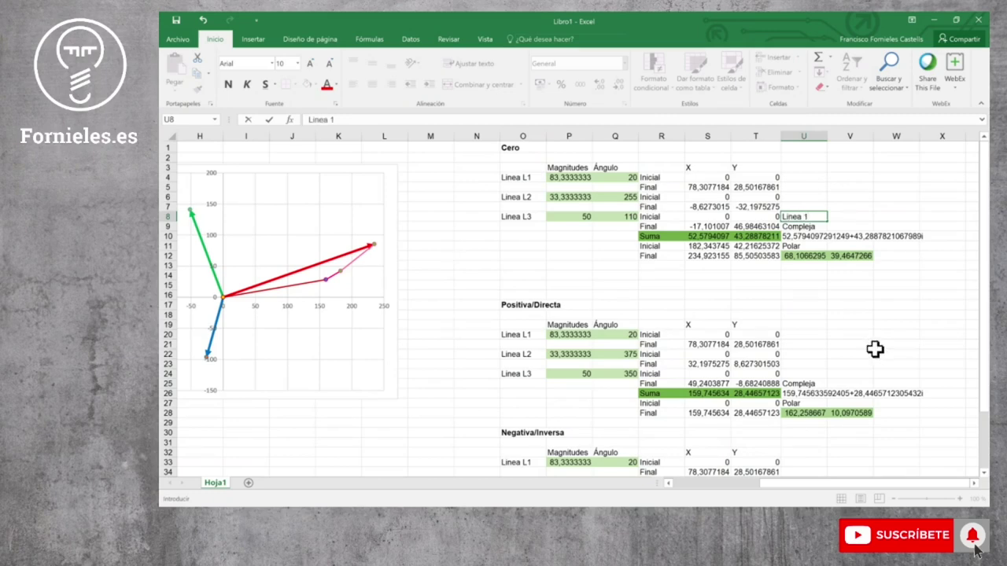
pyautogui.click(805, 365)
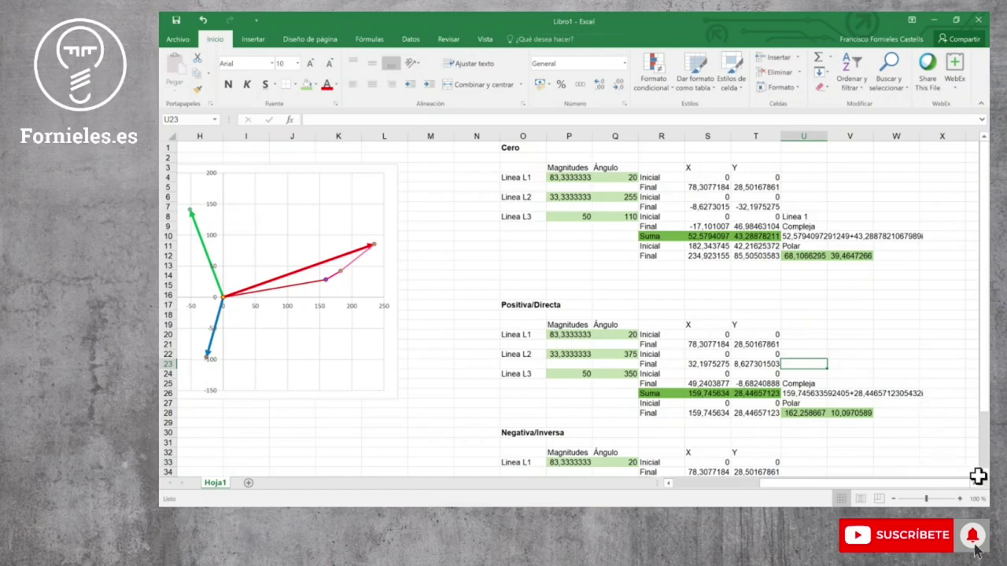
pyautogui.hscroll(3, 975, 486)
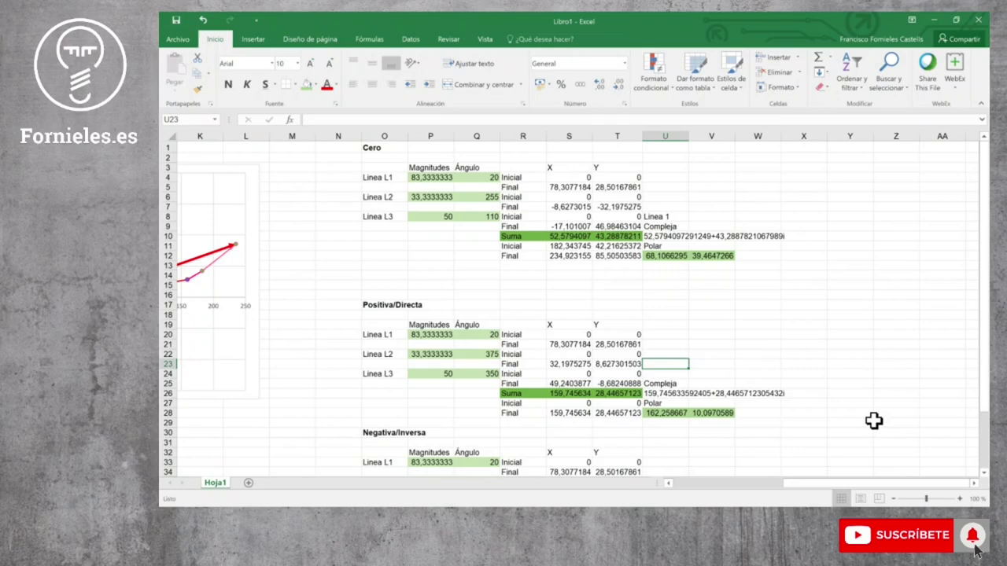
pyautogui.click(830, 385)
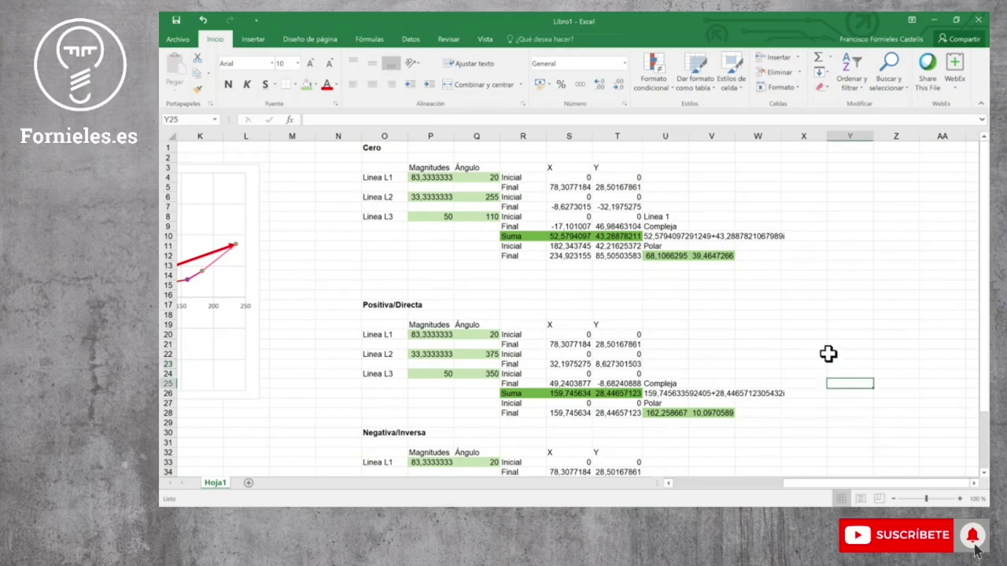
pyautogui.click(815, 216)
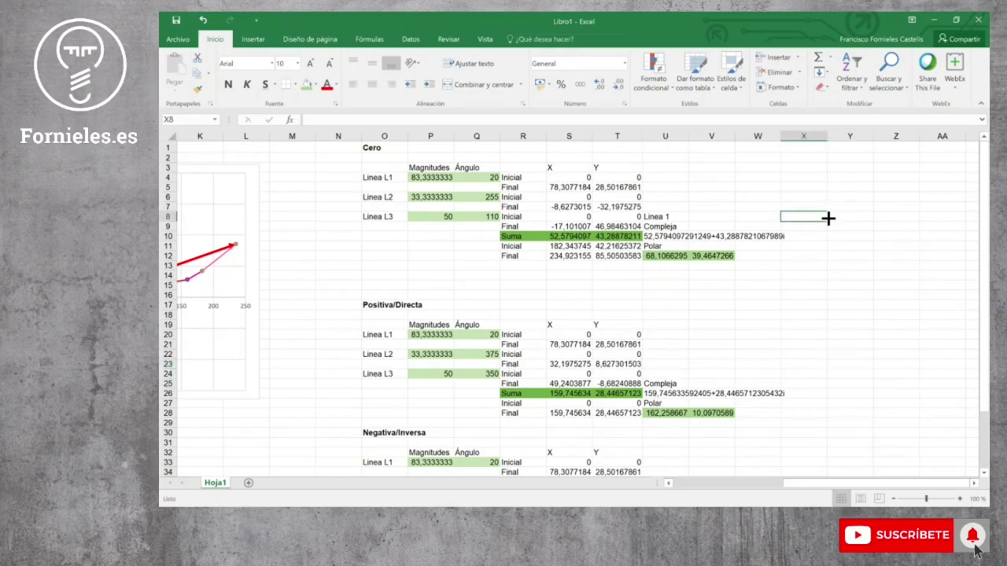
pyautogui.write('Linea 2')
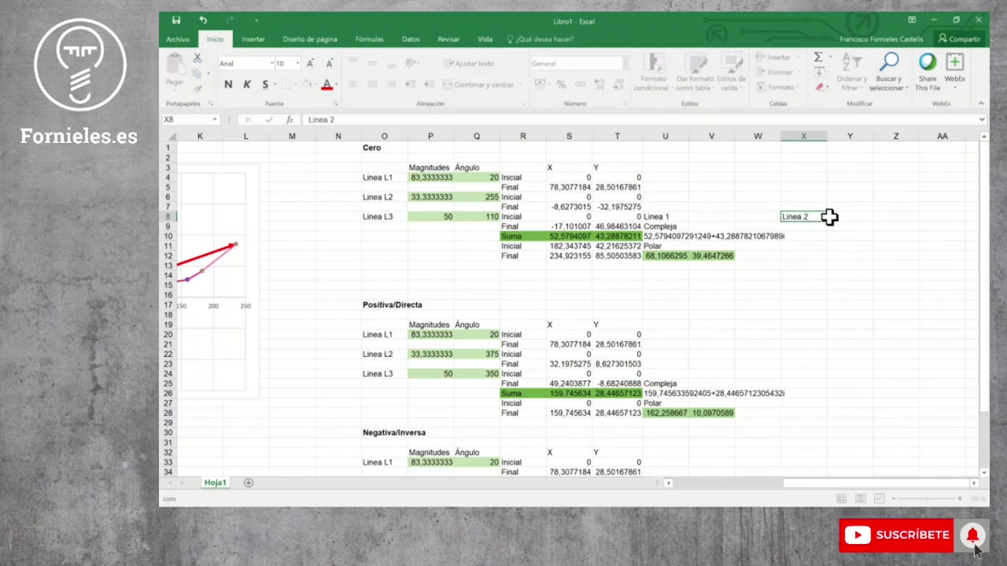
pyautogui.press('Return')
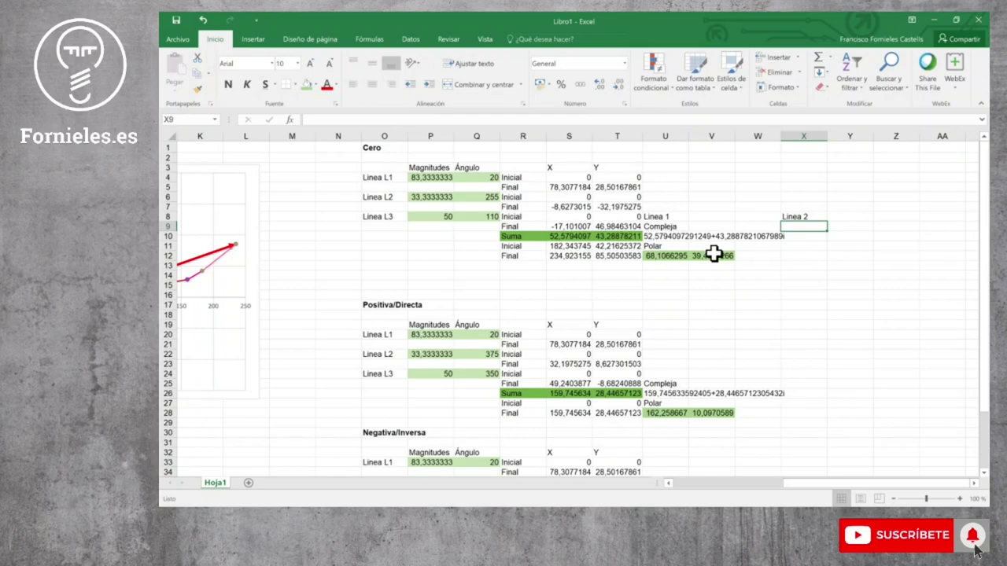
pyautogui.click(756, 246)
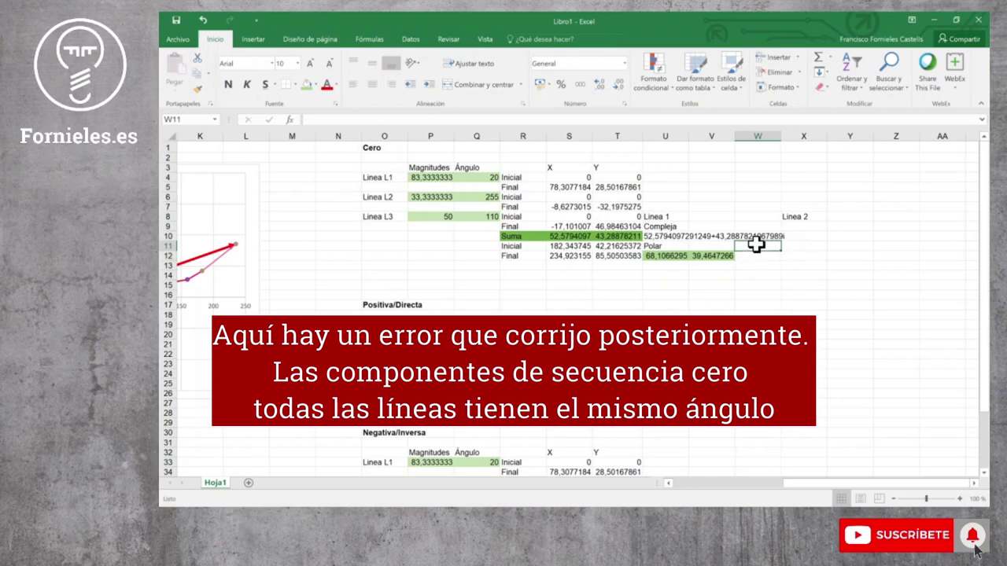
# Add an 'Angulo nuevo' heading and the new Cero angle 279,464727 in W12, filled orange
pyautogui.write('Angulo nuevo')
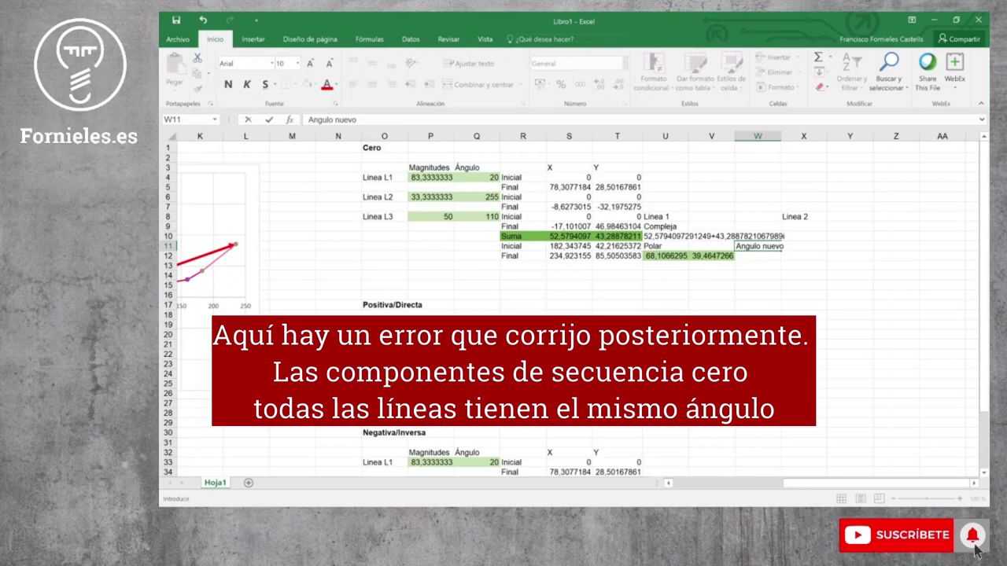
pyautogui.press('Return')
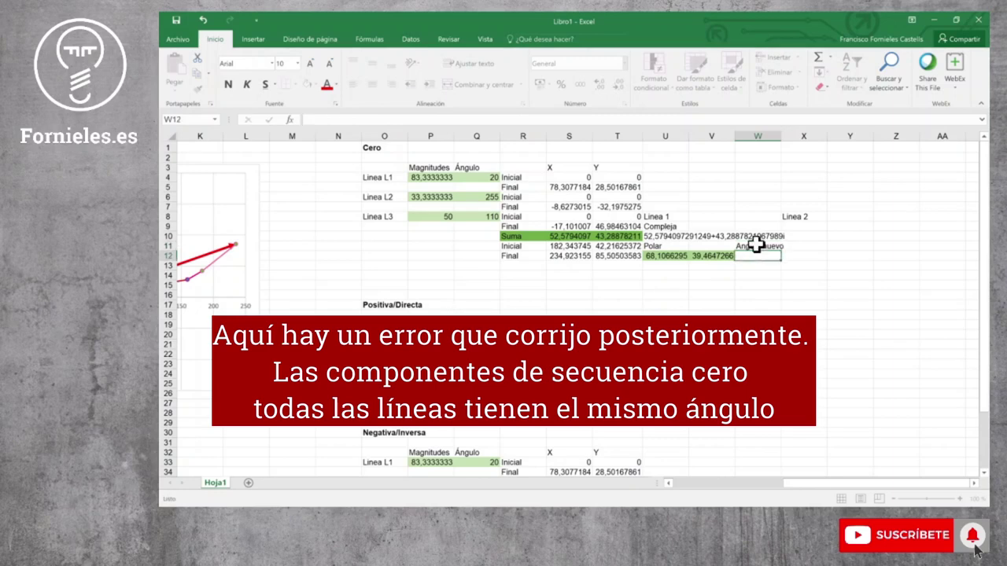
pyautogui.write('=')
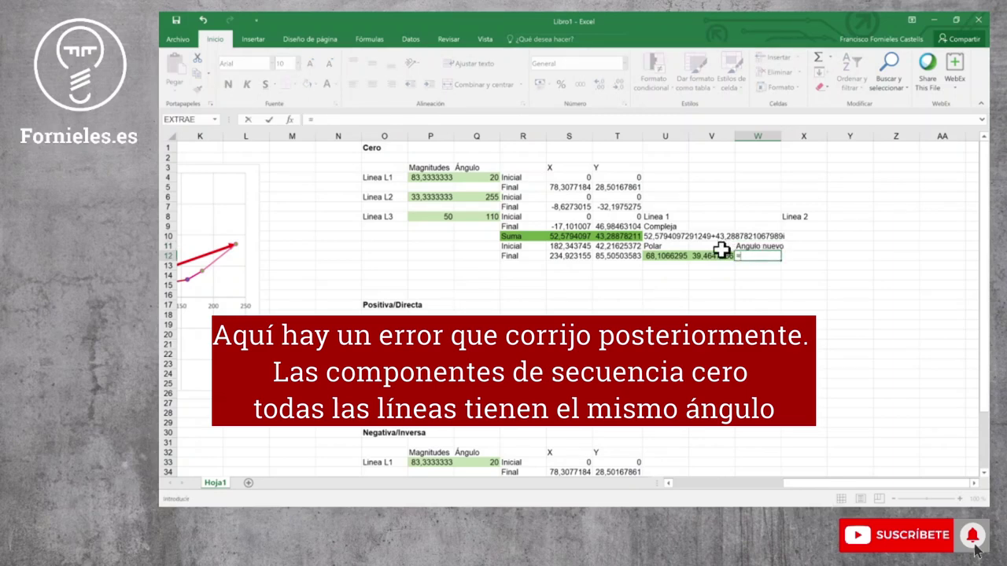
pyautogui.click(720, 256)
pyautogui.write('+240')
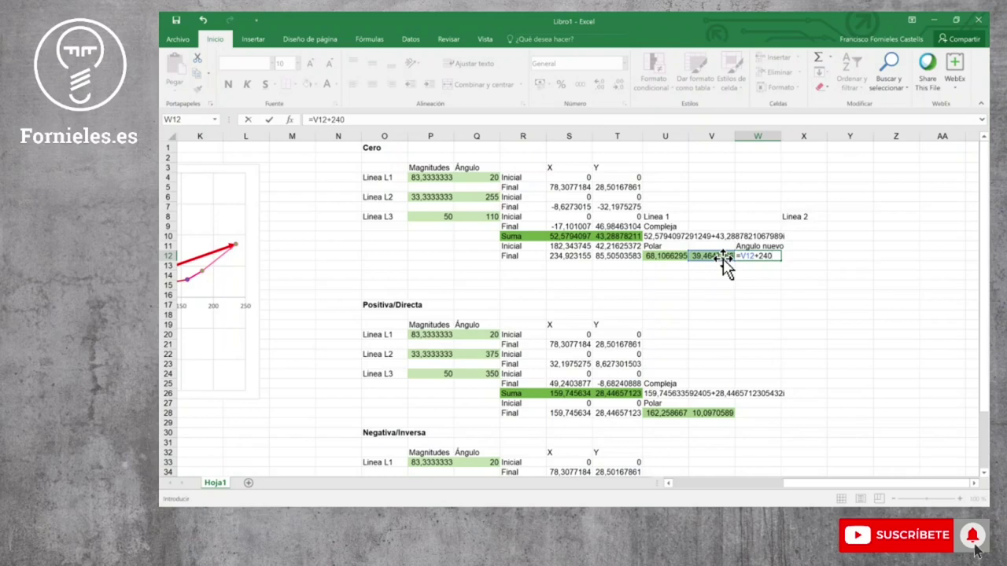
pyautogui.hotkey('ctrl', 'Return')
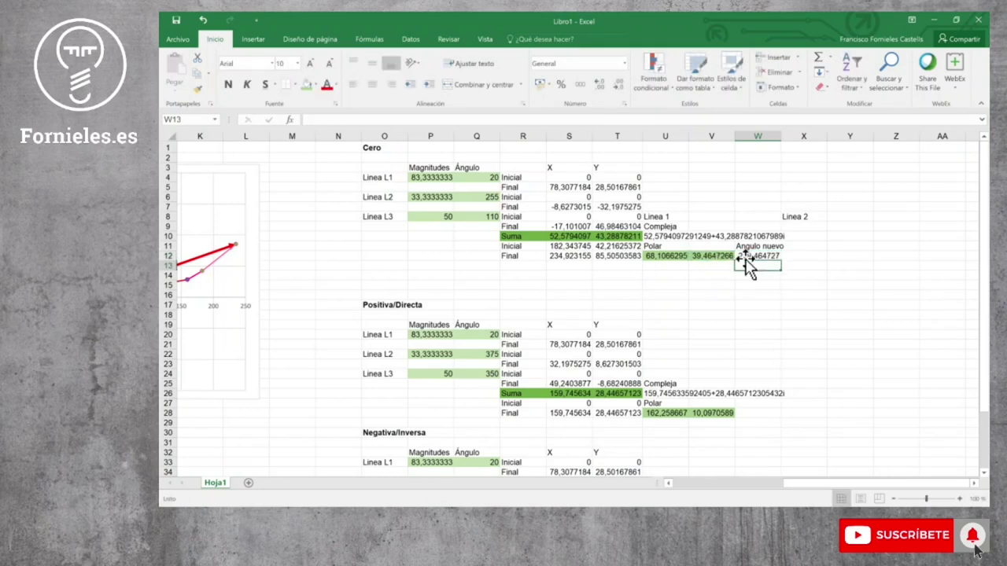
pyautogui.click(315, 84)
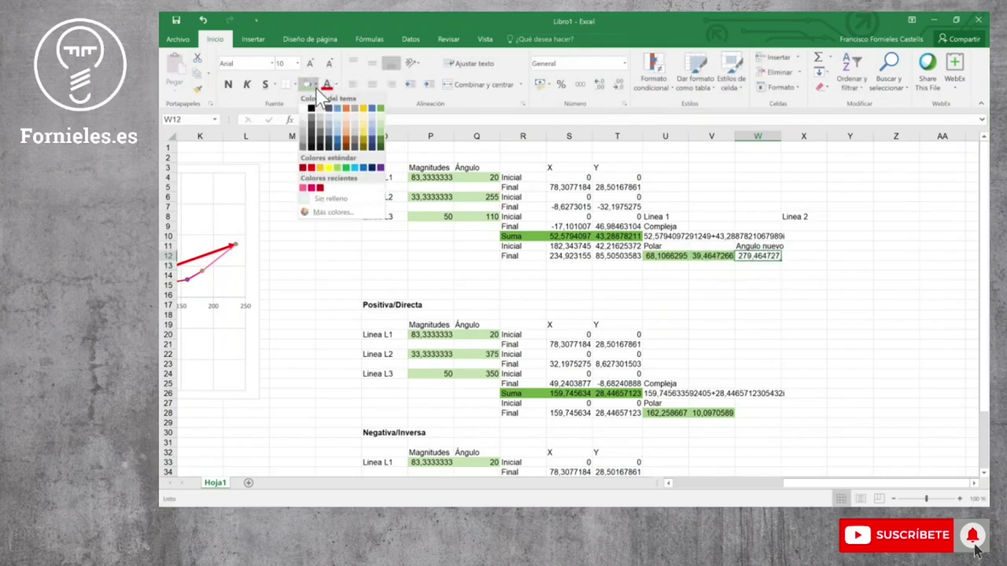
pyautogui.click(366, 148)
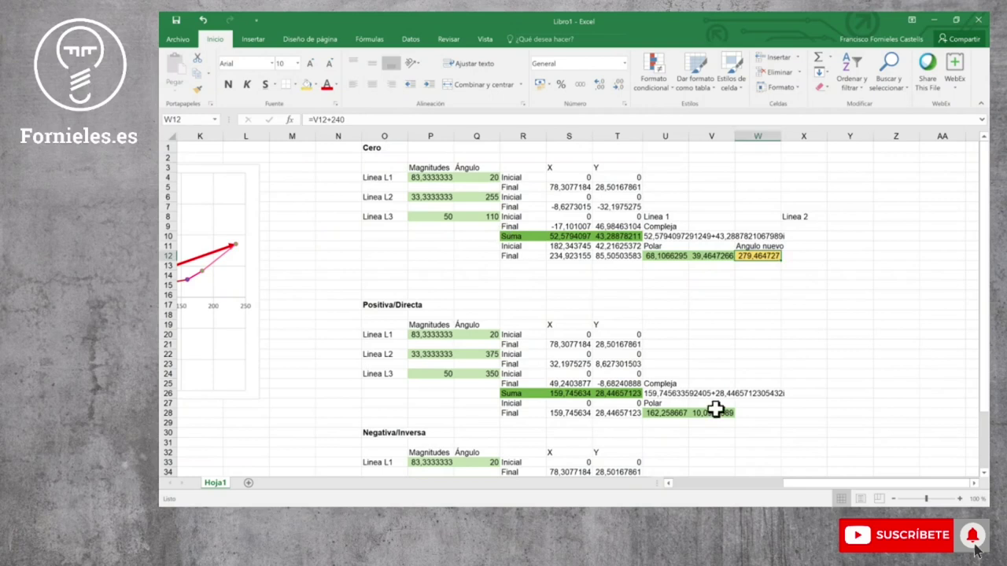
# Enter =V28+240 in W28 (250,097059) and fill it yellow
pyautogui.click(763, 413)
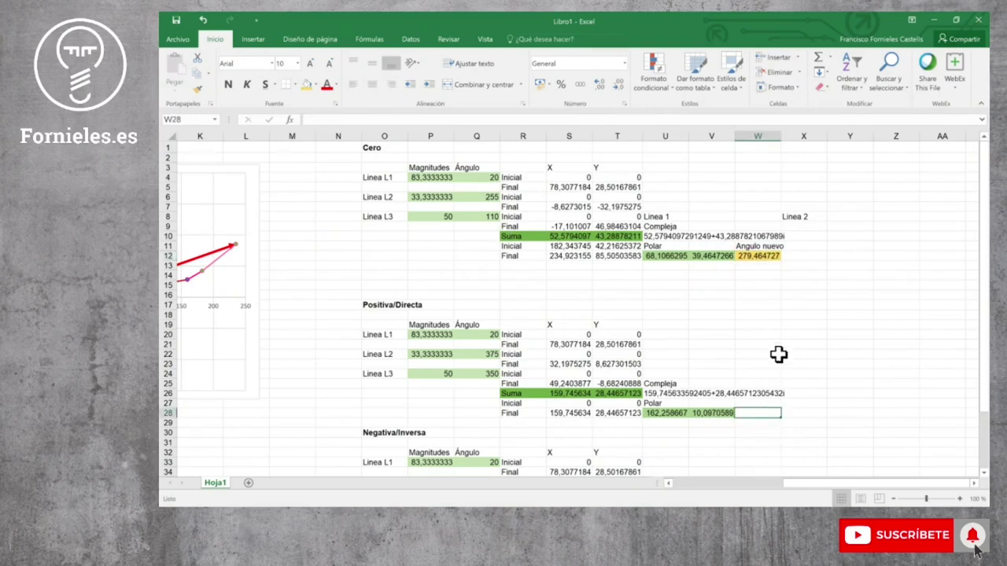
pyautogui.write('=')
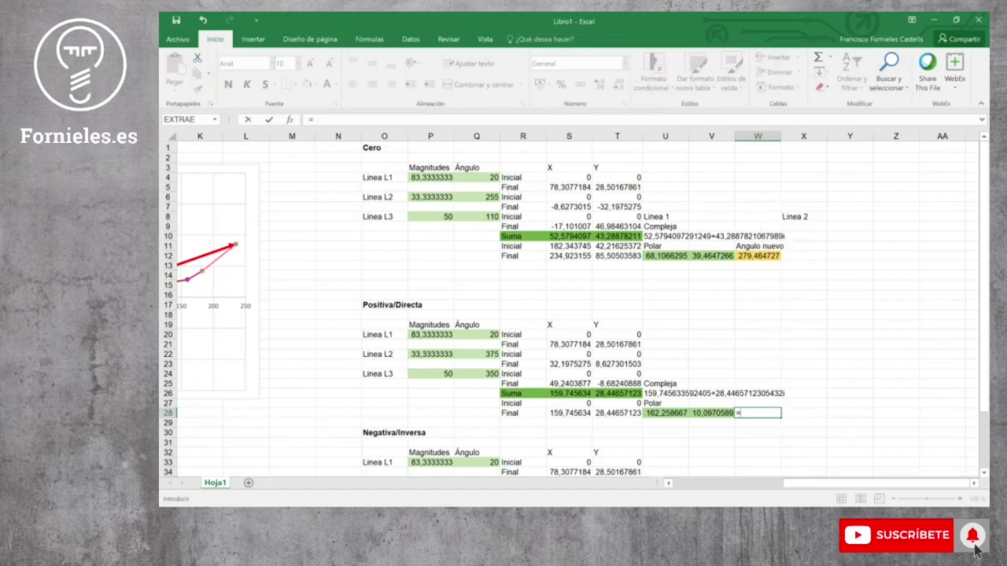
pyautogui.click(723, 411)
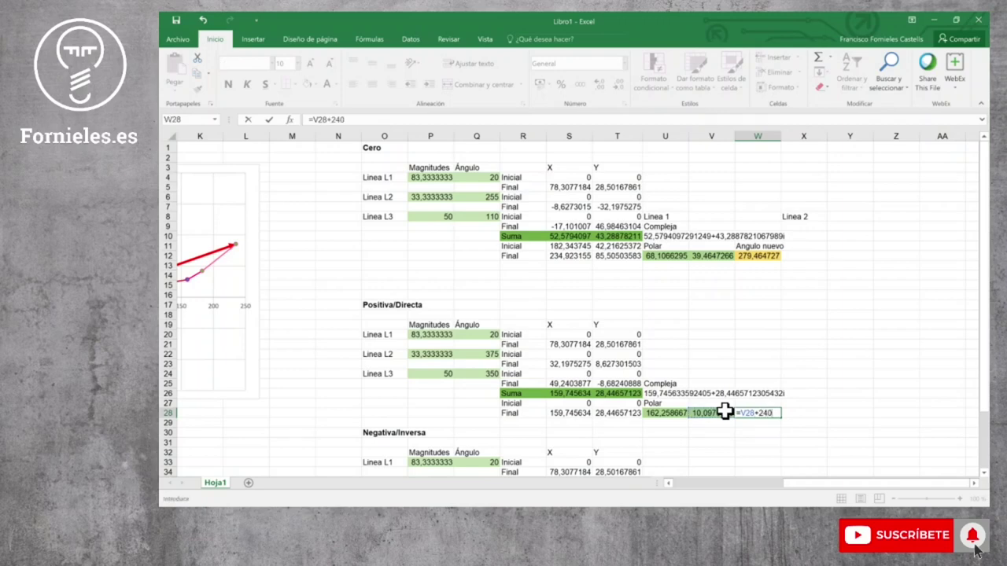
pyautogui.hotkey('ctrl', 'Return')
pyautogui.scroll(-1, 731, 438)
pyautogui.scroll(-1, 731, 438)
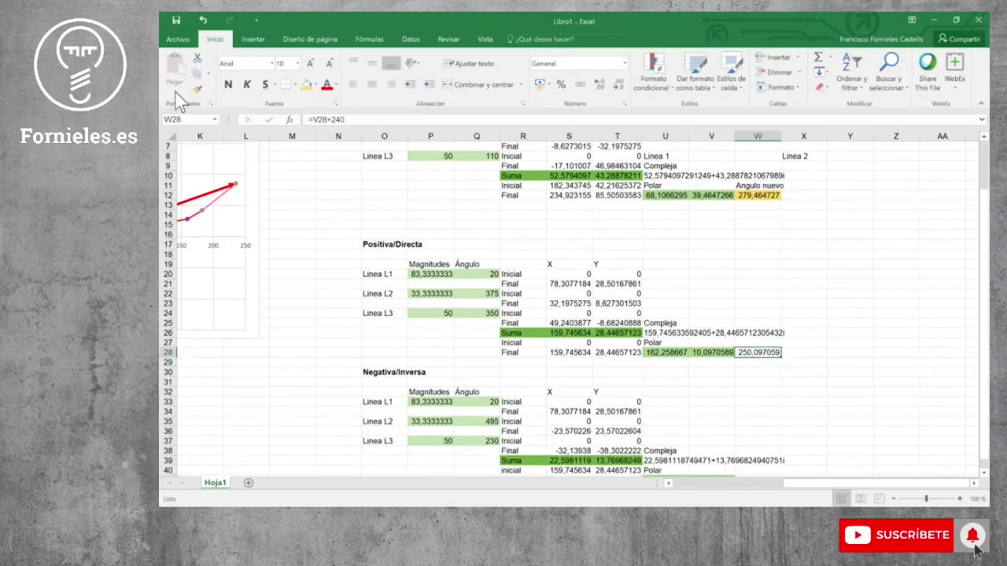
pyautogui.click(307, 84)
# Enter =V41+240 in W41 (271,355159) and fill it yellow
pyautogui.scroll(-3, 575, 292)
pyautogui.click(744, 391)
pyautogui.write('=')
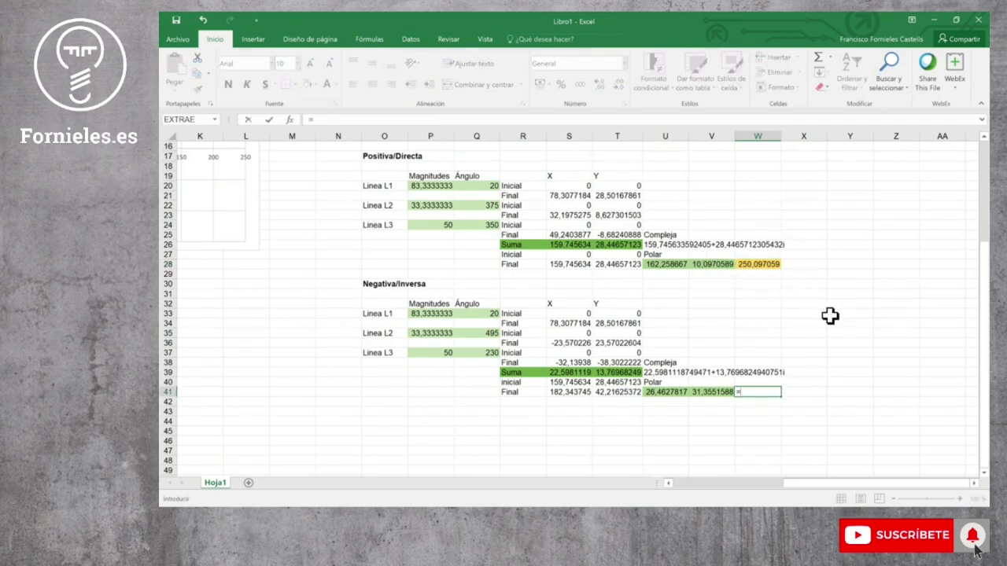
pyautogui.click(723, 393)
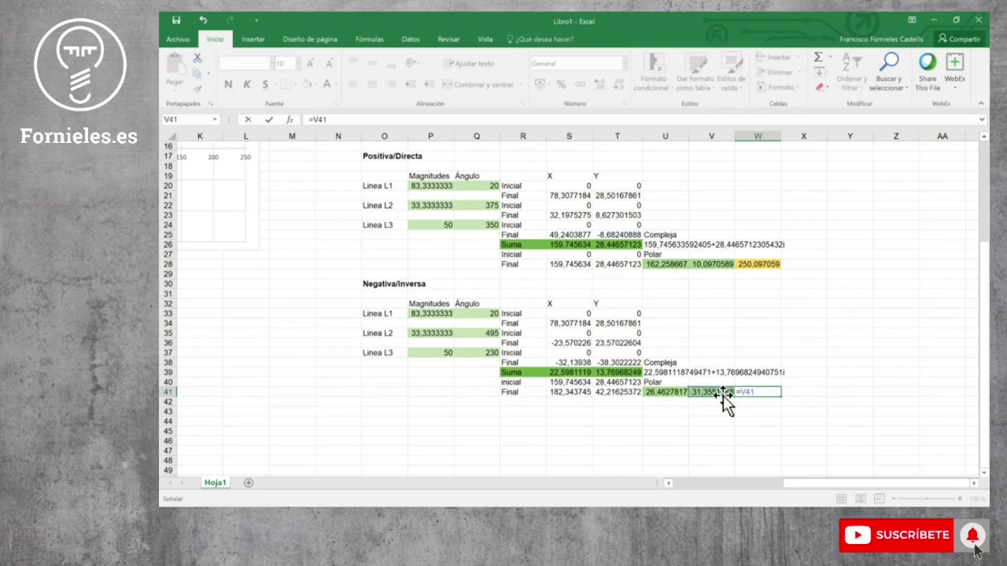
pyautogui.write('+240')
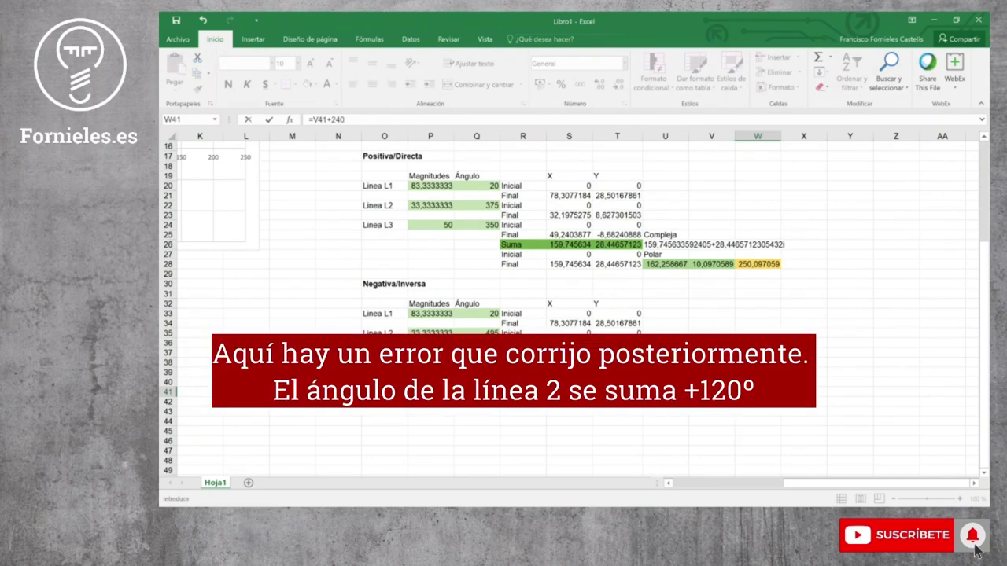
pyautogui.press('Return')
pyautogui.click(757, 422)
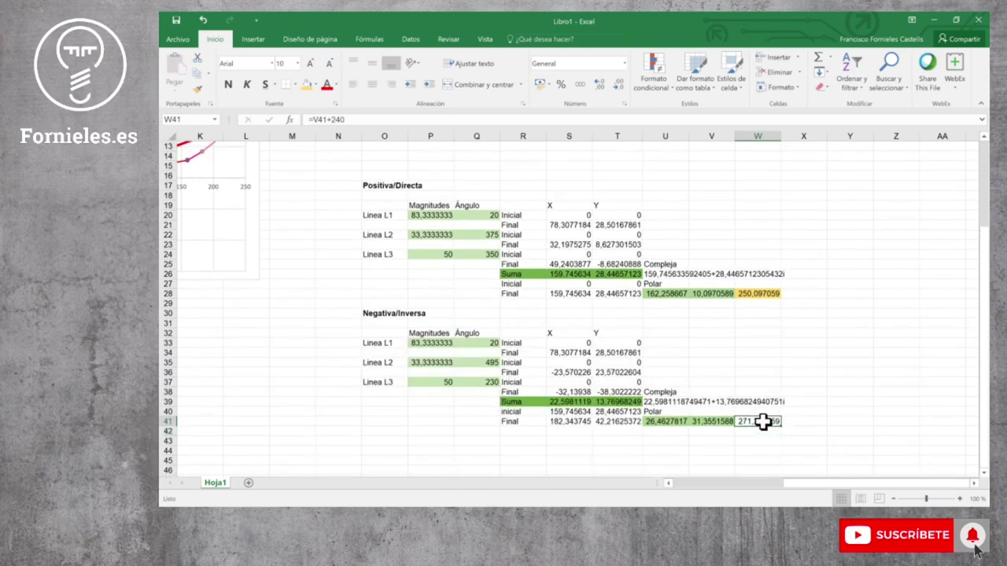
pyautogui.click(307, 85)
pyautogui.scroll(2, 908, 373)
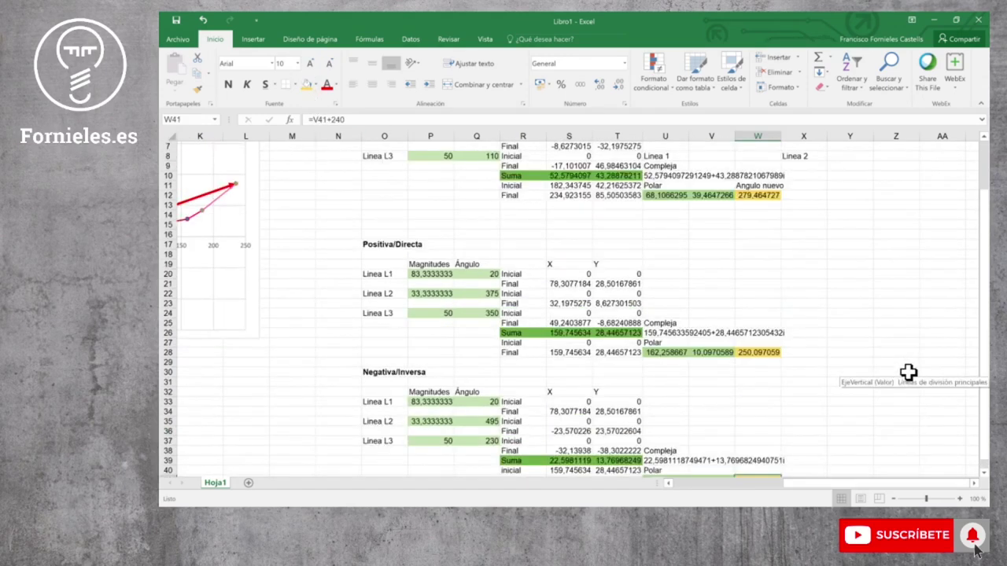
pyautogui.scroll(1, 838, 296)
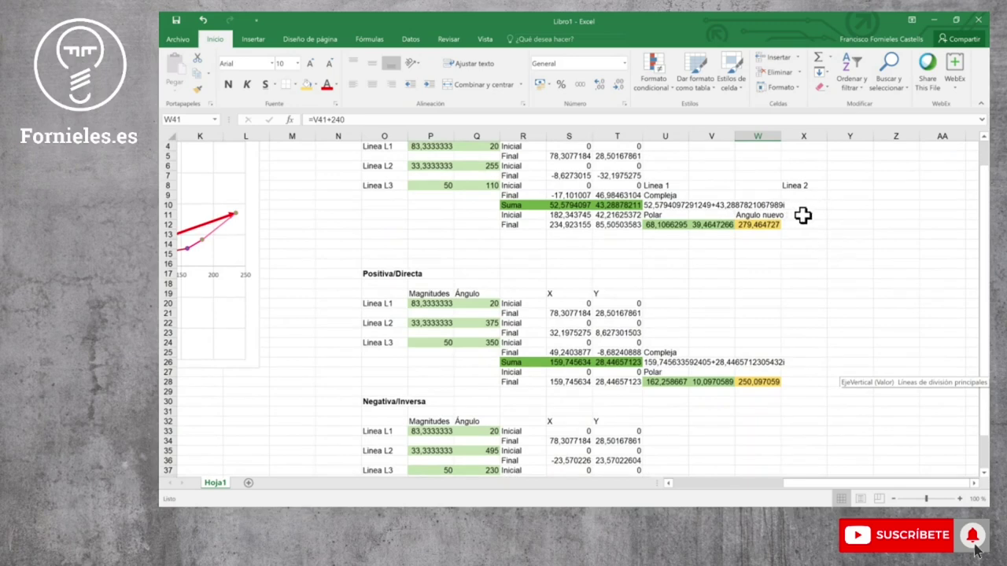
# Label X11:X12 and X27:X28 as inicial and final for the zero and positive blocks
pyautogui.click(803, 215)
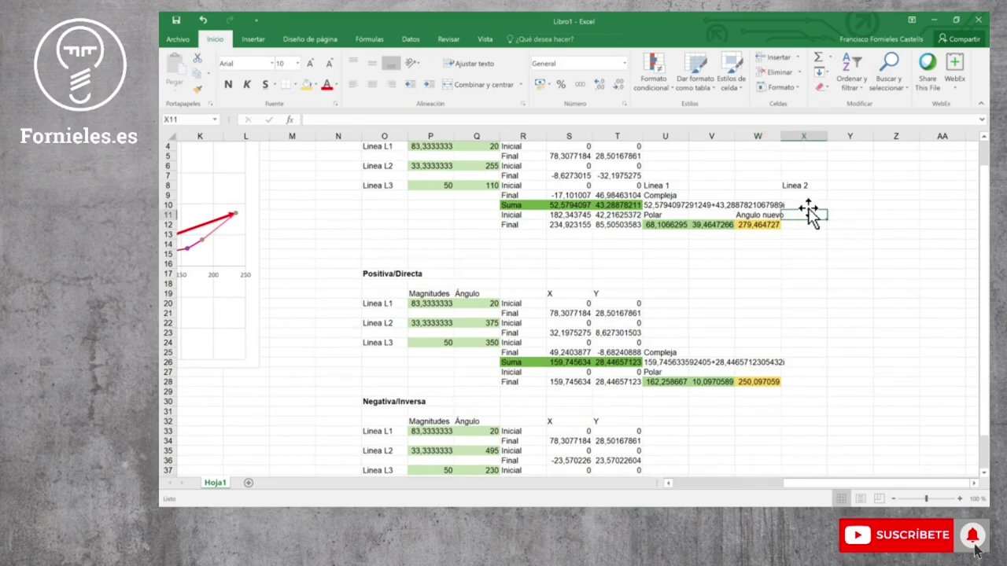
pyautogui.write('inicial')
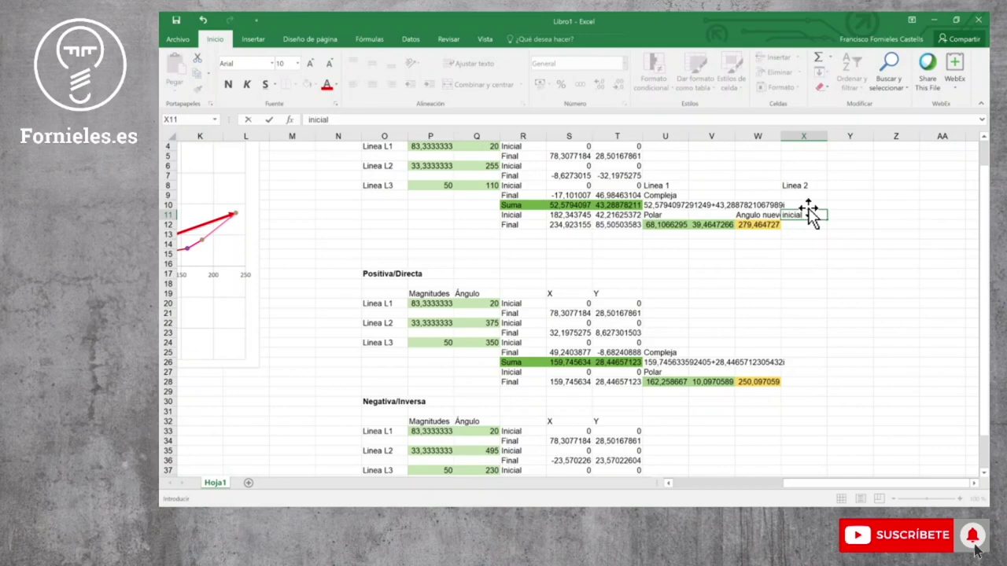
pyautogui.press('Return')
pyautogui.write('inal')
pyautogui.press('Return')
pyautogui.click(807, 371)
pyautogui.write('inicial')
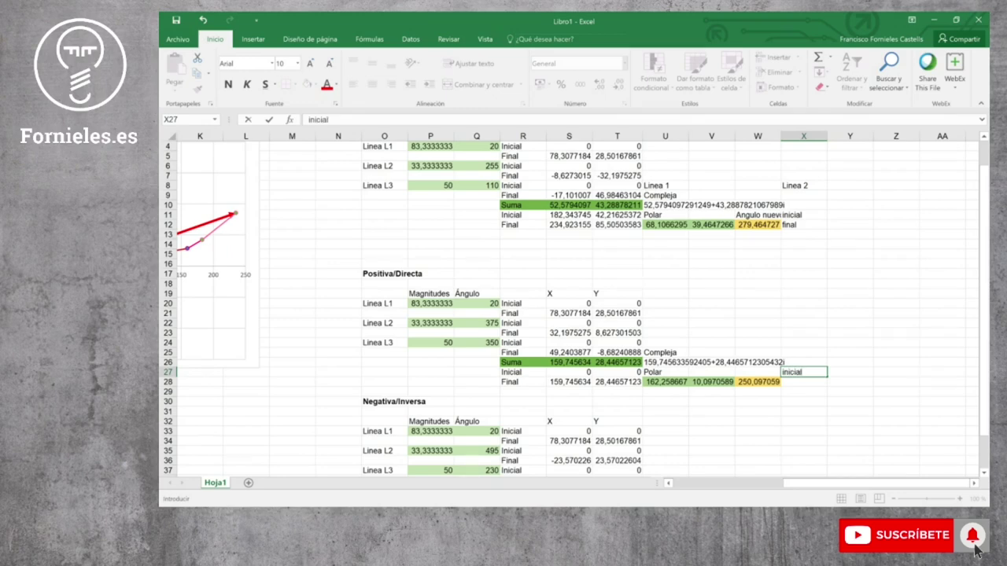
pyautogui.press('Return')
pyautogui.write('Fi')
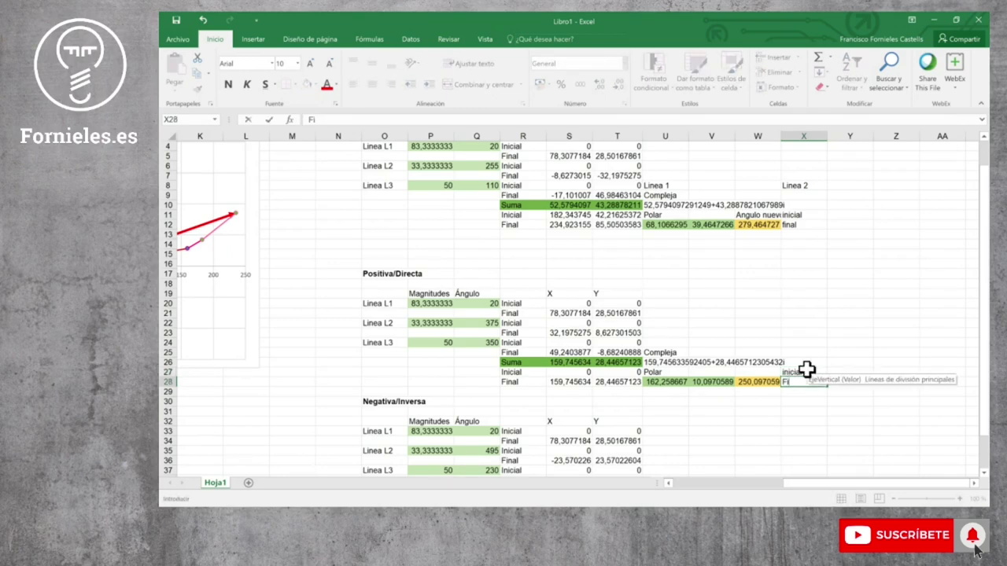
pyautogui.press('Return')
# Label X40:X41 as inicial and final for the negative-sequence block
pyautogui.scroll(-2, 807, 378)
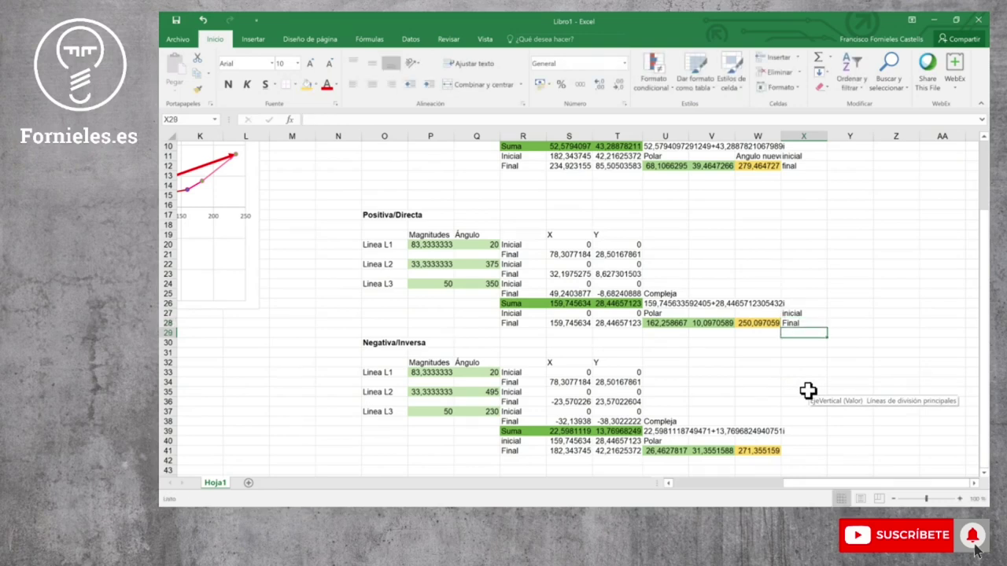
pyautogui.click(814, 442)
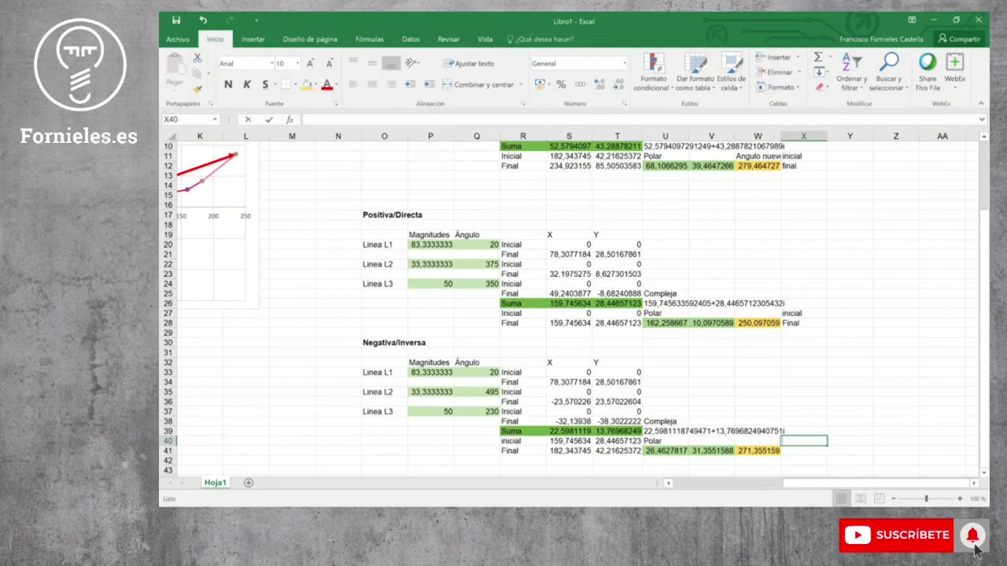
pyautogui.write('inicial')
pyautogui.press('Return')
pyautogui.write('Final')
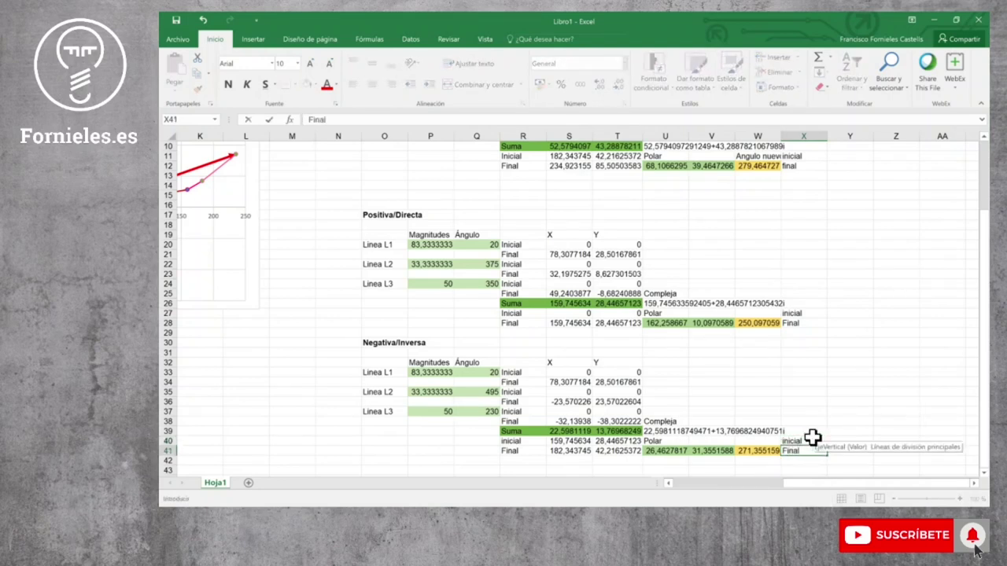
pyautogui.press('Return')
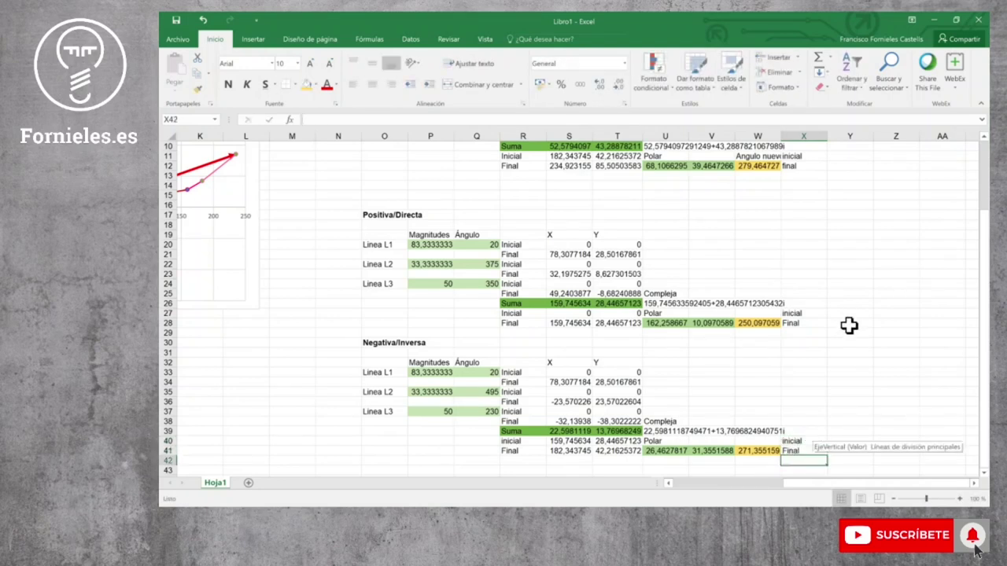
pyautogui.scroll(1, 851, 280)
# Add x and y headers in Y10:Z10 and Y26:Z26
pyautogui.click(847, 176)
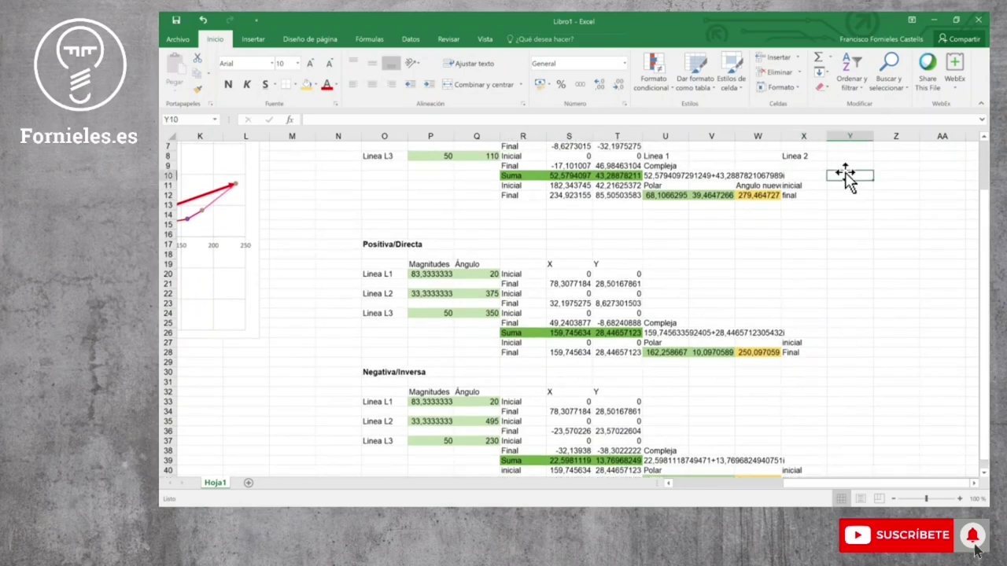
pyautogui.write('x')
pyautogui.click(889, 175)
pyautogui.write('y')
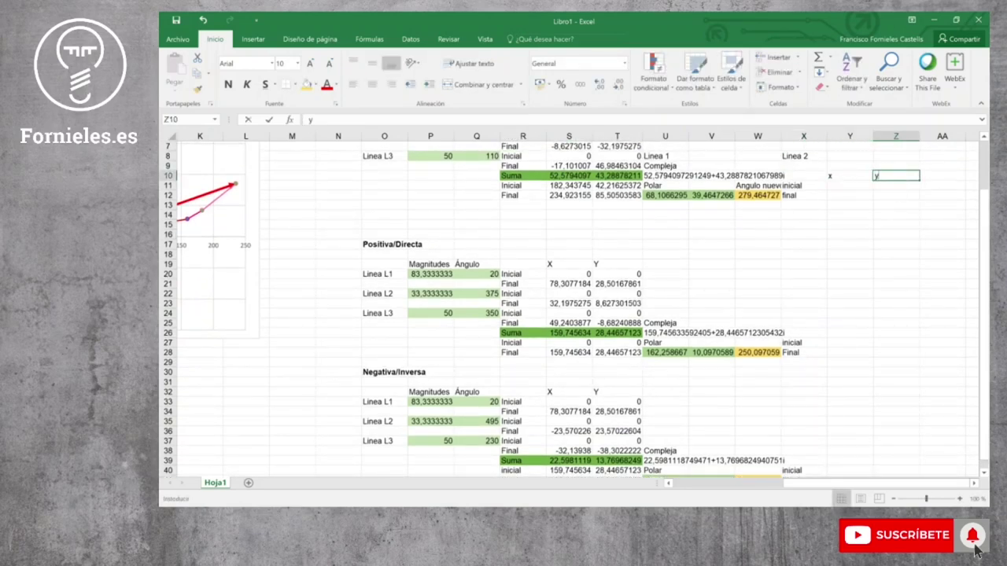
pyautogui.click(841, 329)
pyautogui.write('x')
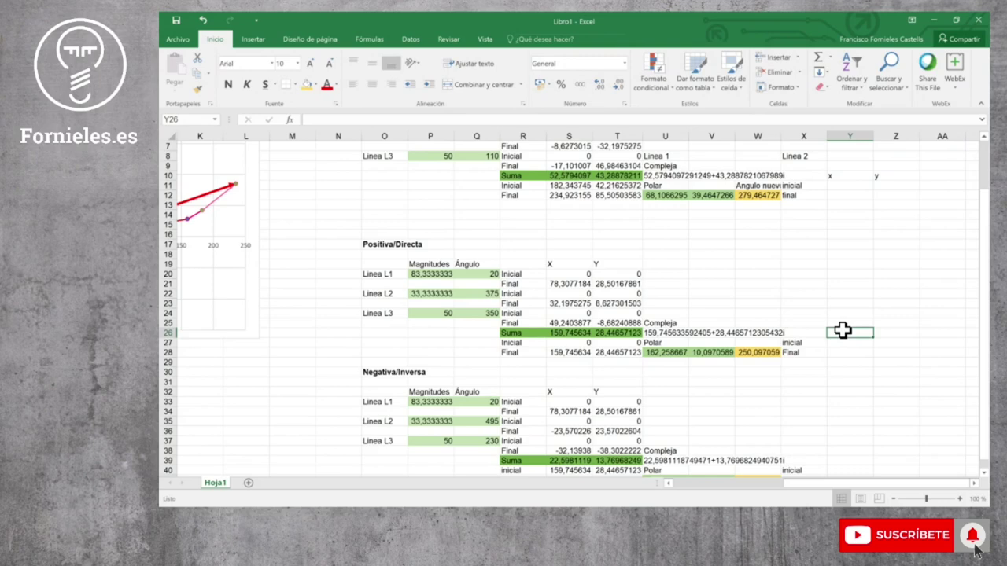
pyautogui.click(889, 333)
pyautogui.write('y')
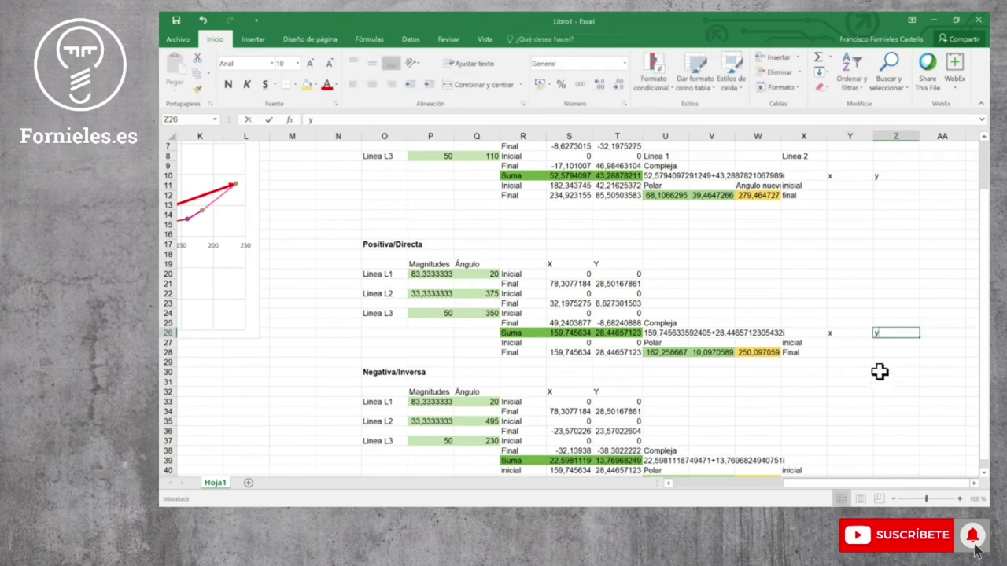
# Add x and y headers in Y39:Z39 for the negative-sequence block
pyautogui.click(837, 459)
pyautogui.write('x')
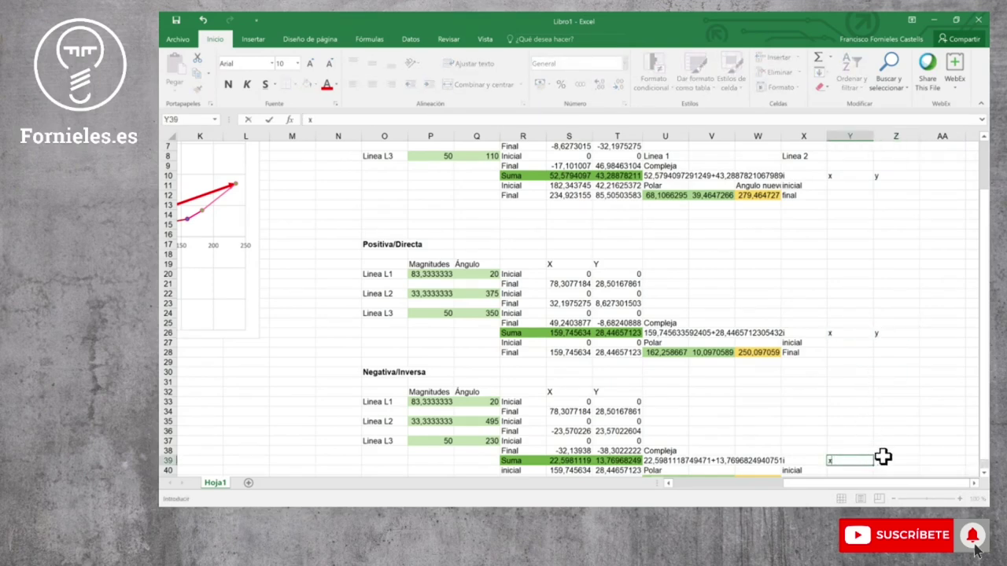
pyautogui.click(890, 460)
pyautogui.write('y')
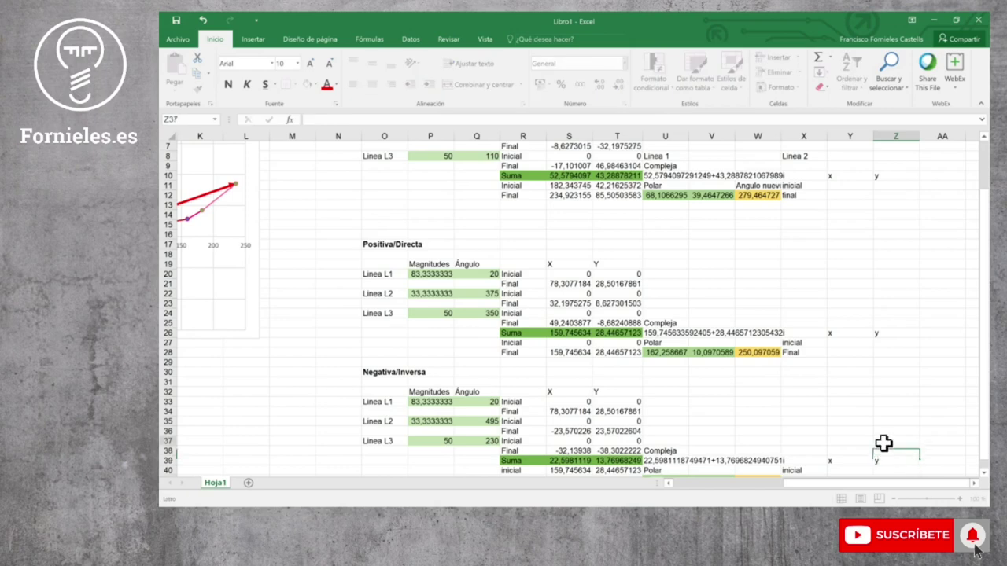
pyautogui.click(886, 441)
pyautogui.scroll(-2, 883, 443)
pyautogui.scroll(-2, 884, 443)
pyautogui.scroll(4, 883, 443)
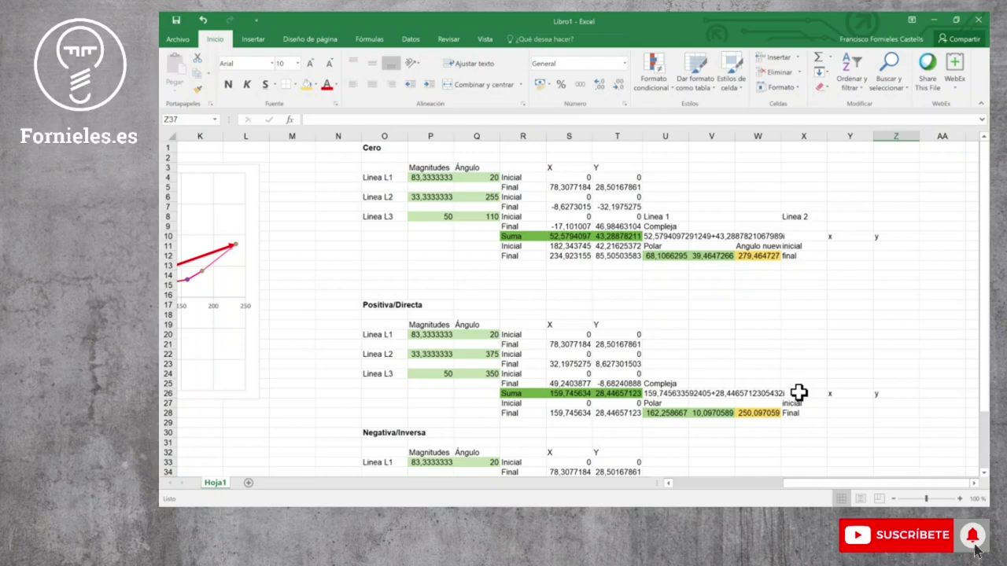
pyautogui.click(846, 405)
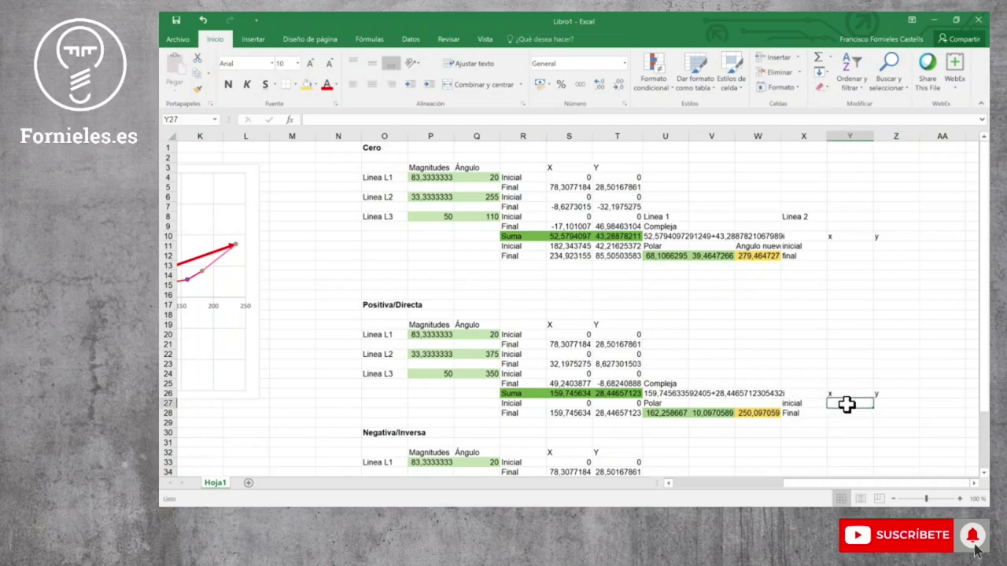
# Enter 0 and 0 in Y27:Z27, and =U28*cos(radianes(W28)) in Y28
pyautogui.write('0')
pyautogui.click(892, 403)
pyautogui.write('0')
pyautogui.click(862, 412)
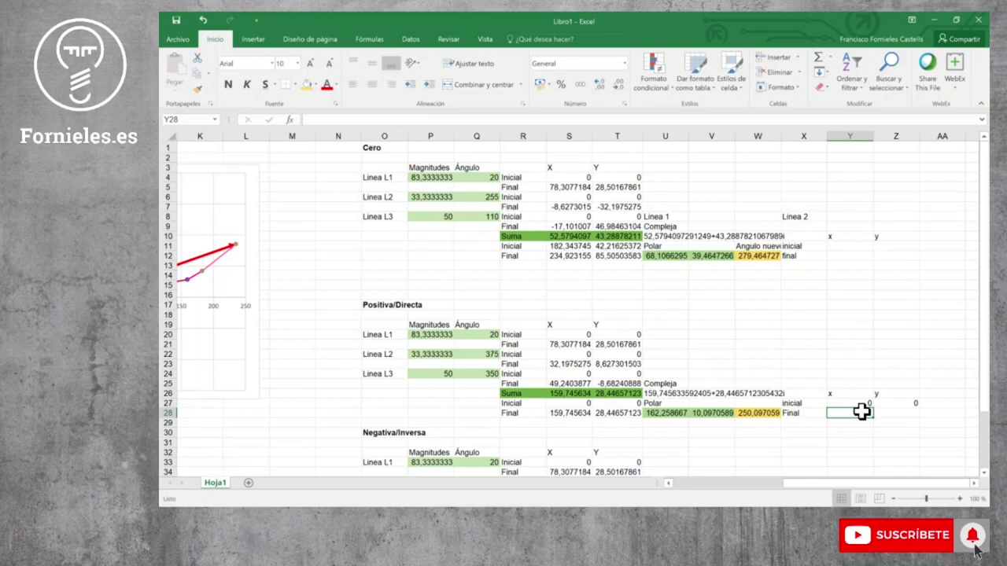
pyautogui.write('=')
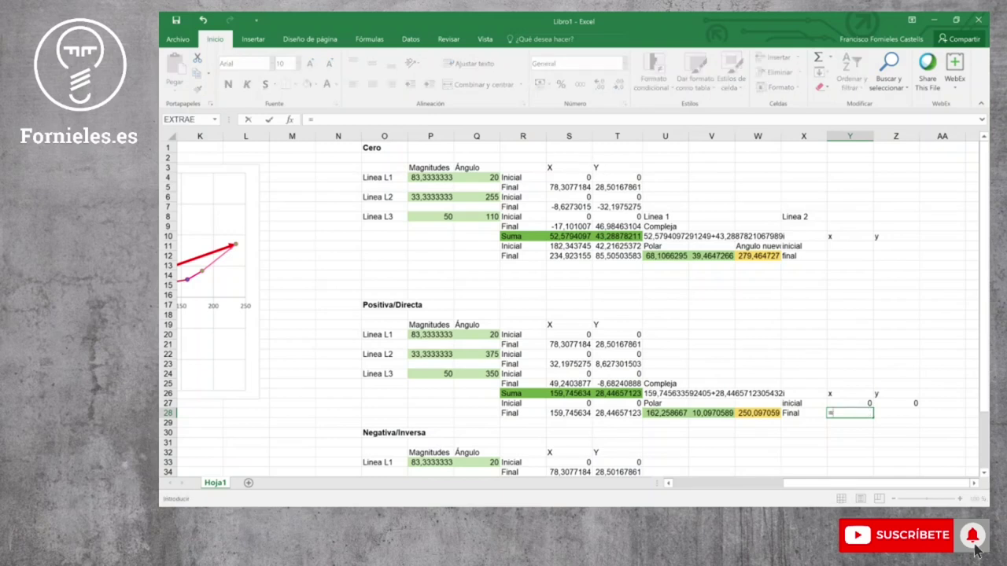
pyautogui.click(667, 413)
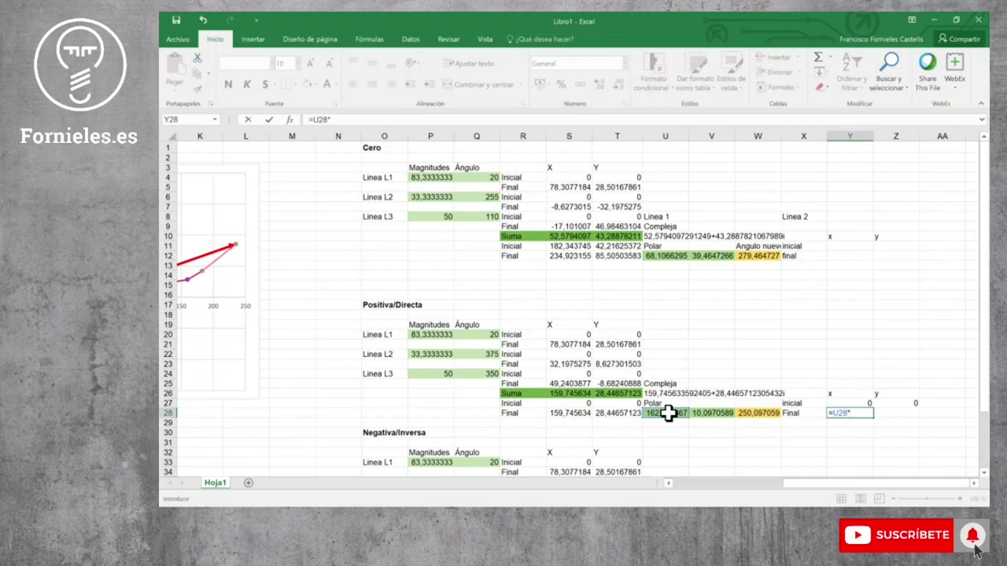
pyautogui.write('cos(')
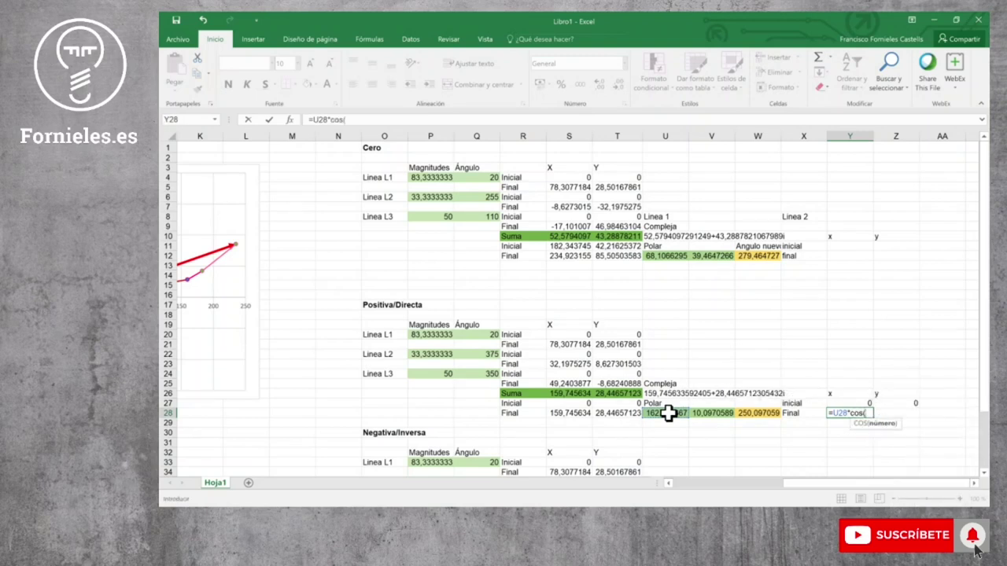
pyautogui.write('radia')
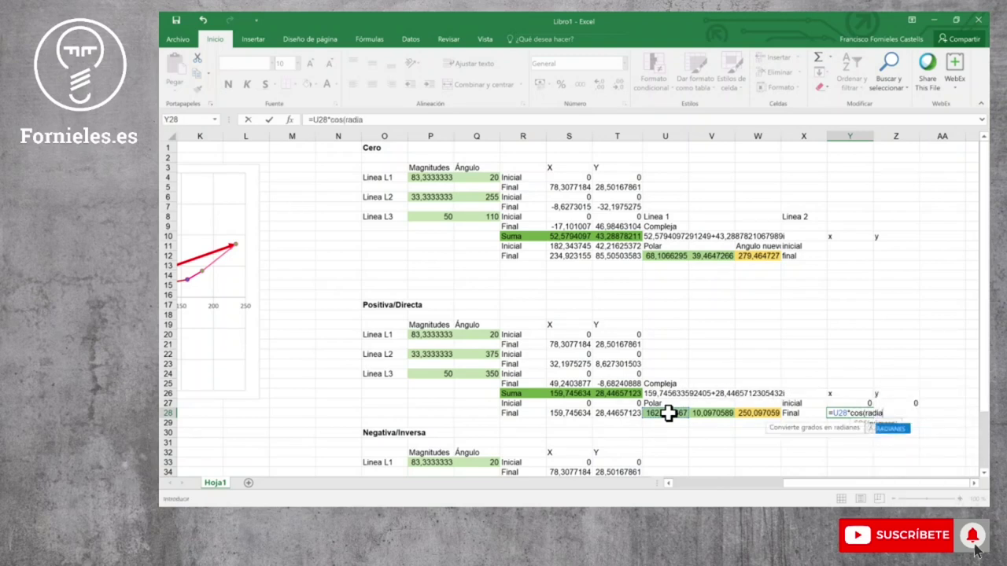
pyautogui.write('nes(')
pyautogui.click(767, 412)
pyautogui.write(')')
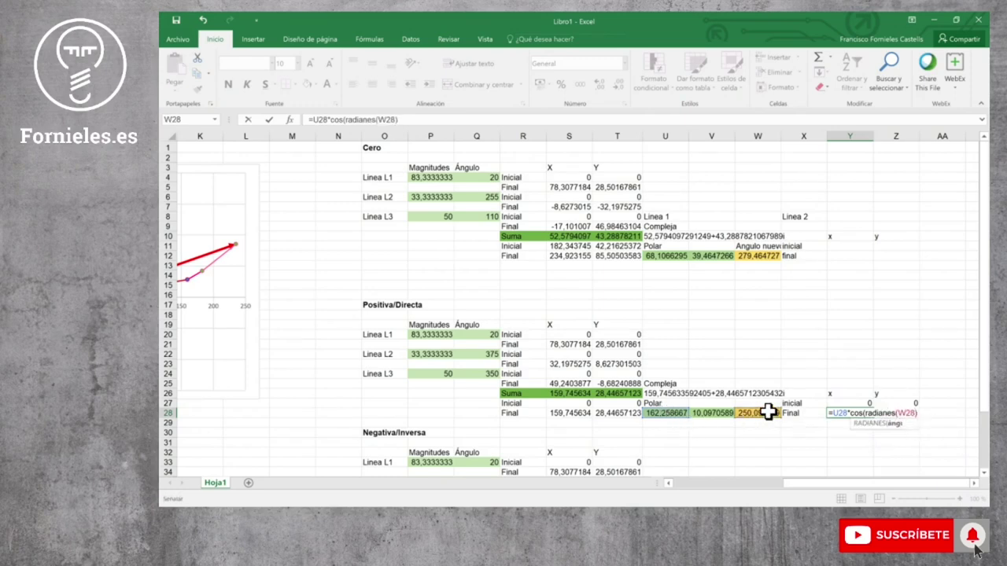
pyautogui.write(')')
pyautogui.press('Return')
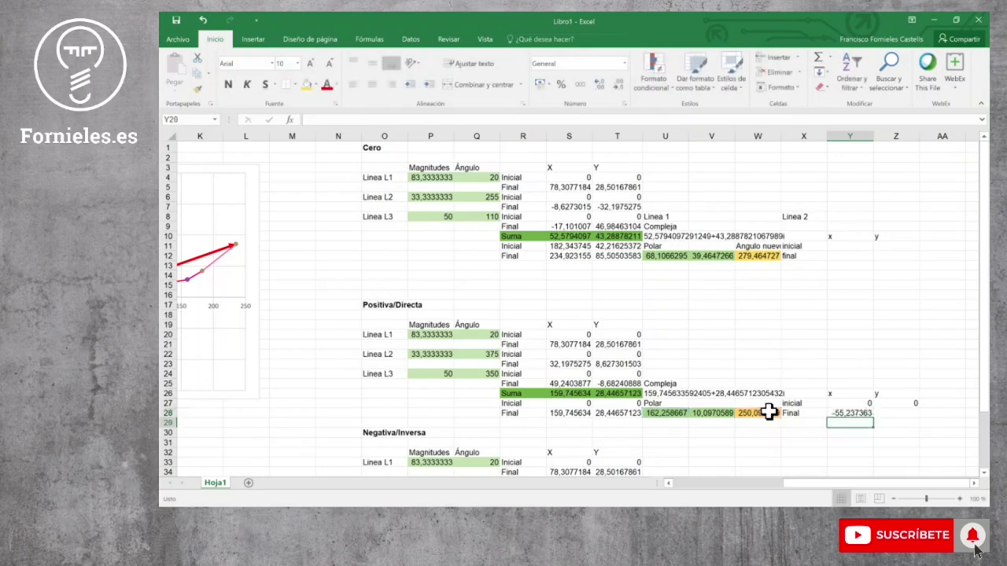
pyautogui.click(863, 411)
pyautogui.press('F2')
pyautogui.press('Escape')
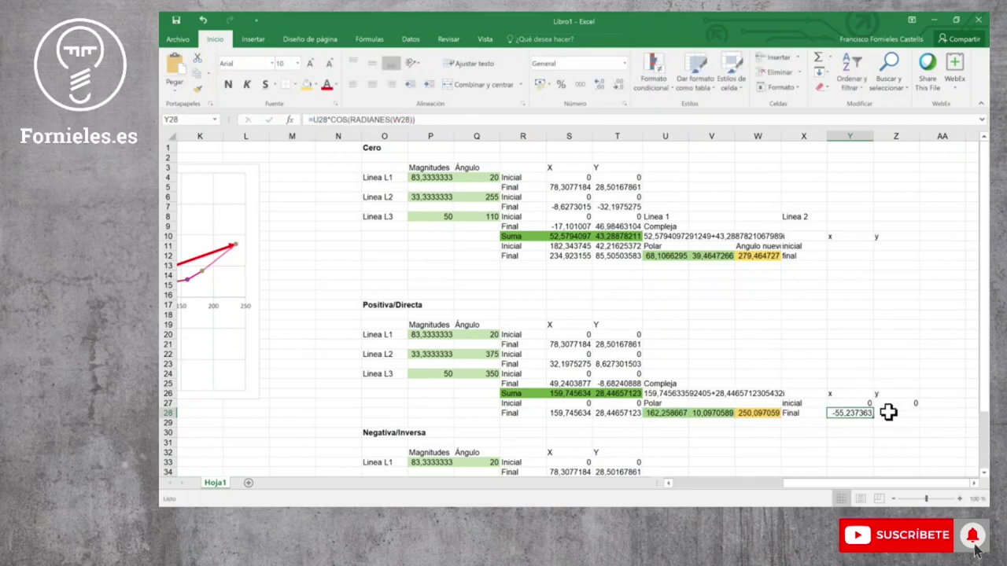
# Paste Y28's formula into Z28 with SENO replacing COS, giving -152,56706
pyautogui.click(888, 412)
pyautogui.click(332, 118)
pyautogui.write('=U28*COS(RADIANES(W28))')
pyautogui.write('SENO')
pyautogui.press('Return')
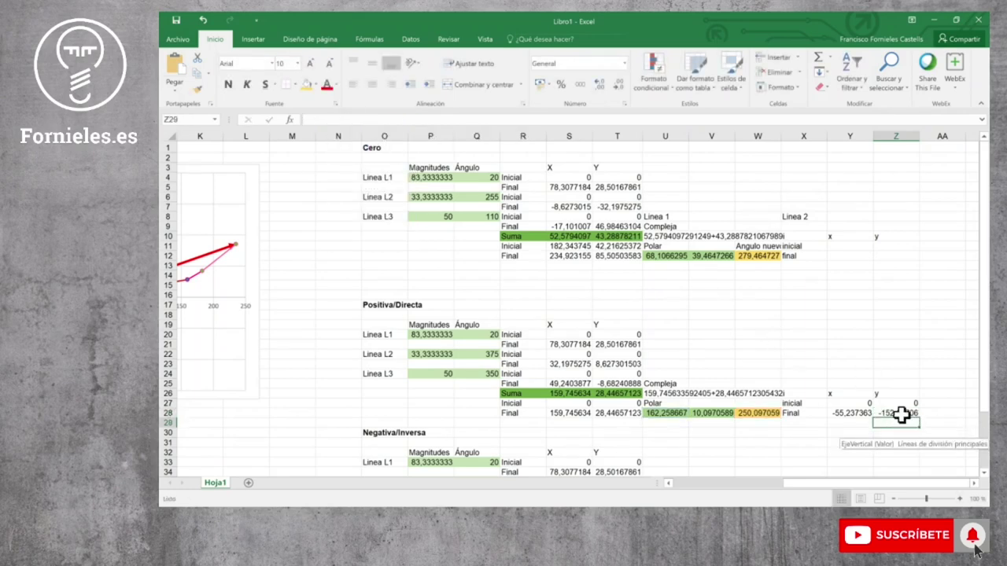
# Fill the Y27:Z28 coordinate cells light orange
pyautogui.moveTo(898, 402); pyautogui.dragTo(853, 413)
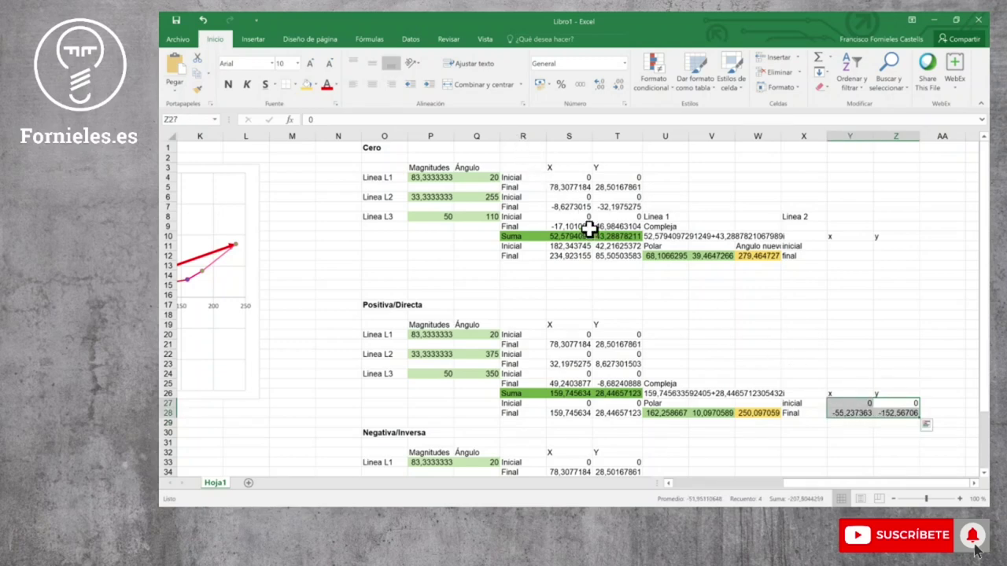
pyautogui.click(314, 84)
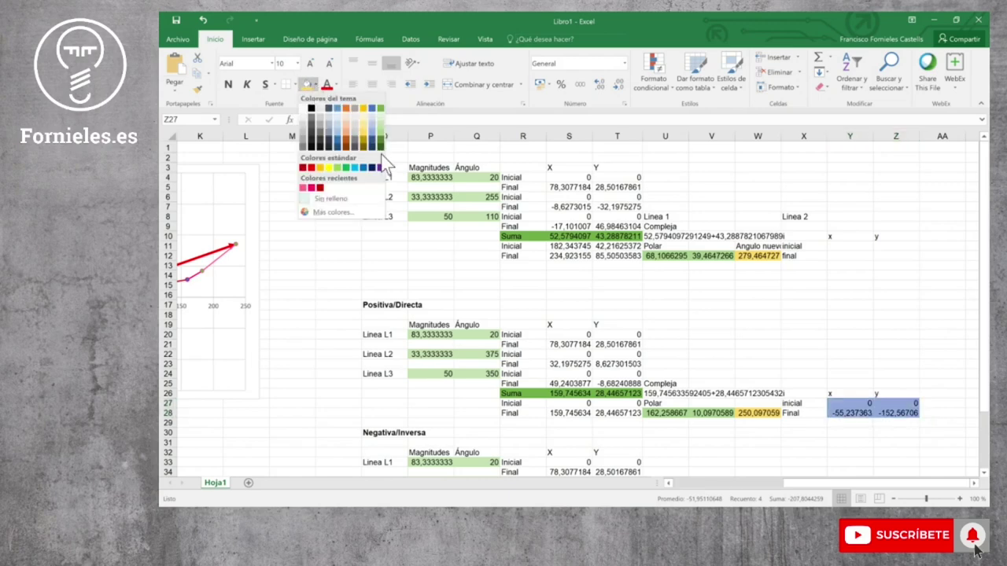
pyautogui.click(344, 123)
pyautogui.click(888, 442)
pyautogui.scroll(-2, 888, 441)
pyautogui.scroll(-2, 868, 435)
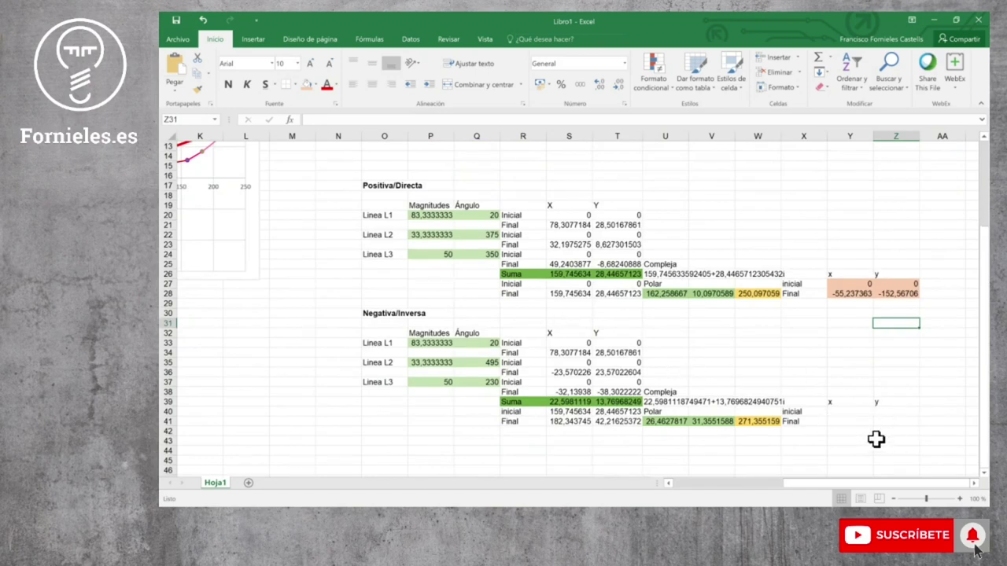
# Link Y40 to Y28 and Z40 to Z28 as the negative block's start point
pyautogui.click(857, 413)
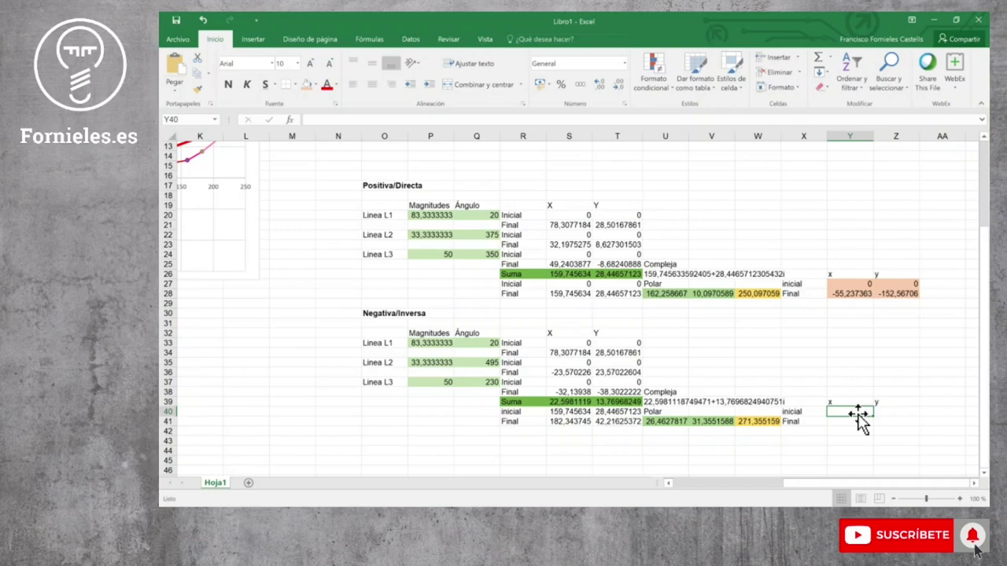
pyautogui.write('=')
pyautogui.click(856, 293)
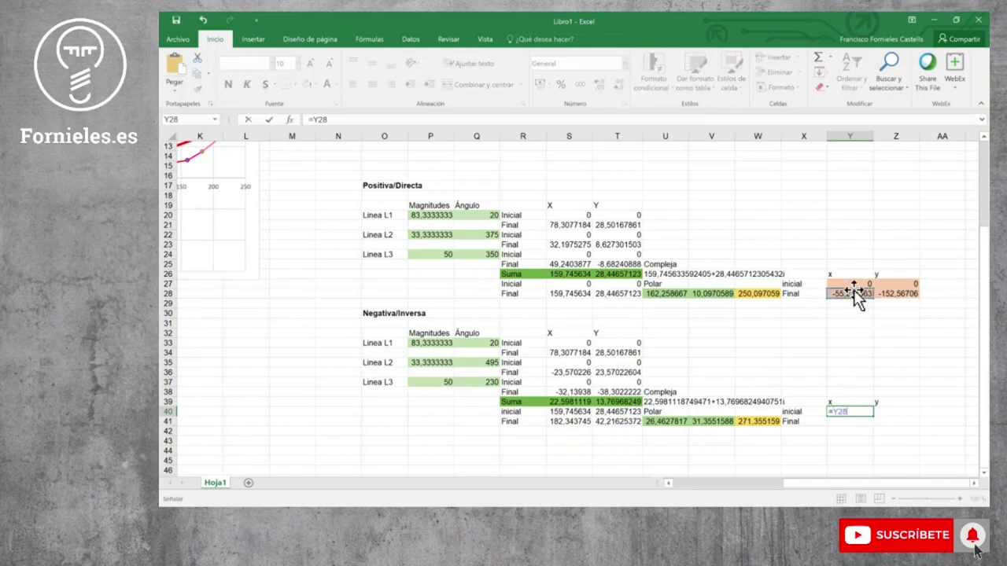
pyautogui.press('Return')
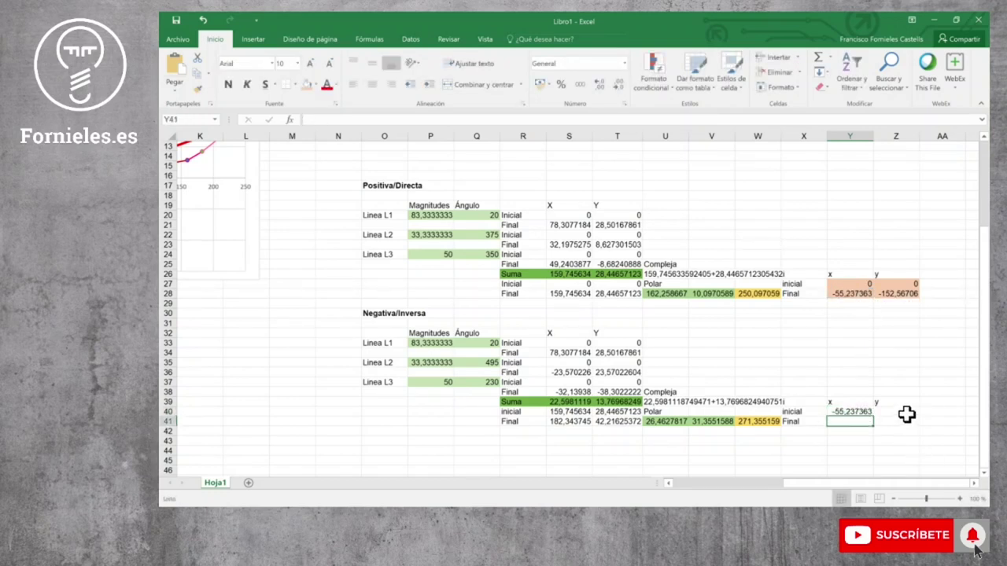
pyautogui.click(903, 411)
pyautogui.write('=')
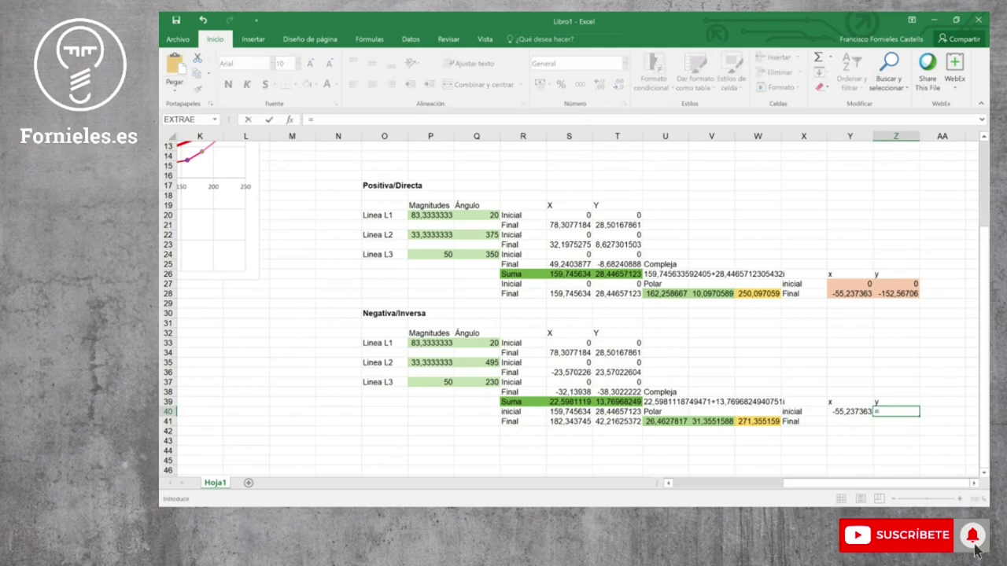
pyautogui.click(904, 295)
pyautogui.press('Return')
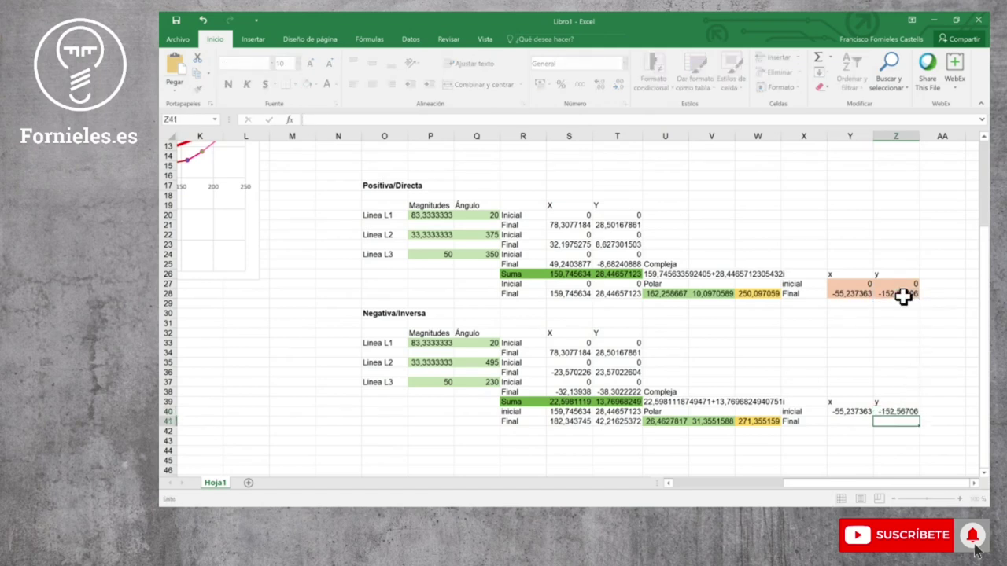
# Enter =U41*cos(radianes(W41))+Y40 in Y41
pyautogui.click(848, 422)
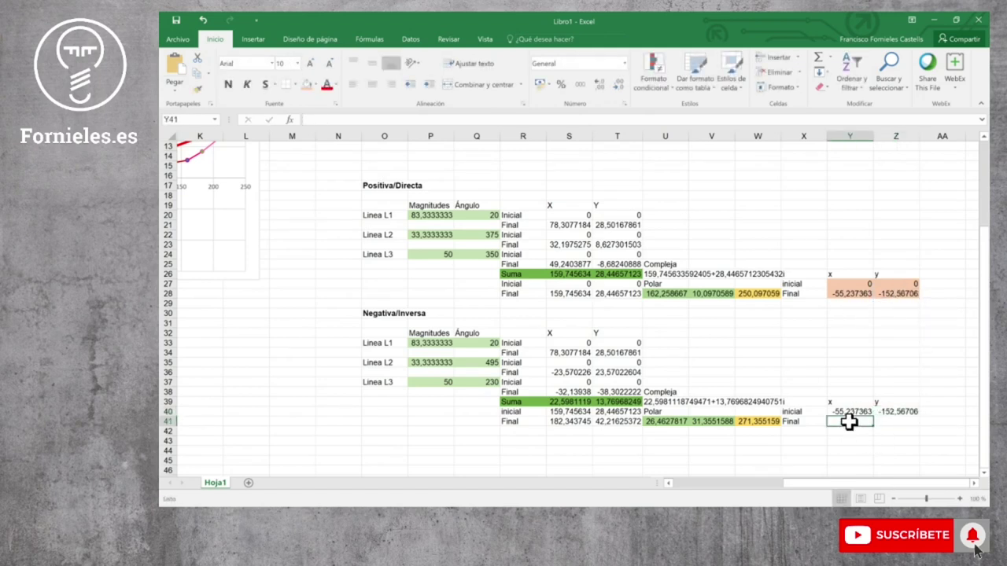
pyautogui.write('=')
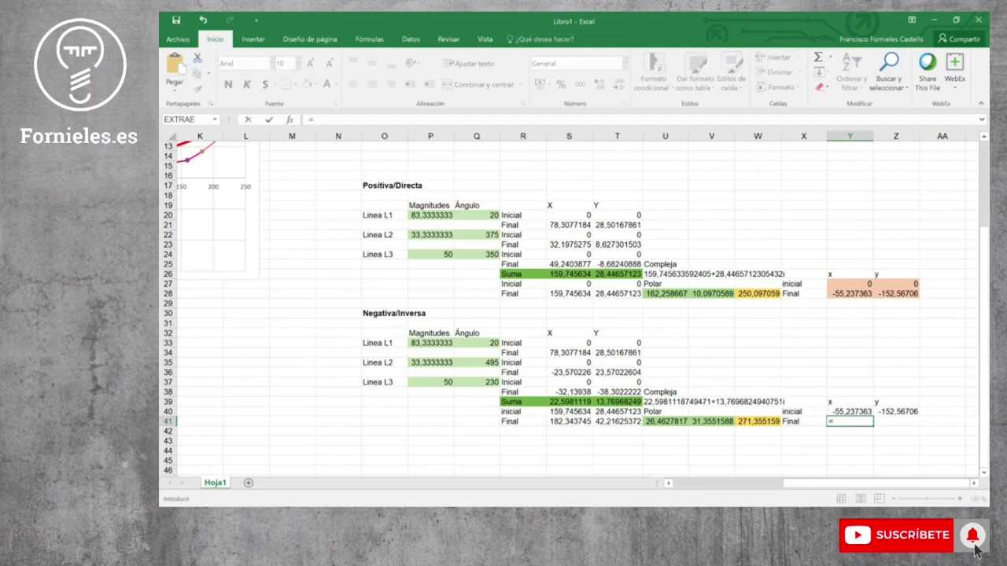
pyautogui.click(663, 422)
pyautogui.write('cos(radianes(')
pyautogui.click(754, 423)
pyautogui.write(')')
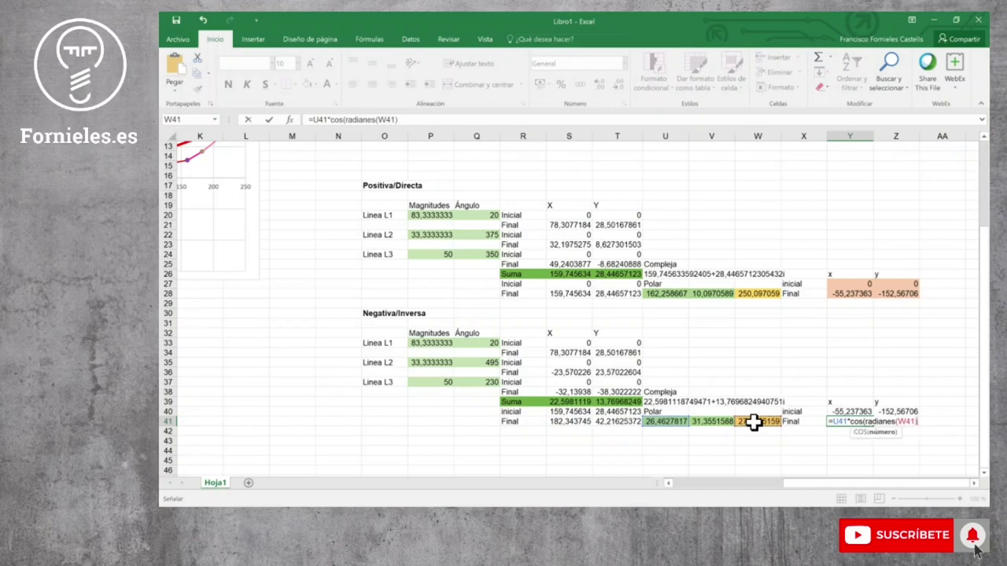
pyautogui.write(')+')
pyautogui.click(856, 411)
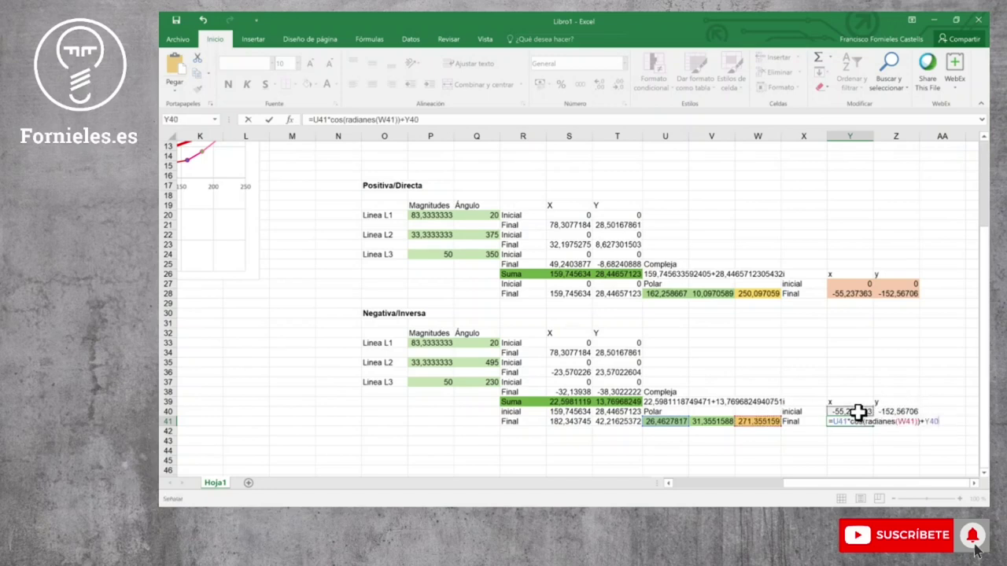
pyautogui.press('Return')
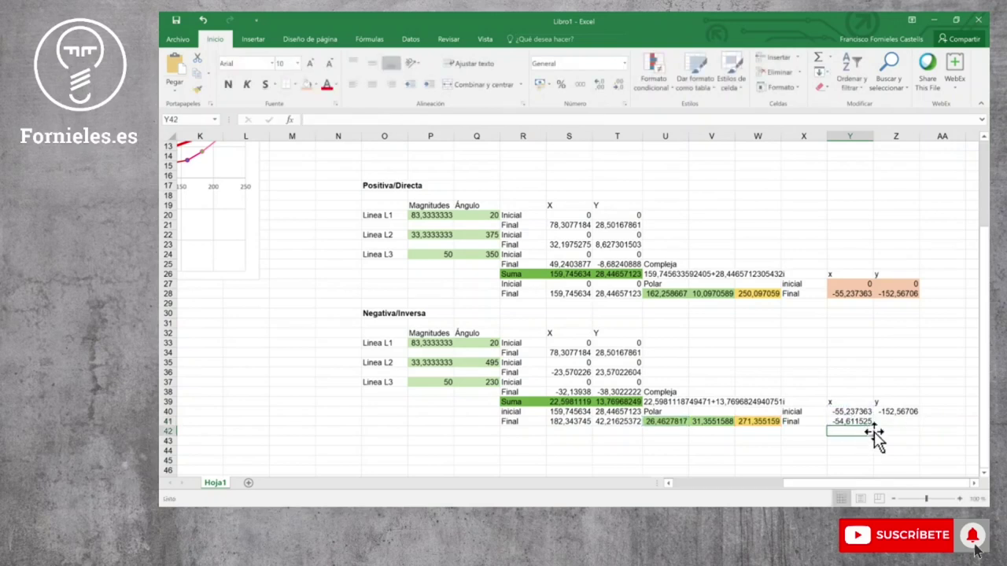
# Enter =U41*seno(radianes(W41))+Z40 in Z41 and shade Y40:Z41 orange
pyautogui.click(888, 421)
pyautogui.write('=se')
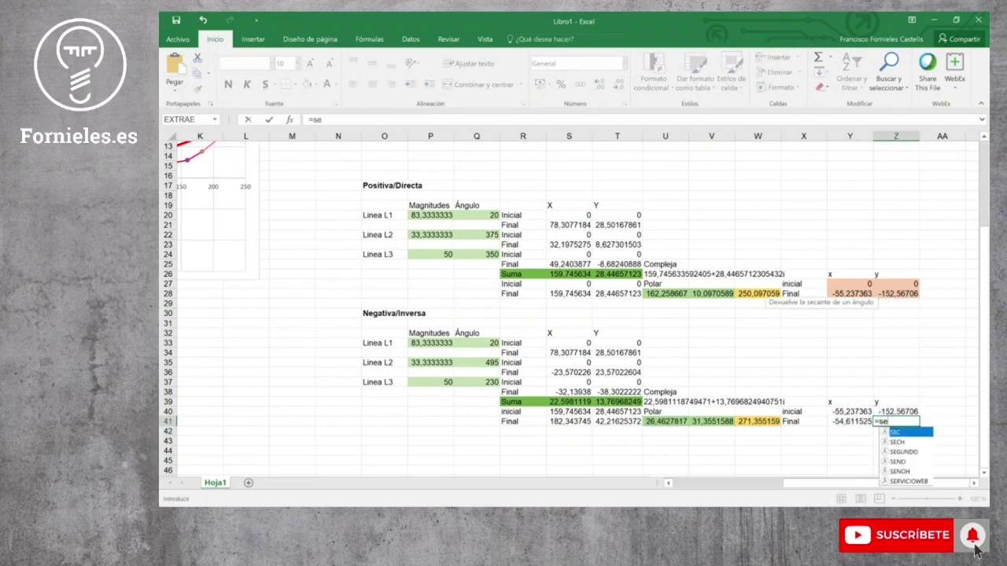
pyautogui.press('BackSpace')
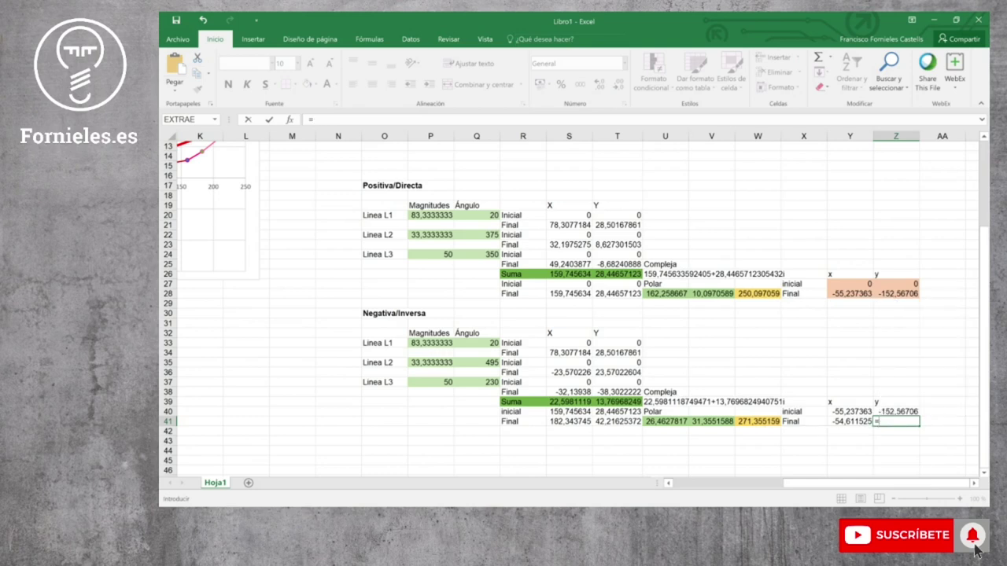
pyautogui.click(653, 420)
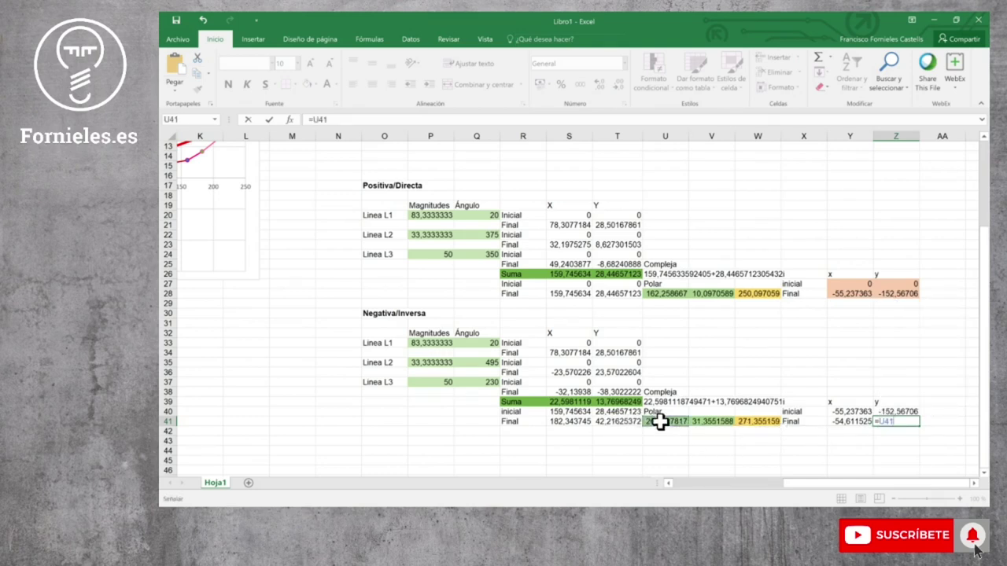
pyautogui.write('*seno')
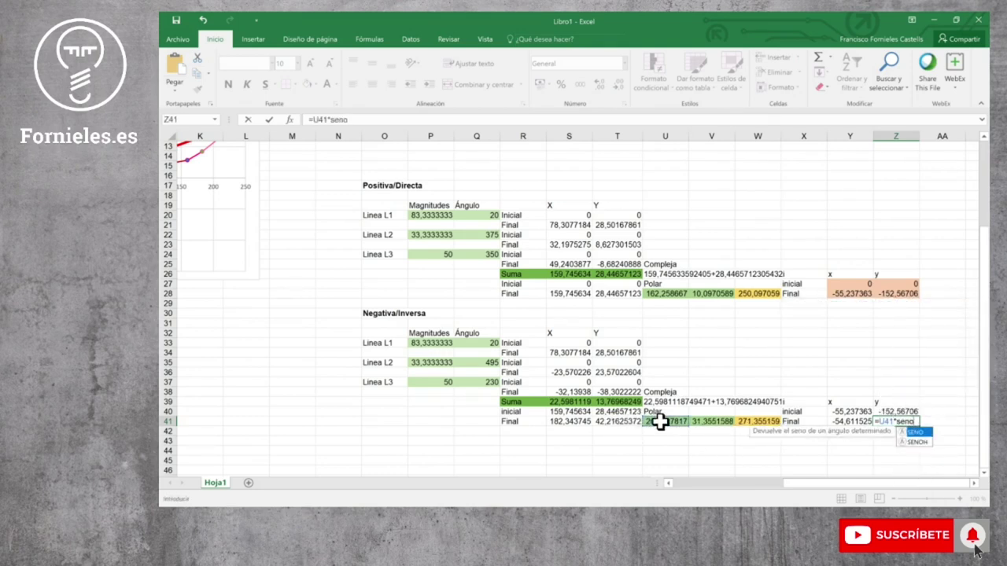
pyautogui.write('(radiane')
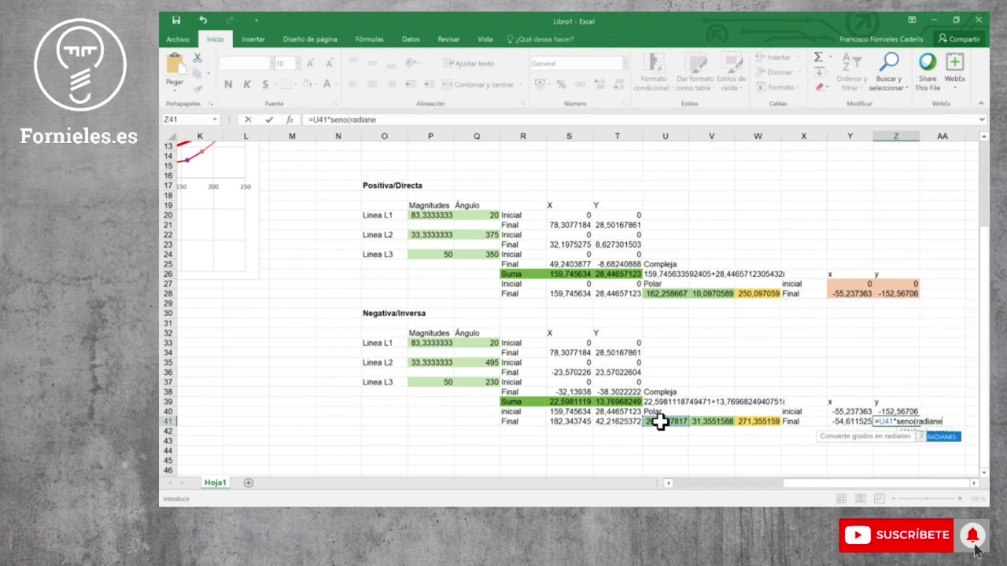
pyautogui.write('s(')
pyautogui.click(765, 422)
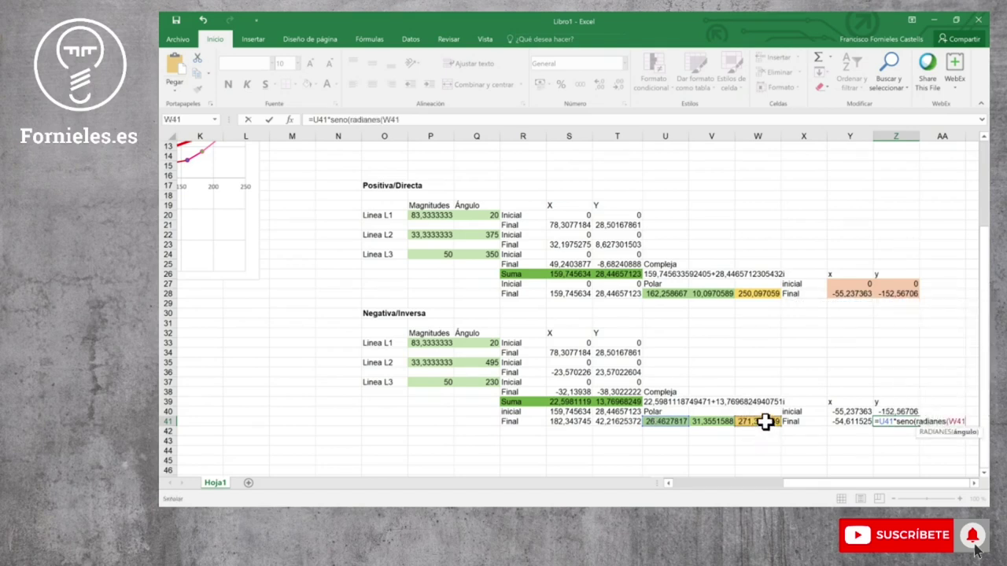
pyautogui.write('))+')
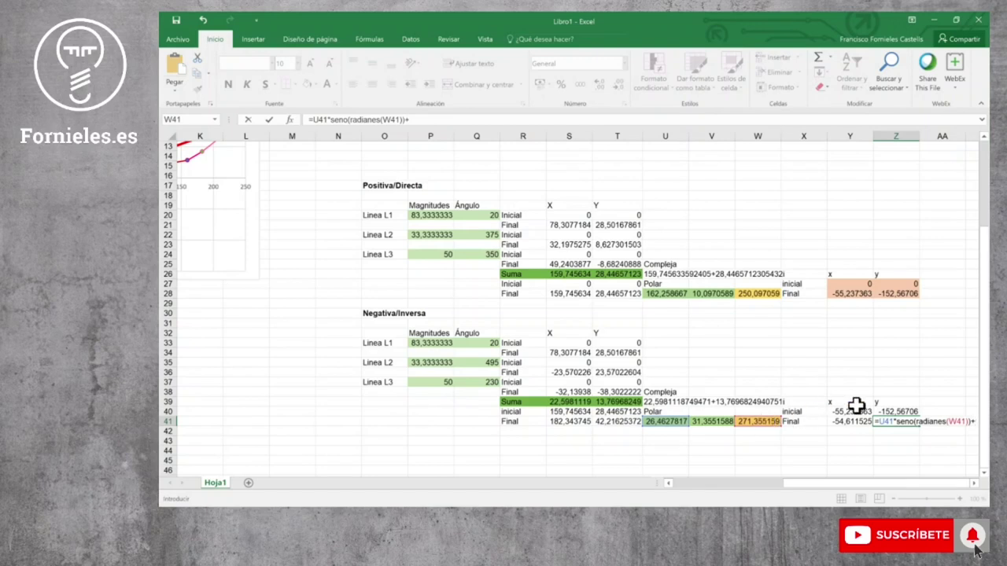
pyautogui.click(882, 412)
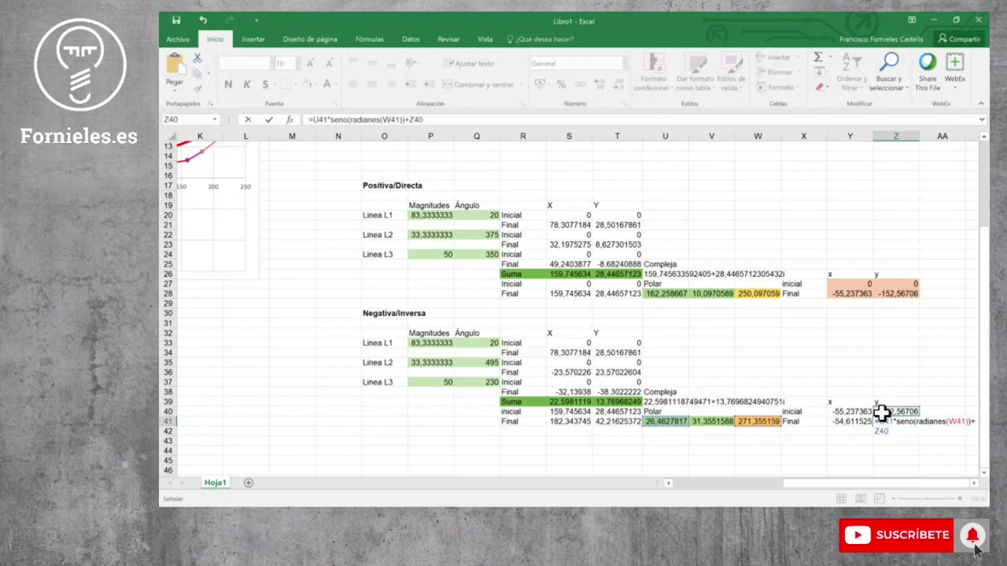
pyautogui.press('Return')
pyautogui.moveTo(845, 412); pyautogui.dragTo(879, 423)
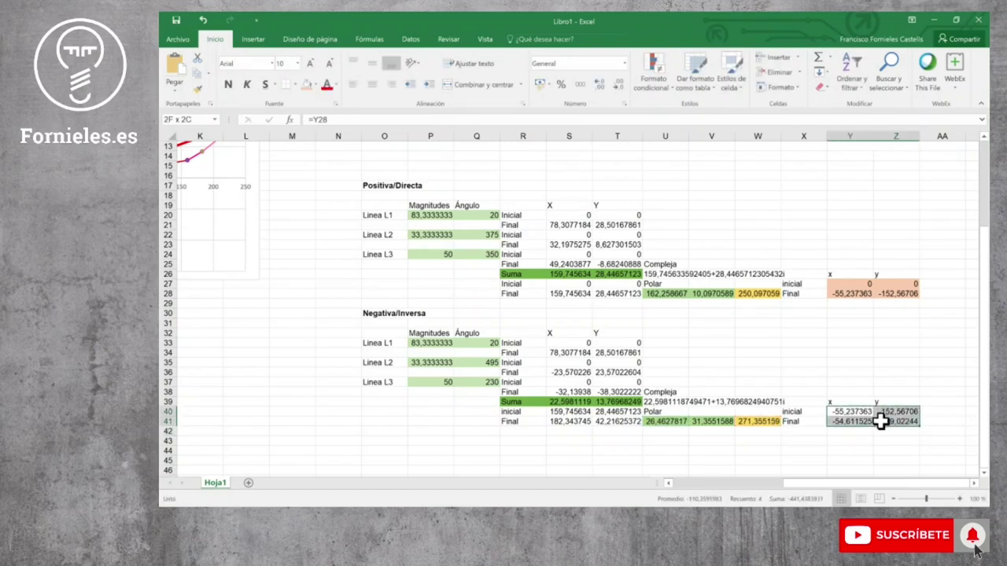
pyautogui.click(307, 88)
# Link Y11 to Y41 and copy the link across into Z11
pyautogui.scroll(2, 897, 350)
pyautogui.scroll(1, 894, 310)
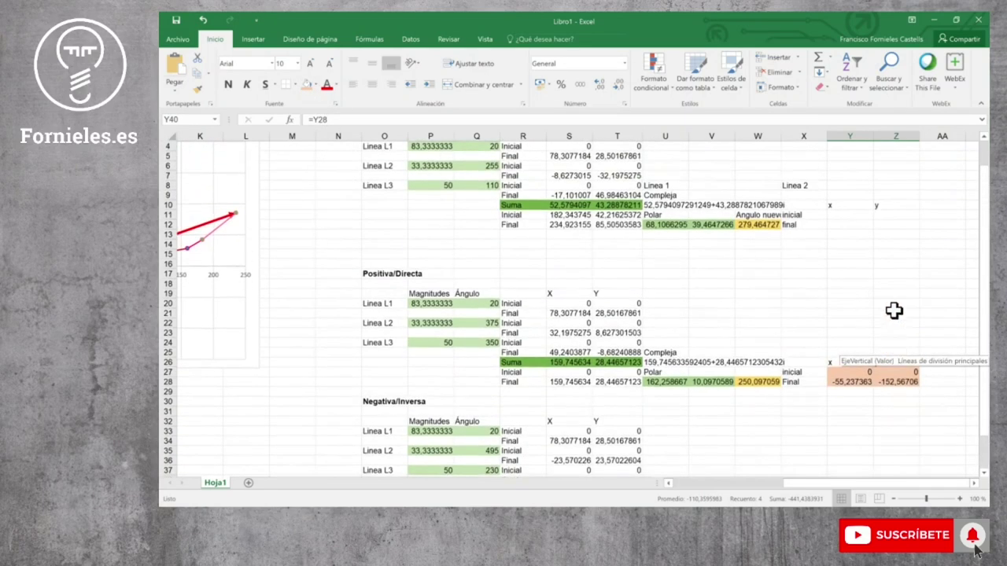
pyautogui.click(846, 217)
pyautogui.write('=')
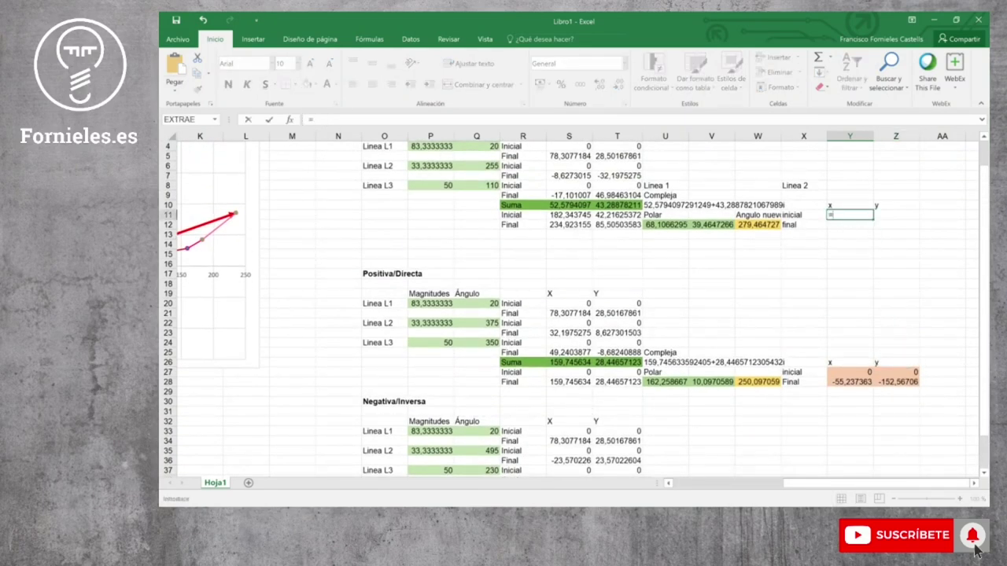
pyautogui.scroll(-4, 878, 320)
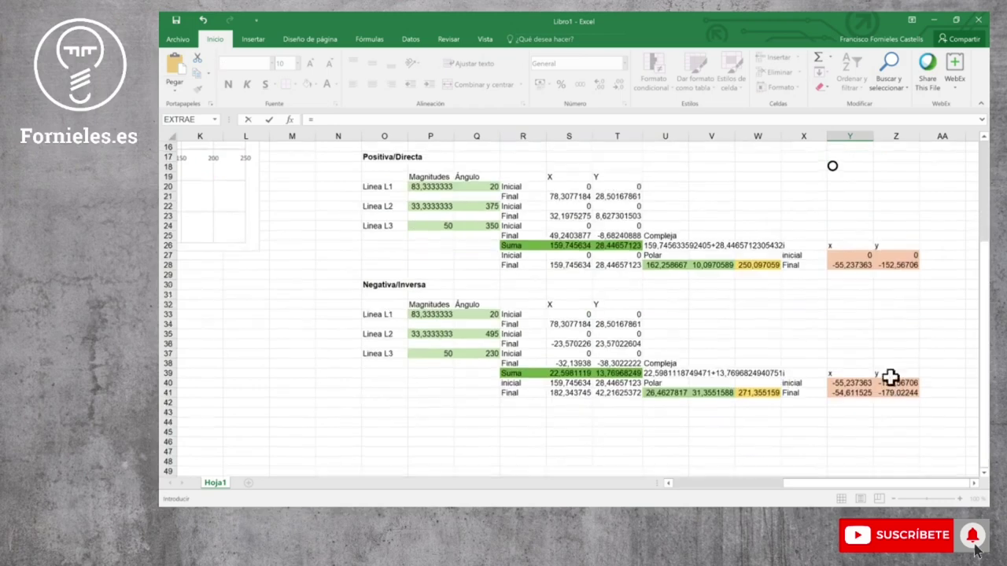
pyautogui.click(848, 391)
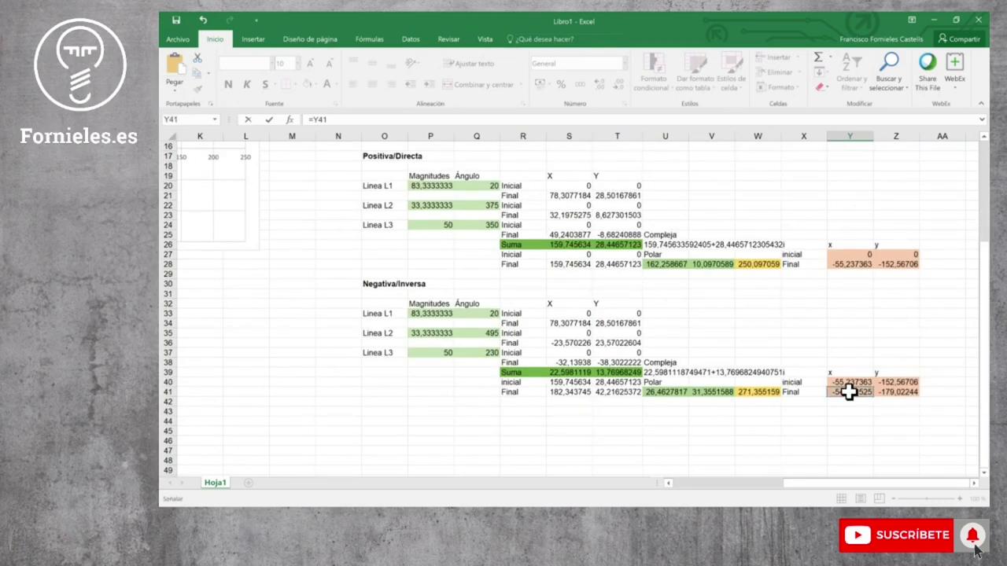
pyautogui.scroll(2, 848, 391)
pyautogui.scroll(2, 887, 280)
pyautogui.hotkey('ctrl', 'Return')
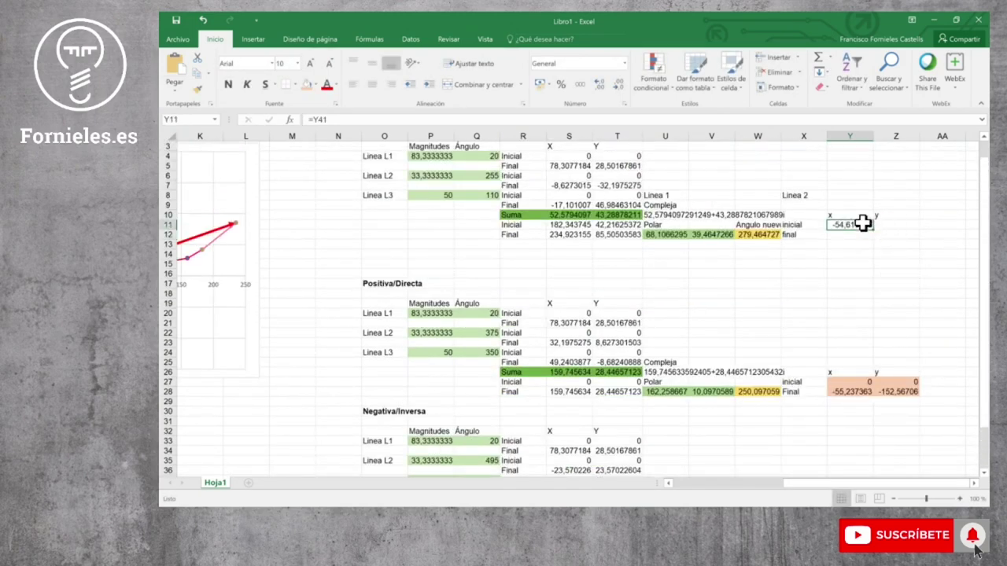
pyautogui.moveTo(874, 229); pyautogui.dragTo(894, 233)
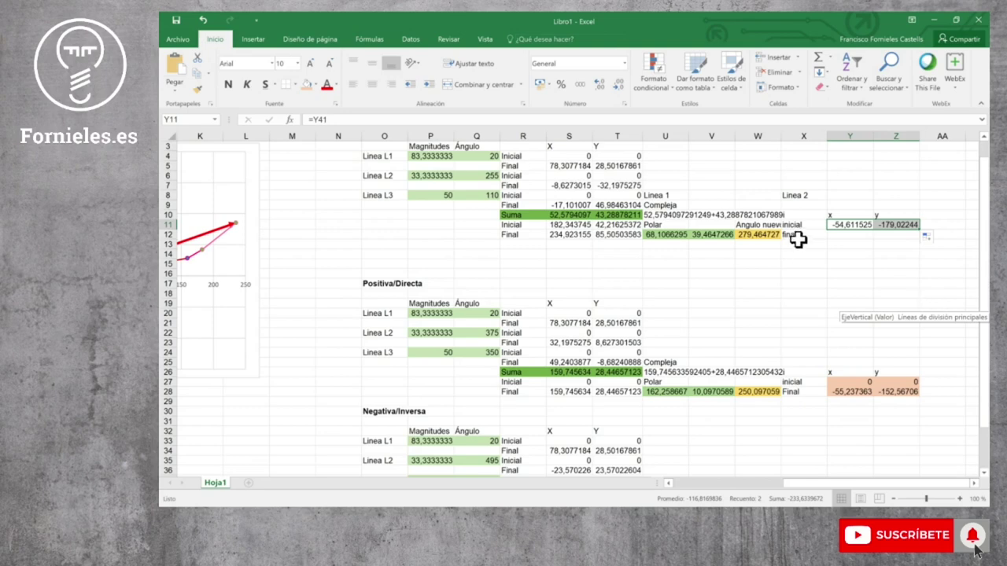
# Enter =U12*cos(radianes(W12))+Y11 in Y12, giving -43,412044
pyautogui.click(836, 233)
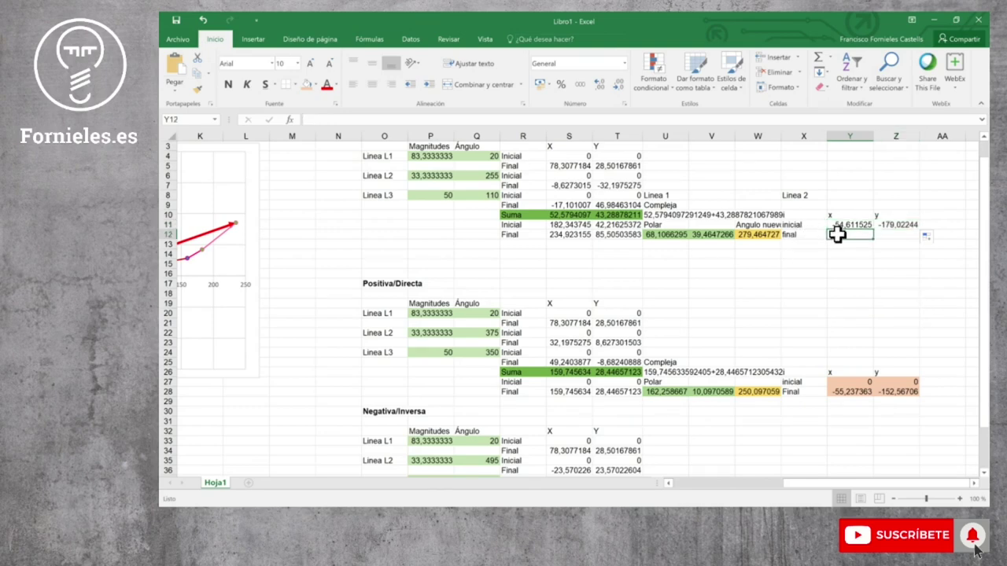
pyautogui.write('=')
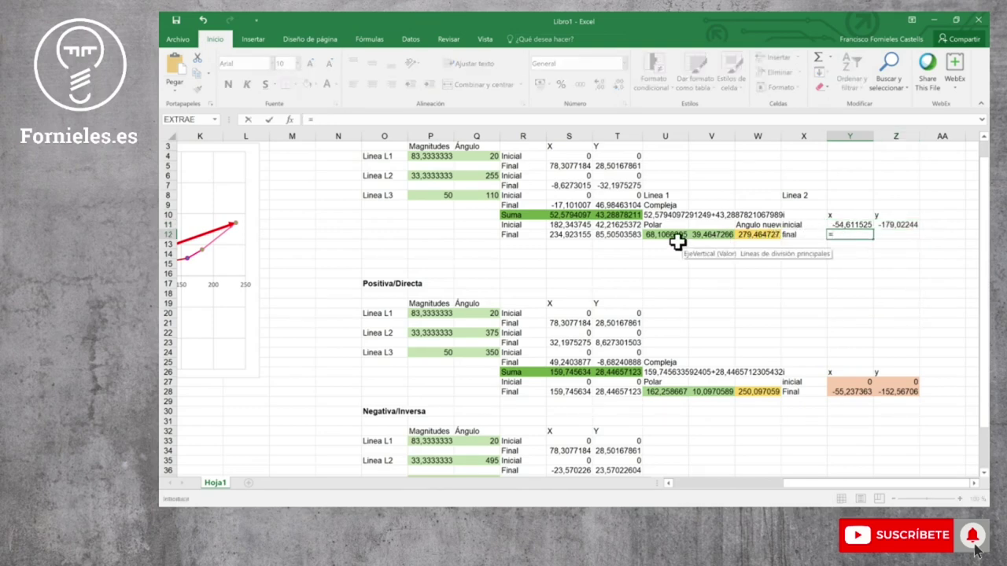
pyautogui.click(671, 236)
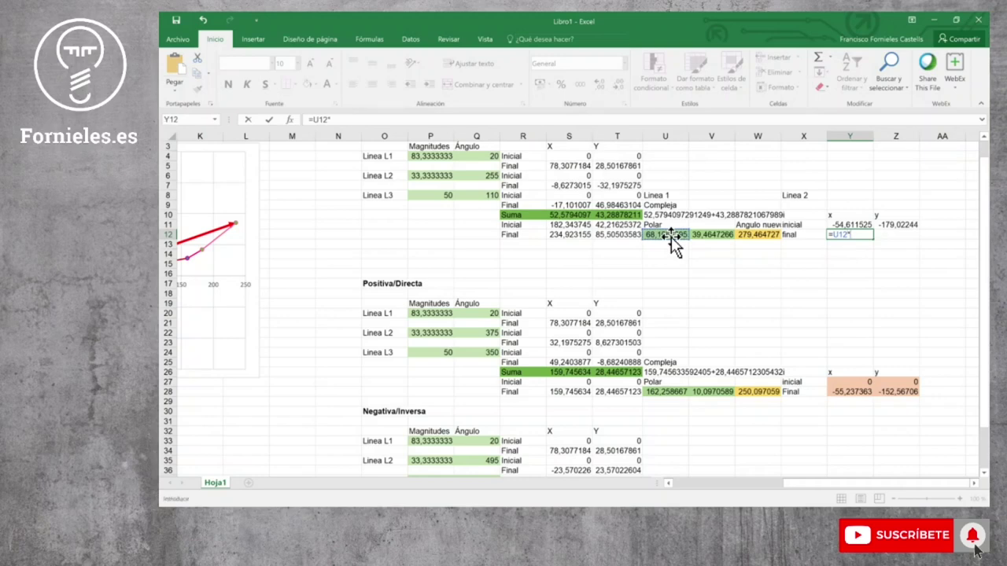
pyautogui.write('cos(radianes(')
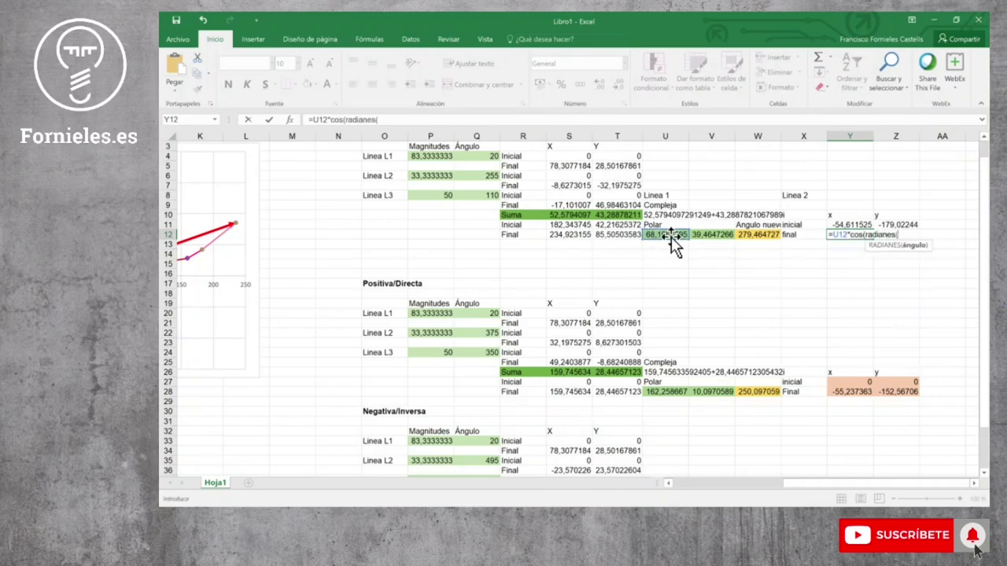
pyautogui.click(759, 234)
pyautogui.write('))')
pyautogui.click(840, 224)
pyautogui.press('Return')
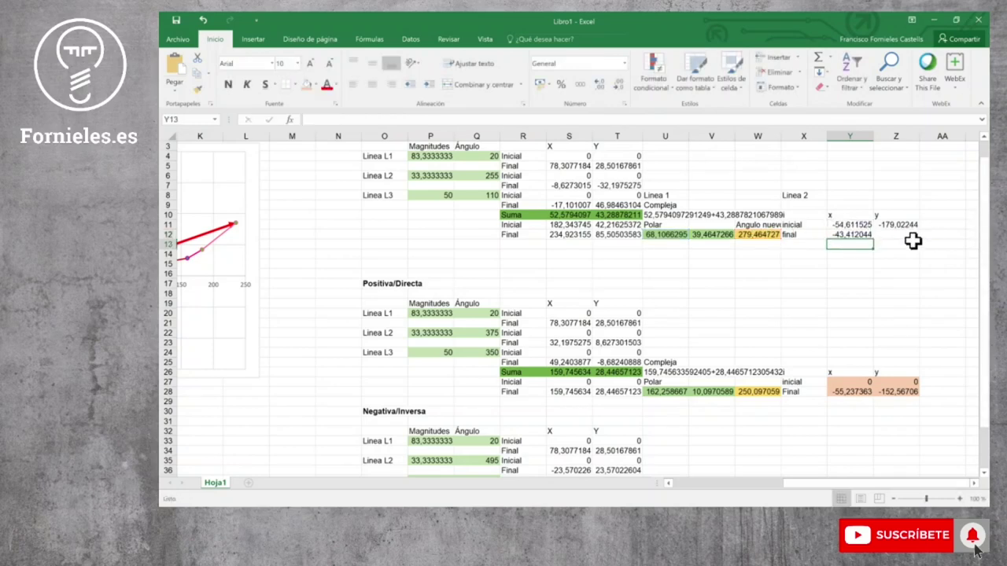
# Enter =U12*seno(radianes(W12))+Z11 in Z12, giving -246,20194
pyautogui.click(906, 236)
pyautogui.write('=')
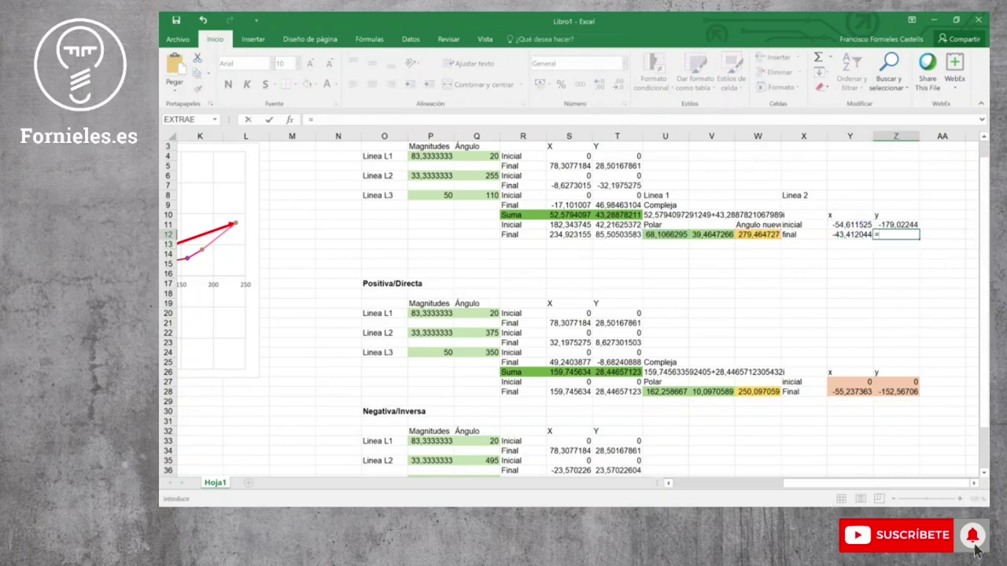
pyautogui.click(656, 236)
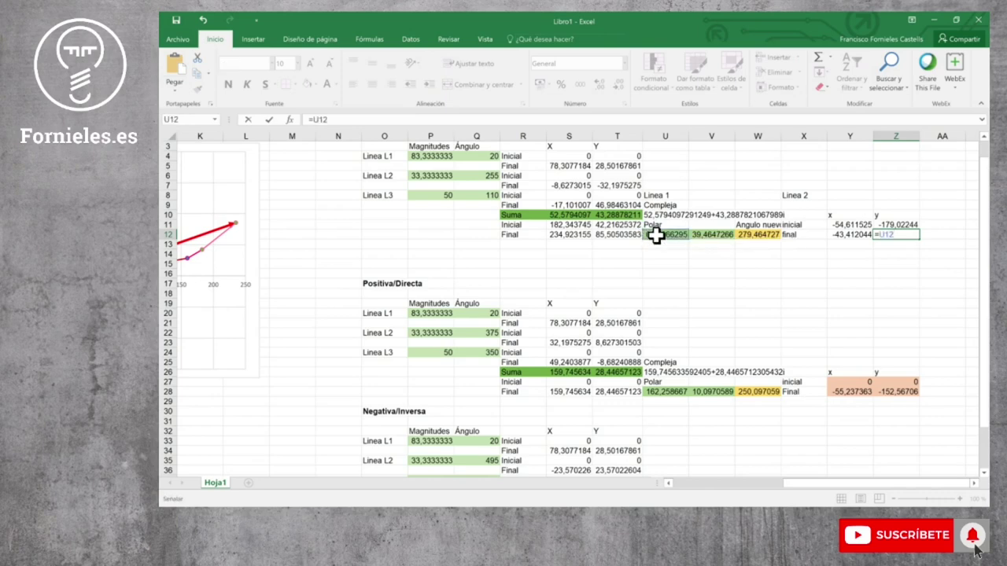
pyautogui.write('*seno')
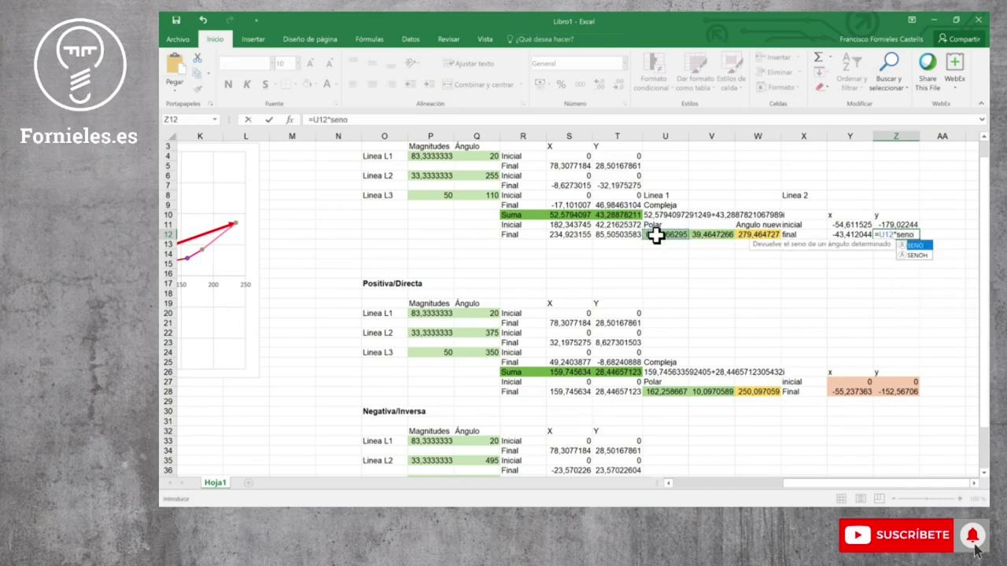
pyautogui.write('(radianes(')
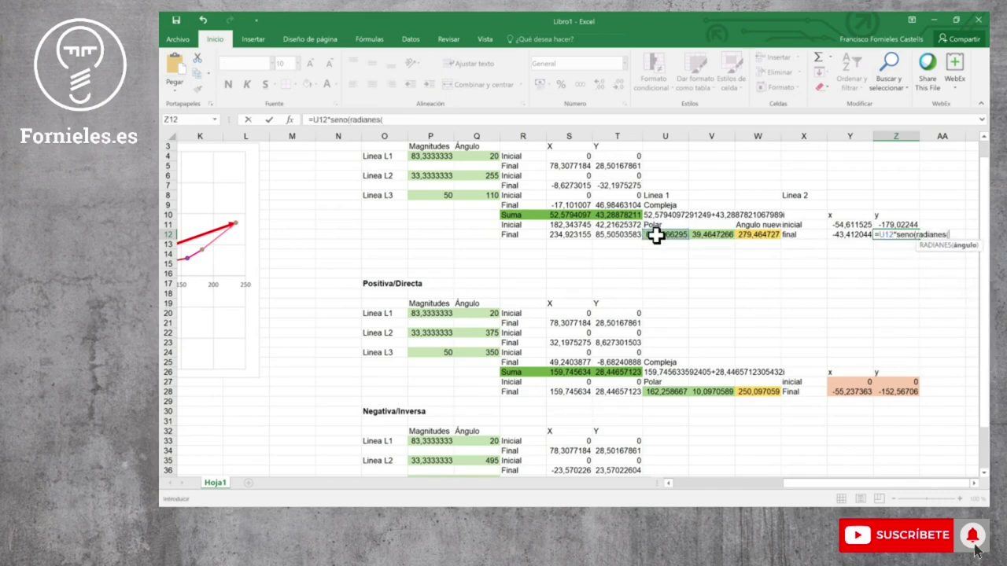
pyautogui.click(762, 234)
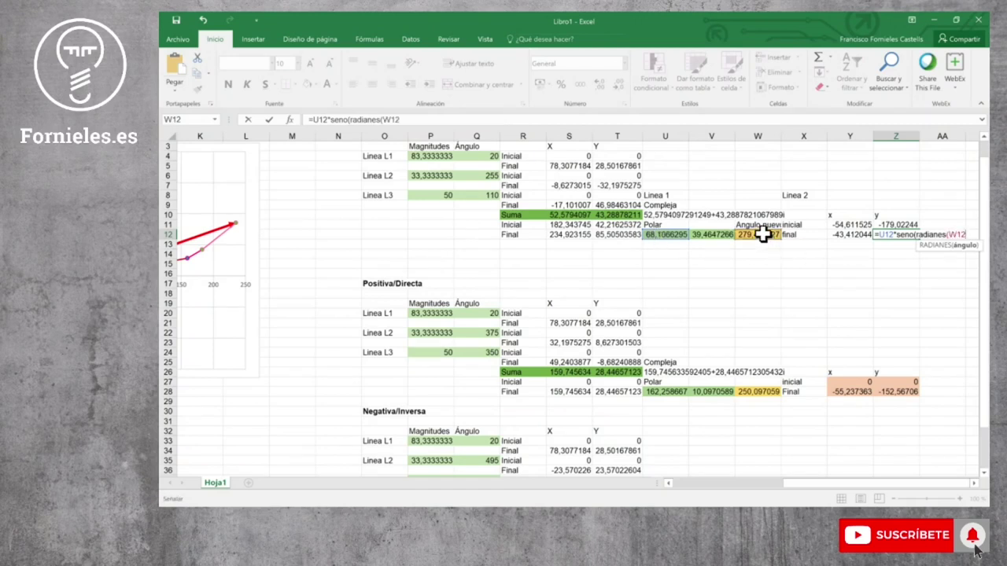
pyautogui.write('))')
pyautogui.write('+')
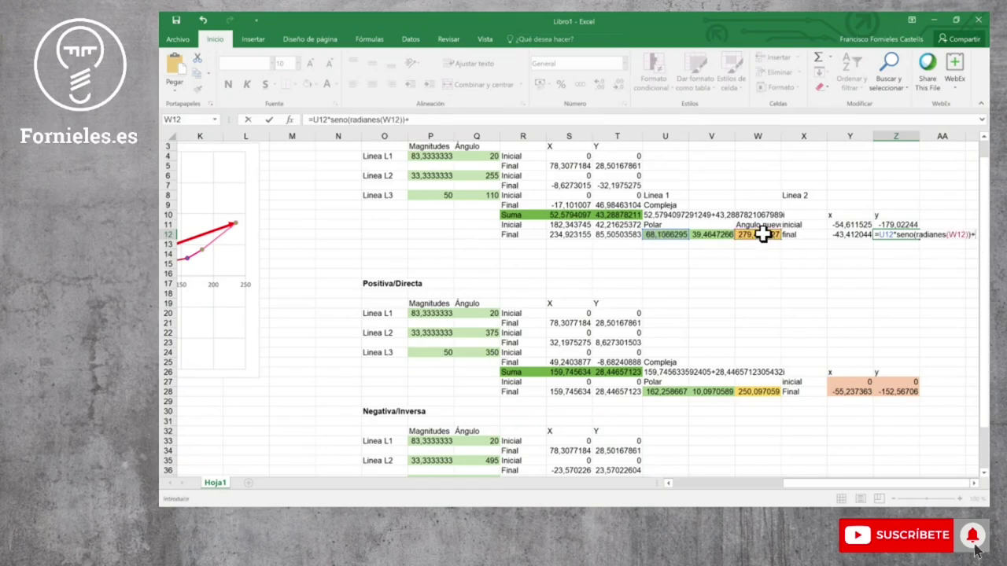
pyautogui.click(903, 226)
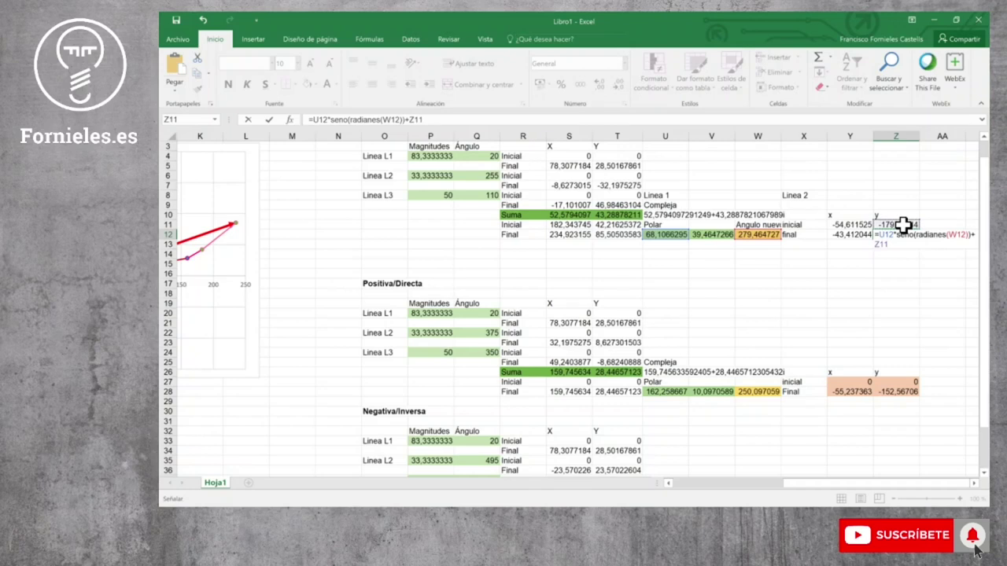
pyautogui.press('Return')
# Scroll back left to the vector chart and select it
pyautogui.moveTo(863, 224); pyautogui.dragTo(883, 231)
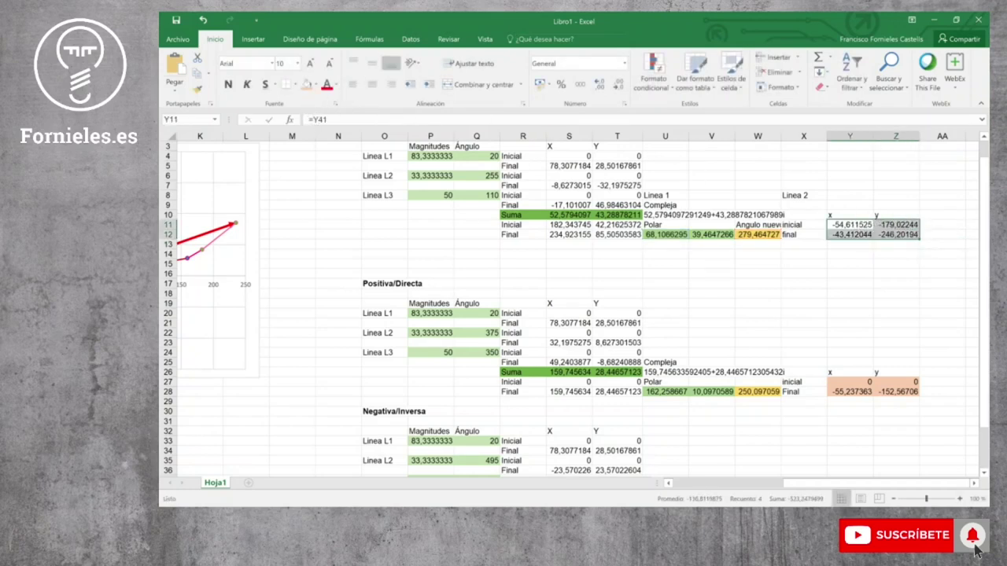
pyautogui.moveTo(839, 488)
pyautogui.mouseDown()
pyautogui.moveTo(747, 484)
pyautogui.moveTo(759, 483)
pyautogui.mouseUp()
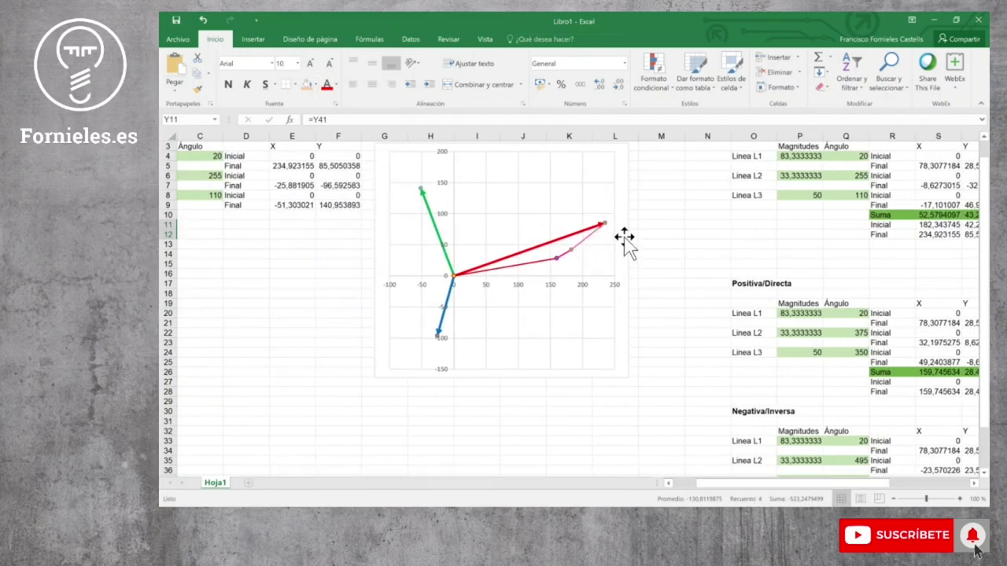
pyautogui.click(621, 236)
# Add a new chart series named Positiva L2 from the data source settings
pyautogui.click(522, 39)
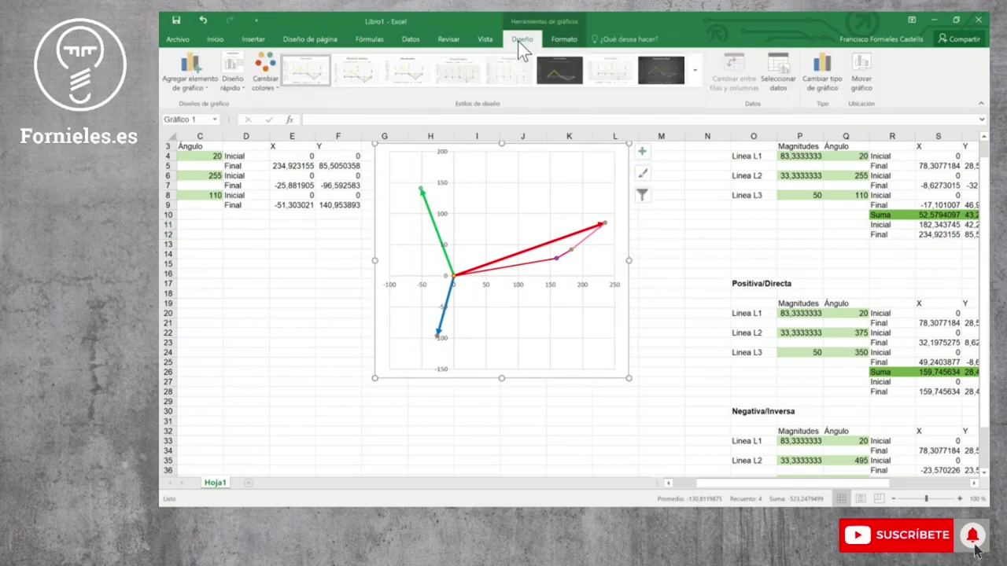
pyautogui.click(792, 83)
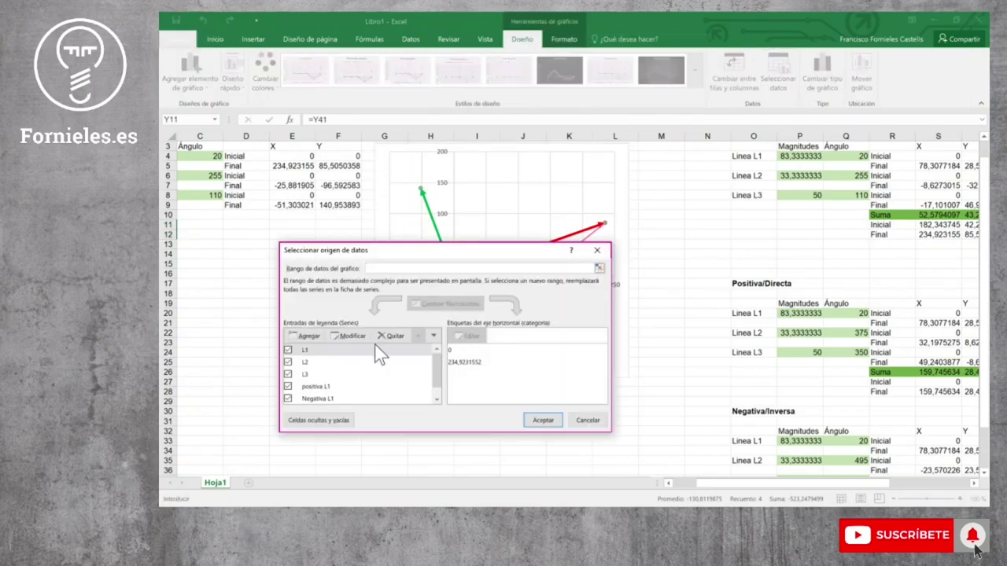
pyautogui.click(307, 336)
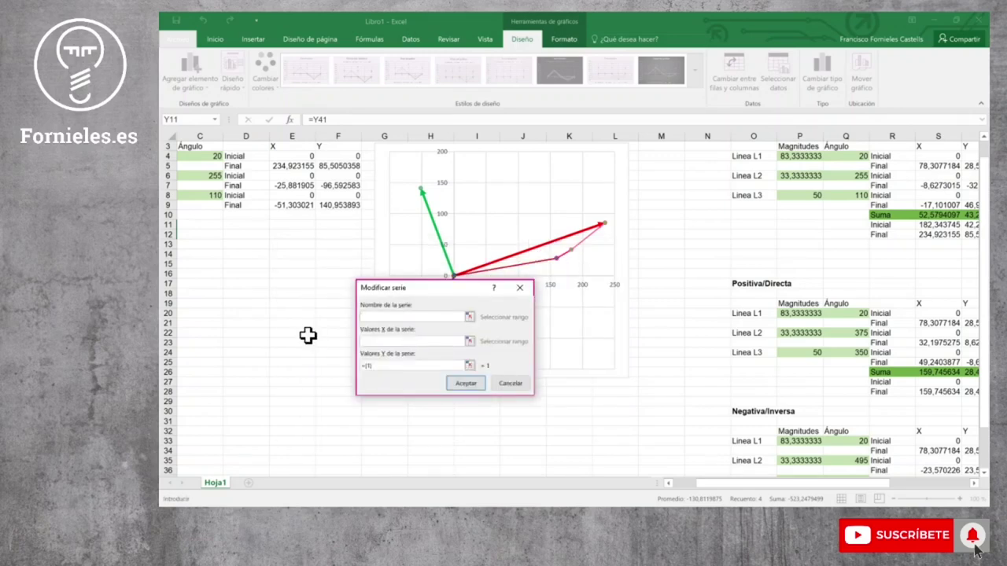
pyautogui.write('POsitiva')
pyautogui.press('BackSpace')
pyautogui.press('BackSpace')
pyautogui.press('BackSpace')
pyautogui.press('BackSpace')
pyautogui.press('BackSpace')
pyautogui.write('ositiva')
pyautogui.write(' L')
# Set the series X values to Y27:Y28 and Y values to Z27:Z28, and apply
pyautogui.click(469, 342)
pyautogui.moveTo(863, 484); pyautogui.dragTo(957, 474)
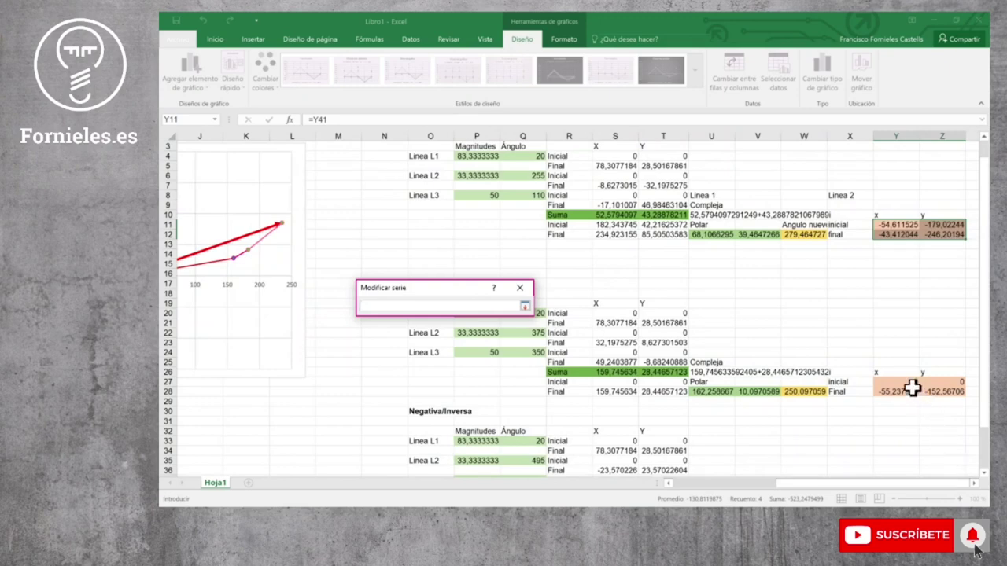
pyautogui.moveTo(905, 382); pyautogui.dragTo(907, 391)
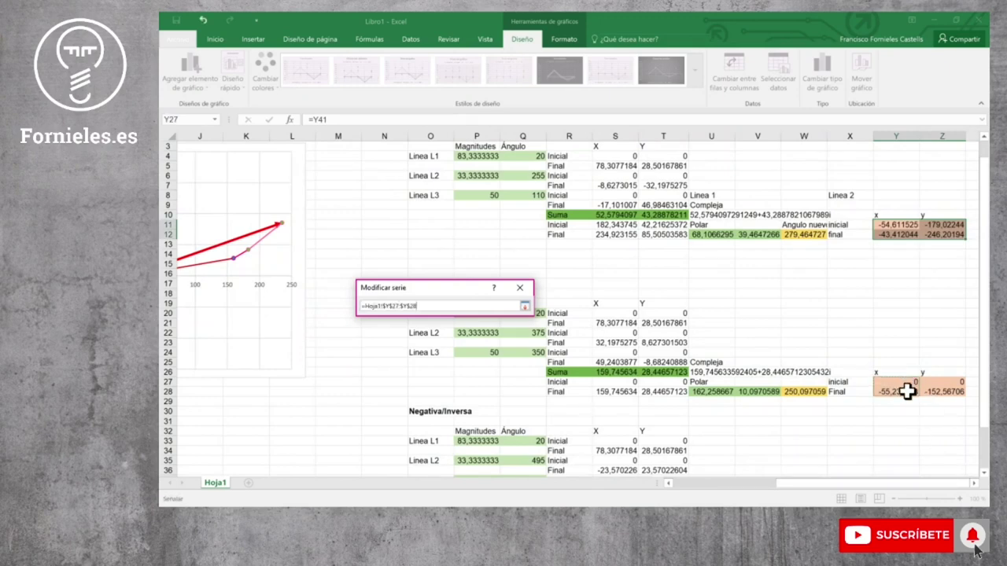
pyautogui.press('Return')
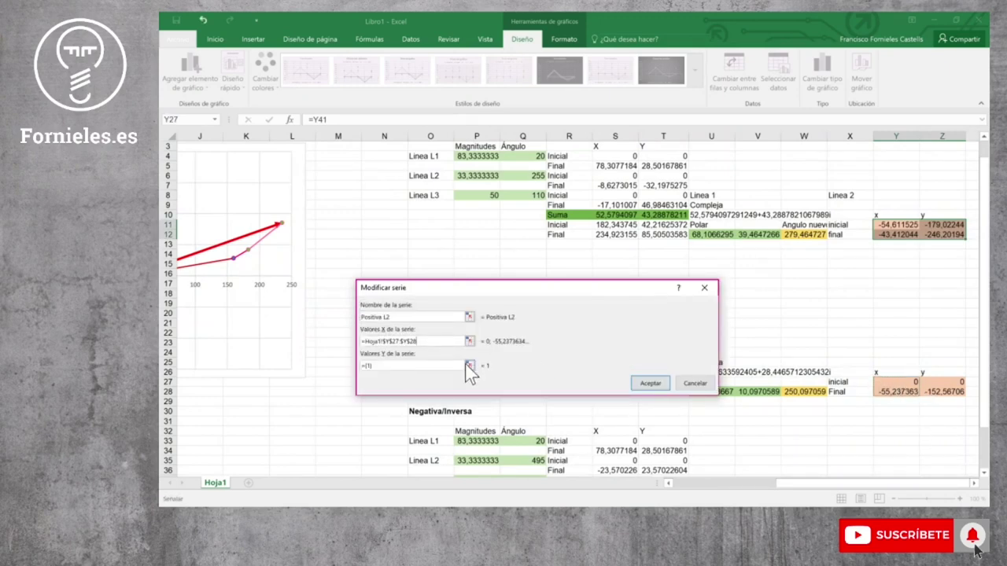
pyautogui.click(470, 367)
pyautogui.moveTo(957, 383); pyautogui.dragTo(952, 396)
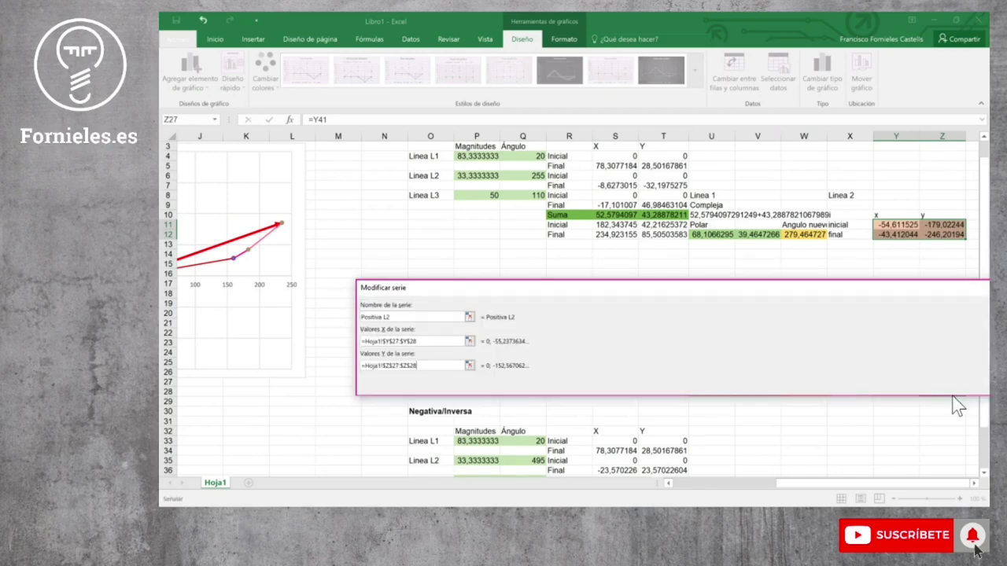
pyautogui.press('Return')
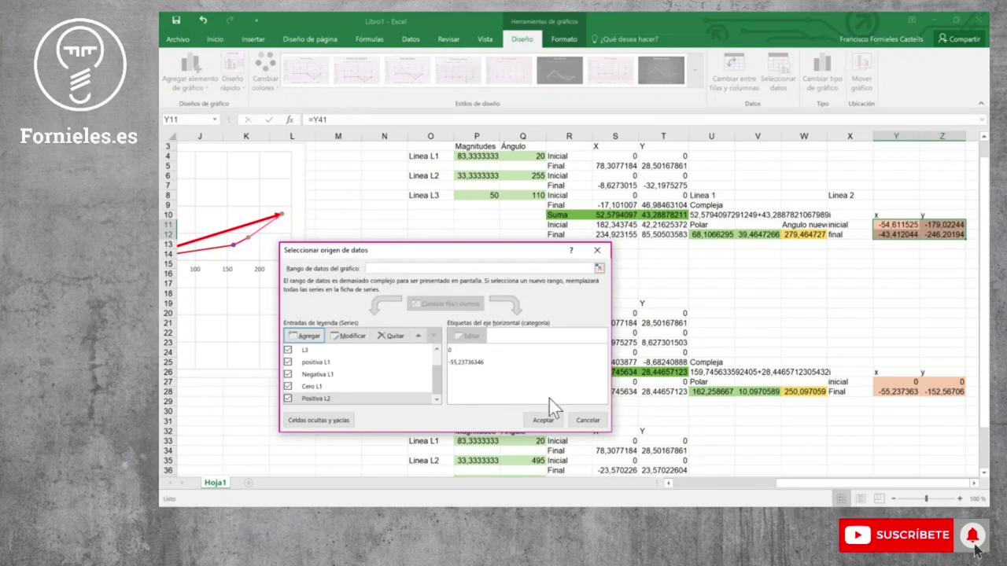
pyautogui.click(540, 421)
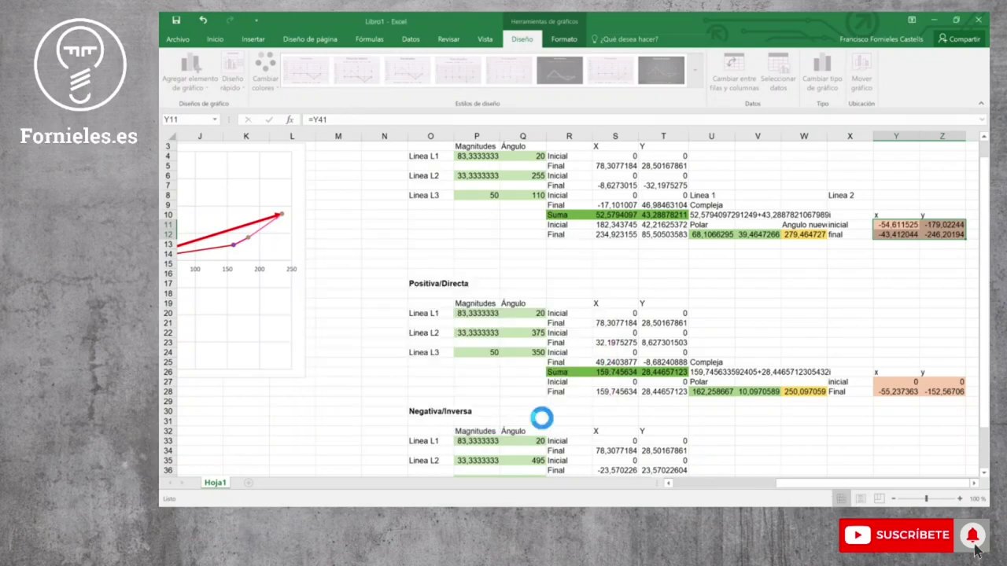
pyautogui.moveTo(839, 487); pyautogui.dragTo(711, 488)
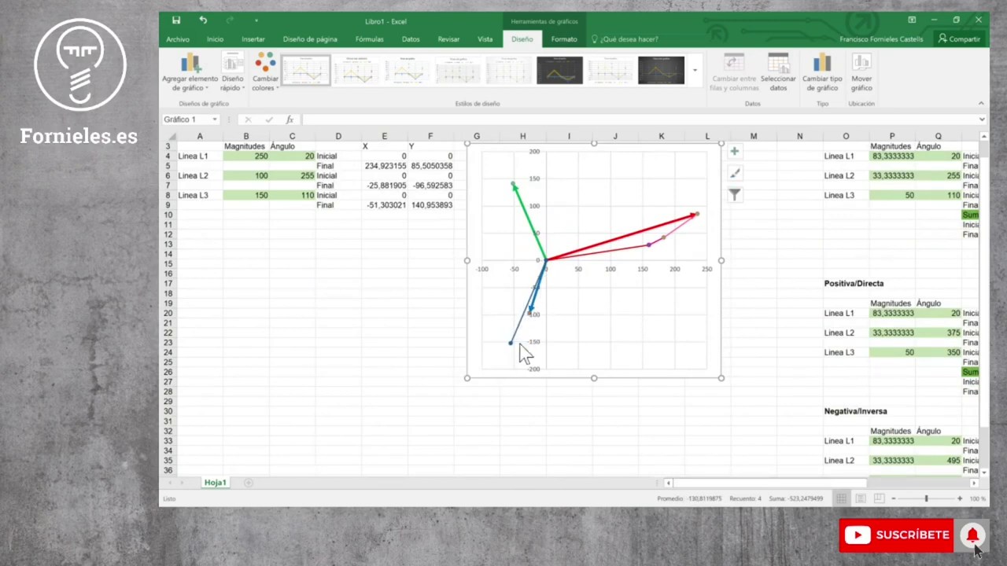
pyautogui.moveTo(515, 348); pyautogui.dragTo(526, 313)
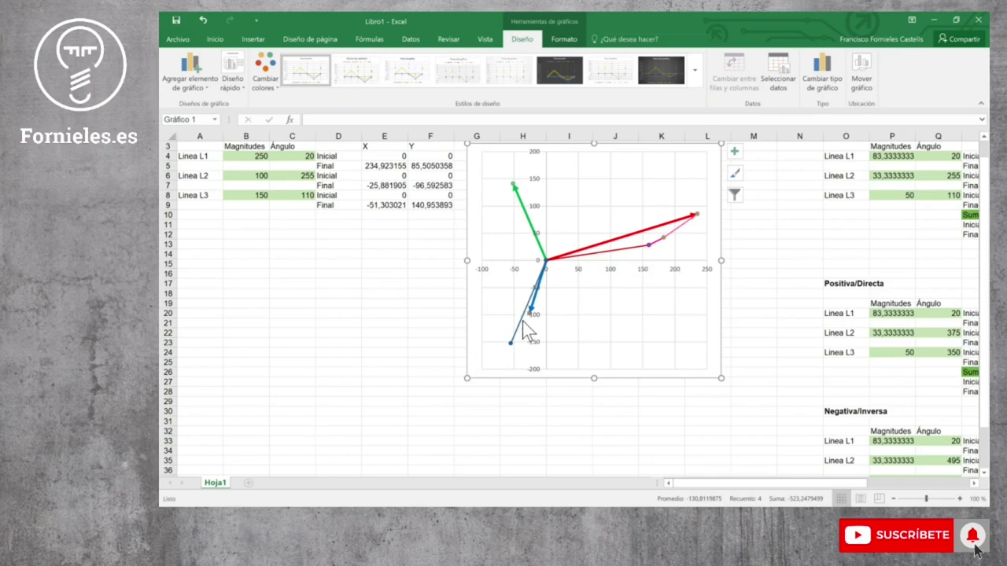
# Add a new series to the vector chart named Negativa L2
pyautogui.moveTo(601, 265)
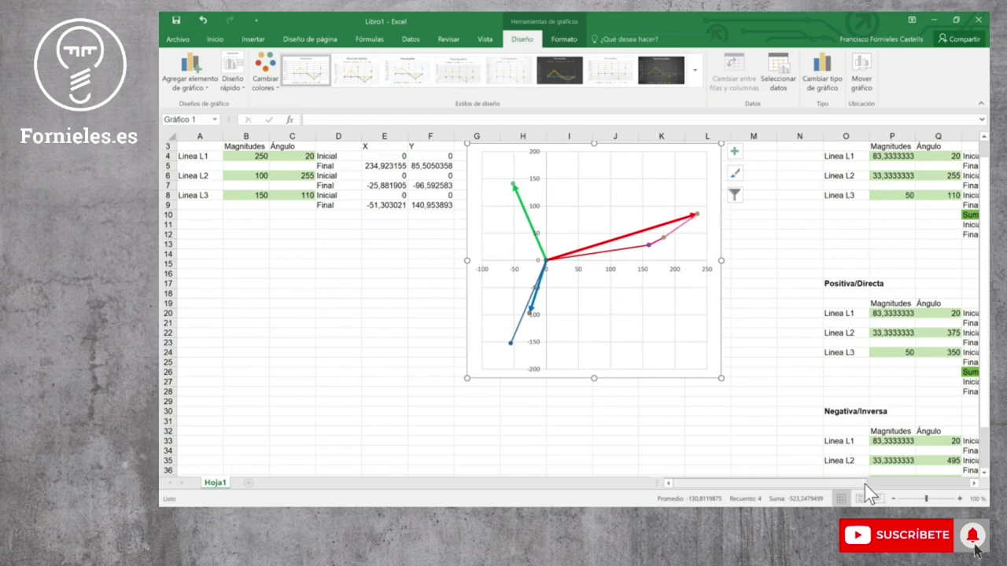
pyautogui.moveTo(865, 484); pyautogui.dragTo(869, 484)
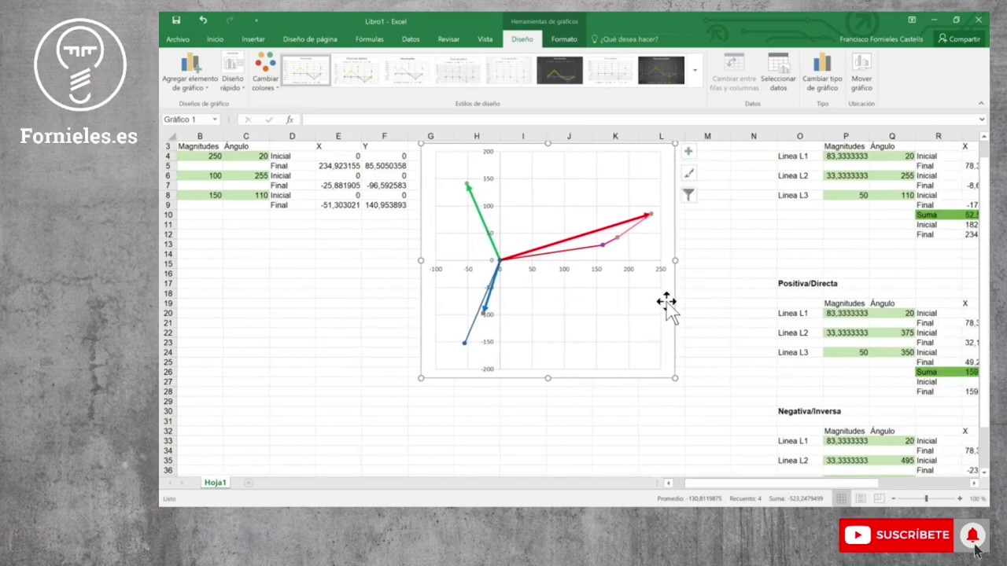
pyautogui.click(778, 75)
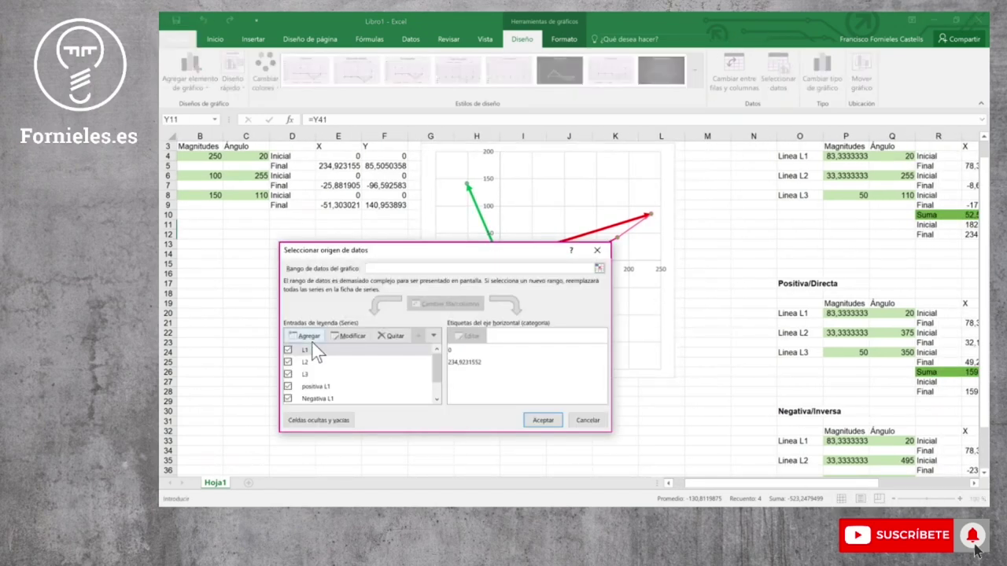
pyautogui.click(309, 337)
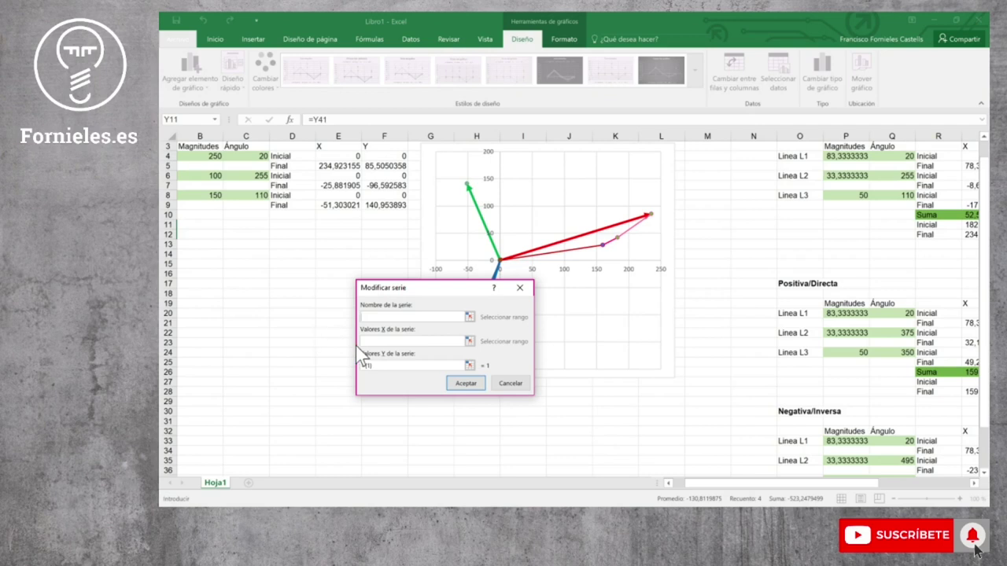
pyautogui.write('Ne')
pyautogui.write(' L2')
# Set Negativa L2's X values to Y40:Y41 and Y values to Z40:Z41, and apply
pyautogui.click(469, 341)
pyautogui.moveTo(867, 484); pyautogui.dragTo(950, 485)
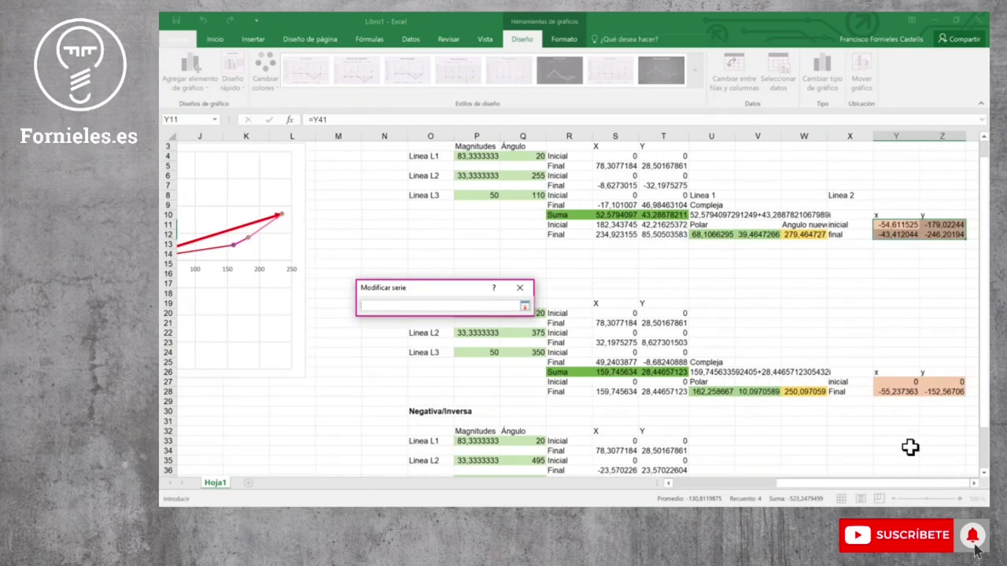
pyautogui.scroll(1, 850, 354)
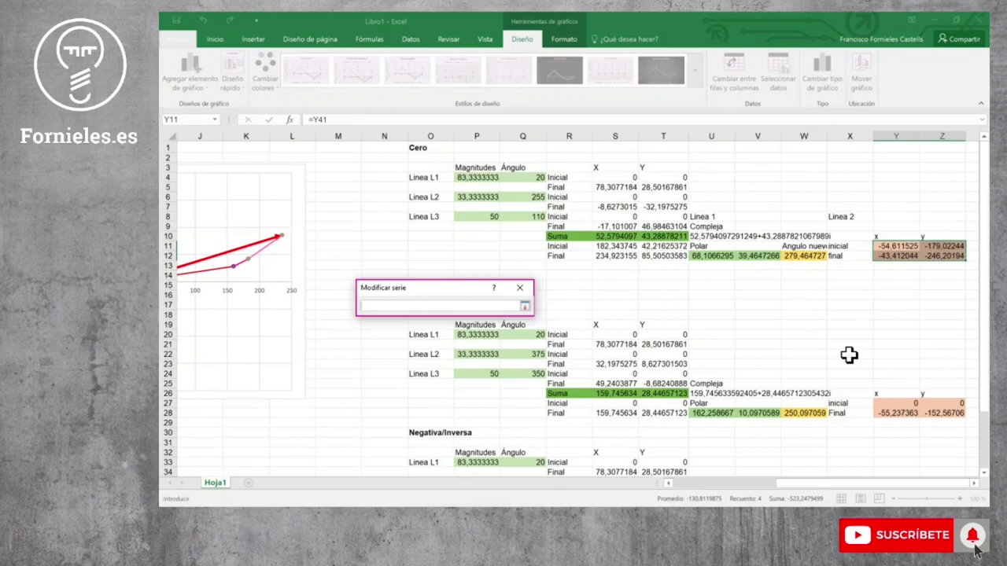
pyautogui.scroll(-2, 848, 354)
pyautogui.scroll(-3, 858, 370)
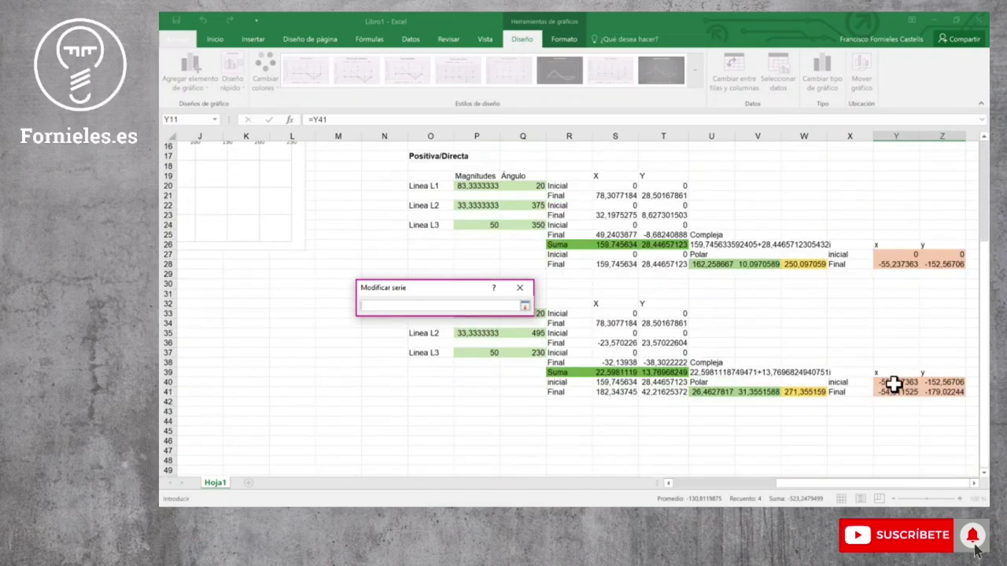
pyautogui.moveTo(894, 383); pyautogui.dragTo(895, 391)
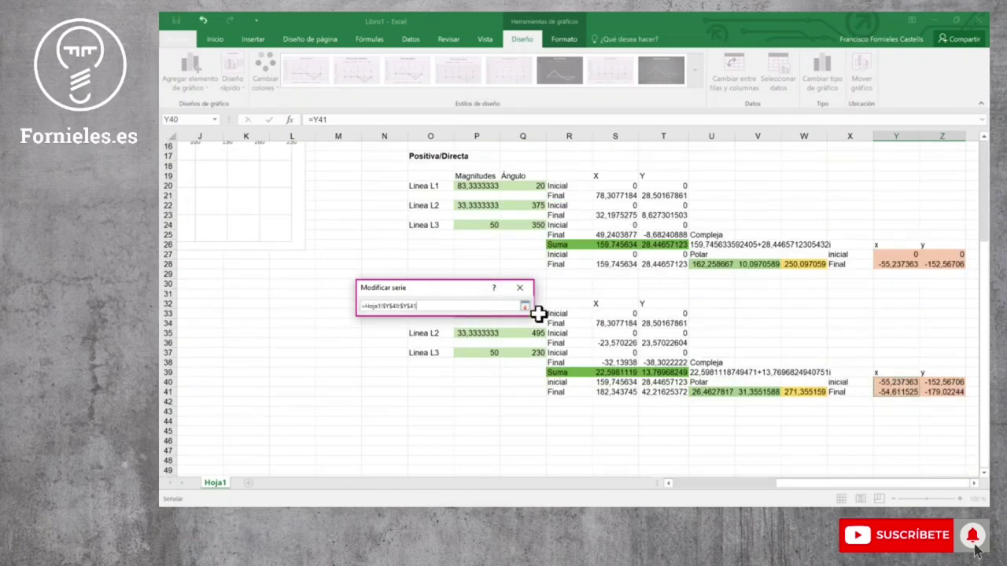
pyautogui.click(525, 308)
pyautogui.click(469, 365)
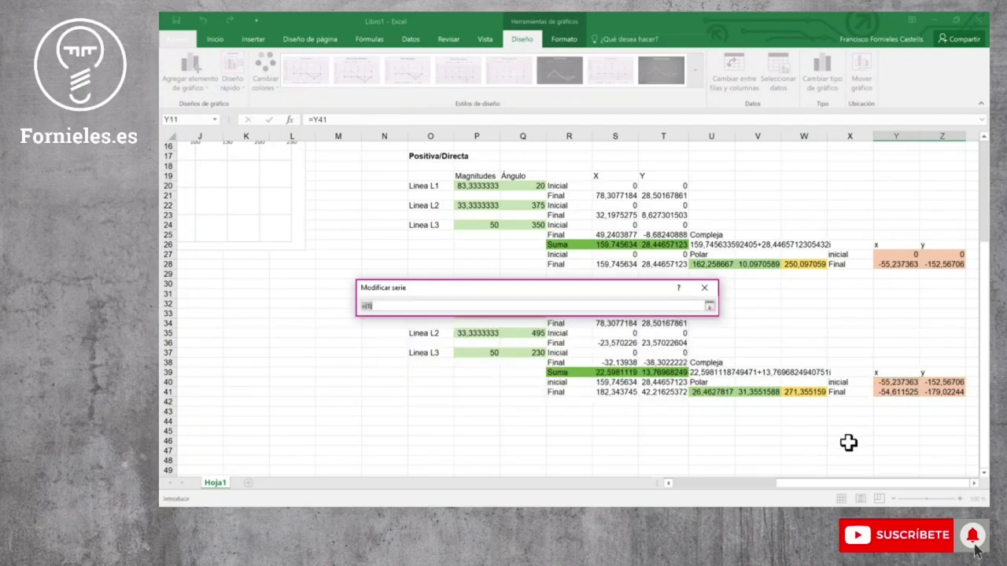
pyautogui.moveTo(944, 383); pyautogui.dragTo(946, 394)
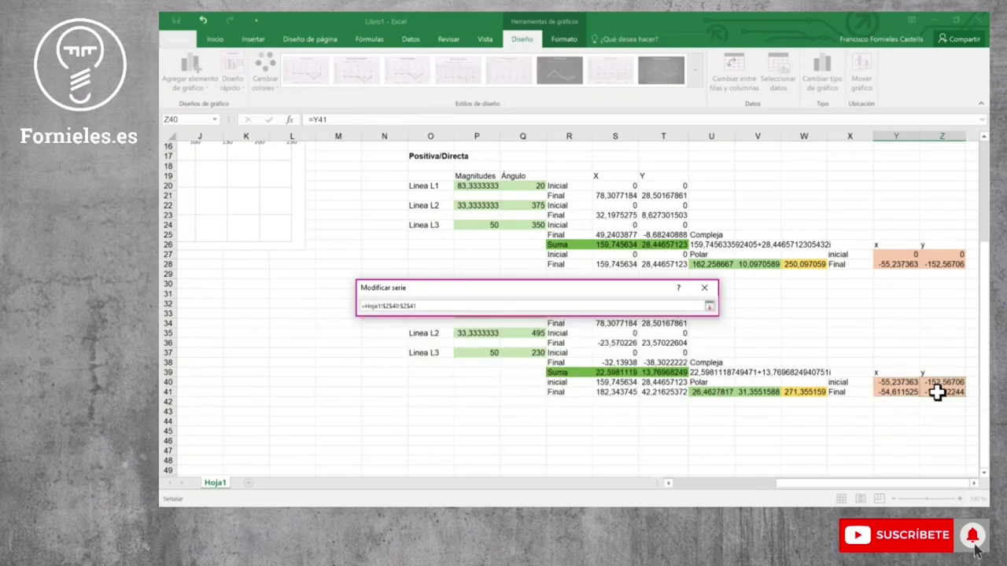
pyautogui.click(709, 306)
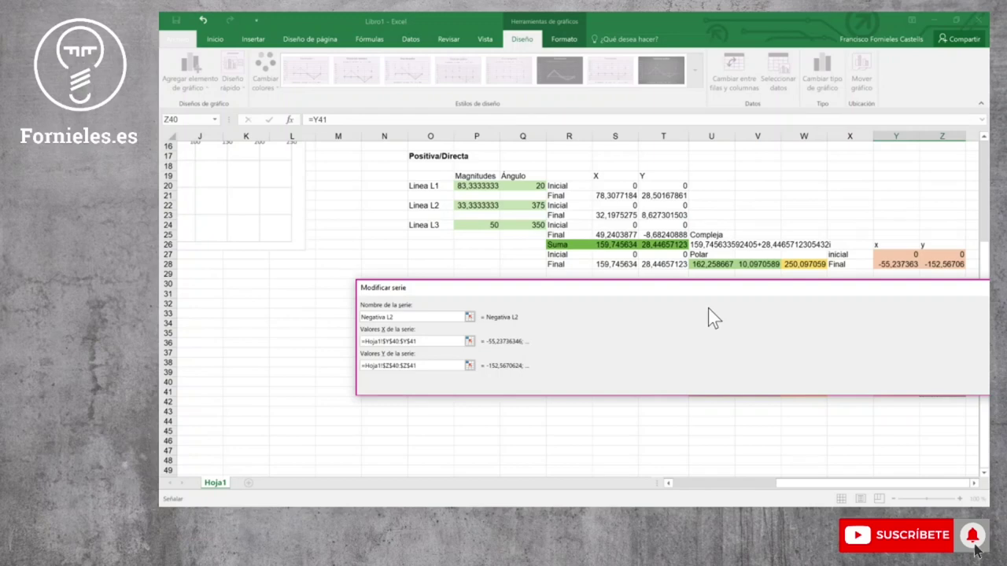
pyautogui.press('Return')
pyautogui.click(549, 429)
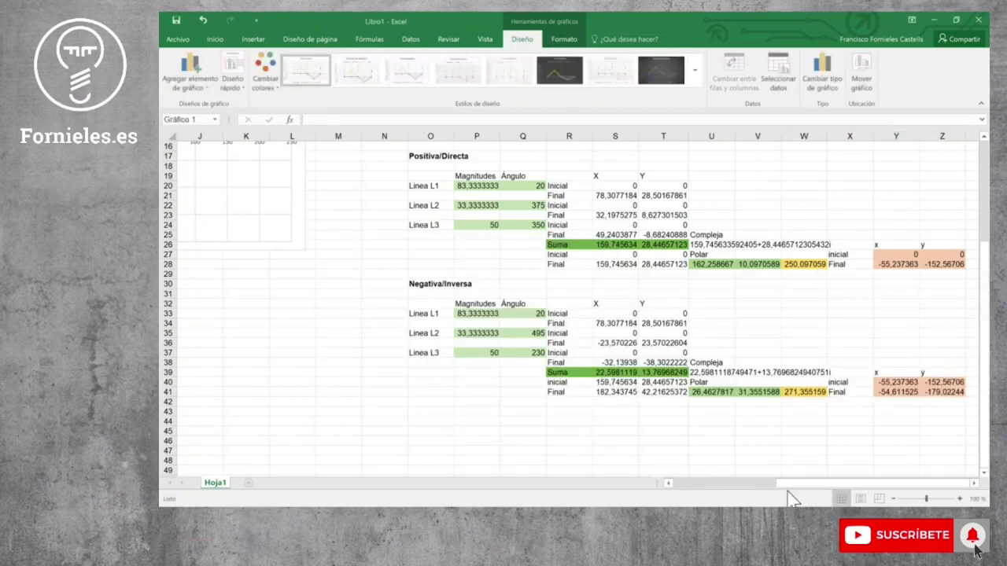
pyautogui.moveTo(813, 487); pyautogui.dragTo(723, 486)
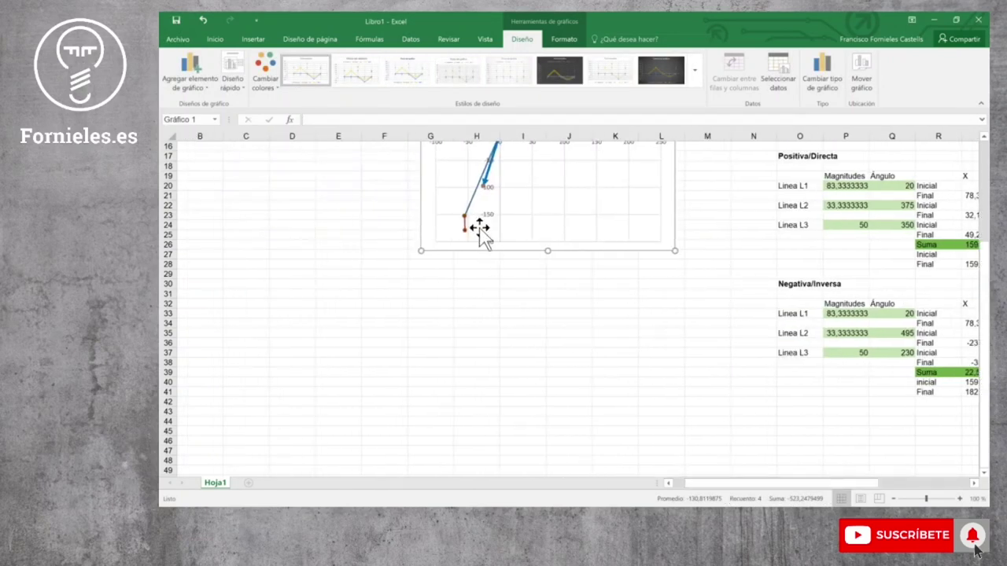
# Change the Negativa L2 series outline to light blue from Standard Colors
pyautogui.scroll(2, 478, 228)
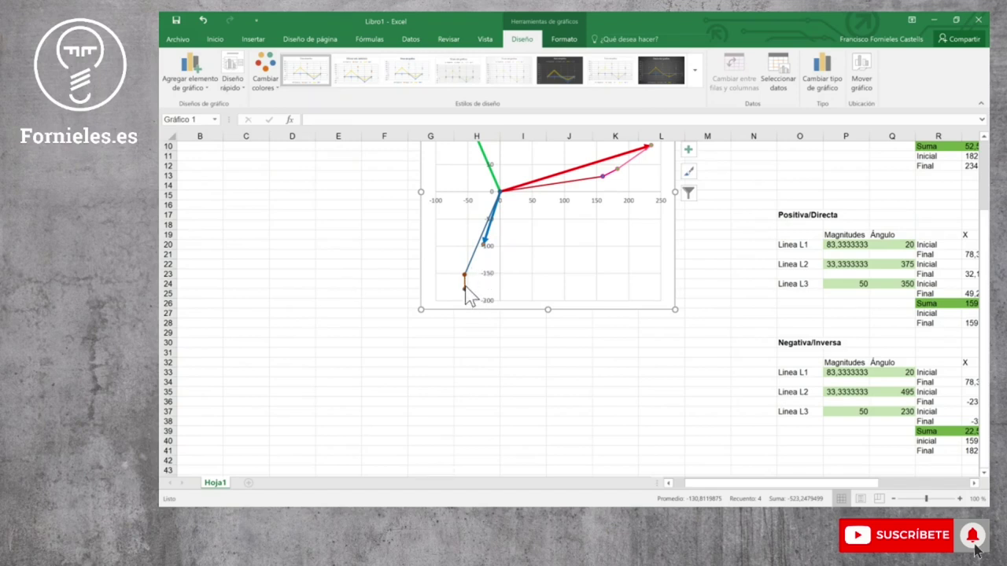
pyautogui.click(465, 290)
pyautogui.rightClick(465, 291)
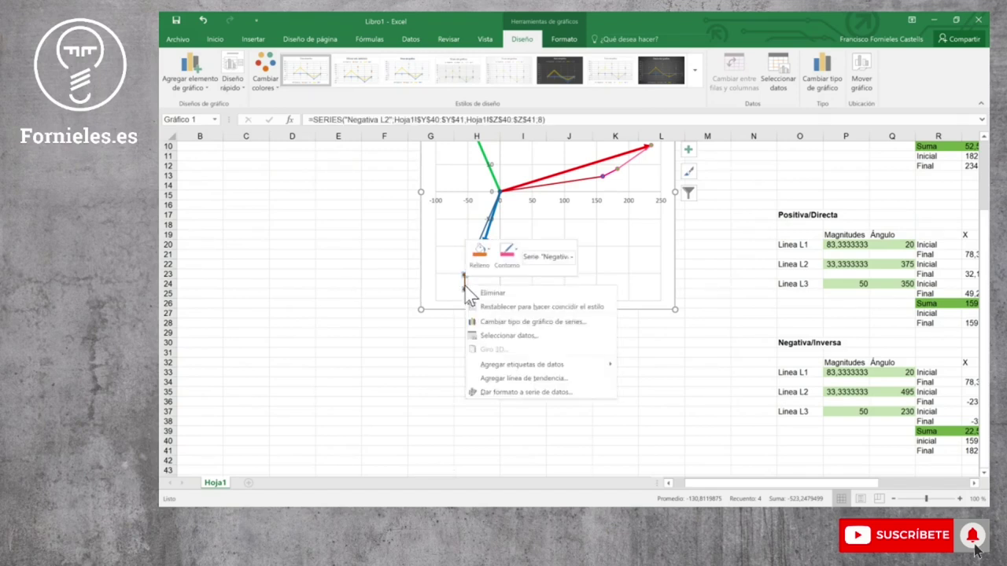
pyautogui.click(513, 260)
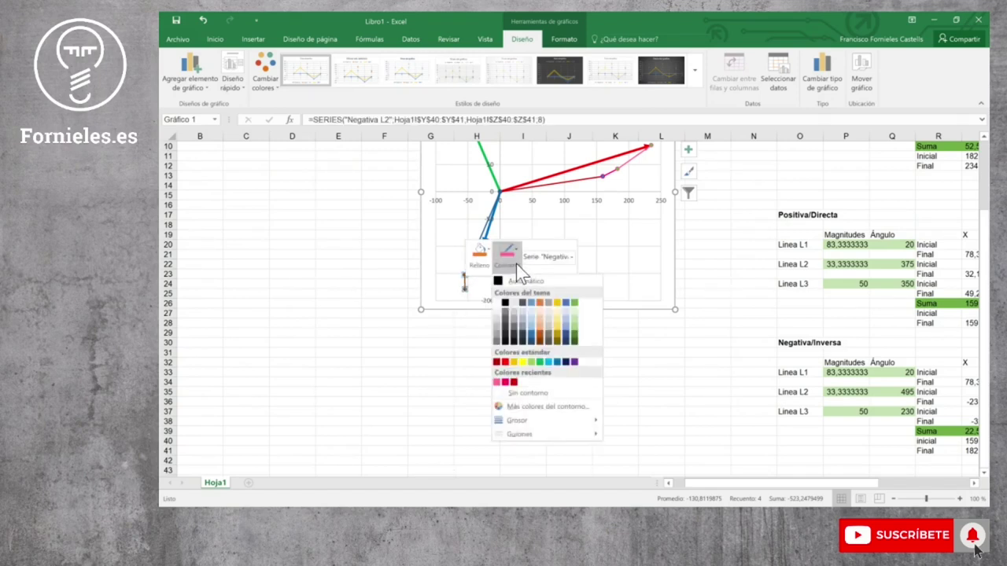
pyautogui.click(548, 362)
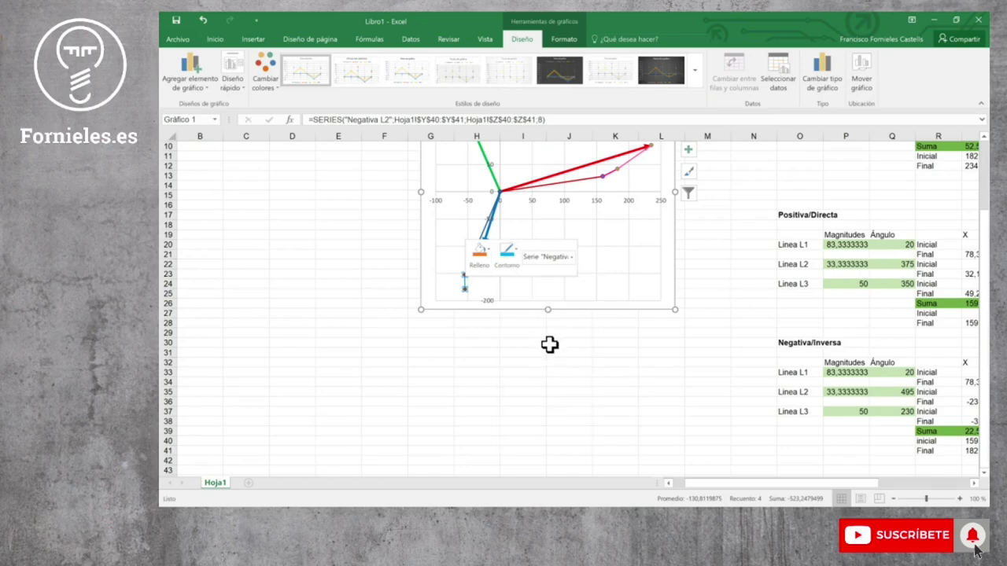
pyautogui.click(550, 342)
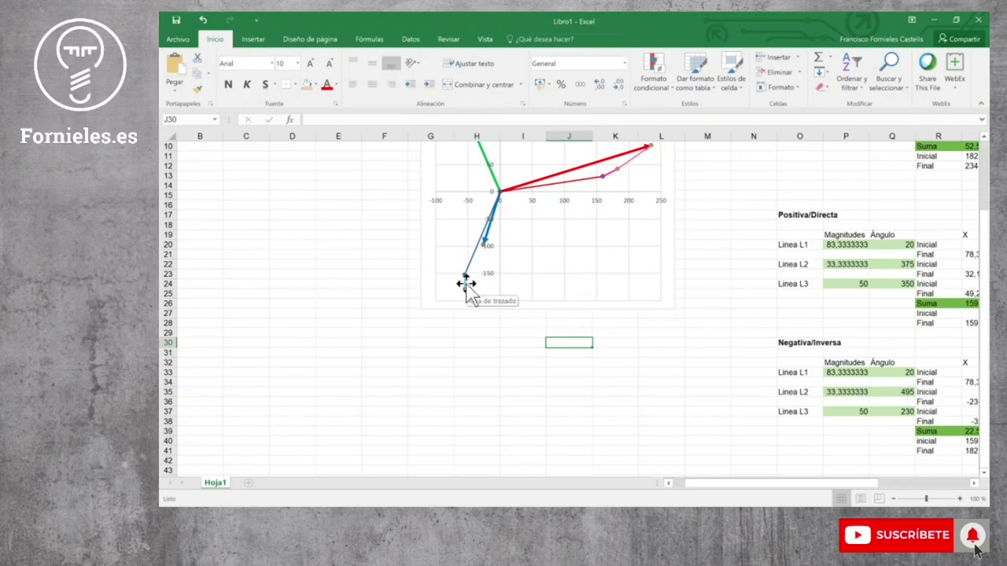
pyautogui.moveTo(613, 180)
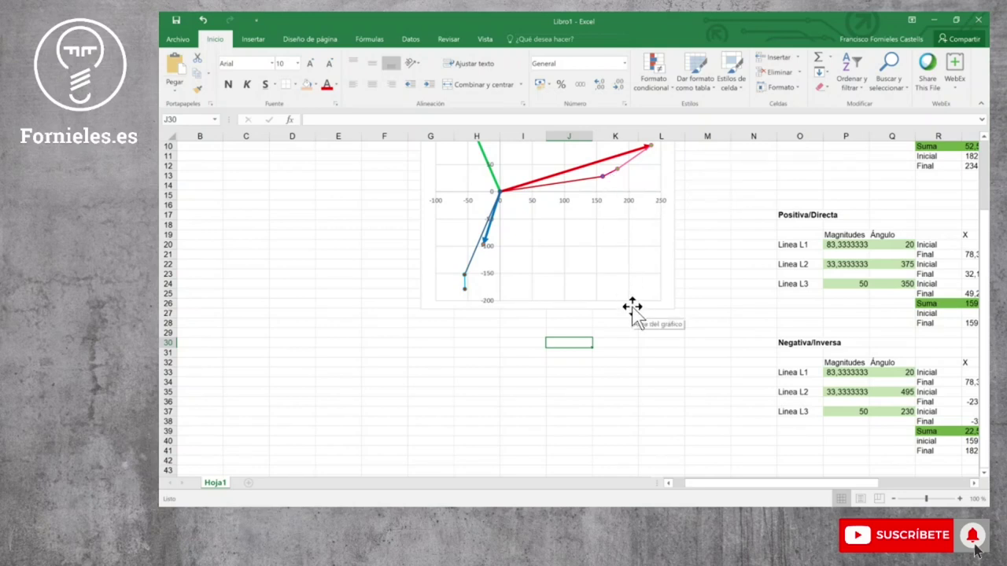
# Add another series to the vector chart named Cero L2
pyautogui.click(974, 483)
pyautogui.click(974, 483)
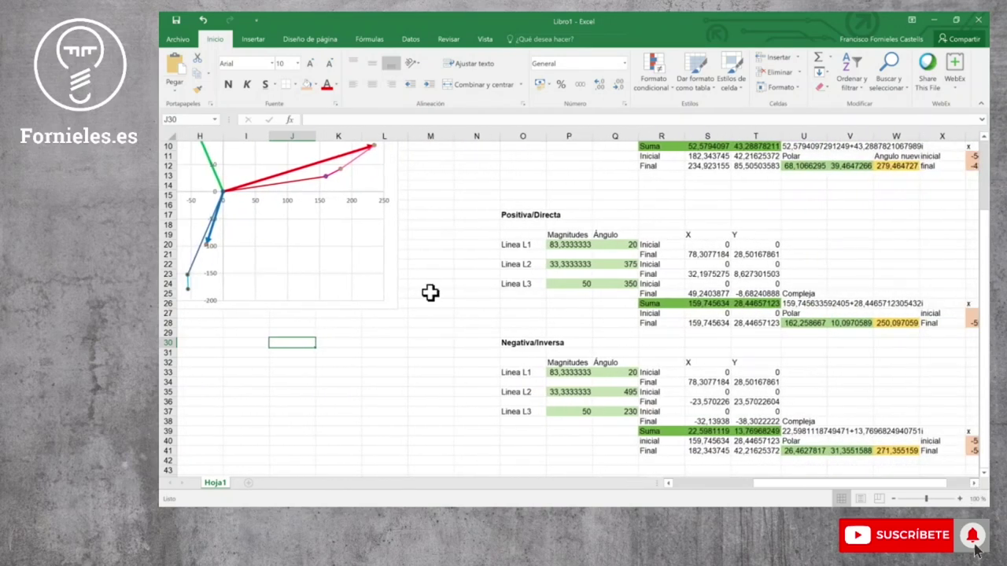
pyautogui.click(396, 278)
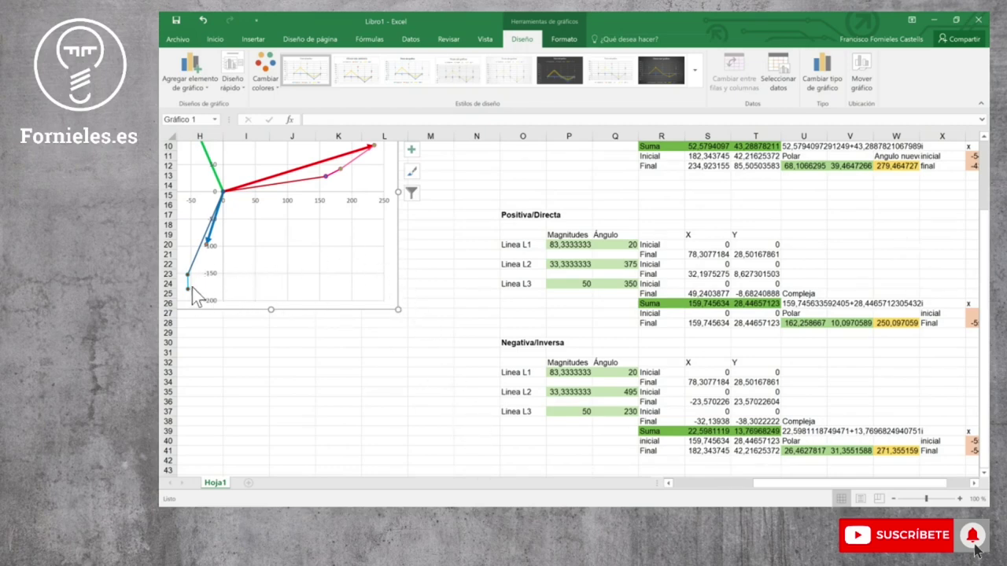
pyautogui.moveTo(190, 290)
pyautogui.scroll(1, 971, 425)
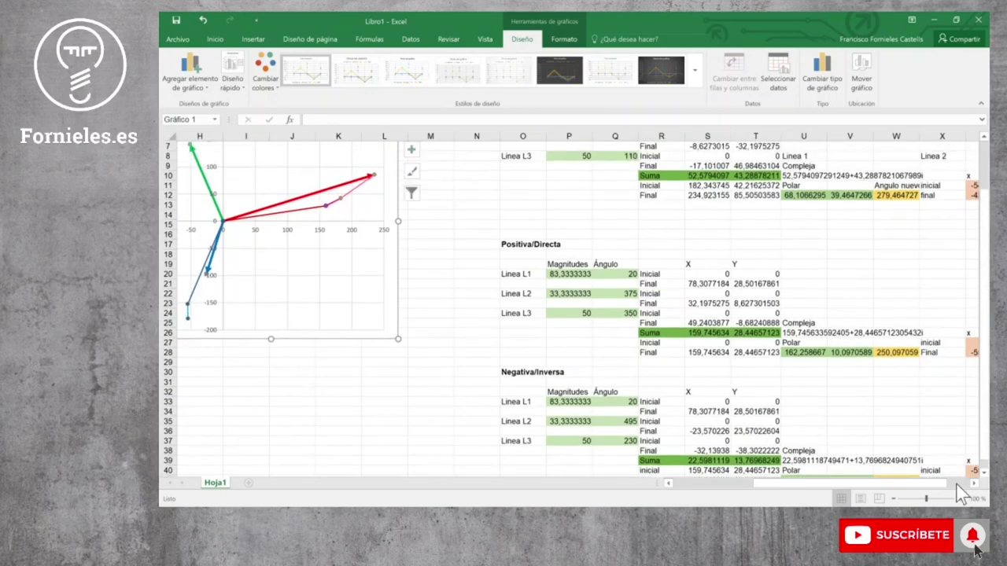
pyautogui.click(778, 82)
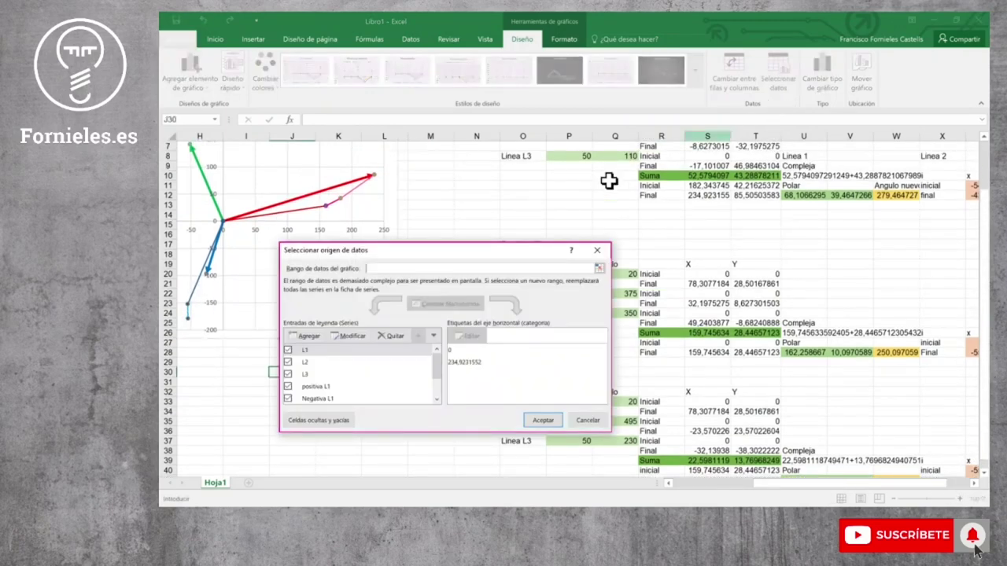
pyautogui.click(305, 337)
pyautogui.write('Cero L2')
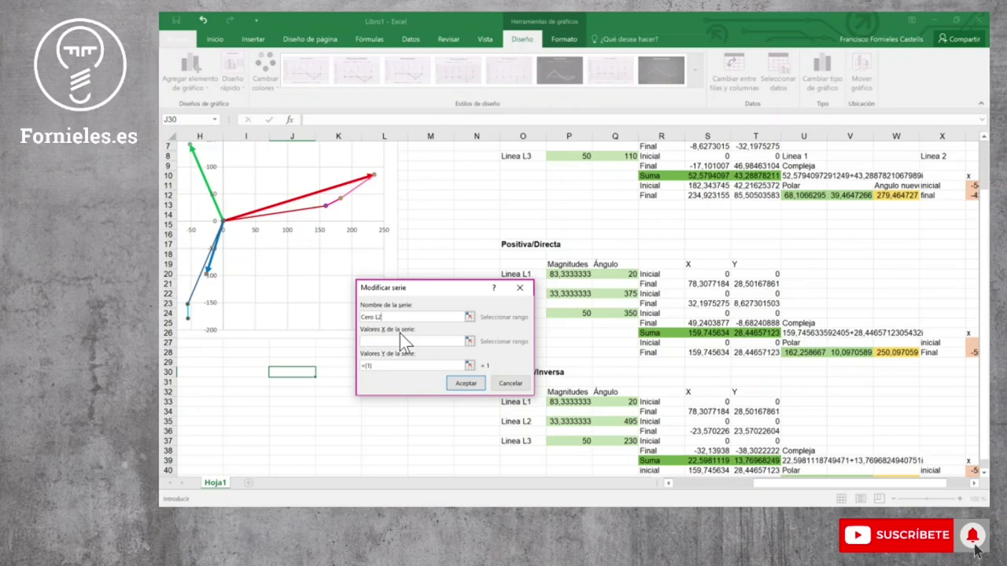
# Point Cero L2 at X values Y11:Y12 and Y values Z11:Z12, and apply
pyautogui.click(470, 340)
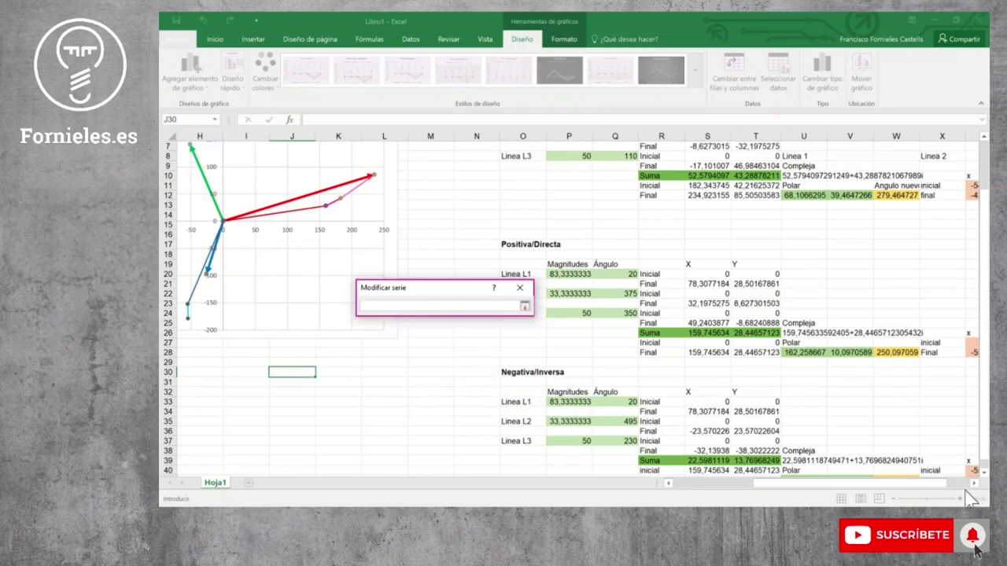
pyautogui.moveTo(920, 487); pyautogui.dragTo(944, 486)
pyautogui.scroll(2, 915, 250)
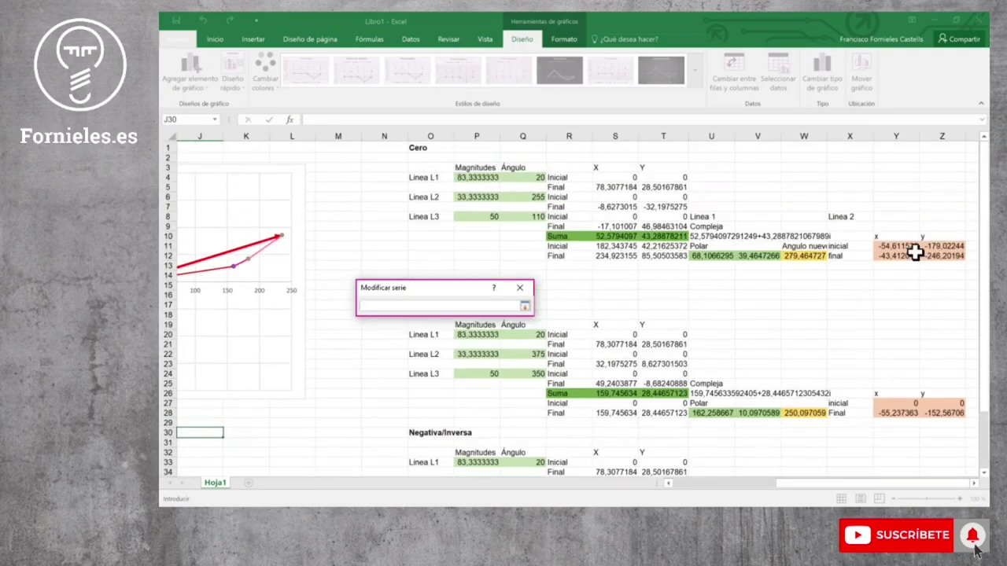
pyautogui.moveTo(915, 247); pyautogui.dragTo(915, 257)
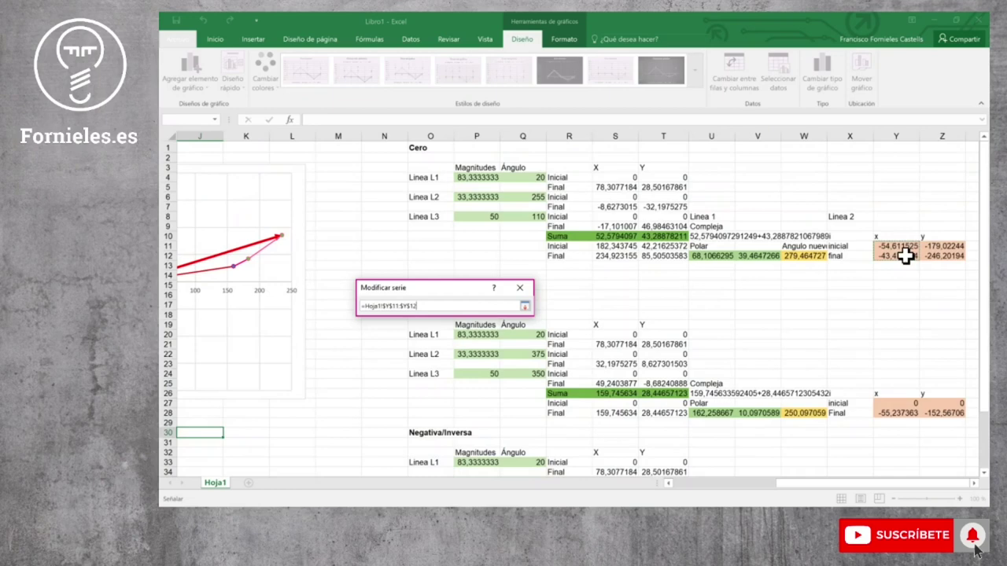
pyautogui.click(525, 307)
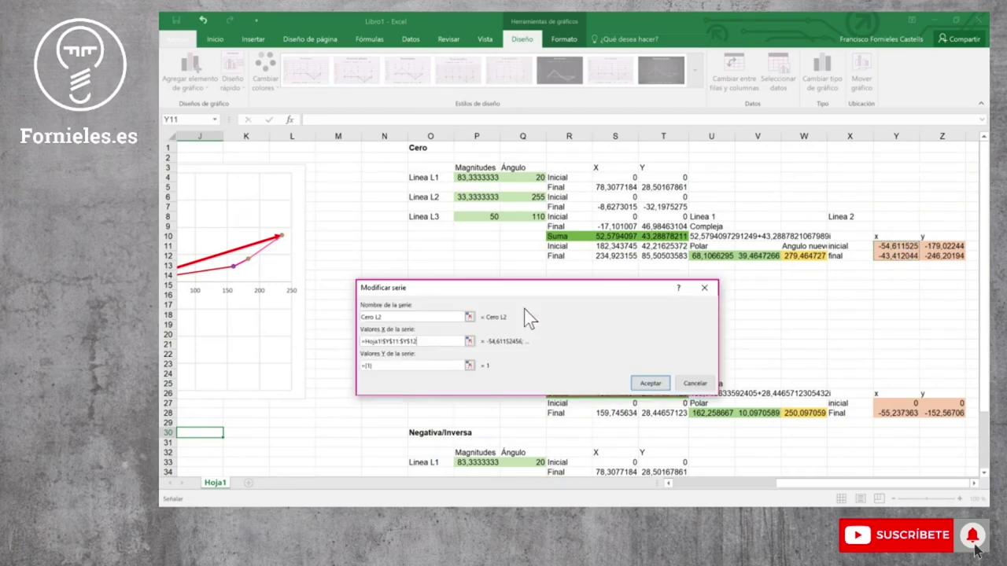
pyautogui.click(469, 367)
pyautogui.click(950, 249)
pyautogui.moveTo(949, 248); pyautogui.dragTo(950, 258)
pyautogui.press('Return')
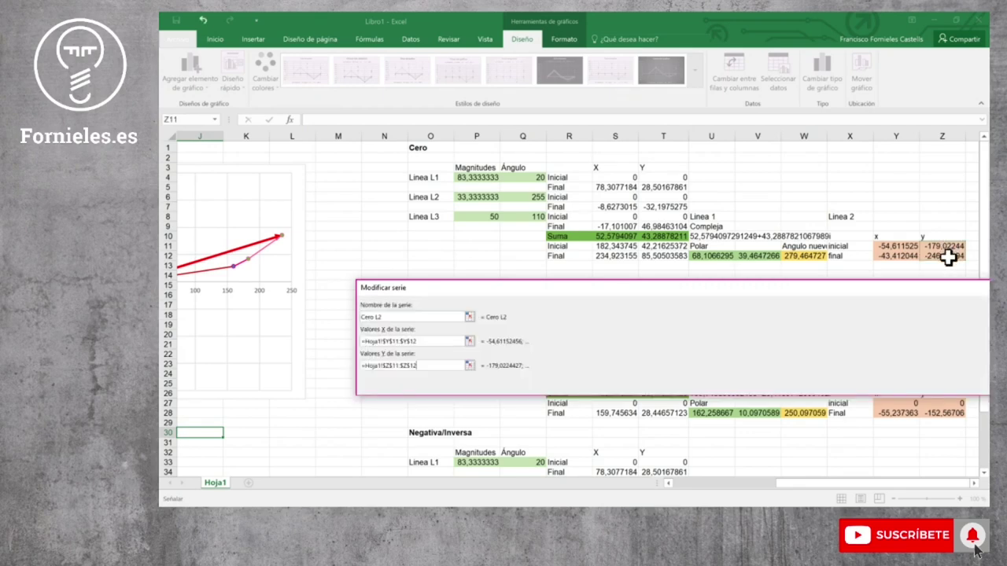
pyautogui.press('Return')
pyautogui.click(586, 421)
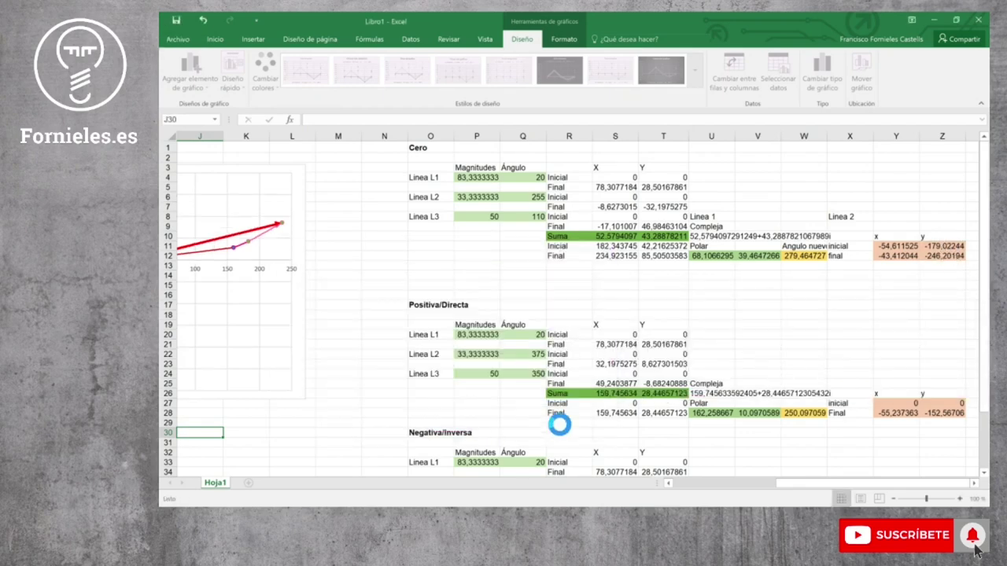
pyautogui.moveTo(788, 483); pyautogui.dragTo(699, 486)
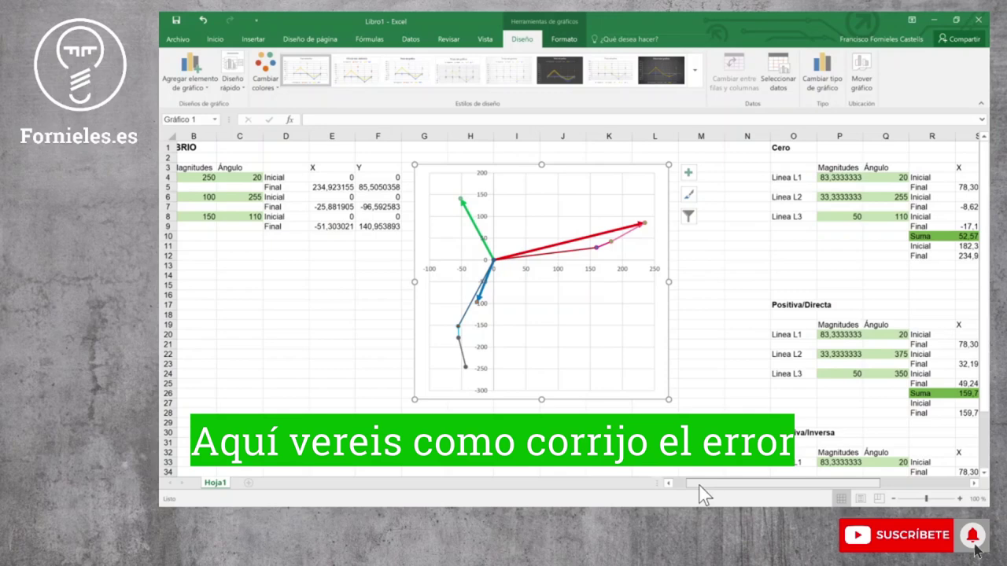
pyautogui.moveTo(698, 485); pyautogui.dragTo(712, 486)
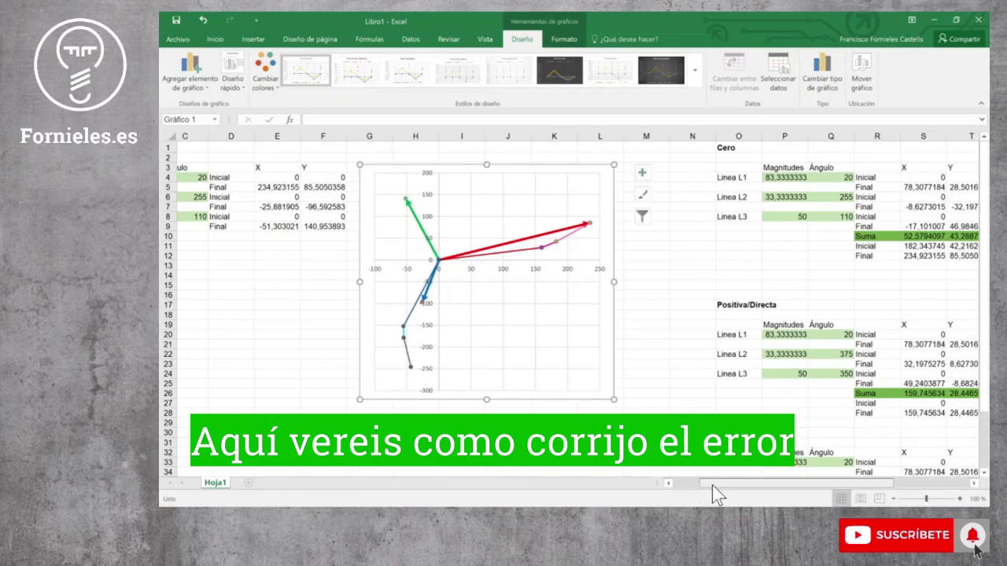
pyautogui.moveTo(711, 485); pyautogui.dragTo(785, 487)
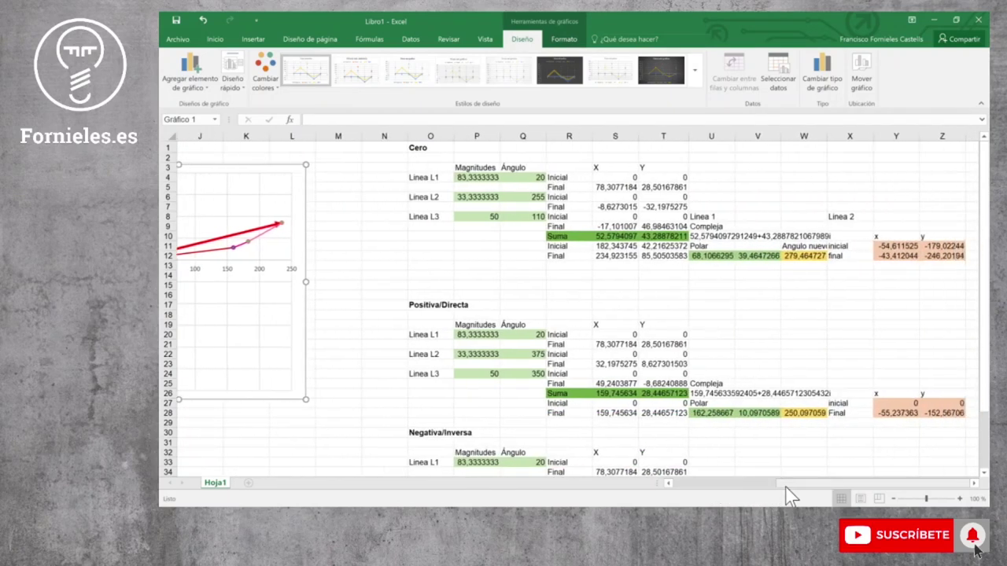
pyautogui.click(818, 258)
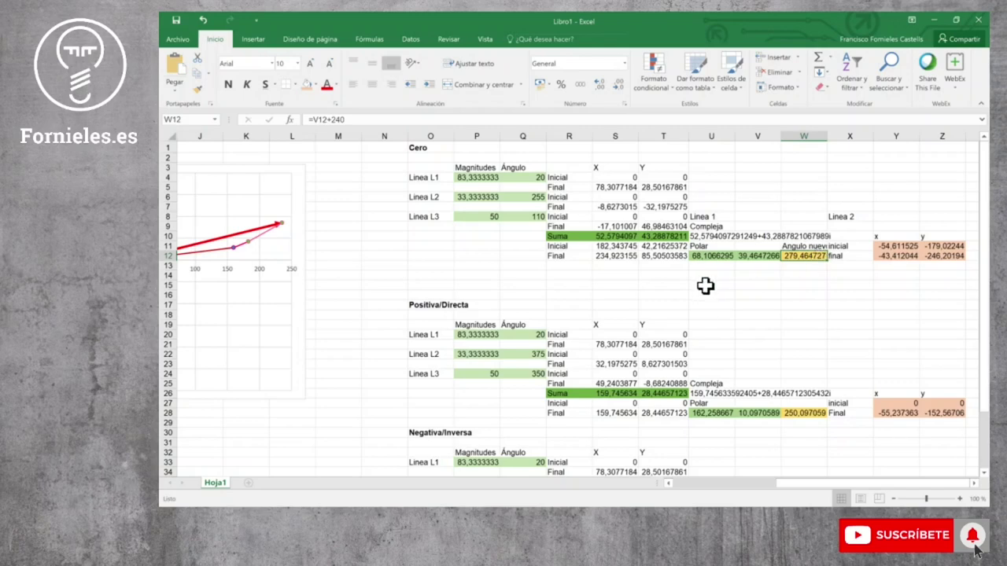
# Set W12 back to a plain reference =V12, giving 39,4647266
pyautogui.press('F2')
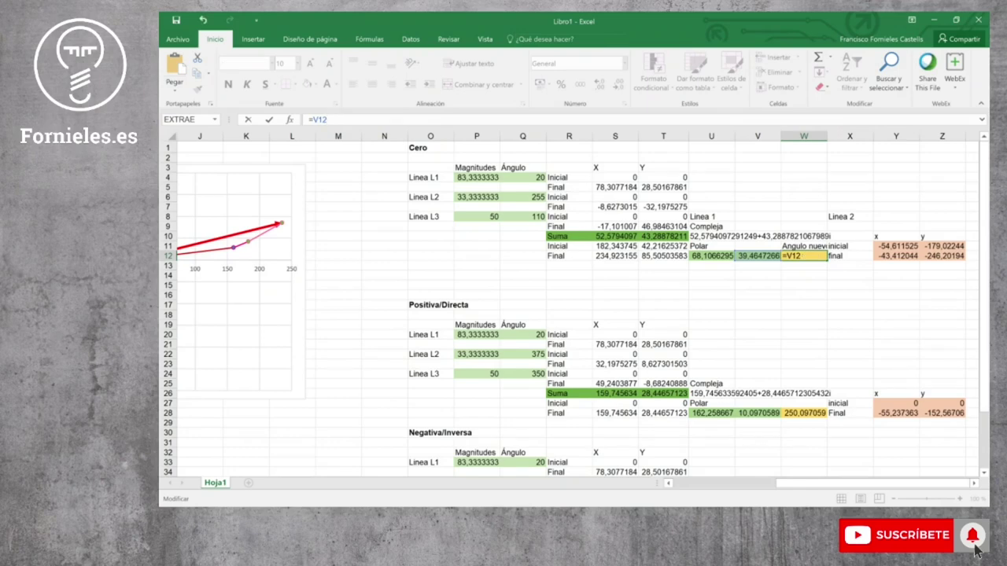
pyautogui.press('Return')
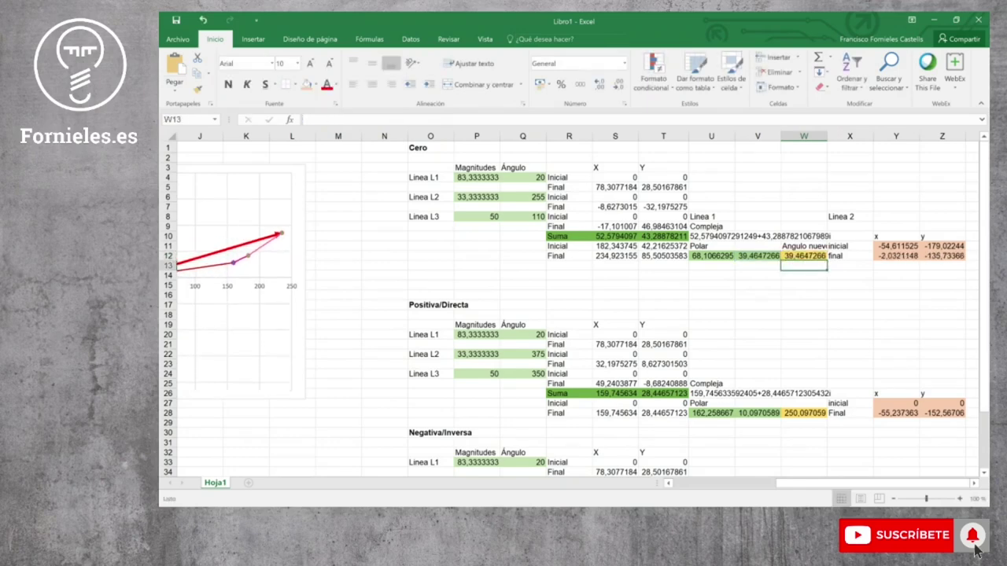
pyautogui.moveTo(779, 484); pyautogui.dragTo(712, 483)
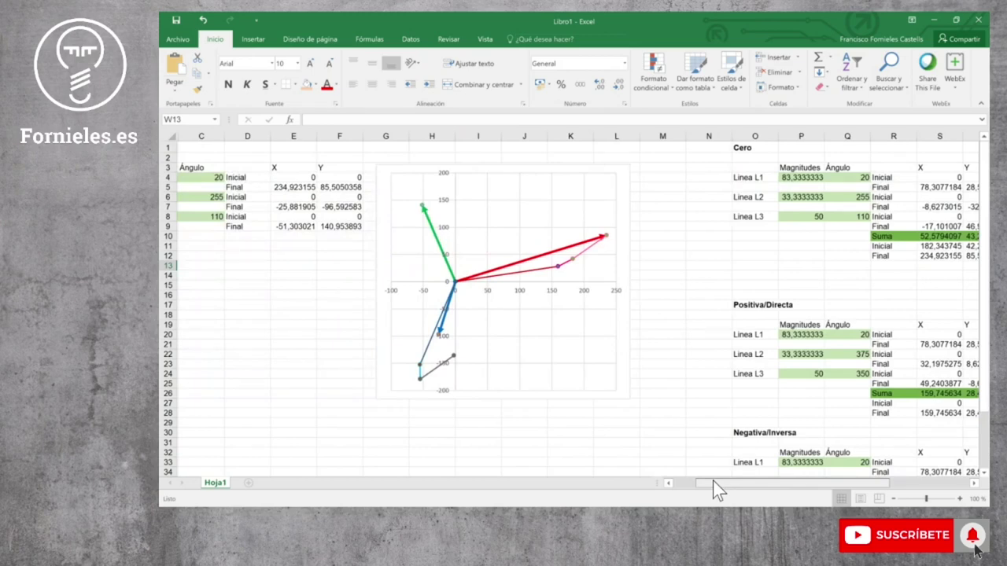
pyautogui.moveTo(712, 483); pyautogui.dragTo(773, 486)
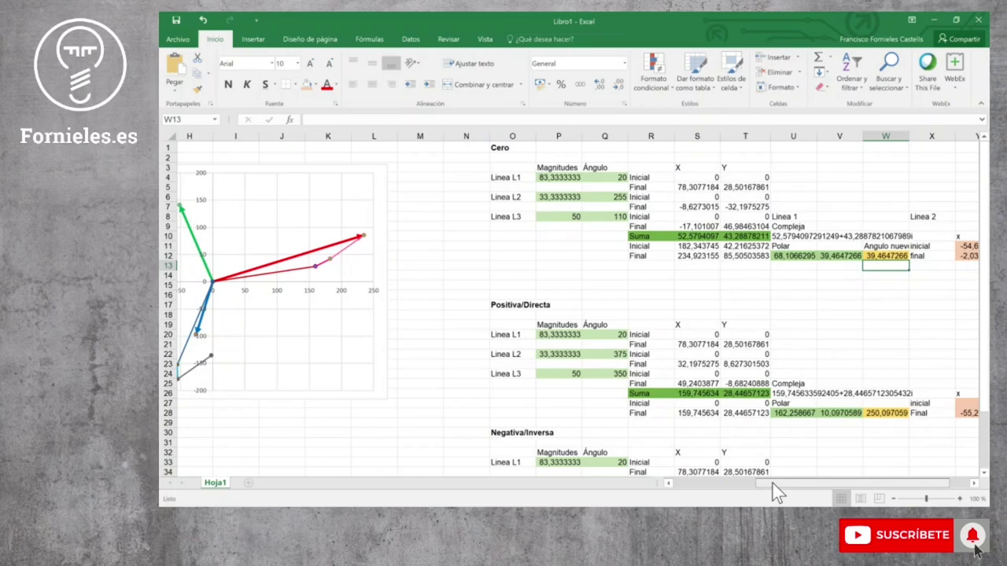
pyautogui.moveTo(773, 488); pyautogui.dragTo(816, 487)
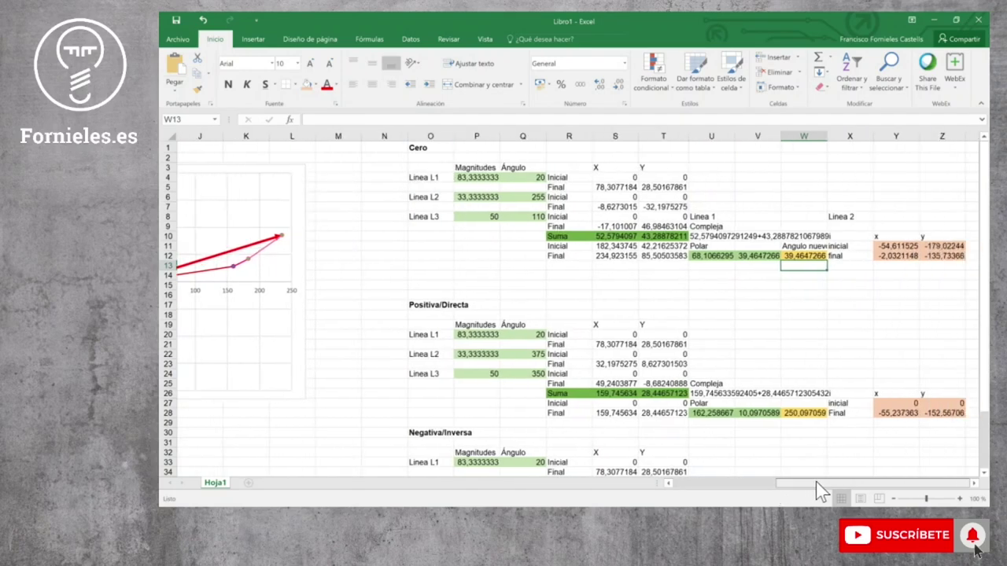
pyautogui.moveTo(815, 481); pyautogui.dragTo(755, 481)
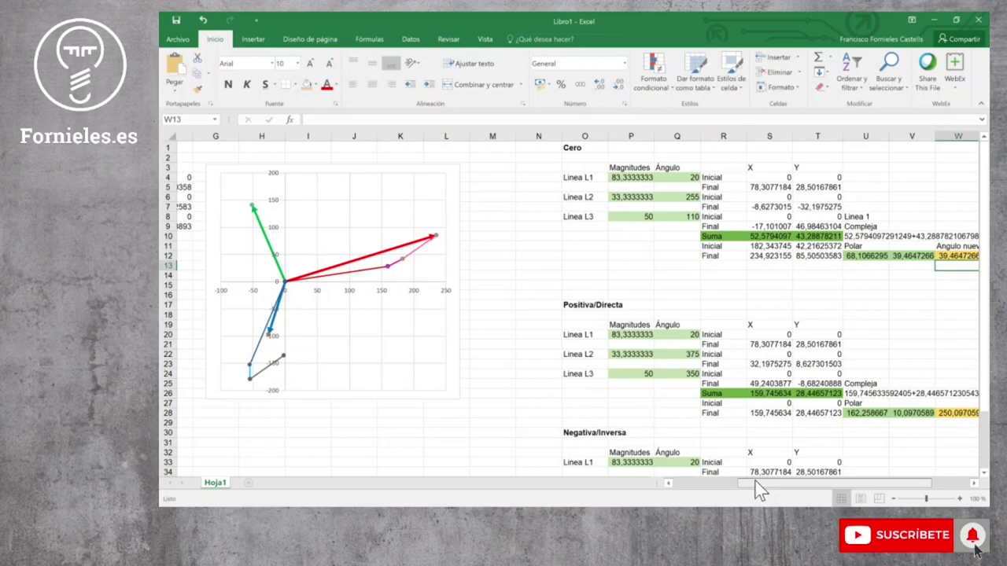
pyautogui.moveTo(755, 486); pyautogui.dragTo(691, 483)
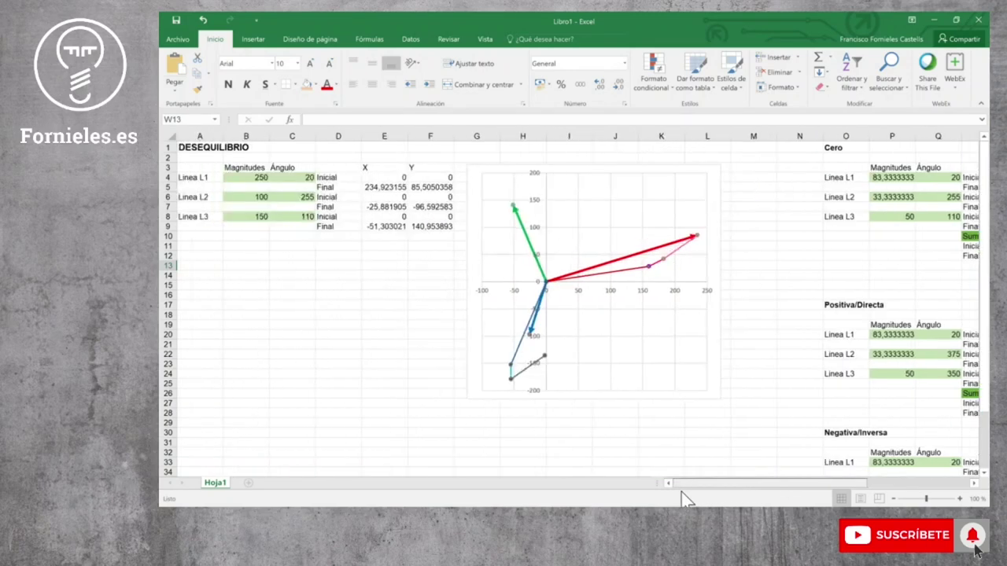
pyautogui.click(707, 413)
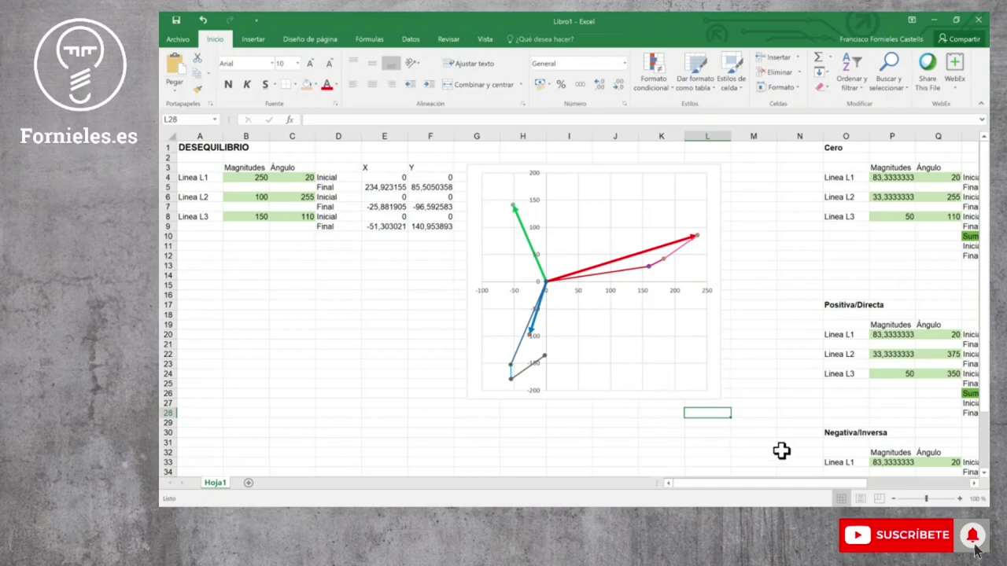
pyautogui.moveTo(808, 485); pyautogui.dragTo(913, 483)
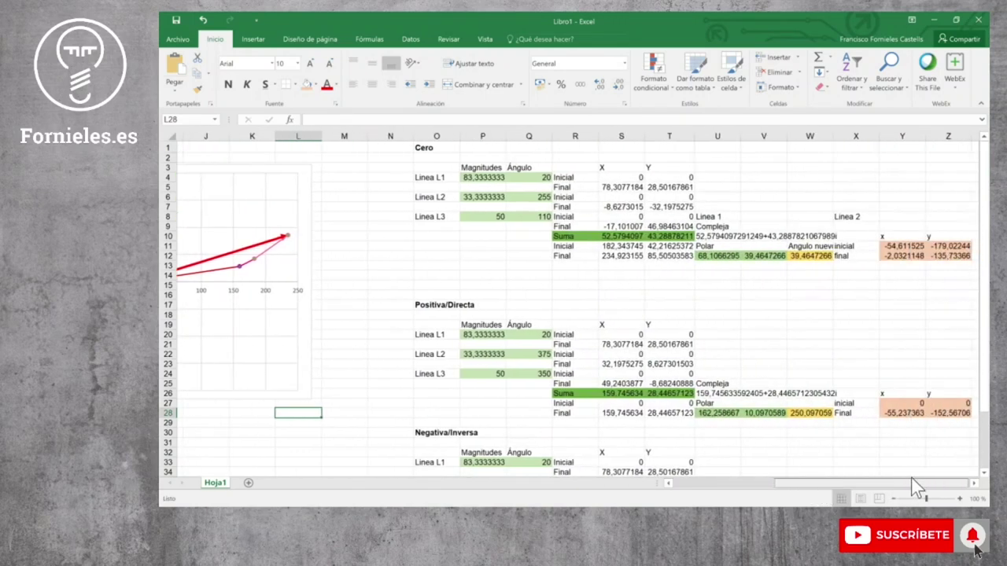
pyautogui.click(795, 254)
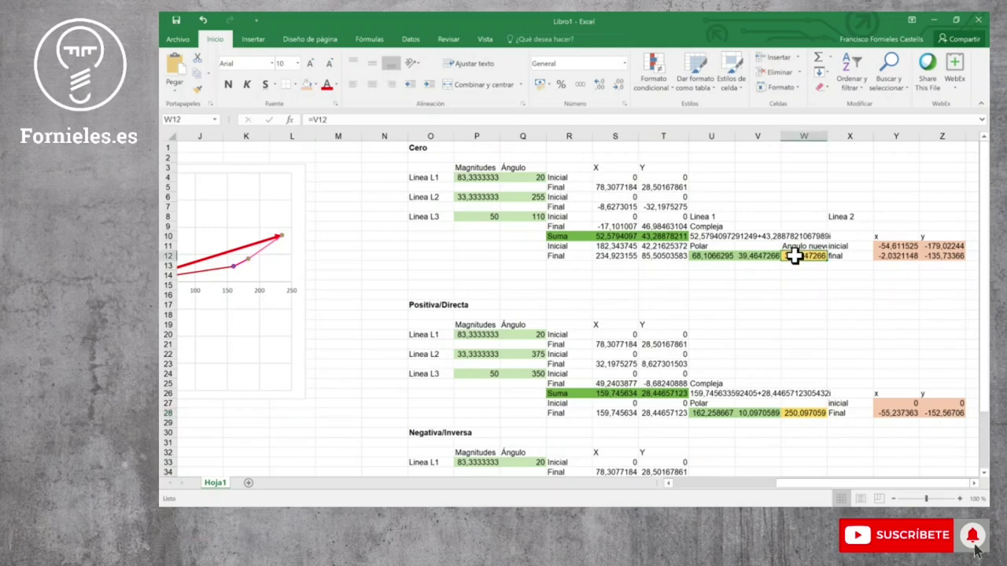
# Change the W41 formula to =V41+120, giving 151,355159
pyautogui.click(805, 413)
pyautogui.scroll(-4, 805, 413)
pyautogui.click(798, 423)
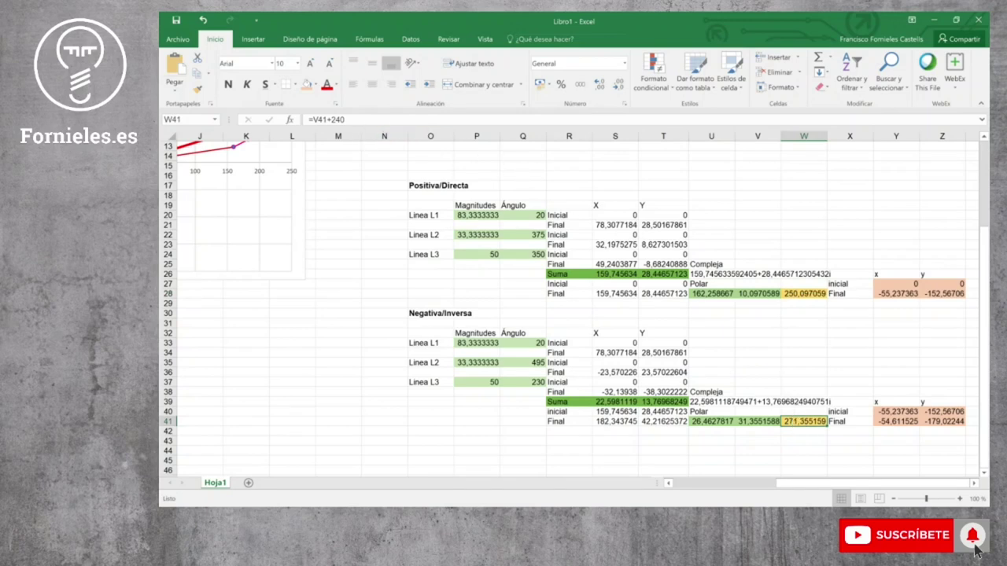
pyautogui.click(344, 120)
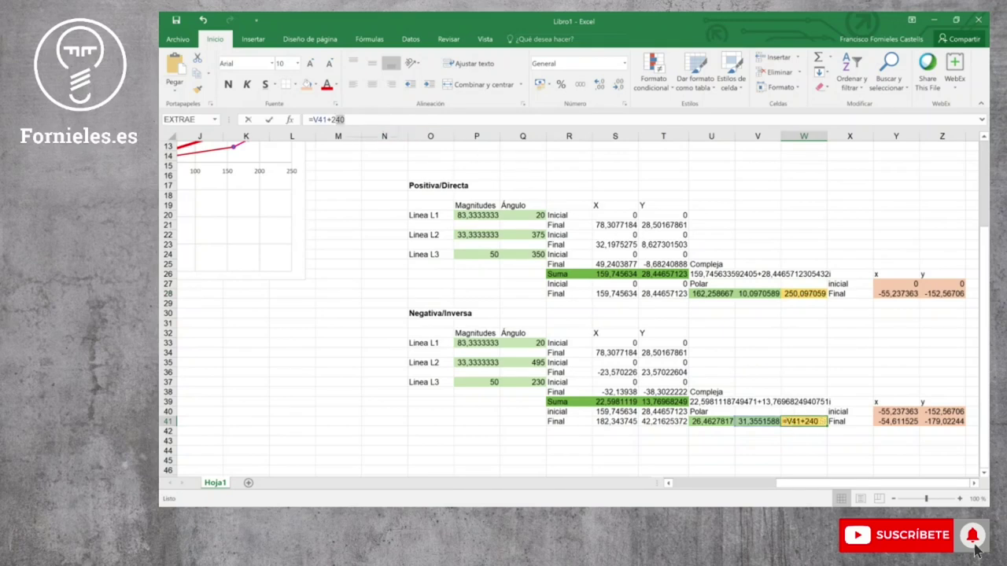
pyautogui.write('12')
pyautogui.press('Return')
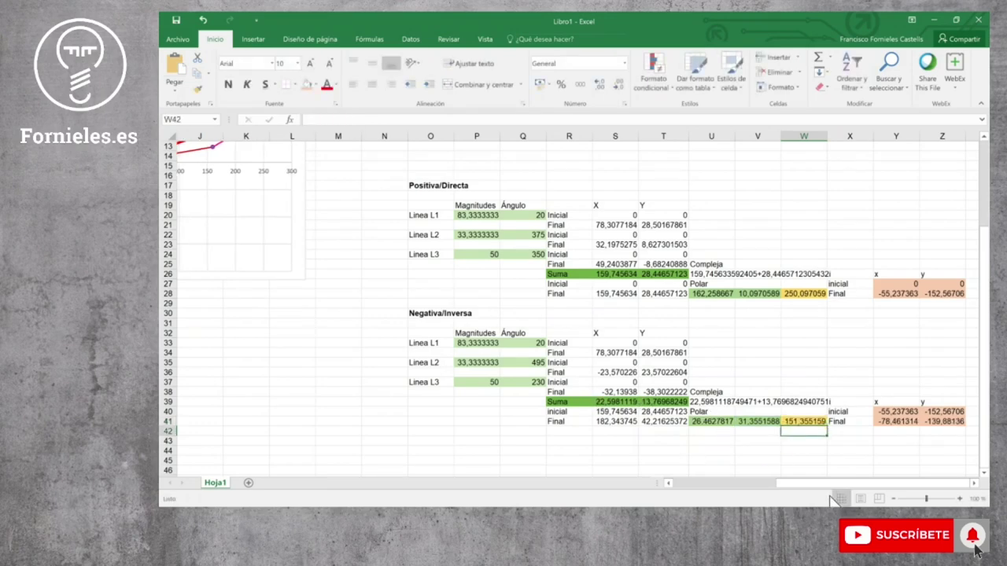
pyautogui.moveTo(824, 483); pyautogui.dragTo(728, 484)
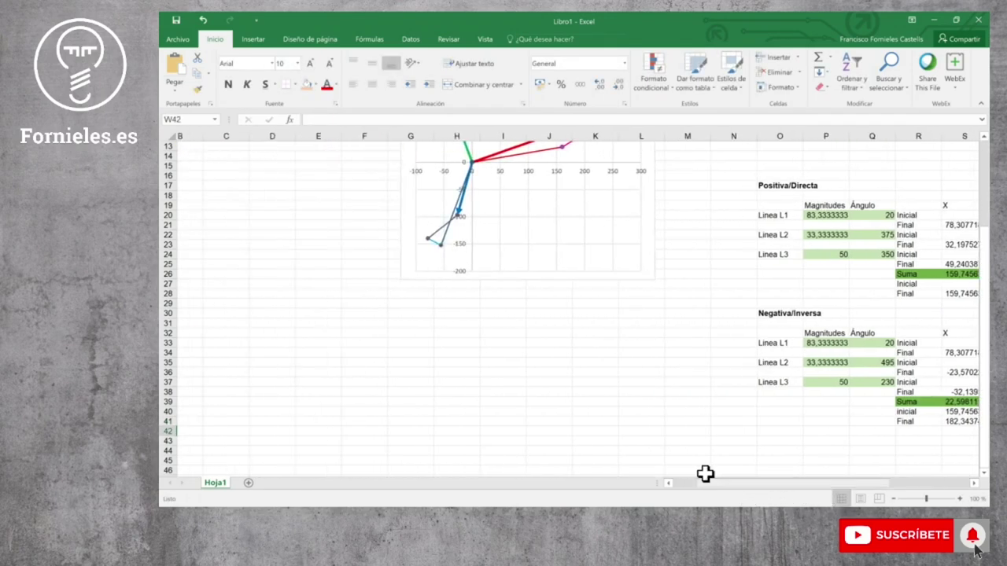
# Give the Cero L2 line a blue outline colour from the theme colours
pyautogui.scroll(3, 416, 310)
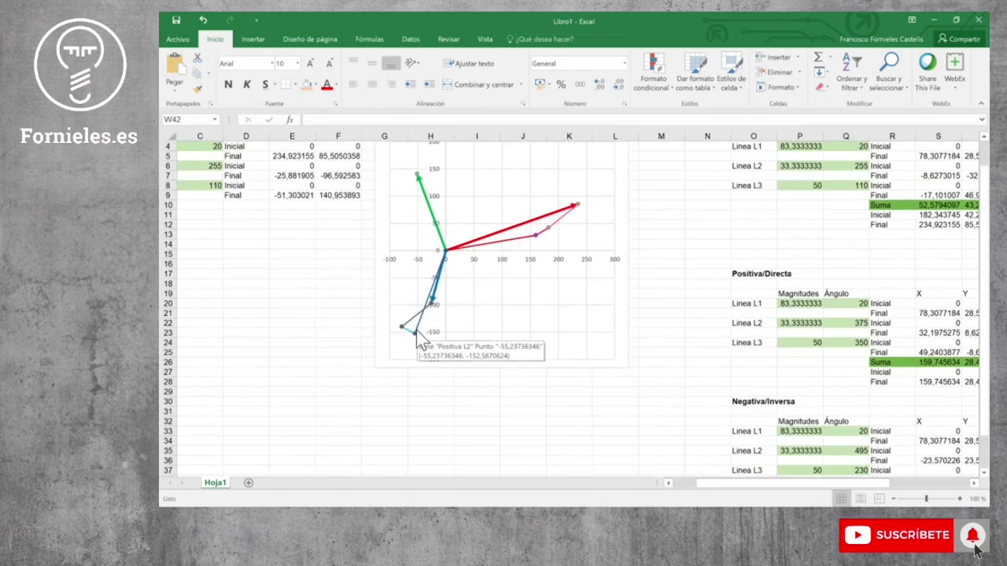
pyautogui.moveTo(417, 345)
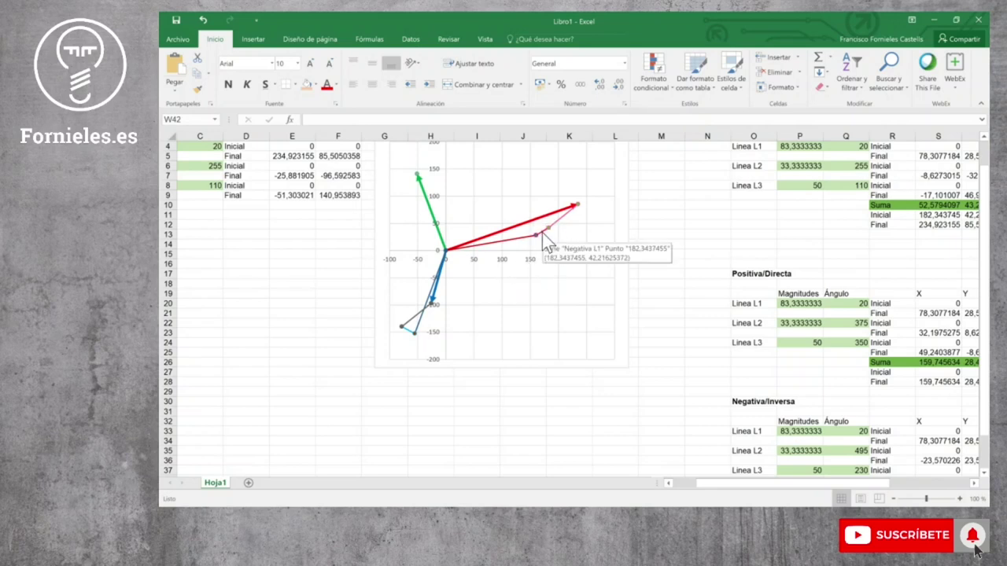
pyautogui.click(414, 317)
pyautogui.rightClick(415, 318)
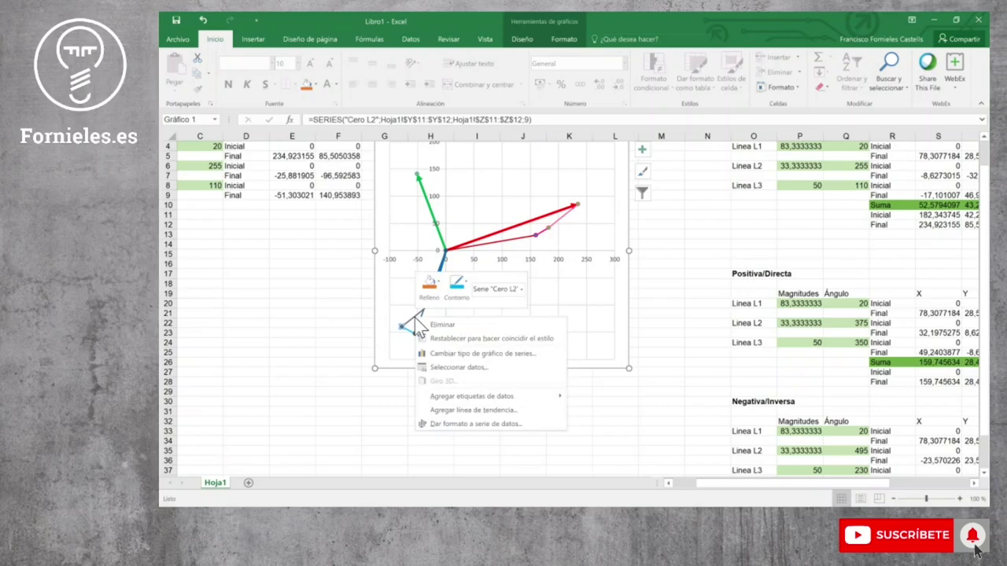
pyautogui.click(465, 288)
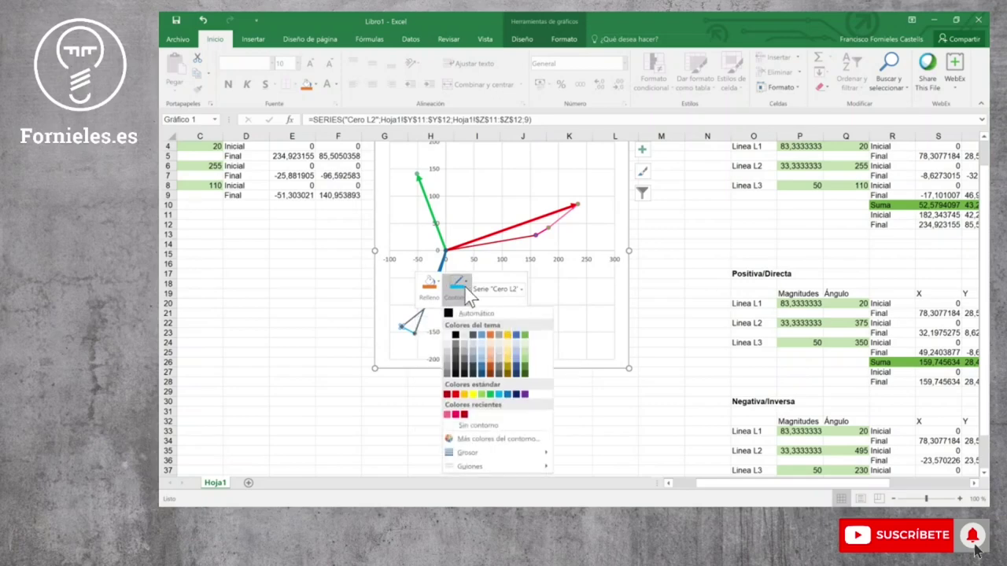
pyautogui.click(515, 337)
pyautogui.click(549, 404)
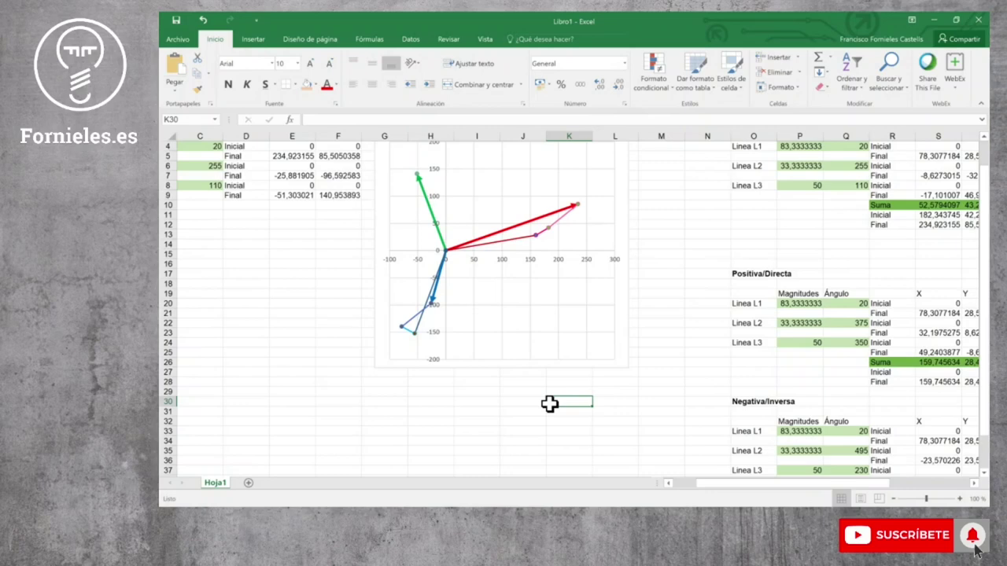
# Enter the heading 'Linea 3' in cell AB8
pyautogui.click(974, 483)
pyautogui.click(974, 483)
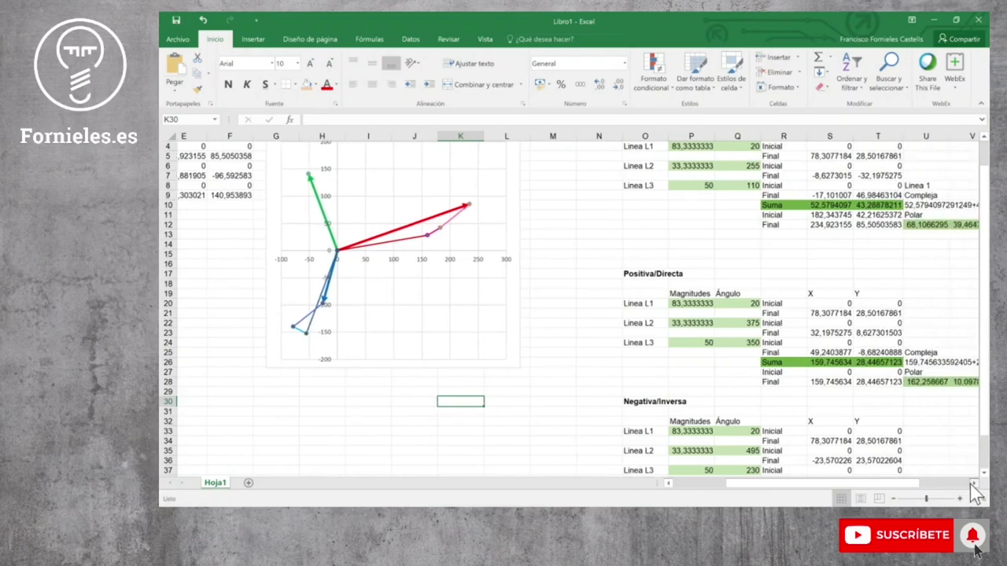
pyautogui.click(974, 483)
pyautogui.click(974, 483)
pyautogui.click(974, 483)
pyautogui.click(974, 483)
pyautogui.click(974, 483)
pyautogui.click(663, 186)
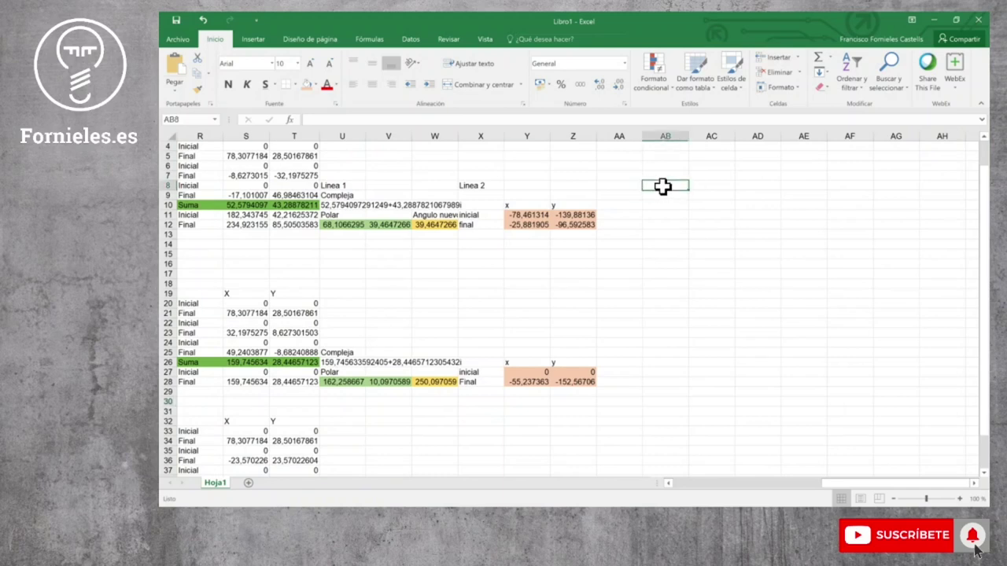
pyautogui.write('Linea 3')
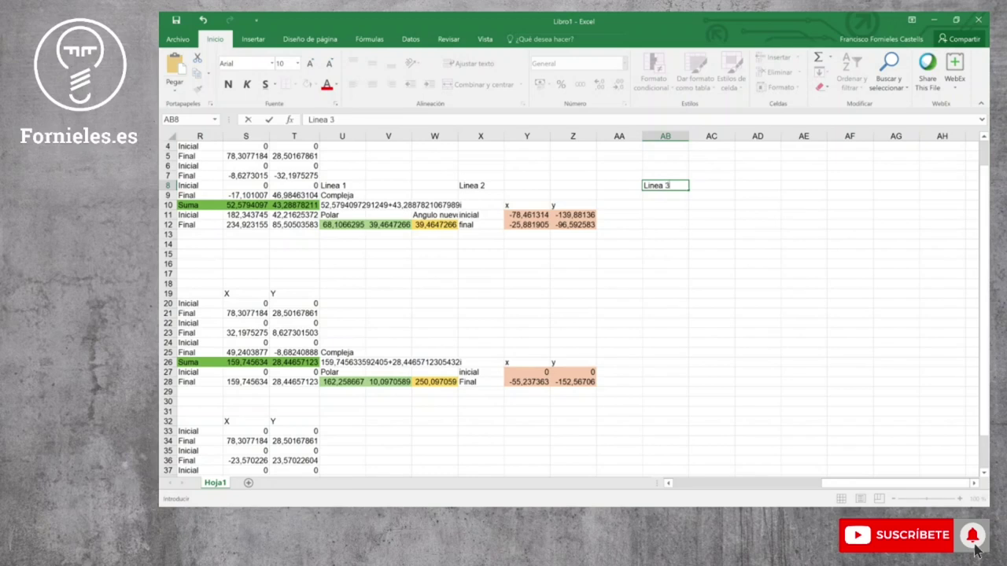
pyautogui.press('Return')
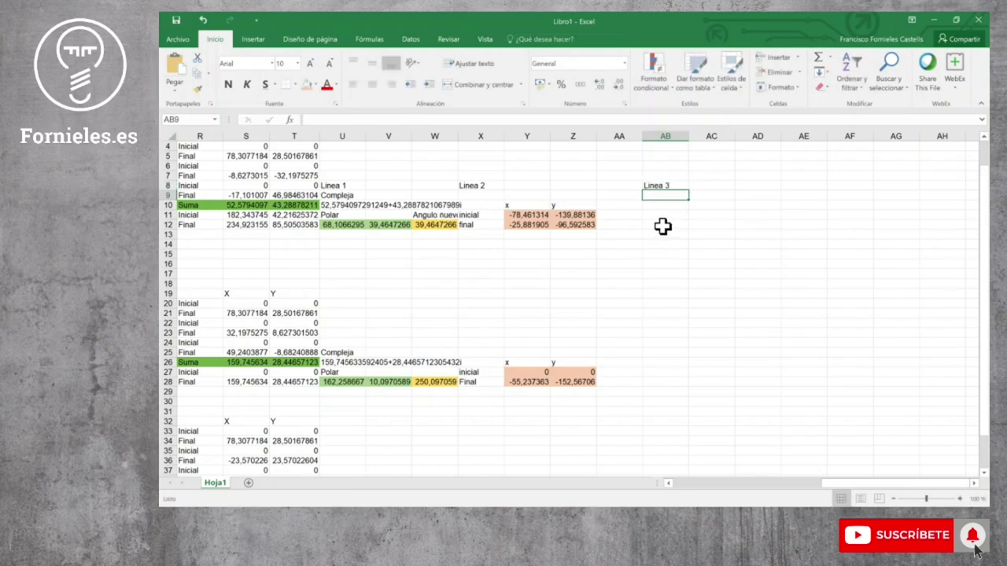
# Check the formulas in W12 and W28 (=V28+240) and bring the third line's table into view
pyautogui.click(435, 225)
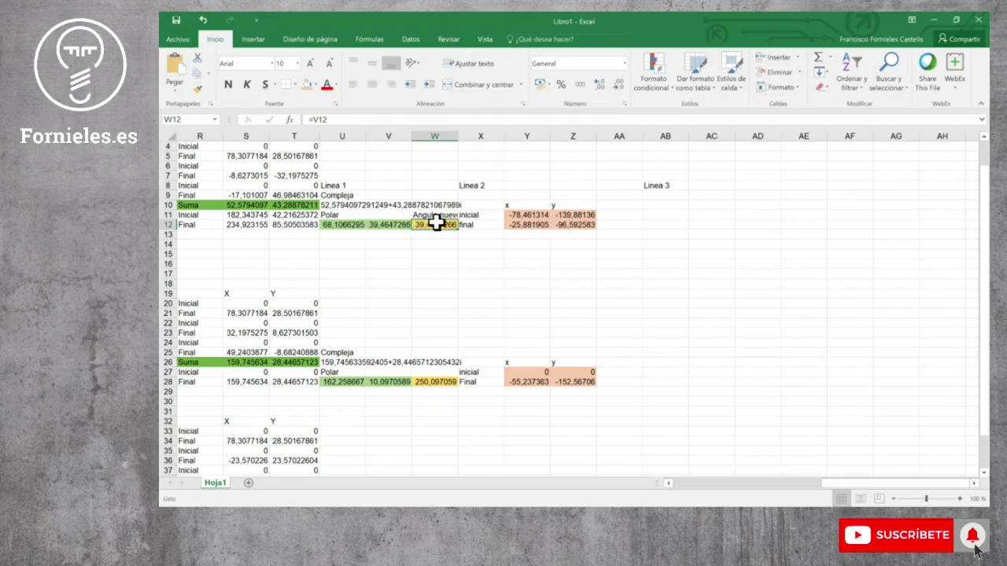
pyautogui.click(433, 381)
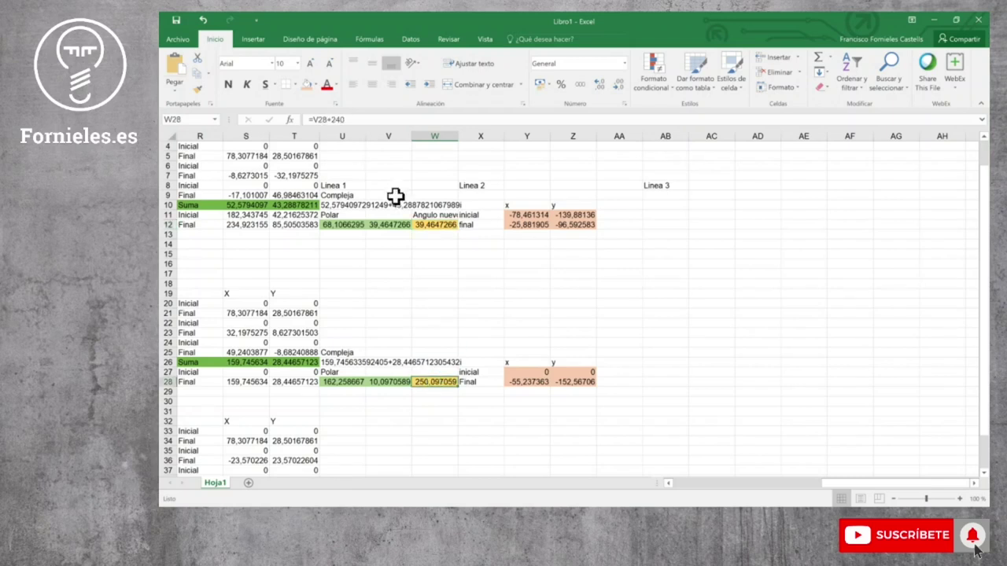
pyautogui.scroll(-2, 626, 420)
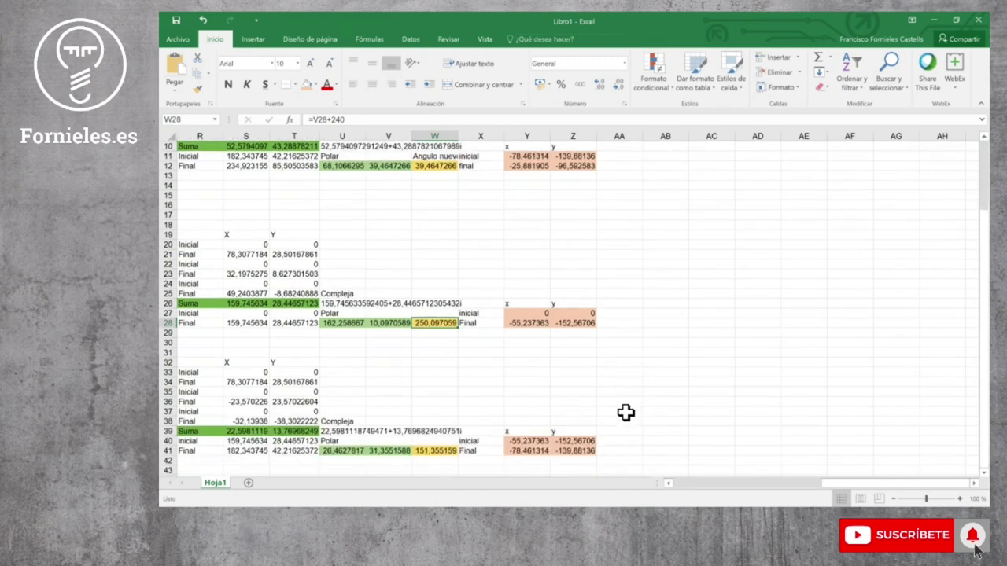
# Build an inicial/final table with x/y headers in AC26:AD26 and starting values 0, 0
pyautogui.click(667, 305)
pyautogui.click(669, 311)
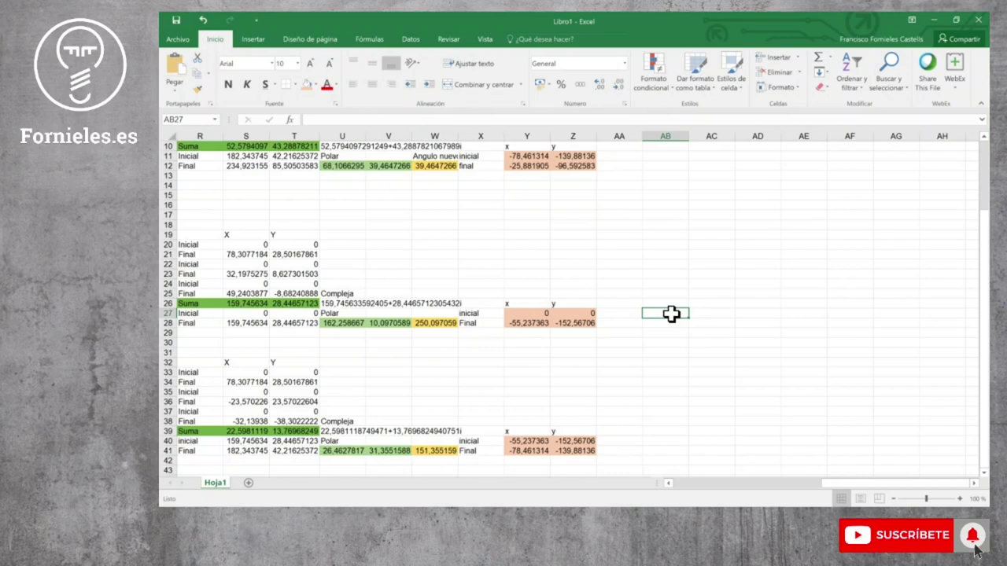
pyautogui.write('inicial')
pyautogui.press('Return')
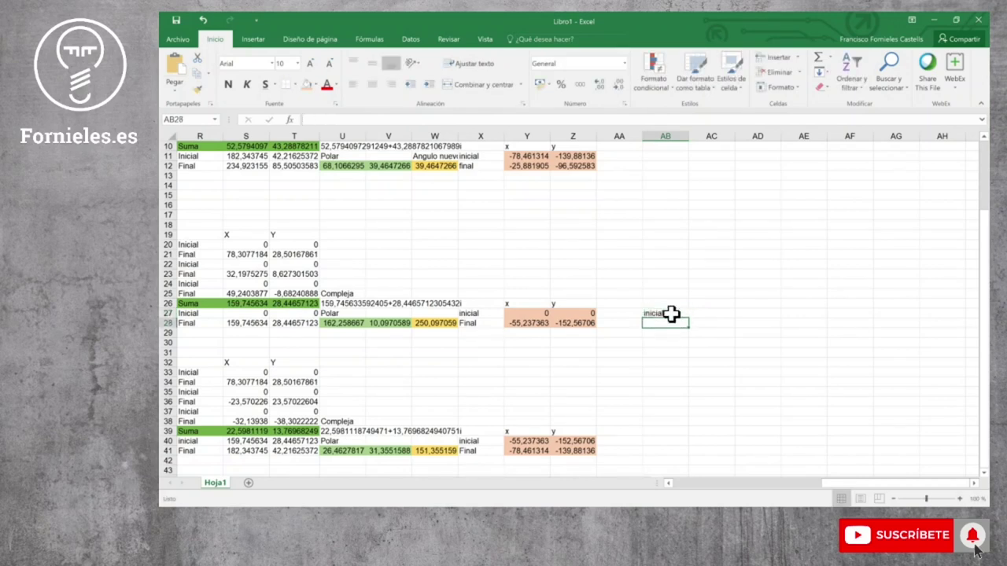
pyautogui.write('final')
pyautogui.press('Return')
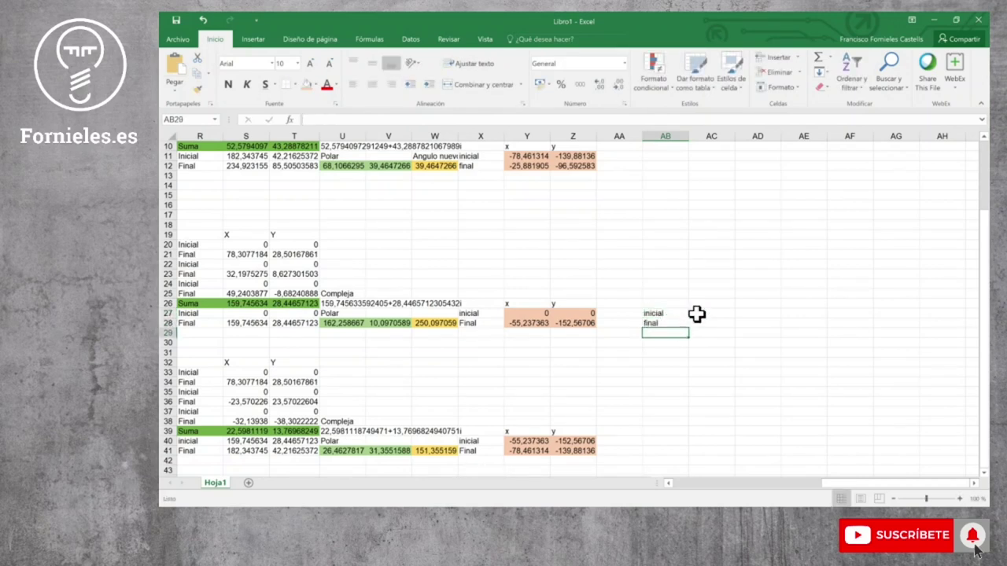
pyautogui.click(726, 306)
pyautogui.write('x')
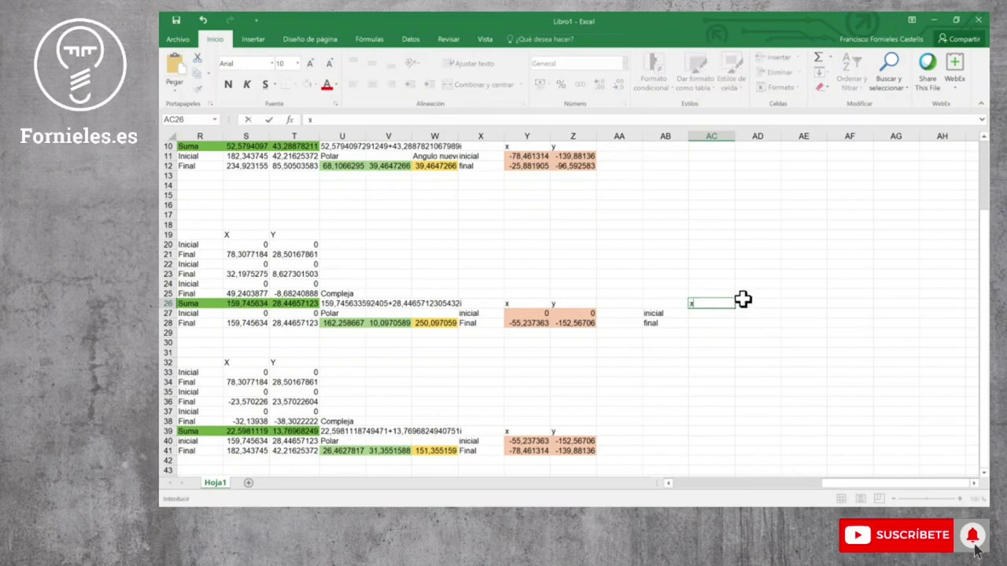
pyautogui.press('Tab')
pyautogui.write('y')
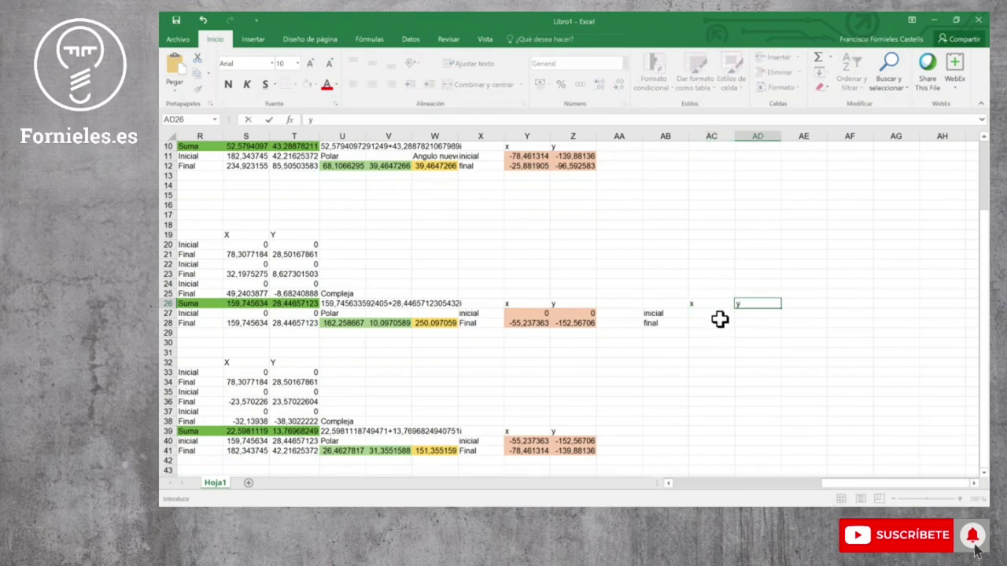
pyautogui.press('Return')
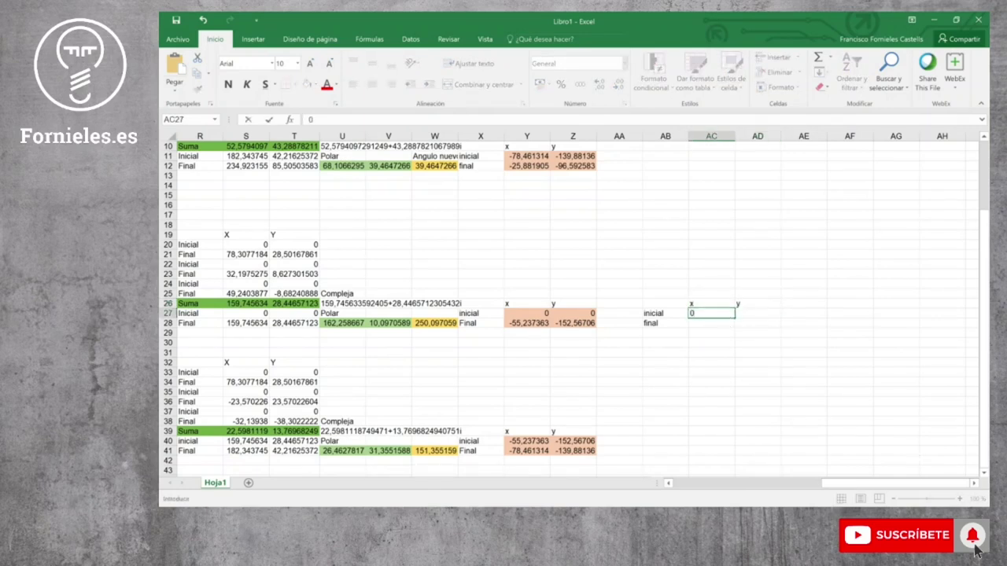
pyautogui.write('0')
pyautogui.press('Tab')
pyautogui.write('0')
pyautogui.press('Return')
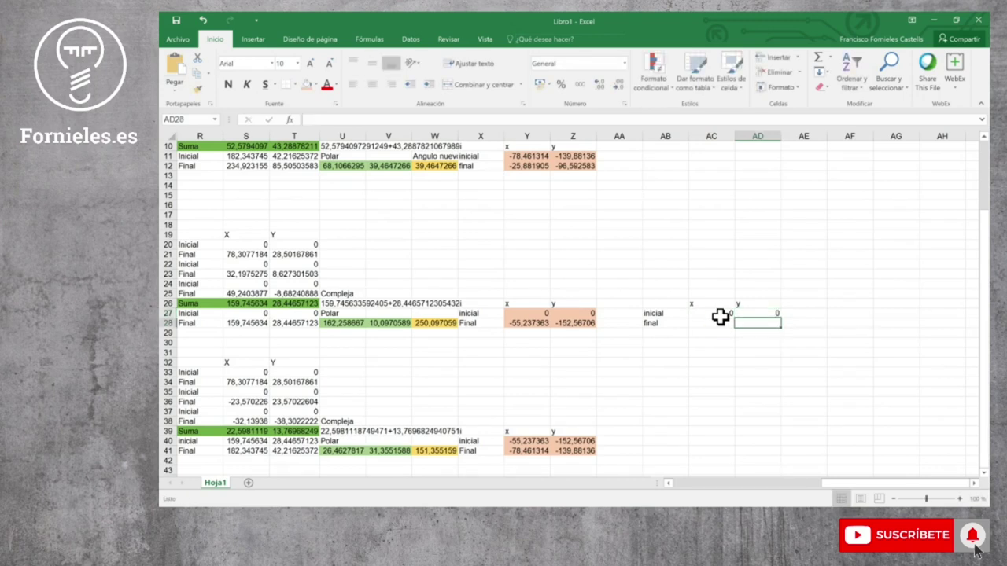
# Label AA27 as the new angle and enter =V28+120 in AA28 (130,097059), filled orange
pyautogui.click(718, 322)
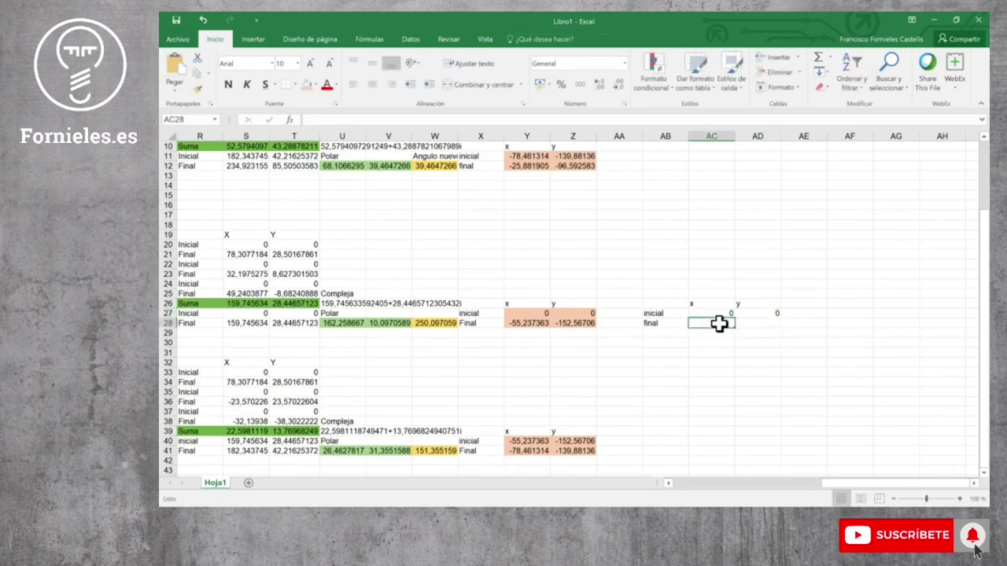
pyautogui.click(634, 322)
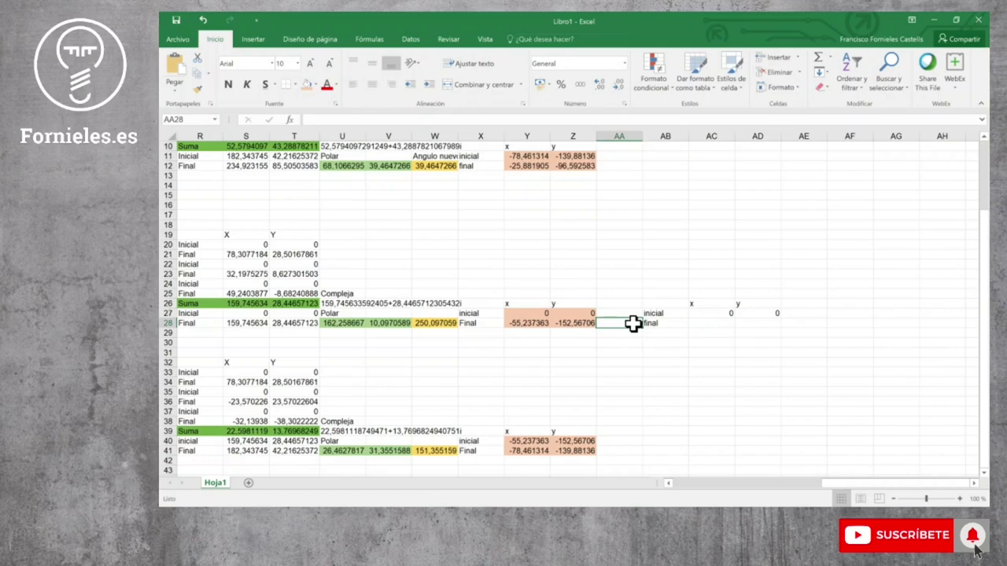
pyautogui.click(632, 312)
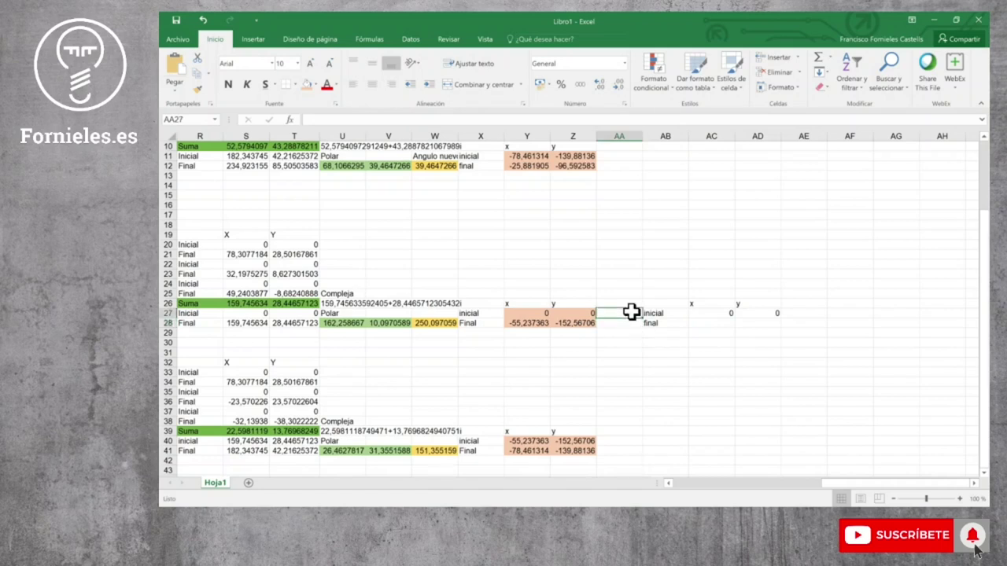
pyautogui.write('angulo')
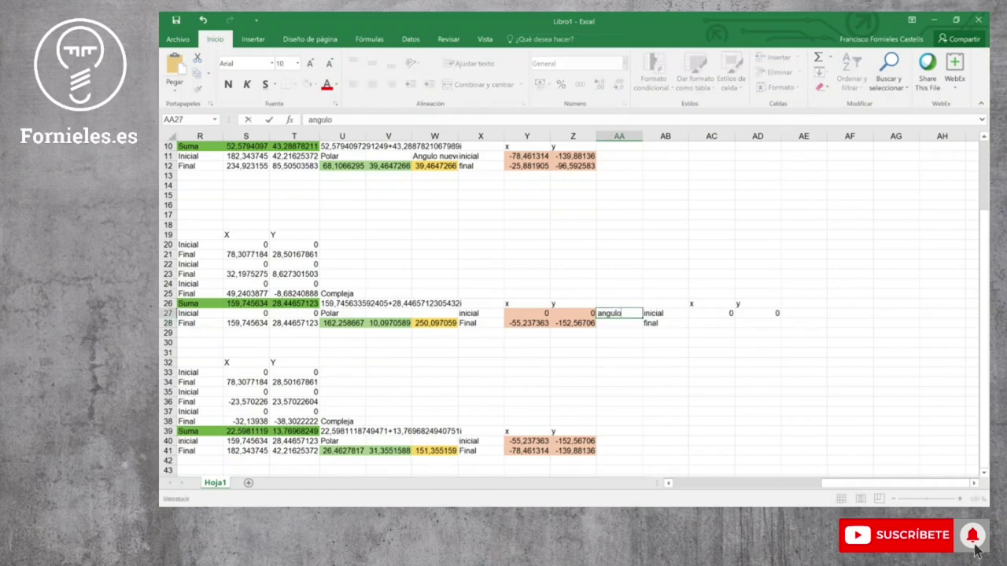
pyautogui.write(' nuevo L')
pyautogui.press('Return')
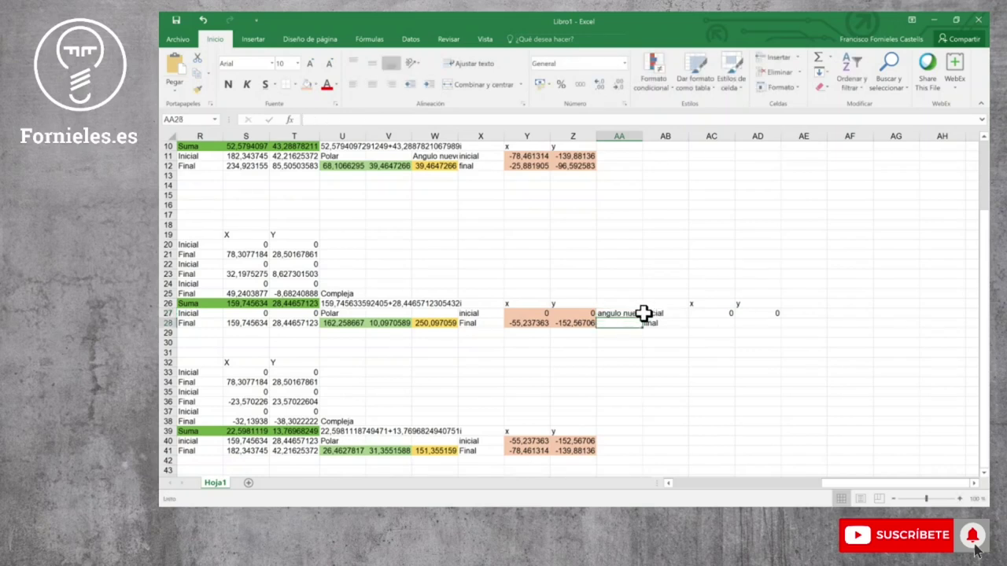
pyautogui.write('=')
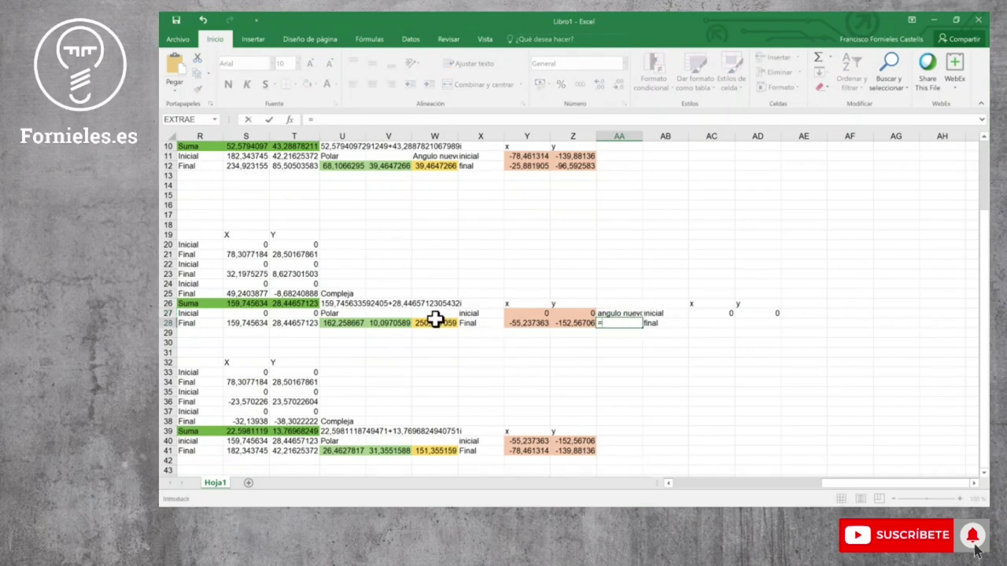
pyautogui.click(388, 325)
pyautogui.write('+120')
pyautogui.press('Return')
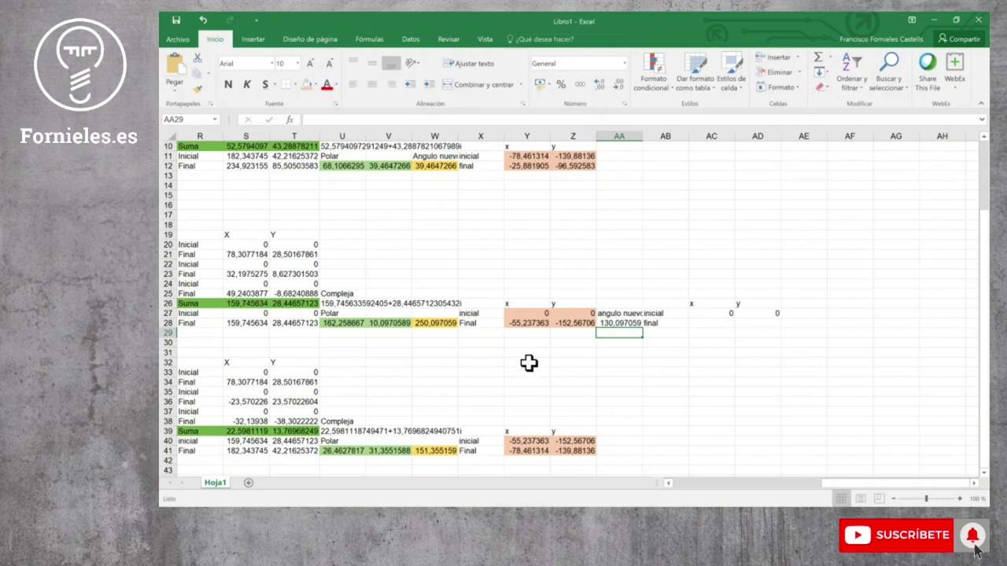
pyautogui.click(615, 323)
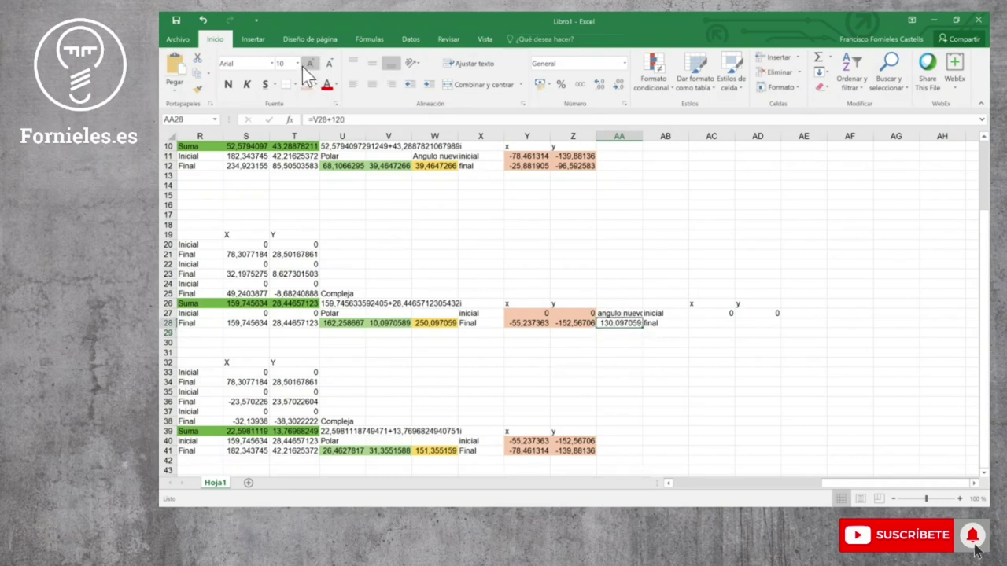
pyautogui.click(315, 84)
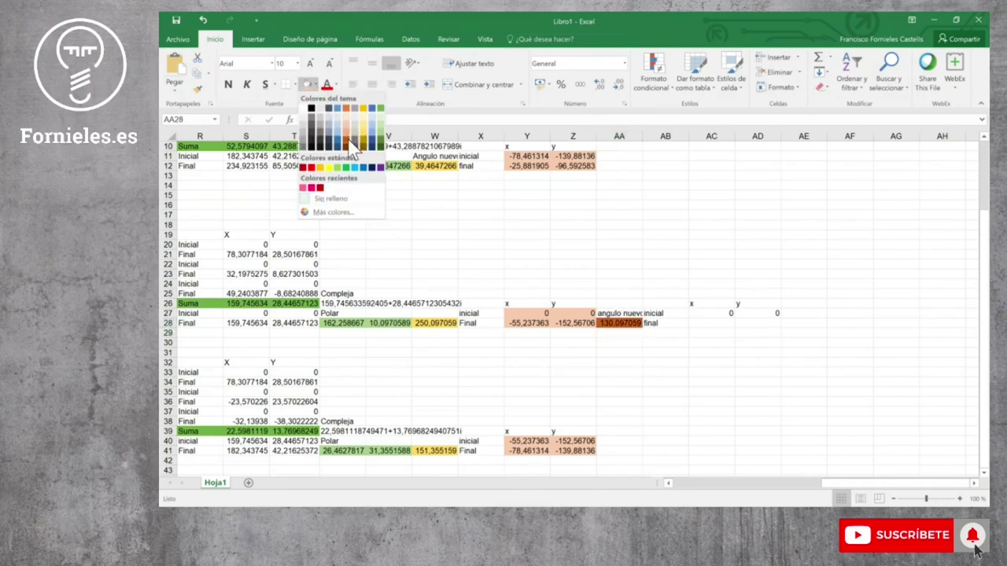
pyautogui.click(350, 138)
pyautogui.click(675, 334)
pyautogui.click(716, 323)
pyautogui.write('=')
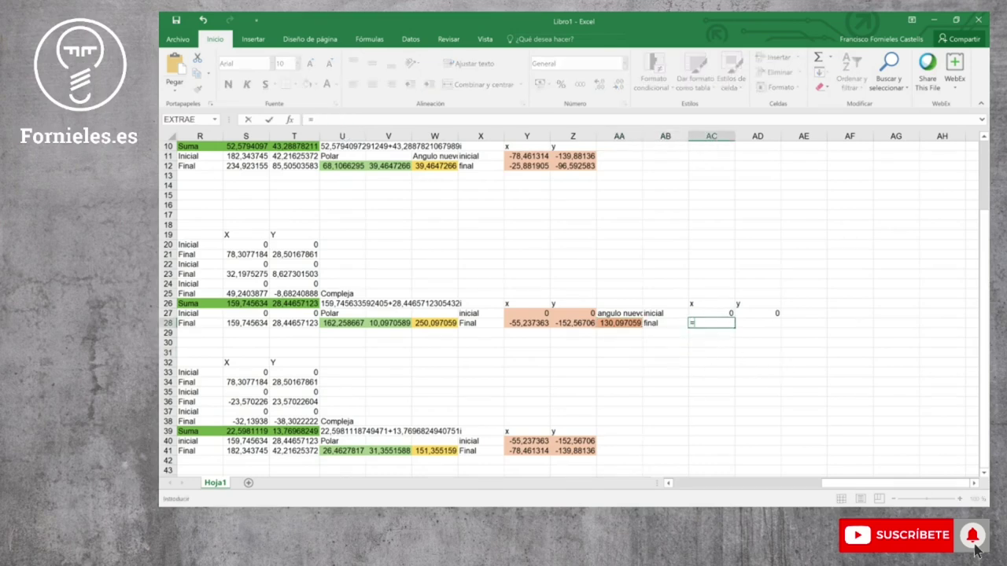
# Compute final x =U28*cos(radianes(AA28)) and y =U28*seno(radianes(AA28)): -104,50827 and 124,120491
pyautogui.click(348, 324)
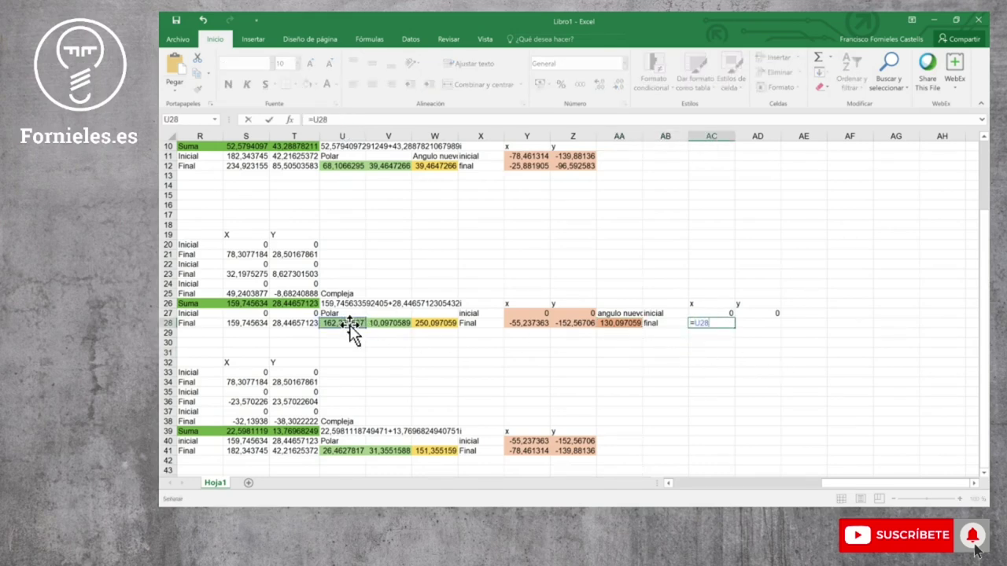
pyautogui.write('*cos')
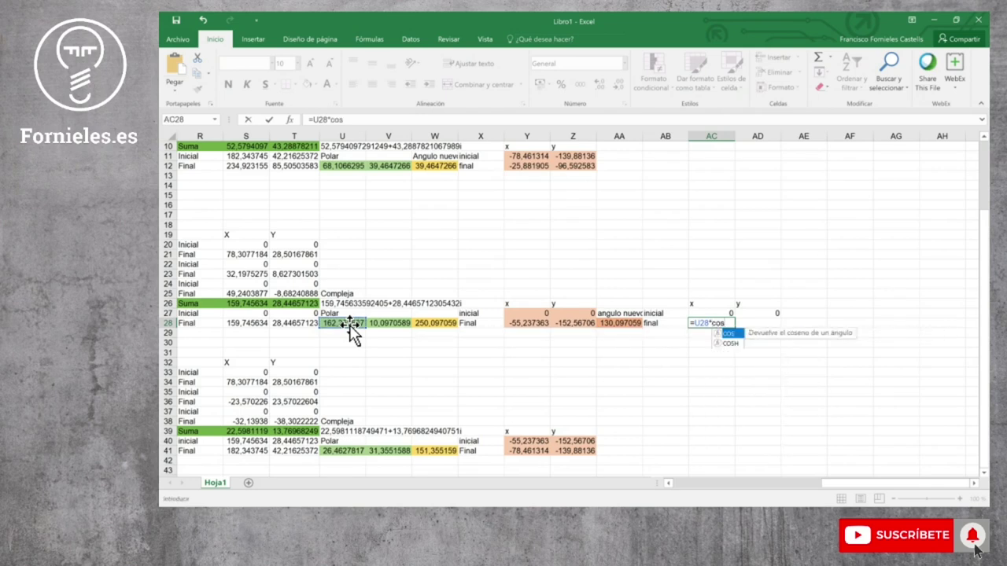
pyautogui.write('(radianes(')
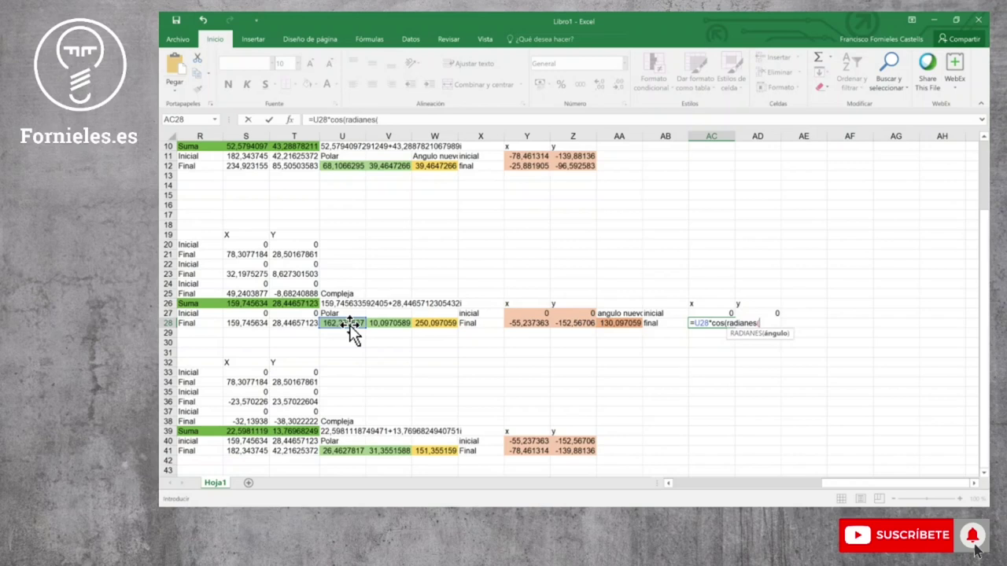
pyautogui.click(619, 323)
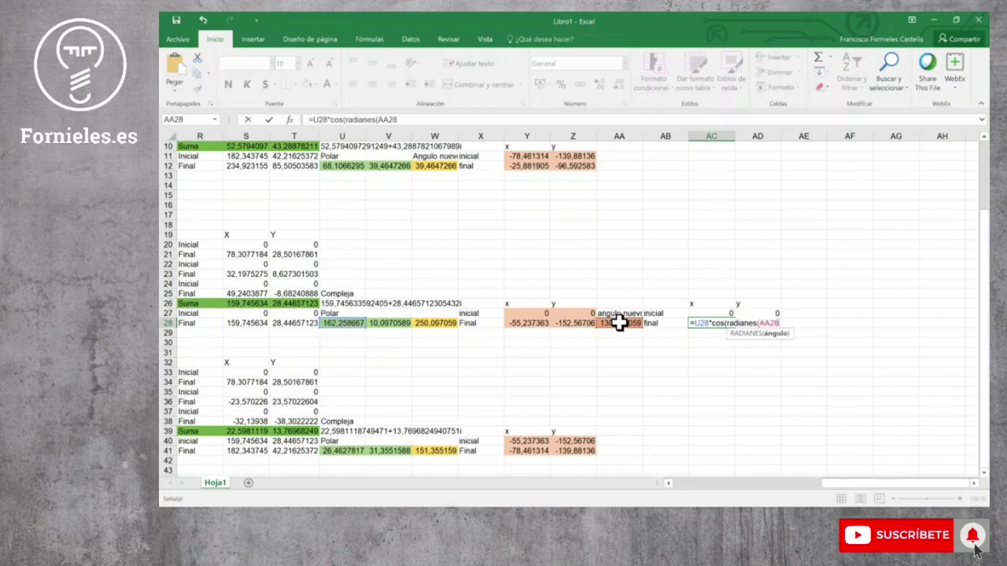
pyautogui.write('))')
pyautogui.press('Return')
pyautogui.click(763, 325)
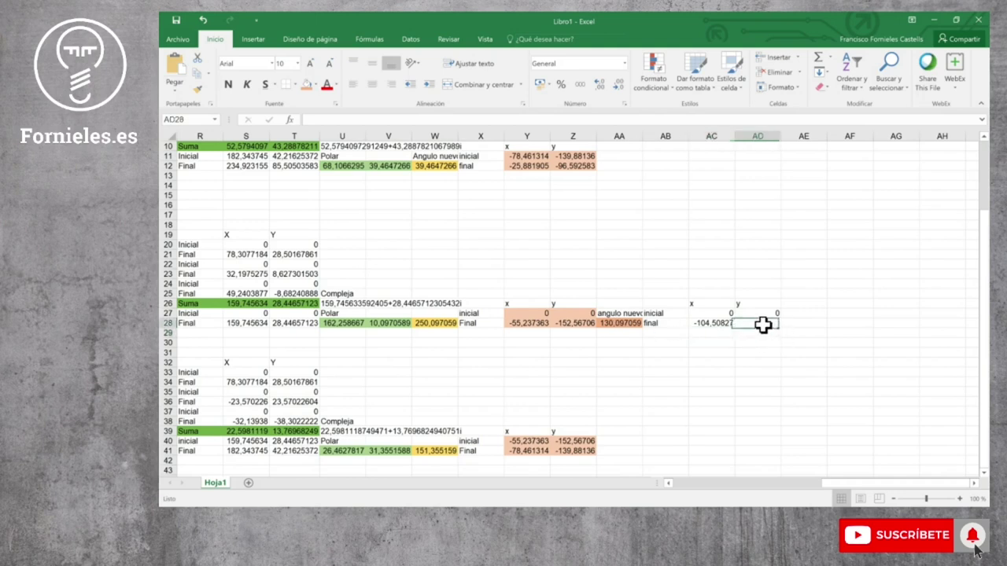
pyautogui.write('=')
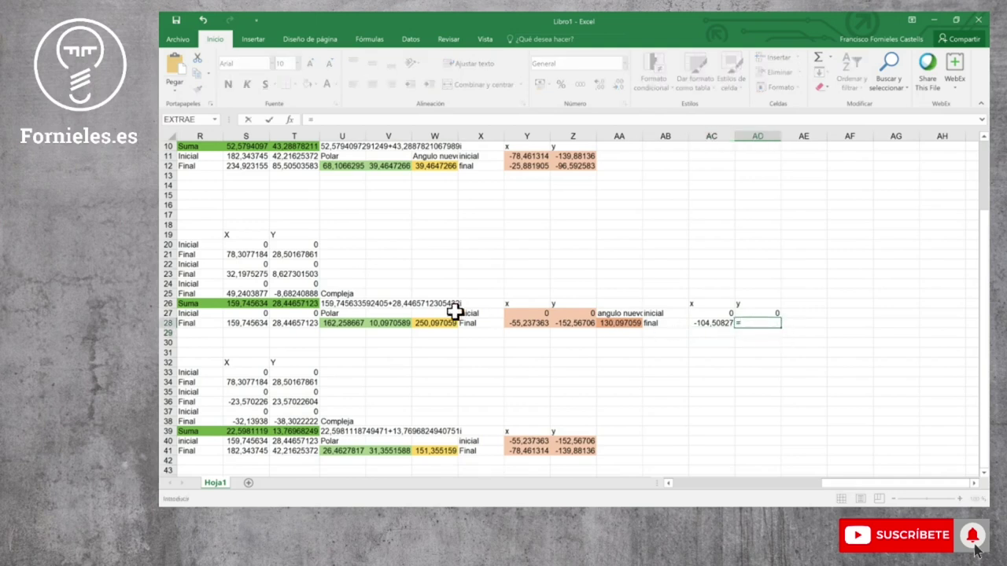
pyautogui.click(343, 321)
pyautogui.write('*')
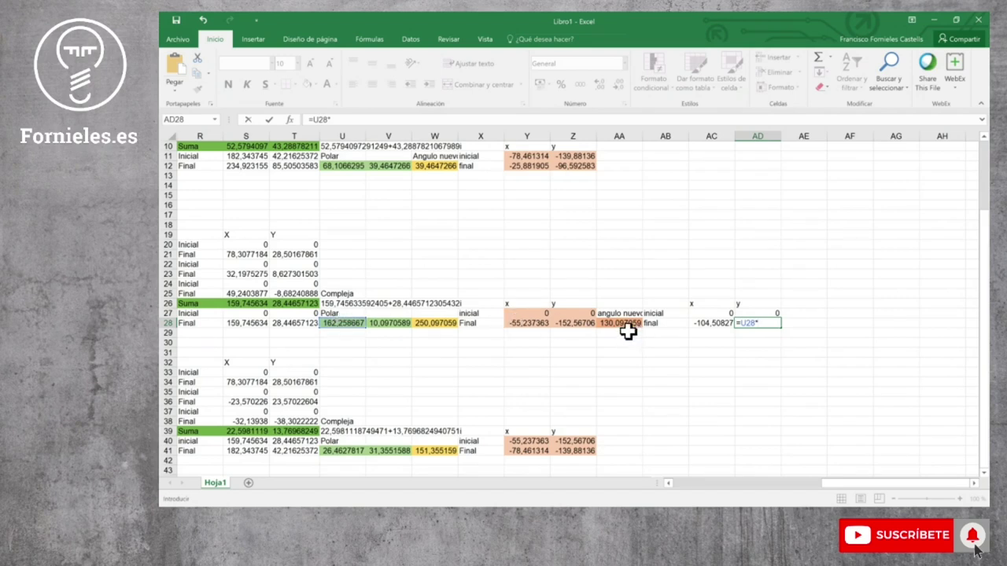
pyautogui.write('seno')
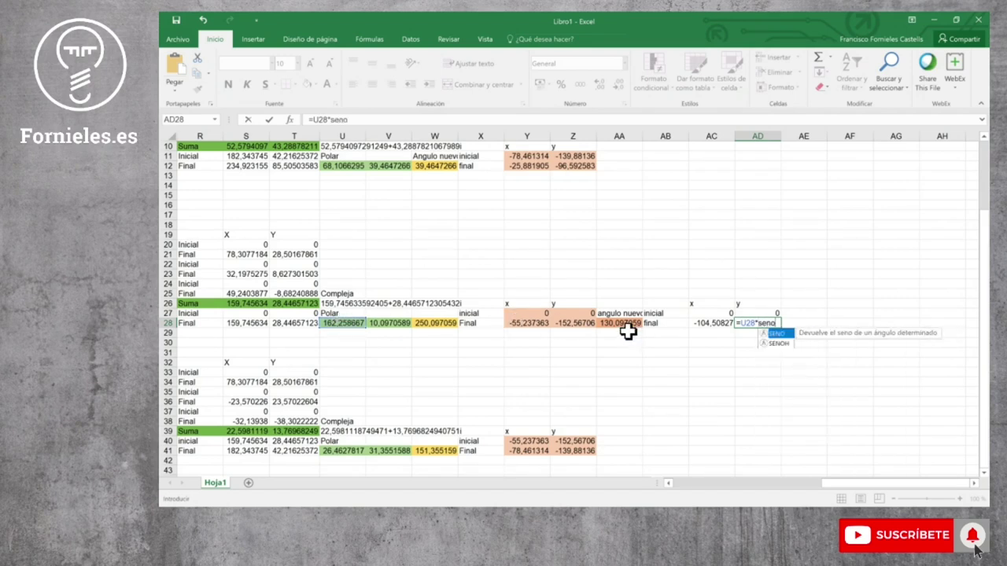
pyautogui.write('(radianes')
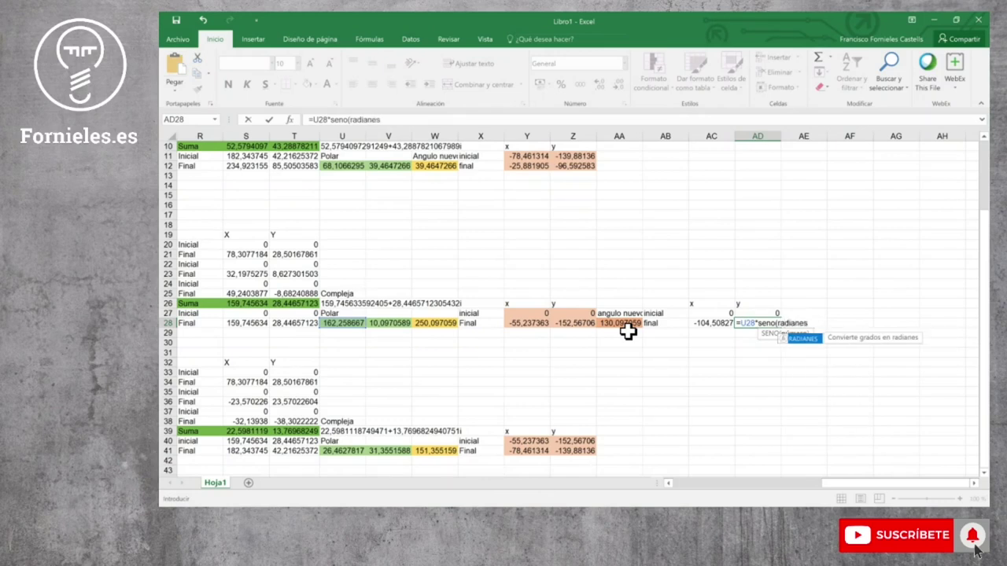
pyautogui.write('(')
pyautogui.click(629, 322)
pyautogui.write(')')
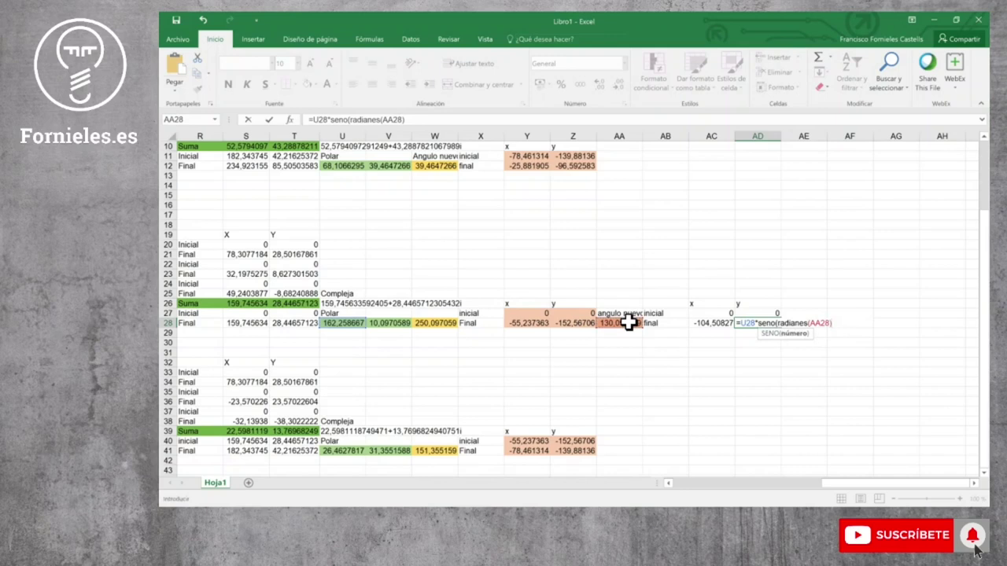
pyautogui.write(')')
pyautogui.press('Return')
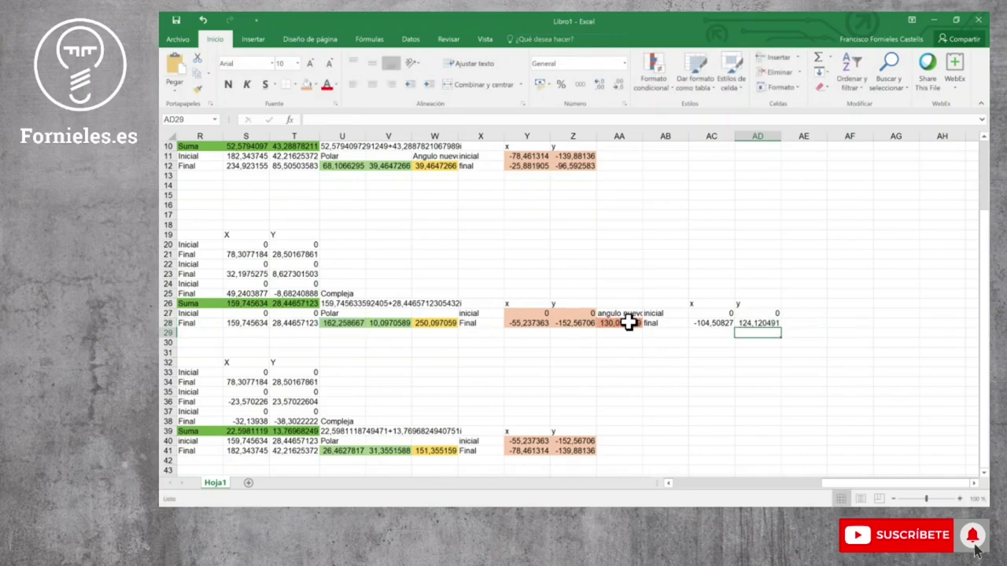
# Shade the x/y coordinate block AC27:AD28 light blue
pyautogui.click(717, 313)
pyautogui.moveTo(718, 313); pyautogui.dragTo(753, 323)
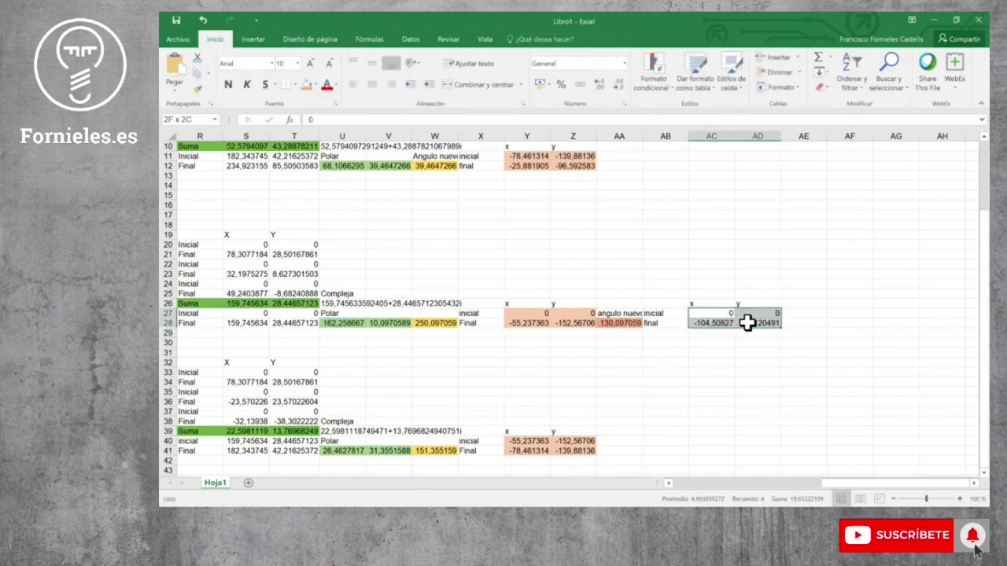
pyautogui.click(314, 84)
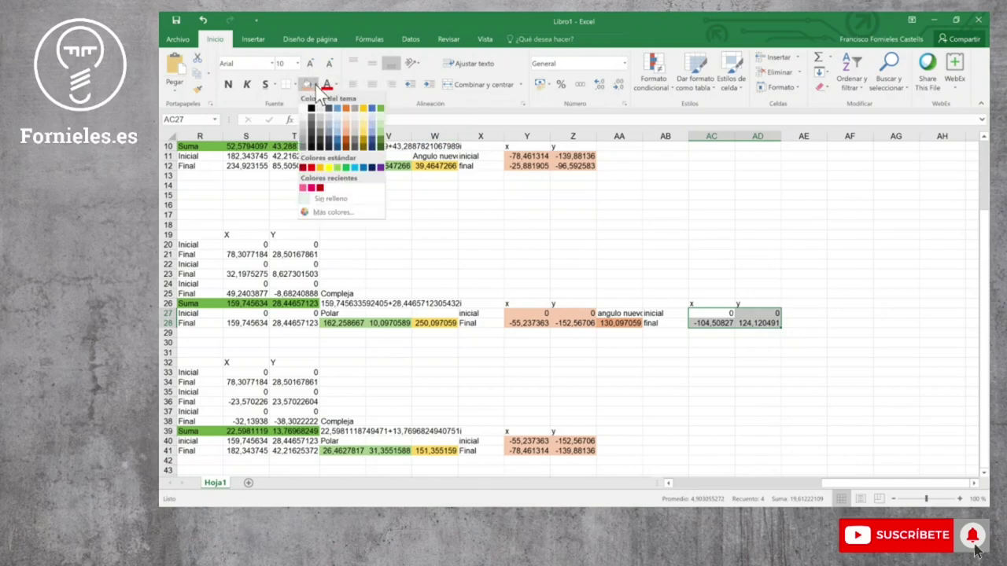
pyautogui.click(371, 135)
pyautogui.click(753, 449)
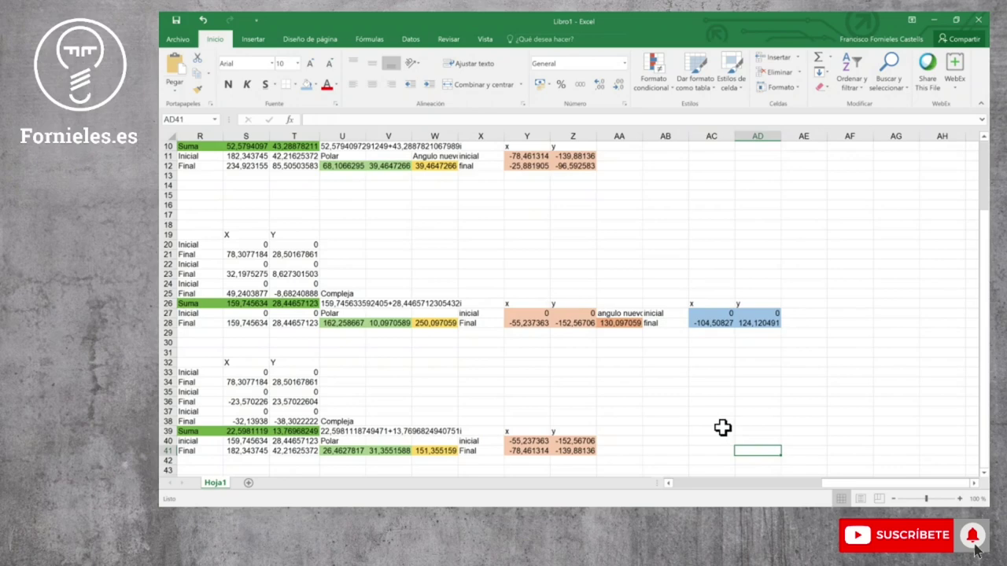
pyautogui.scroll(-2, 720, 424)
pyautogui.click(616, 381)
# Label AA40 'angulo nuevo L3' and enter =V41+240 in AA41
pyautogui.write('angulo nuevo')
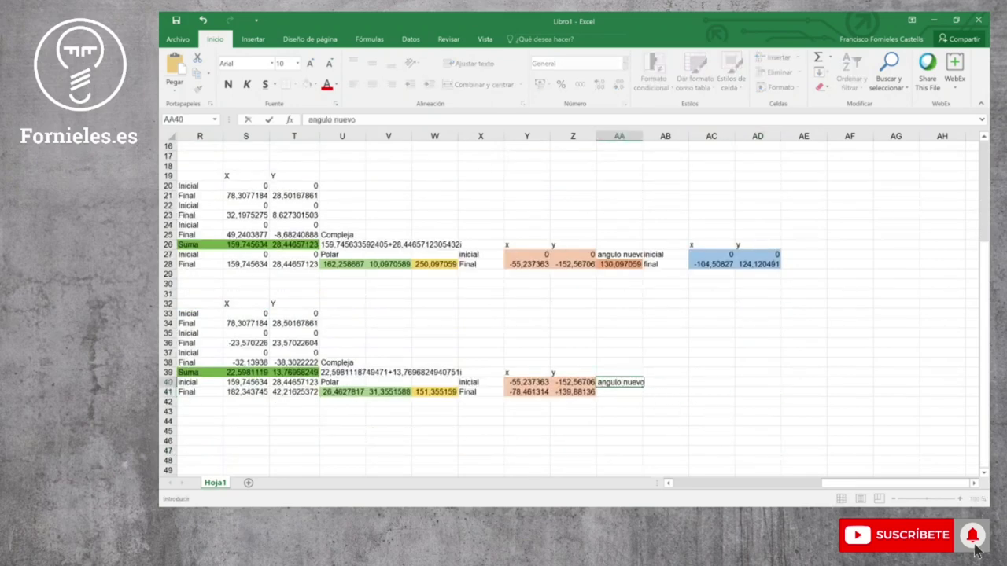
pyautogui.write(' L3')
pyautogui.press('Return')
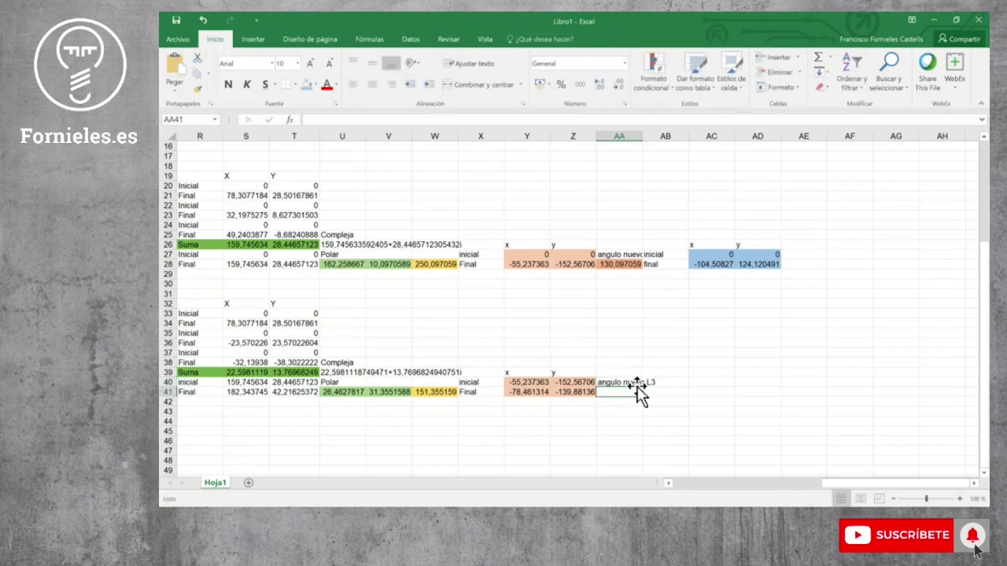
pyautogui.write('=')
pyautogui.click(381, 394)
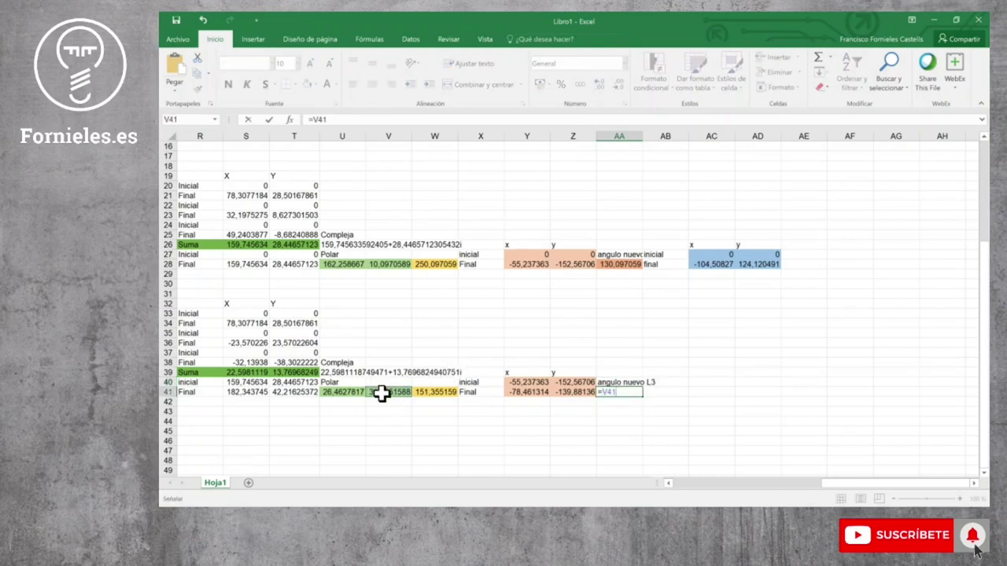
pyautogui.write('+240')
pyautogui.press('Return')
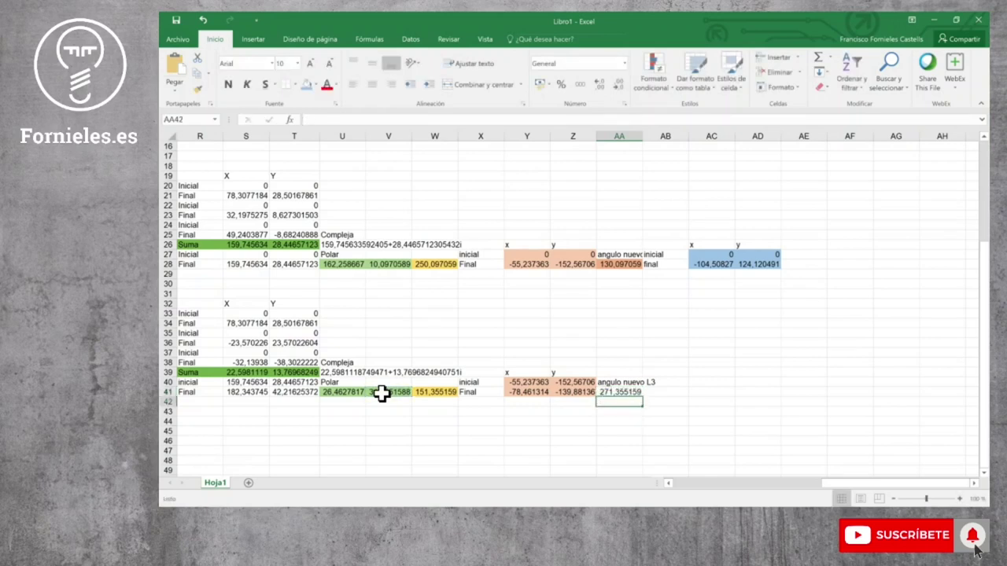
# Shade AA41 (271,355159) with a light orange fill
pyautogui.click(620, 392)
pyautogui.click(312, 86)
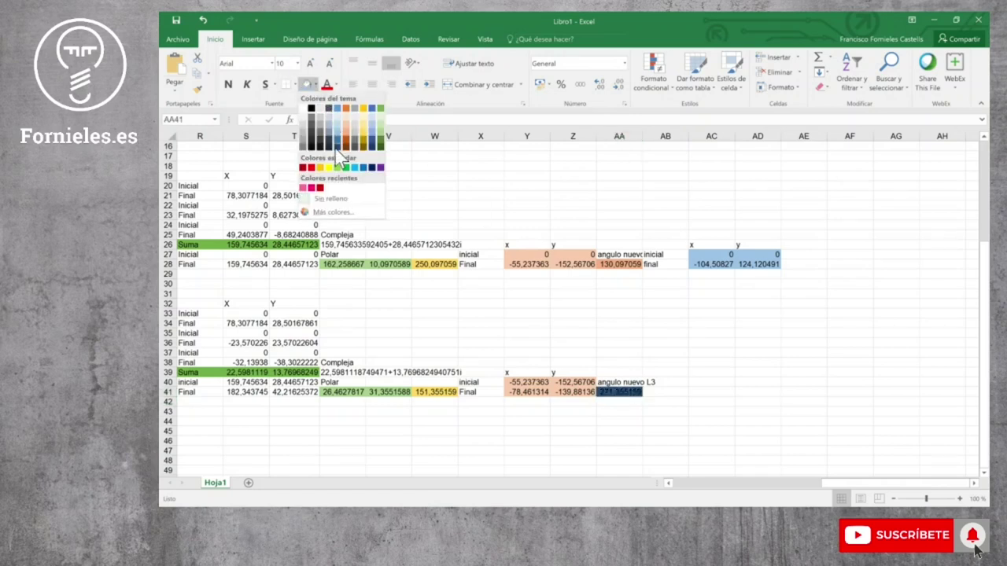
pyautogui.click(349, 152)
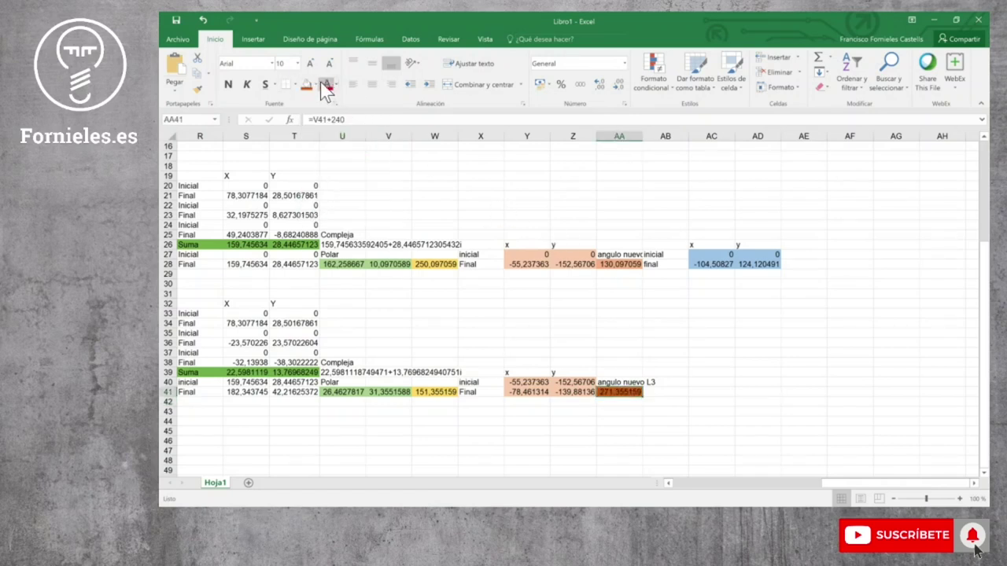
pyautogui.click(315, 85)
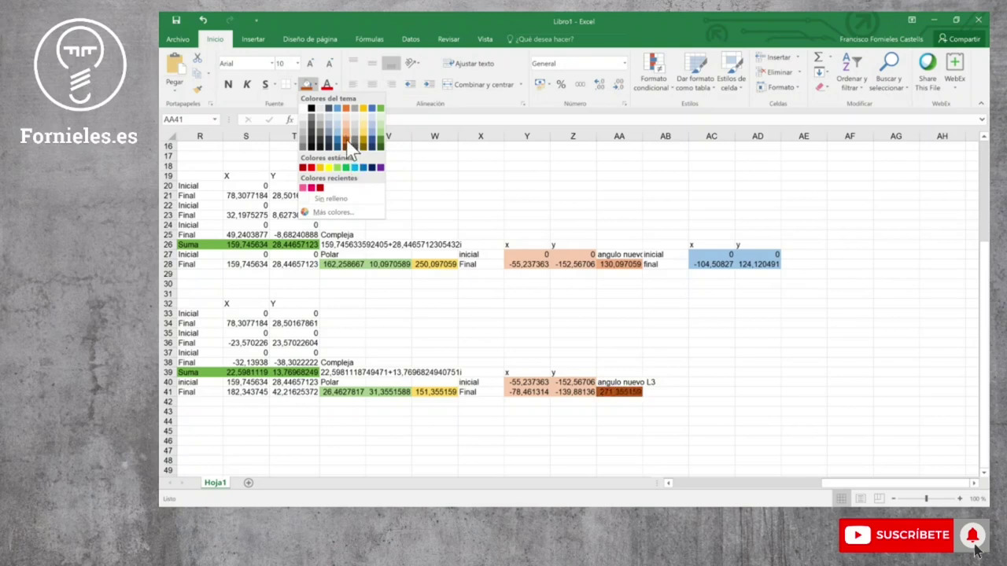
pyautogui.click(346, 122)
pyautogui.click(718, 364)
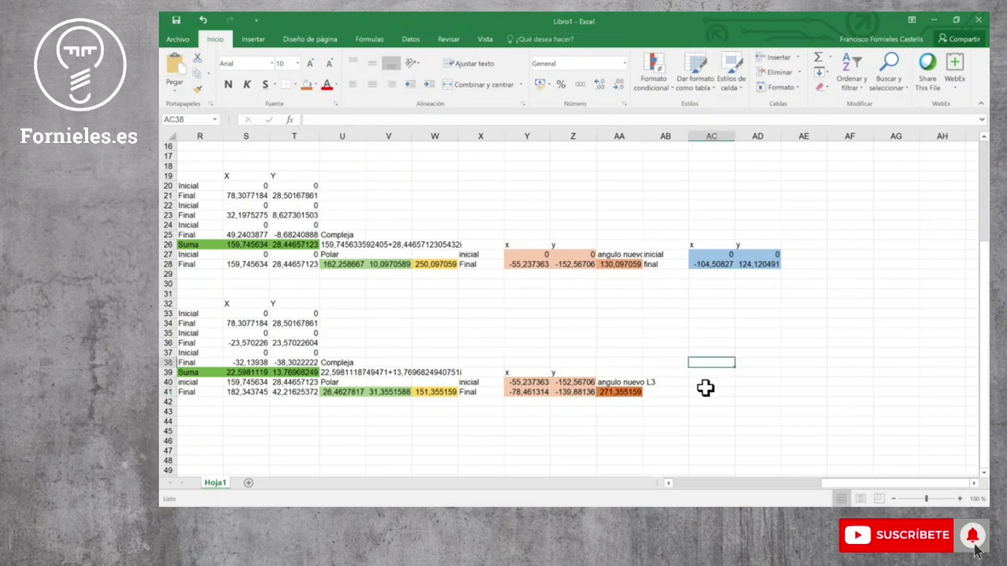
pyautogui.click(676, 382)
# Add row labels 'inicial' and 'Final' and column headers 'x' and 'y' for the L3 table
pyautogui.write('inicial')
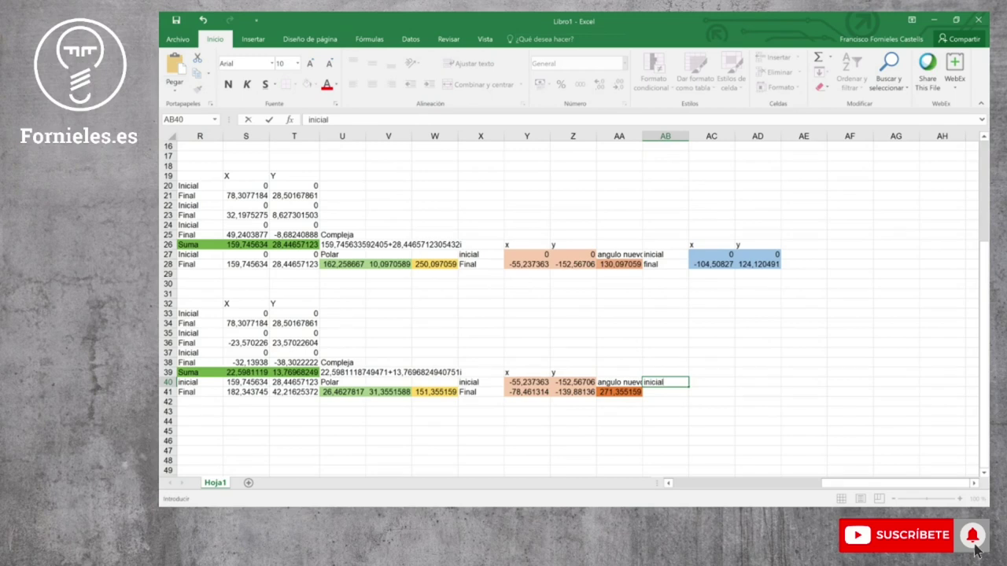
pyautogui.press('Return')
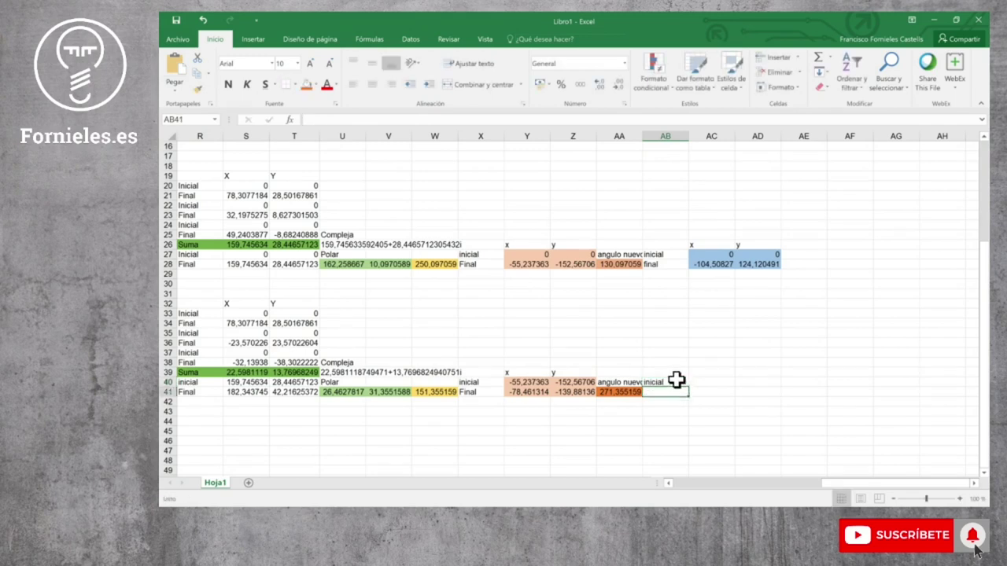
pyautogui.write('Fia')
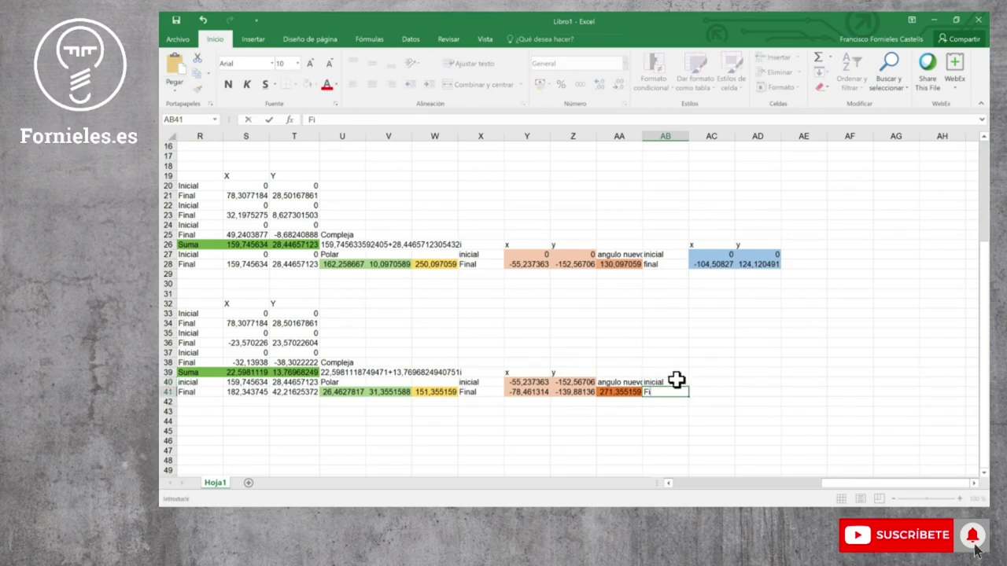
pyautogui.press('Return')
pyautogui.click(703, 372)
pyautogui.write('x')
pyautogui.click(766, 373)
pyautogui.write('y')
# Set the starting point AC40:AD40 by linking to the previous endpoint in AC28:AD28
pyautogui.click(715, 384)
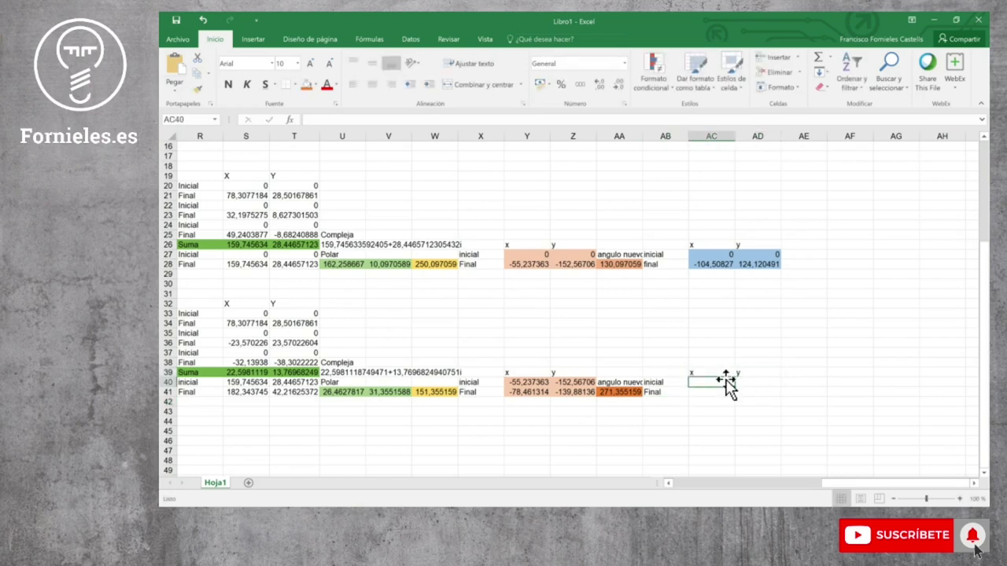
pyautogui.write('=')
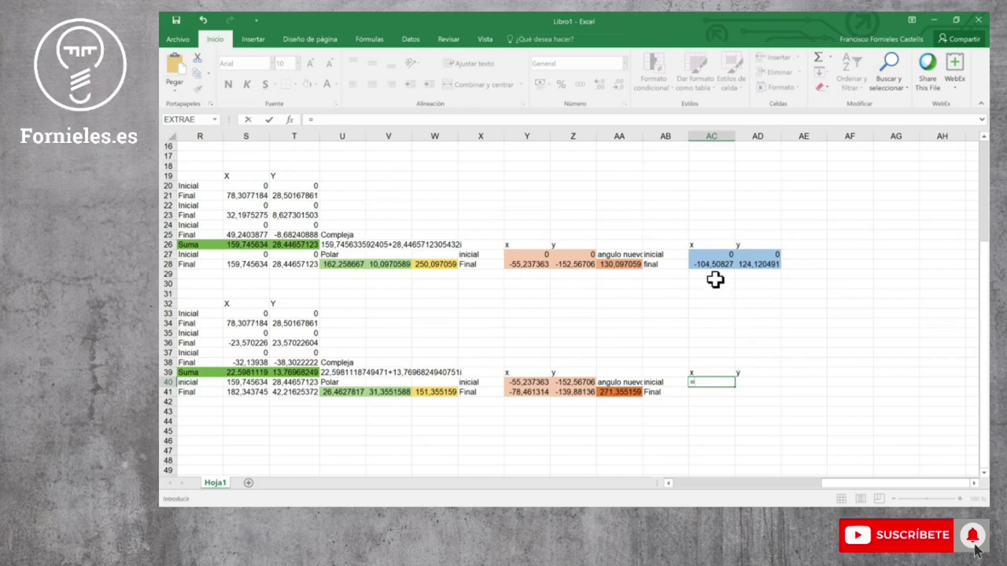
pyautogui.click(710, 264)
pyautogui.press('Return')
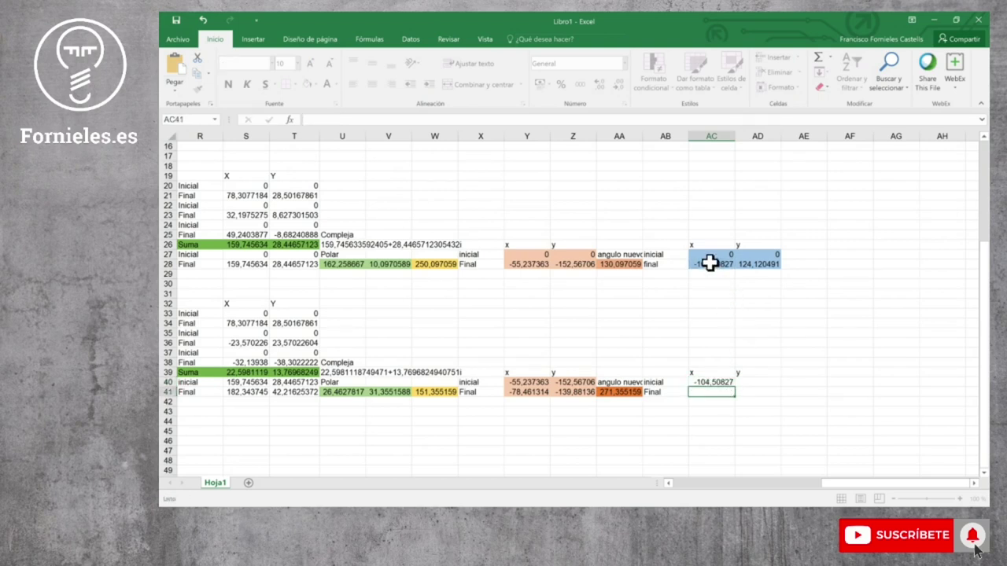
pyautogui.click(734, 384)
pyautogui.moveTo(738, 387); pyautogui.dragTo(759, 385)
# Enter the final x in AC41 as =U41*COS(RADIANES(AA41))+AC40
pyautogui.click(723, 393)
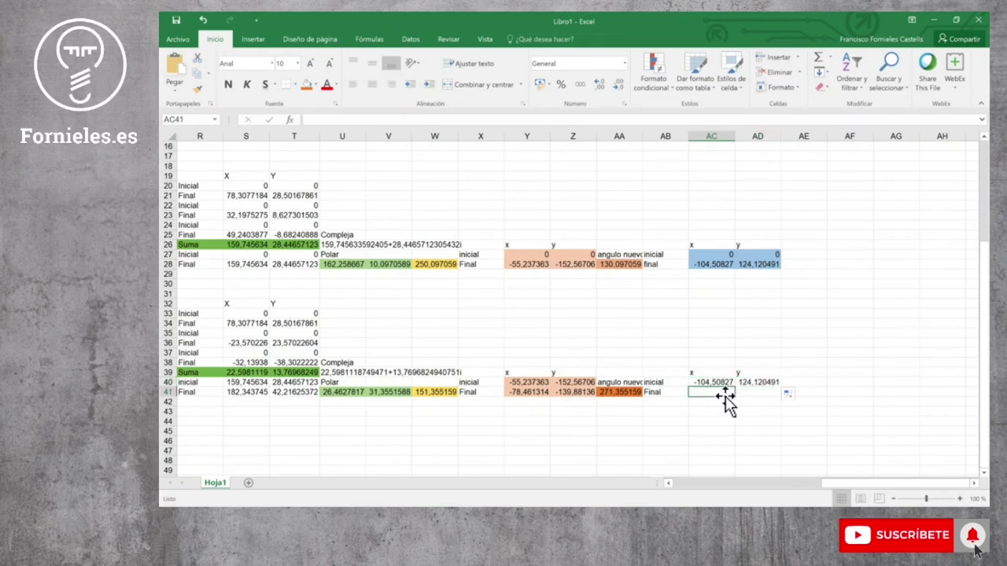
pyautogui.write('=')
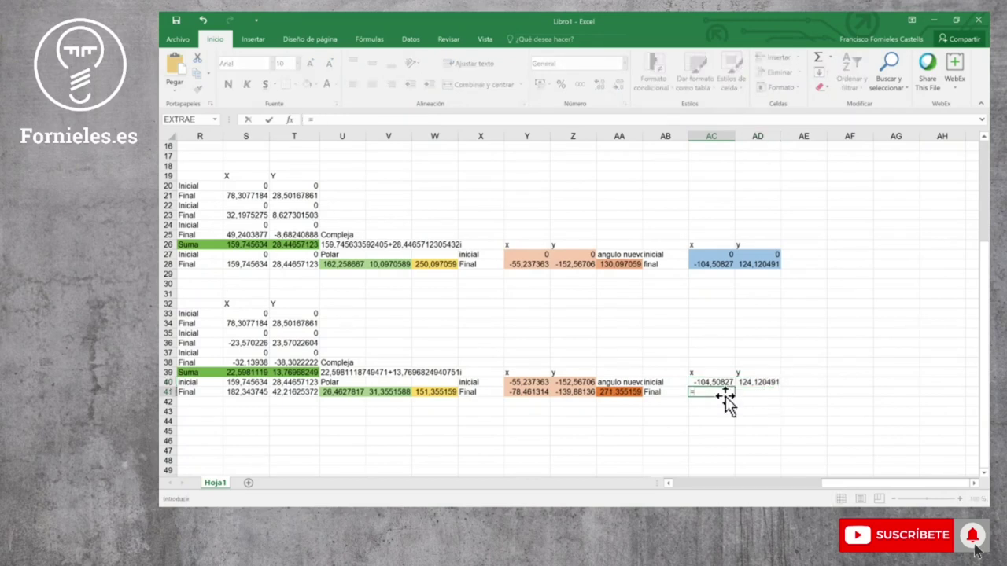
pyautogui.click(340, 391)
pyautogui.write('cos(')
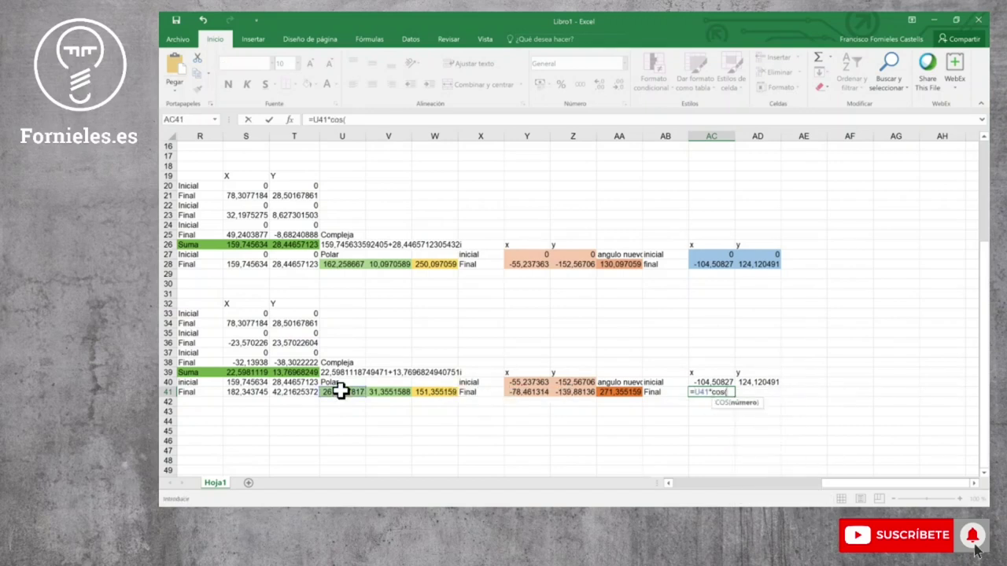
pyautogui.write('radianes')
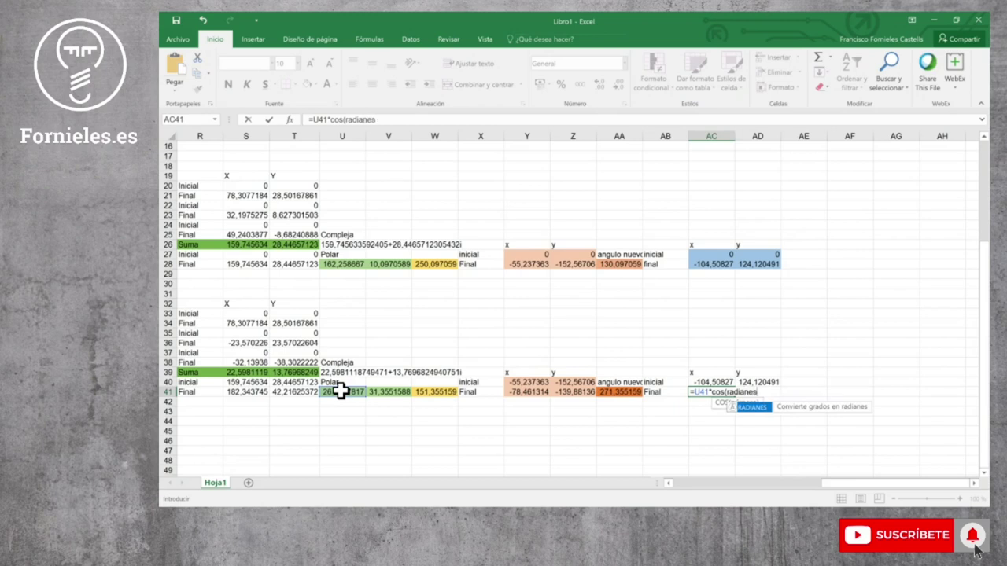
pyautogui.write('(')
pyautogui.click(621, 392)
pyautogui.write(')')
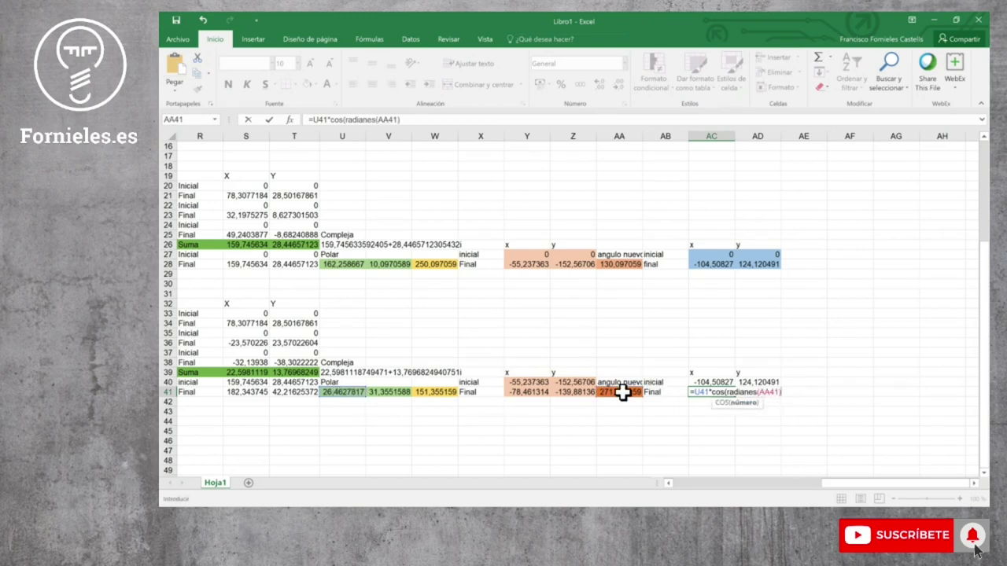
pyautogui.write(')')
pyautogui.click(704, 382)
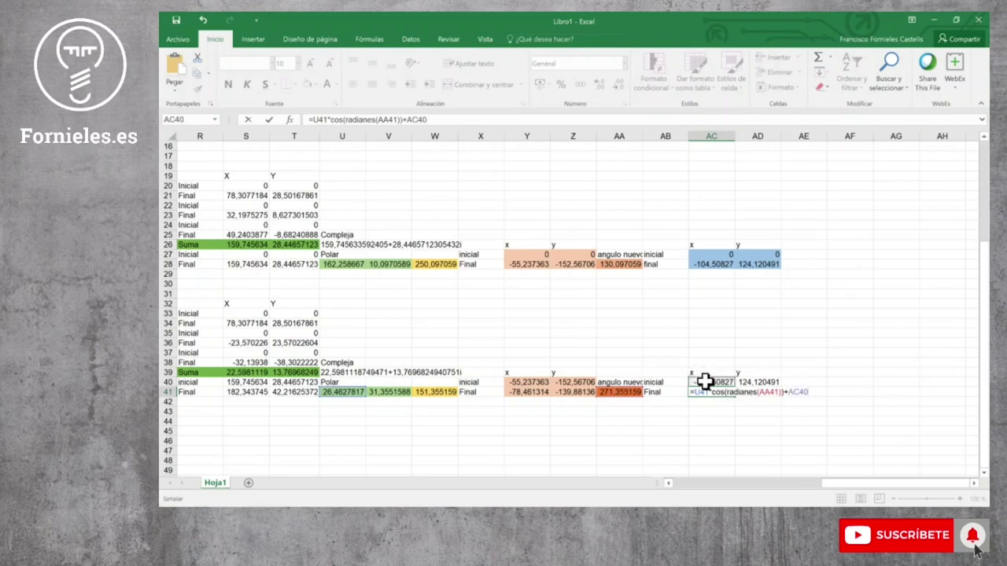
pyautogui.press('Return')
# Enter the final y in AD41 as =U41*SENO(RADIANES(AA41))+AD40
pyautogui.click(759, 392)
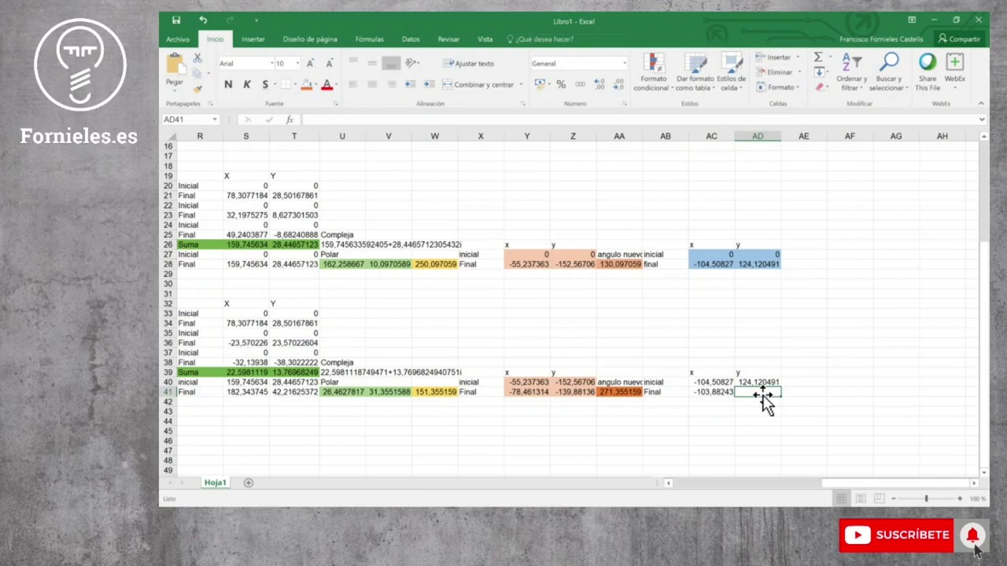
pyautogui.write('=')
pyautogui.click(355, 392)
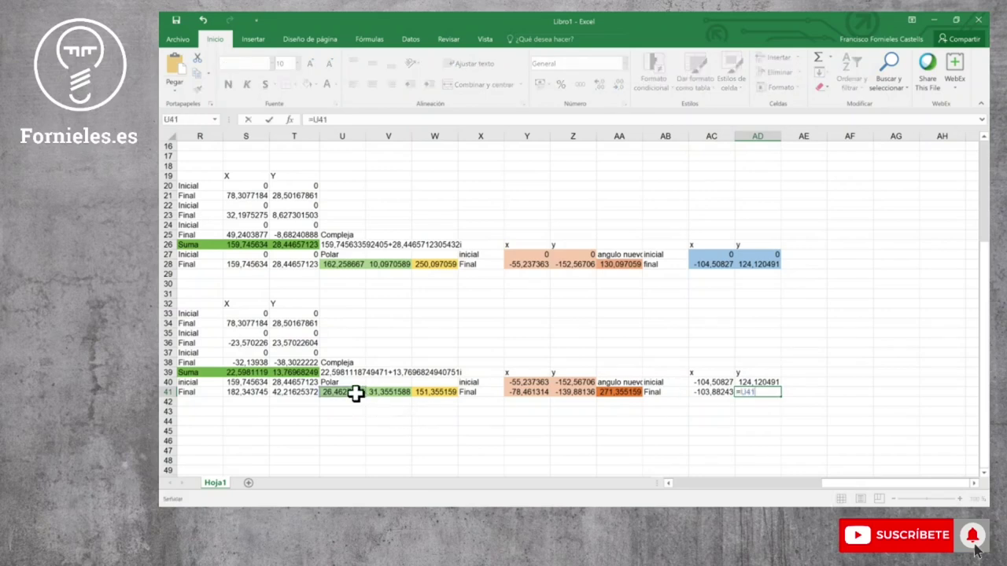
pyautogui.write('*seno')
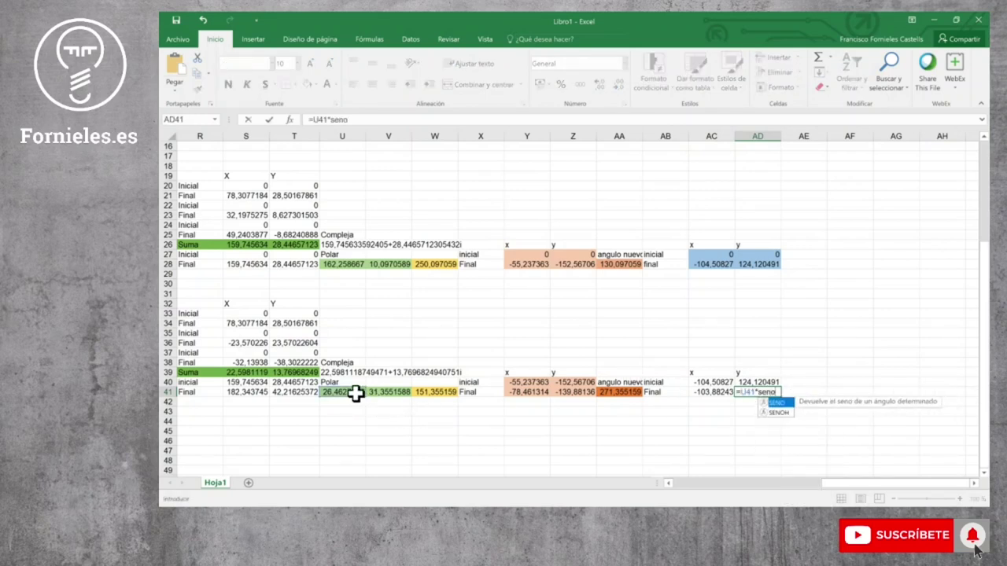
pyautogui.write('(radie')
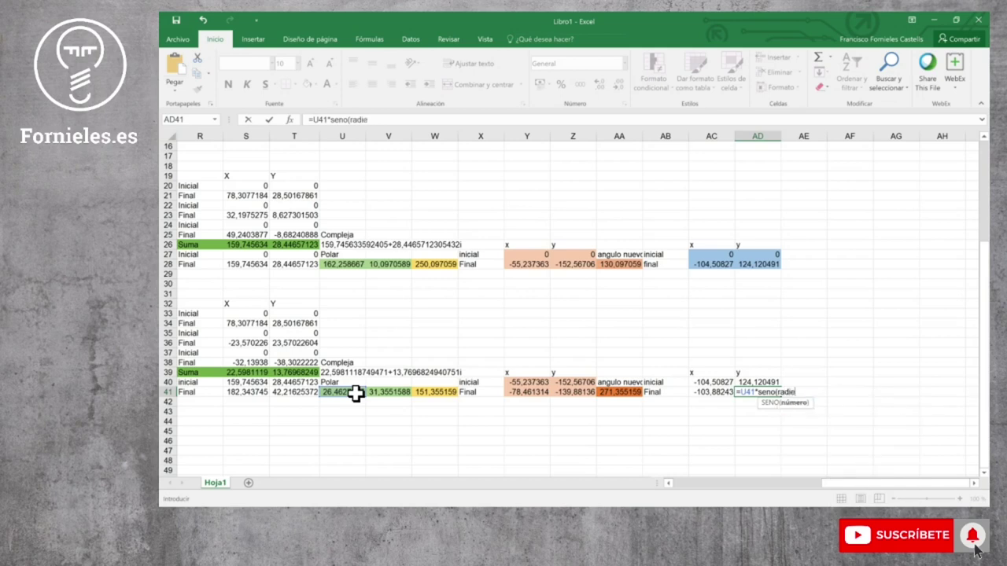
pyautogui.press('BackSpace')
pyautogui.press('BackSpace')
pyautogui.write('nes(')
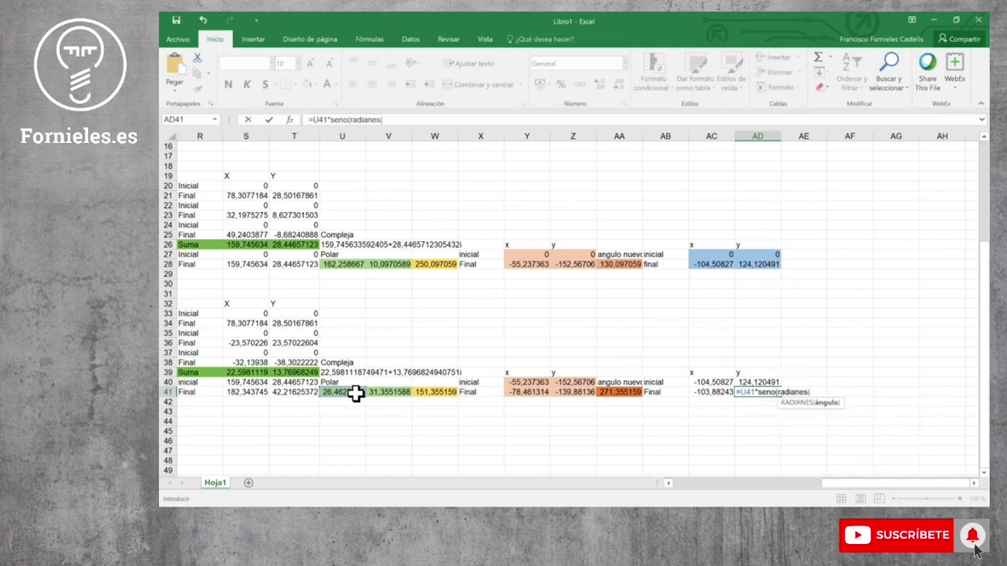
pyautogui.click(638, 391)
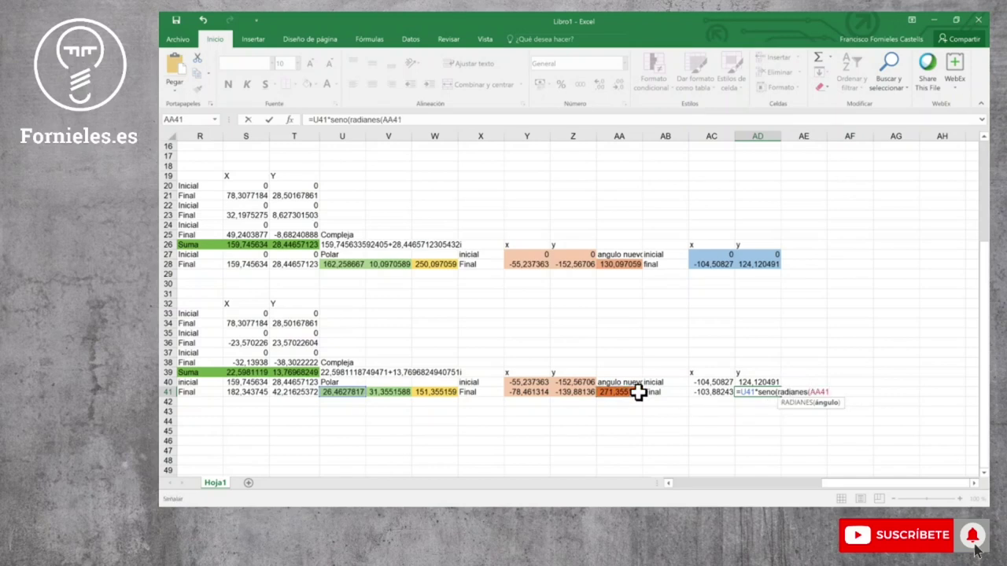
pyautogui.write('))+')
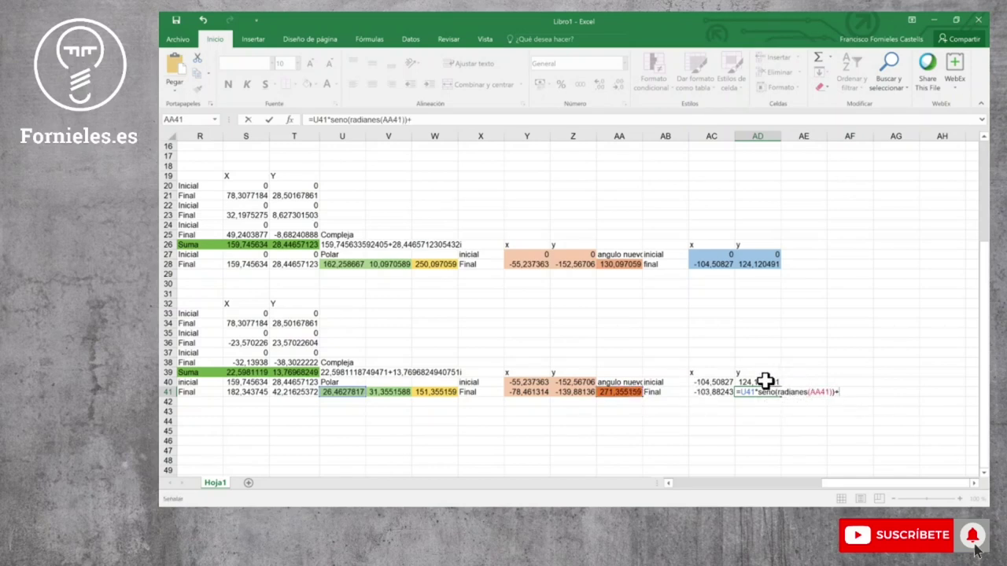
pyautogui.click(765, 382)
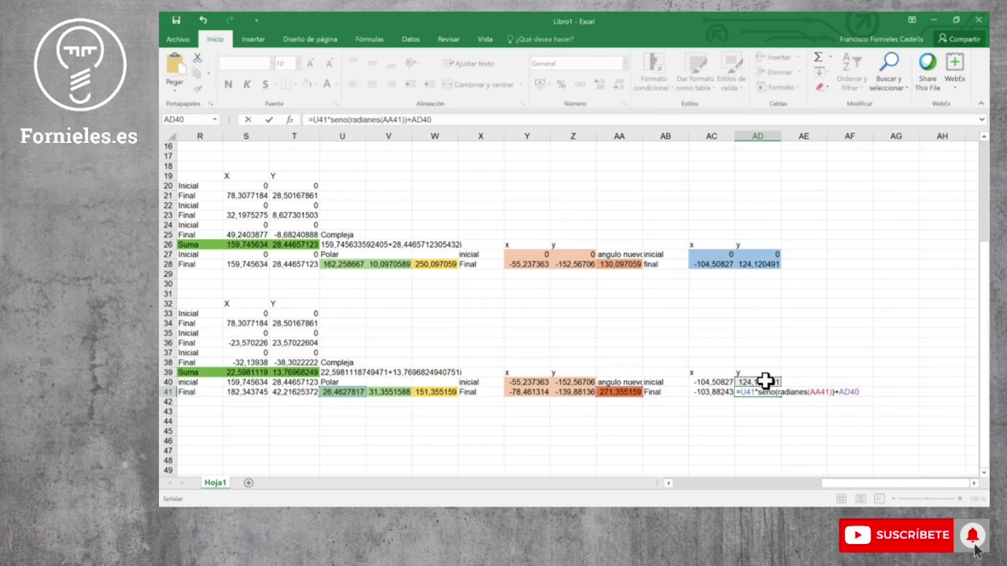
pyautogui.press('Return')
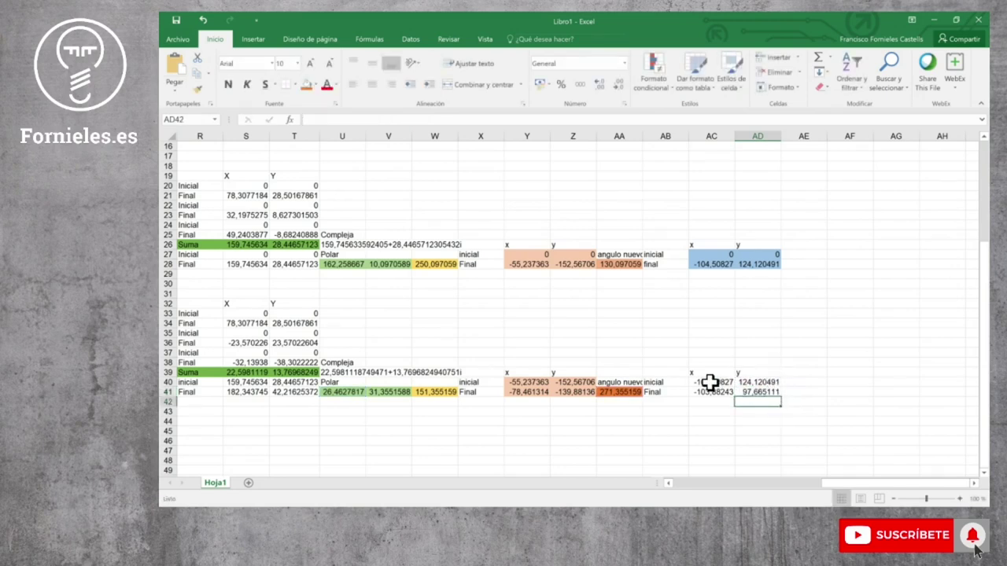
# Fill the L3 coordinates AC40:AD41 blue
pyautogui.moveTo(710, 383); pyautogui.dragTo(747, 383)
pyautogui.click(314, 85)
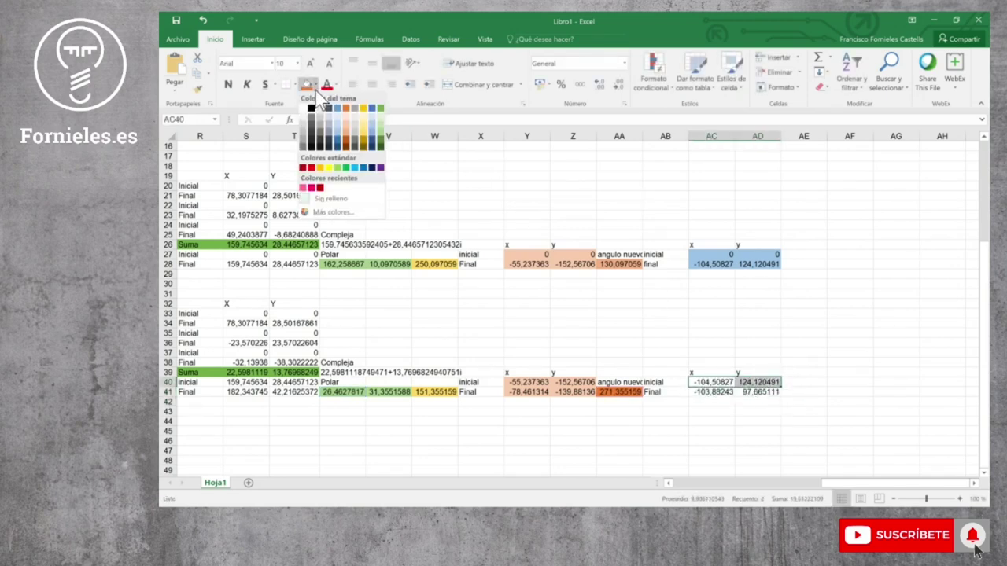
pyautogui.click(338, 133)
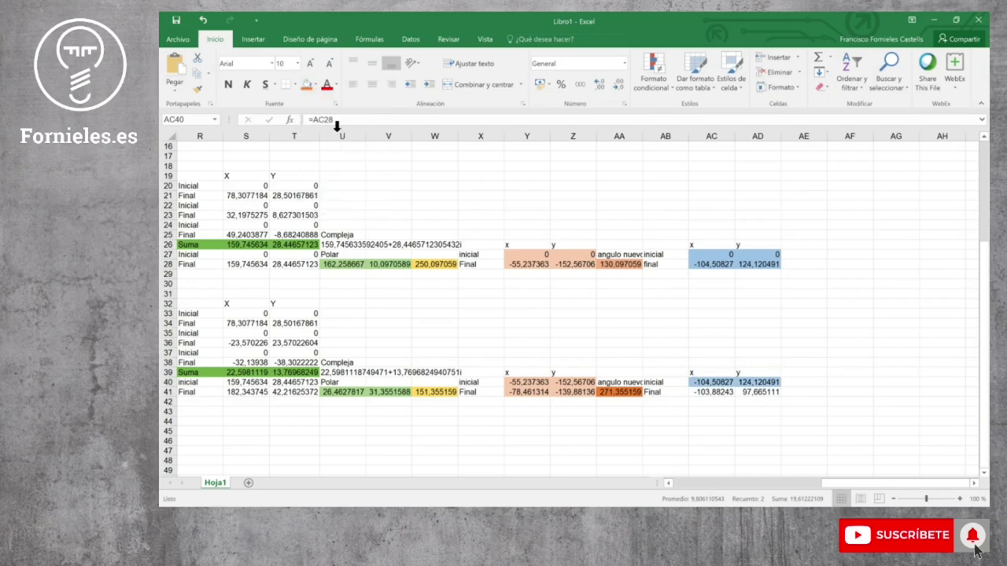
pyautogui.moveTo(760, 392); pyautogui.dragTo(710, 383)
pyautogui.click(308, 85)
pyautogui.scroll(3, 846, 321)
# Label AB11 and AB12 'inicial' and 'Final' for the Linea 3 table
pyautogui.scroll(2, 846, 321)
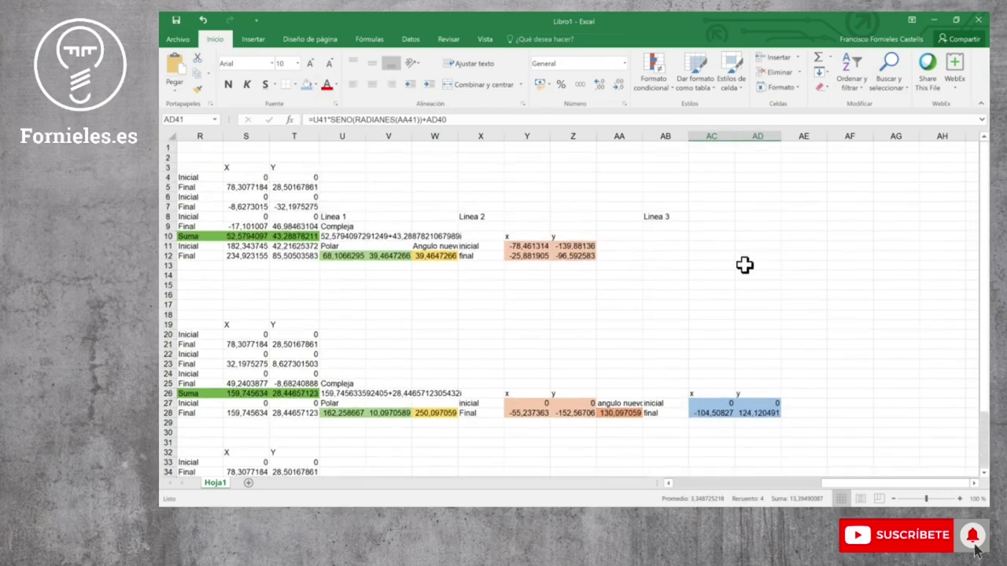
pyautogui.click(668, 244)
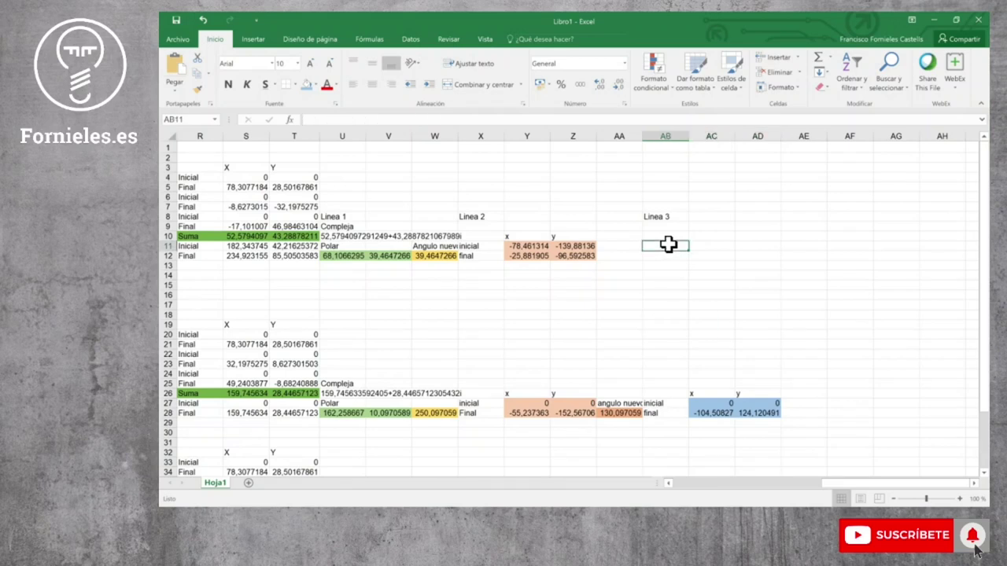
pyautogui.write('inicial')
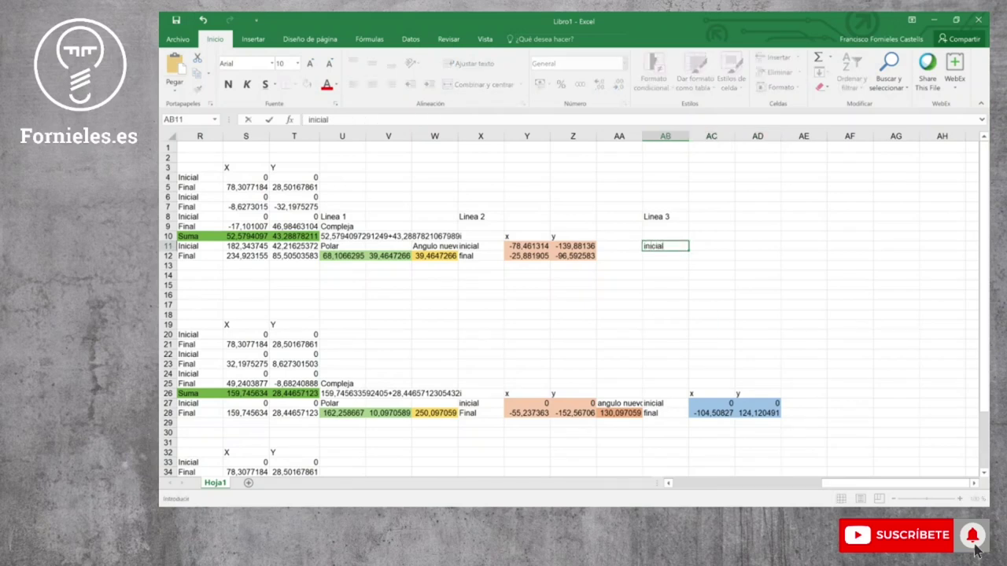
pyautogui.press('Return')
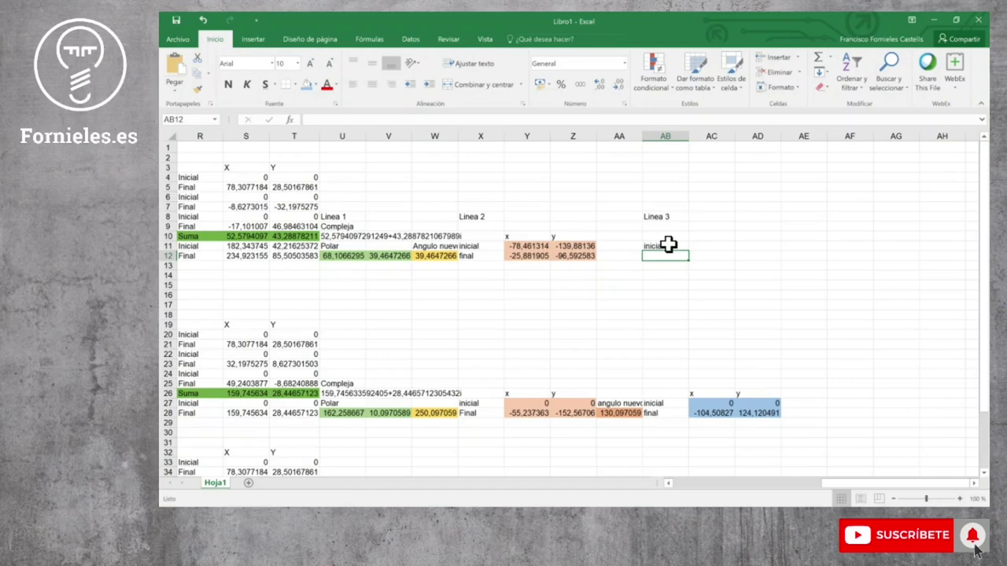
pyautogui.write('Final')
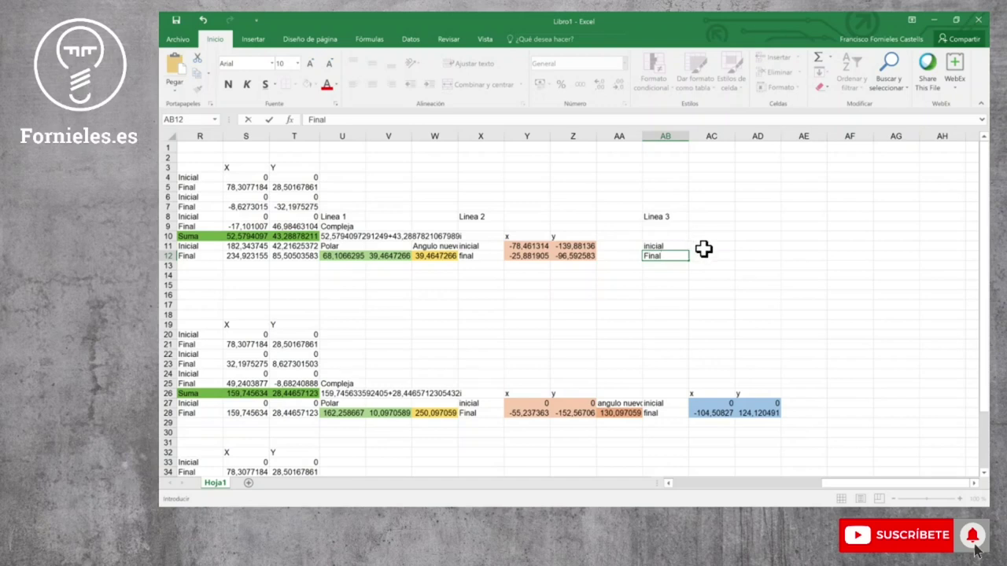
pyautogui.click(700, 245)
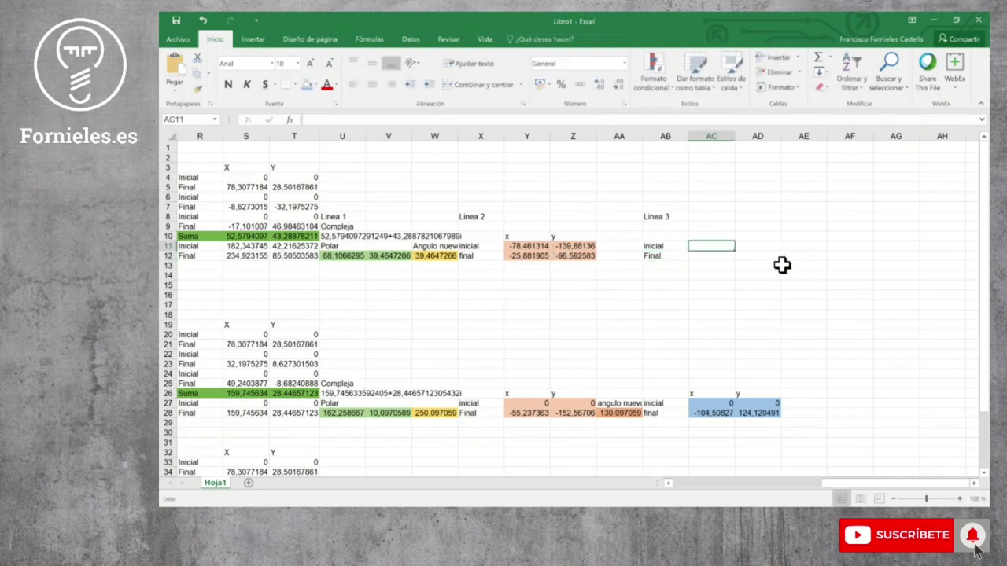
# Link AC11:AD11 to the endpoint in AC41:AD41 and add 'x' and 'y' headers in AC10:AD10
pyautogui.write('=')
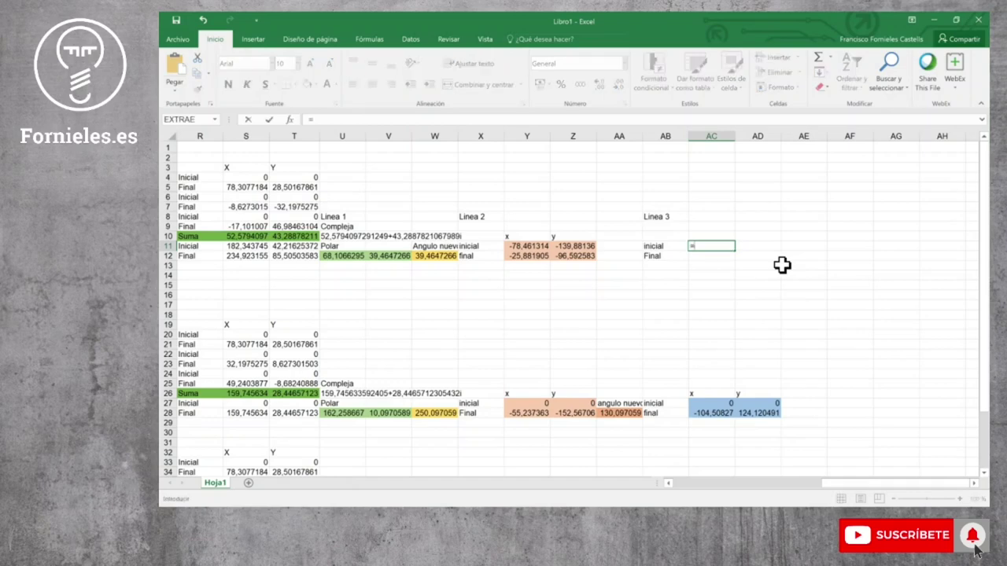
pyautogui.scroll(-4, 879, 422)
pyautogui.click(711, 421)
pyautogui.press('Return')
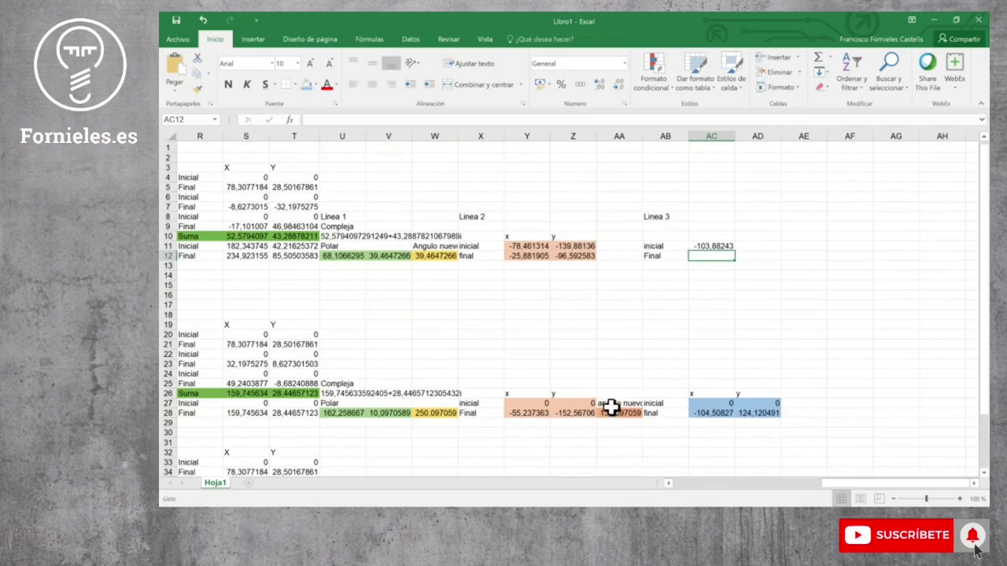
pyautogui.click(724, 247)
pyautogui.moveTo(734, 250); pyautogui.dragTo(767, 250)
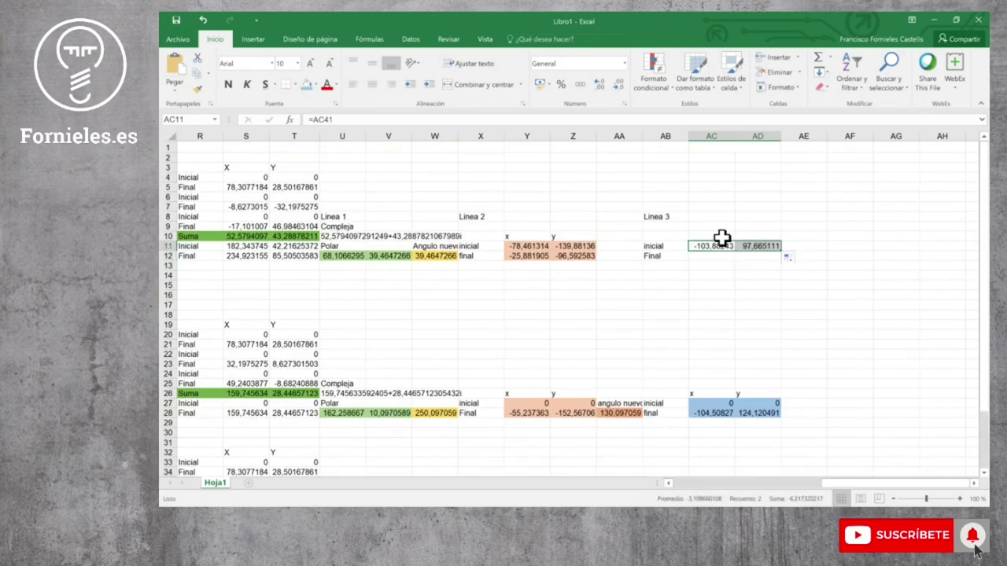
pyautogui.doubleClick(723, 239)
pyautogui.write('x')
pyautogui.click(760, 236)
pyautogui.write('y')
# Enter the final x in AC12 as =U12*COS(RADIANES(W12))+AC11
pyautogui.click(720, 257)
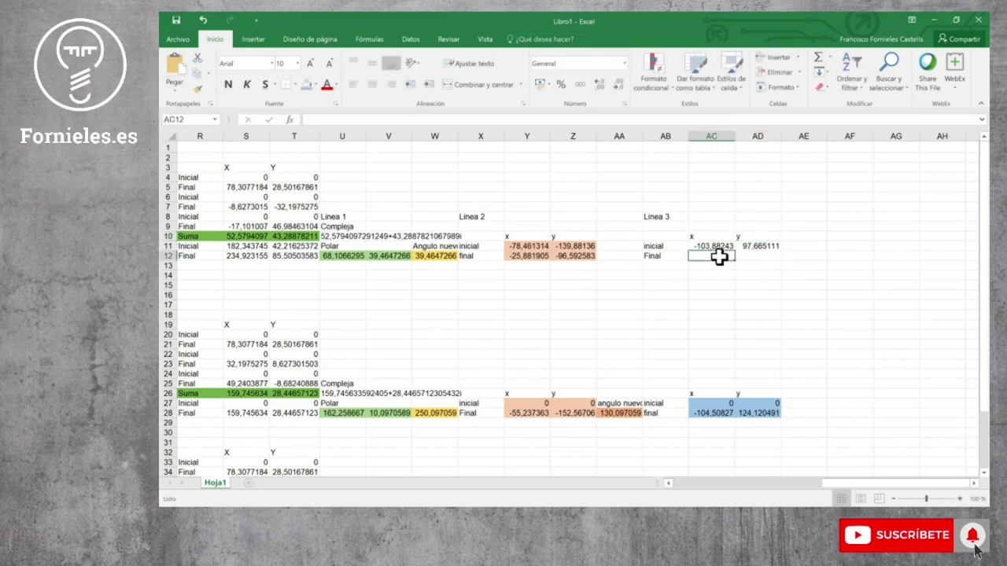
pyautogui.write('=')
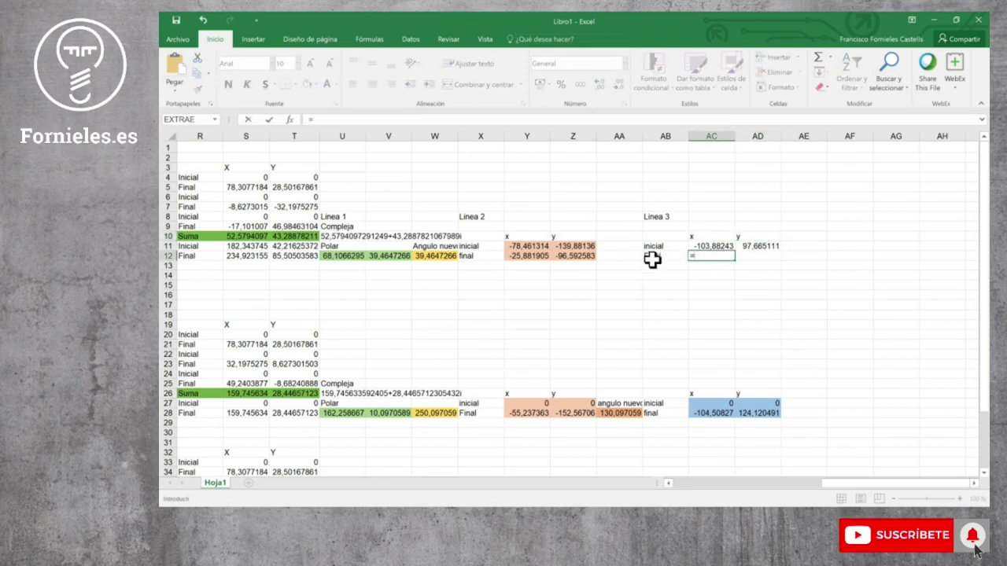
pyautogui.click(336, 258)
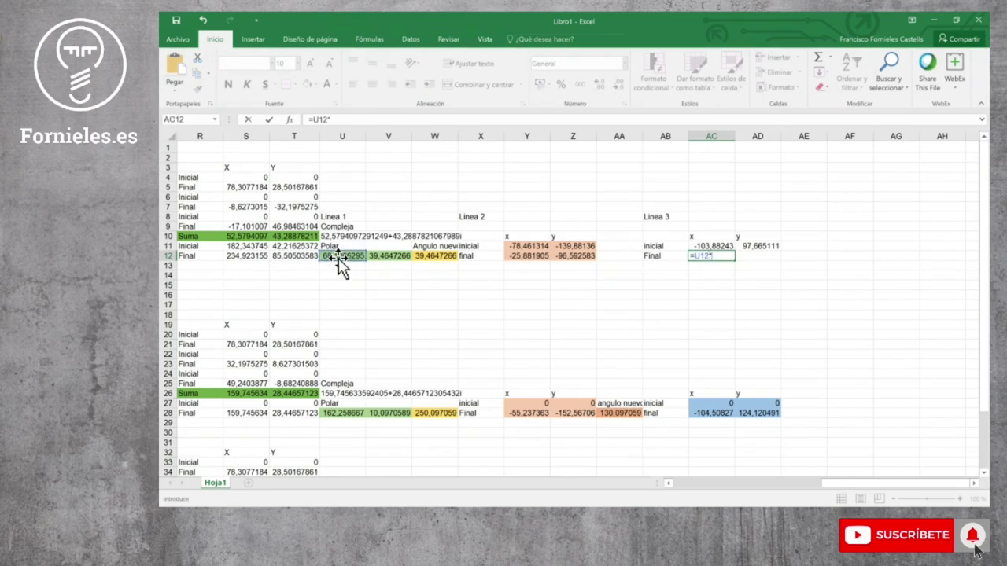
pyautogui.write('cos(')
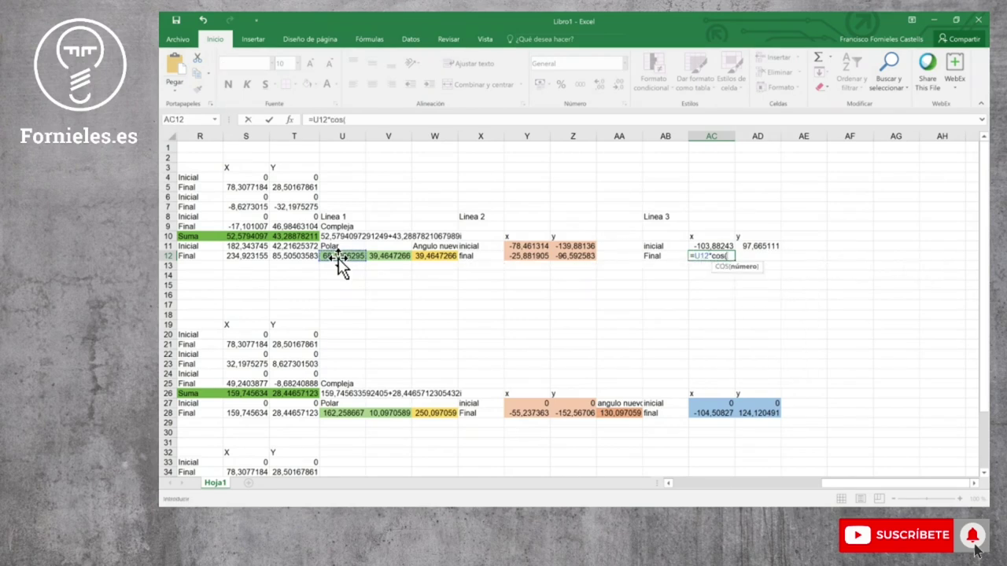
pyautogui.write('radianes')
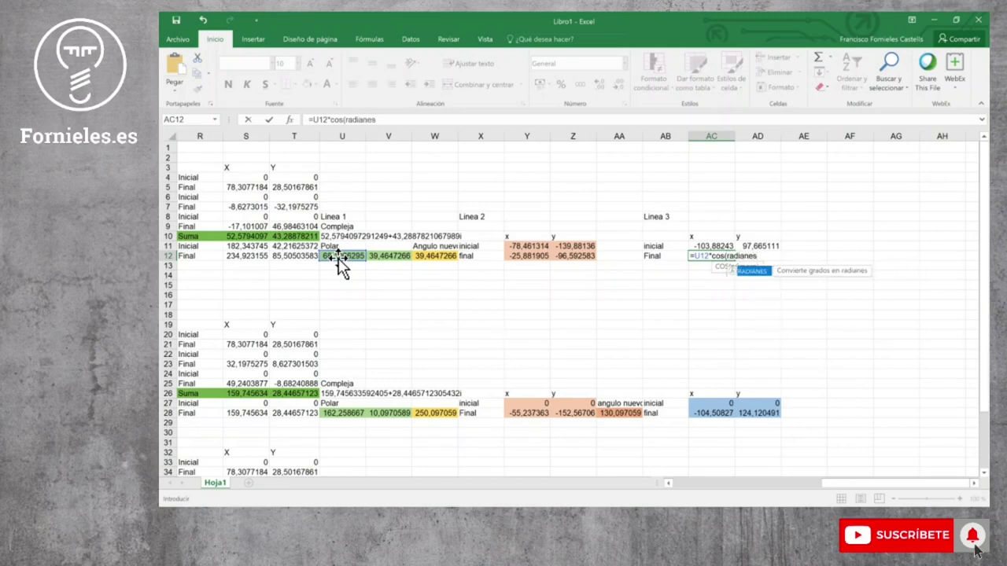
pyautogui.write('(')
pyautogui.click(446, 255)
pyautogui.write(')')
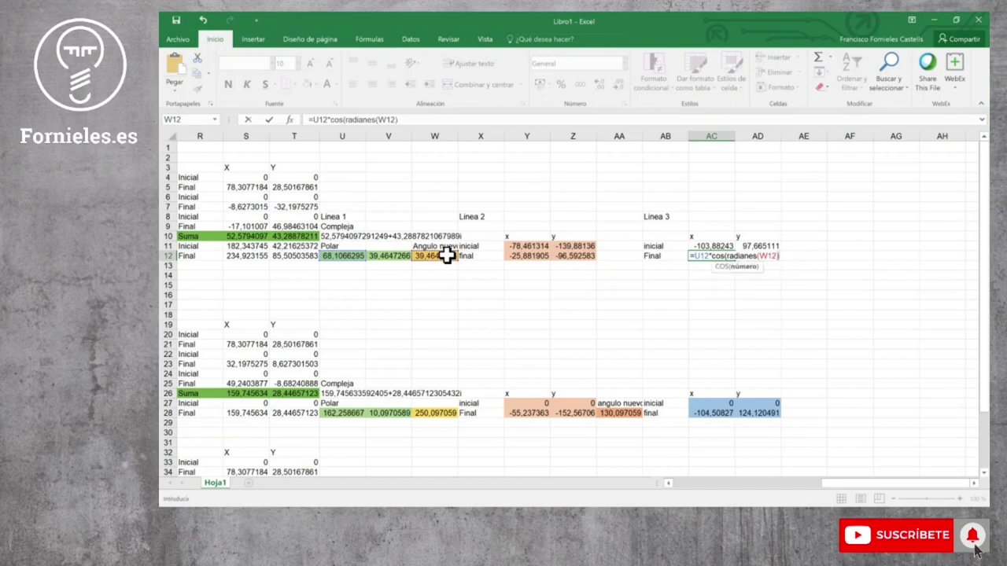
pyautogui.write(')')
pyautogui.click(698, 245)
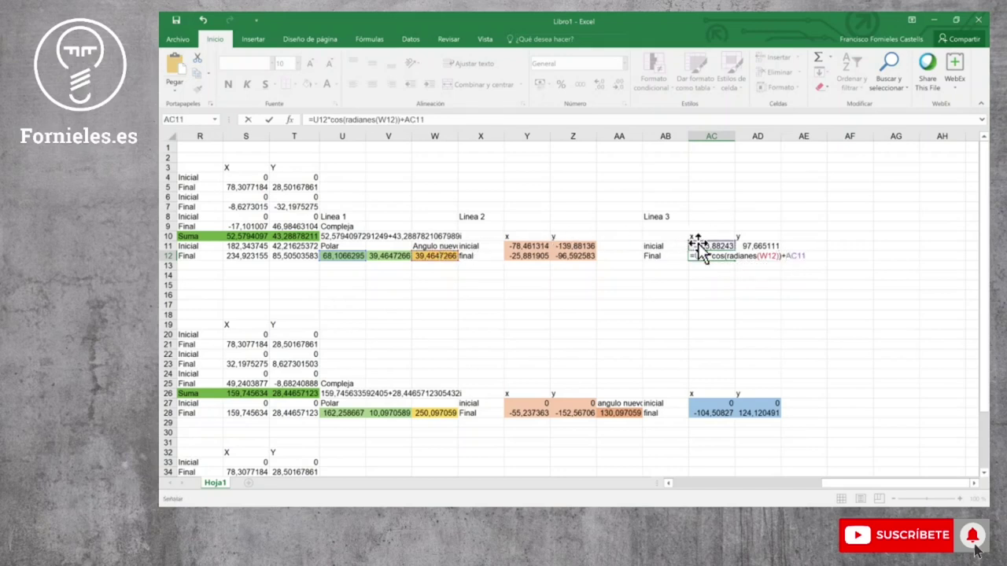
pyautogui.press('Return')
# Enter the final y in AD12 as =U12*SENO(RADIANES(W12))+AD11
pyautogui.click(760, 258)
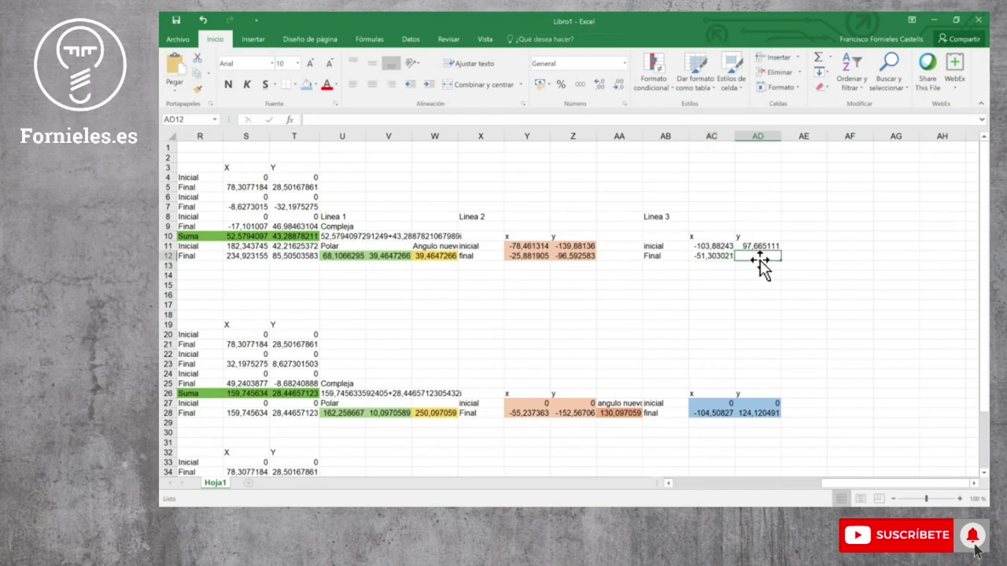
pyautogui.write('=')
pyautogui.click(353, 258)
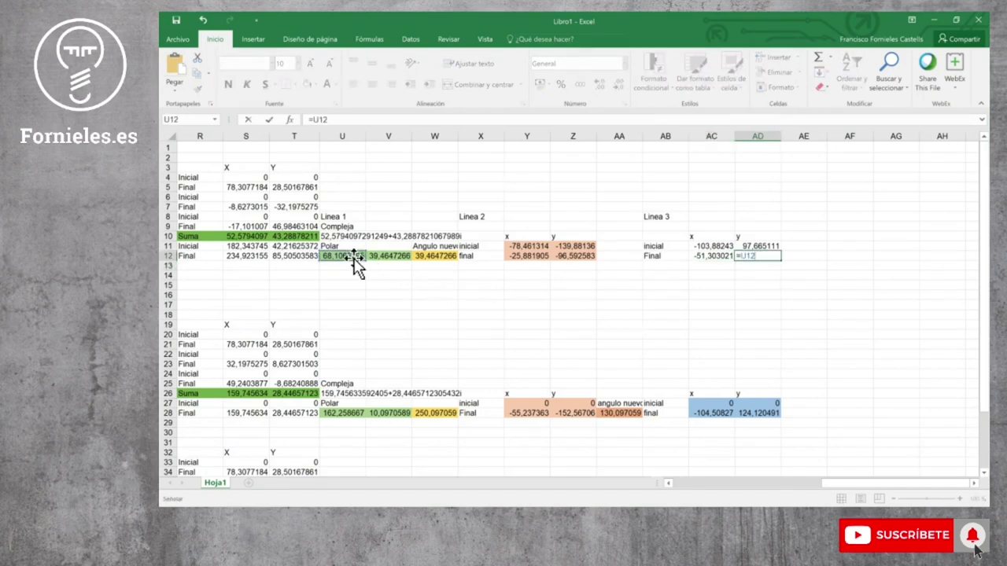
pyautogui.write('*seno')
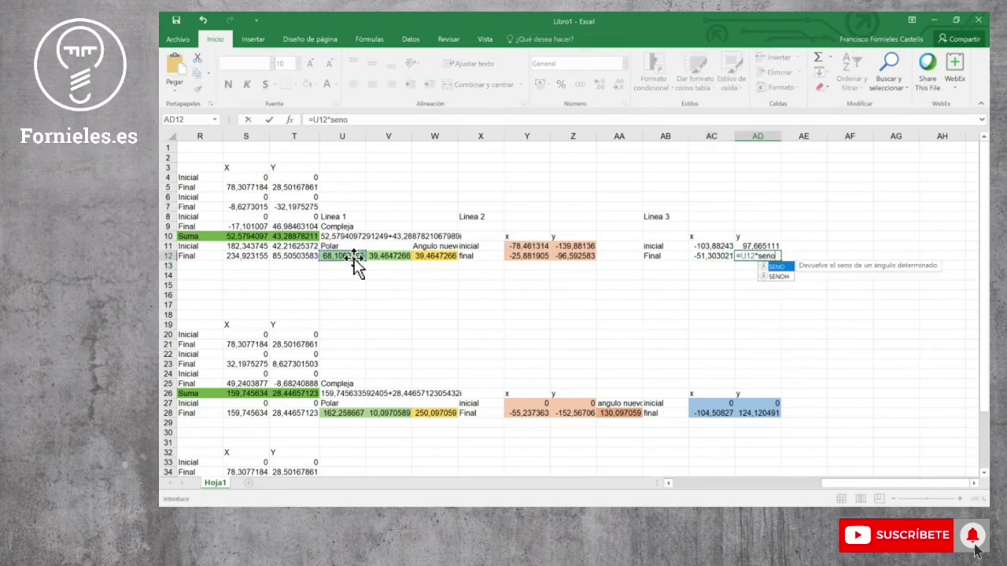
pyautogui.write('(radianes')
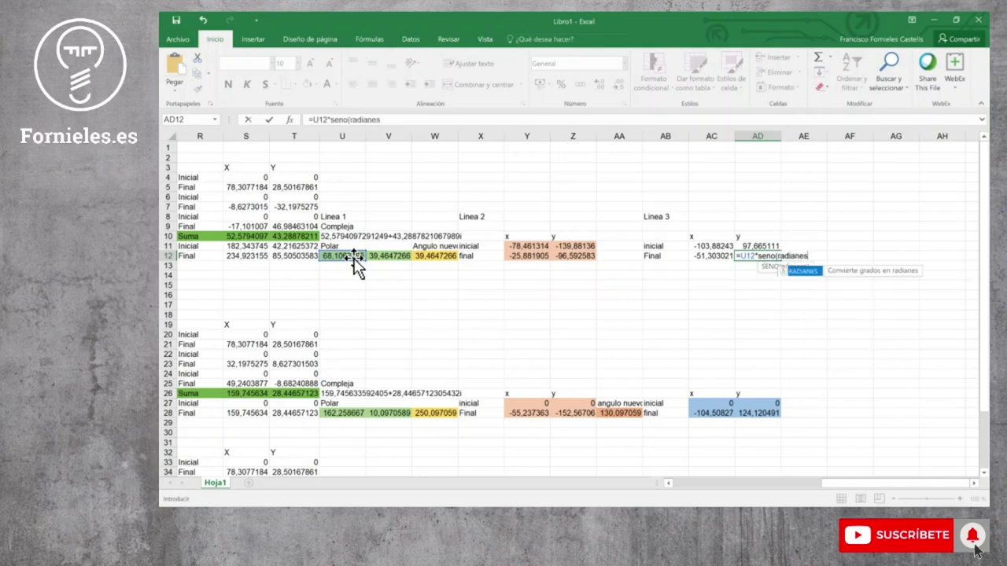
pyautogui.write('(')
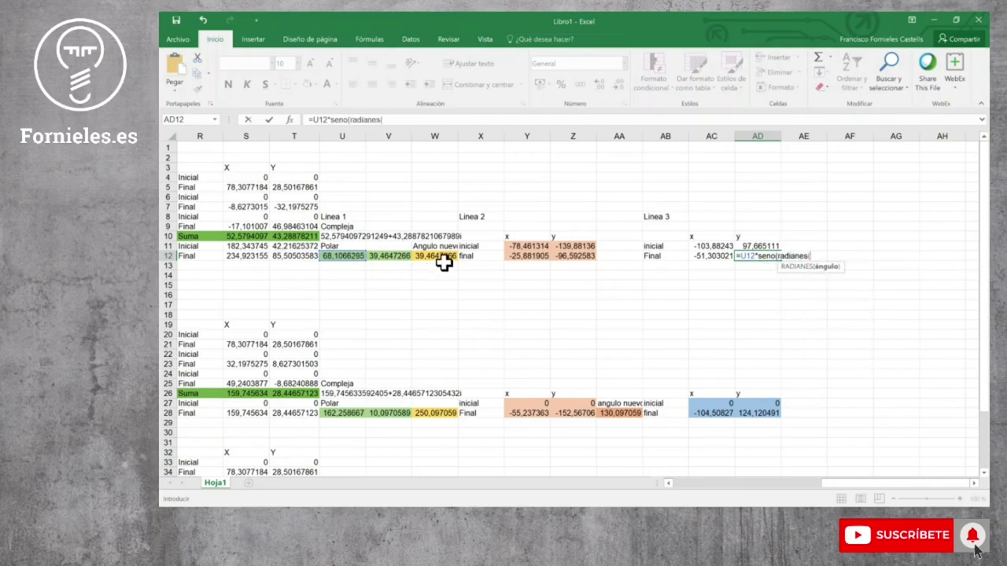
pyautogui.click(443, 257)
pyautogui.write('))+')
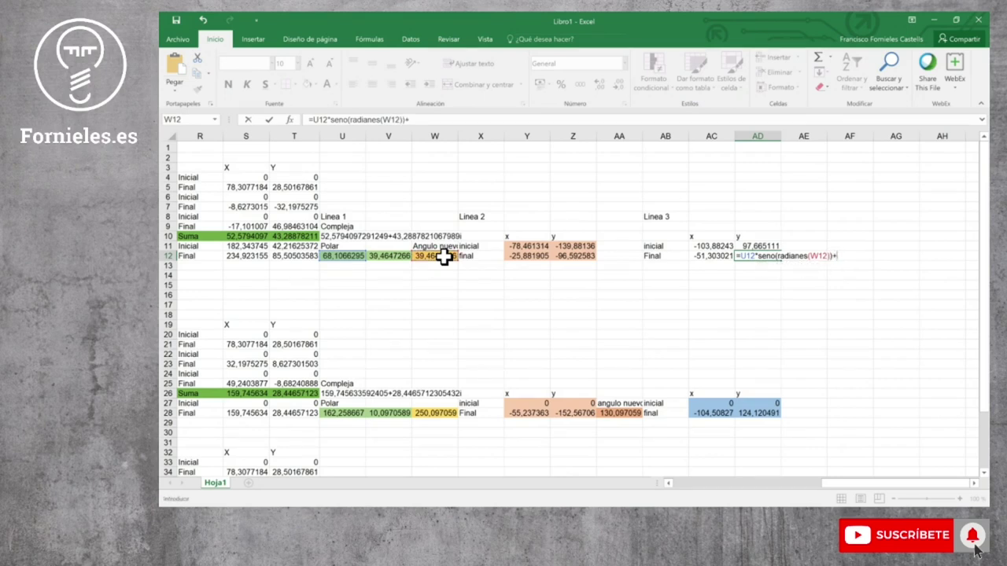
pyautogui.click(754, 246)
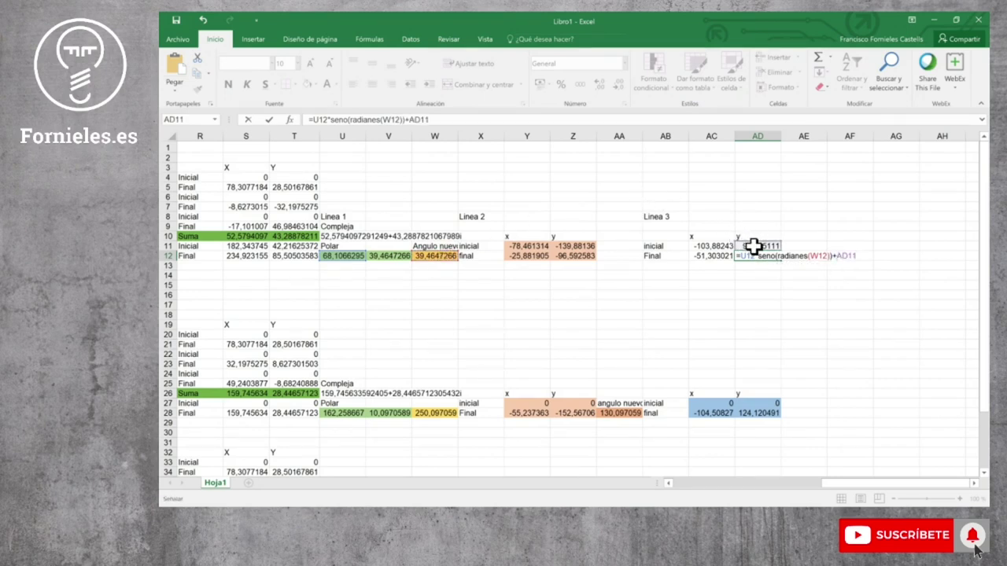
pyautogui.press('Return')
# Fill the Linea 3 coordinates AC11:AD12 blue
pyautogui.moveTo(712, 246); pyautogui.dragTo(745, 256)
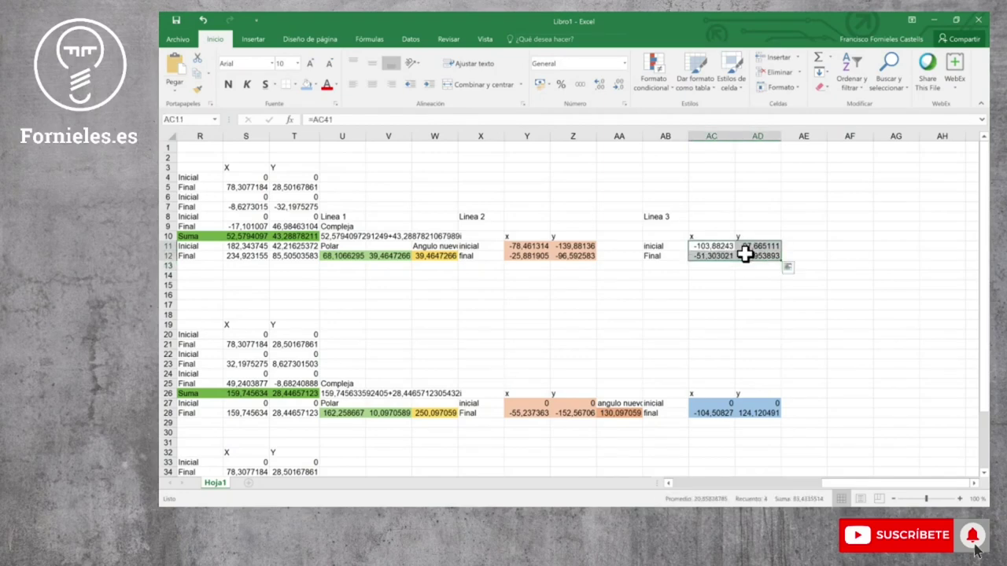
pyautogui.click(307, 85)
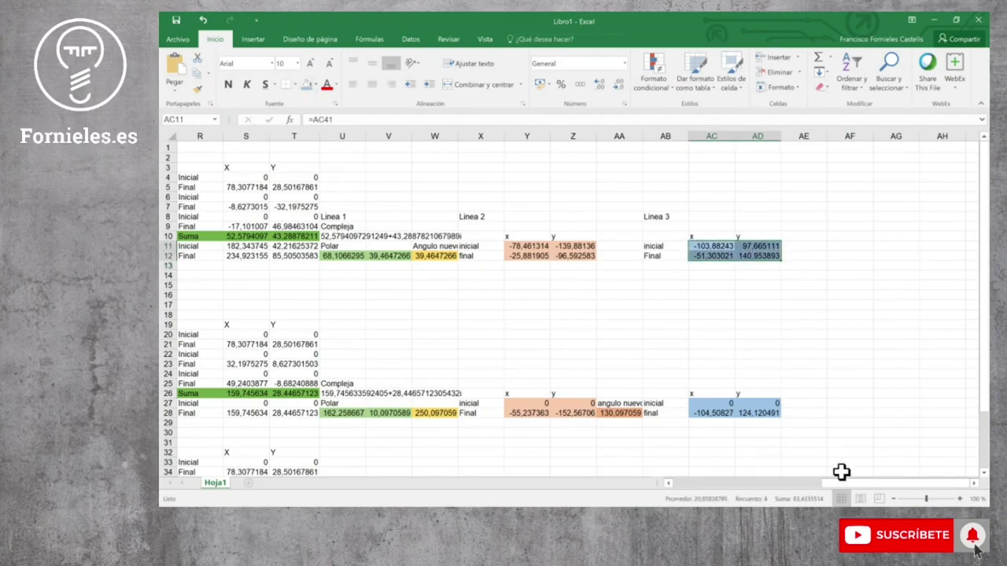
pyautogui.moveTo(845, 485); pyautogui.dragTo(721, 485)
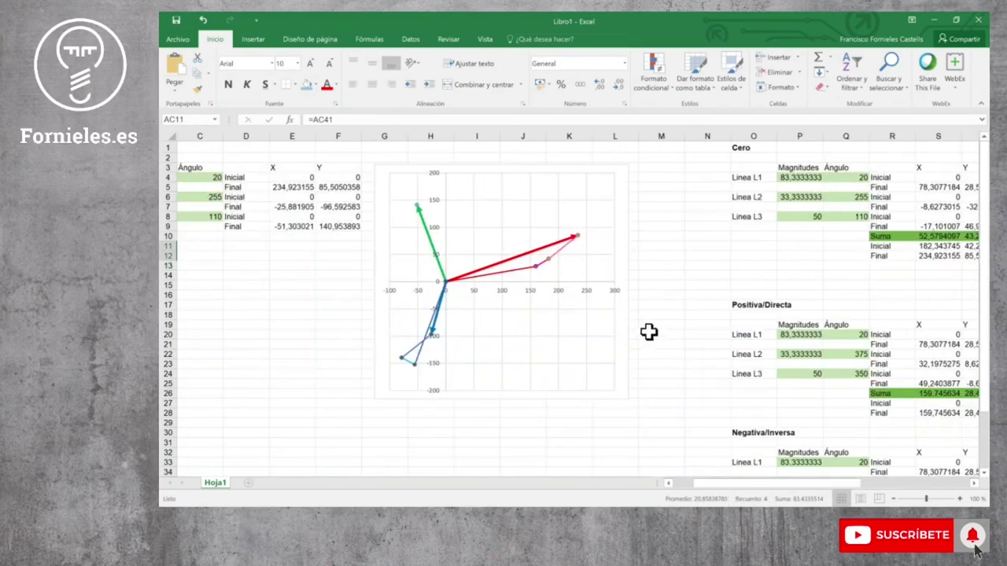
# Add a Positiva L3 chart series with X values AC27:AC28 and Y values AD27:AD28
pyautogui.click(619, 317)
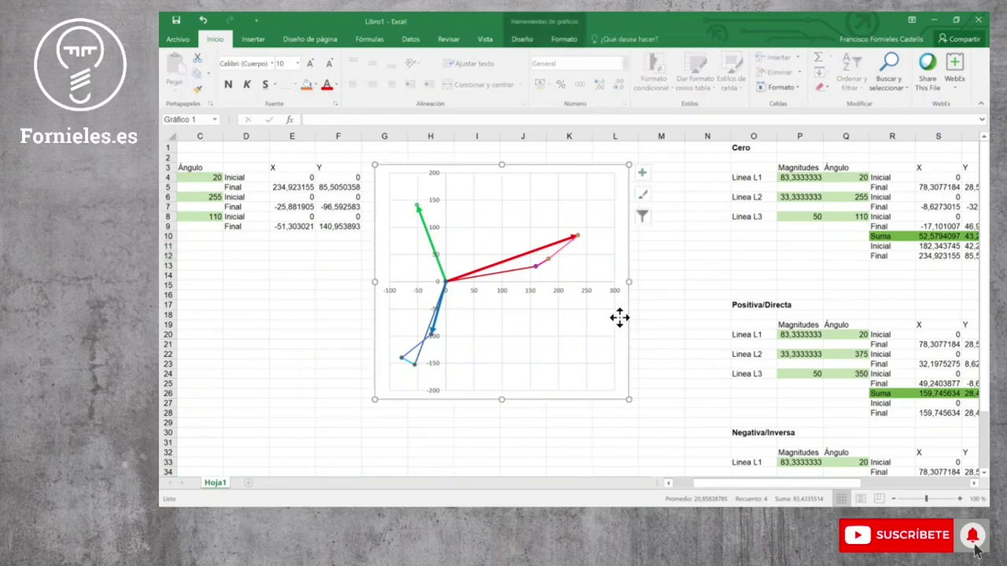
pyautogui.rightClick(619, 317)
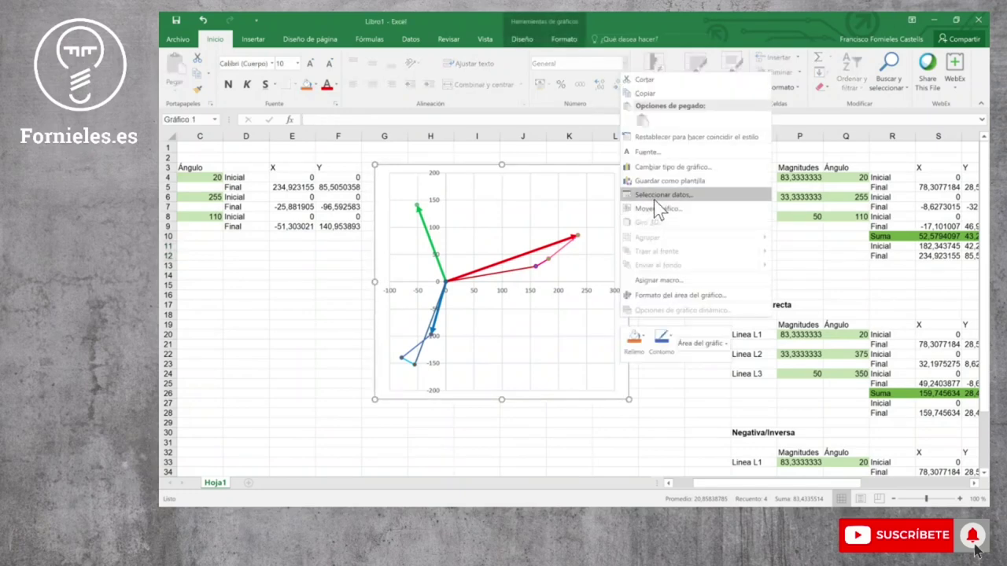
pyautogui.click(656, 195)
pyautogui.click(298, 332)
pyautogui.write('Positiva L3')
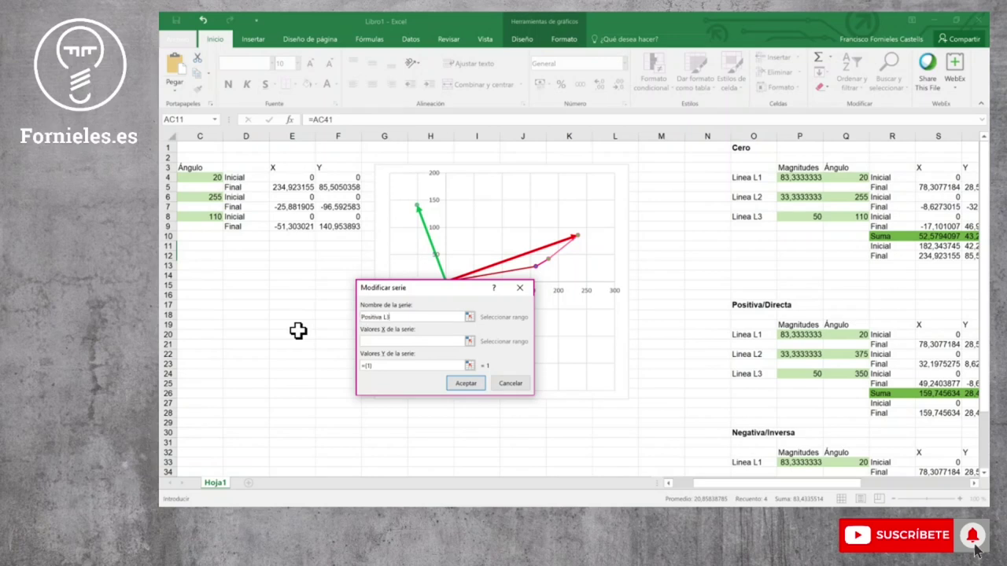
pyautogui.click(470, 341)
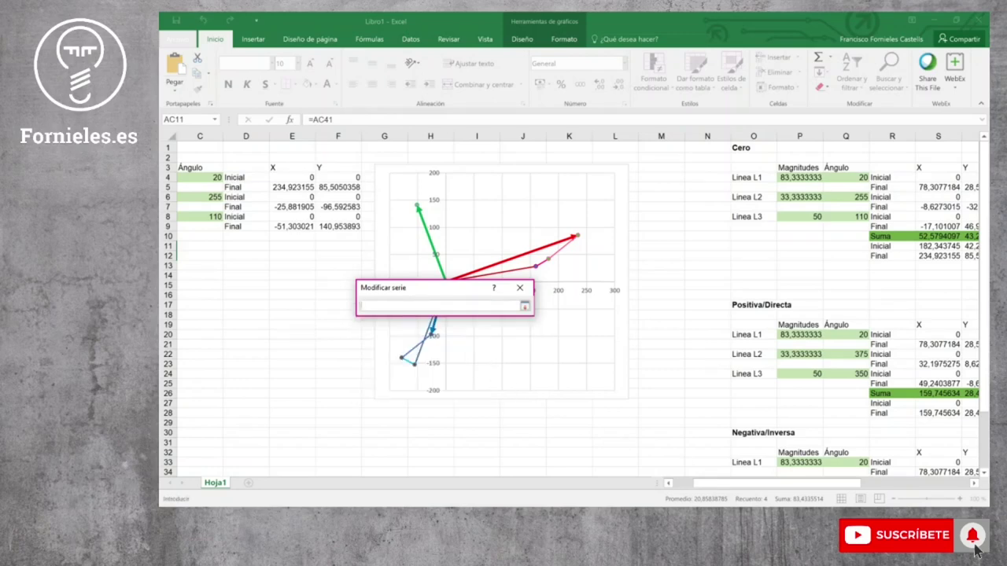
pyautogui.moveTo(832, 483); pyautogui.dragTo(935, 465)
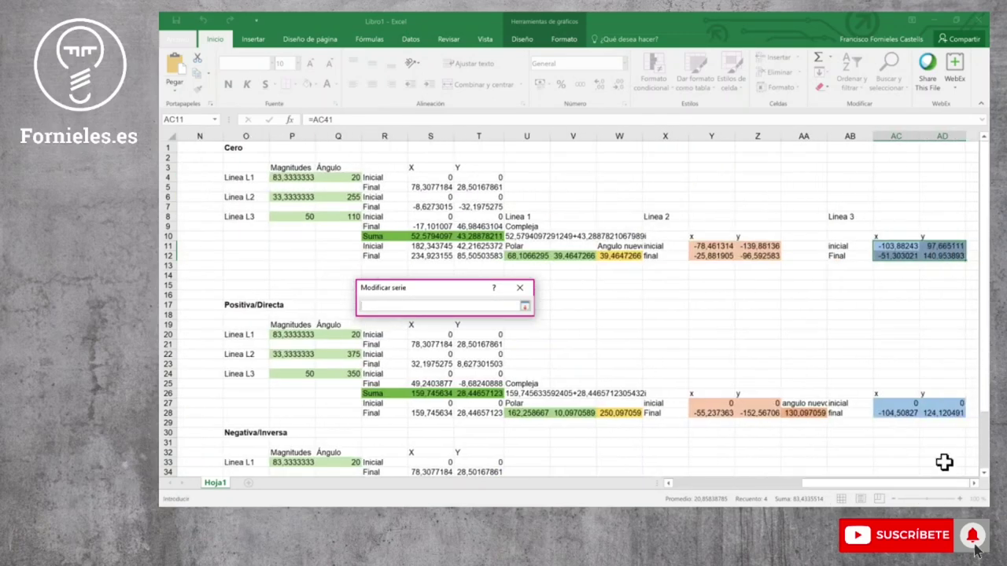
pyautogui.moveTo(910, 404); pyautogui.dragTo(908, 414)
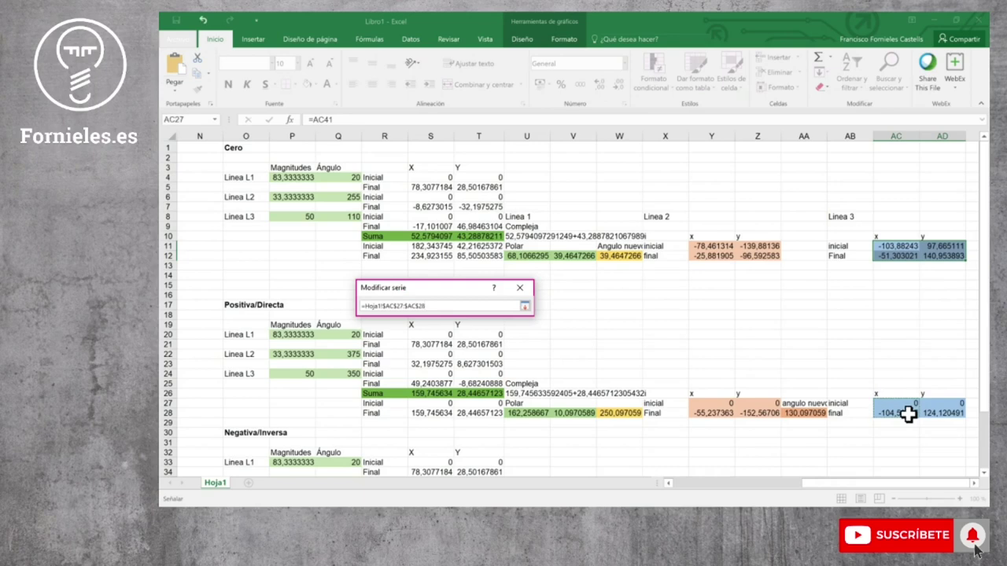
pyautogui.press('Return')
pyautogui.click(470, 365)
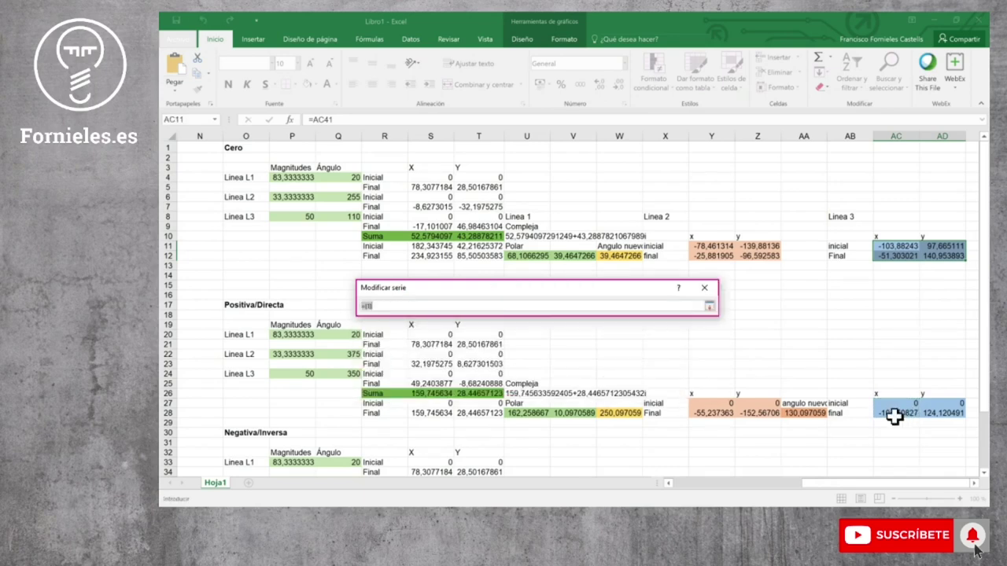
pyautogui.moveTo(953, 403); pyautogui.dragTo(950, 413)
pyautogui.press('Return')
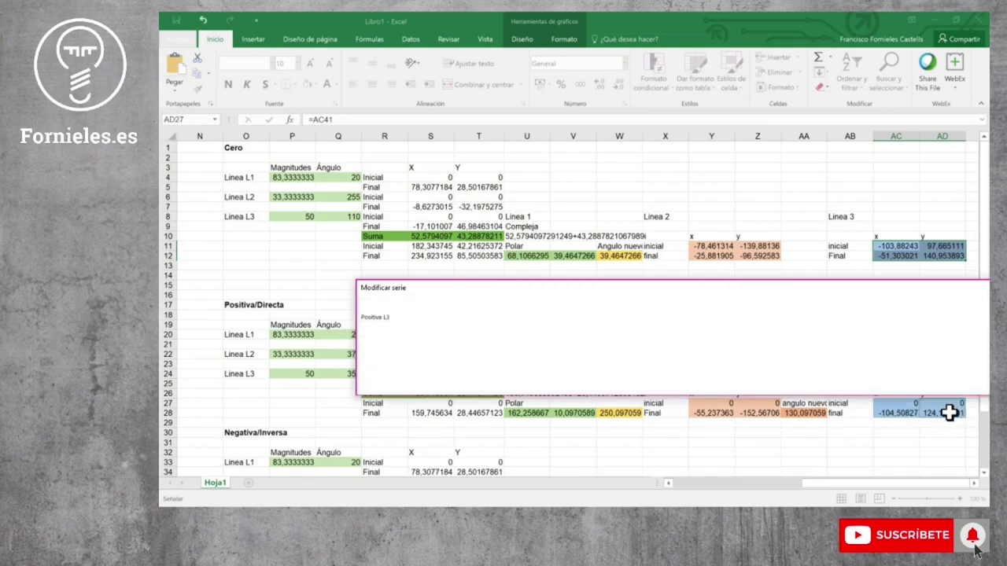
pyautogui.press('Return')
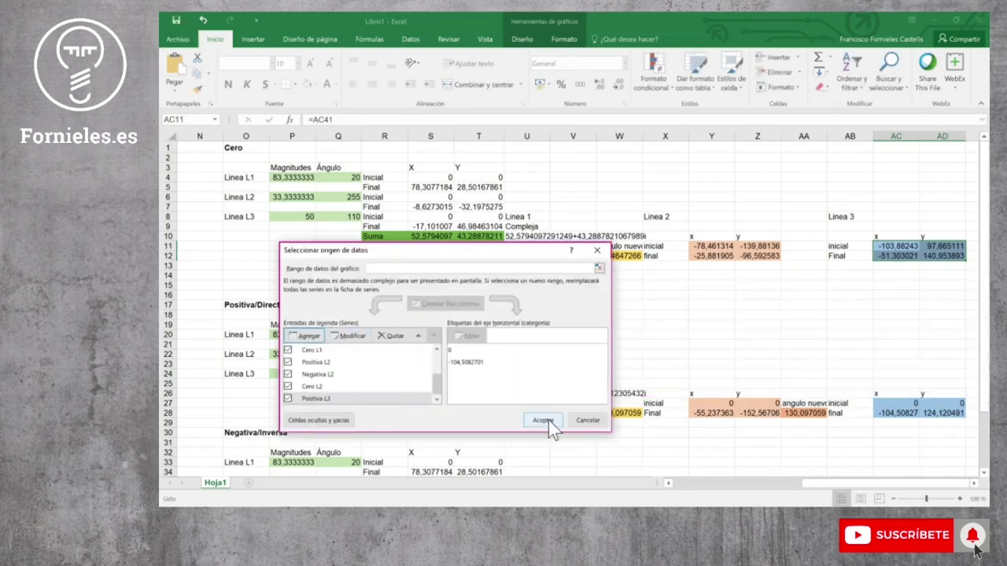
pyautogui.click(544, 420)
pyautogui.moveTo(810, 483); pyautogui.dragTo(709, 481)
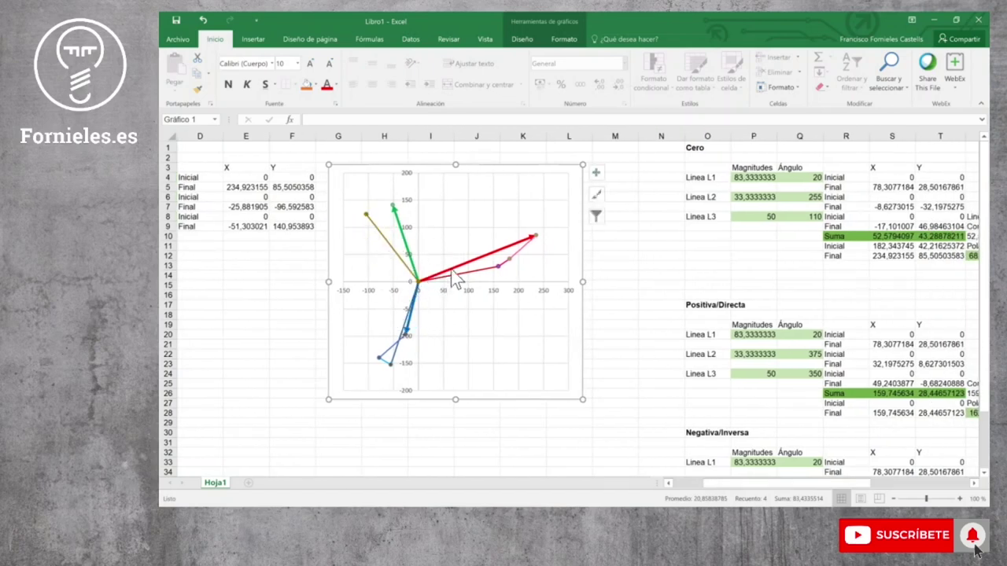
# Review the Positiva L3 series' outline colour options, leaving it unchanged
pyautogui.click(392, 253)
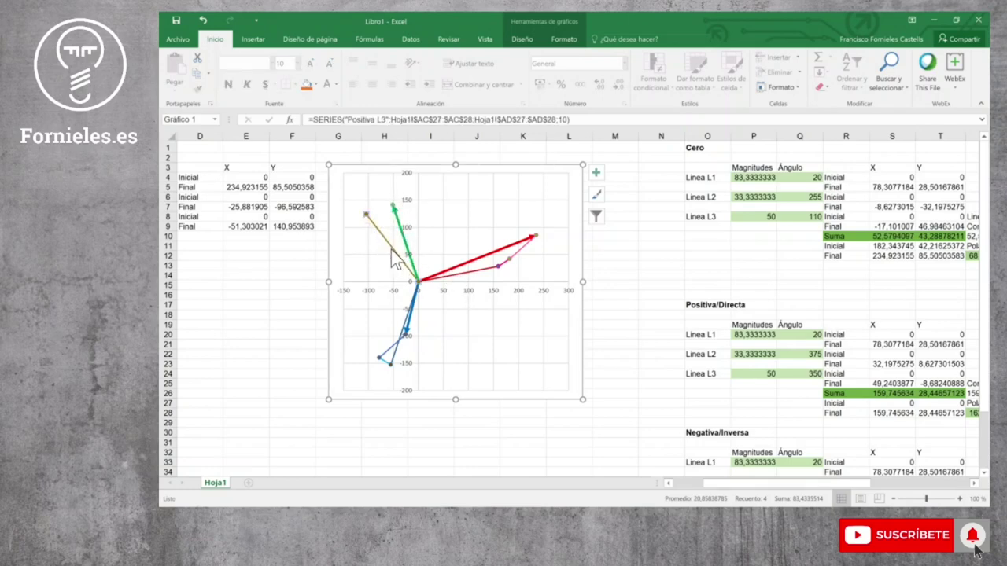
pyautogui.rightClick(391, 250)
pyautogui.click(434, 215)
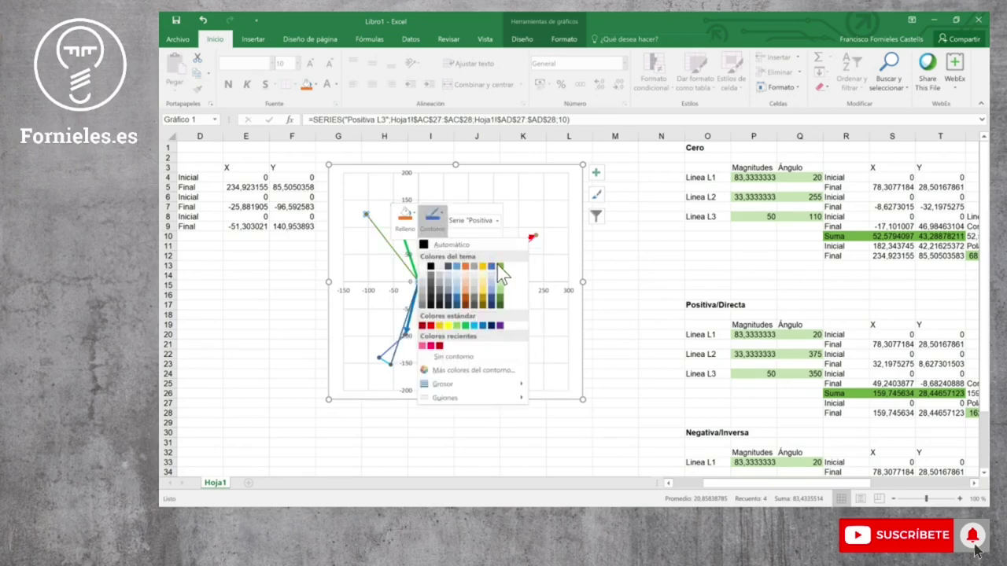
pyautogui.press('Escape')
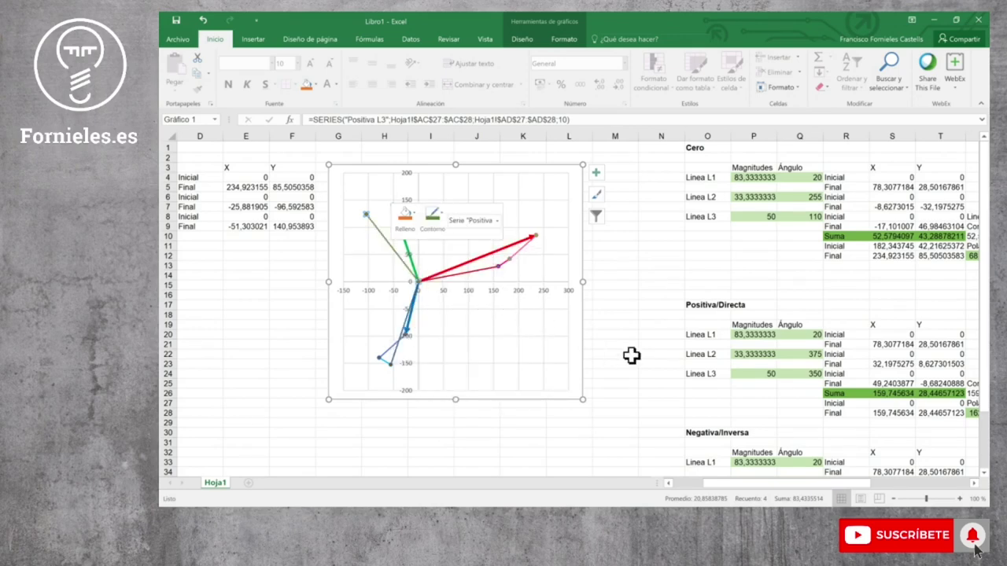
pyautogui.click(612, 420)
pyautogui.click(975, 483)
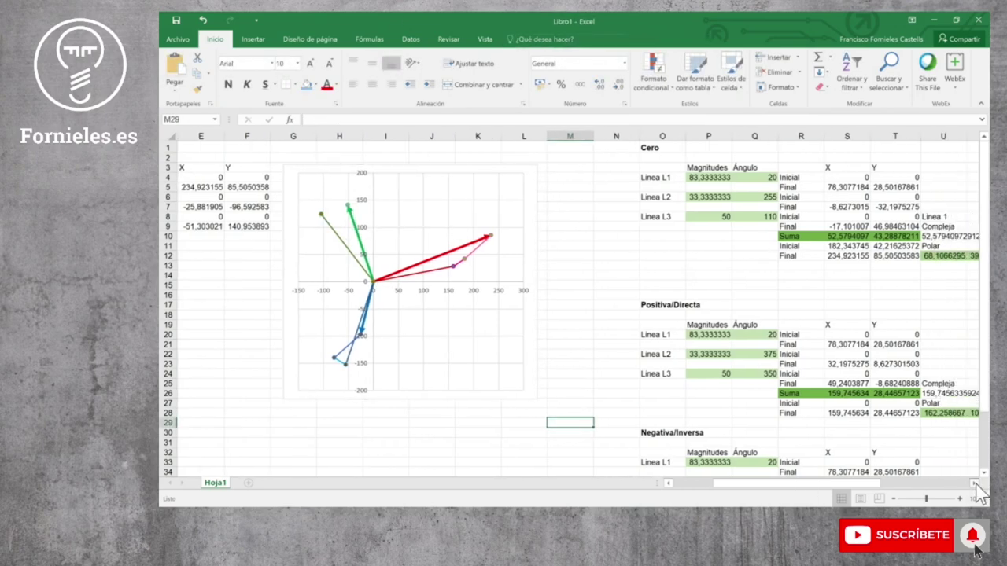
# Add a Negativa L3 chart series plotting AC40:AC41 against AD40:AD41
pyautogui.click(533, 291)
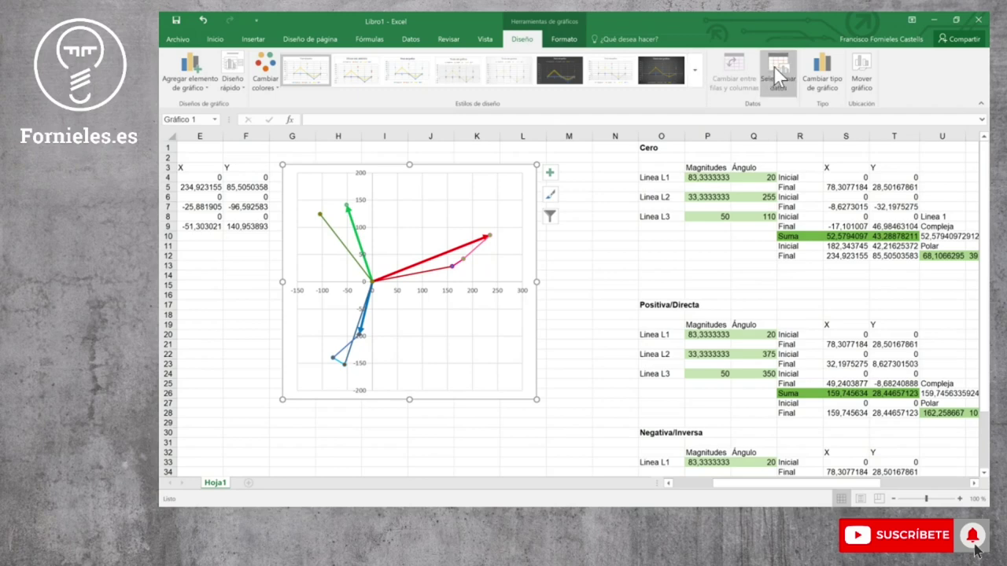
pyautogui.click(774, 69)
pyautogui.click(365, 339)
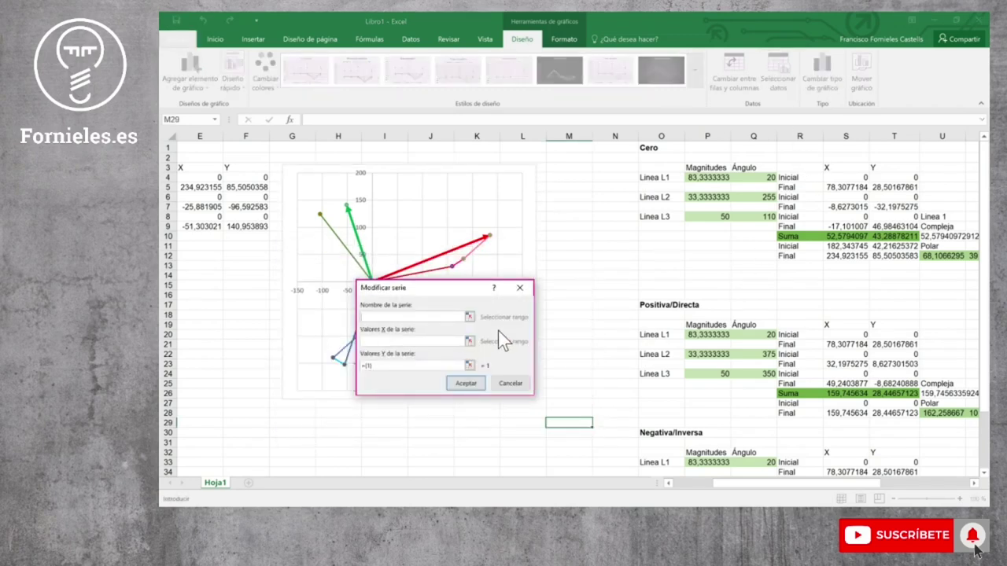
pyautogui.write('Negativa ')
pyautogui.write('L3')
pyautogui.click(469, 340)
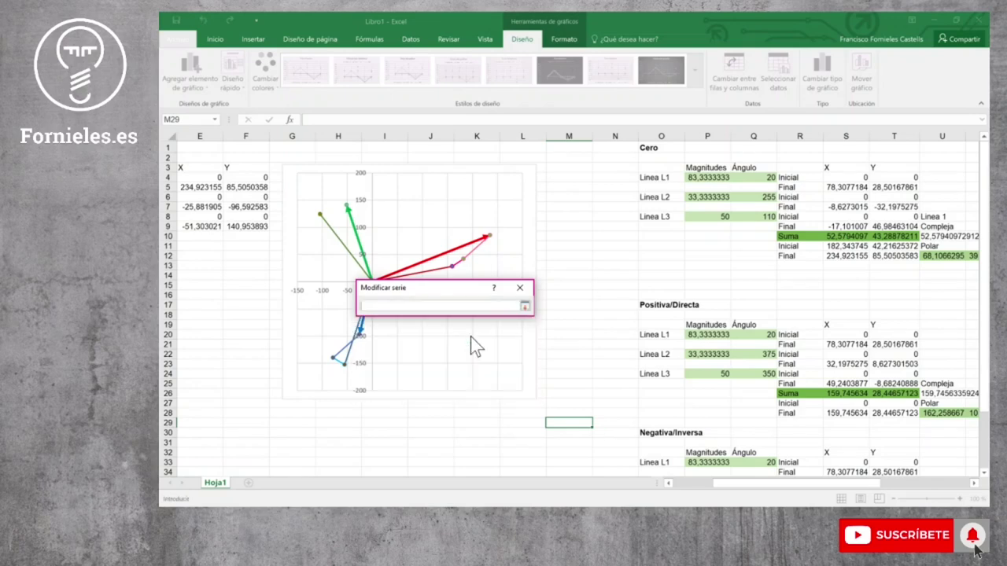
pyautogui.moveTo(834, 483); pyautogui.dragTo(942, 481)
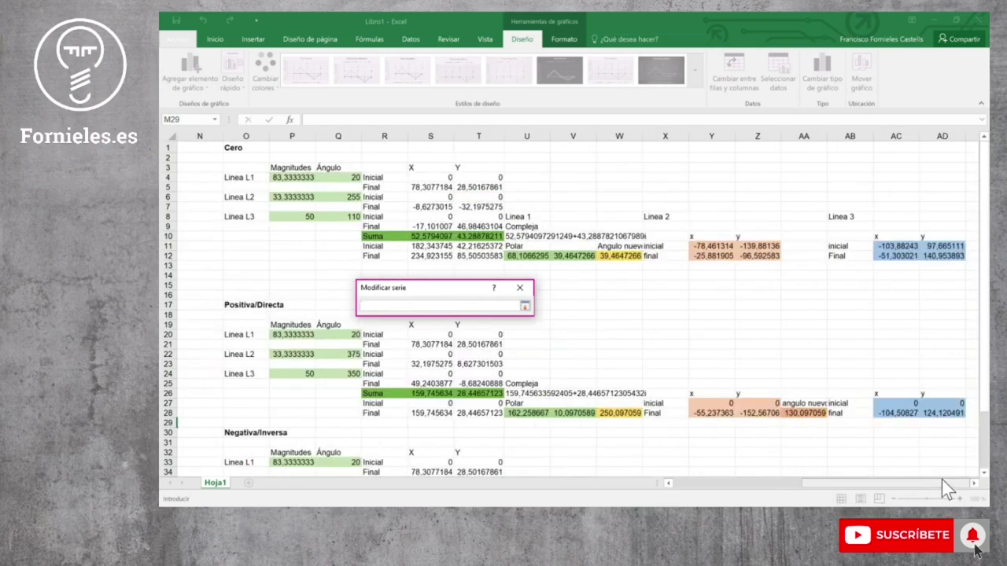
pyautogui.scroll(-5, 917, 401)
pyautogui.moveTo(903, 382); pyautogui.dragTo(908, 390)
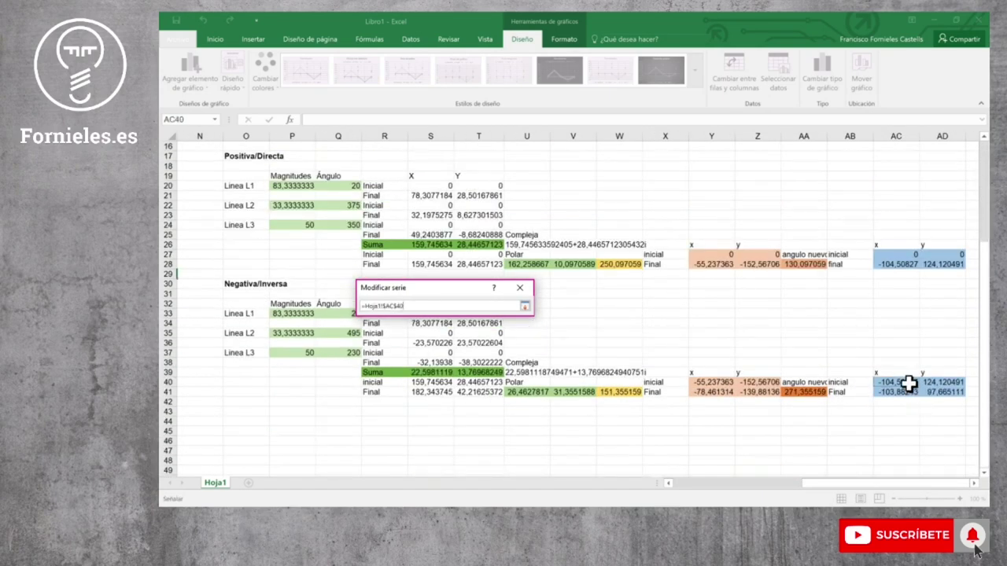
pyautogui.click(524, 306)
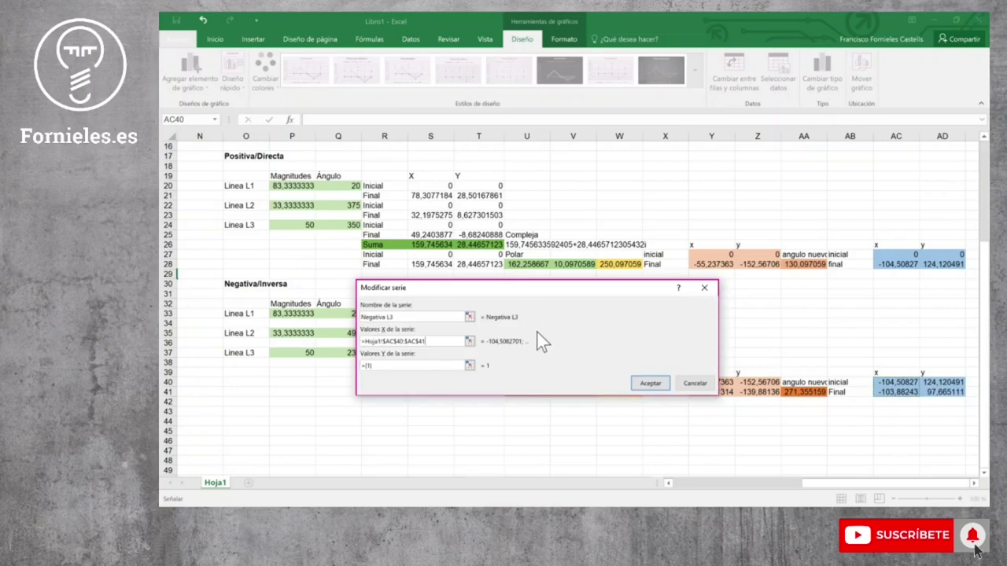
pyautogui.click(470, 364)
pyautogui.moveTo(950, 382); pyautogui.dragTo(953, 390)
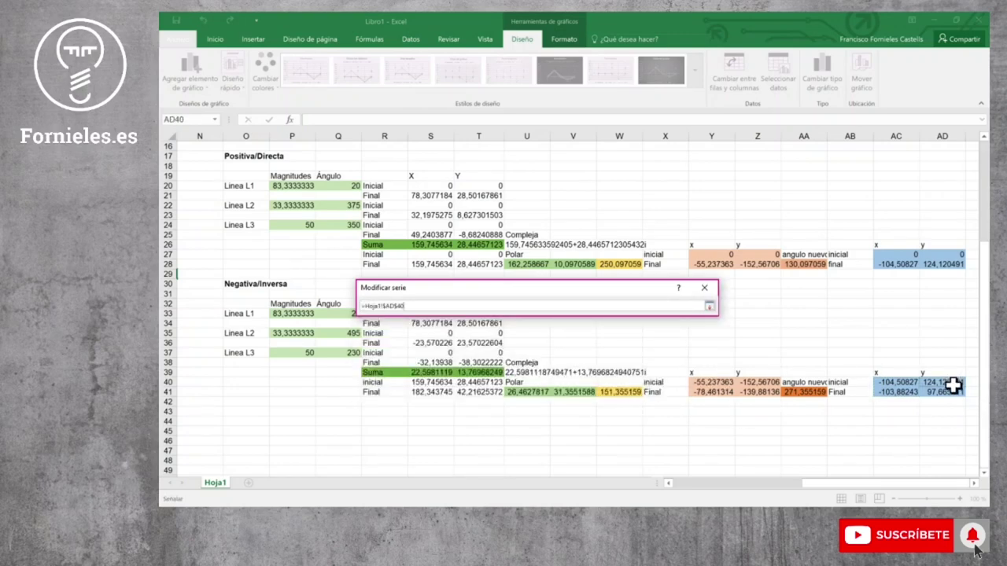
pyautogui.press('Return')
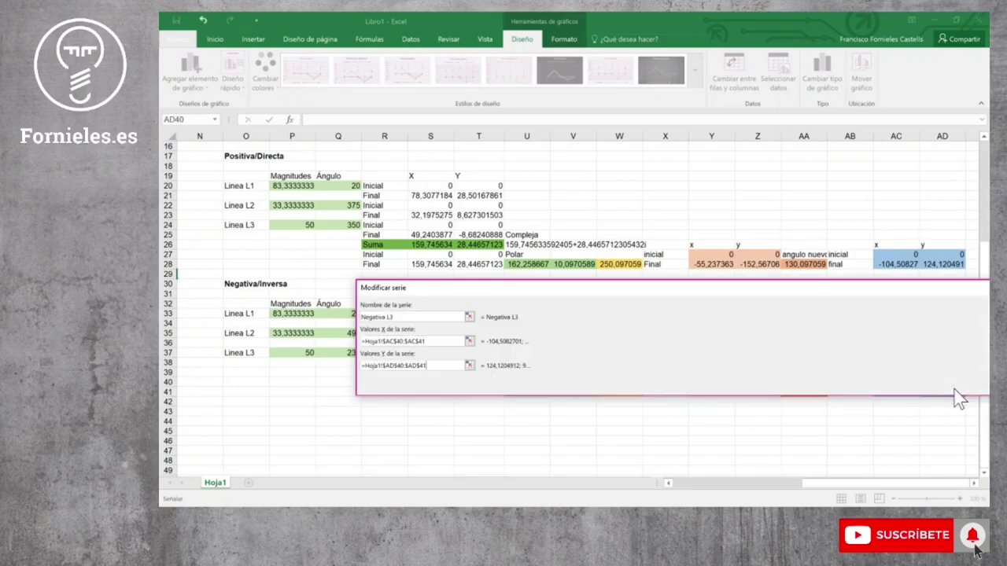
pyautogui.press('Return')
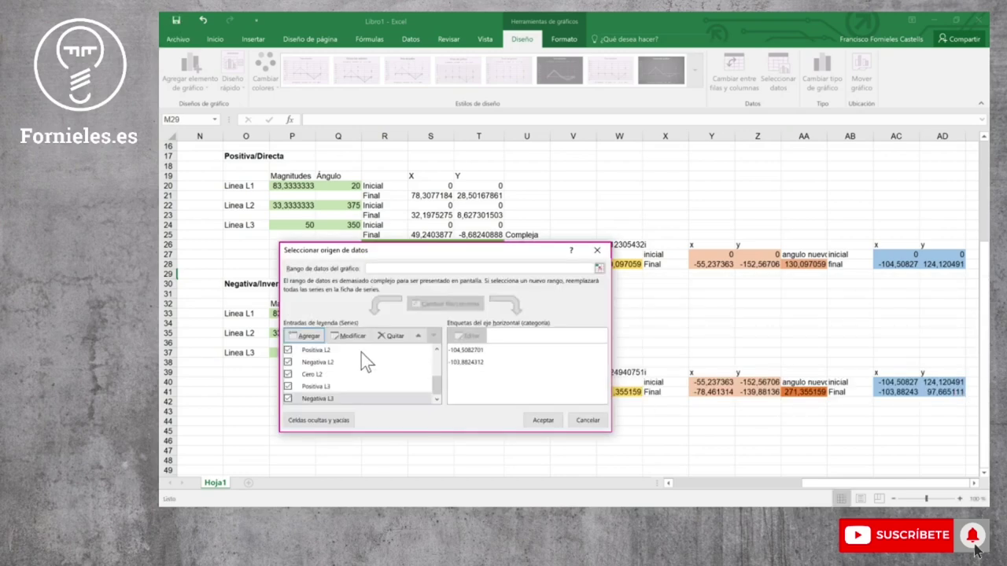
# Add a Cero L3 series plotting AC11:AC12 against AD11:AD12 and accept the data changes
pyautogui.click(306, 335)
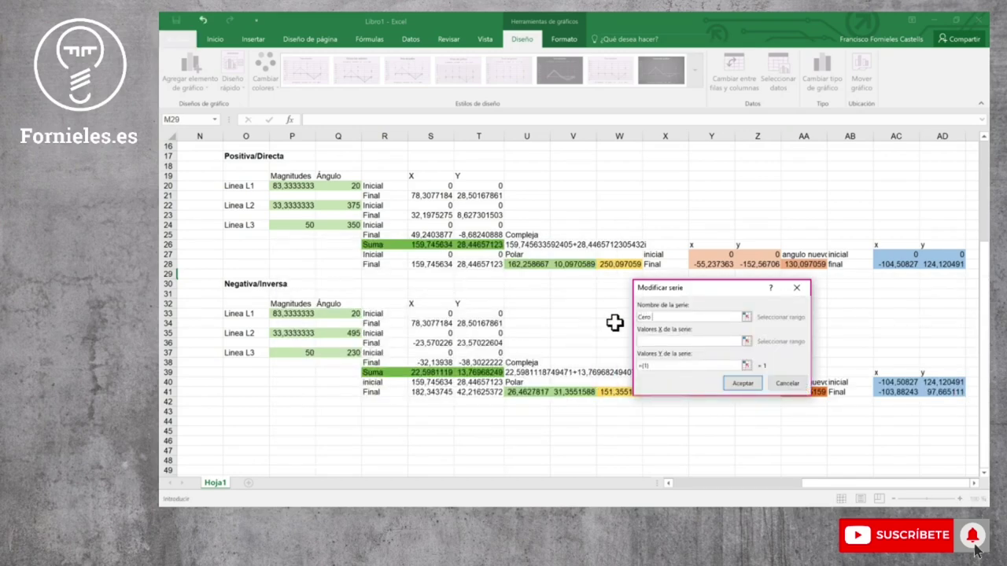
pyautogui.click(745, 341)
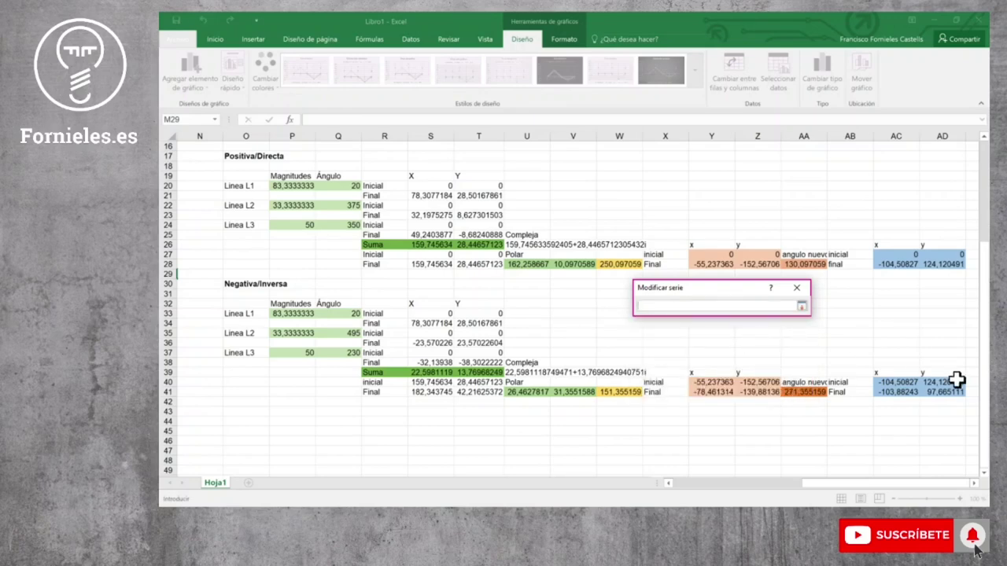
pyautogui.scroll(5, 955, 382)
pyautogui.moveTo(895, 246); pyautogui.dragTo(895, 257)
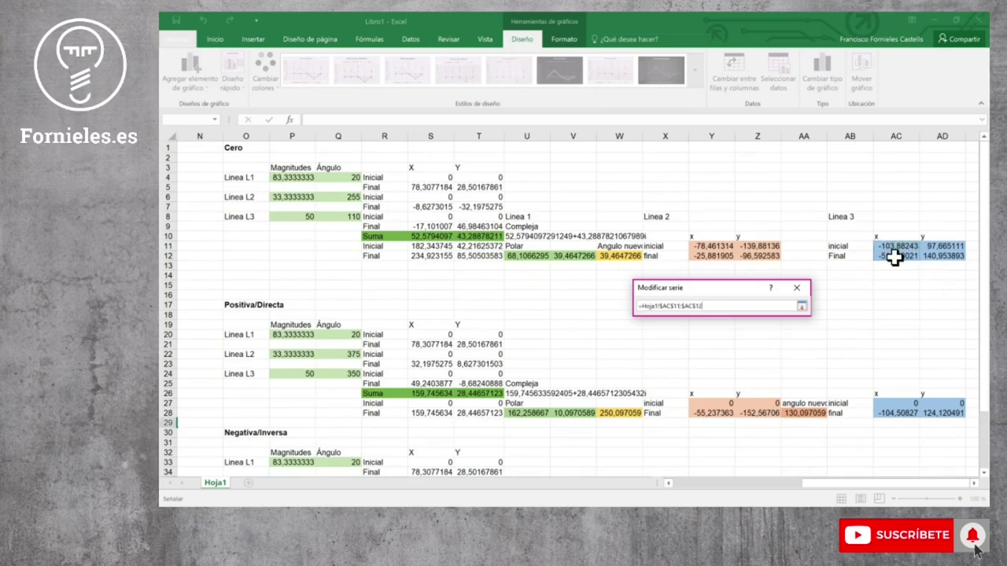
pyautogui.click(802, 306)
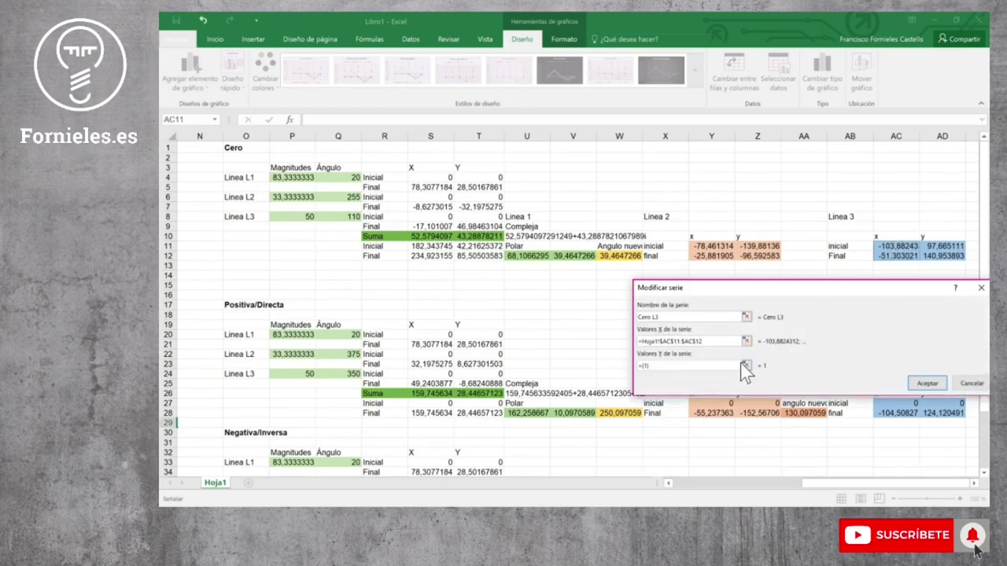
pyautogui.click(743, 365)
pyautogui.click(943, 247)
pyautogui.moveTo(943, 247); pyautogui.dragTo(943, 258)
pyautogui.press('Return')
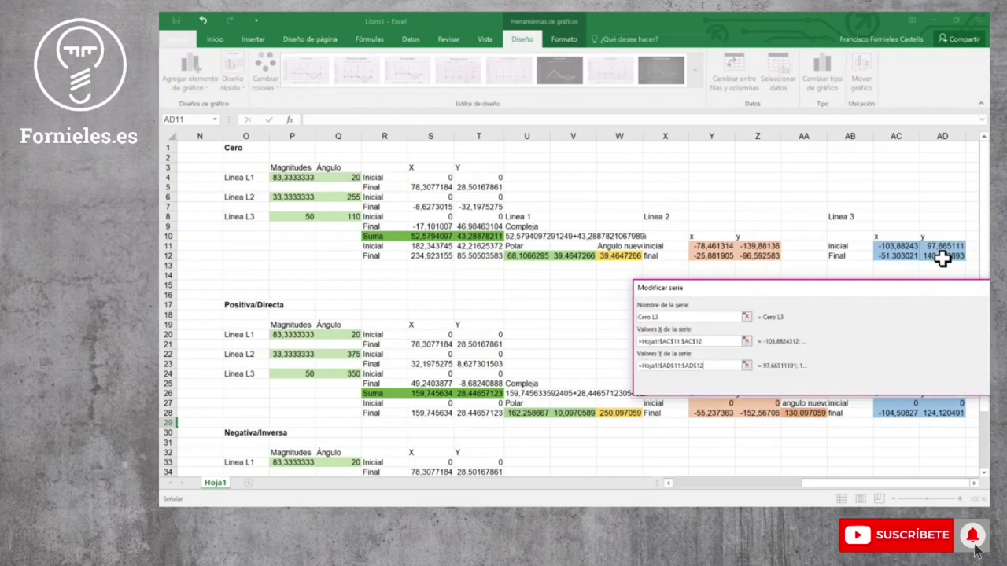
pyautogui.press('Return')
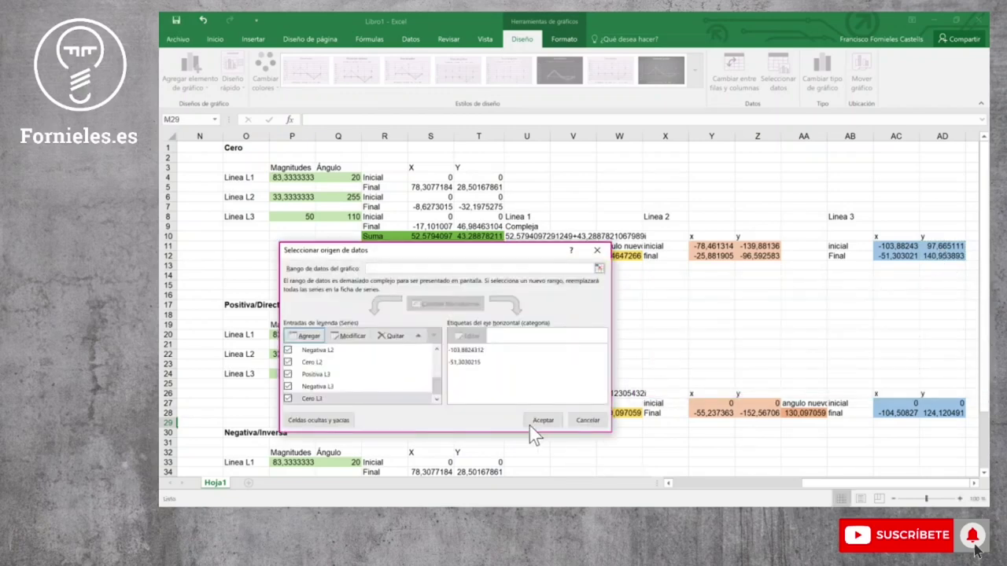
pyautogui.click(535, 420)
# Recolour the Negativa L3 vector line green via its outline colour
pyautogui.moveTo(816, 484); pyautogui.dragTo(689, 481)
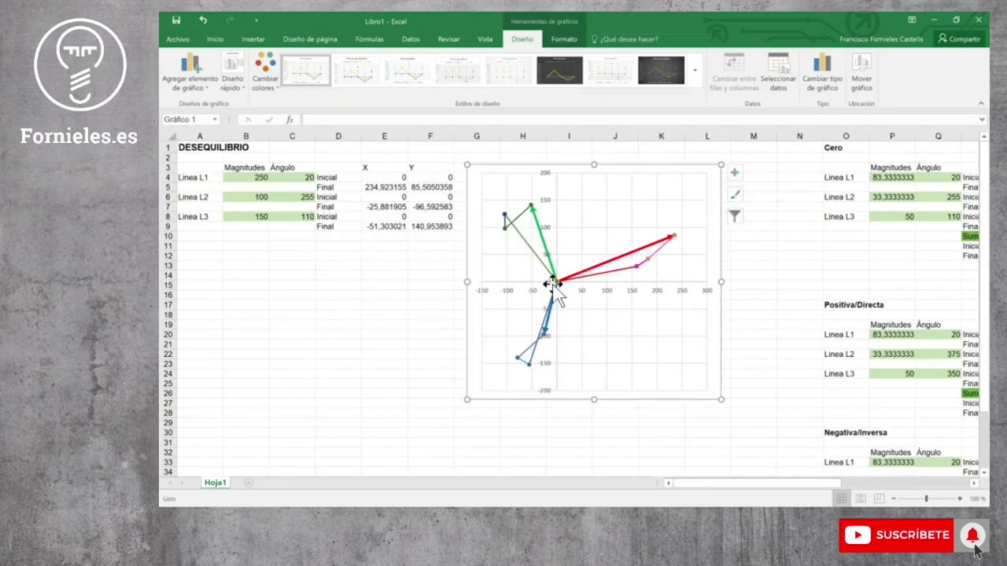
pyautogui.click(505, 225)
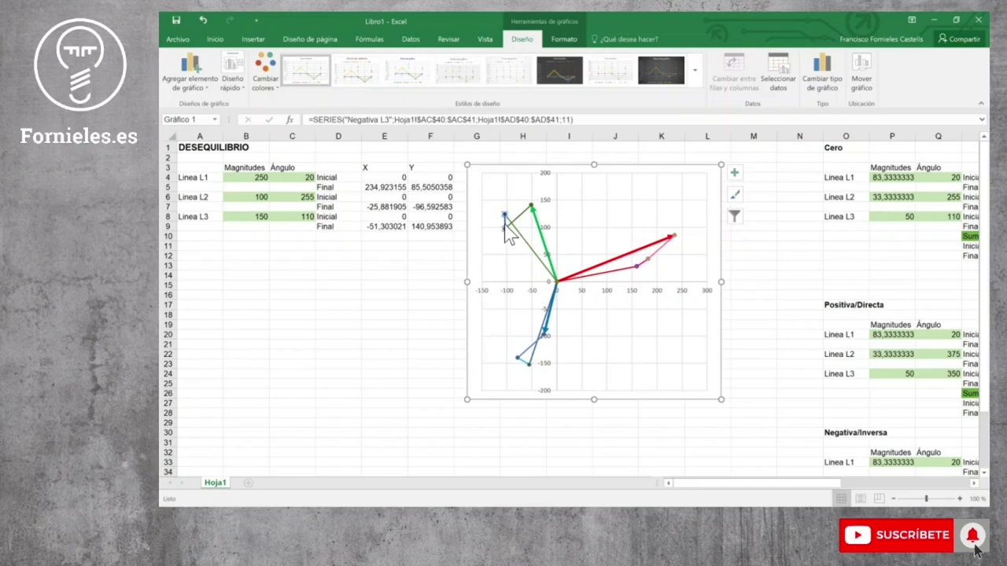
pyautogui.rightClick(505, 226)
pyautogui.click(545, 199)
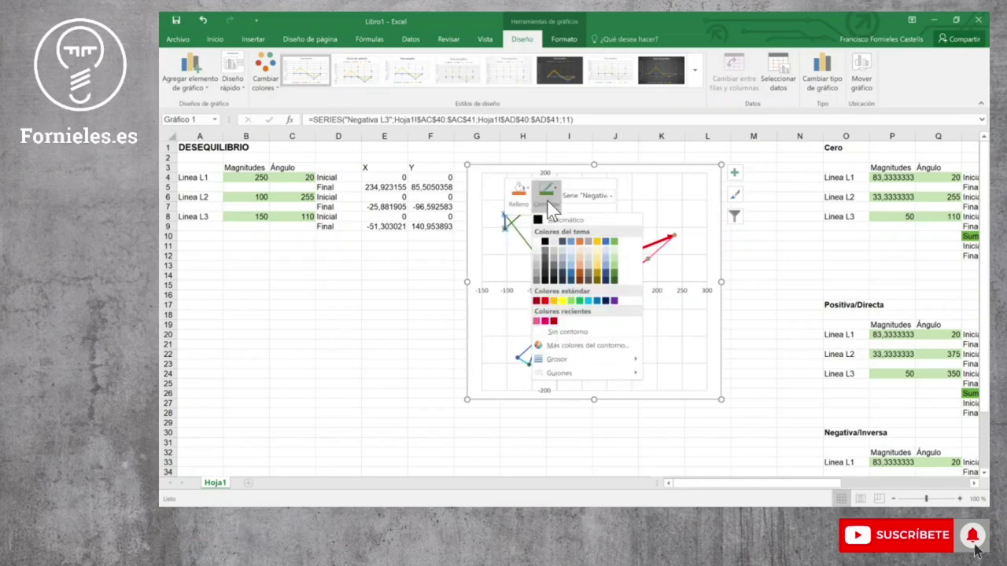
pyautogui.click(616, 274)
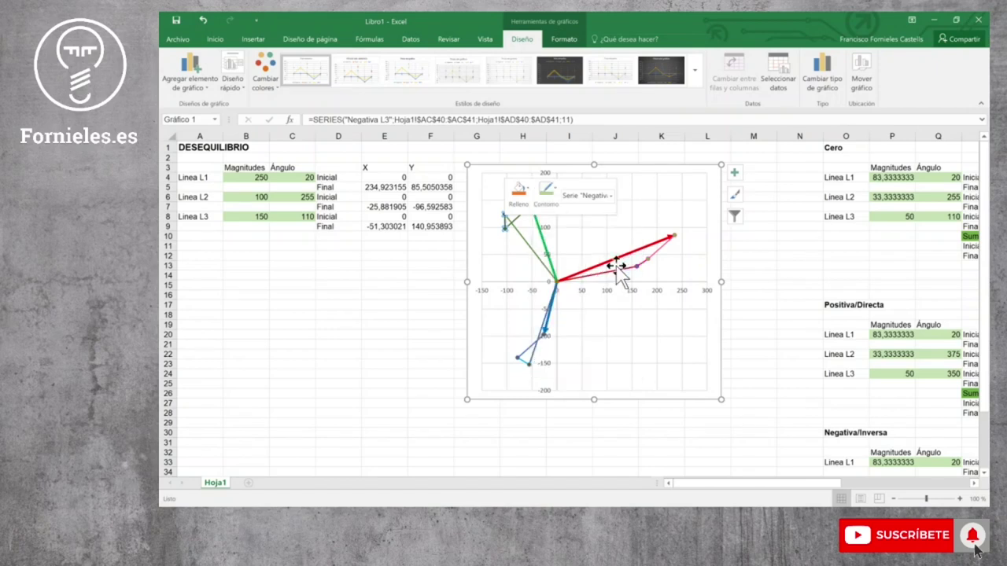
# Recolour the Cero L3 vector line green, then deselect the chart
pyautogui.click(520, 223)
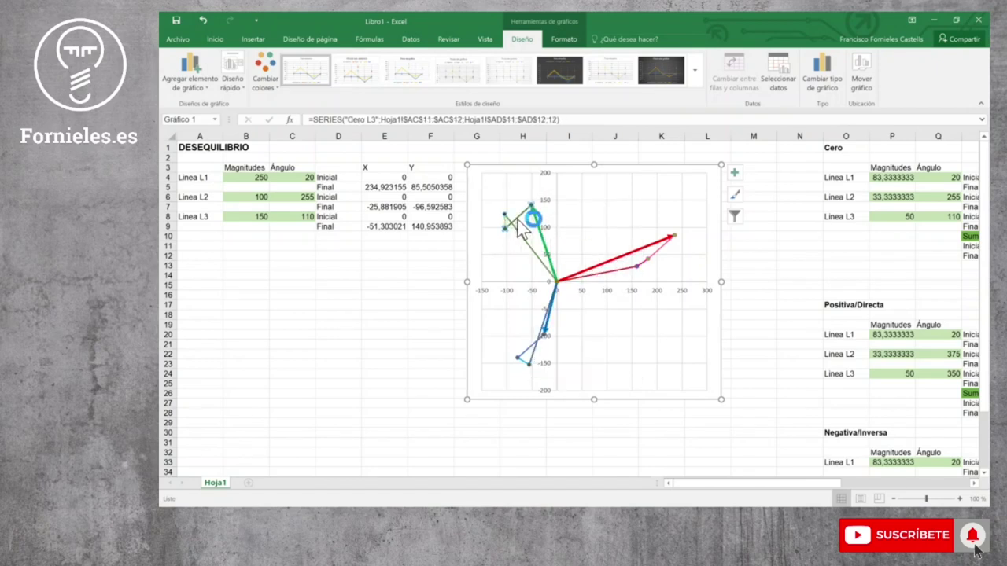
pyautogui.rightClick(518, 222)
pyautogui.click(560, 188)
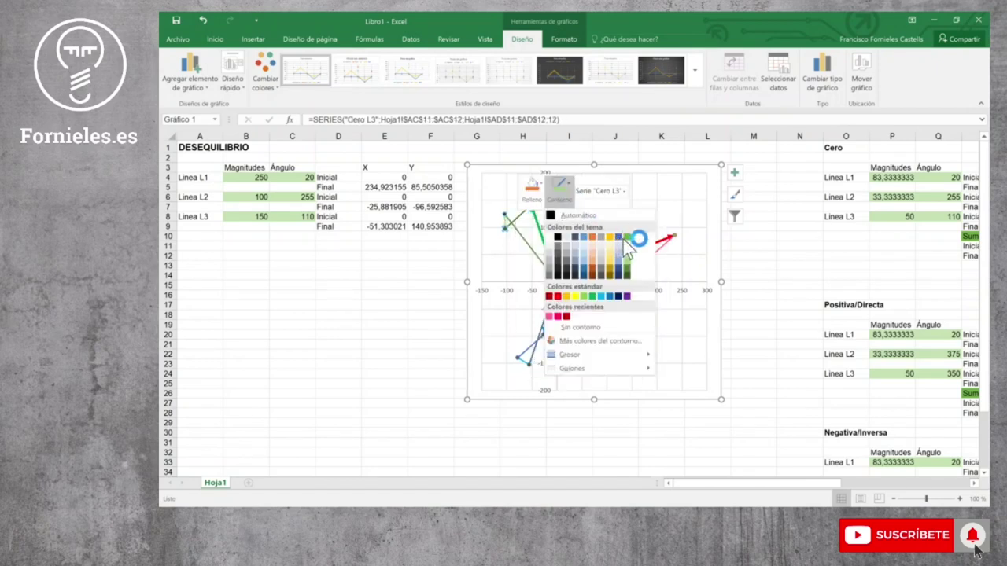
pyautogui.click(591, 296)
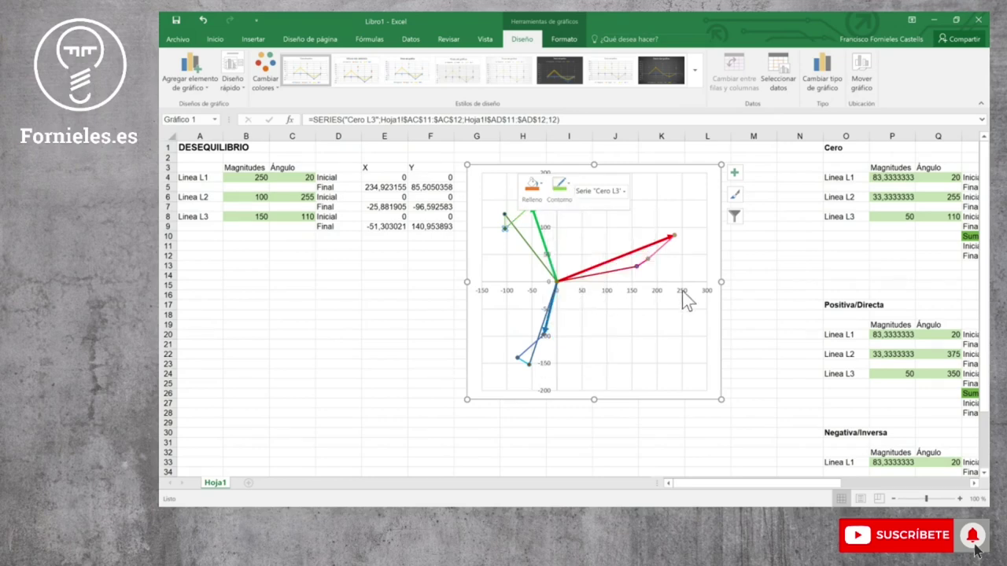
pyautogui.click(748, 329)
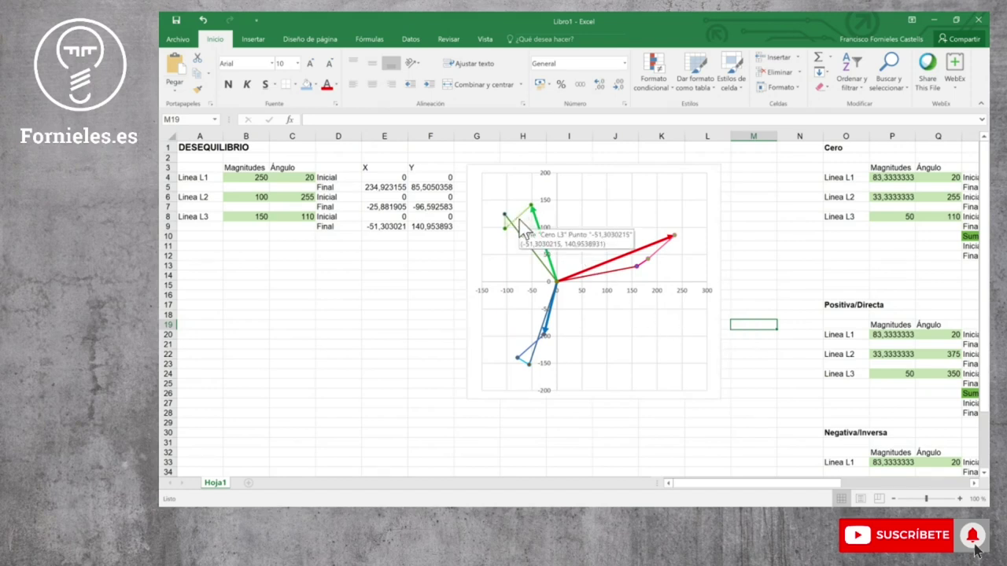
pyautogui.moveTo(627, 271)
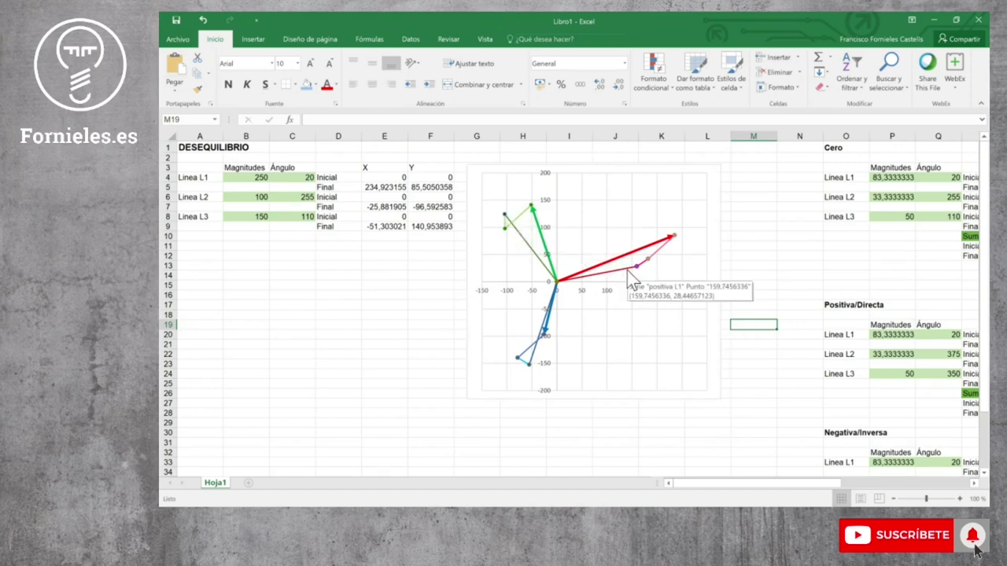
pyautogui.doubleClick(627, 271)
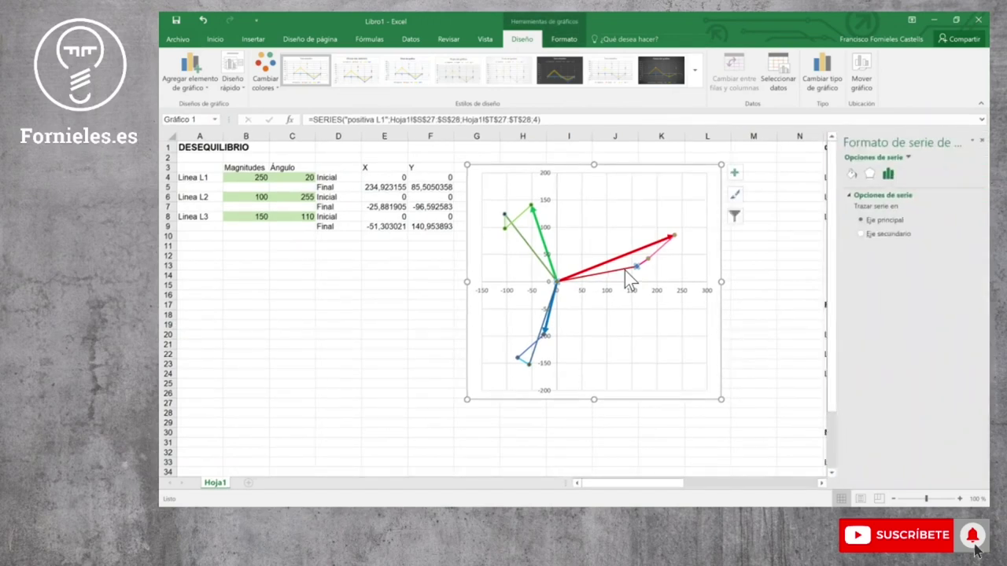
pyautogui.click(849, 176)
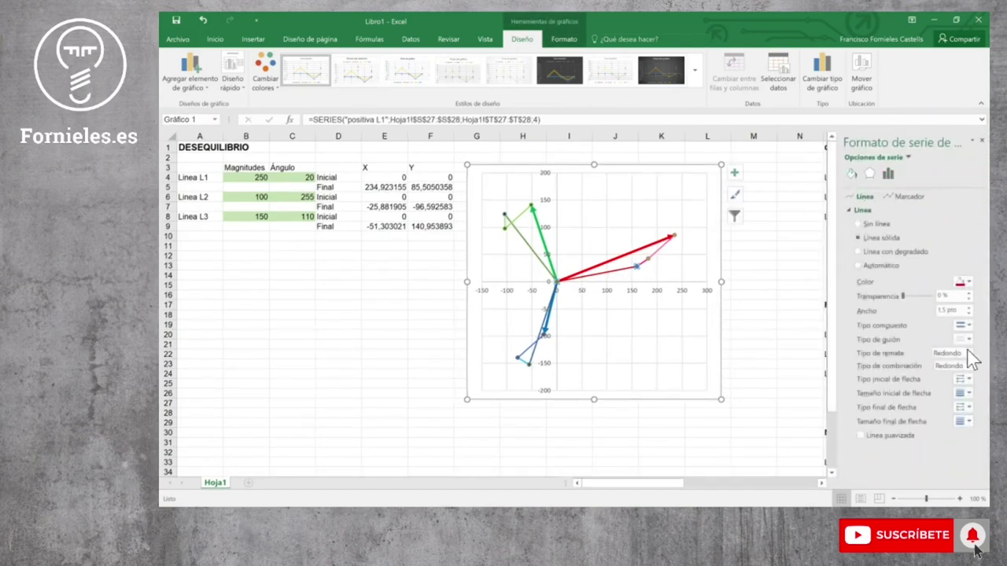
pyautogui.click(969, 407)
pyautogui.click(752, 275)
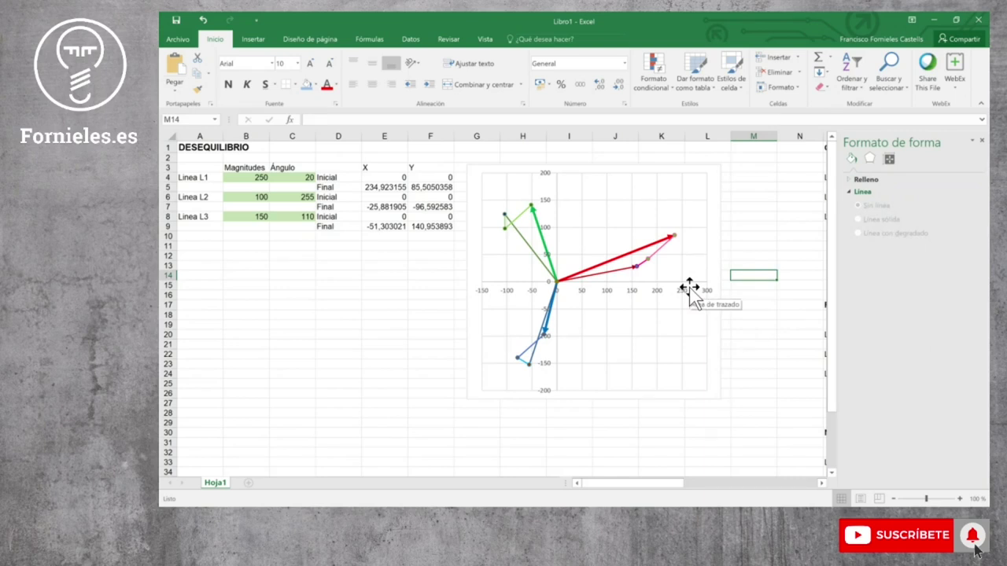
pyautogui.click(331, 327)
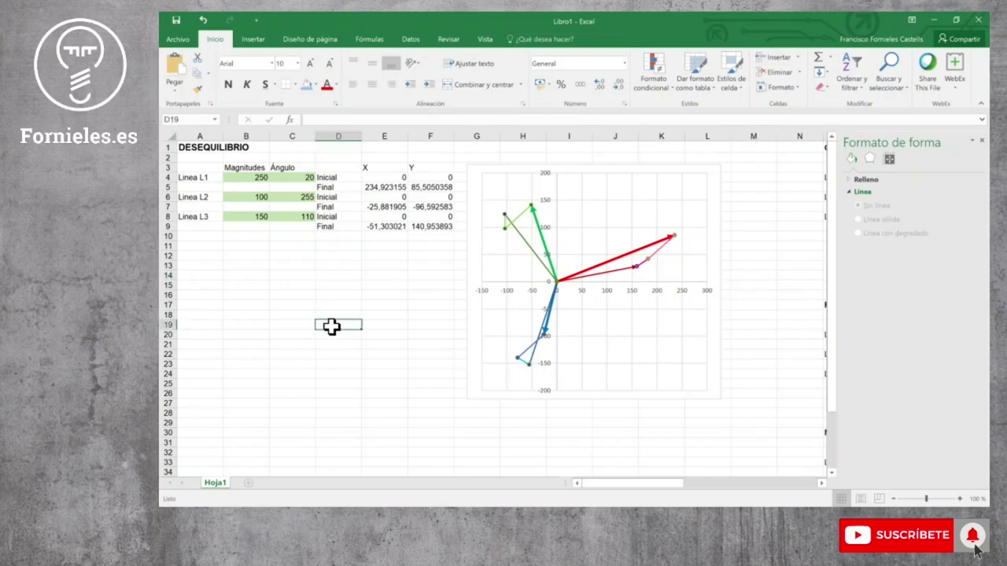
pyautogui.click(339, 383)
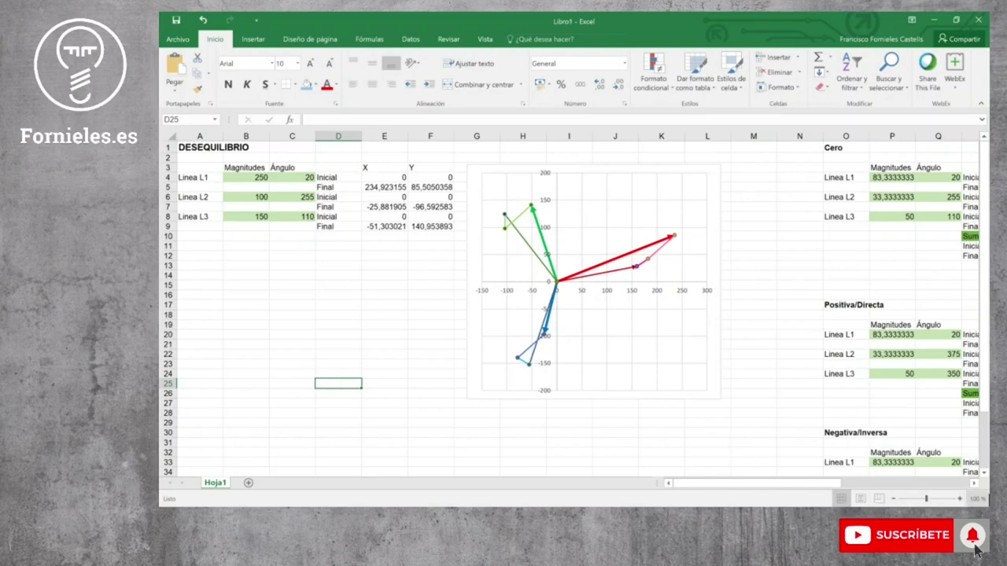
# Type the Gráfica separadas heading in AF8, Cero in AF9, and L1, L2, L3 labels in row 10
pyautogui.click(974, 483)
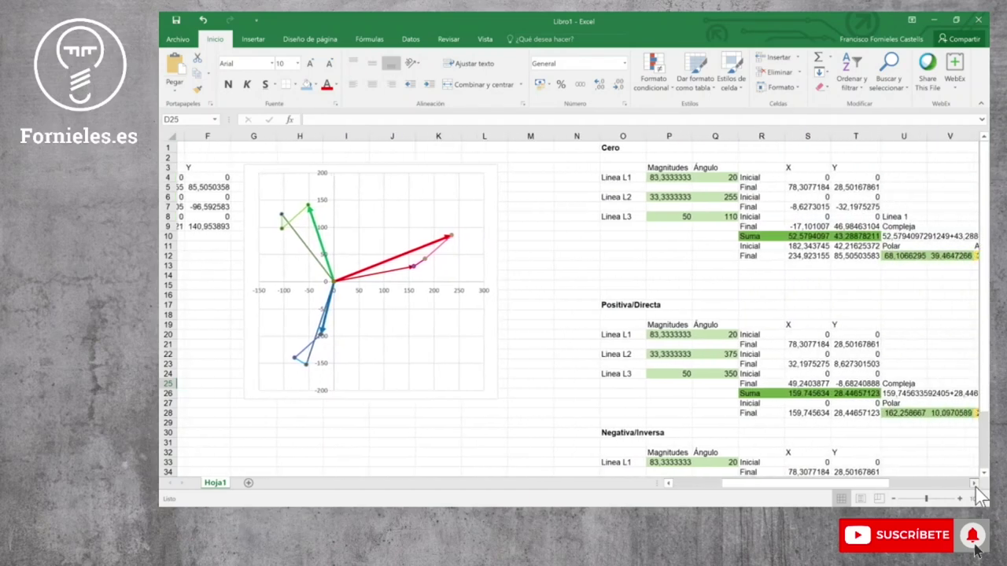
pyautogui.moveTo(974, 485); pyautogui.dragTo(976, 487)
pyautogui.click(722, 215)
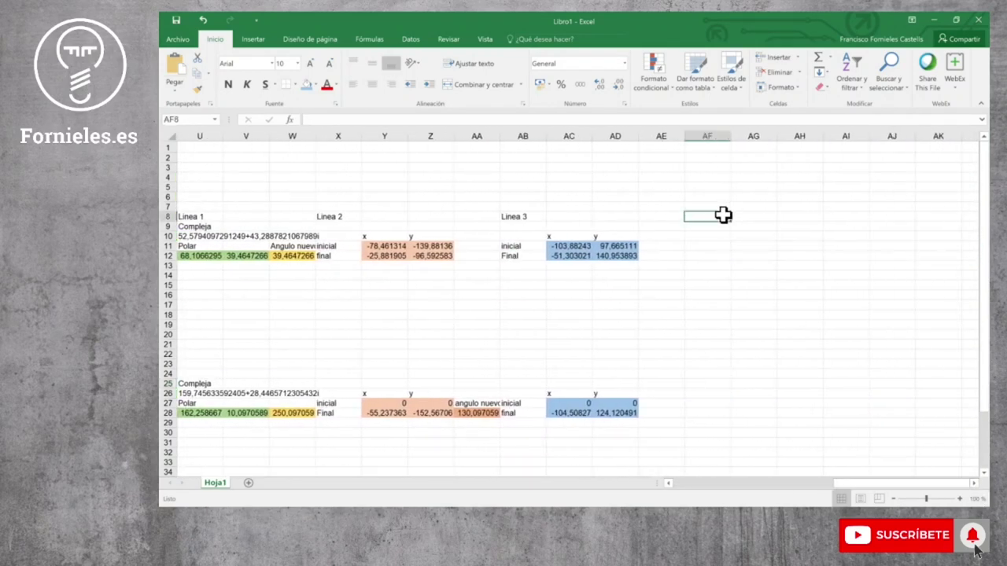
pyautogui.write('Gr')
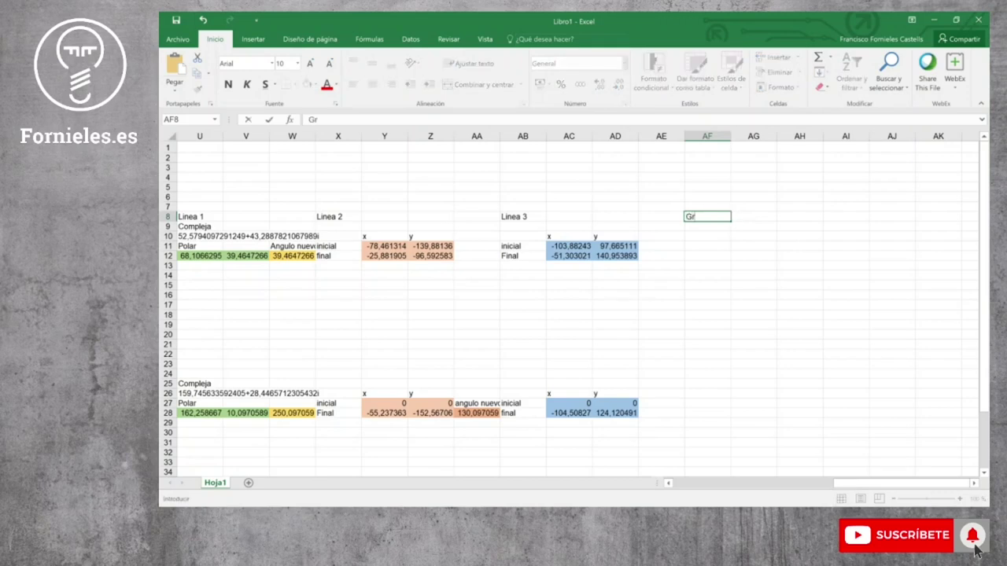
pyautogui.write('adas')
pyautogui.press('Return')
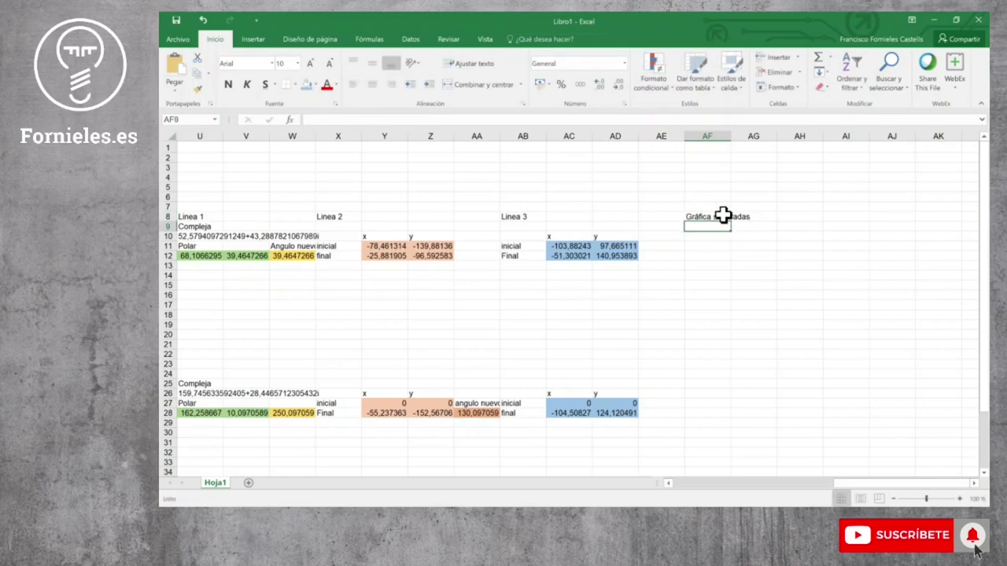
pyautogui.write('CE')
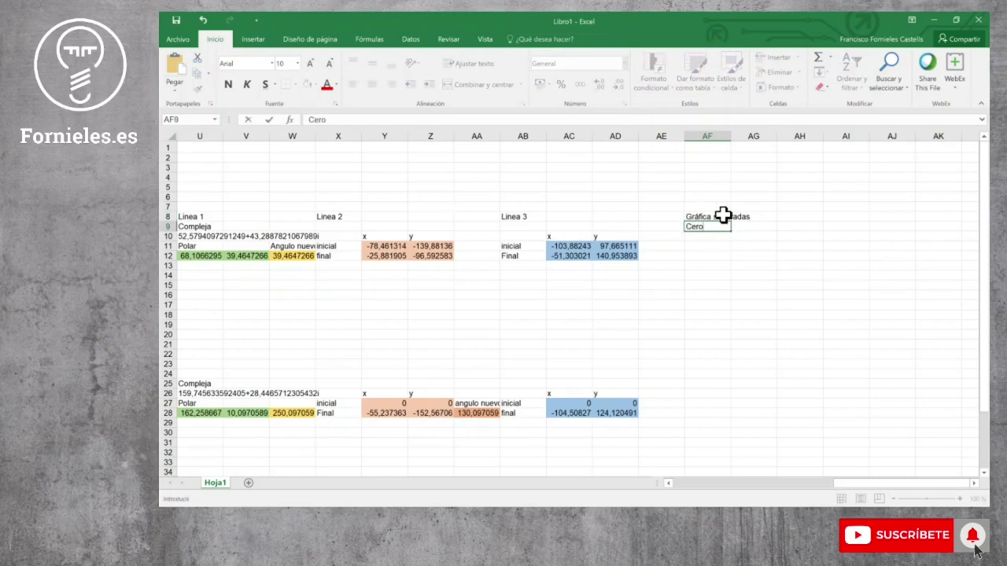
pyautogui.press('Return')
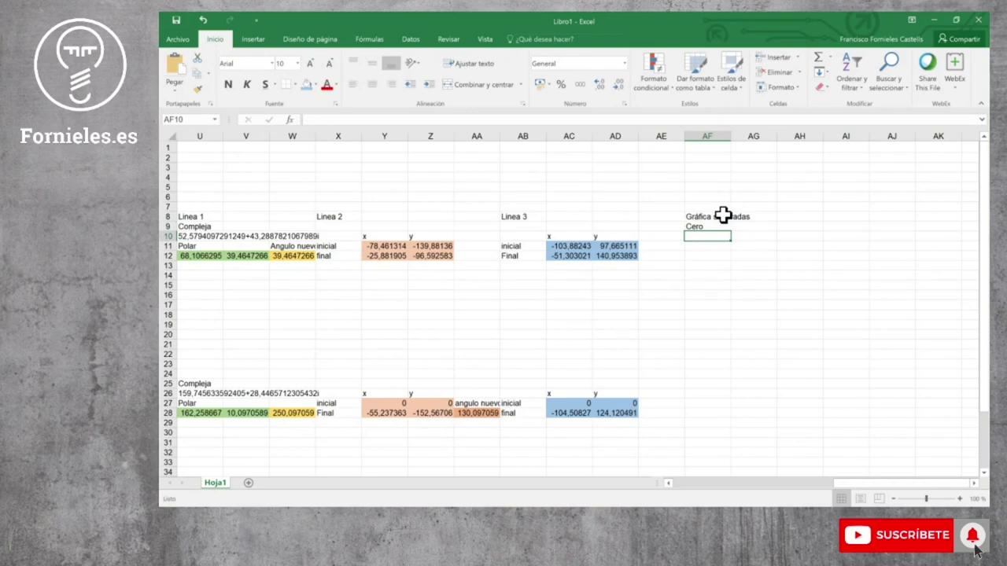
pyautogui.write('L1')
pyautogui.press('Return')
pyautogui.click(798, 238)
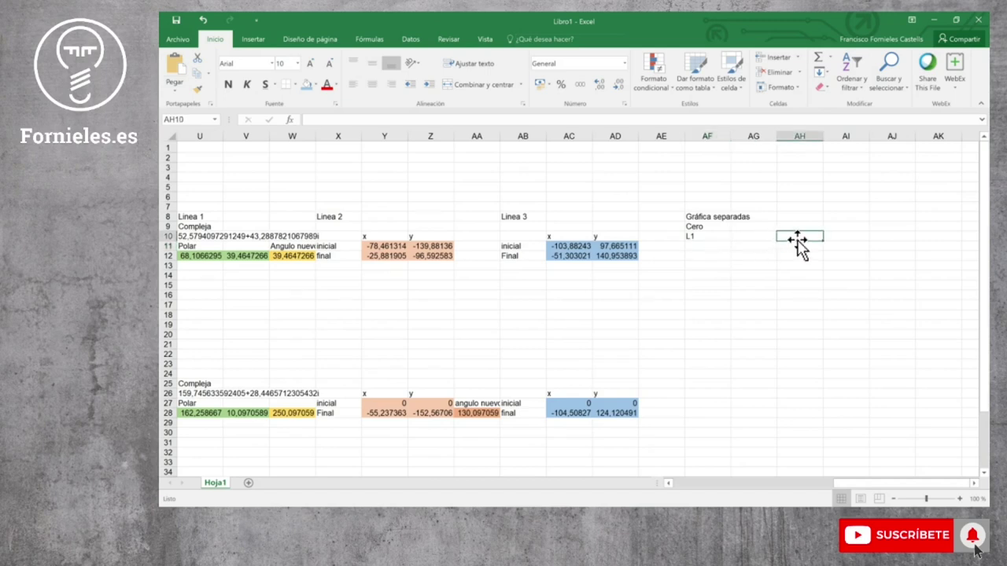
pyautogui.write('L2')
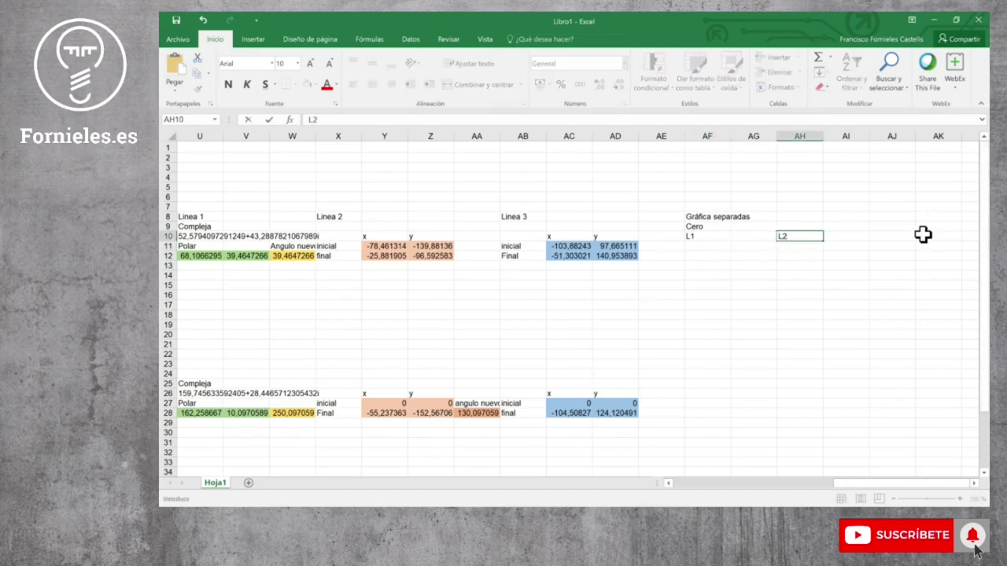
pyautogui.click(899, 236)
pyautogui.write('L3')
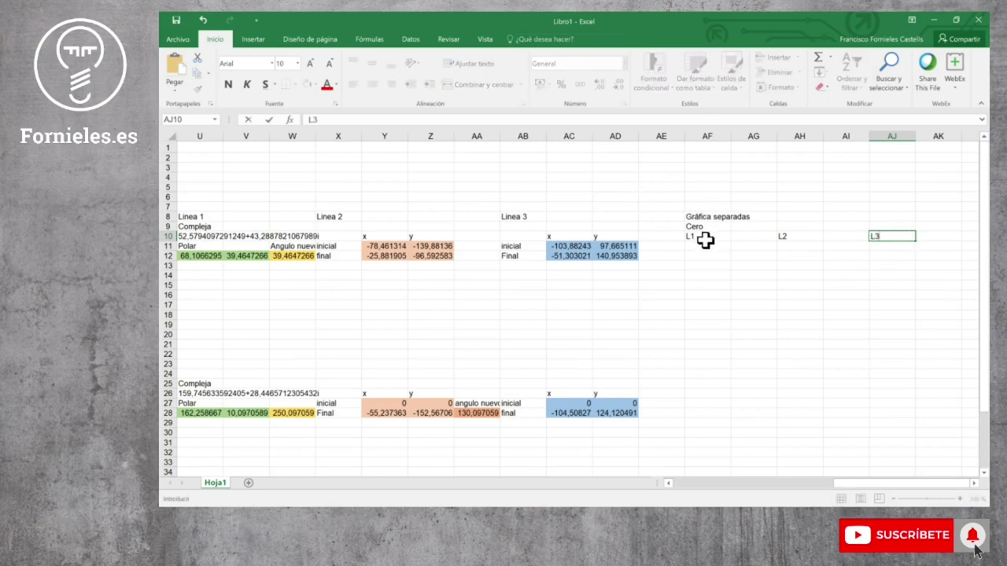
pyautogui.click(704, 246)
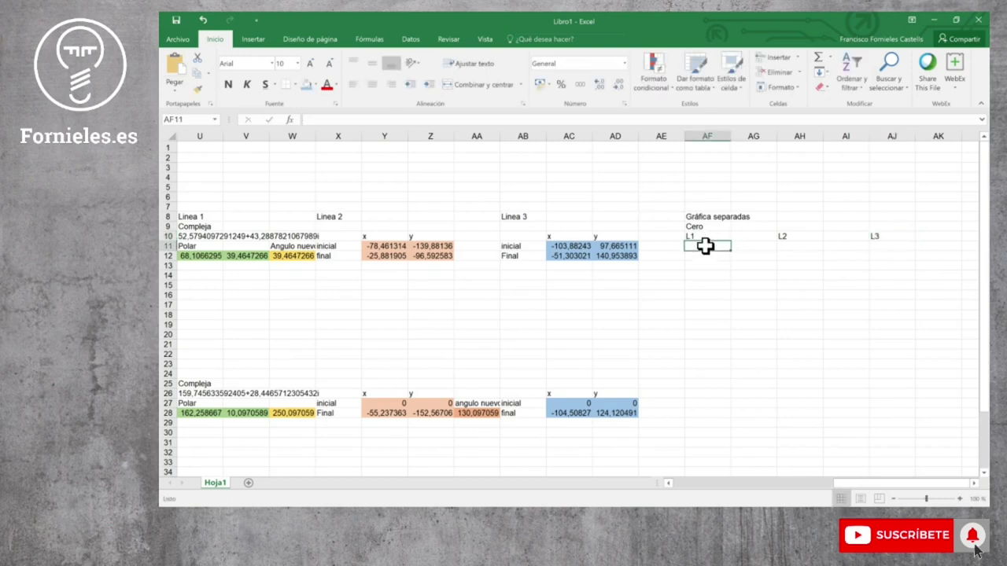
# Enter zeros across AF11:AK11 and start a formula in AF12
pyautogui.write('0')
pyautogui.click(751, 247)
pyautogui.write('0')
pyautogui.click(810, 252)
pyautogui.write('0')
pyautogui.click(838, 247)
pyautogui.write('0')
pyautogui.click(887, 247)
pyautogui.write('0')
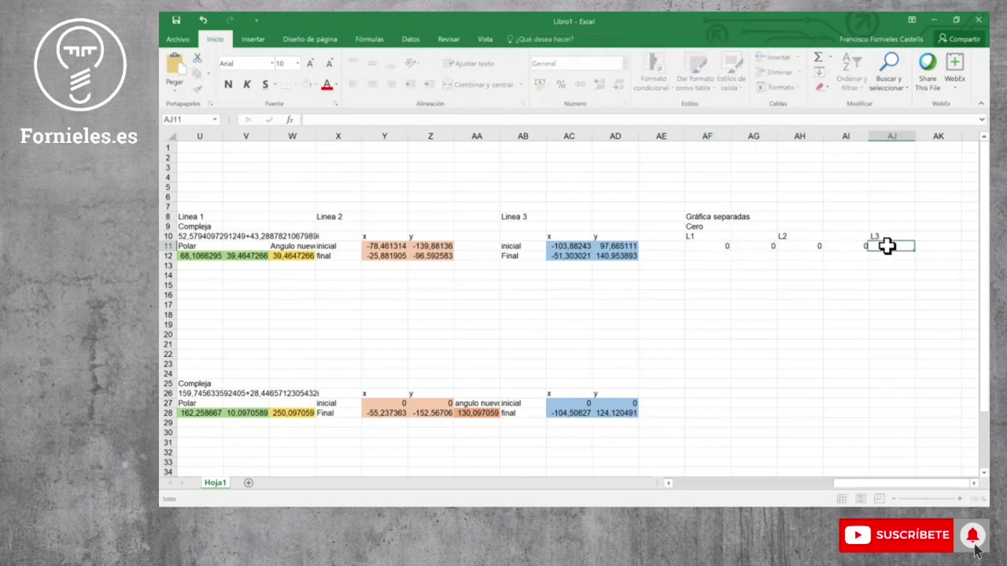
pyautogui.click(925, 247)
pyautogui.write('0')
pyautogui.click(718, 256)
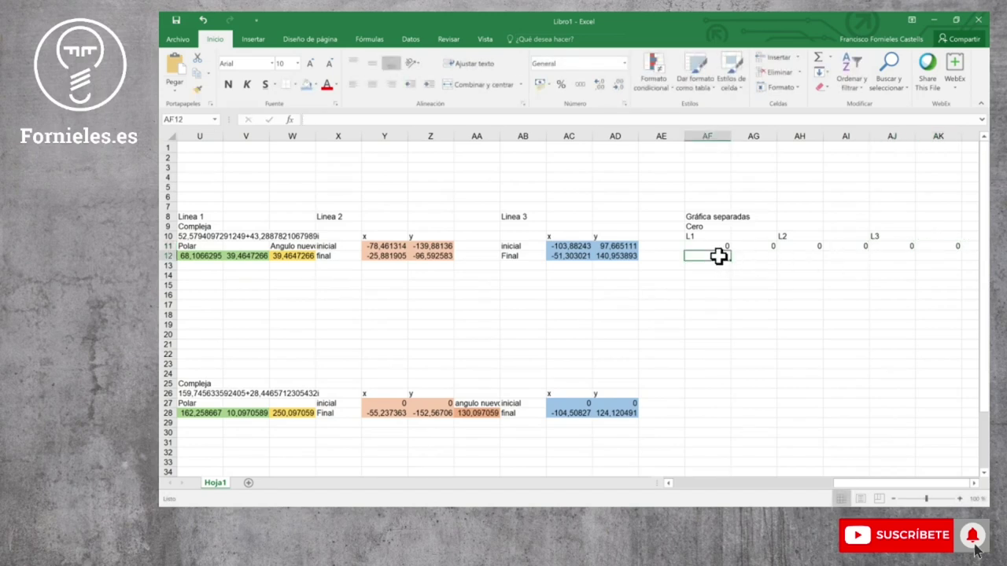
pyautogui.write('=')
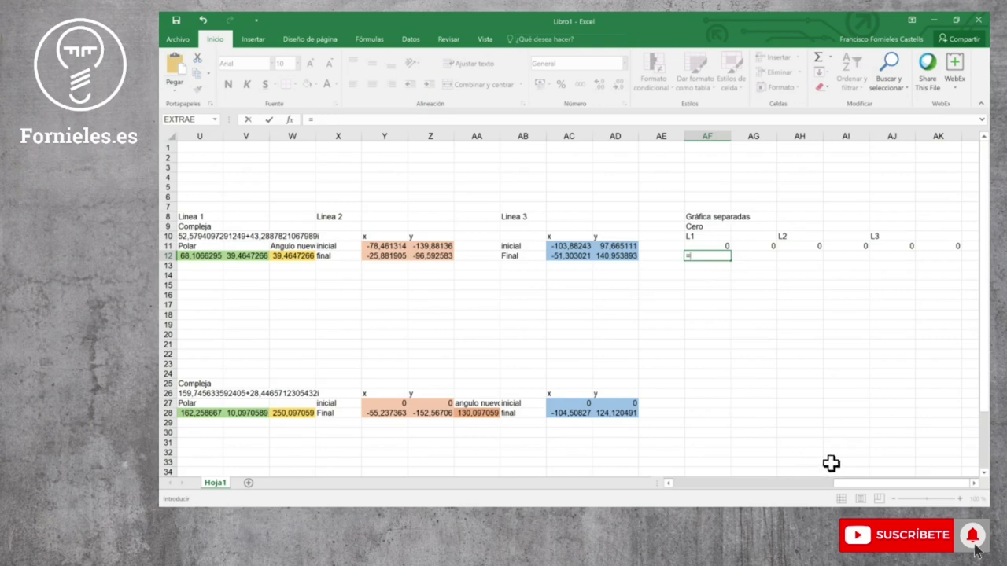
pyautogui.moveTo(857, 483)
pyautogui.mouseDown()
pyautogui.moveTo(801, 483)
pyautogui.moveTo(808, 491)
pyautogui.mouseUp()
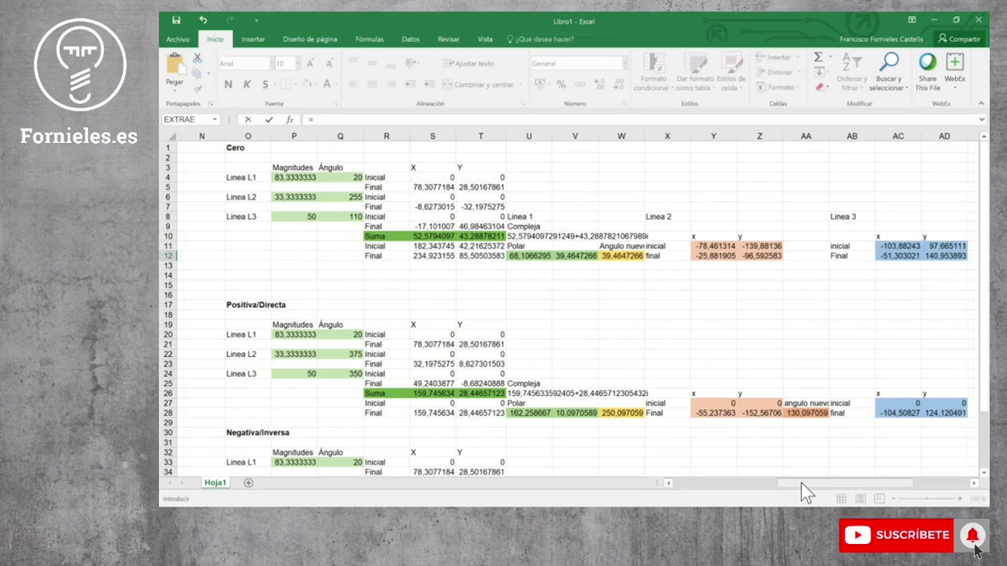
# Enter =S12-S11 in AF12 and fill it right into AG12
pyautogui.click(432, 258)
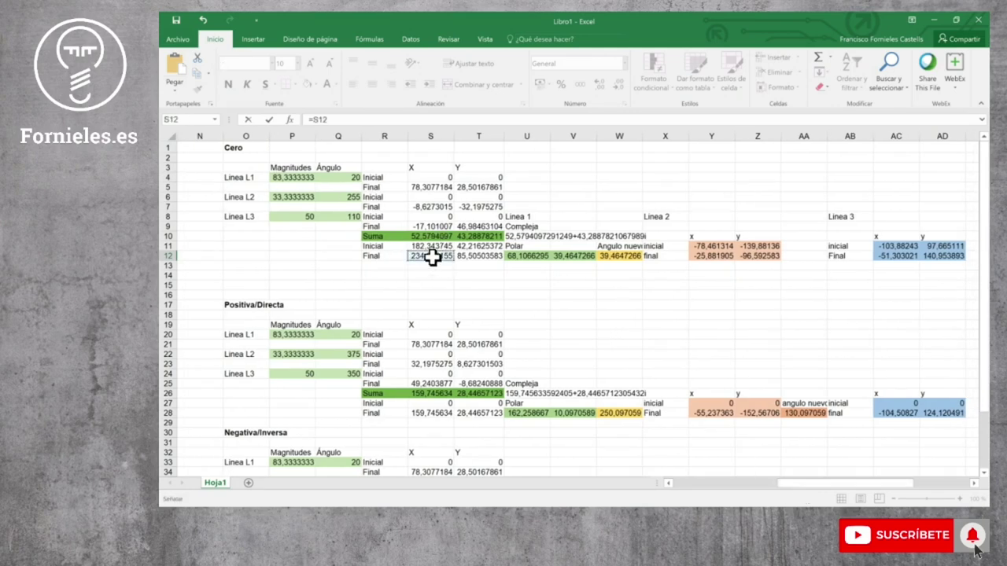
pyautogui.click(444, 246)
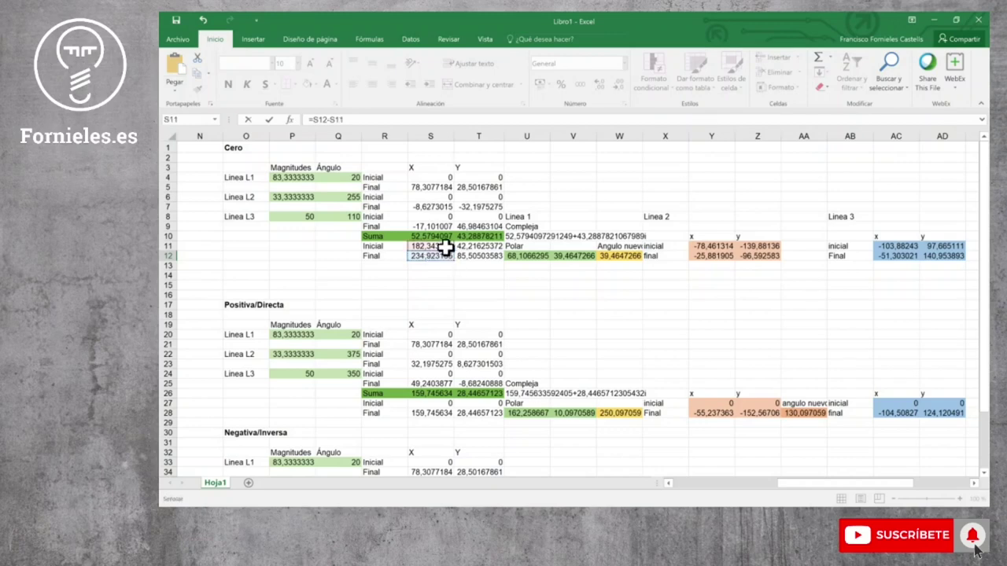
pyautogui.press('Return')
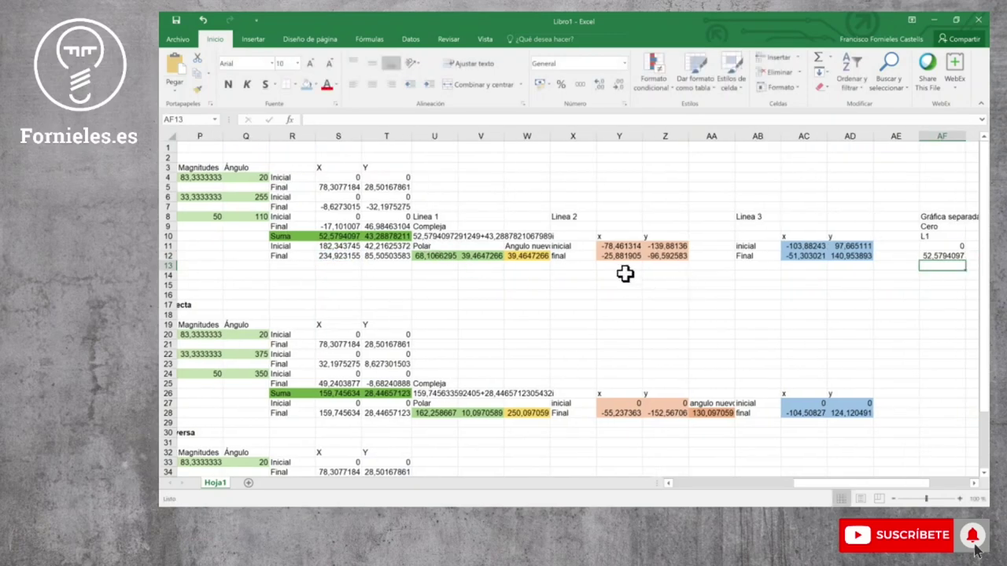
pyautogui.click(944, 256)
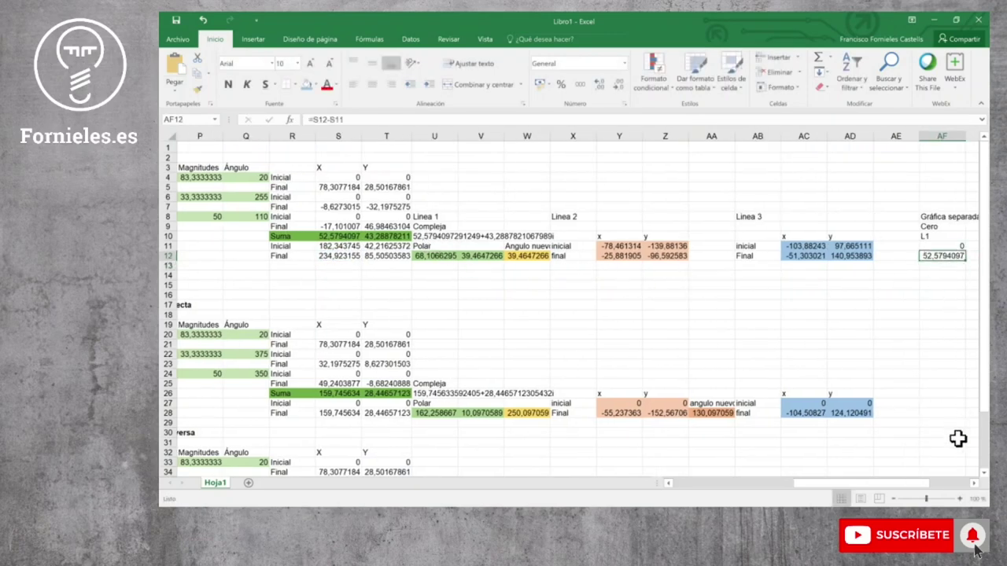
pyautogui.click(973, 483)
pyautogui.click(973, 484)
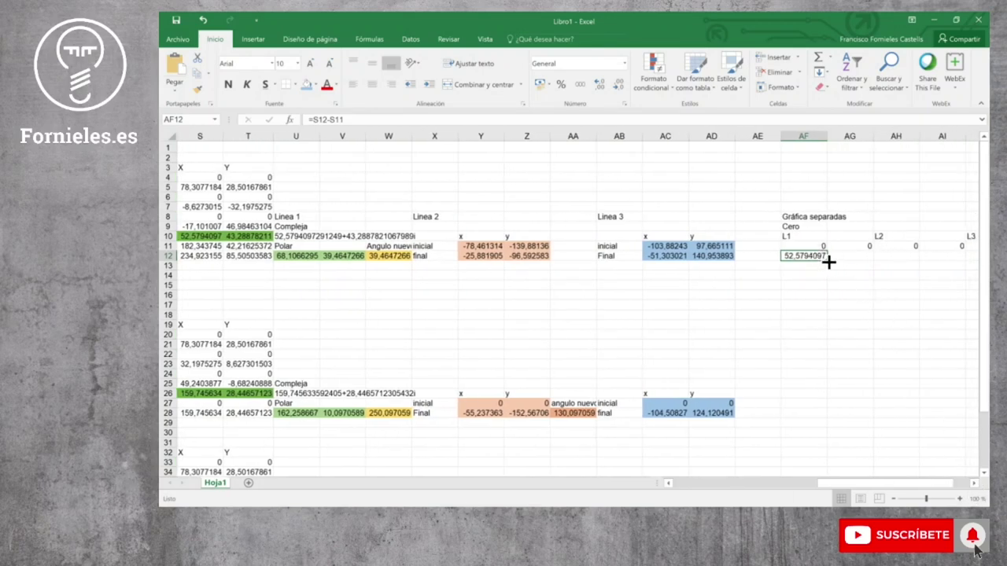
pyautogui.moveTo(854, 259); pyautogui.dragTo(861, 261)
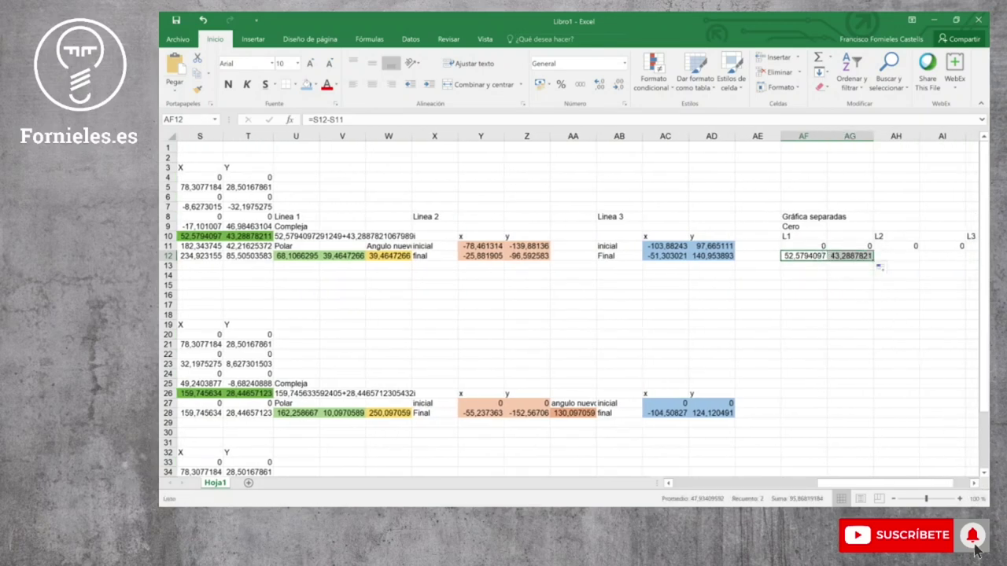
pyautogui.click(974, 484)
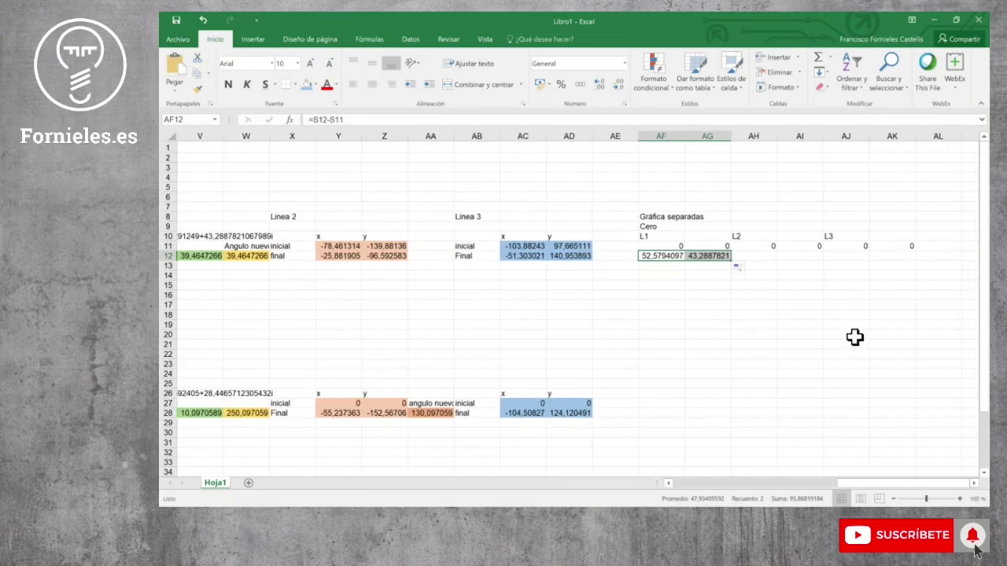
# Enter =Y12-Y11 in AH12 and fill it right into AI12
pyautogui.click(761, 256)
pyautogui.write('=')
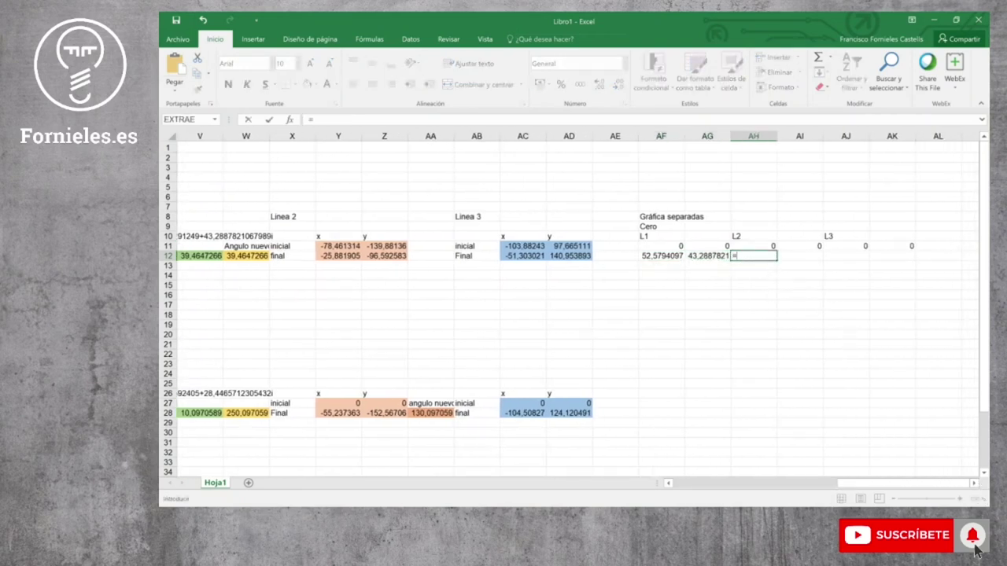
pyautogui.click(330, 256)
pyautogui.write('-')
pyautogui.click(335, 247)
pyautogui.press('Return')
pyautogui.click(761, 257)
pyautogui.moveTo(777, 262); pyautogui.dragTo(810, 261)
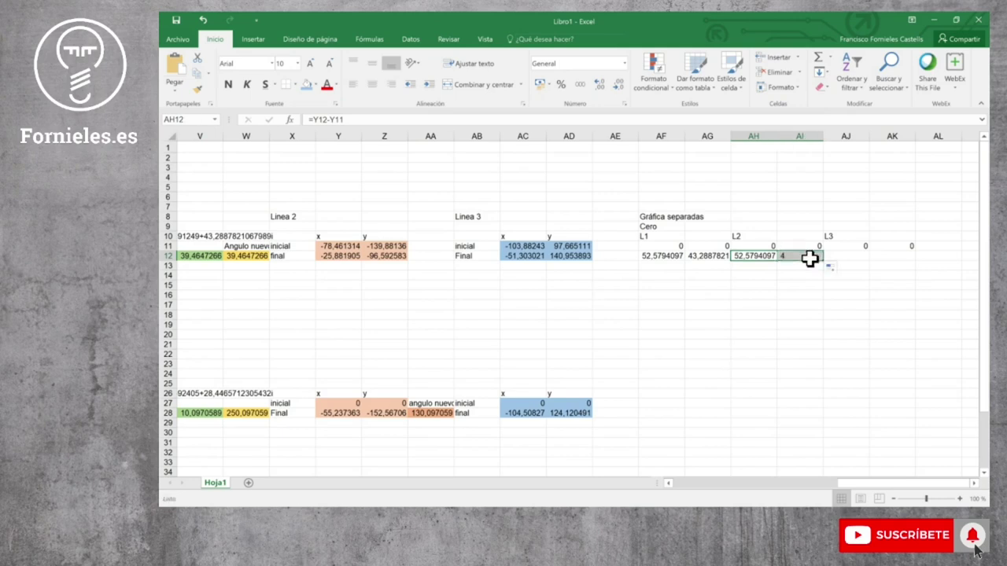
# Enter =AC12-AC11 in AJ12 and copy it into AK12
pyautogui.click(859, 255)
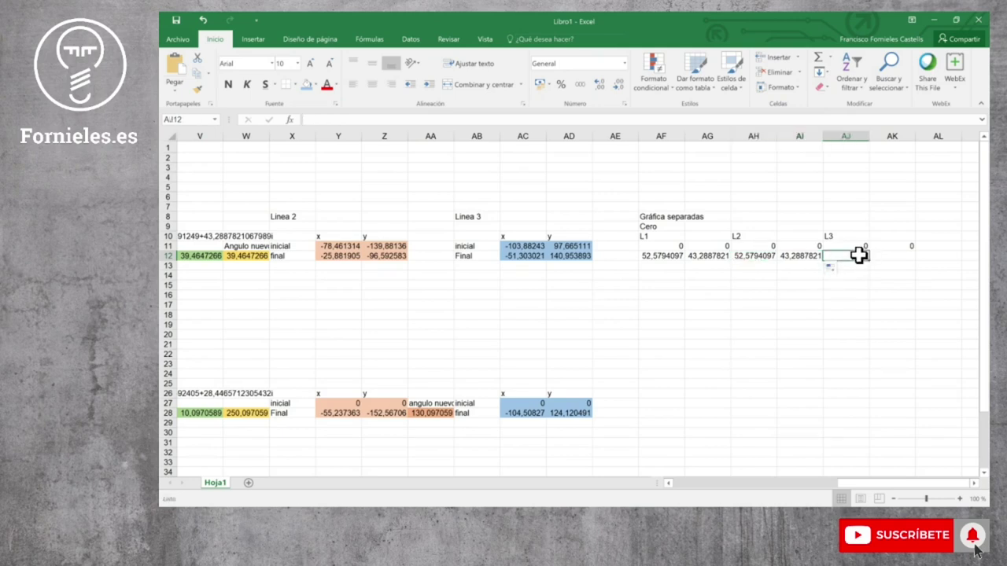
pyautogui.write('=')
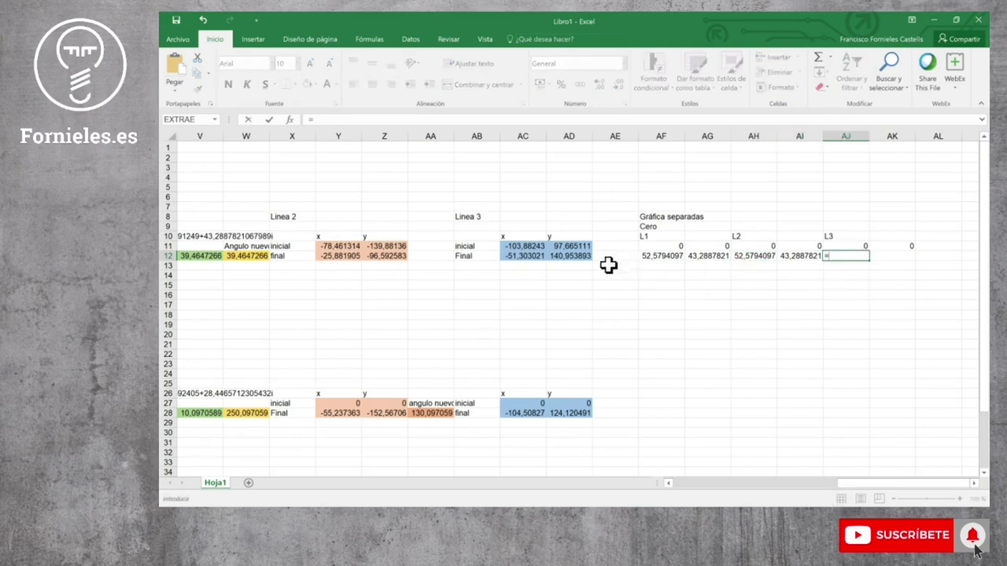
pyautogui.click(528, 256)
pyautogui.write('-')
pyautogui.click(514, 246)
pyautogui.press('Return')
pyautogui.click(866, 255)
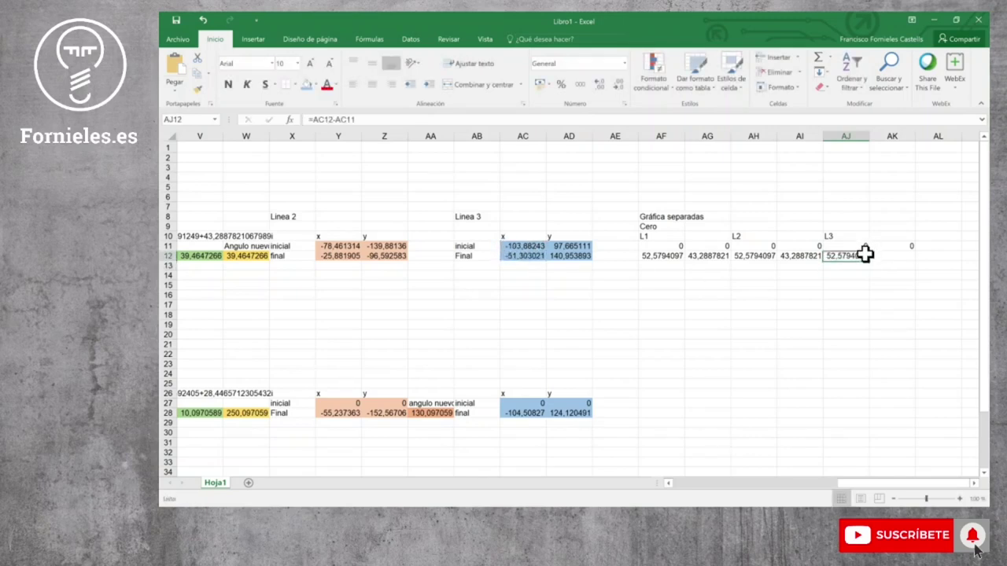
pyautogui.hotkey('ctrl', 'c')
pyautogui.click(897, 256)
pyautogui.press('Return')
# Shade the AF9:AK12 block medium grey
pyautogui.moveTo(899, 256); pyautogui.dragTo(659, 226)
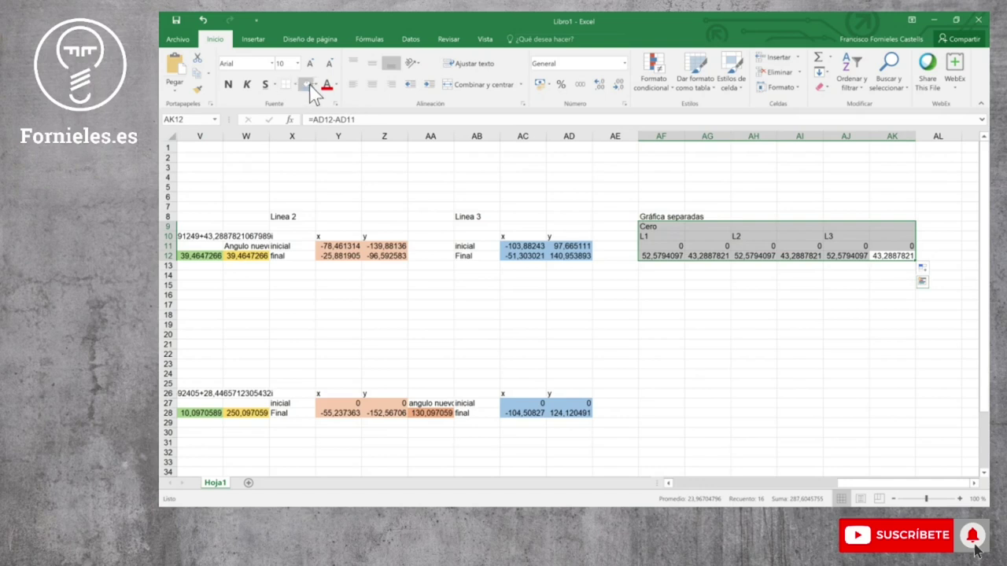
pyautogui.click(315, 84)
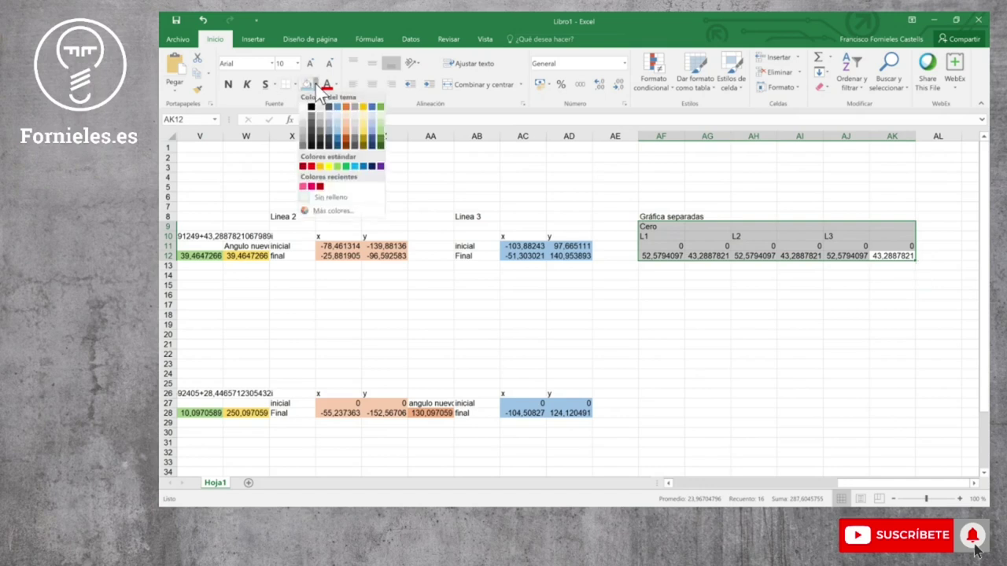
pyautogui.click(331, 125)
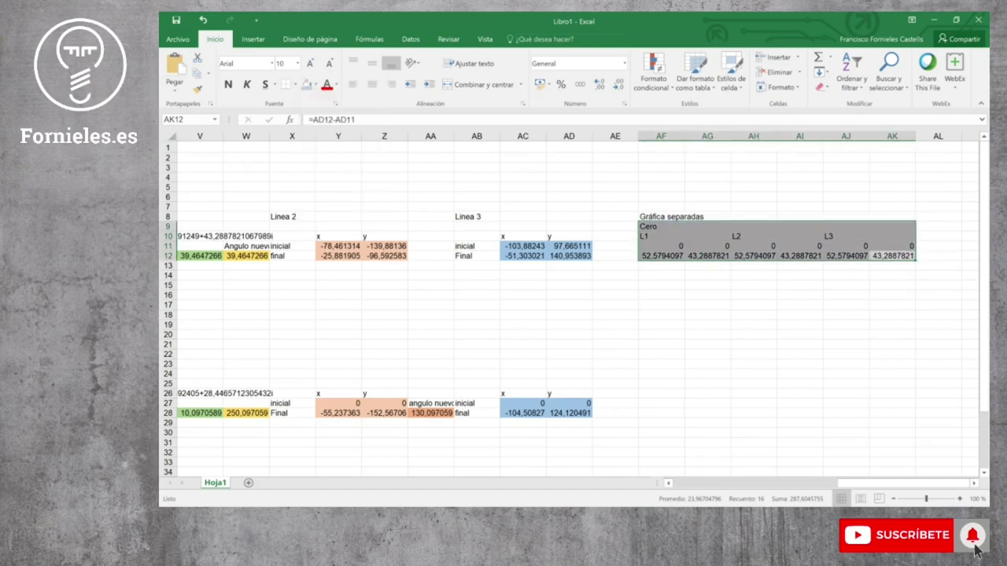
pyautogui.click(752, 266)
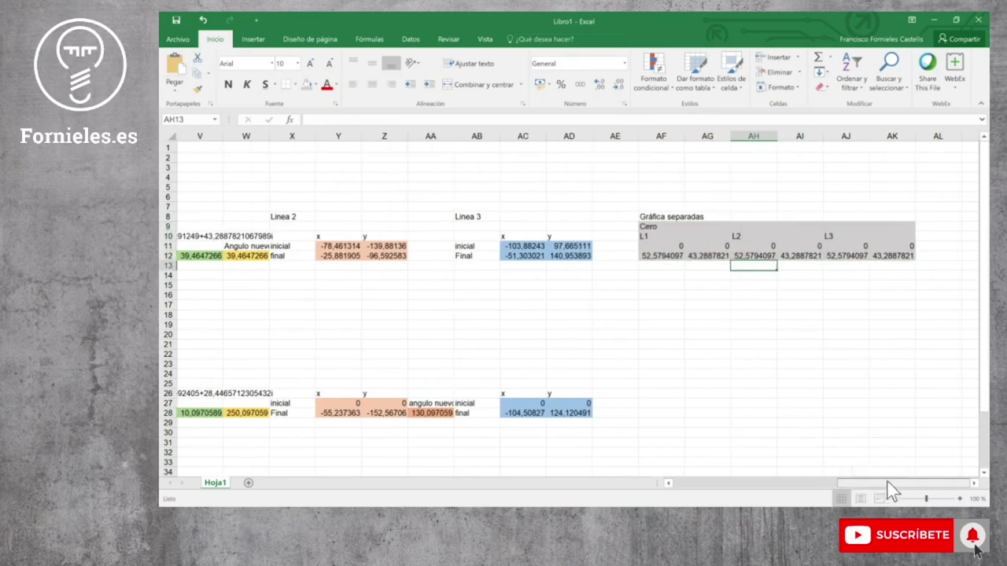
# Insert a straight-line scatter chart at A28 and move it below the vector diagram
pyautogui.moveTo(874, 484); pyautogui.dragTo(696, 485)
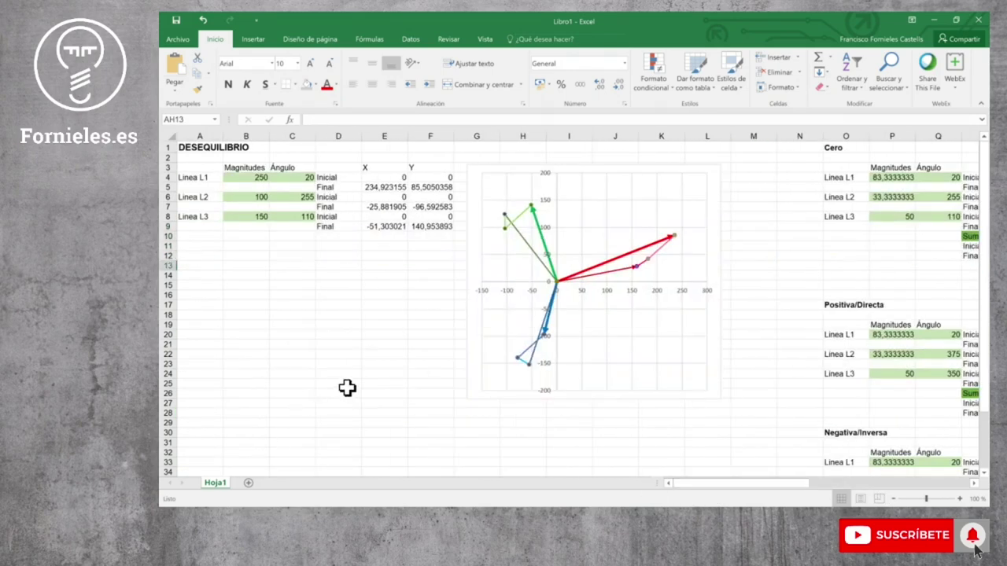
pyautogui.scroll(-4, 347, 388)
pyautogui.click(206, 293)
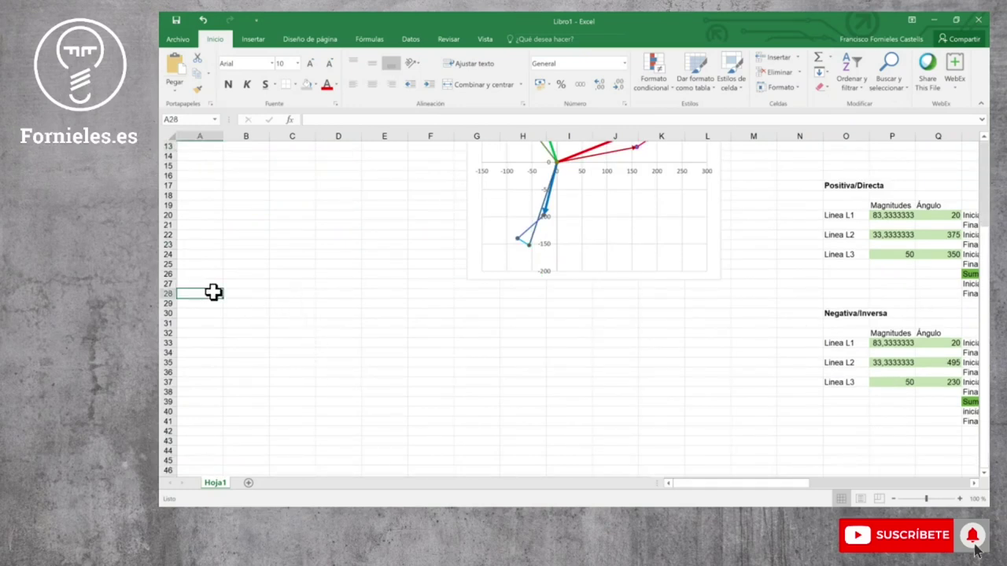
pyautogui.click(252, 40)
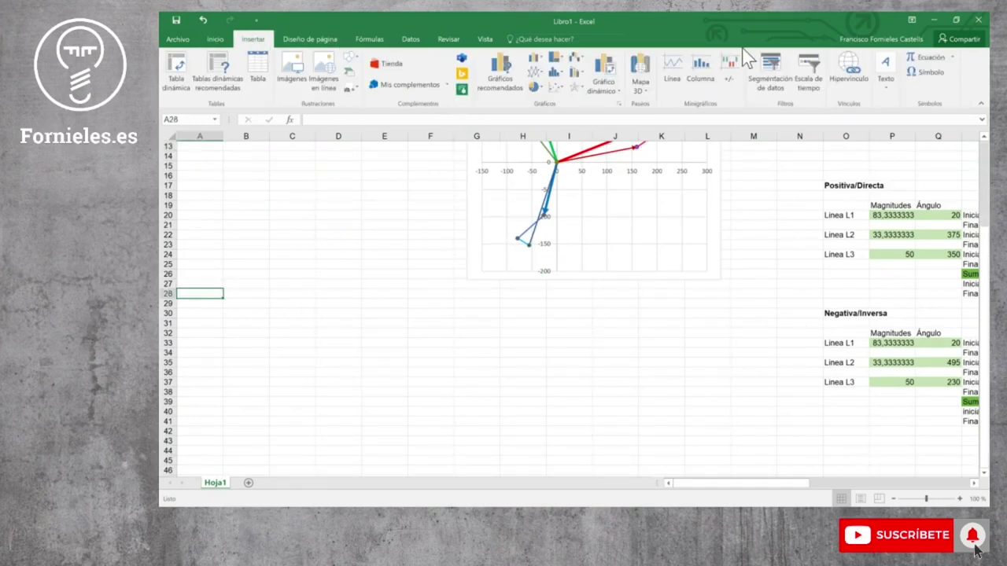
pyautogui.click(562, 87)
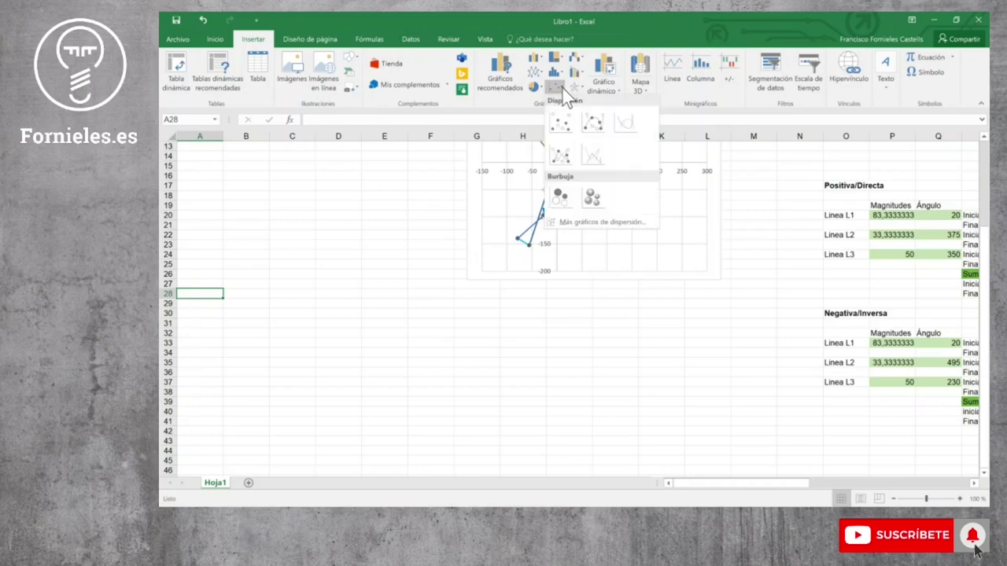
pyautogui.click(561, 153)
pyautogui.moveTo(613, 324)
pyautogui.mouseDown()
pyautogui.moveTo(482, 392)
pyautogui.moveTo(380, 367)
pyautogui.mouseUp()
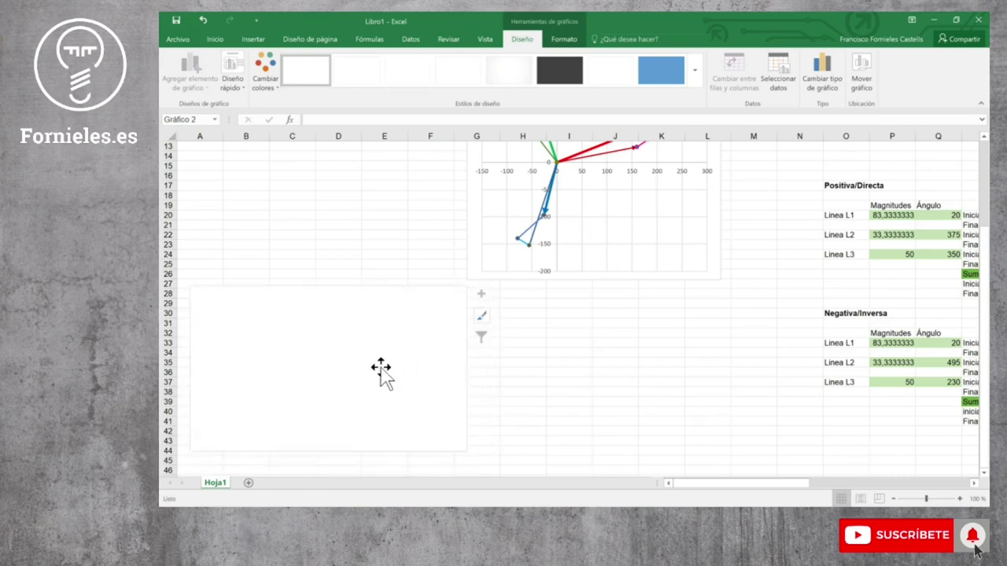
# Add a Cero L1 series with X values AF11:AF12 and Y values AG11:AG12
pyautogui.click(777, 65)
pyautogui.click(308, 337)
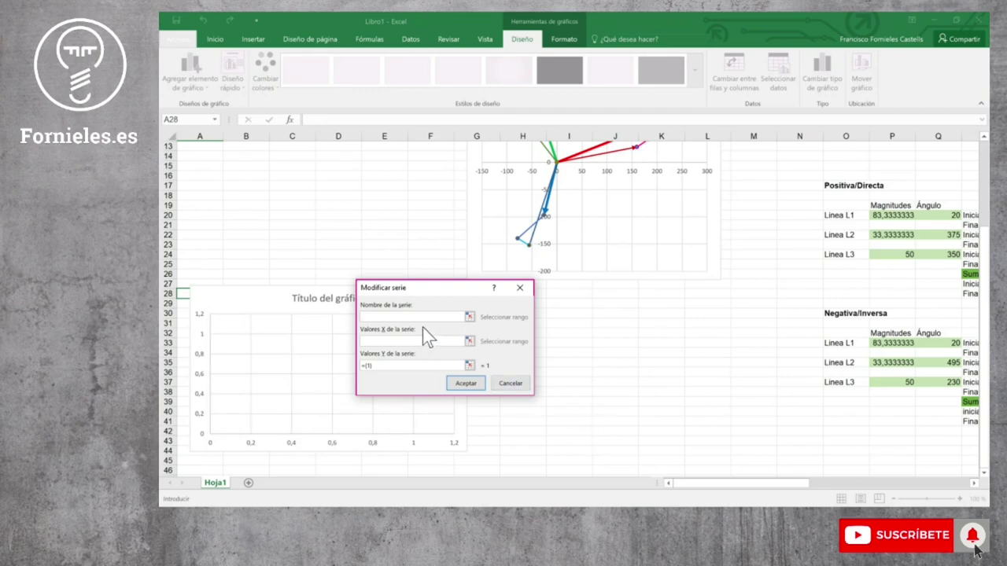
pyautogui.write('Cero L')
pyautogui.write('1')
pyautogui.click(469, 342)
pyautogui.moveTo(794, 482); pyautogui.dragTo(955, 483)
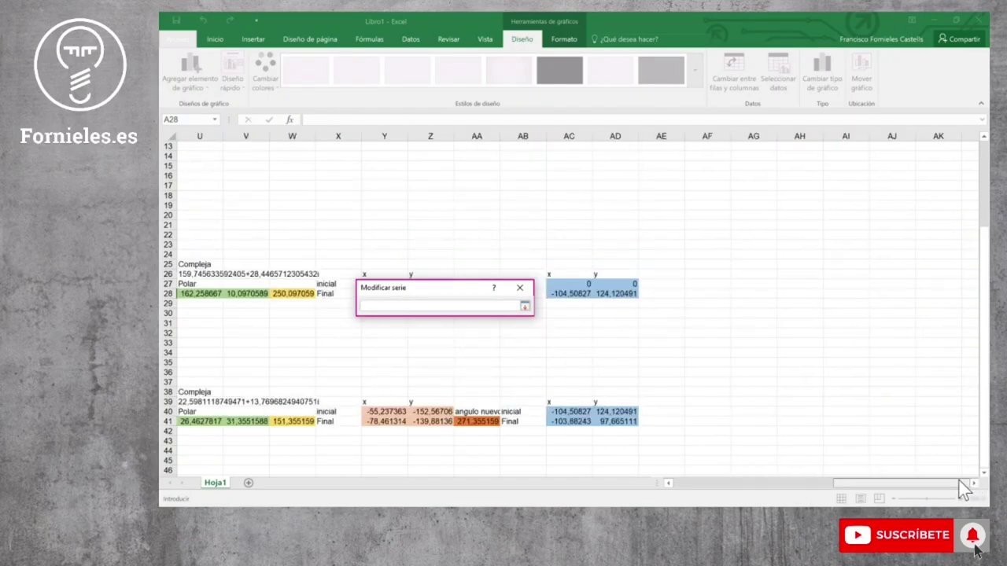
pyautogui.scroll(3, 927, 422)
pyautogui.moveTo(715, 215); pyautogui.dragTo(715, 224)
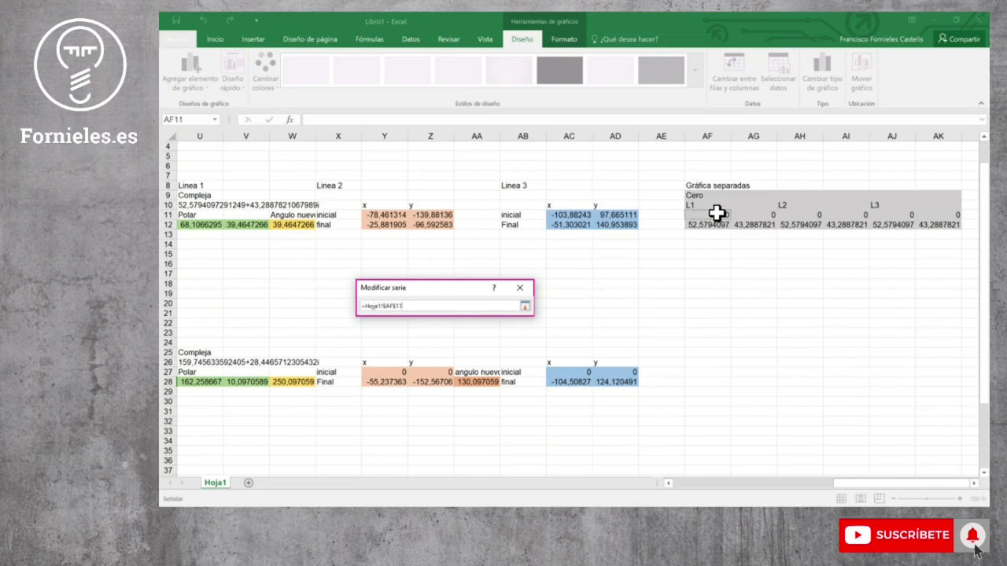
pyautogui.press('Return')
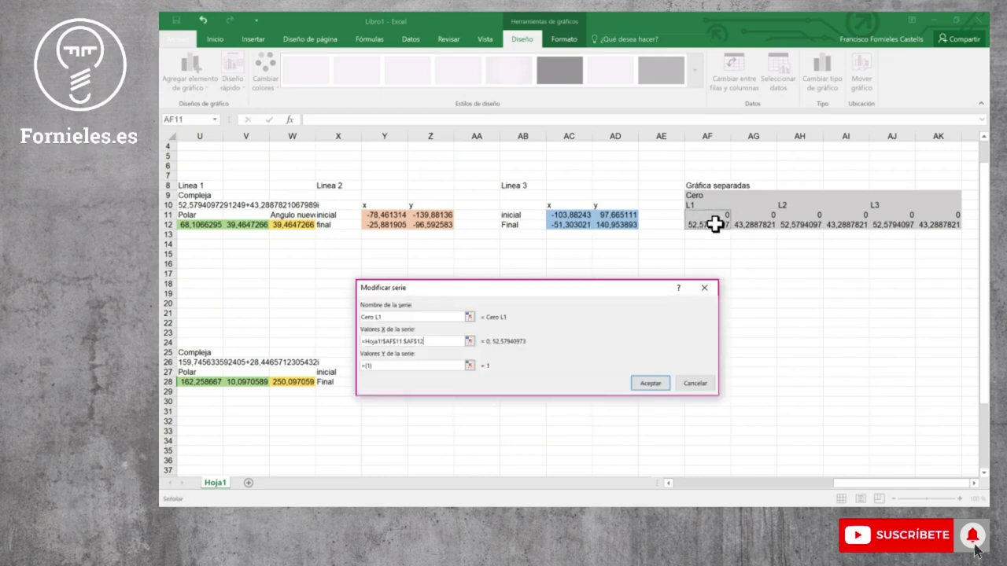
pyautogui.click(466, 364)
pyautogui.moveTo(765, 214); pyautogui.dragTo(767, 227)
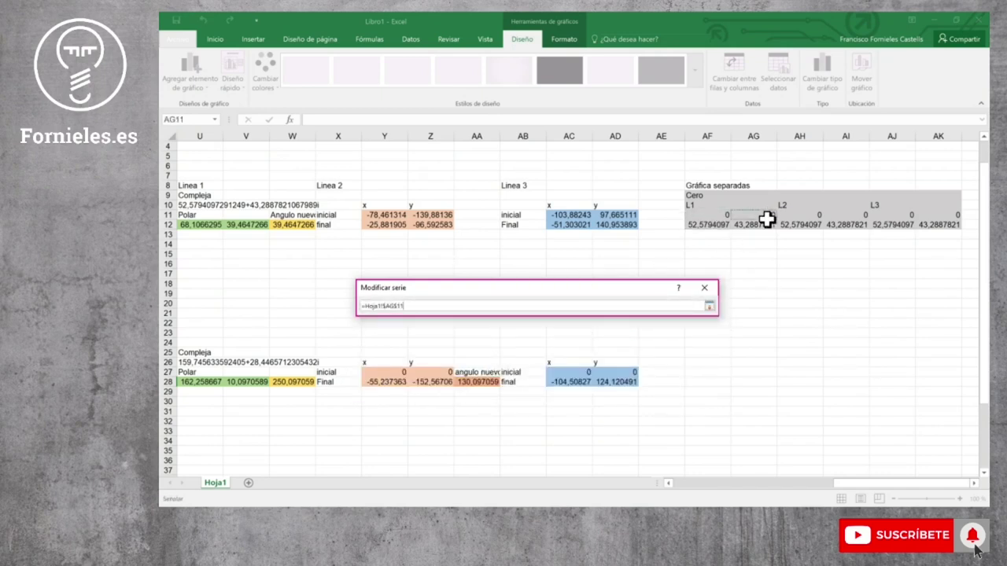
pyautogui.press('Return')
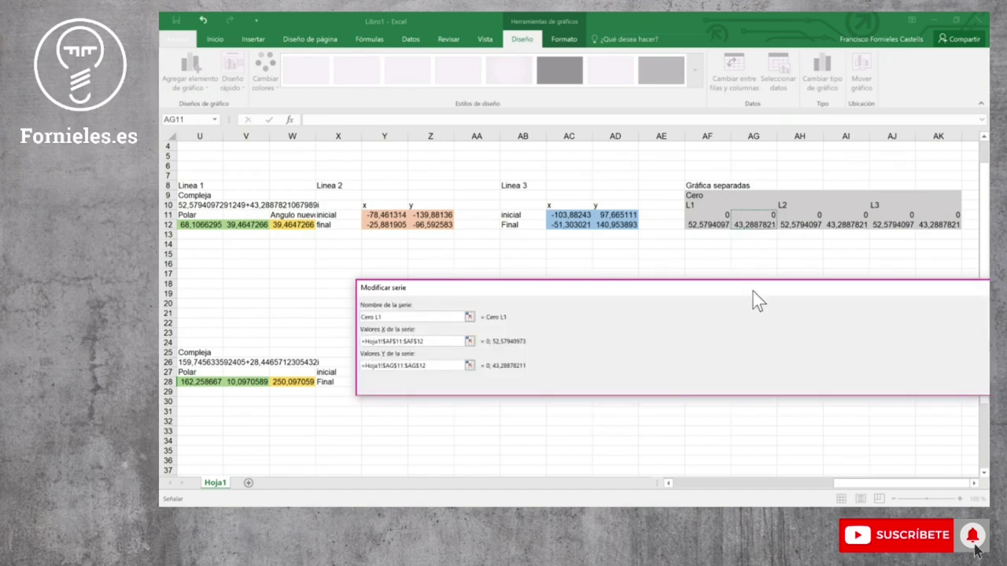
pyautogui.press('Return')
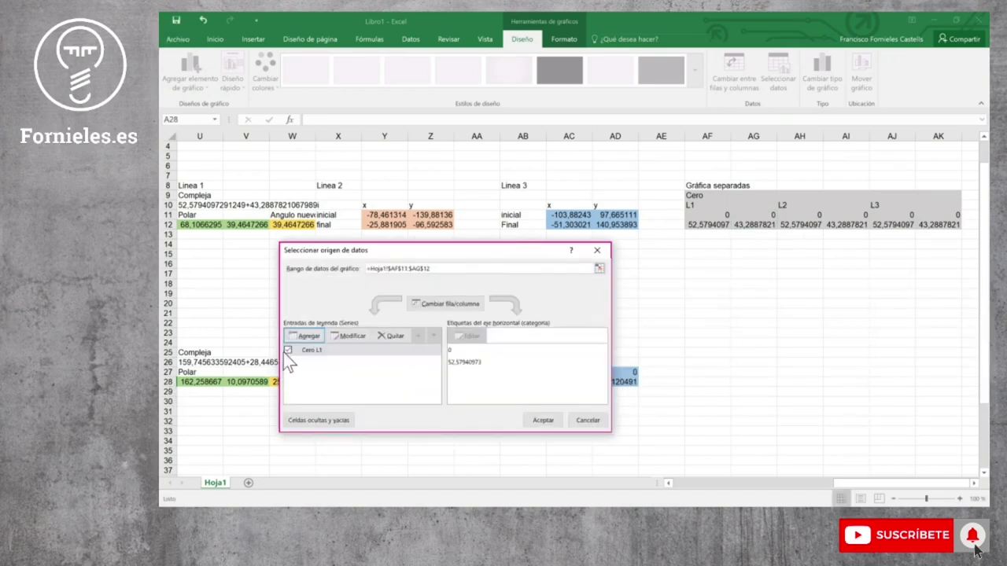
# Add a Cero L2 series with X values AH11:AH12 and Y values AI11:AI12
pyautogui.click(301, 338)
pyautogui.write('Cero L2')
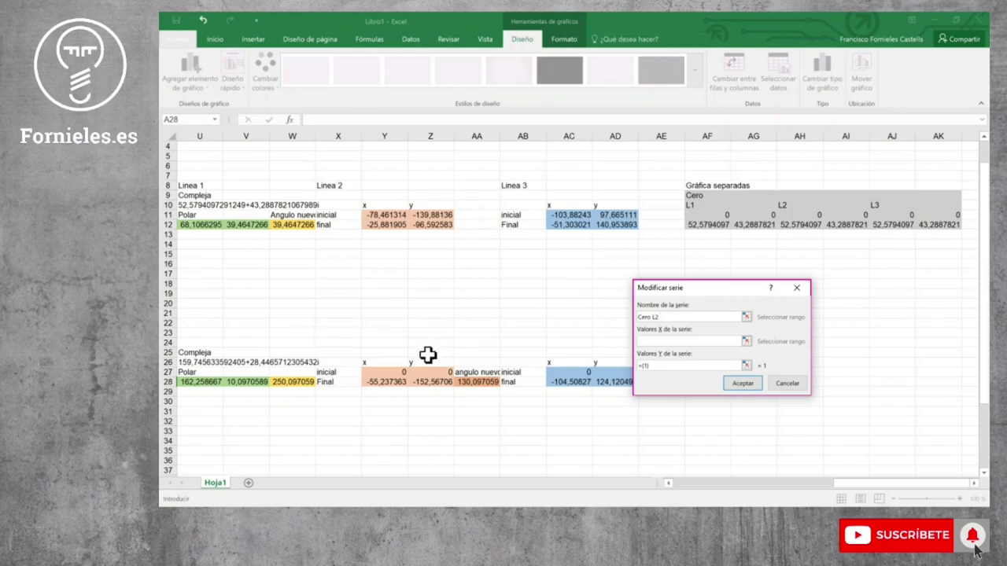
pyautogui.click(745, 342)
pyautogui.moveTo(803, 215); pyautogui.dragTo(803, 222)
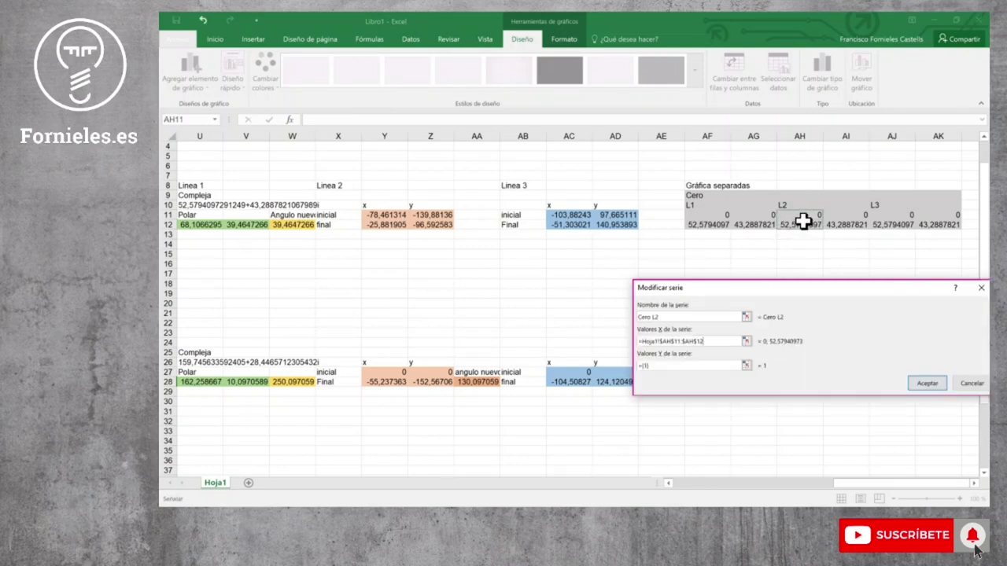
pyautogui.click(748, 364)
pyautogui.moveTo(856, 215); pyautogui.dragTo(858, 224)
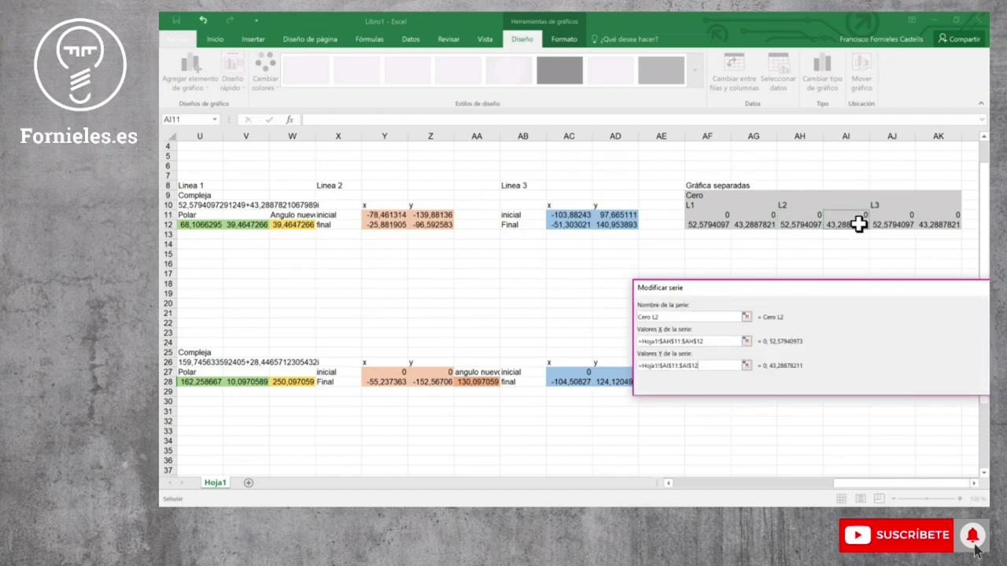
pyautogui.press('Return')
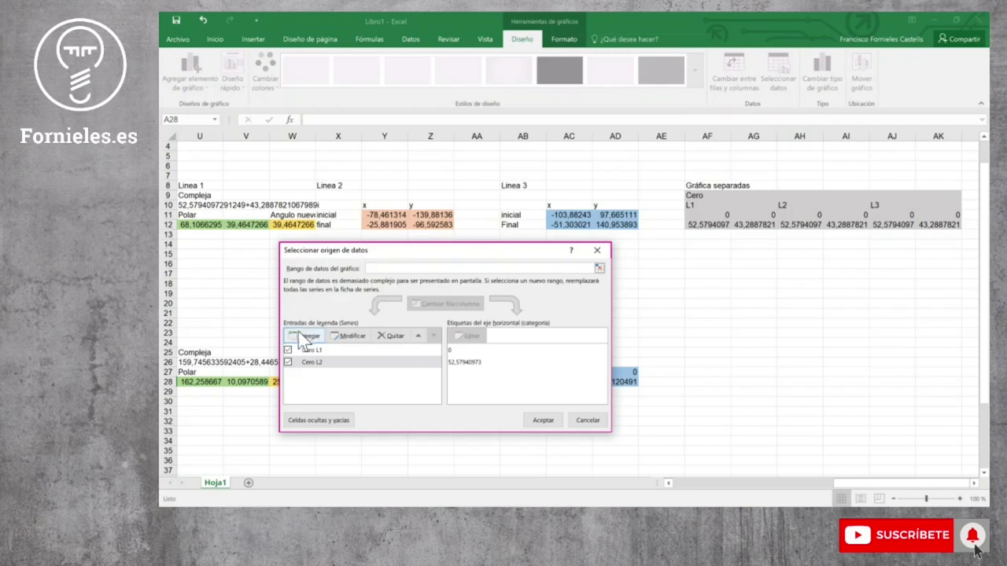
# Add a Cero L3 series with X AJ11:AJ12 and Y AK11:AK12, and apply
pyautogui.press('Return')
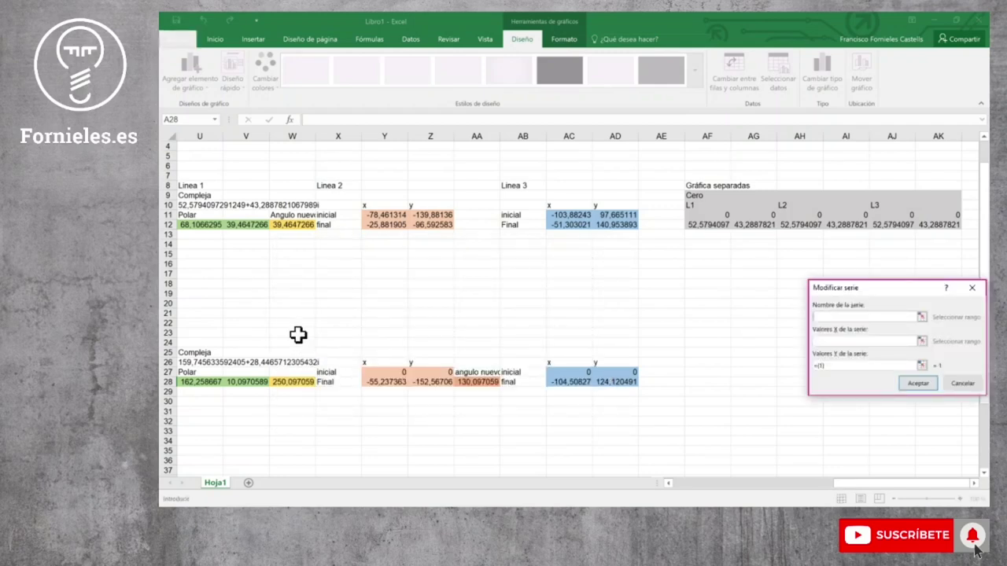
pyautogui.write('Cero L3')
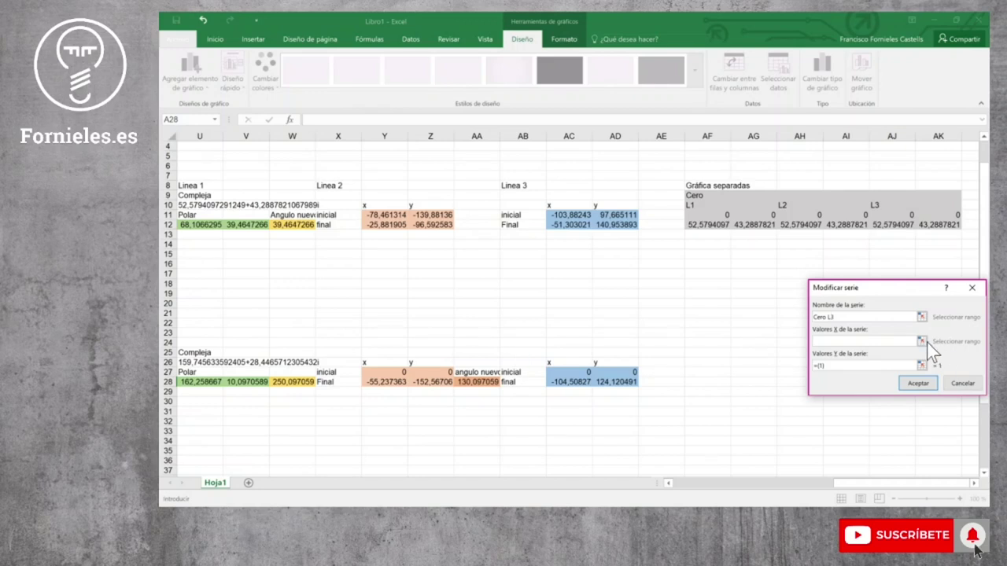
pyautogui.click(926, 342)
pyautogui.moveTo(902, 218)
pyautogui.mouseDown()
pyautogui.moveTo(903, 229)
pyautogui.moveTo(942, 226)
pyautogui.mouseUp()
pyautogui.click(922, 365)
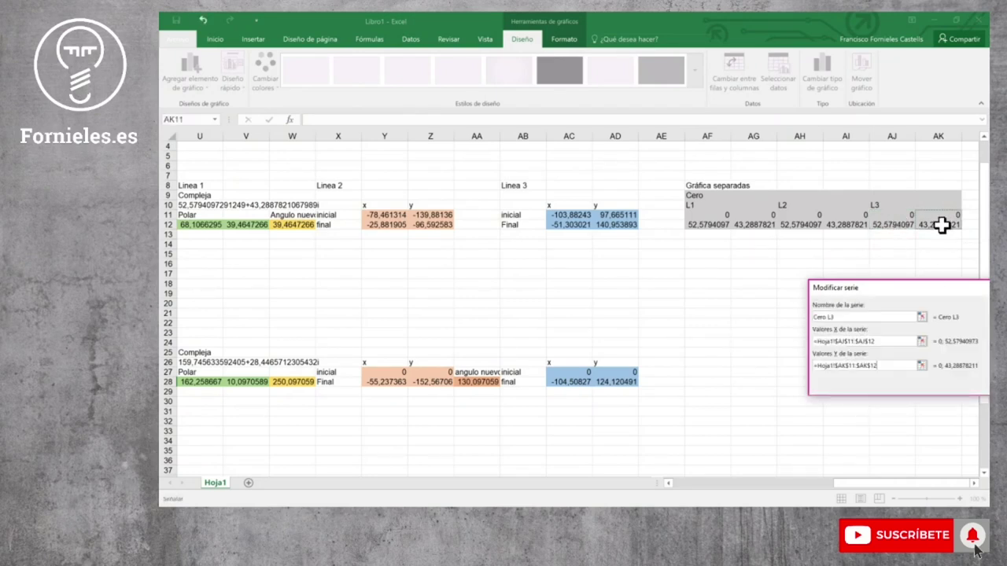
pyautogui.press('Return')
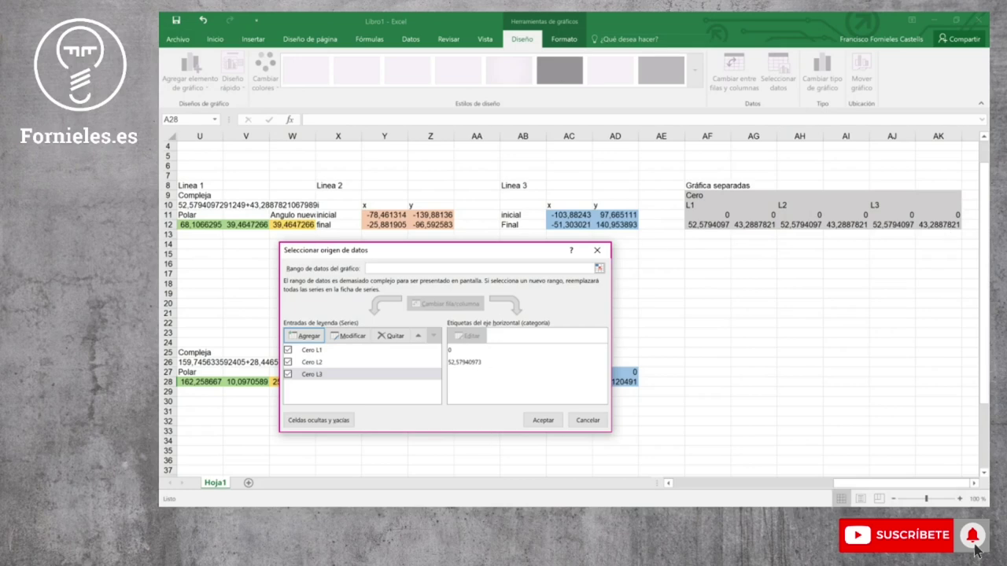
pyautogui.click(551, 422)
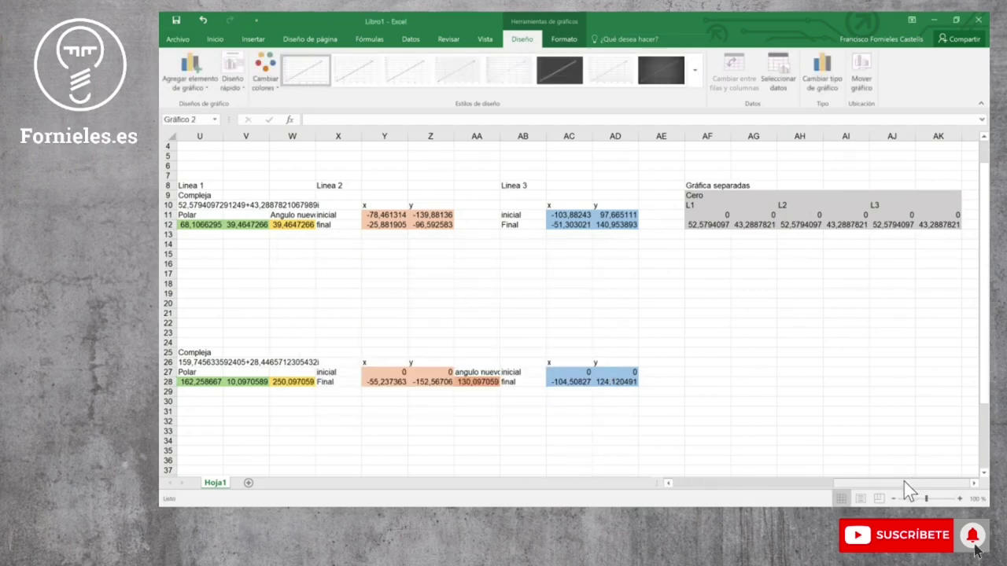
# Resize the scatter chart to a narrower width using its corner handle
pyautogui.moveTo(904, 485); pyautogui.dragTo(697, 485)
pyautogui.scroll(-3, 486, 376)
pyautogui.click(265, 418)
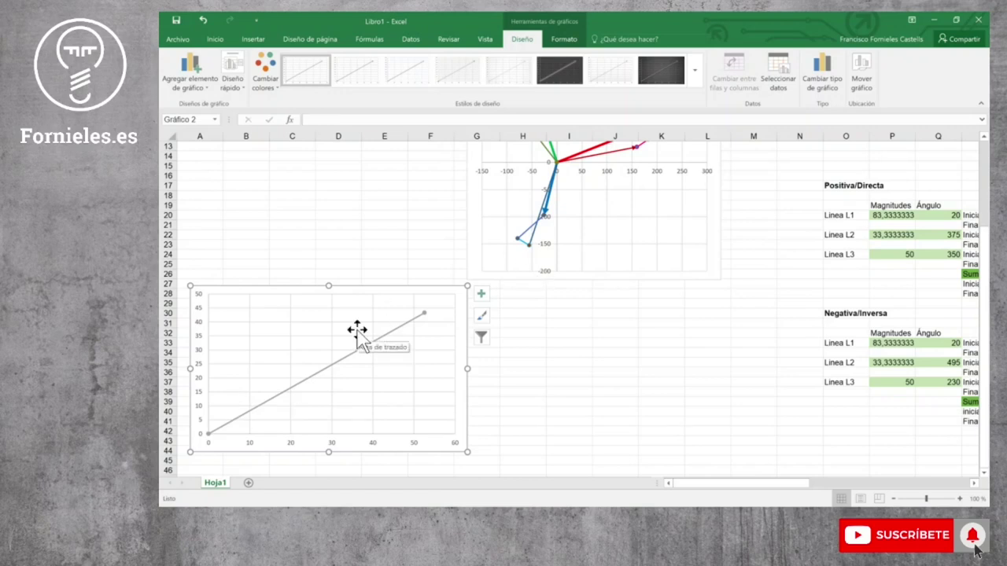
pyautogui.moveTo(468, 451)
pyautogui.mouseDown()
pyautogui.moveTo(316, 429)
pyautogui.moveTo(340, 448)
pyautogui.mouseUp()
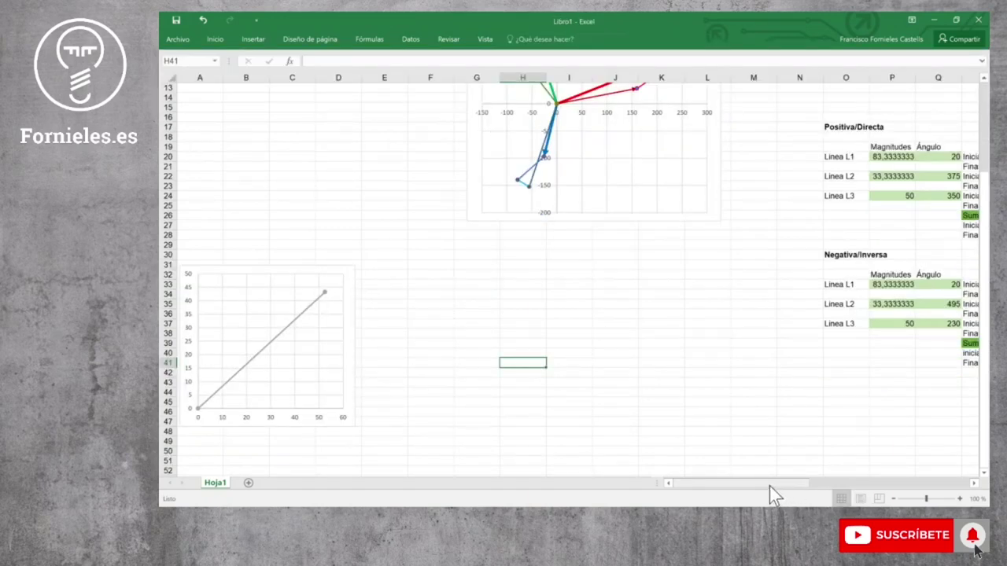
pyautogui.moveTo(769, 484); pyautogui.dragTo(942, 484)
pyautogui.scroll(4, 760, 430)
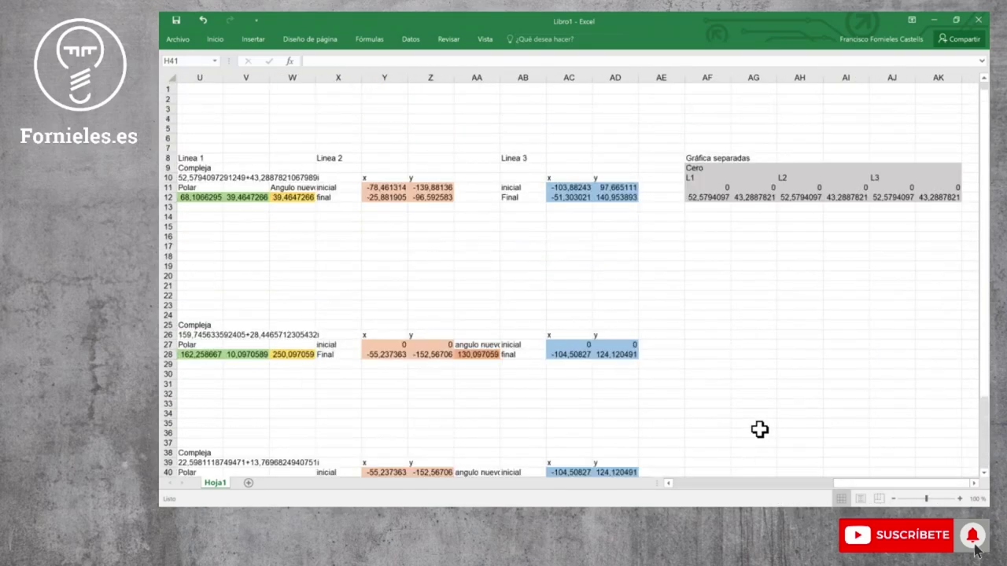
# Type the Directa title in AF25 and L1, L2, L3 labels in AF26, AH26, AJ26
pyautogui.click(712, 335)
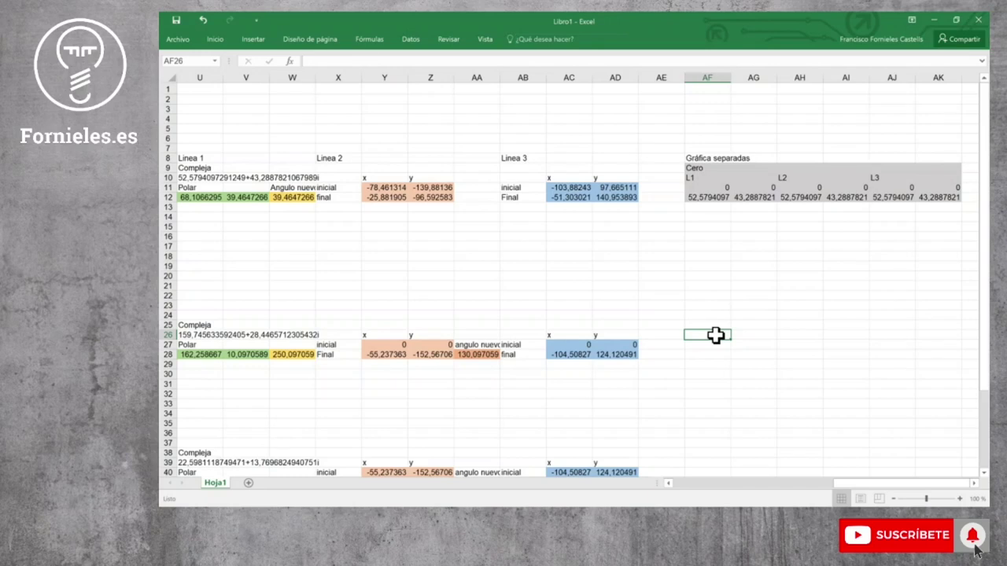
pyautogui.click(719, 324)
pyautogui.write('Directa')
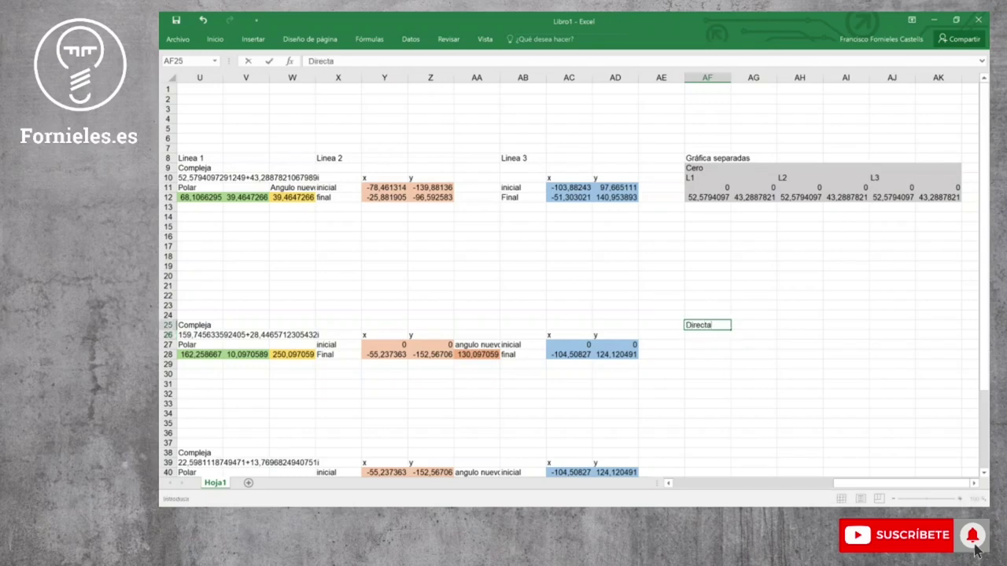
pyautogui.press('Return')
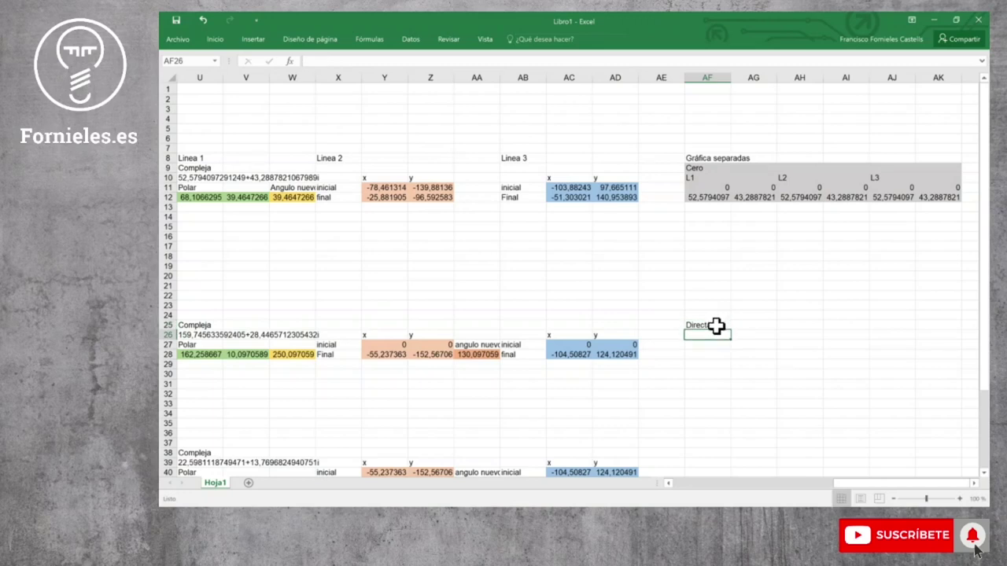
pyautogui.write('L1')
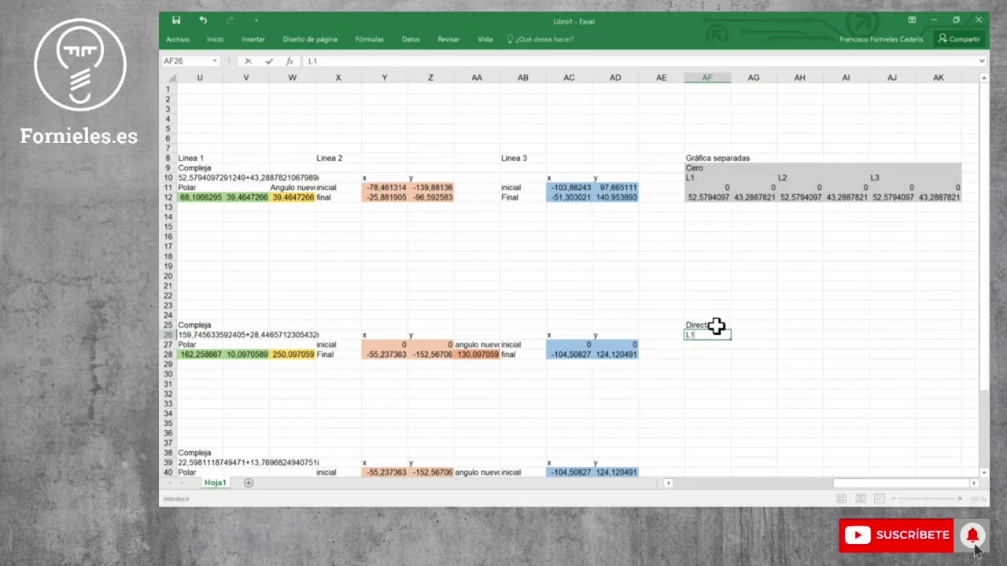
pyautogui.click(794, 332)
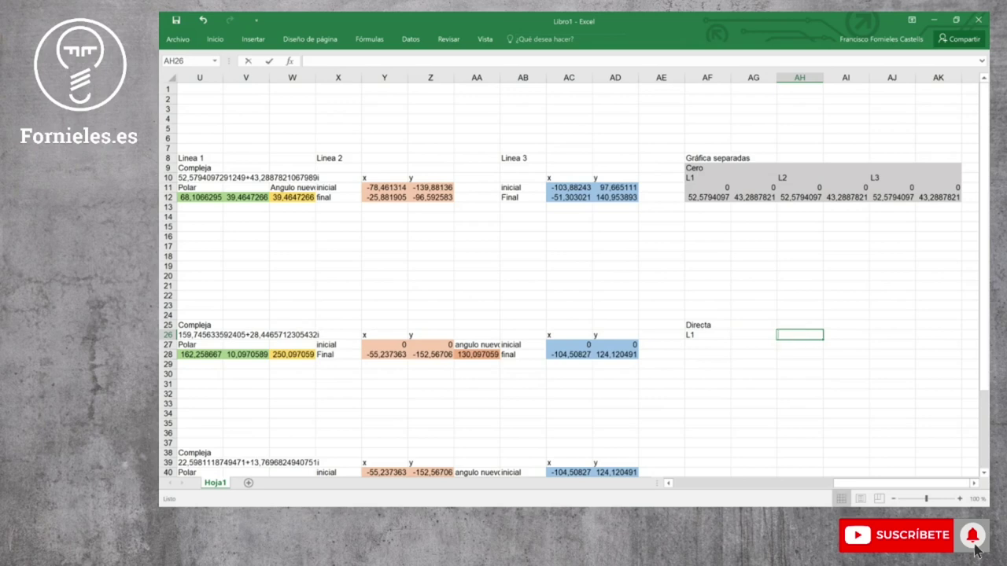
pyautogui.write('L2')
pyautogui.click(887, 335)
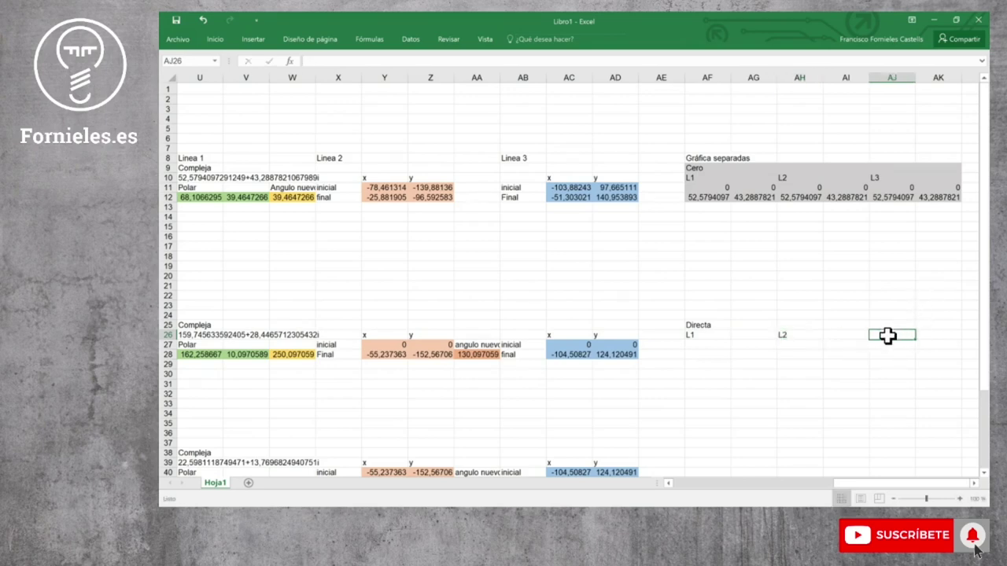
pyautogui.write('L3')
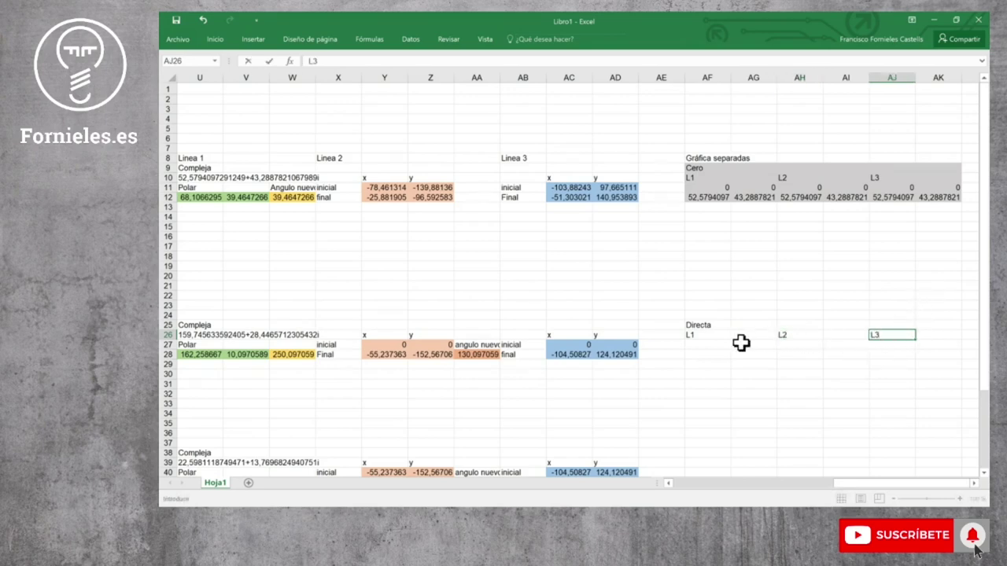
pyautogui.click(706, 346)
# Fill zeros across AF27:AK27 and start a formula in AF28
pyautogui.write('0')
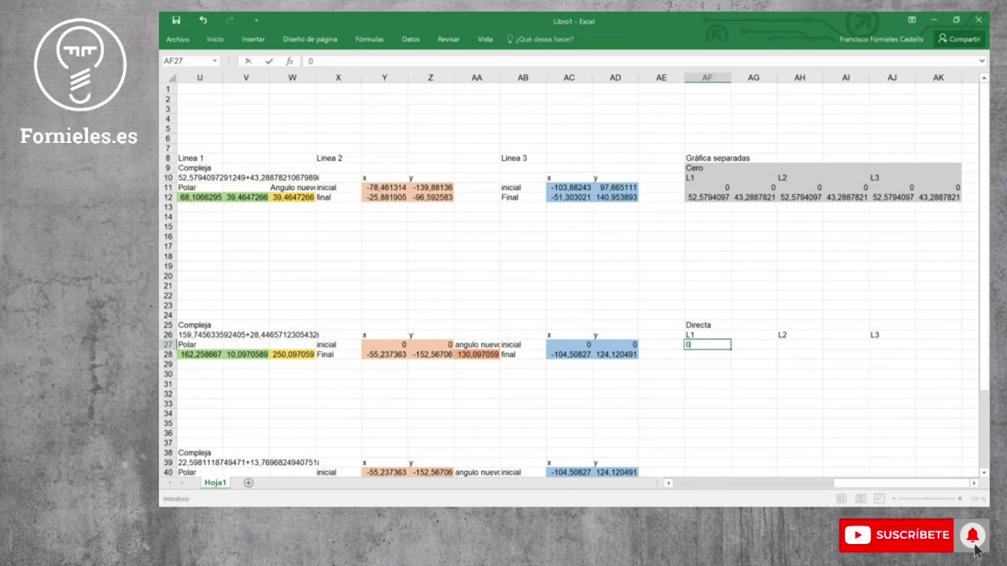
pyautogui.click(742, 346)
pyautogui.click(724, 348)
pyautogui.moveTo(731, 349); pyautogui.dragTo(941, 354)
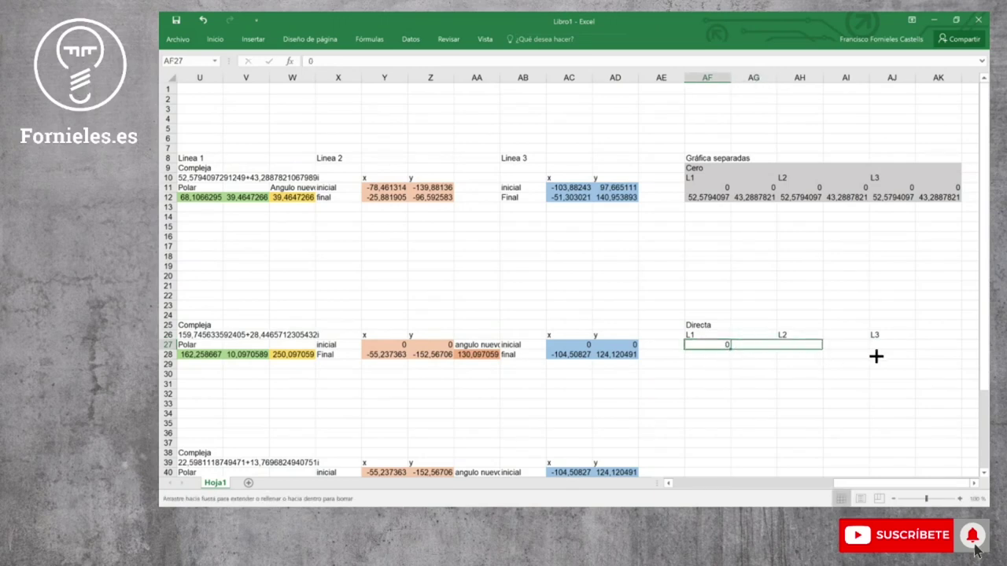
pyautogui.click(717, 354)
pyautogui.write('=')
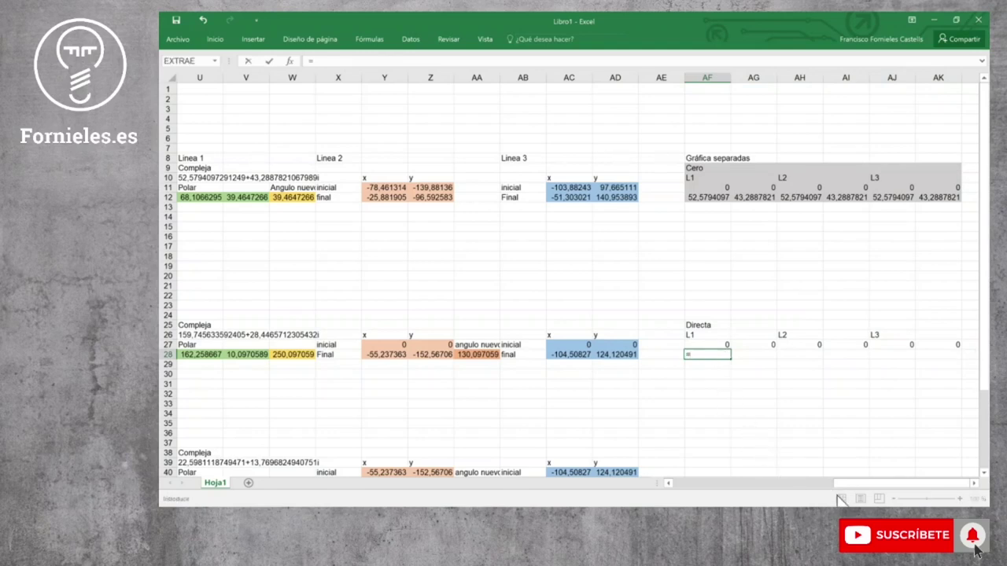
pyautogui.moveTo(839, 483); pyautogui.dragTo(784, 487)
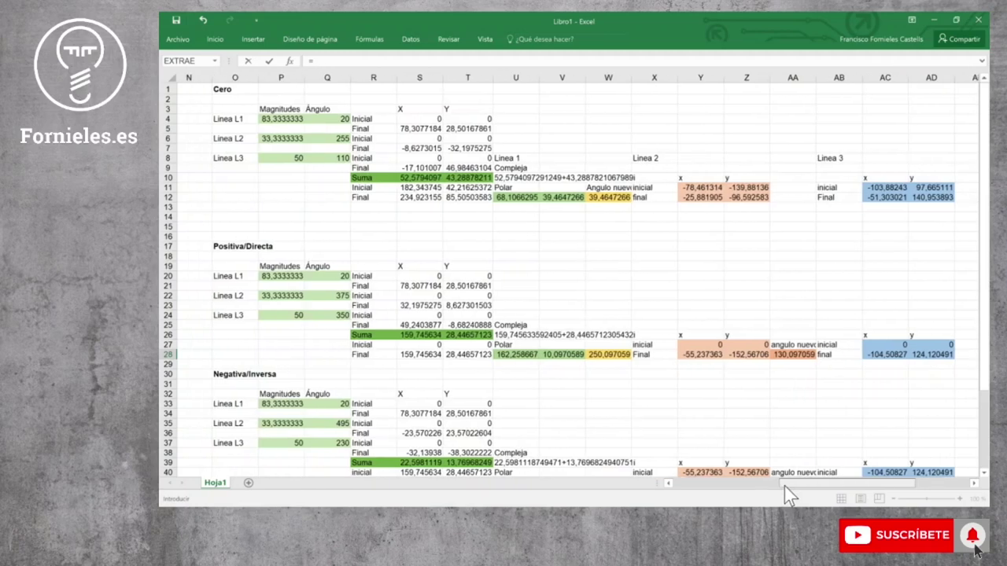
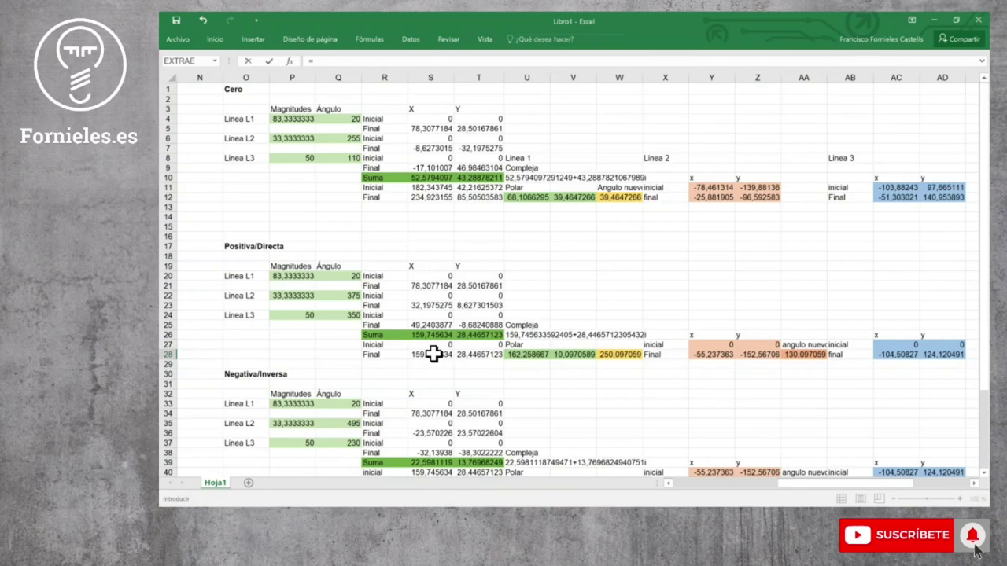
# Link Directa L1's x value to Línea 1's final point (=S28) and fill it right for y
pyautogui.press('Escape')
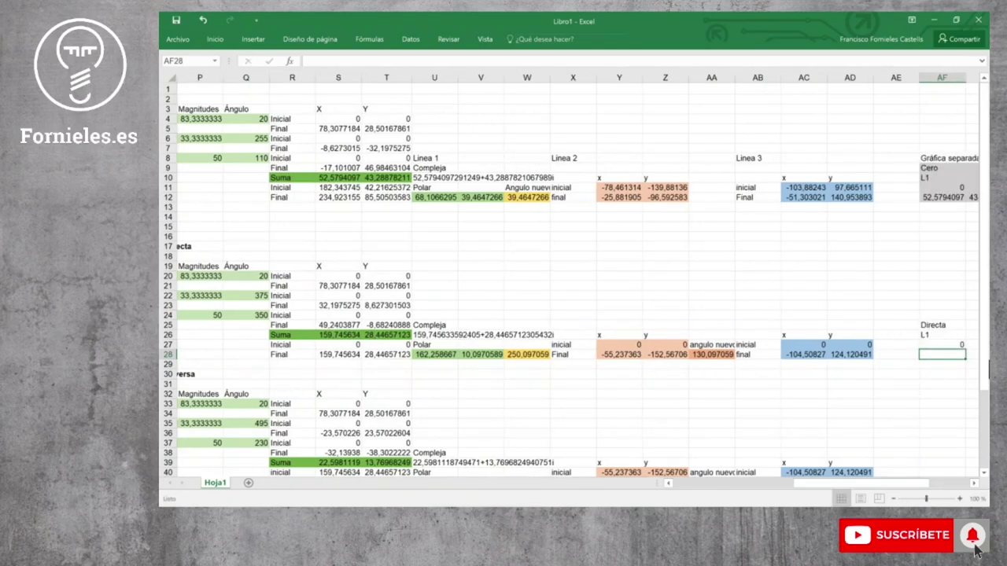
pyautogui.write('=')
pyautogui.click(349, 355)
pyautogui.press('Return')
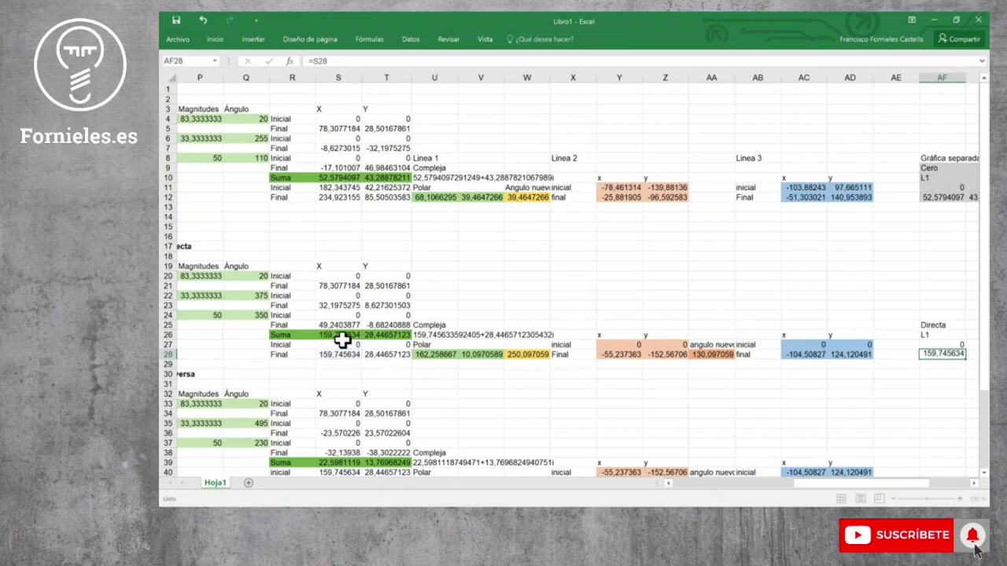
pyautogui.click(974, 484)
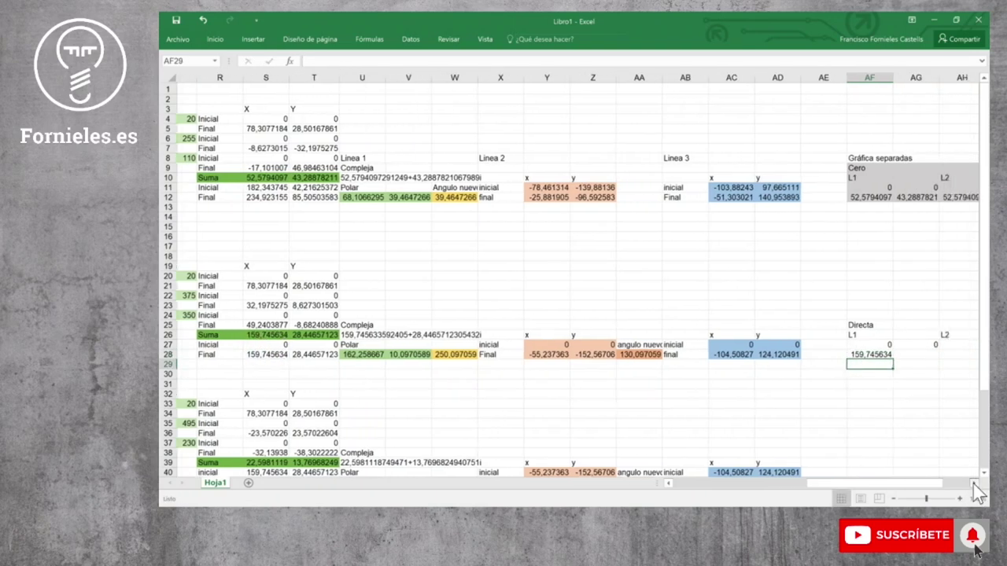
pyautogui.click(779, 355)
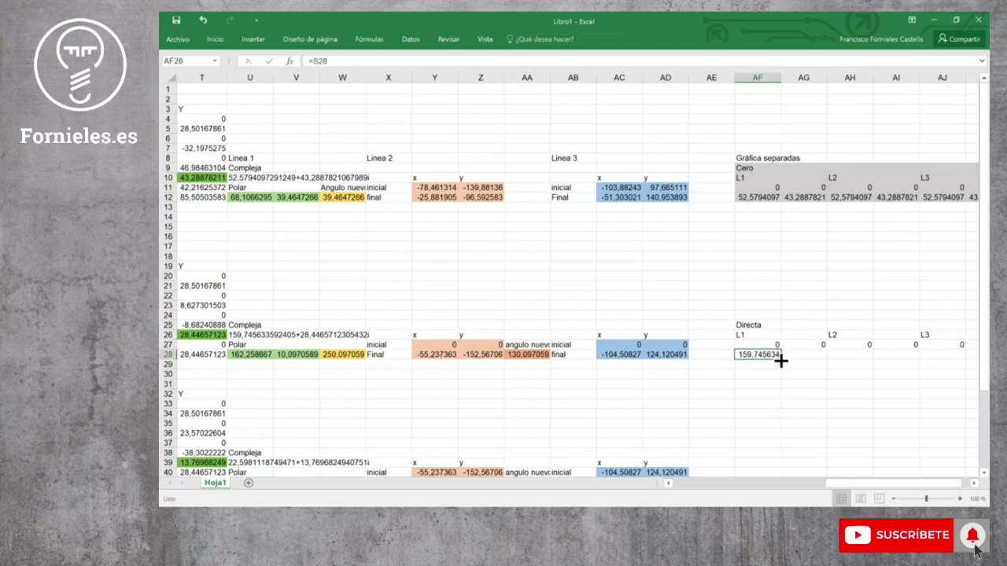
pyautogui.moveTo(780, 360); pyautogui.dragTo(823, 356)
# Enter =Y28 for Directa L2's x value and fill it right for the y value
pyautogui.click(848, 352)
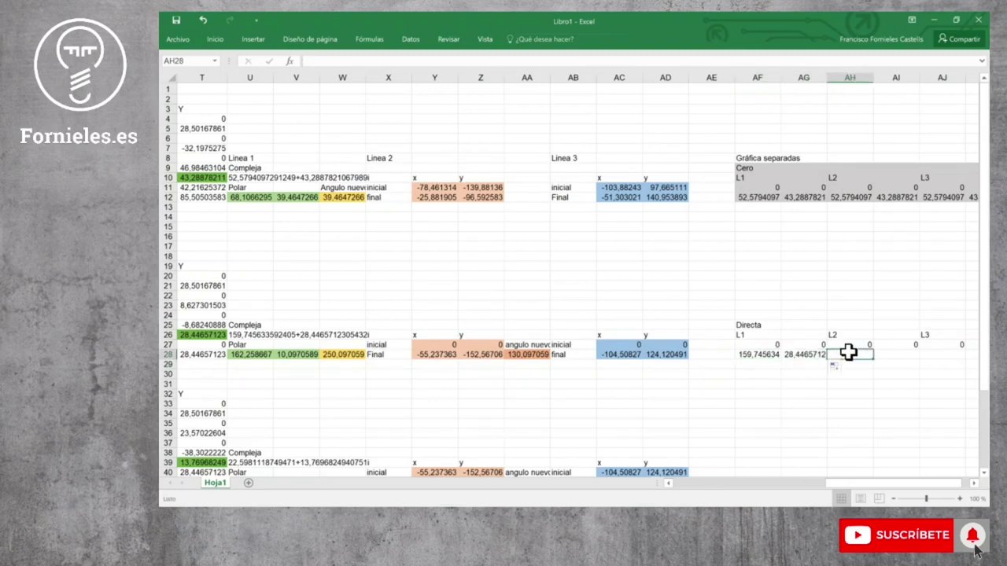
pyautogui.write('=')
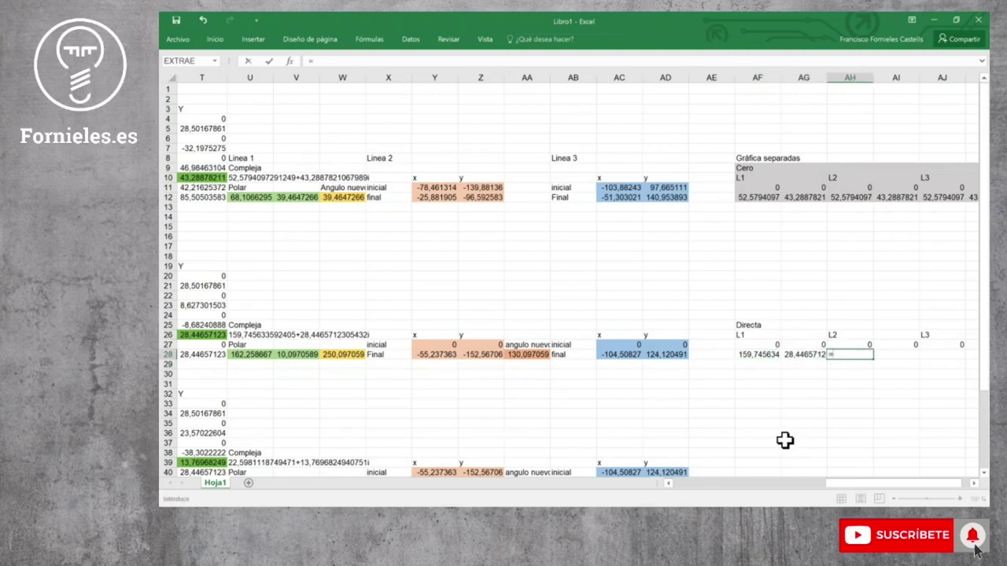
pyautogui.scroll(-1, 783, 439)
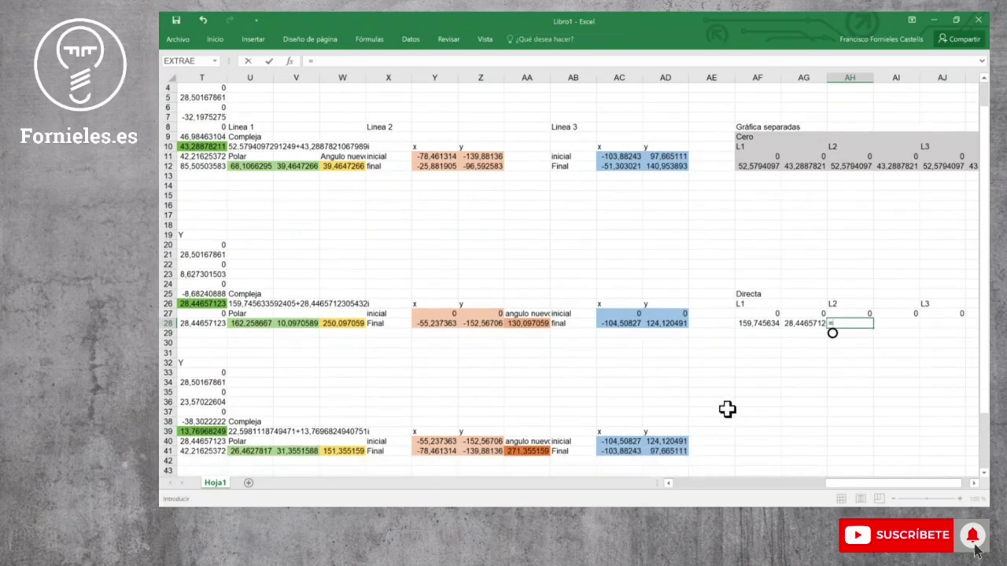
pyautogui.click(442, 324)
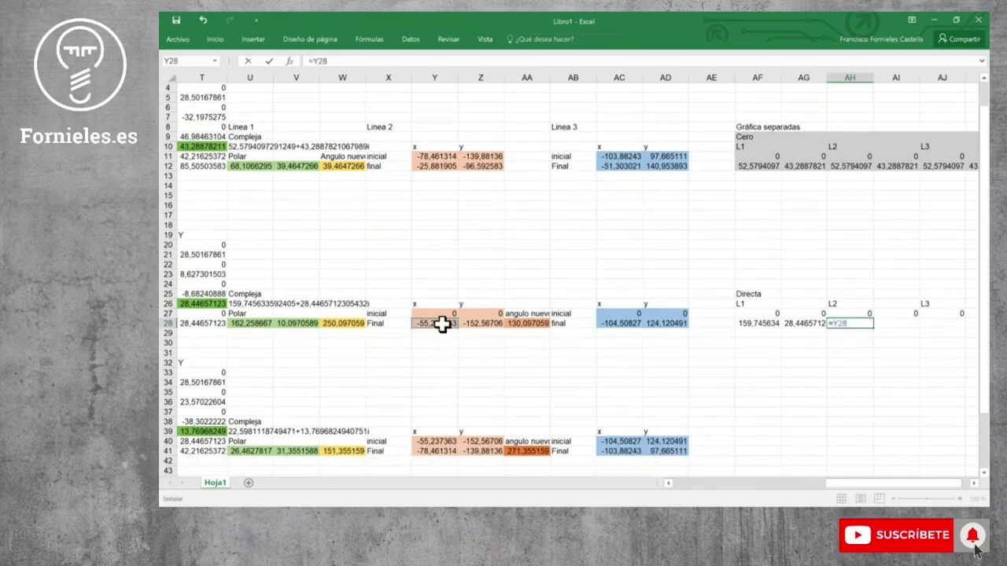
pyautogui.press('Return')
pyautogui.click(870, 325)
pyautogui.moveTo(871, 324); pyautogui.dragTo(917, 324)
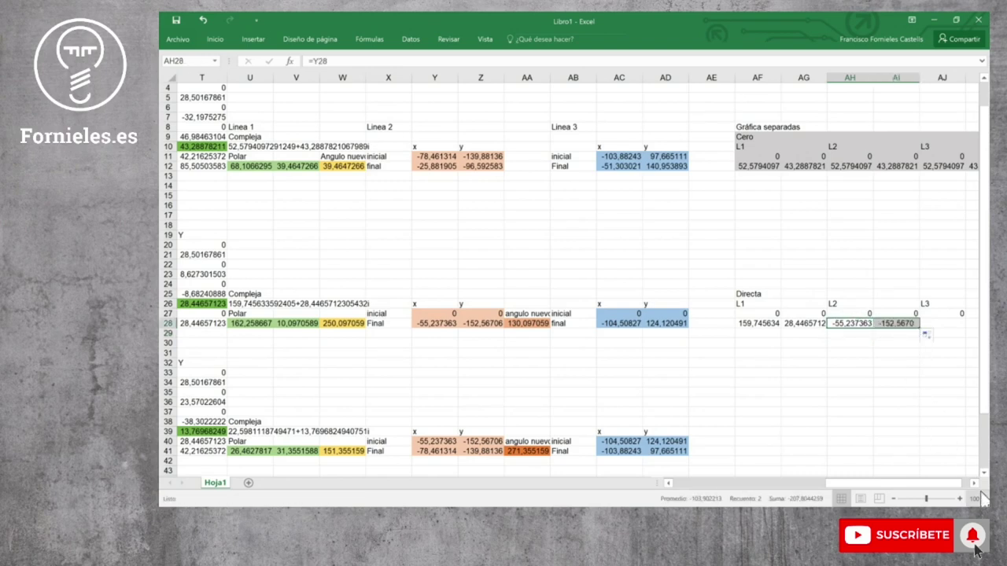
pyautogui.click(974, 483)
pyautogui.click(974, 483)
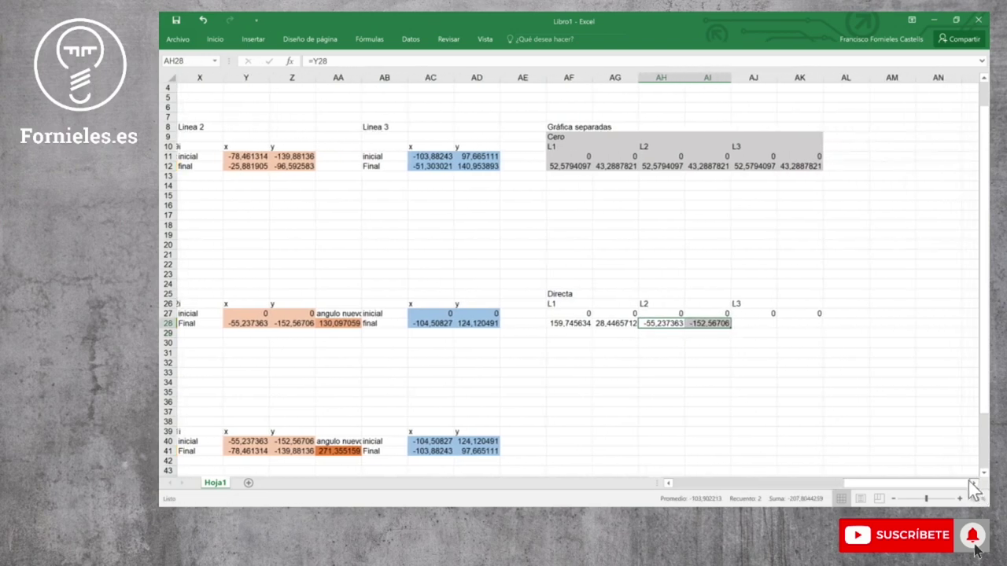
# Enter =AC28 for Directa L3's x value and fill right, giving (-104.50827, 124.120491)
pyautogui.click(759, 325)
pyautogui.write('=')
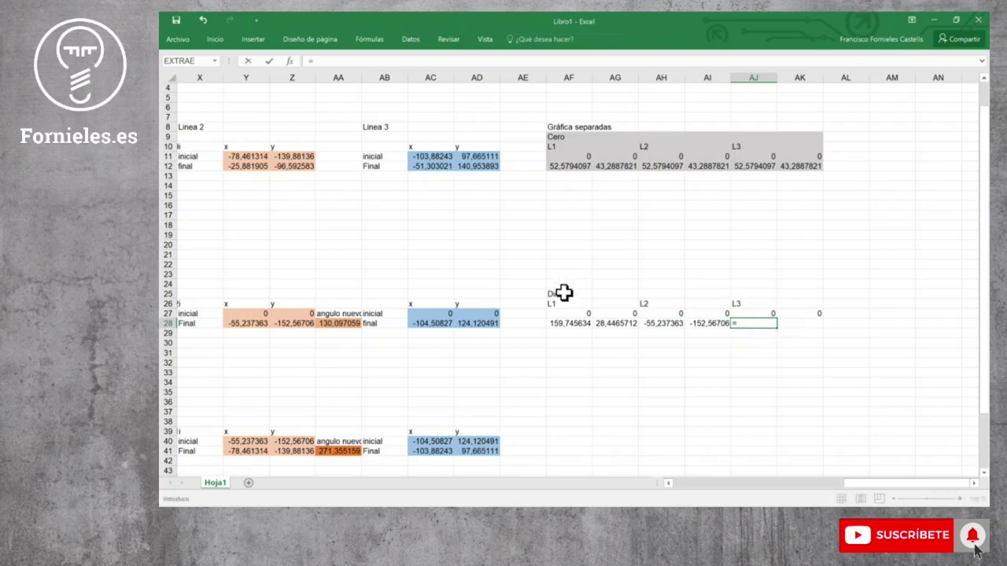
pyautogui.click(425, 323)
pyautogui.press('Return')
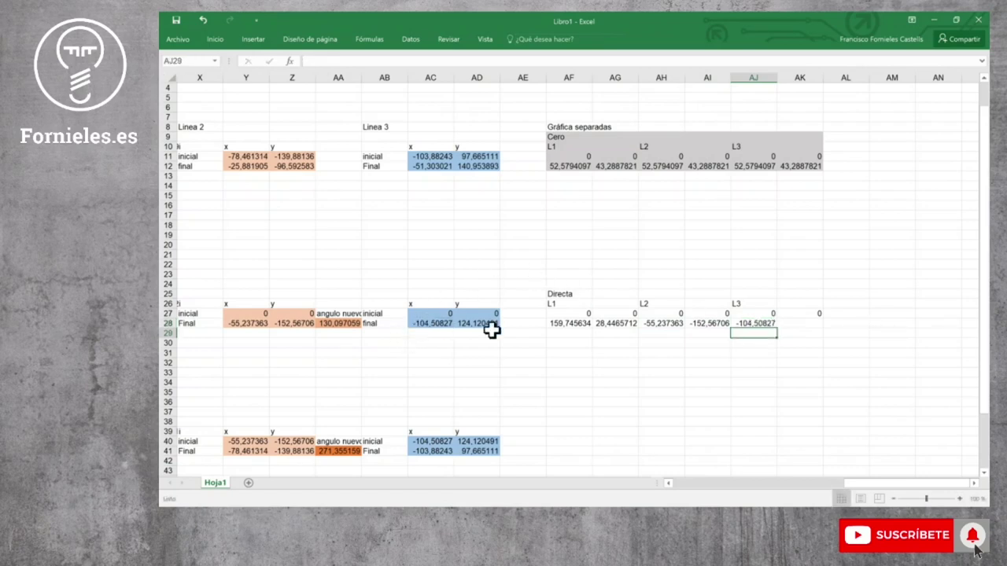
pyautogui.click(760, 323)
pyautogui.moveTo(777, 331)
pyautogui.mouseDown()
pyautogui.moveTo(813, 323)
pyautogui.moveTo(568, 304)
pyautogui.mouseUp()
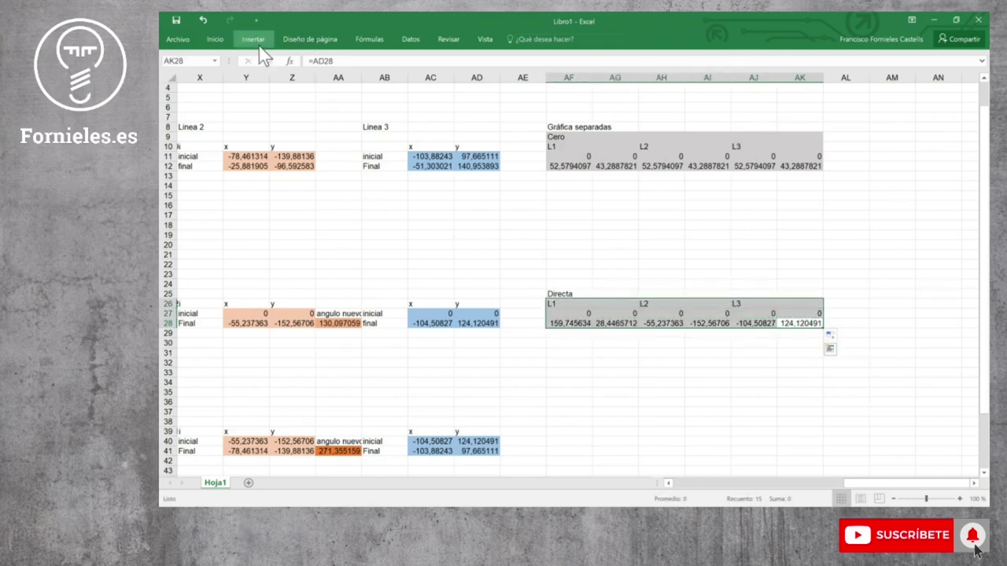
# Shade the Directa block AF26:AK28 grey from the Inicio ribbon
pyautogui.click(216, 40)
pyautogui.click(306, 85)
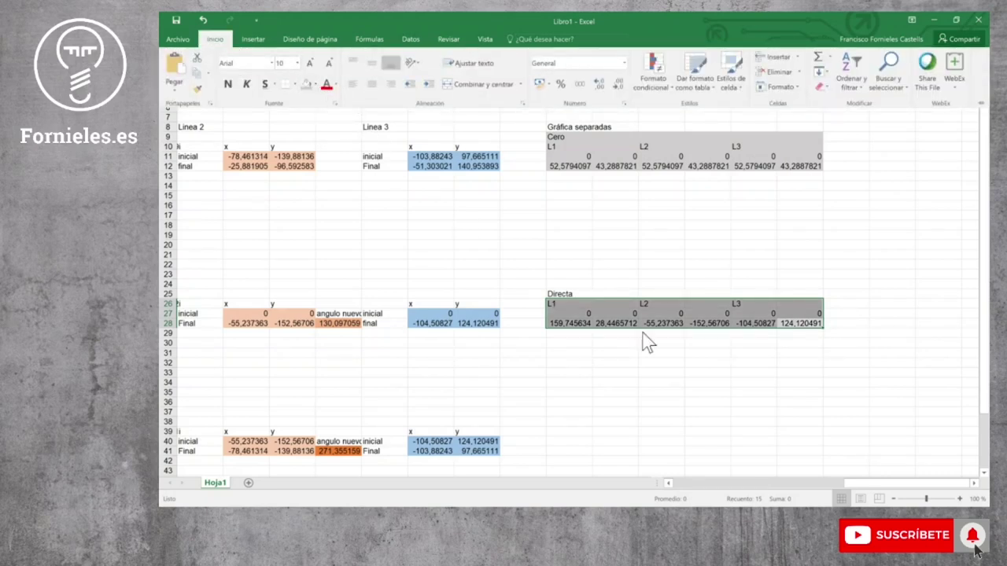
pyautogui.click(561, 424)
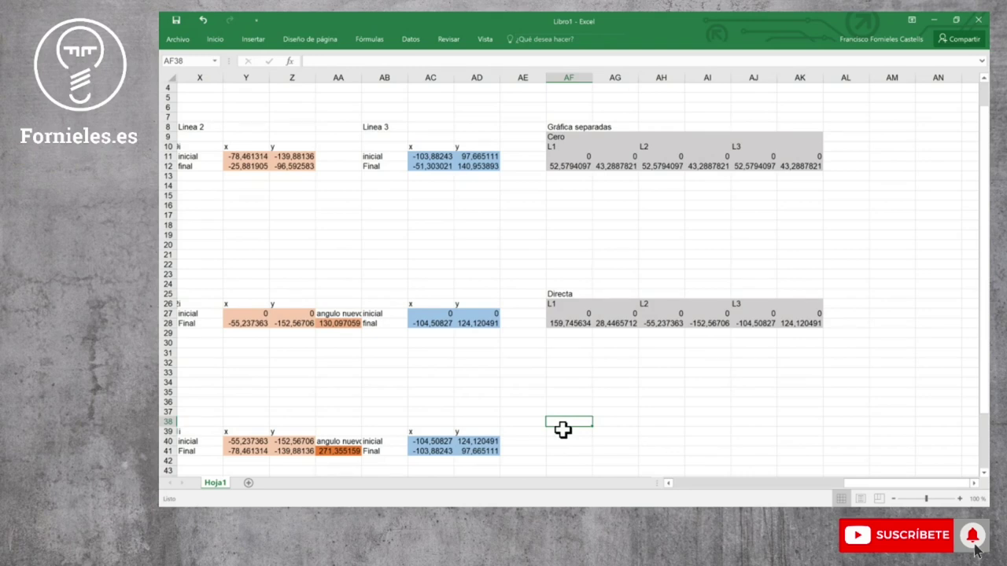
# Type the Negativa heading and the L1, L2, L3 labels in AF39, AH39 and AJ39
pyautogui.write('Negativa')
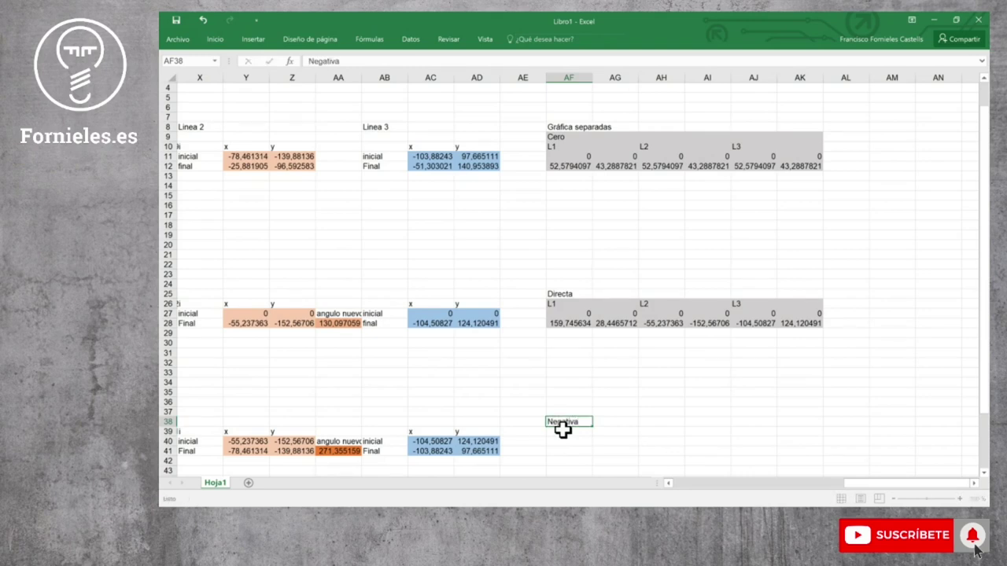
pyautogui.press('Return')
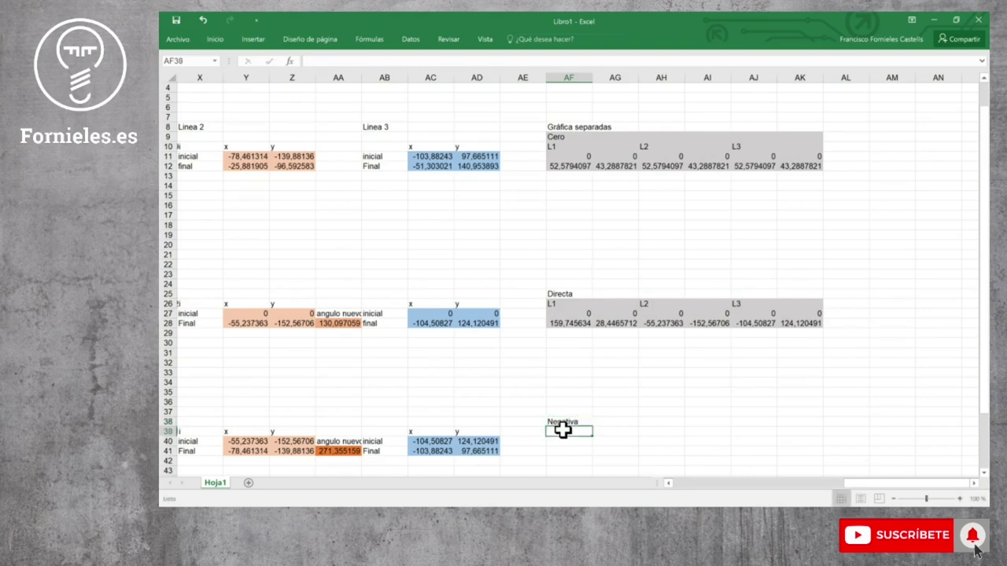
pyautogui.write('L1')
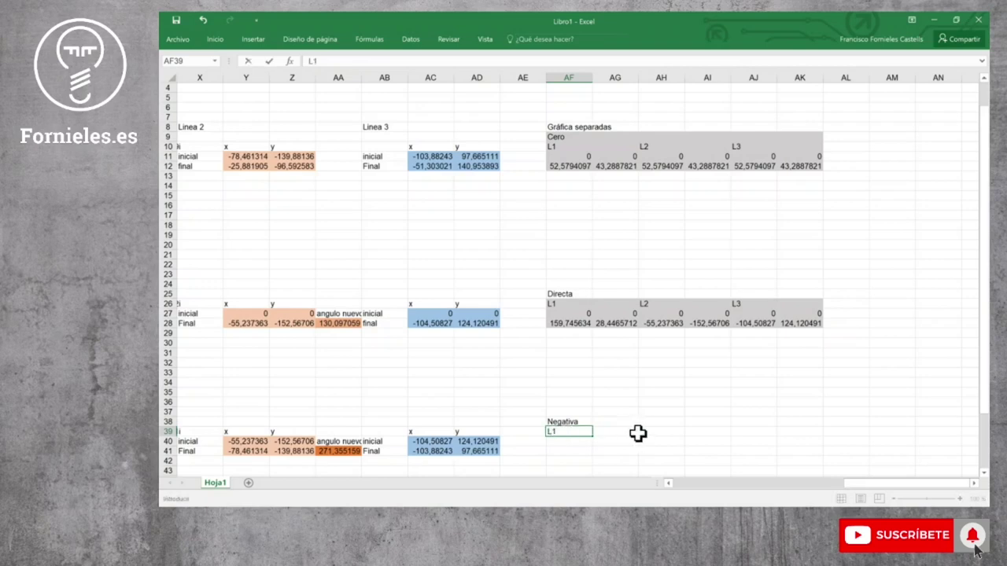
pyautogui.click(663, 433)
pyautogui.write('L2')
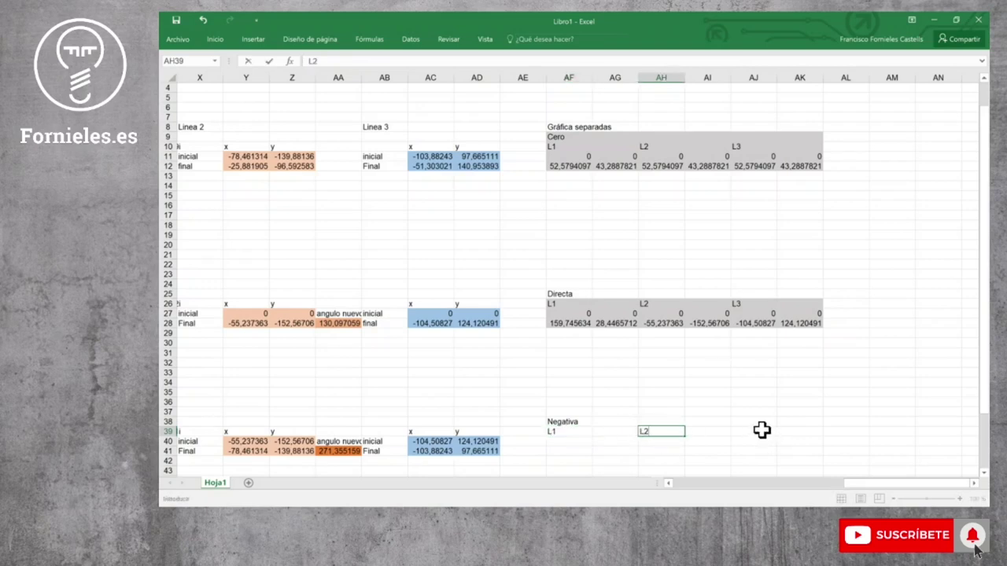
pyautogui.click(762, 431)
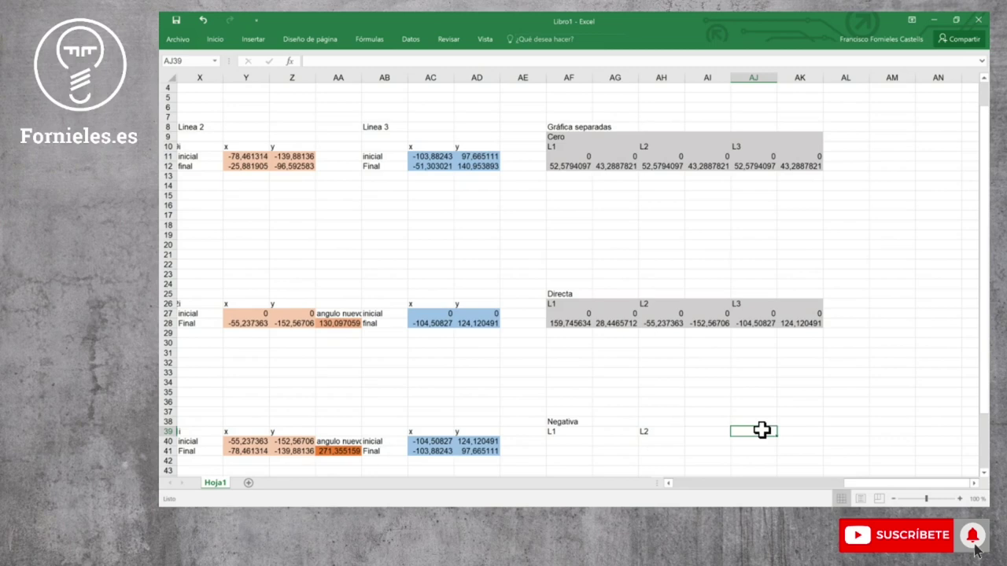
pyautogui.write('L3')
# Fill the Negativa initial row AF40:AK40 with zeros
pyautogui.scroll(-1, 701, 422)
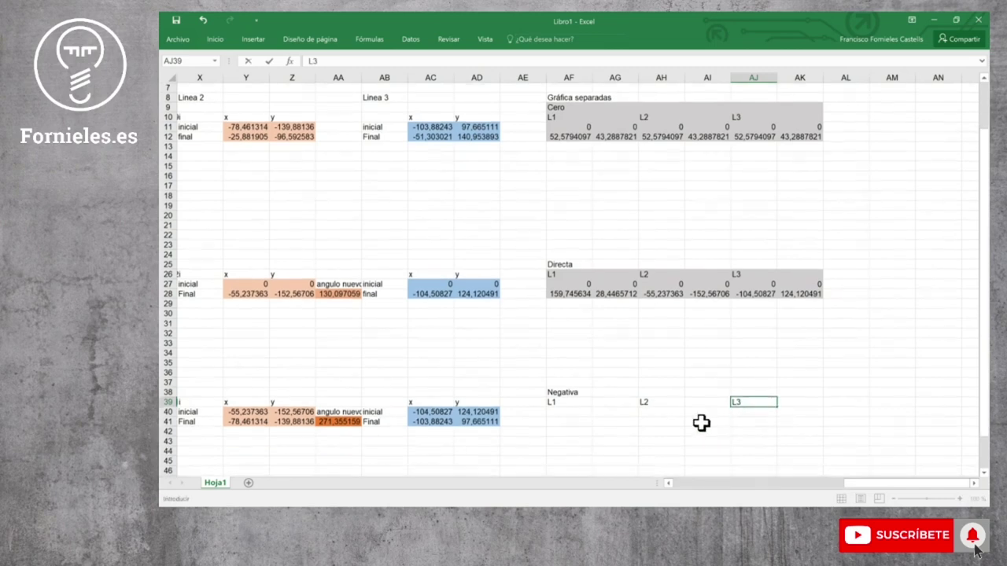
pyautogui.click(587, 413)
pyautogui.write('0')
pyautogui.hotkey('ctrl', 'Return')
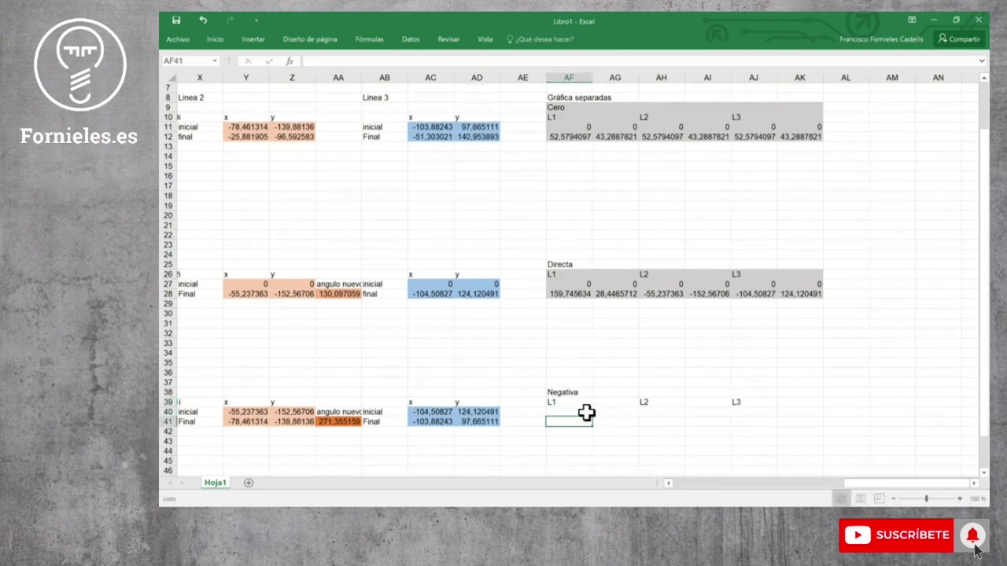
pyautogui.moveTo(593, 419); pyautogui.dragTo(818, 417)
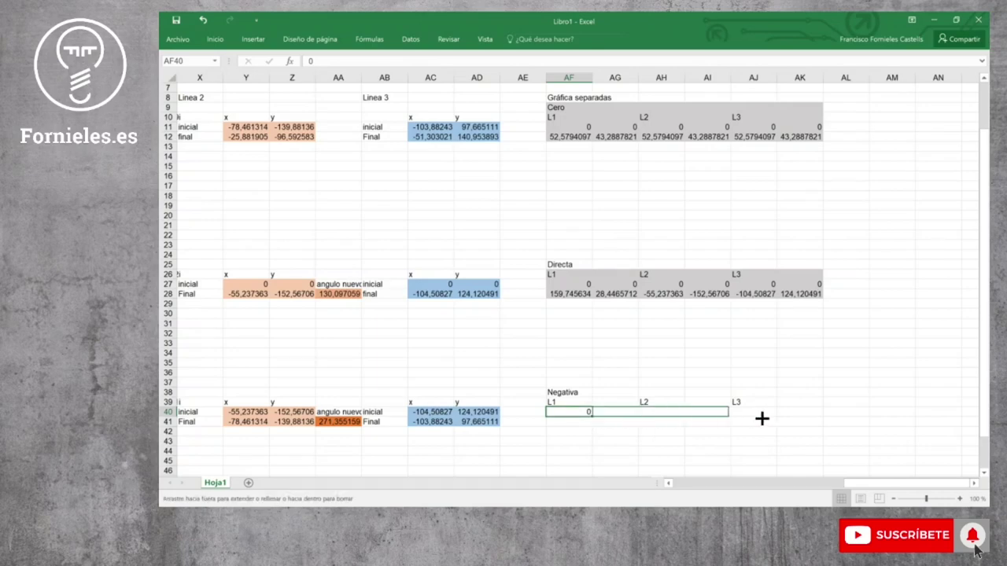
pyautogui.click(580, 422)
pyautogui.write('=')
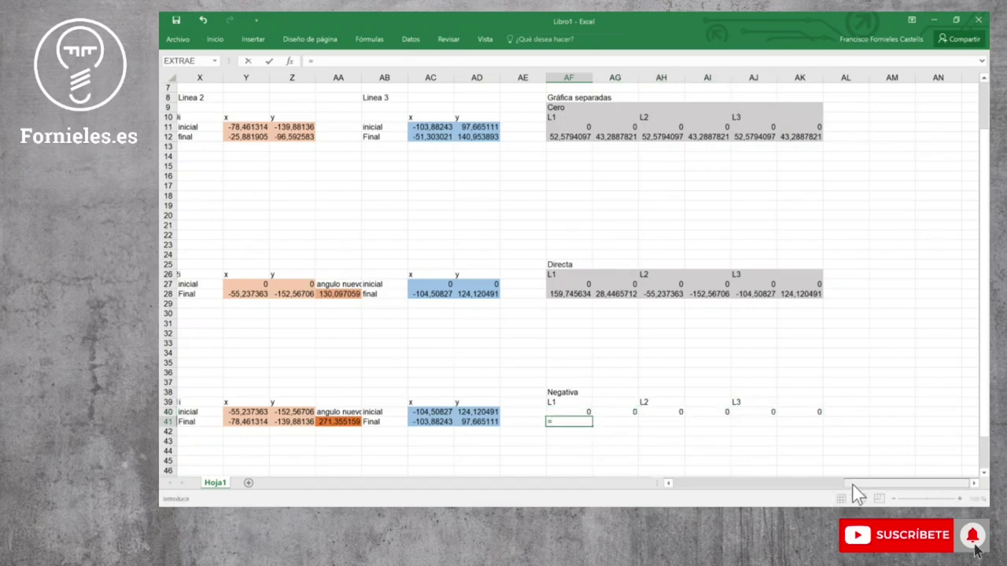
# Enter the L1 final-minus-initial difference formula in AF41 and copy it along row 41
pyautogui.moveTo(882, 492); pyautogui.dragTo(777, 493)
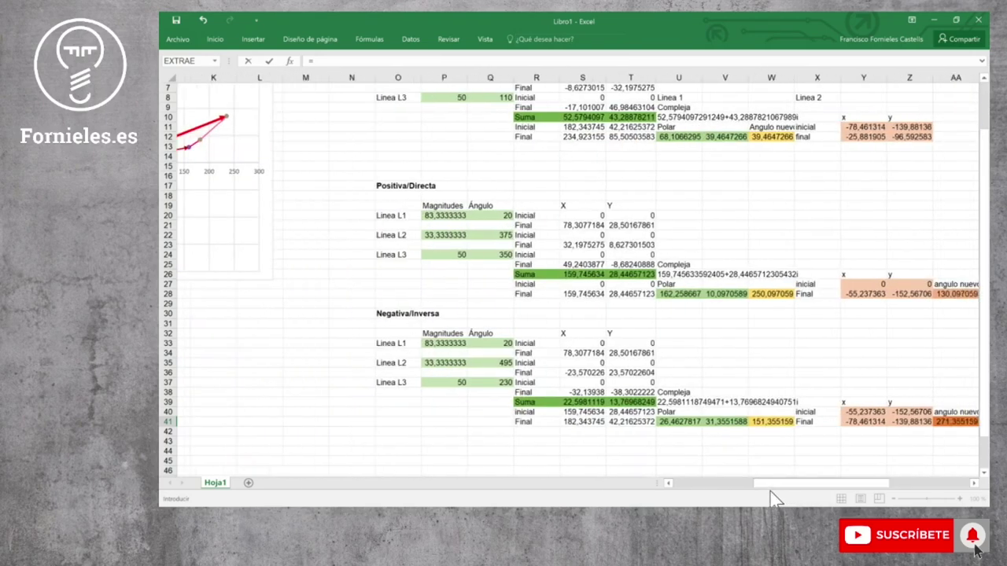
pyautogui.click(568, 423)
pyautogui.click(568, 422)
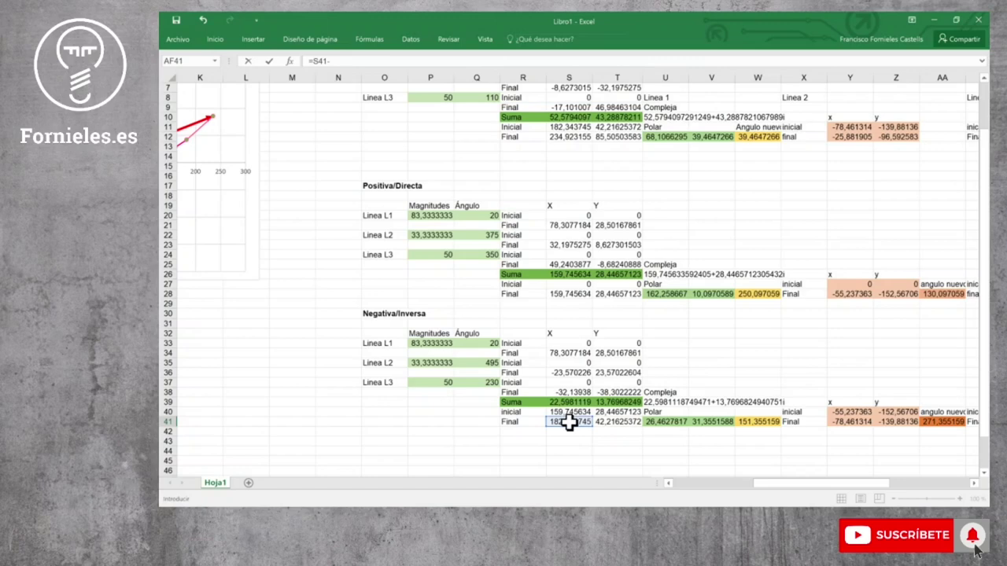
pyautogui.click(570, 412)
pyautogui.press('Return')
pyautogui.click(955, 421)
pyautogui.moveTo(964, 427)
pyautogui.mouseDown()
pyautogui.moveTo(980, 427)
pyautogui.moveTo(876, 423)
pyautogui.mouseUp()
# Enter =Y41-Y40 in AH41 and copy it right for L2's y value
pyautogui.click(896, 423)
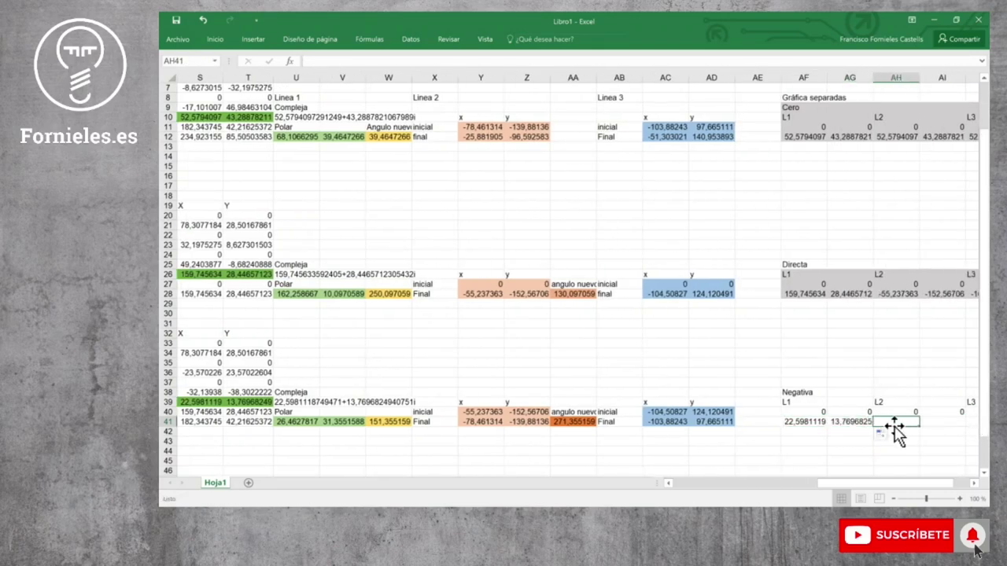
pyautogui.write('=')
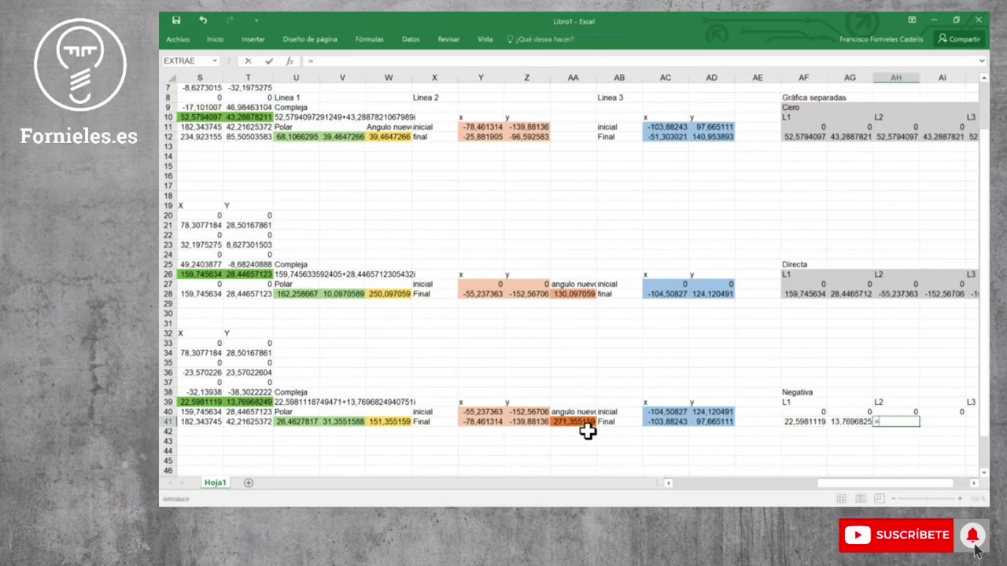
pyautogui.click(491, 422)
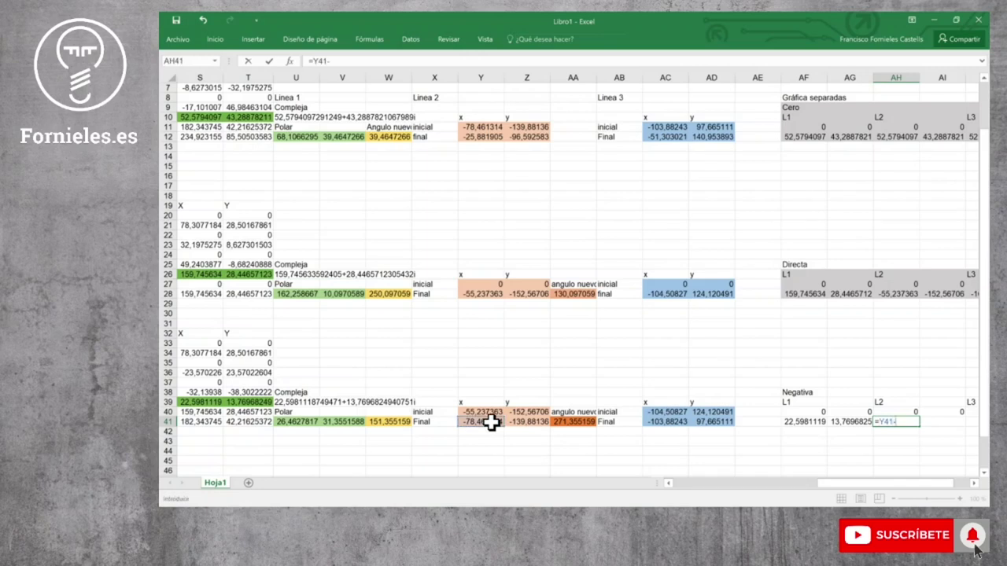
pyautogui.click(489, 413)
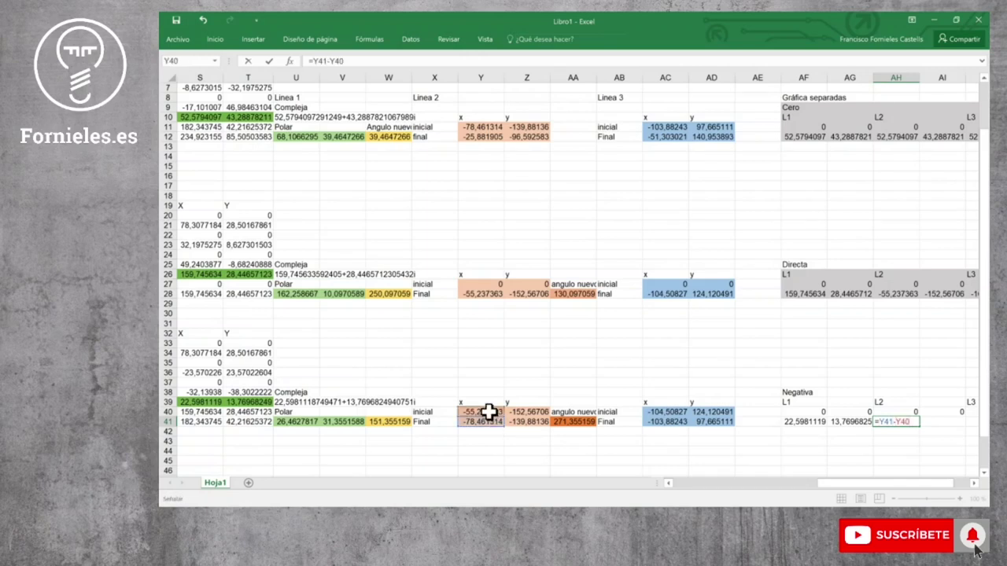
pyautogui.press('Tab')
pyautogui.click(913, 422)
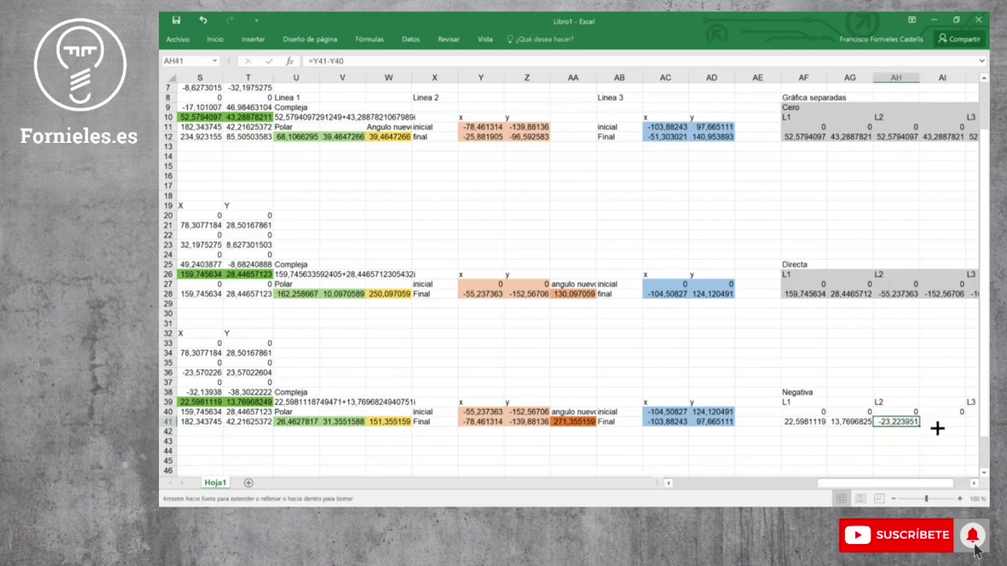
pyautogui.moveTo(947, 427); pyautogui.dragTo(947, 428)
pyautogui.hscroll(4, 944, 471)
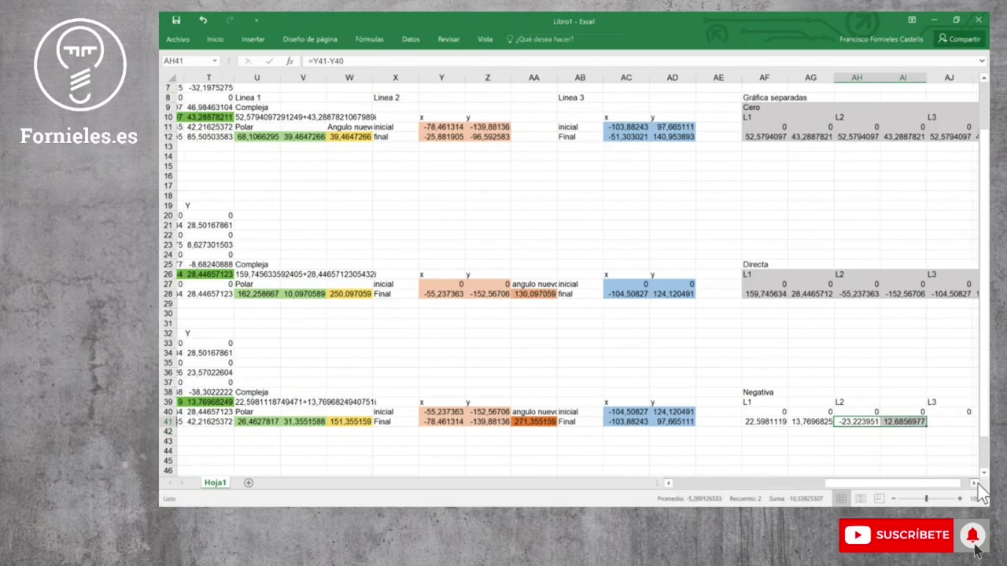
# Enter =AC41-AC40 in AJ41 and copy it into AK41 for L3
pyautogui.click(817, 430)
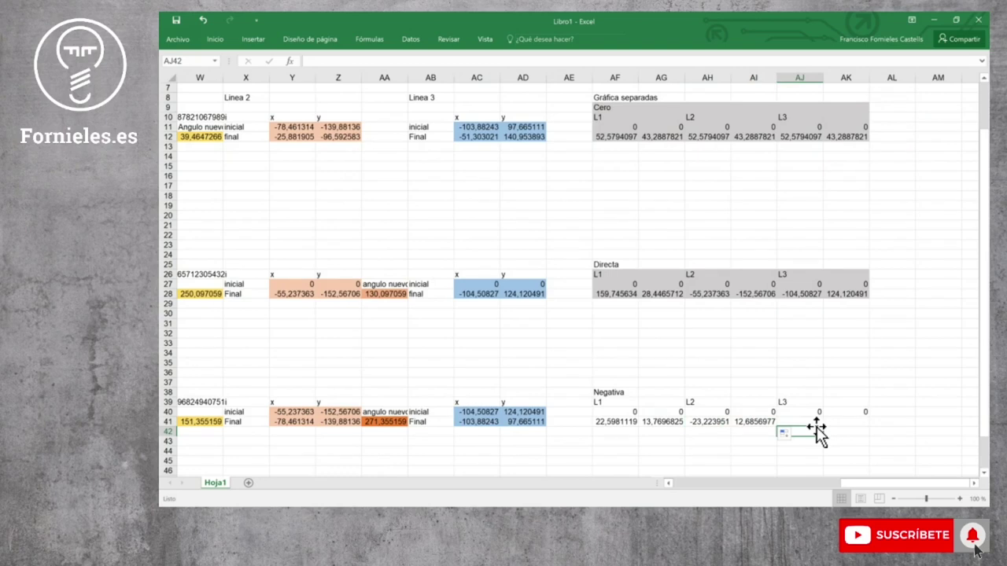
pyautogui.click(816, 420)
pyautogui.write('=')
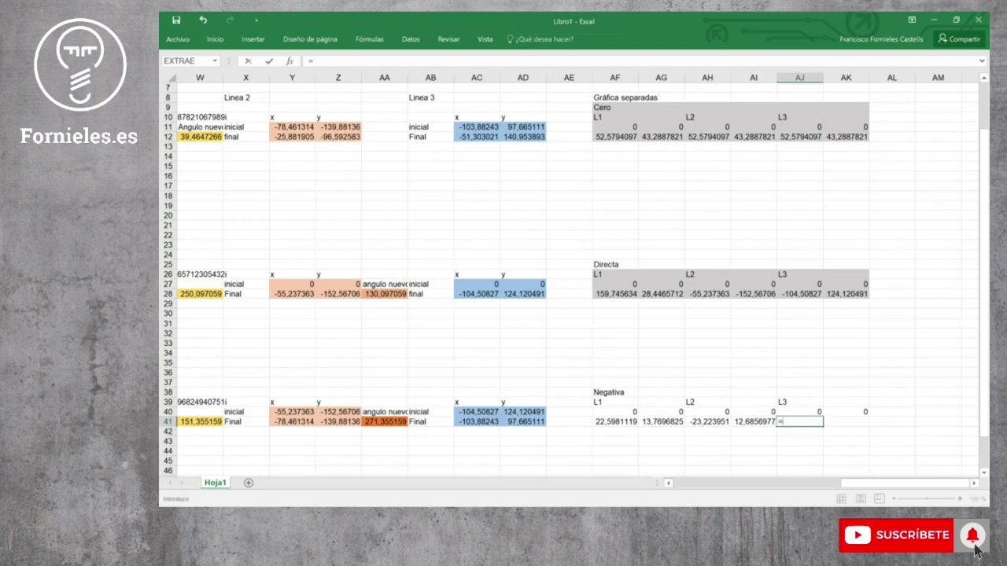
pyautogui.click(481, 423)
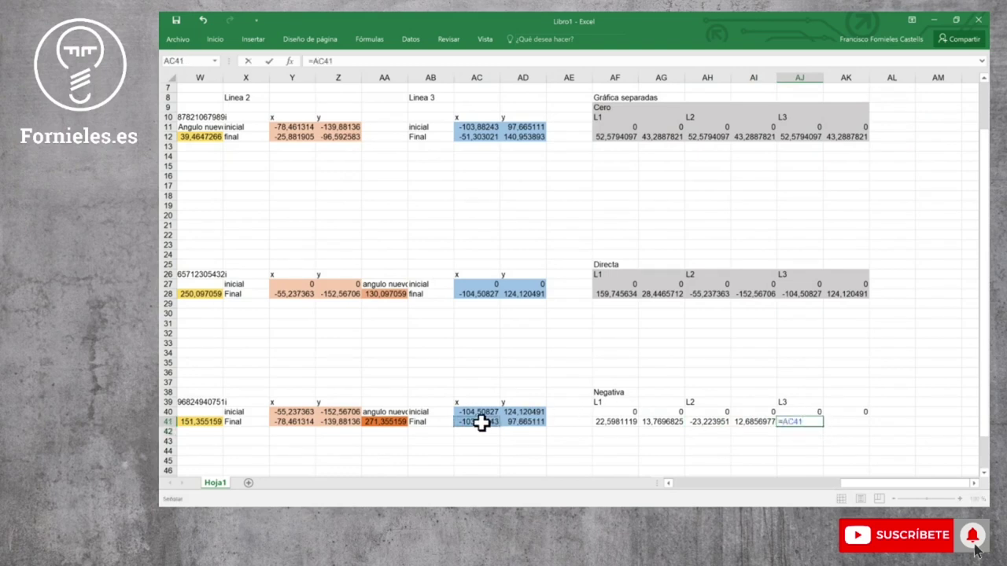
pyautogui.click(482, 412)
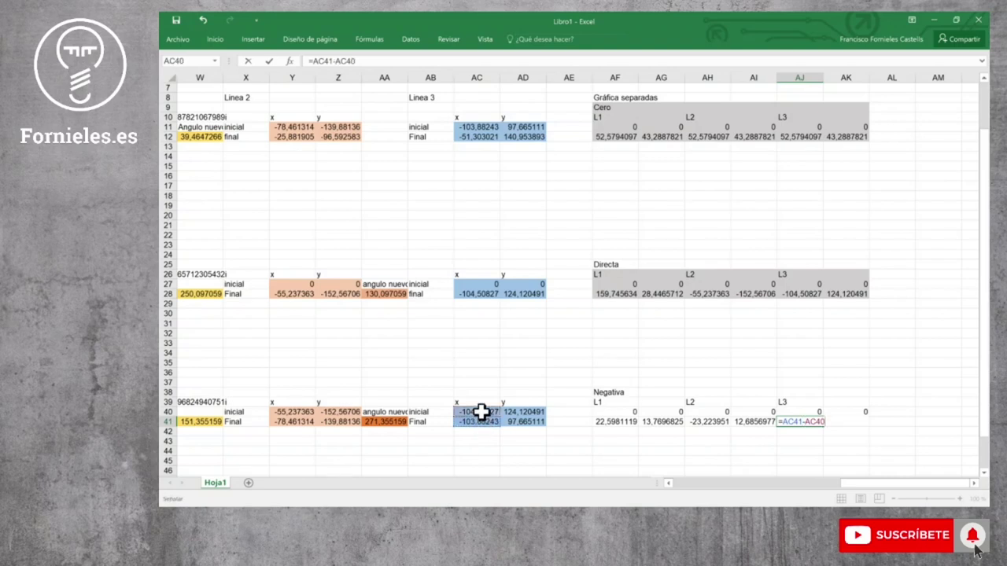
pyautogui.press('Return')
pyautogui.click(810, 421)
pyautogui.moveTo(823, 425)
pyautogui.mouseDown()
pyautogui.moveTo(858, 425)
pyautogui.moveTo(624, 403)
pyautogui.mouseUp()
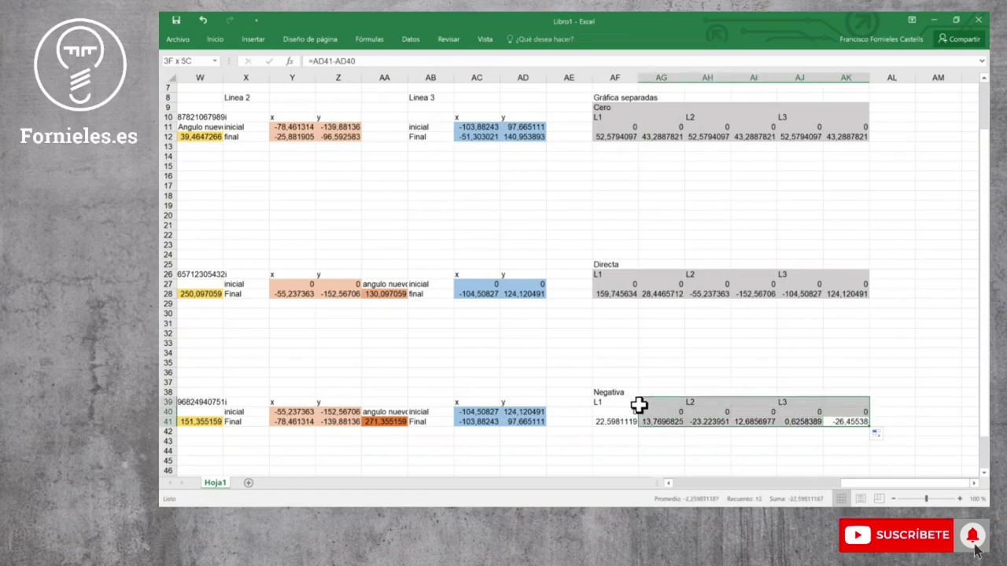
# Shade the Negativa block AF39:AK41 darker grey and pin the ribbon
pyautogui.click(216, 37)
pyautogui.click(307, 84)
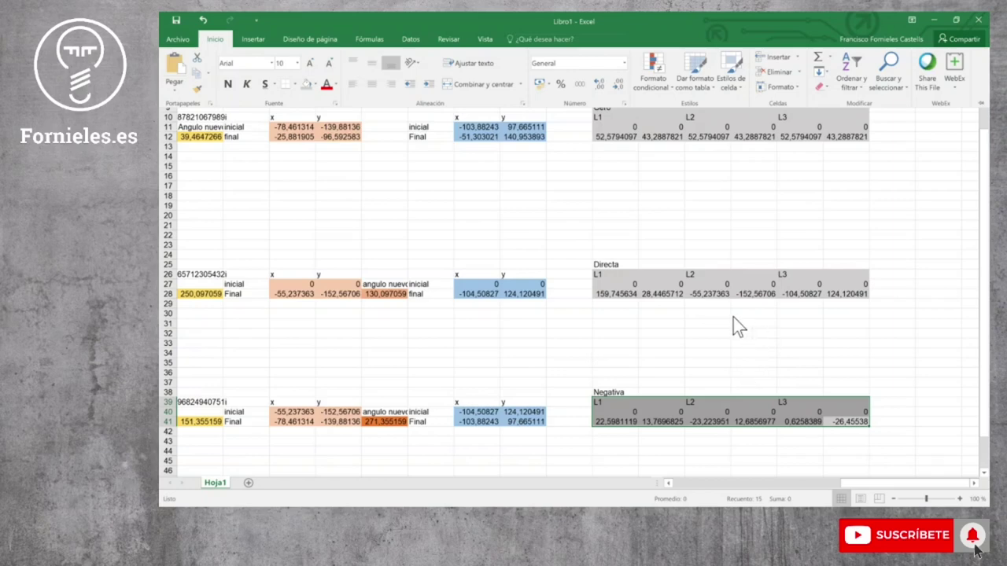
pyautogui.click(981, 103)
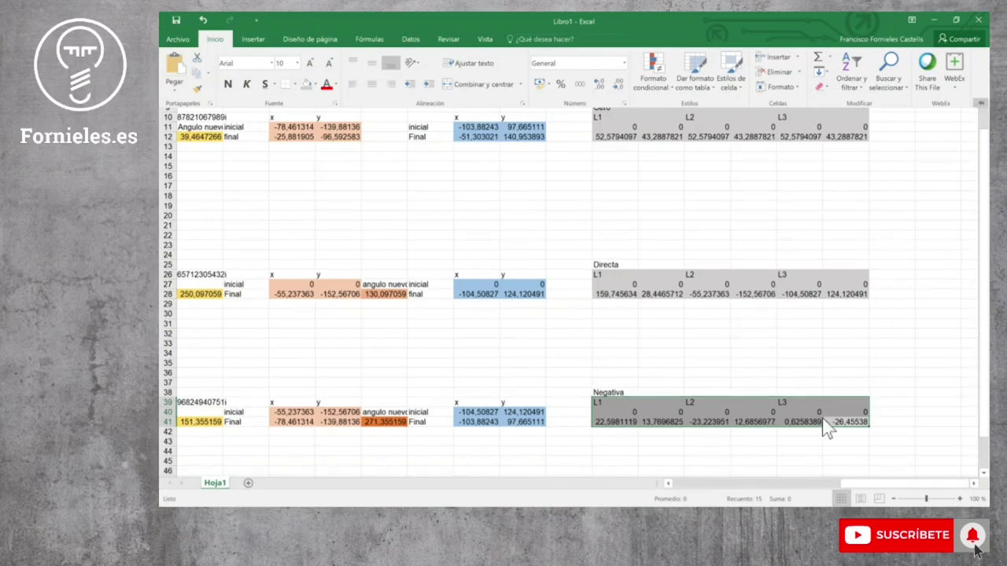
pyautogui.moveTo(863, 484); pyautogui.dragTo(687, 485)
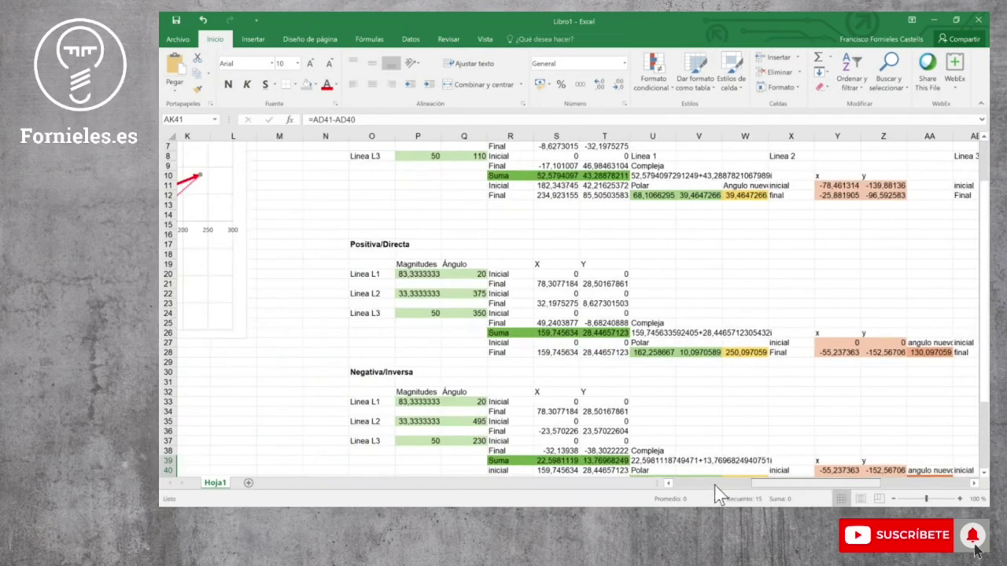
# Insert an empty scatter chart and place it beside the lower-left chart
pyautogui.scroll(-3, 412, 375)
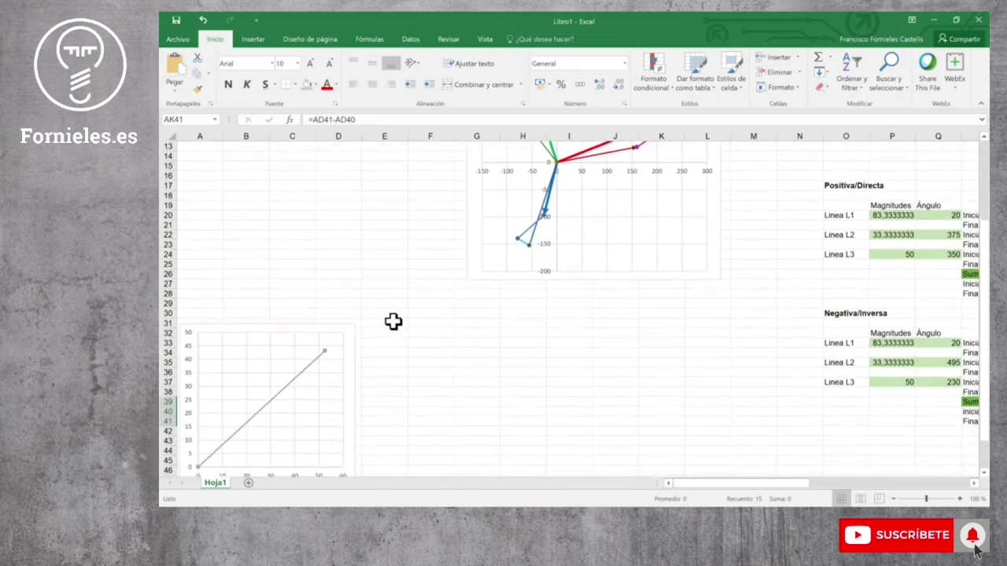
pyautogui.click(388, 294)
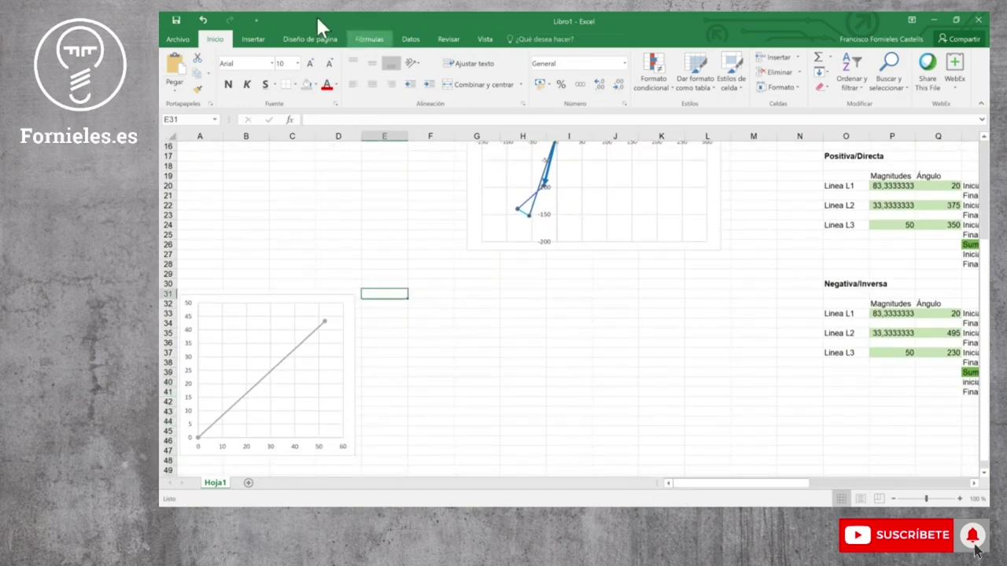
pyautogui.click(246, 39)
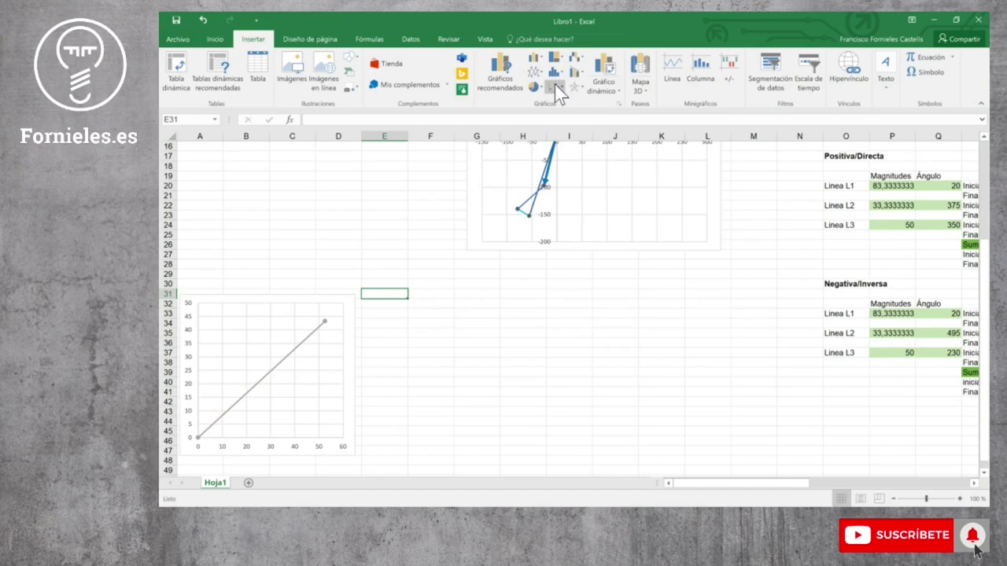
pyautogui.click(563, 88)
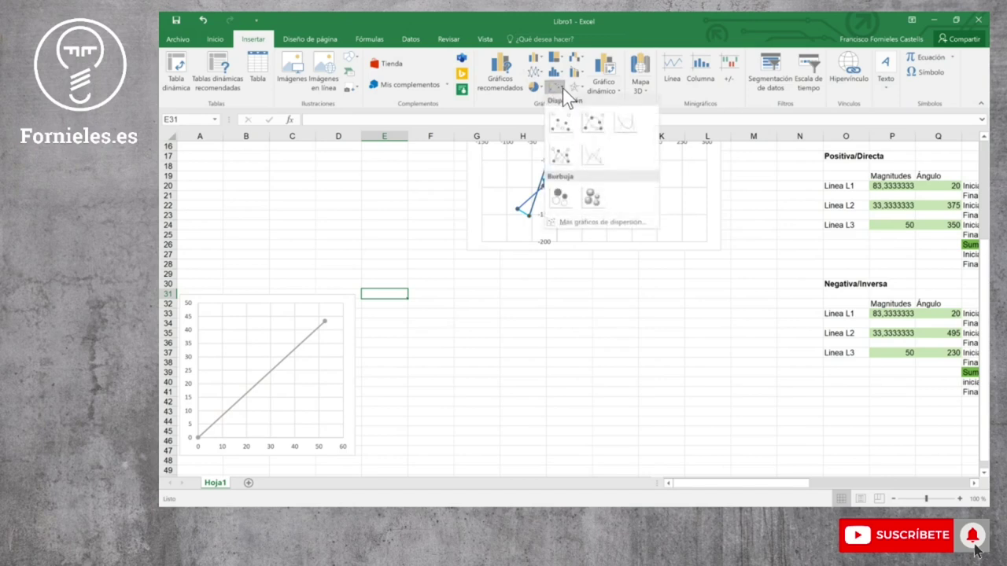
pyautogui.click(568, 151)
pyautogui.moveTo(613, 282); pyautogui.dragTo(529, 345)
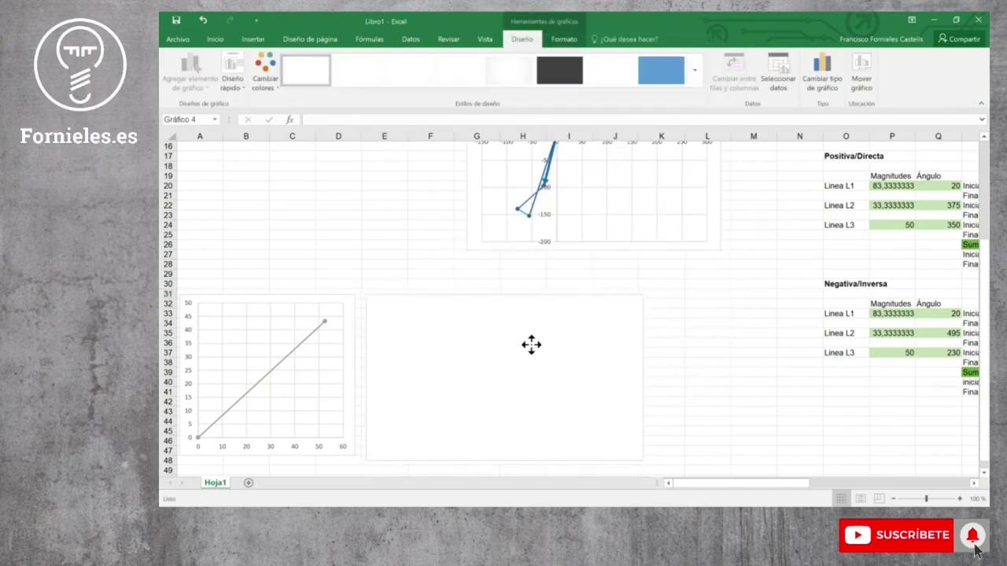
# Add a 'Positiva L1' series with X values AF27:AF28 and Y values AG27:AG28
pyautogui.click(779, 79)
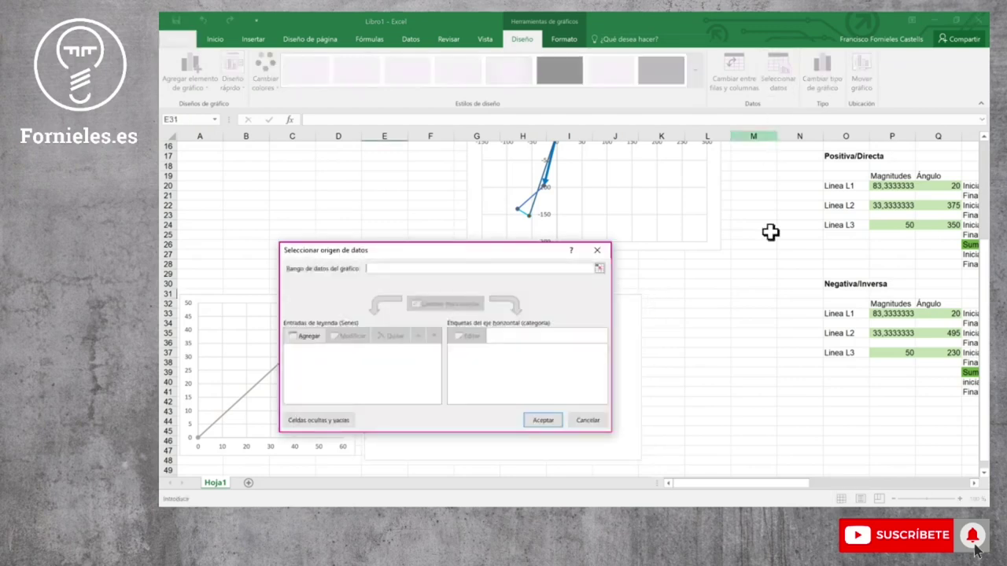
pyautogui.click(306, 336)
pyautogui.write('Positiva L1')
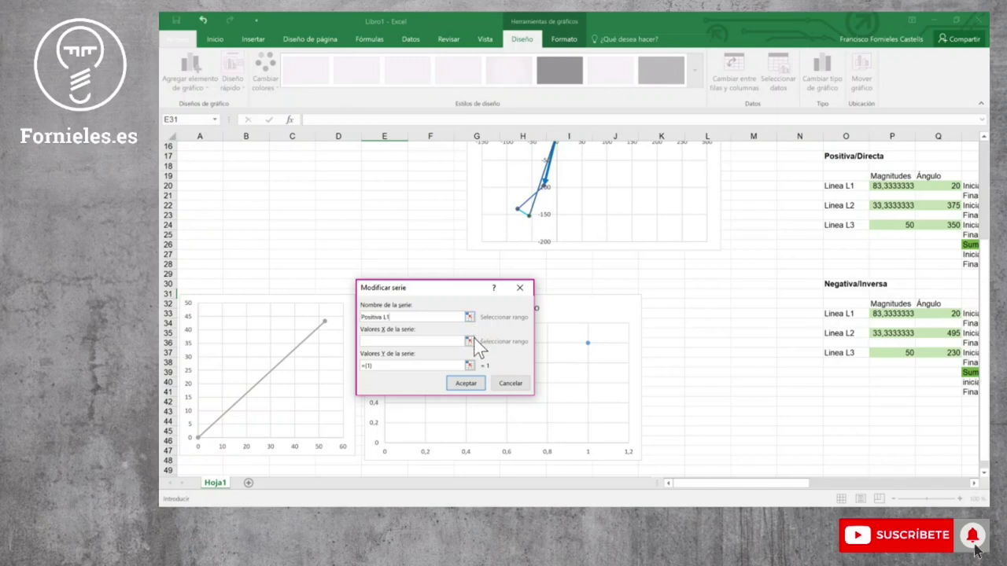
pyautogui.click(472, 341)
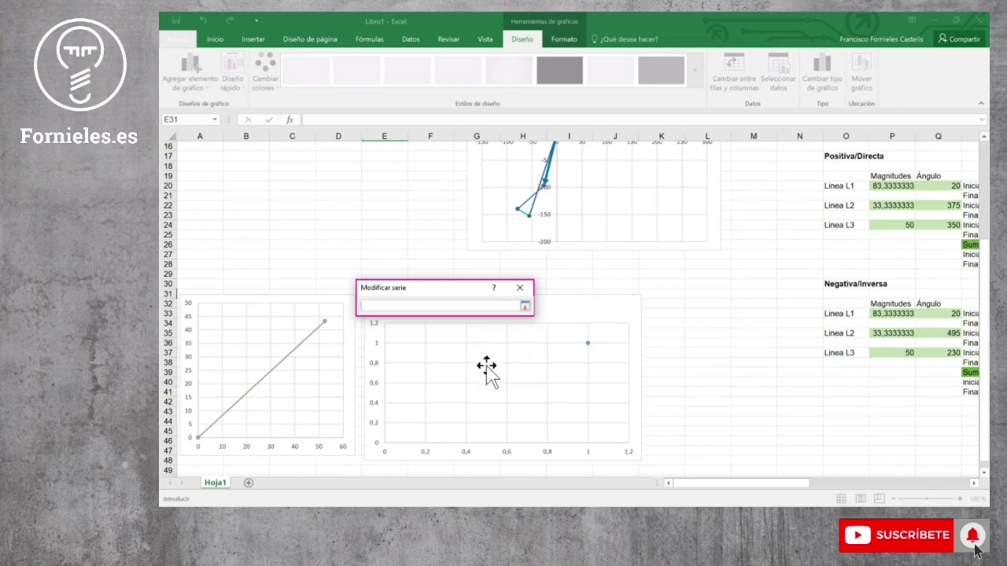
pyautogui.moveTo(797, 483); pyautogui.dragTo(960, 494)
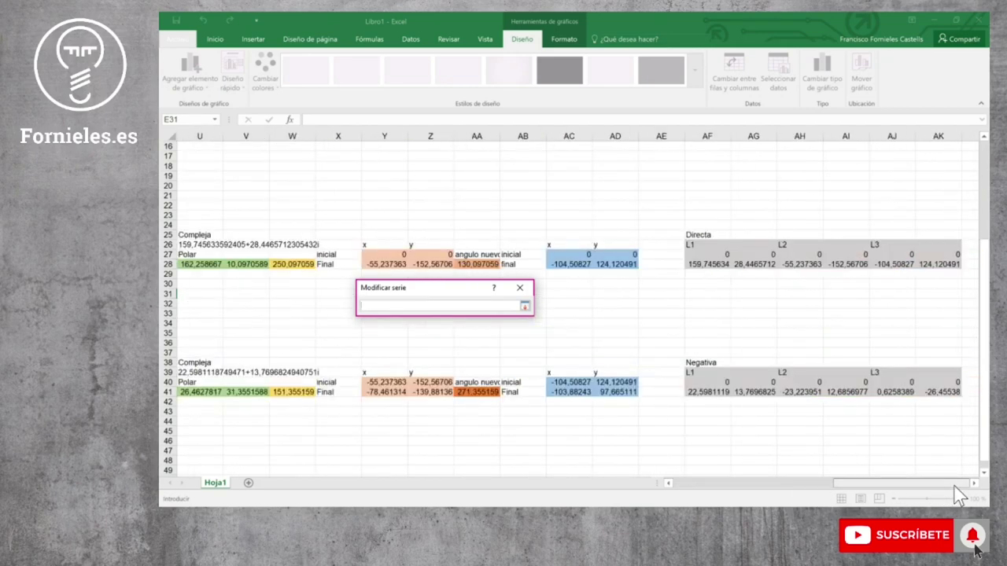
pyautogui.moveTo(714, 253); pyautogui.dragTo(714, 264)
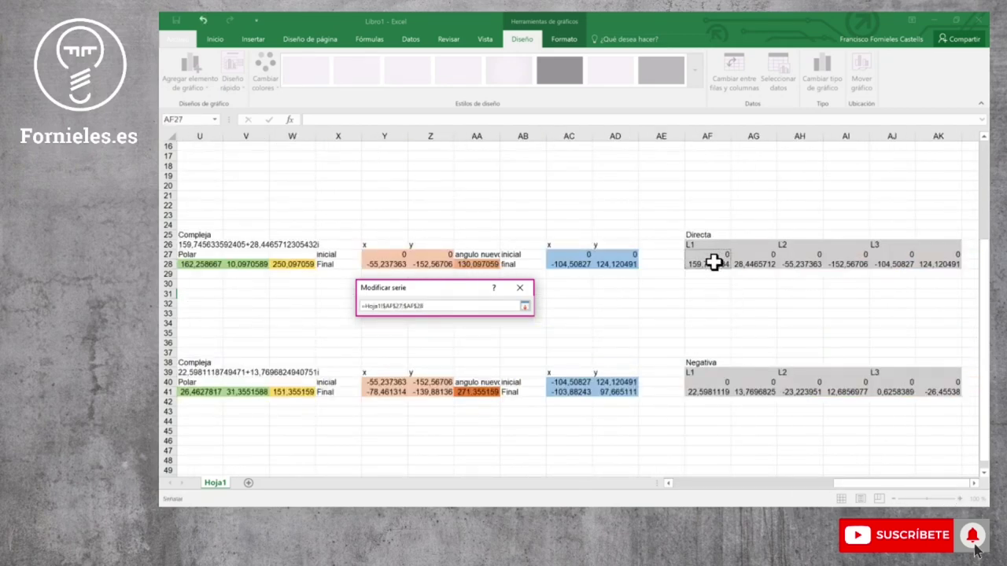
pyautogui.click(469, 366)
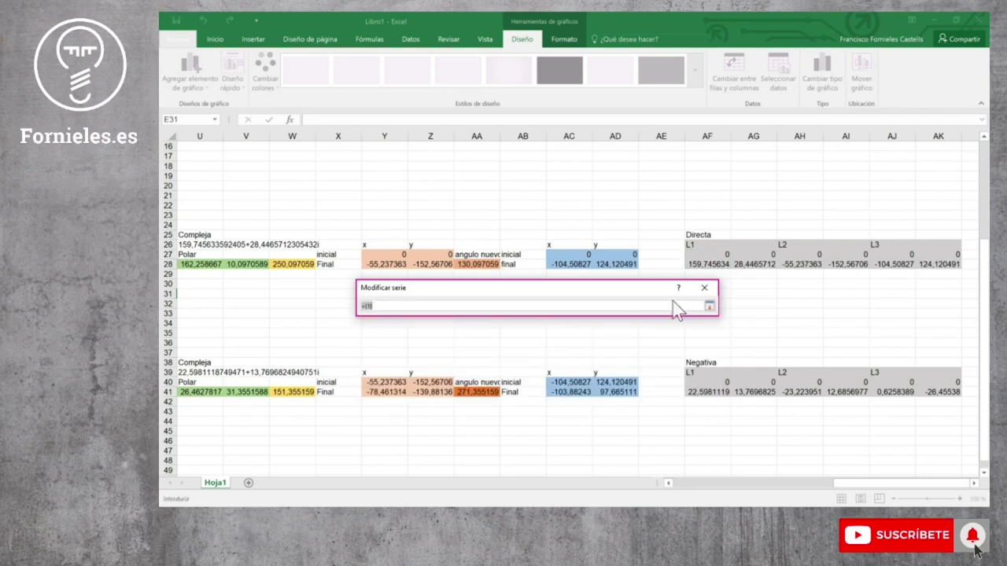
pyautogui.moveTo(760, 254); pyautogui.dragTo(759, 263)
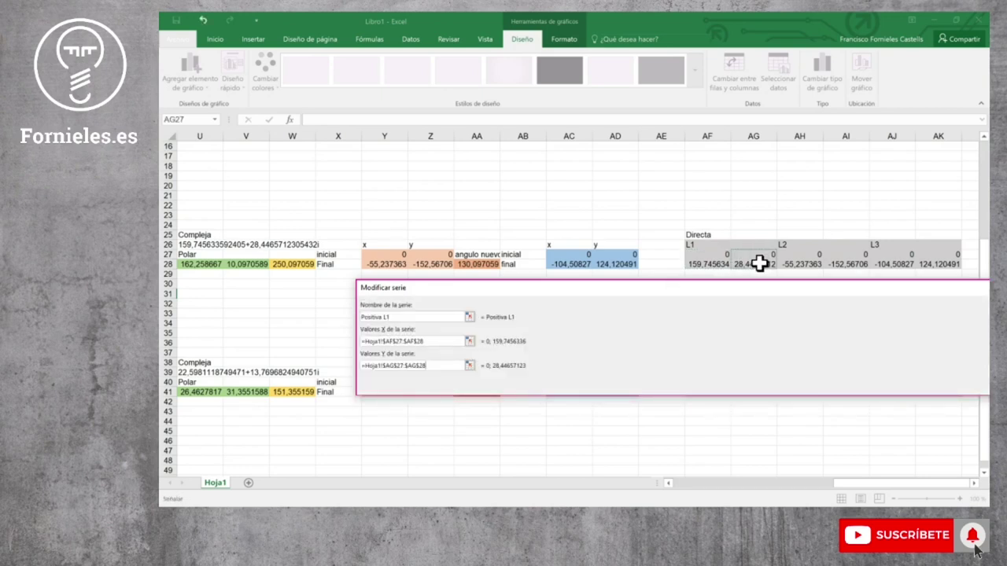
pyautogui.click(749, 380)
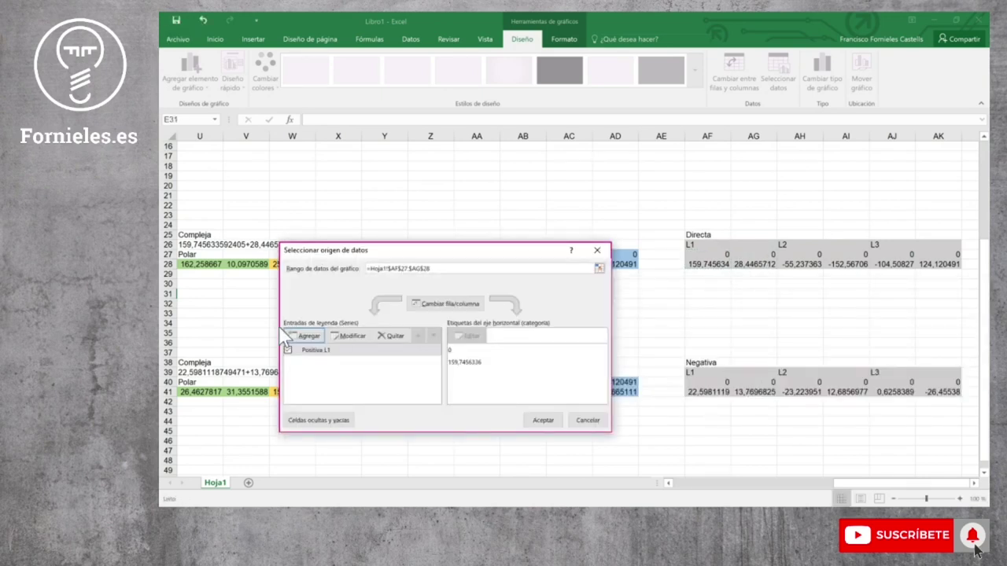
# Define the Positiva L2 series with X AH27:AH28 and Y AI27:AI28
pyautogui.click(320, 335)
pyautogui.write('Positiva L2')
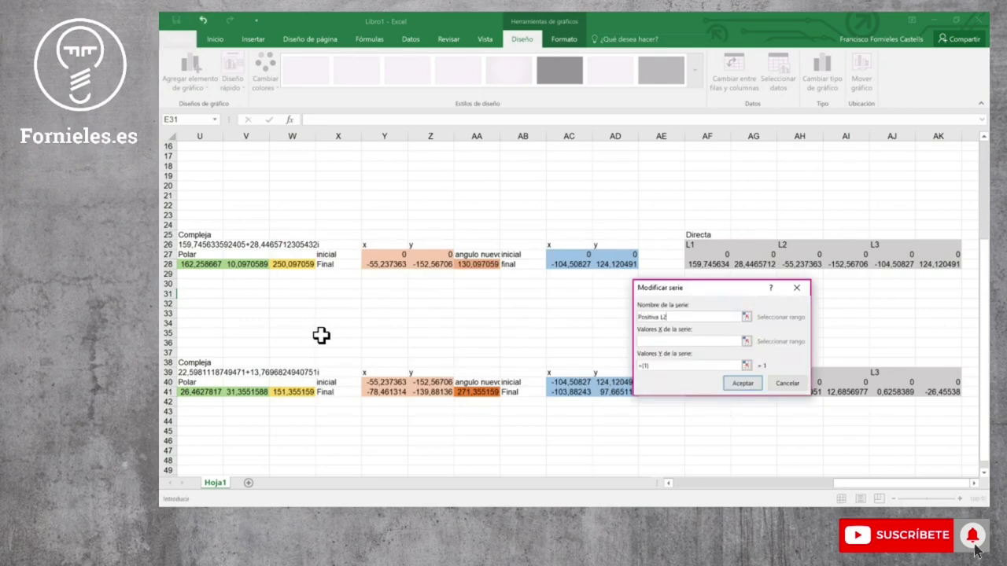
pyautogui.click(745, 340)
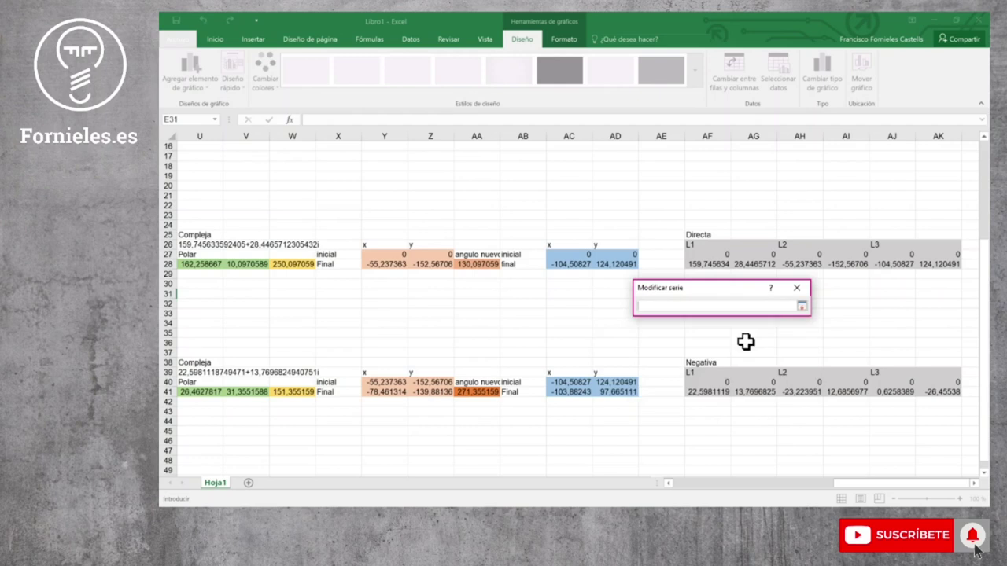
pyautogui.moveTo(805, 256); pyautogui.dragTo(807, 261)
pyautogui.press('Return')
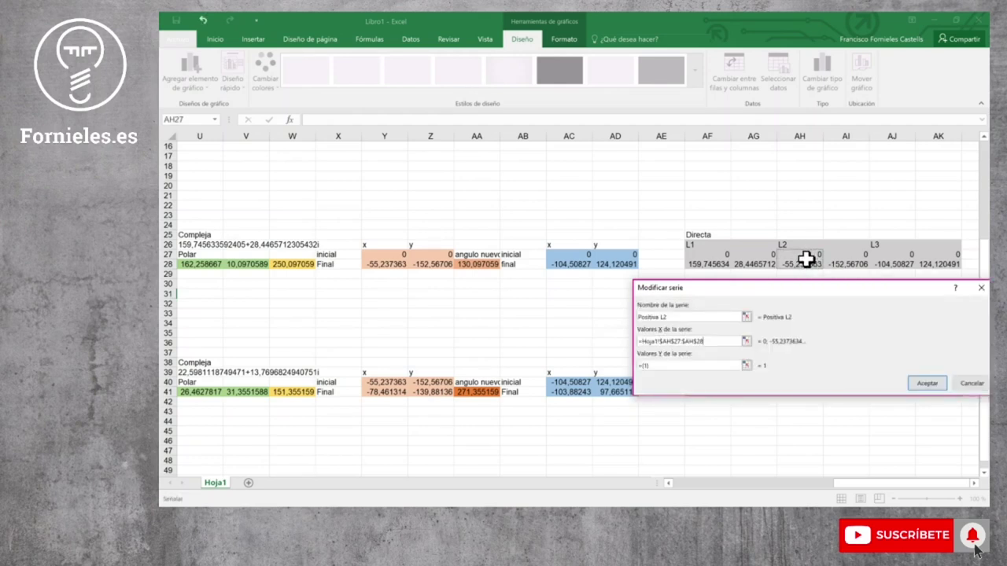
pyautogui.click(748, 367)
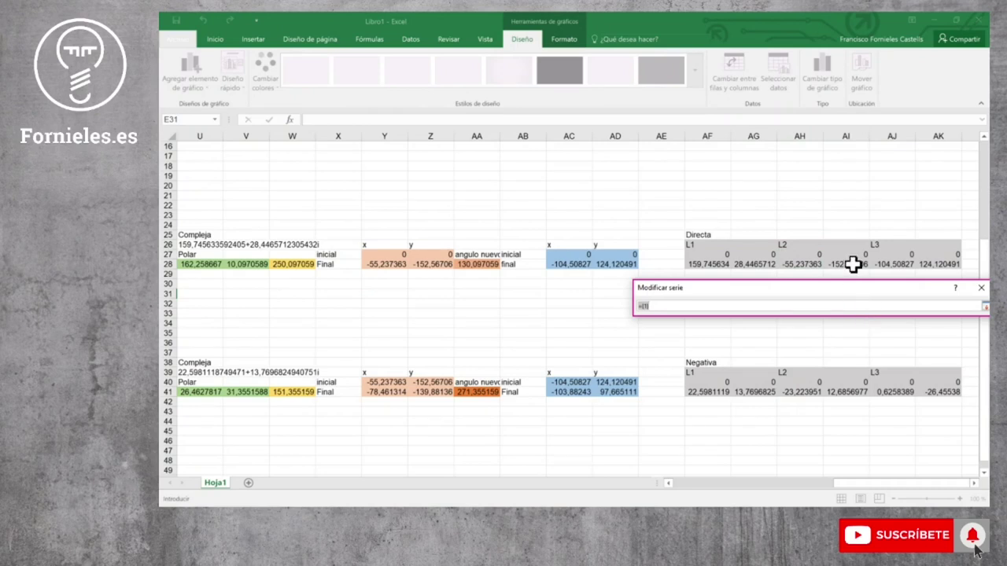
pyautogui.moveTo(843, 256); pyautogui.dragTo(845, 266)
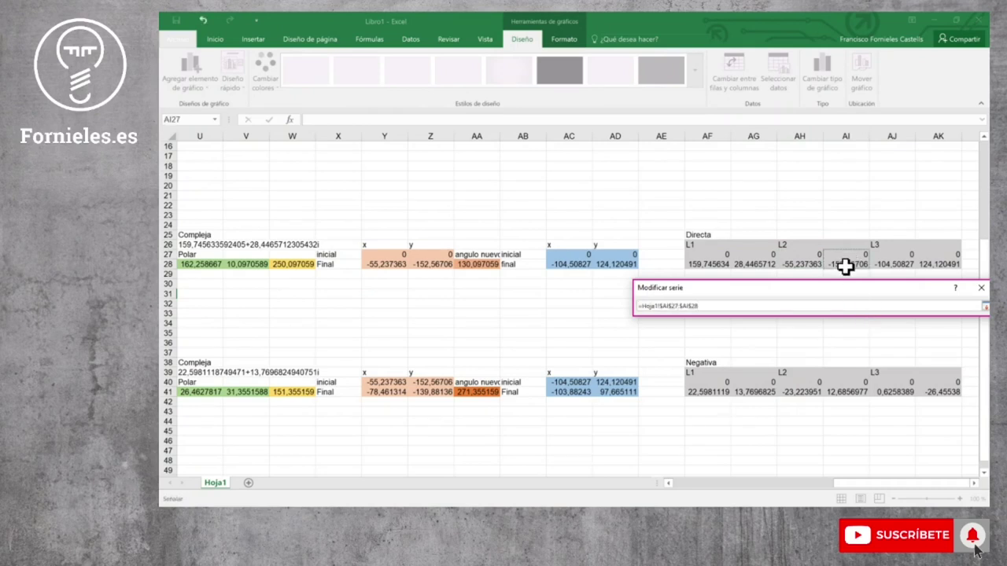
pyautogui.press('Return')
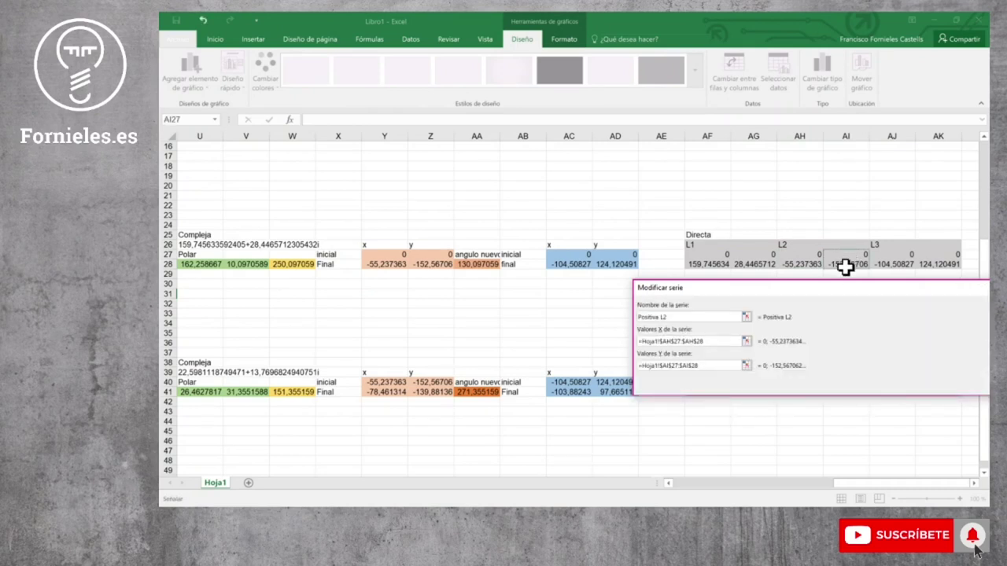
pyautogui.press('Return')
# Add a Positiva L3 series with X AJ27:AJ28 and Y AK27:AK28, and accept the data
pyautogui.click(297, 332)
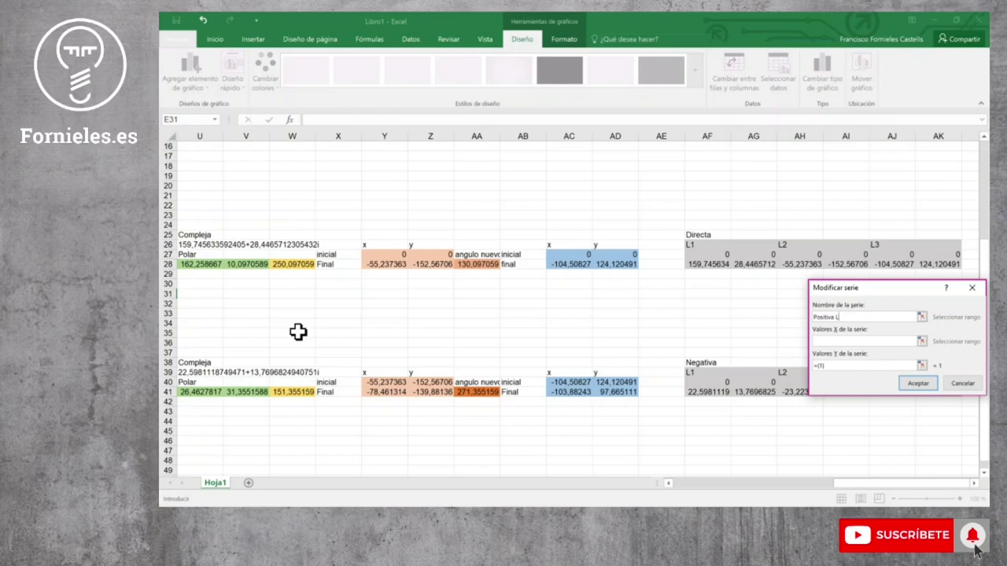
pyautogui.write('3')
pyautogui.click(921, 341)
pyautogui.moveTo(893, 256); pyautogui.dragTo(893, 263)
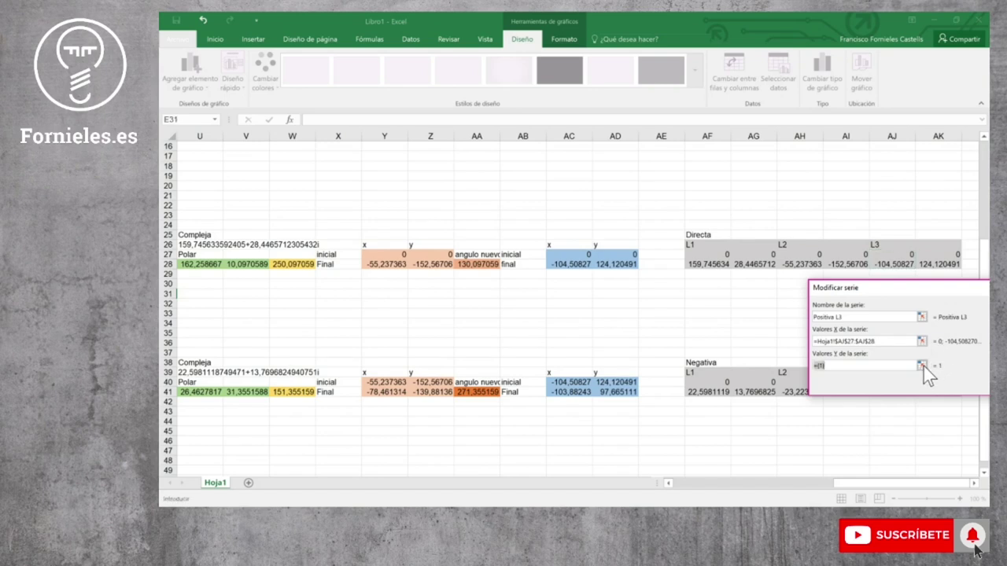
pyautogui.click(922, 365)
pyautogui.click(938, 257)
pyautogui.moveTo(938, 258); pyautogui.dragTo(937, 265)
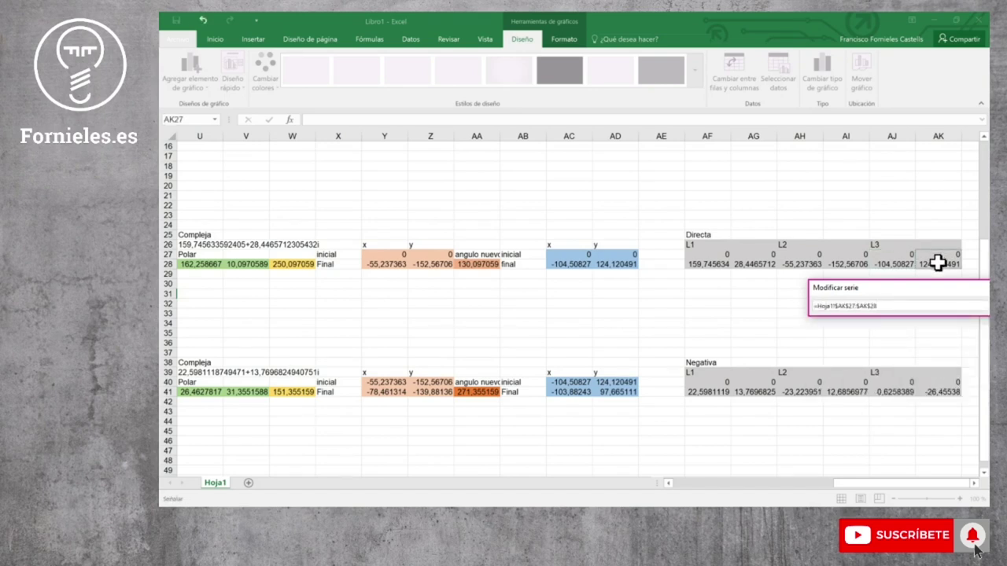
pyautogui.press('Return')
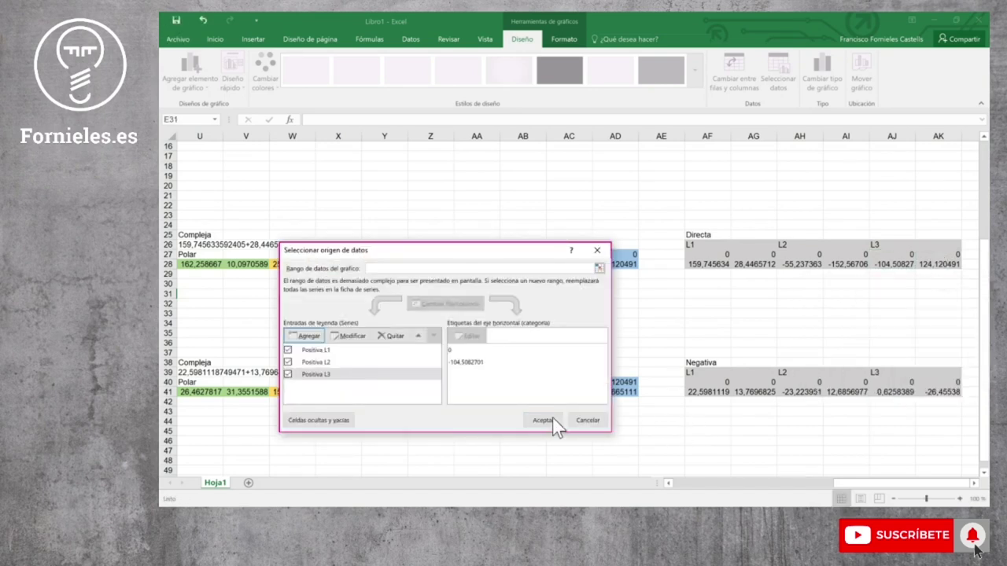
pyautogui.click(598, 421)
pyautogui.moveTo(914, 486); pyautogui.dragTo(748, 480)
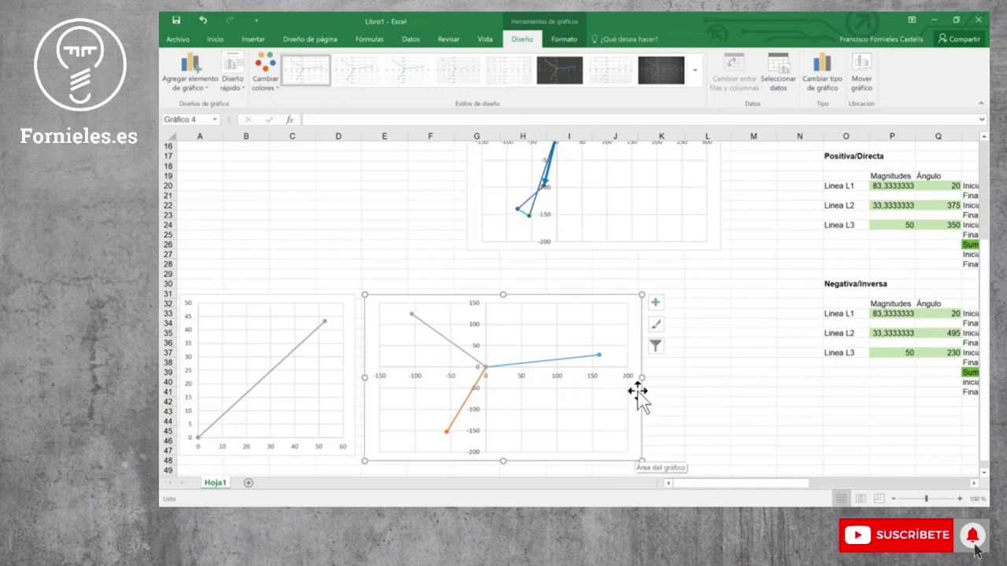
# Move the positive-sequence chart up slightly and narrow it to a near-square shape
pyautogui.moveTo(458, 293); pyautogui.dragTo(458, 282)
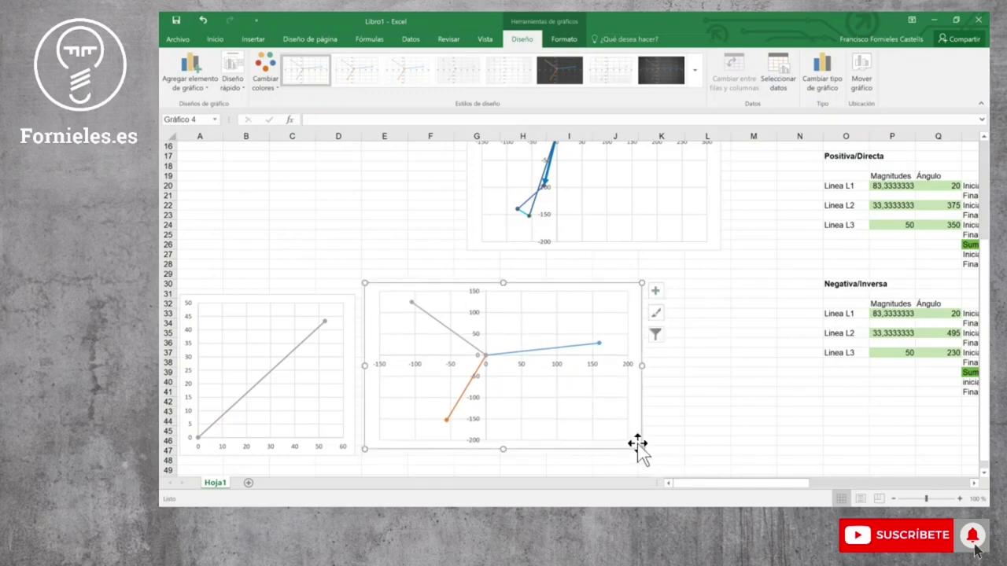
pyautogui.moveTo(641, 449)
pyautogui.mouseDown()
pyautogui.moveTo(538, 467)
pyautogui.moveTo(553, 464)
pyautogui.mouseUp()
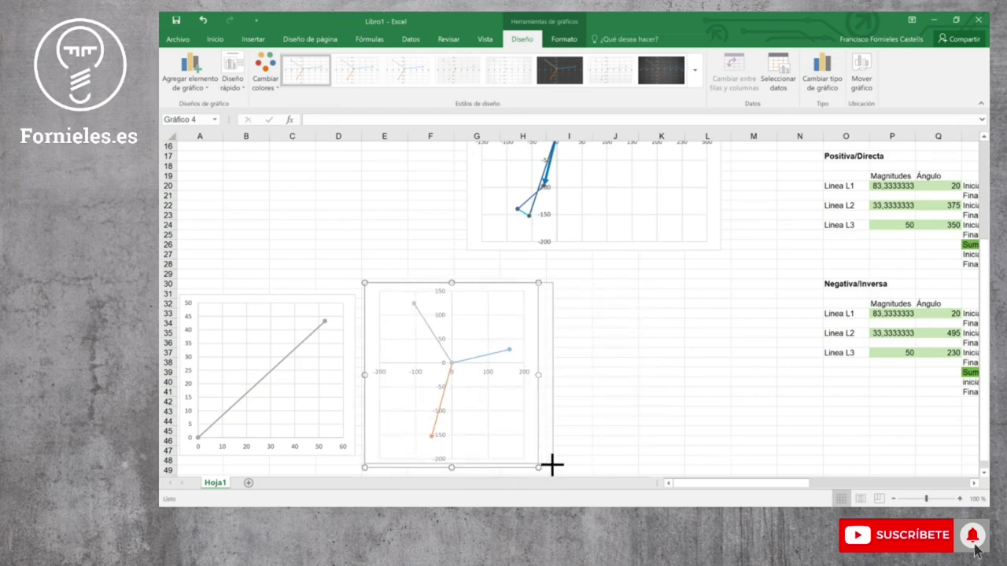
pyautogui.moveTo(551, 464); pyautogui.dragTo(550, 462)
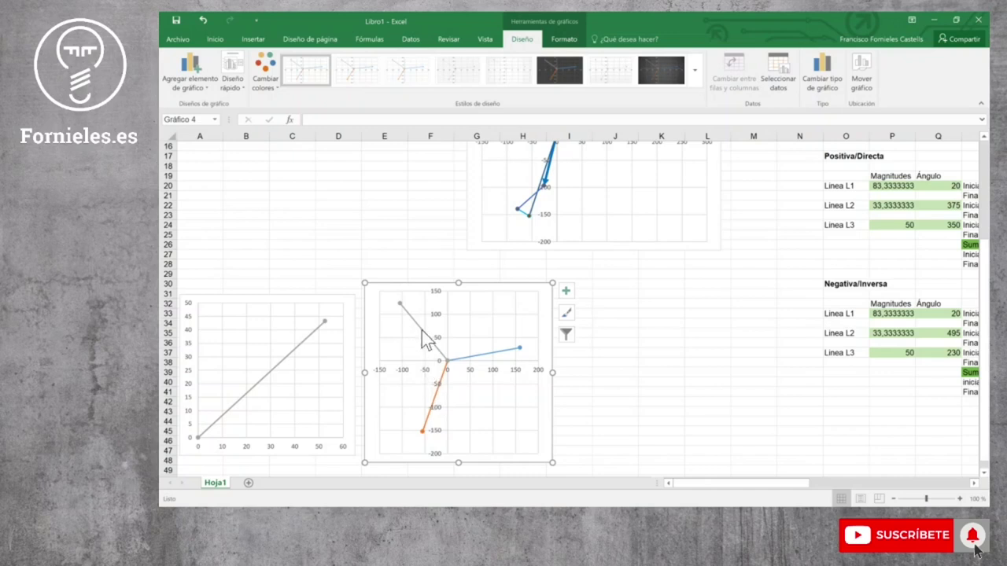
pyautogui.moveTo(422, 331)
pyautogui.click(662, 405)
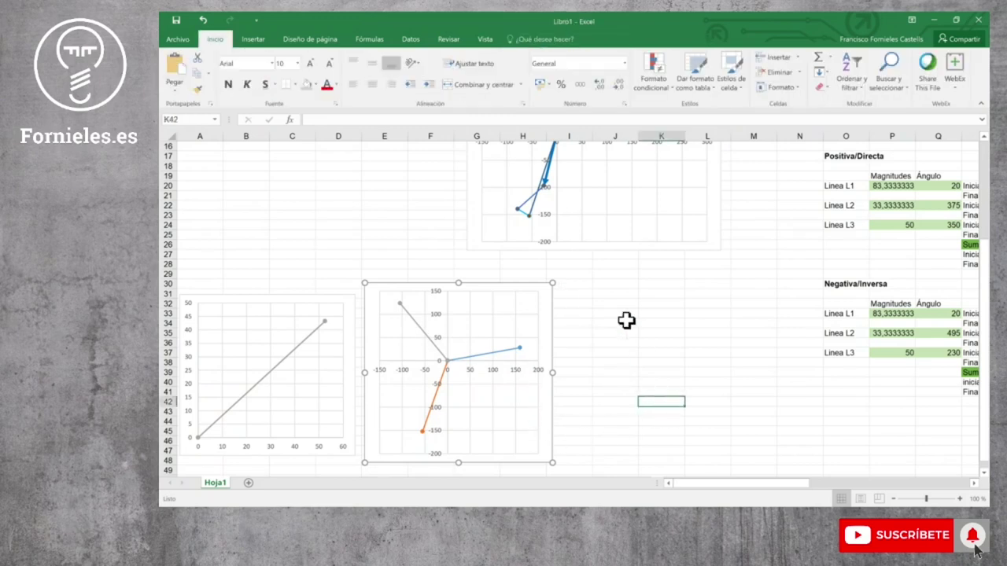
# Insert a straight-lines-and-markers scatter chart, move it beside the first chart, and narrow it
pyautogui.click(596, 285)
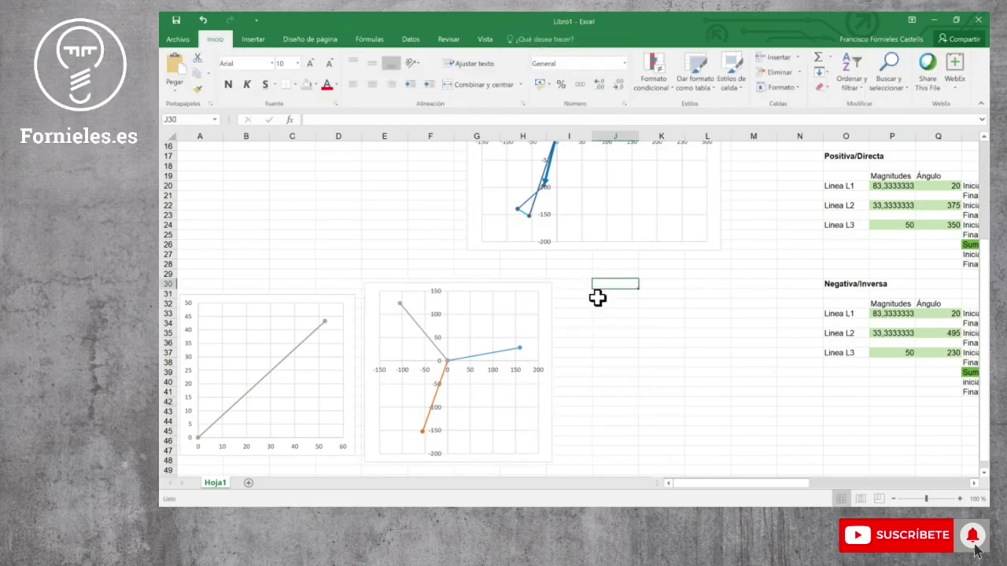
pyautogui.click(255, 41)
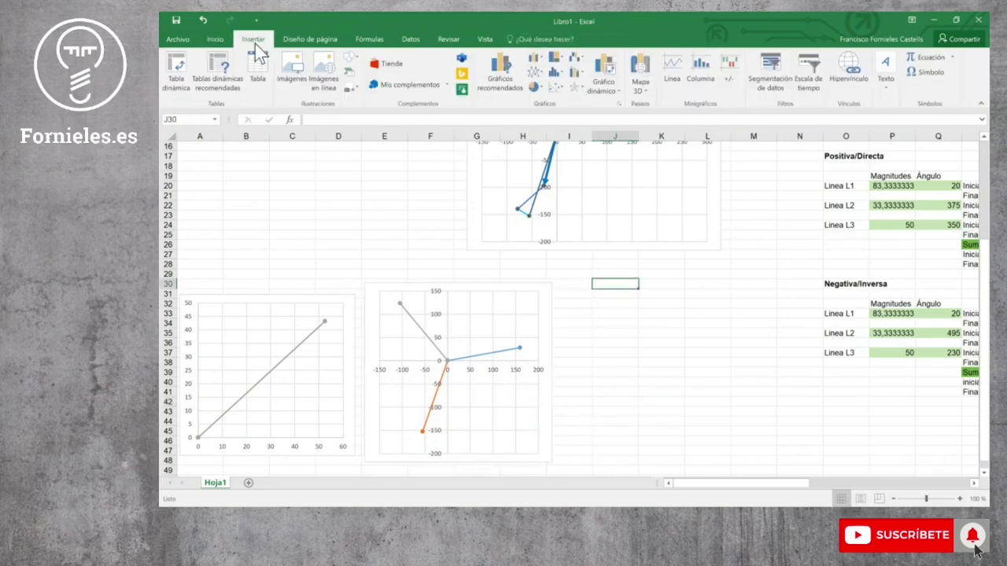
pyautogui.click(561, 88)
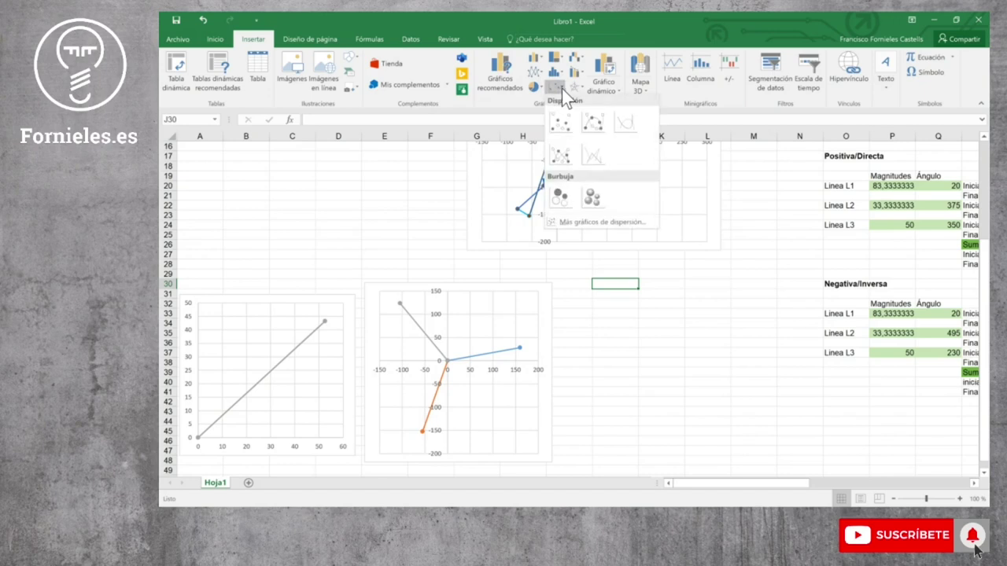
pyautogui.click(561, 159)
pyautogui.moveTo(598, 285); pyautogui.dragTo(711, 337)
pyautogui.moveTo(835, 450); pyautogui.dragTo(739, 458)
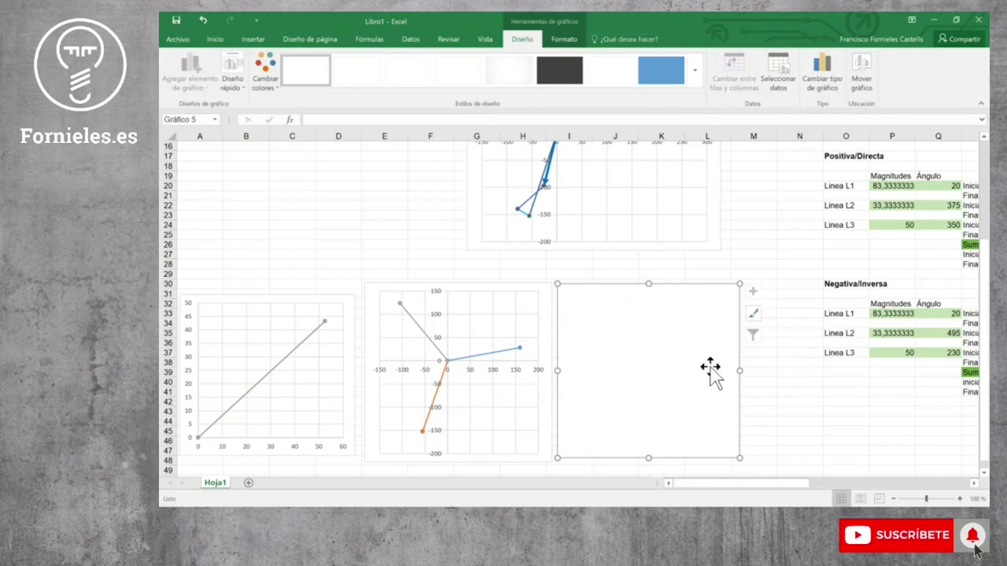
# Add a 'Negativa L1' series plotting X AF40:AF41 against Y AG40:AG41 to the new chart
pyautogui.click(768, 82)
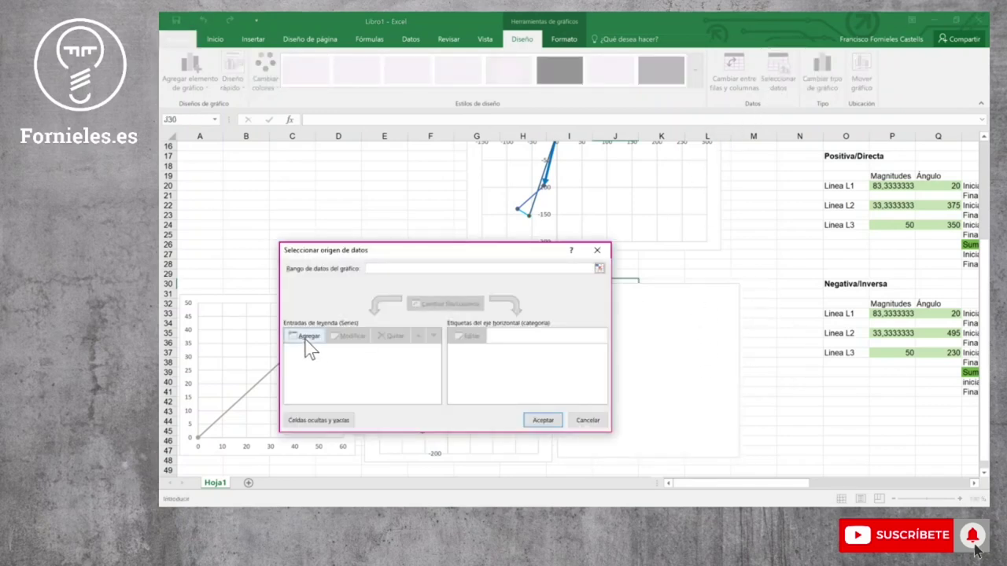
pyautogui.click(307, 338)
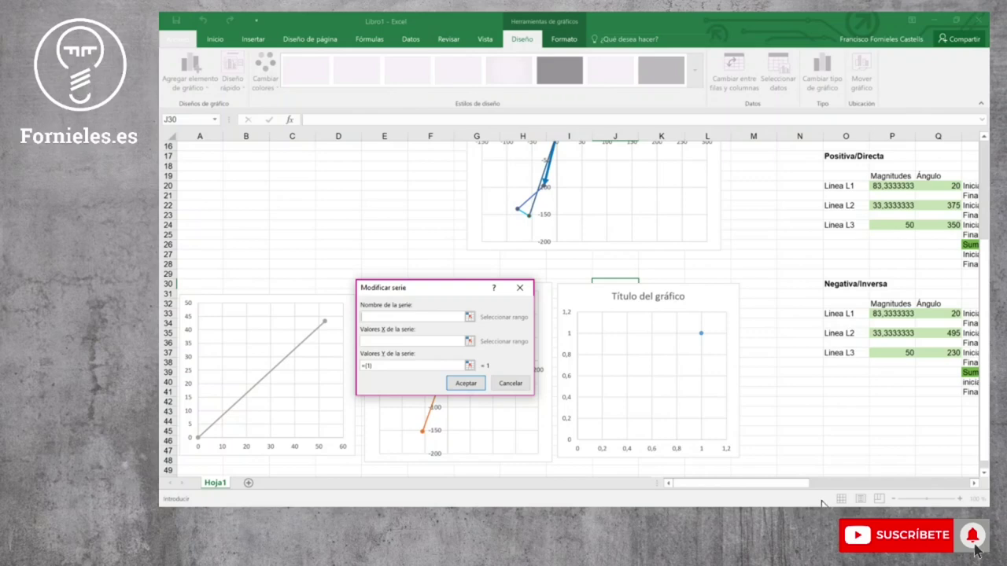
pyautogui.moveTo(802, 483); pyautogui.dragTo(955, 483)
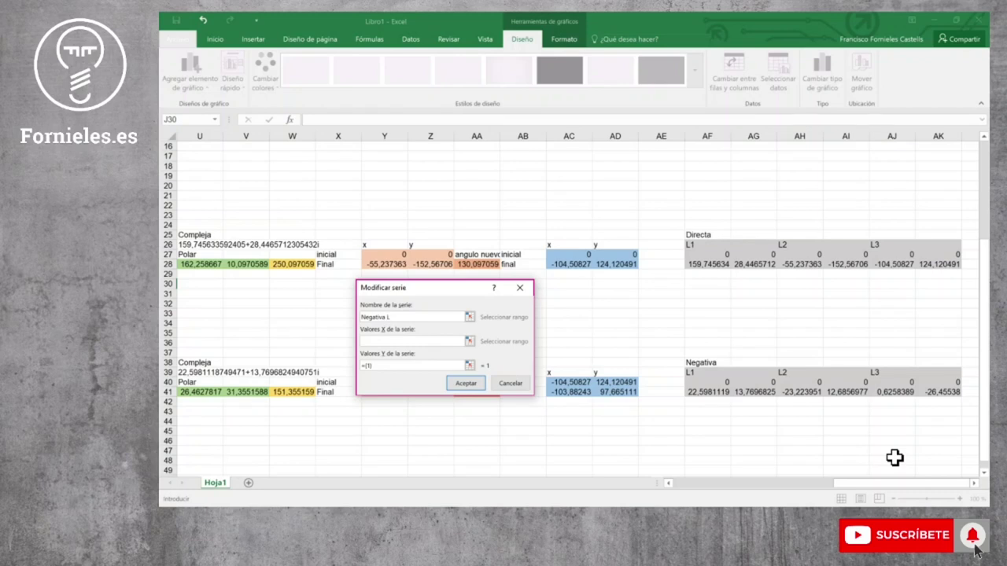
pyautogui.click(470, 342)
pyautogui.moveTo(710, 383); pyautogui.dragTo(714, 391)
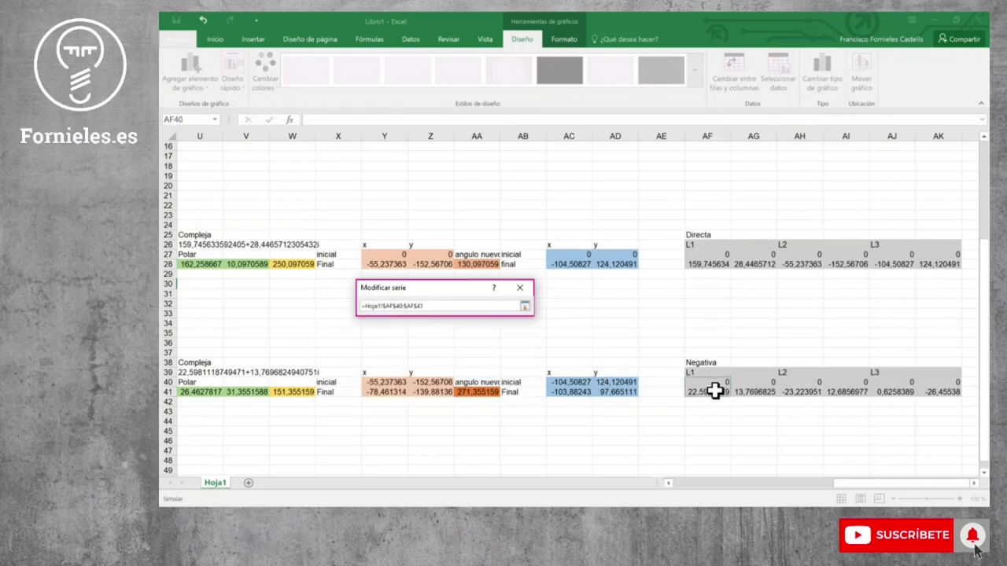
pyautogui.press('Return')
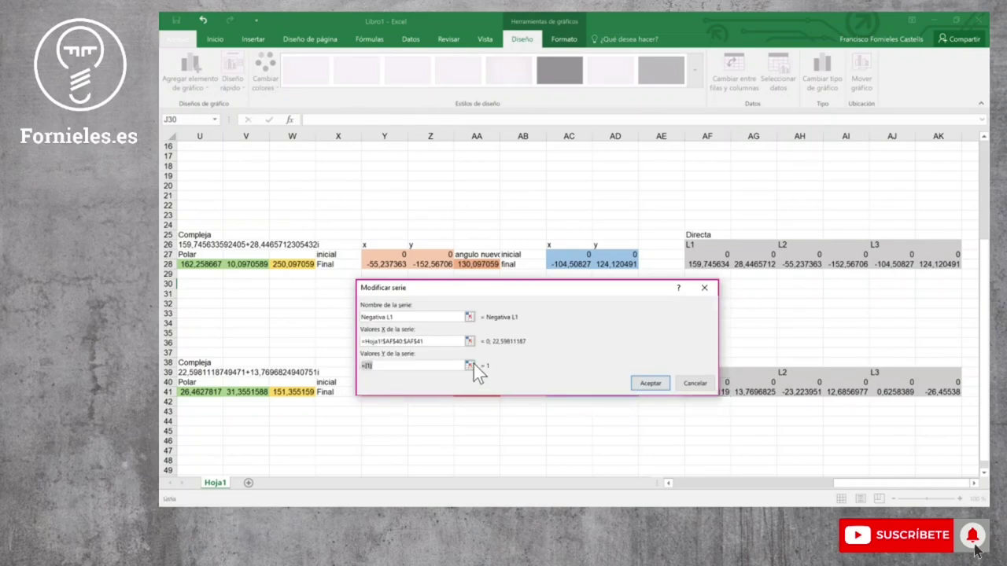
pyautogui.click(470, 366)
pyautogui.moveTo(767, 384); pyautogui.dragTo(770, 396)
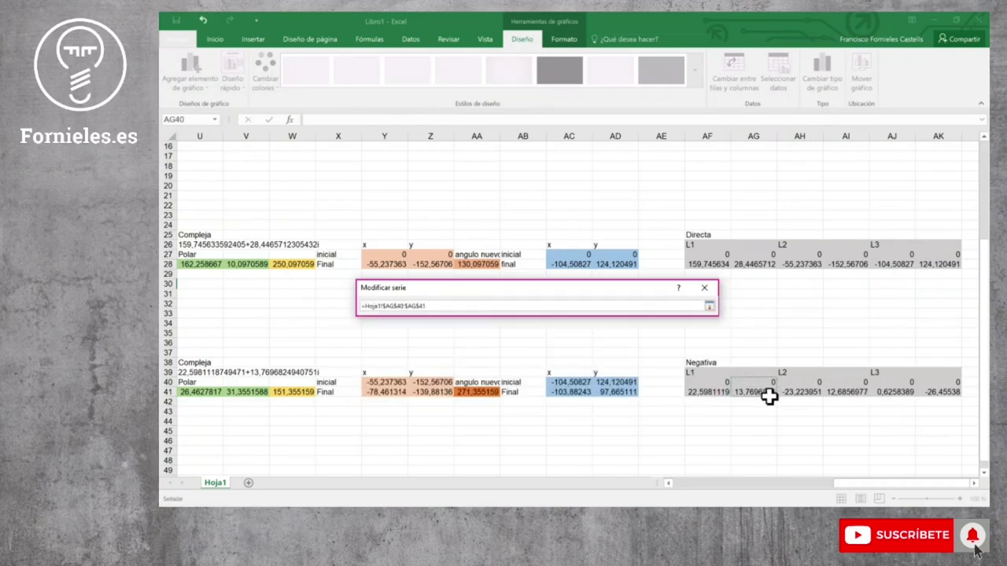
pyautogui.press('Return')
pyautogui.press('Return')
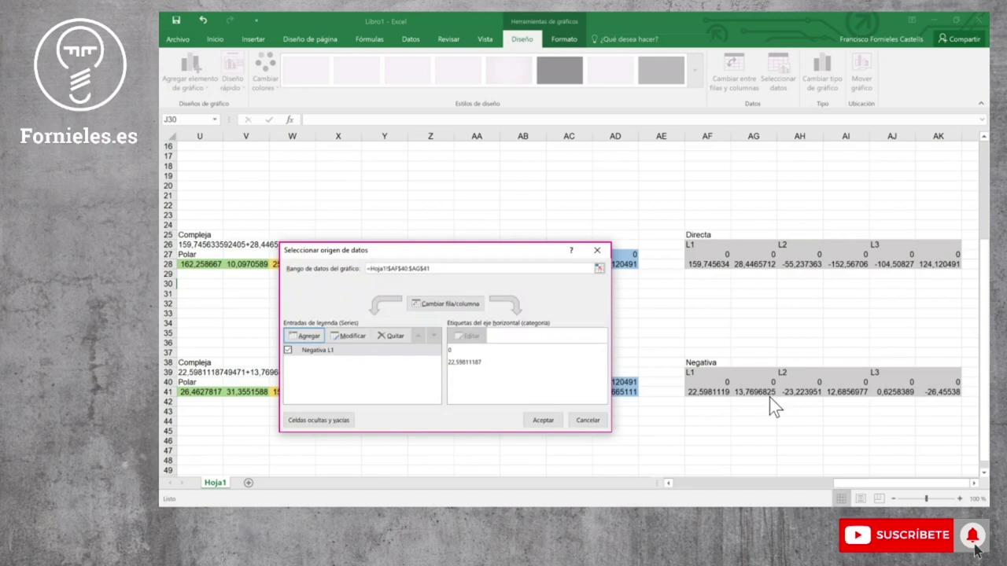
pyautogui.click(307, 336)
pyautogui.write('Negativa L2')
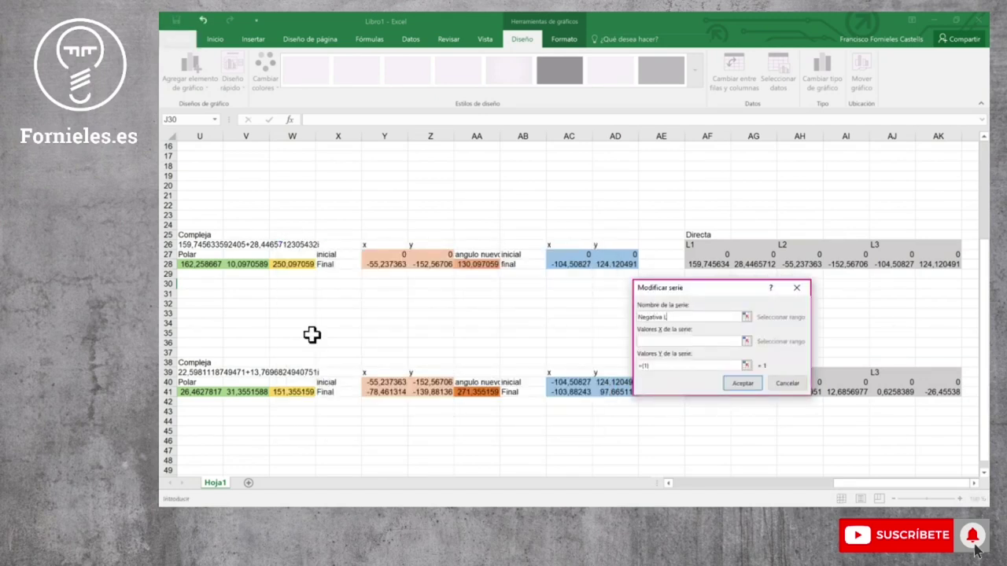
# Set the Negativa L2 series to X AH40:AH41 and Y AI40:AI41
pyautogui.click(746, 343)
pyautogui.moveTo(804, 383); pyautogui.dragTo(808, 393)
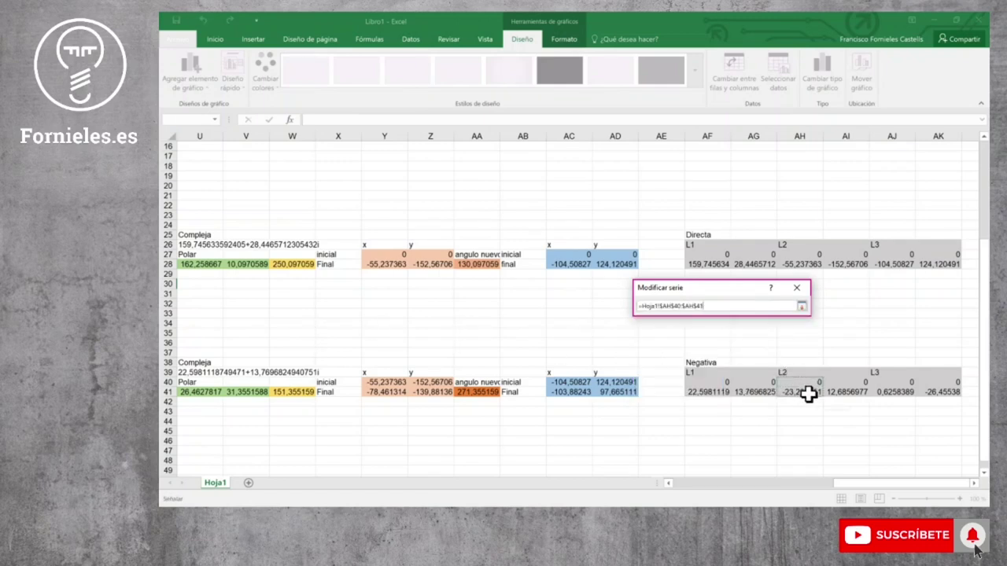
pyautogui.click(763, 370)
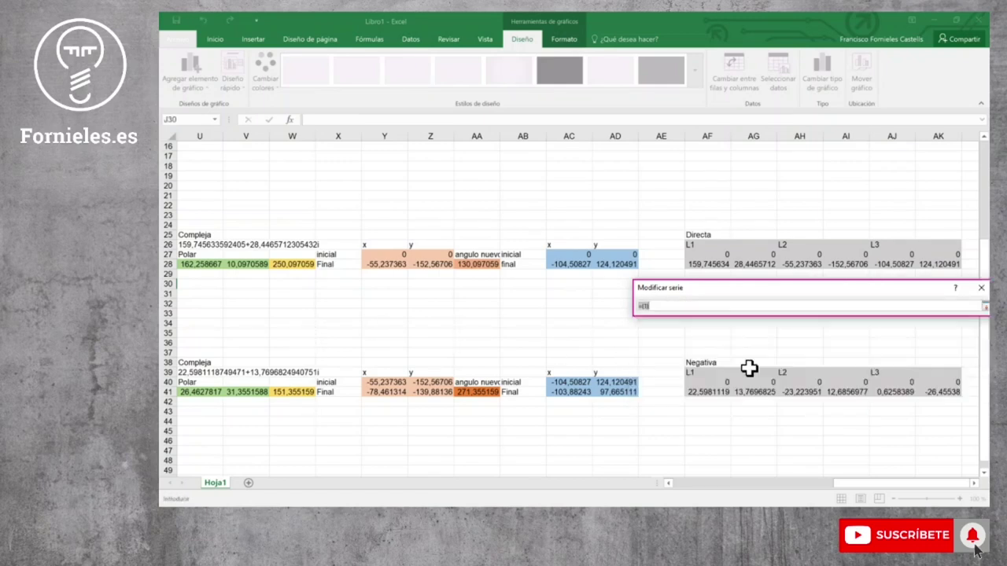
pyautogui.moveTo(841, 383); pyautogui.dragTo(846, 392)
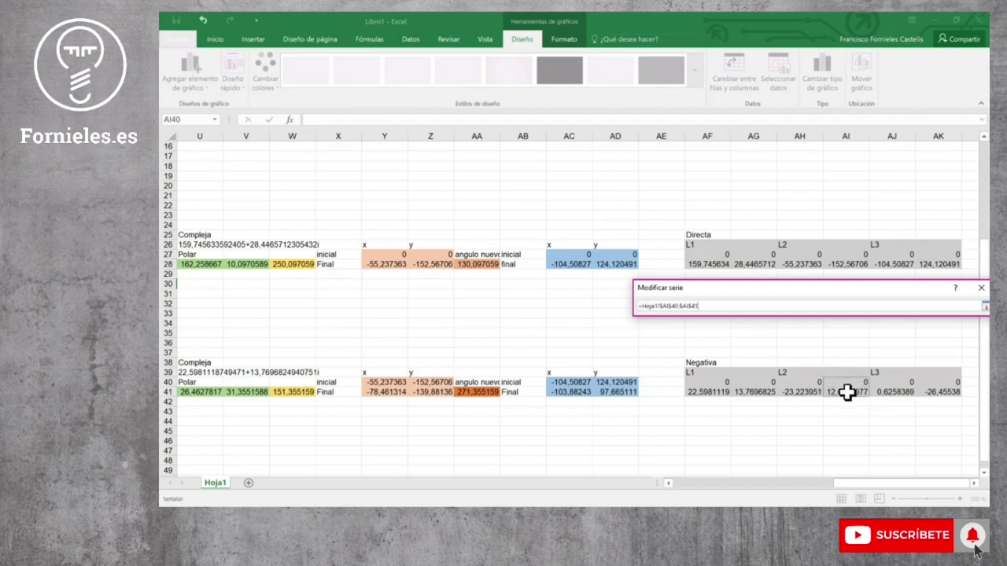
pyautogui.press('Return')
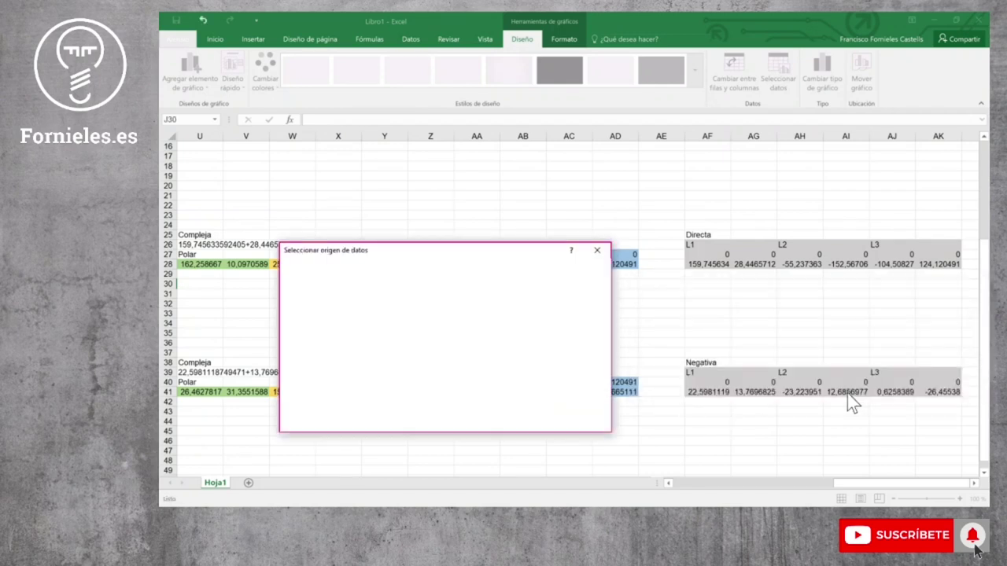
# Add a Negativa L3 series with X AJ40:AJ41 and Y AK40:AK41, then accept
pyautogui.click(297, 337)
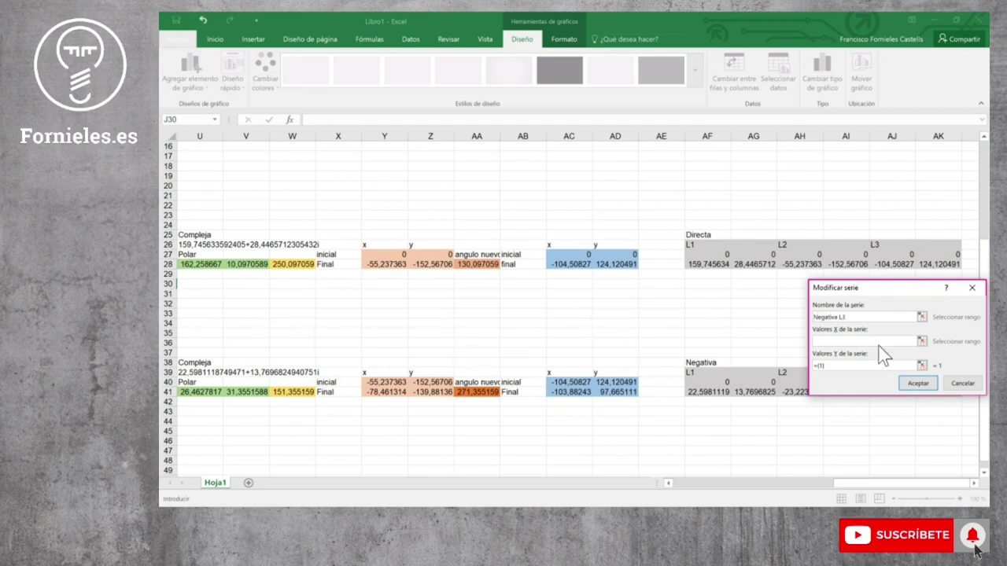
pyautogui.click(922, 342)
pyautogui.moveTo(910, 383); pyautogui.dragTo(911, 391)
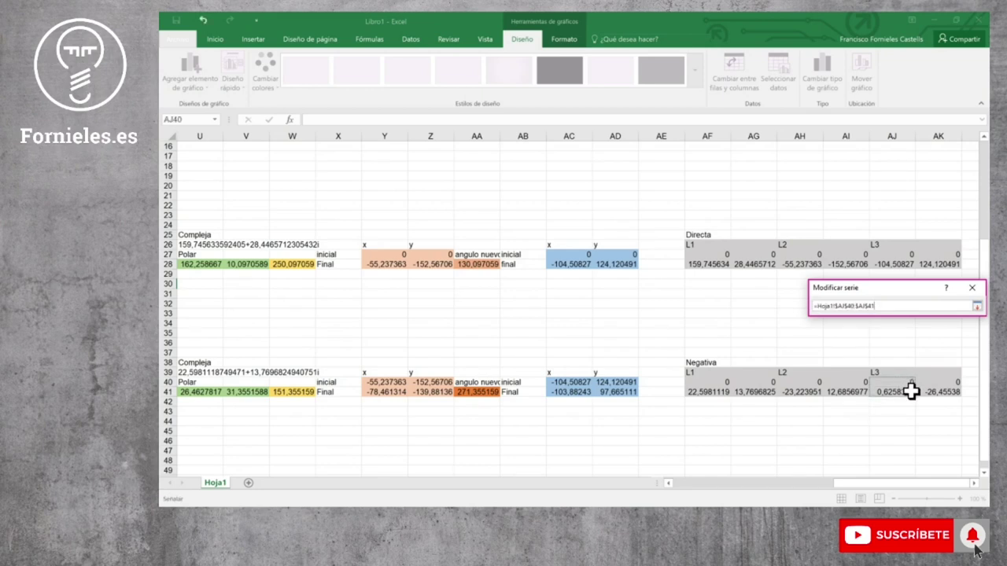
pyautogui.moveTo(910, 387); pyautogui.dragTo(910, 392)
pyautogui.click(921, 365)
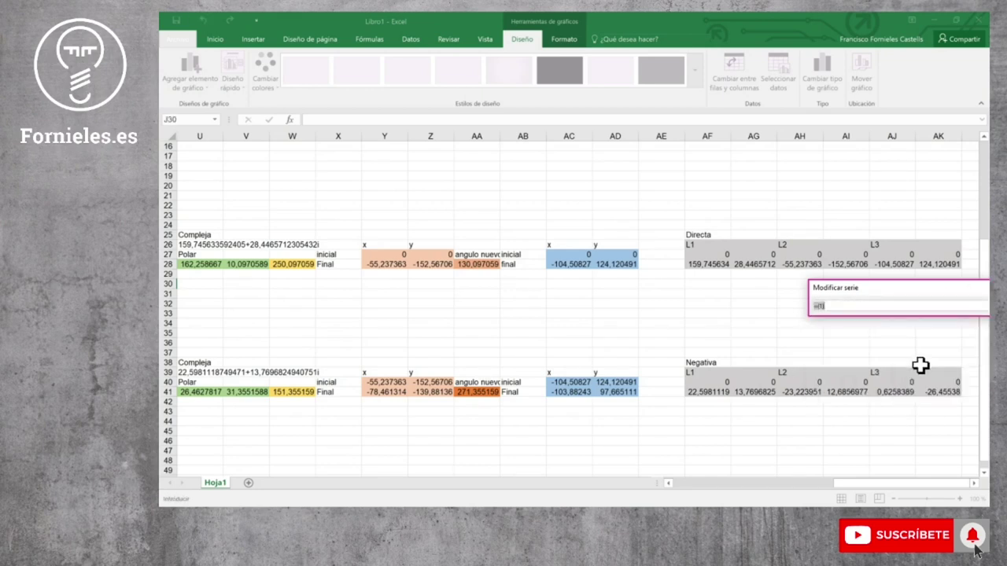
pyautogui.moveTo(936, 382); pyautogui.dragTo(937, 391)
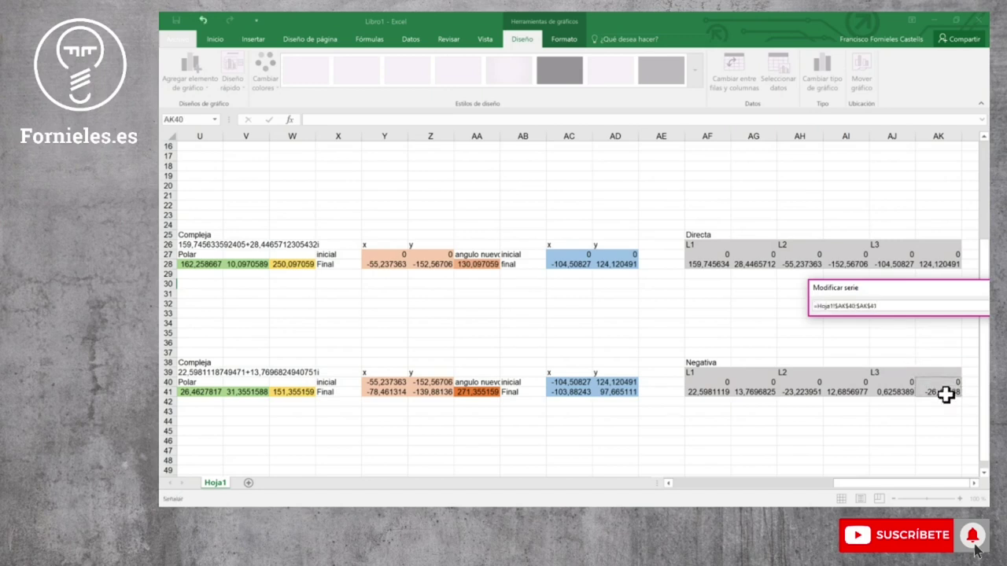
pyautogui.press('Return')
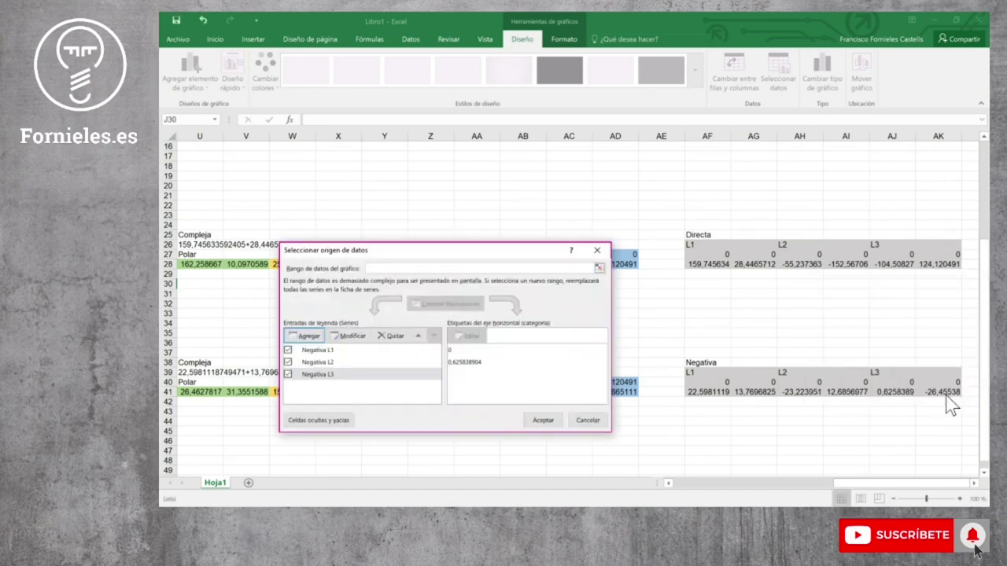
pyautogui.click(543, 420)
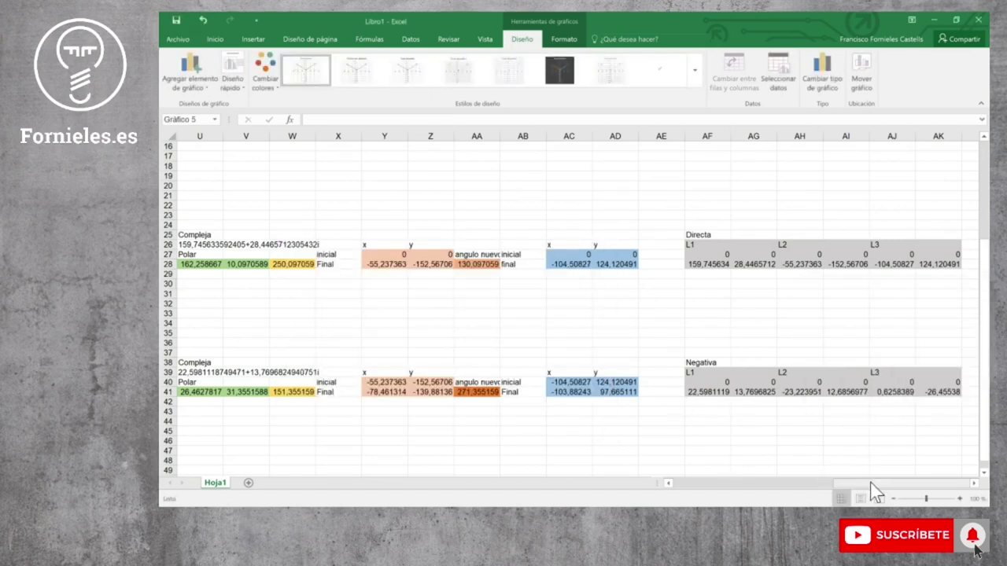
pyautogui.moveTo(870, 482); pyautogui.dragTo(704, 477)
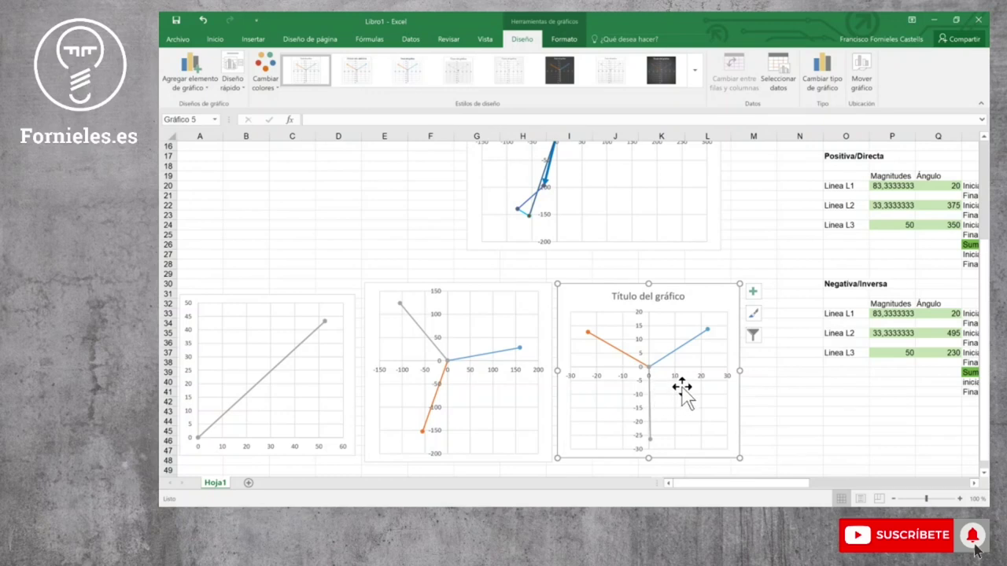
pyautogui.moveTo(503, 352)
pyautogui.click(253, 38)
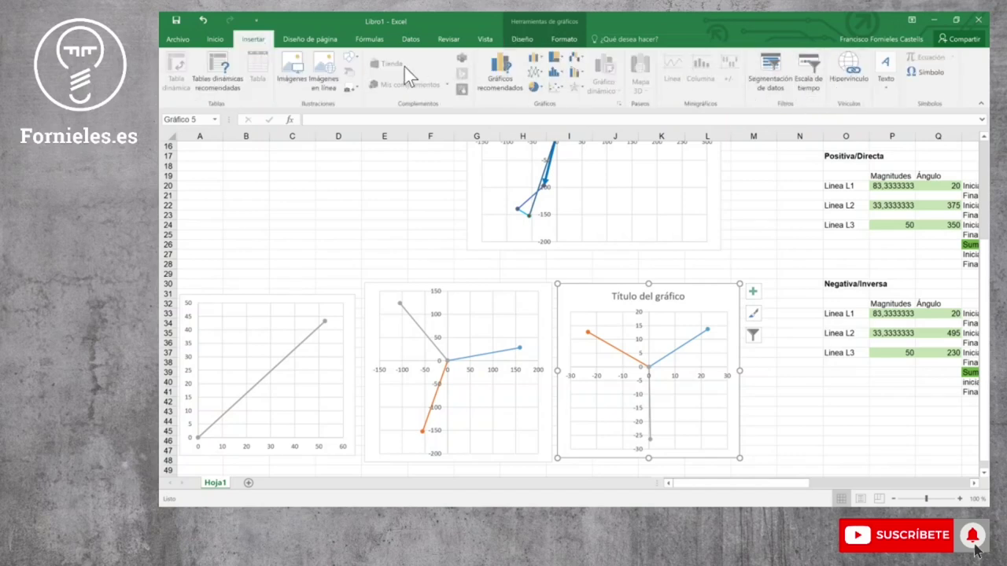
pyautogui.click(215, 41)
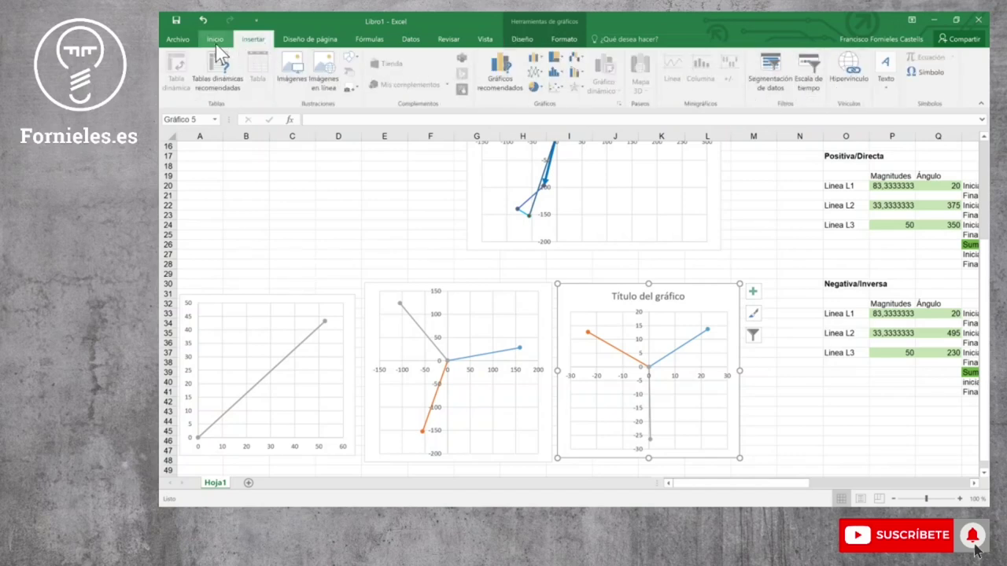
pyautogui.click(673, 263)
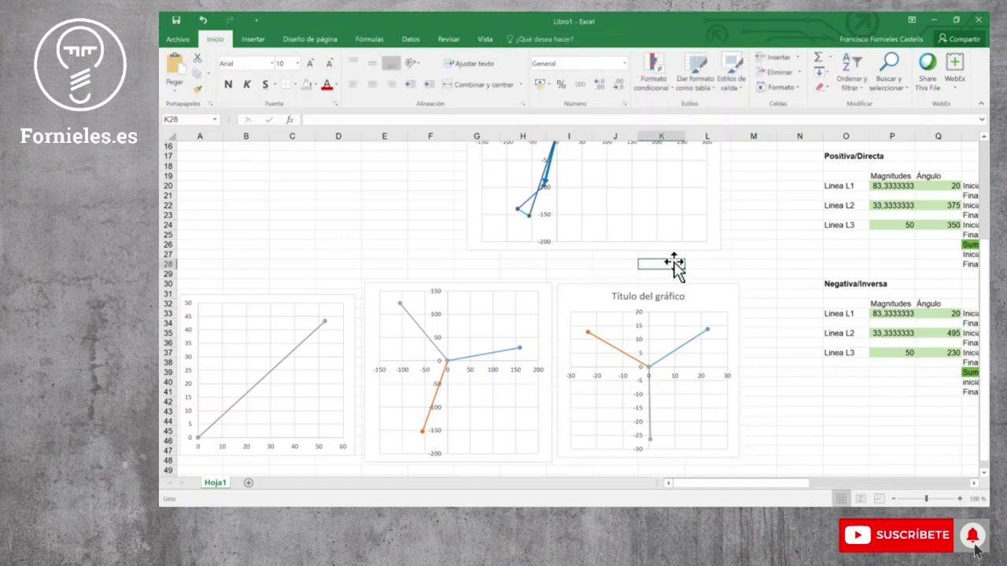
pyautogui.click(266, 44)
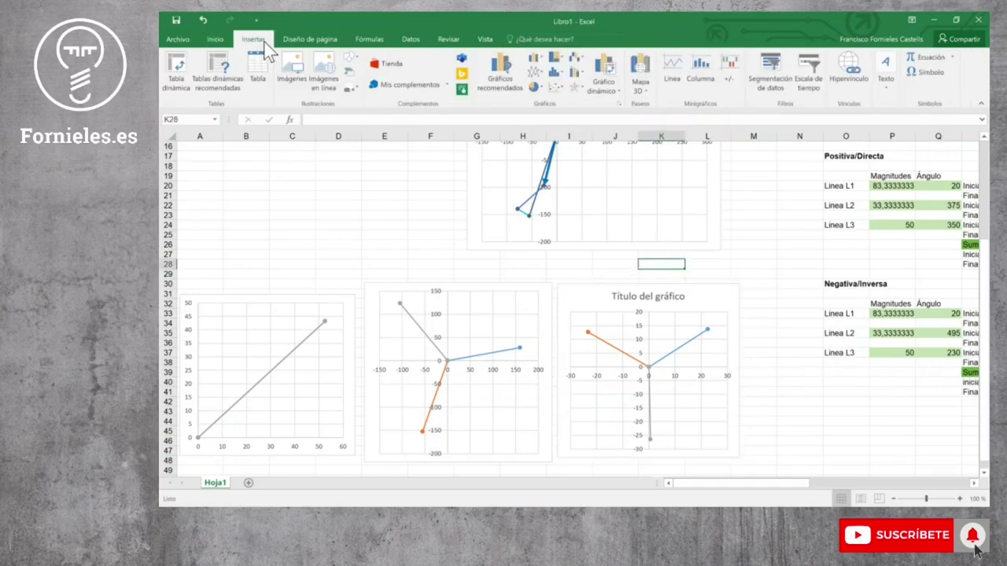
# Draw a small ellipse and place it on the negative-sequence chart just above-right of the origin
pyautogui.click(352, 59)
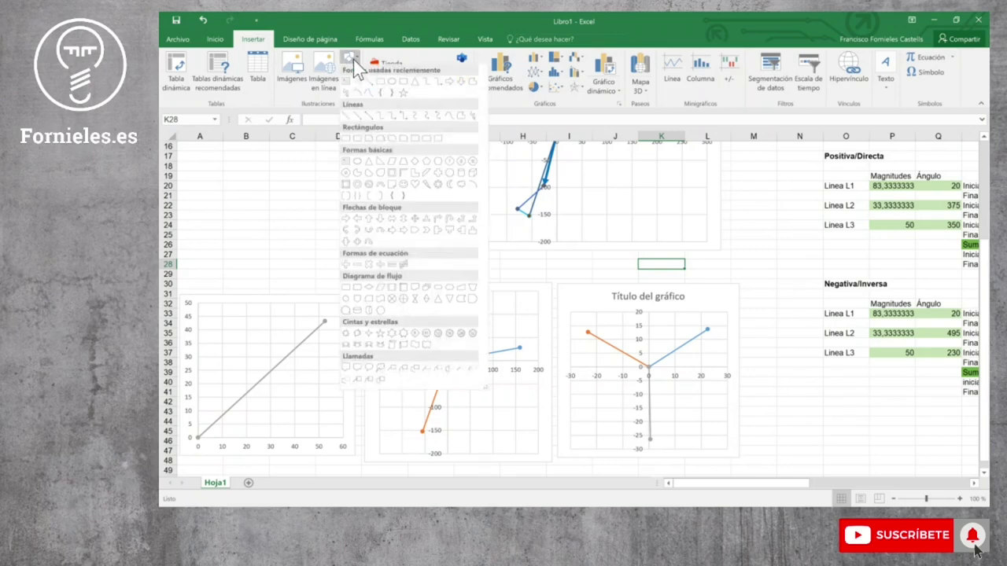
pyautogui.click(391, 81)
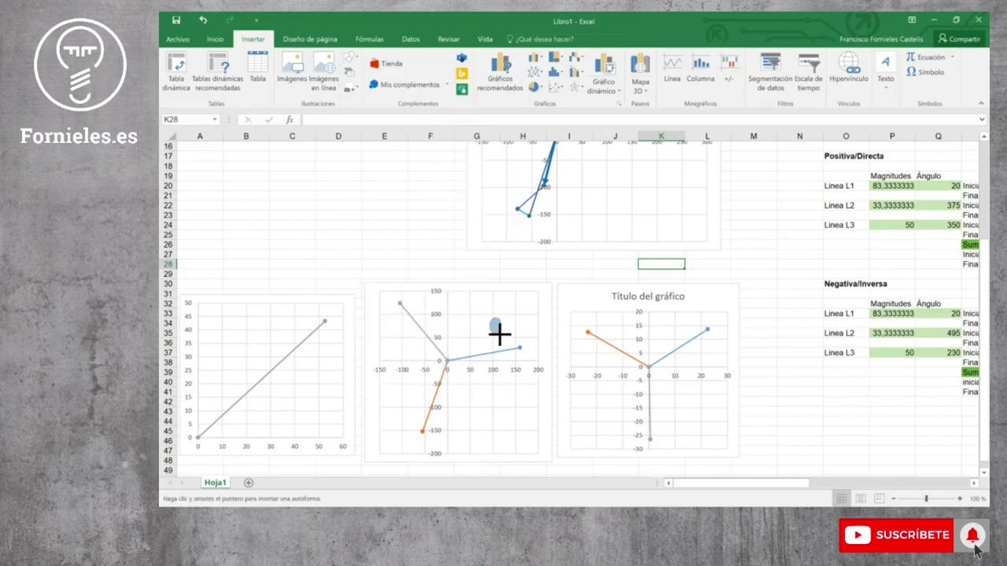
pyautogui.moveTo(487, 316); pyautogui.dragTo(500, 329)
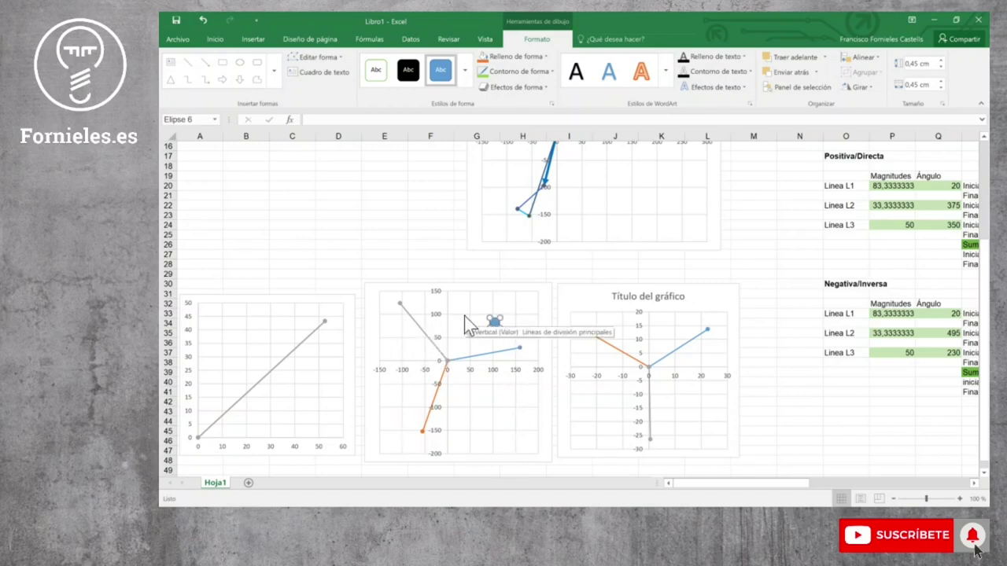
pyautogui.moveTo(494, 322); pyautogui.dragTo(677, 328)
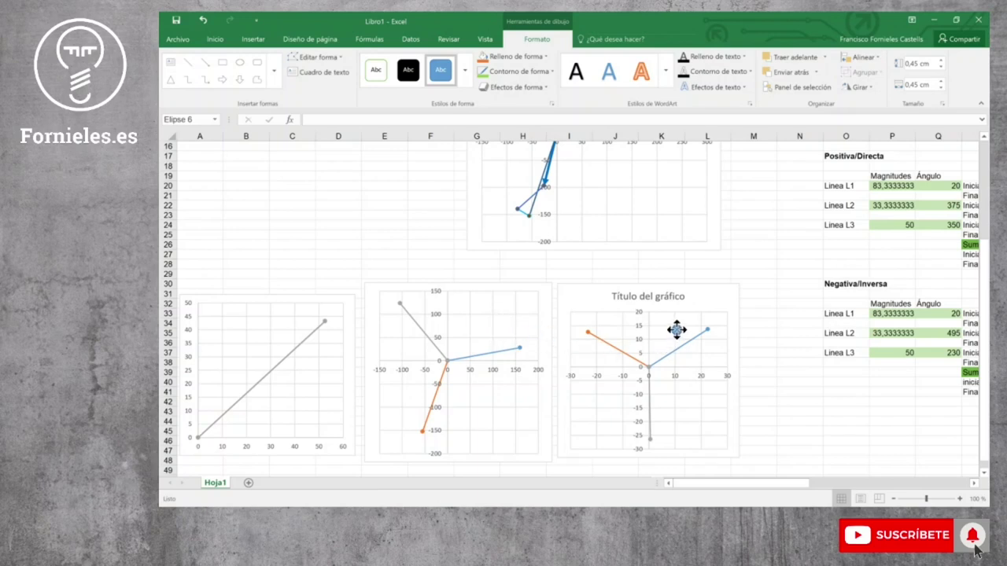
pyautogui.moveTo(677, 329); pyautogui.dragTo(670, 327)
pyautogui.moveTo(650, 419)
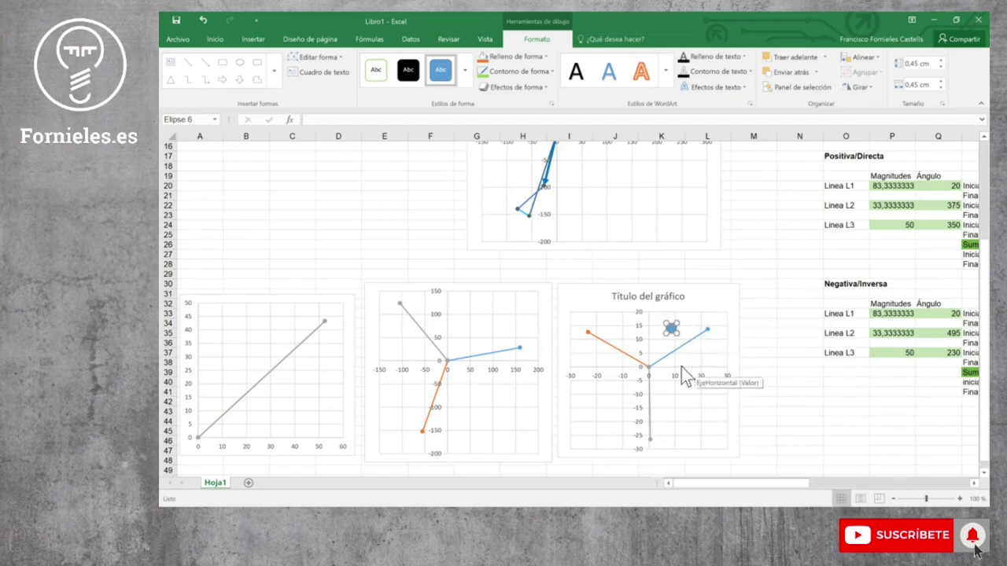
pyautogui.moveTo(458, 358)
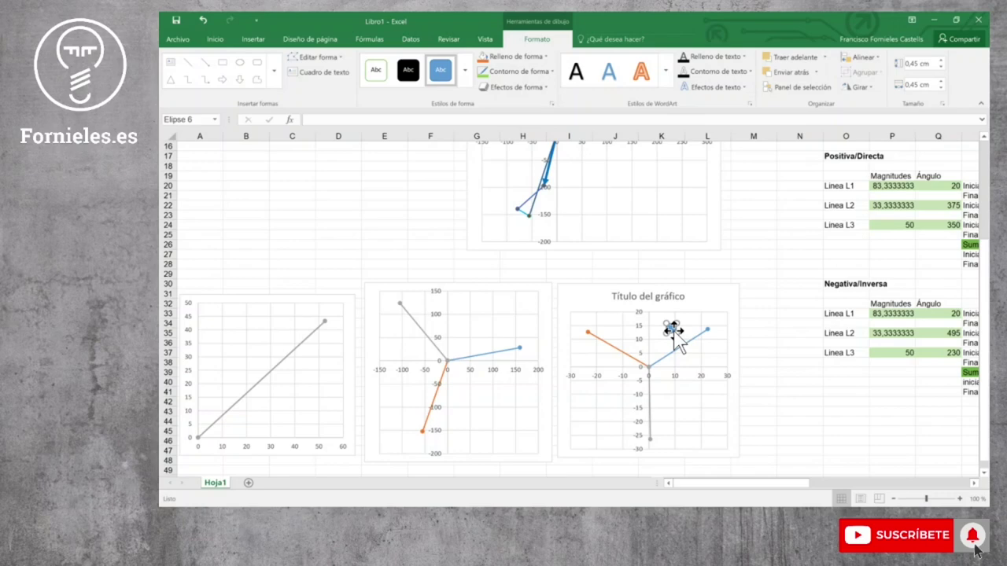
pyautogui.press('Escape')
# Scroll to the top of the sheet and switch to the 'Sistema desequilibrado con componentes simétricas' PowerPoint slide
pyautogui.scroll(4, 747, 354)
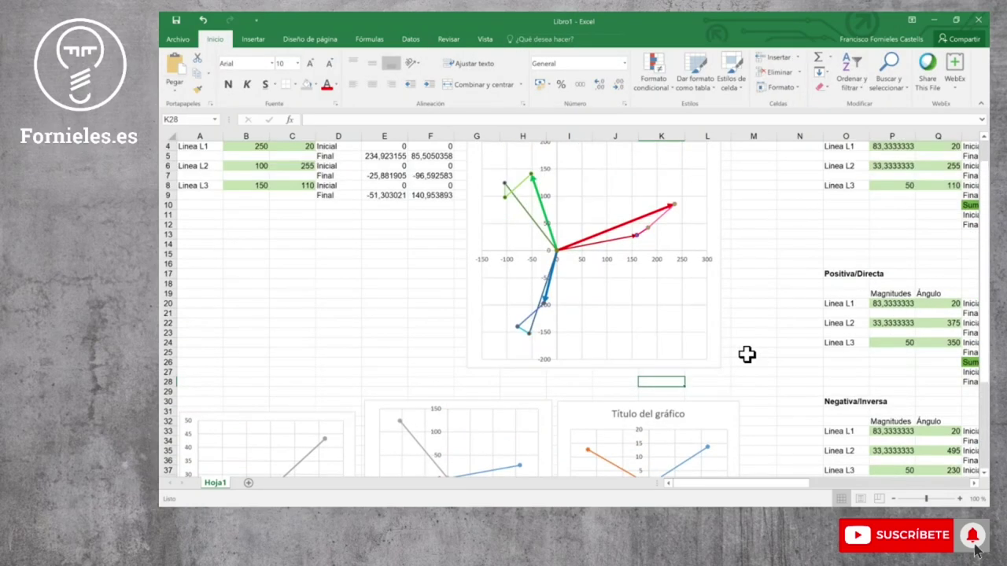
pyautogui.scroll(1, 539, 240)
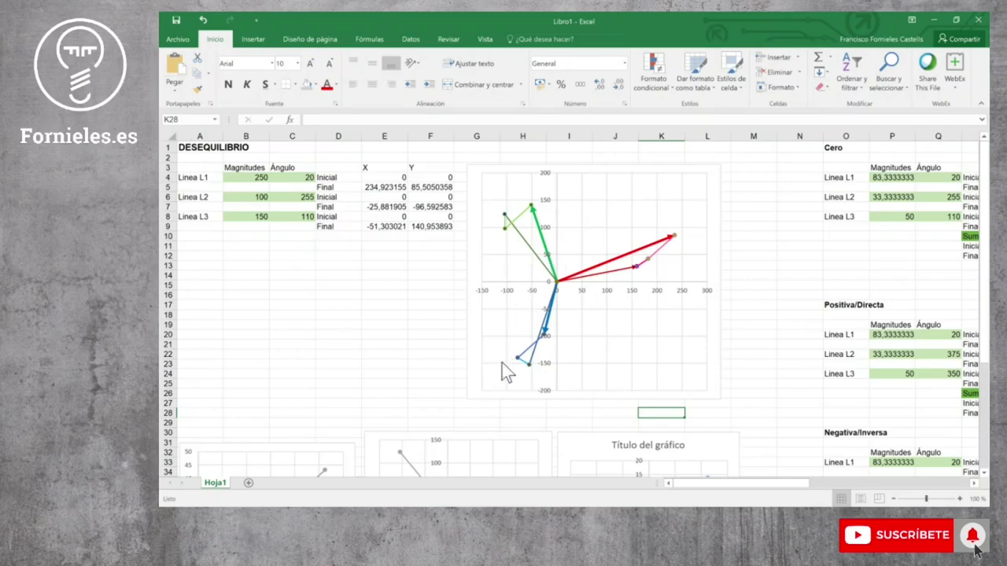
pyautogui.moveTo(456, 508)
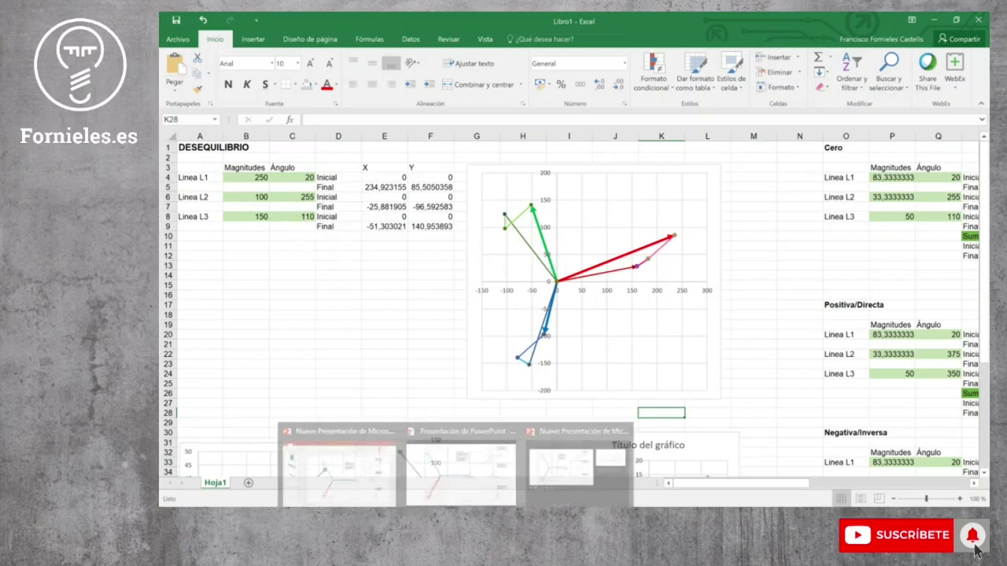
pyautogui.click(468, 470)
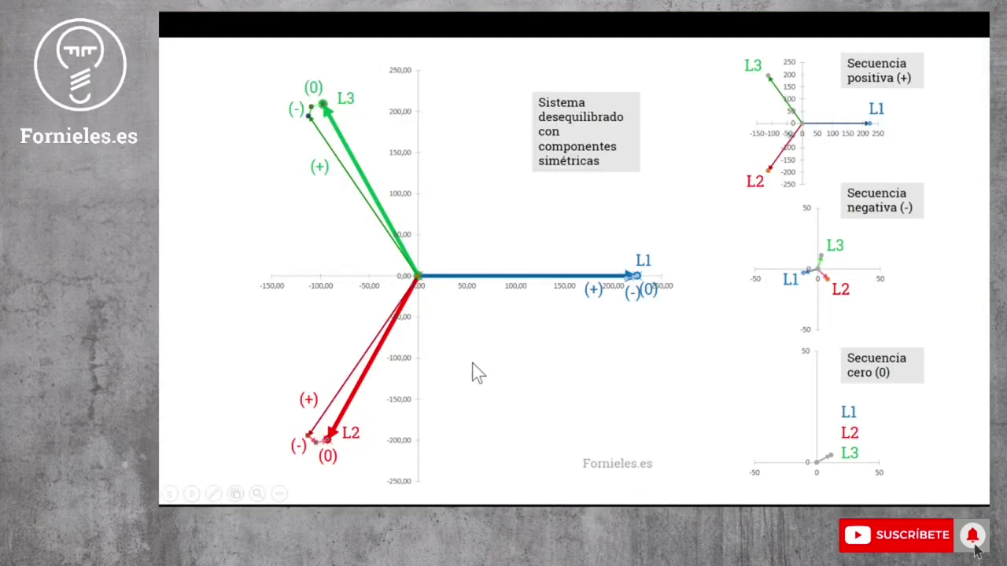